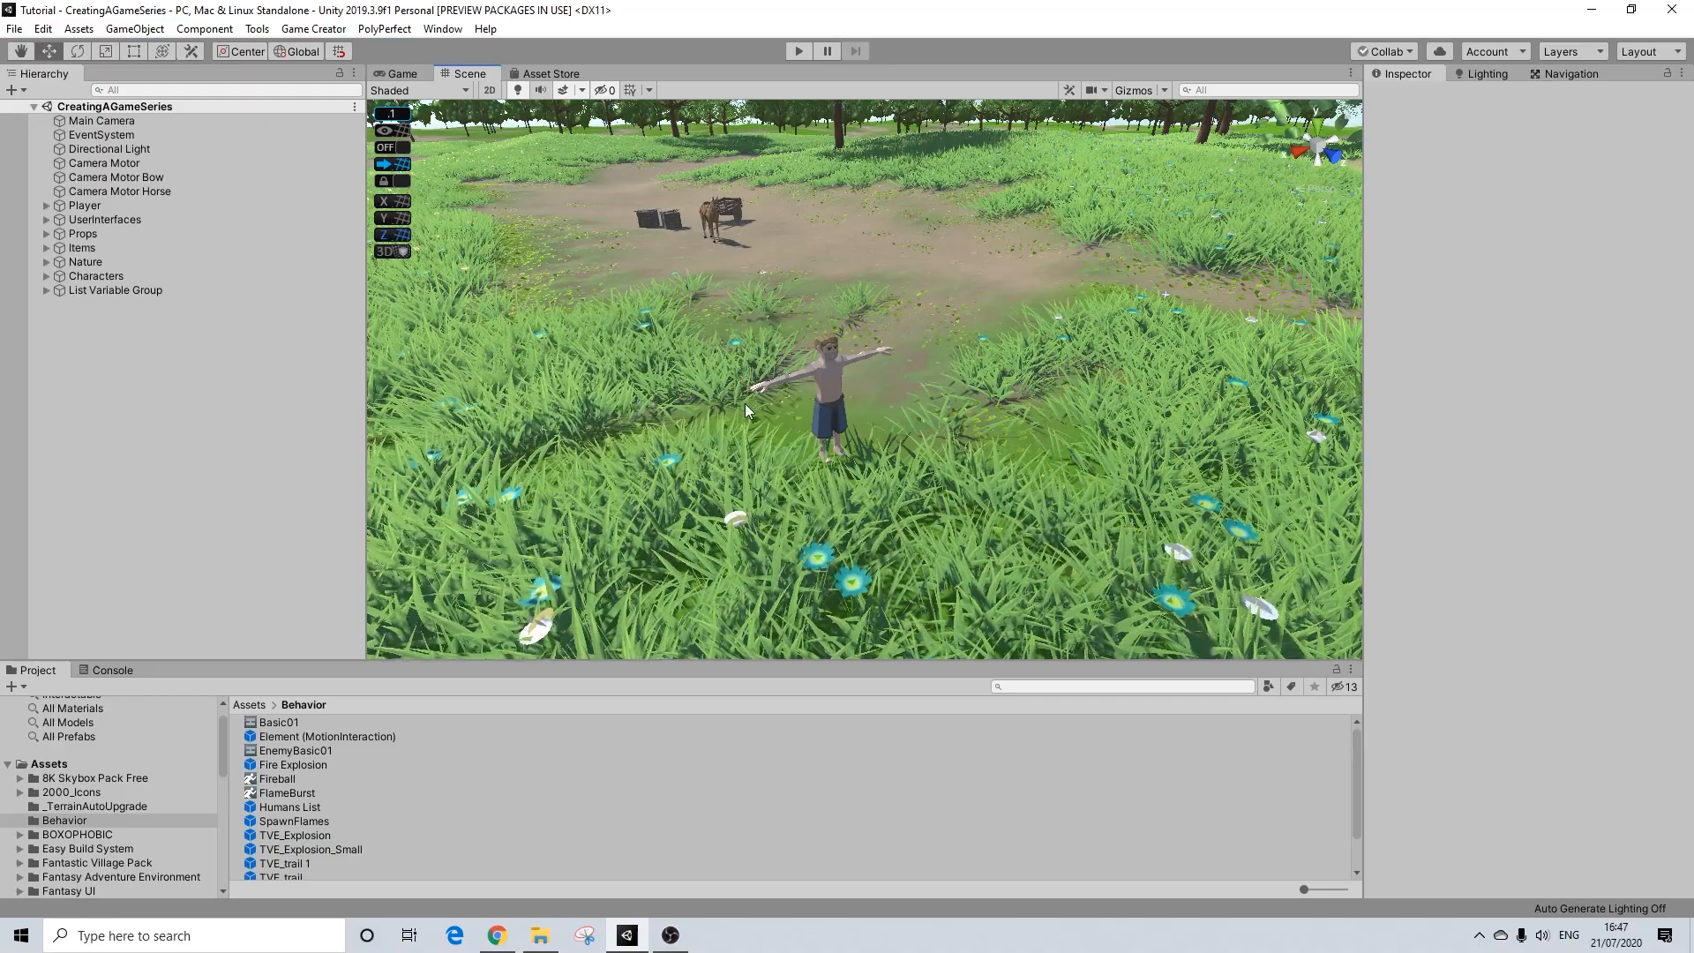
scroll(794, 404, "down", 1)
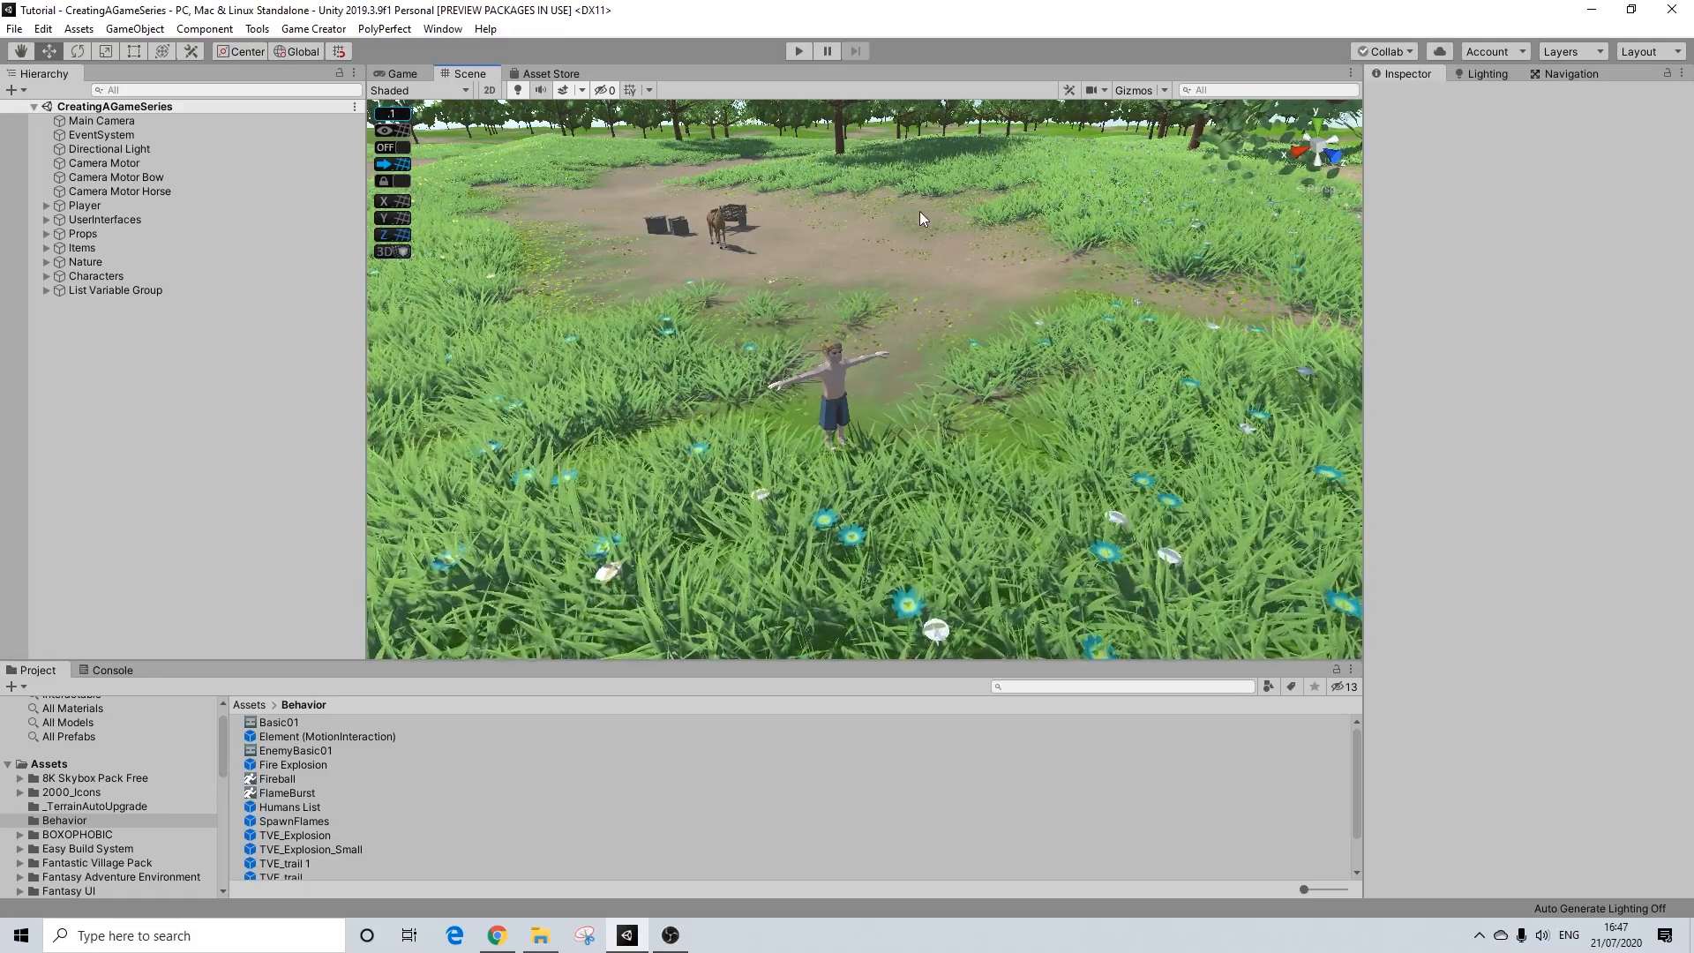
right_click(104, 324)
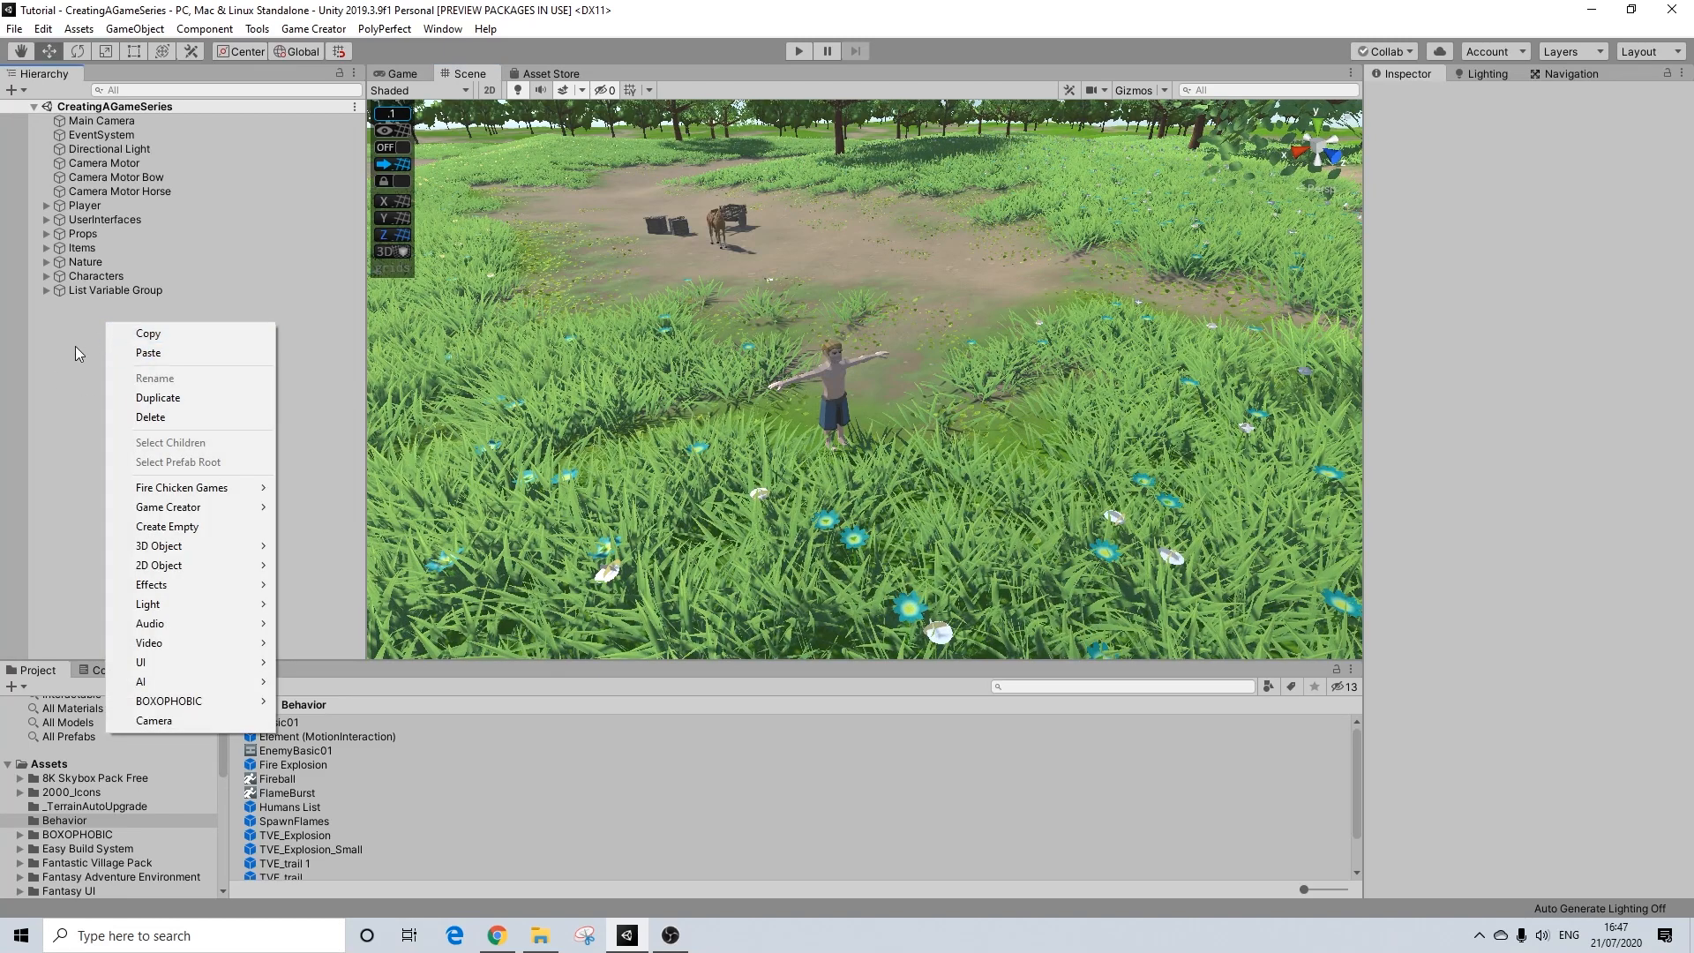
left_click(71, 335)
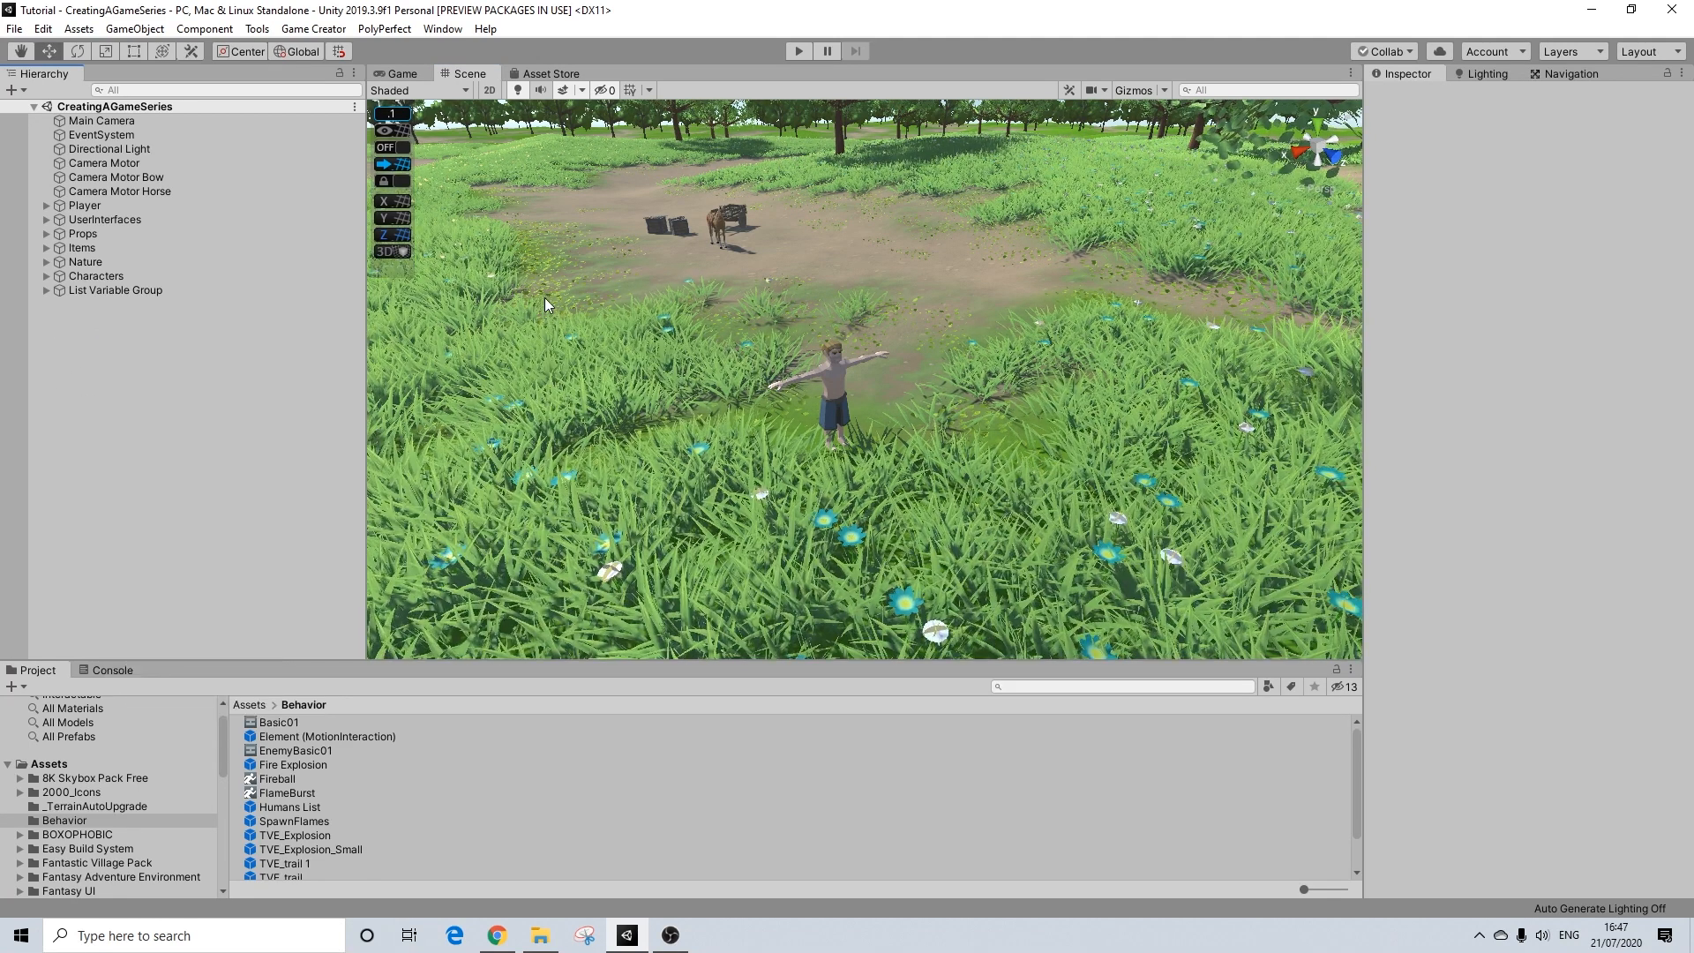
scroll(624, 332, "down", 5)
middle_click_drag(638, 338, 827, 383)
scroll(780, 373, "up", 4)
scroll(827, 383, "up", 2)
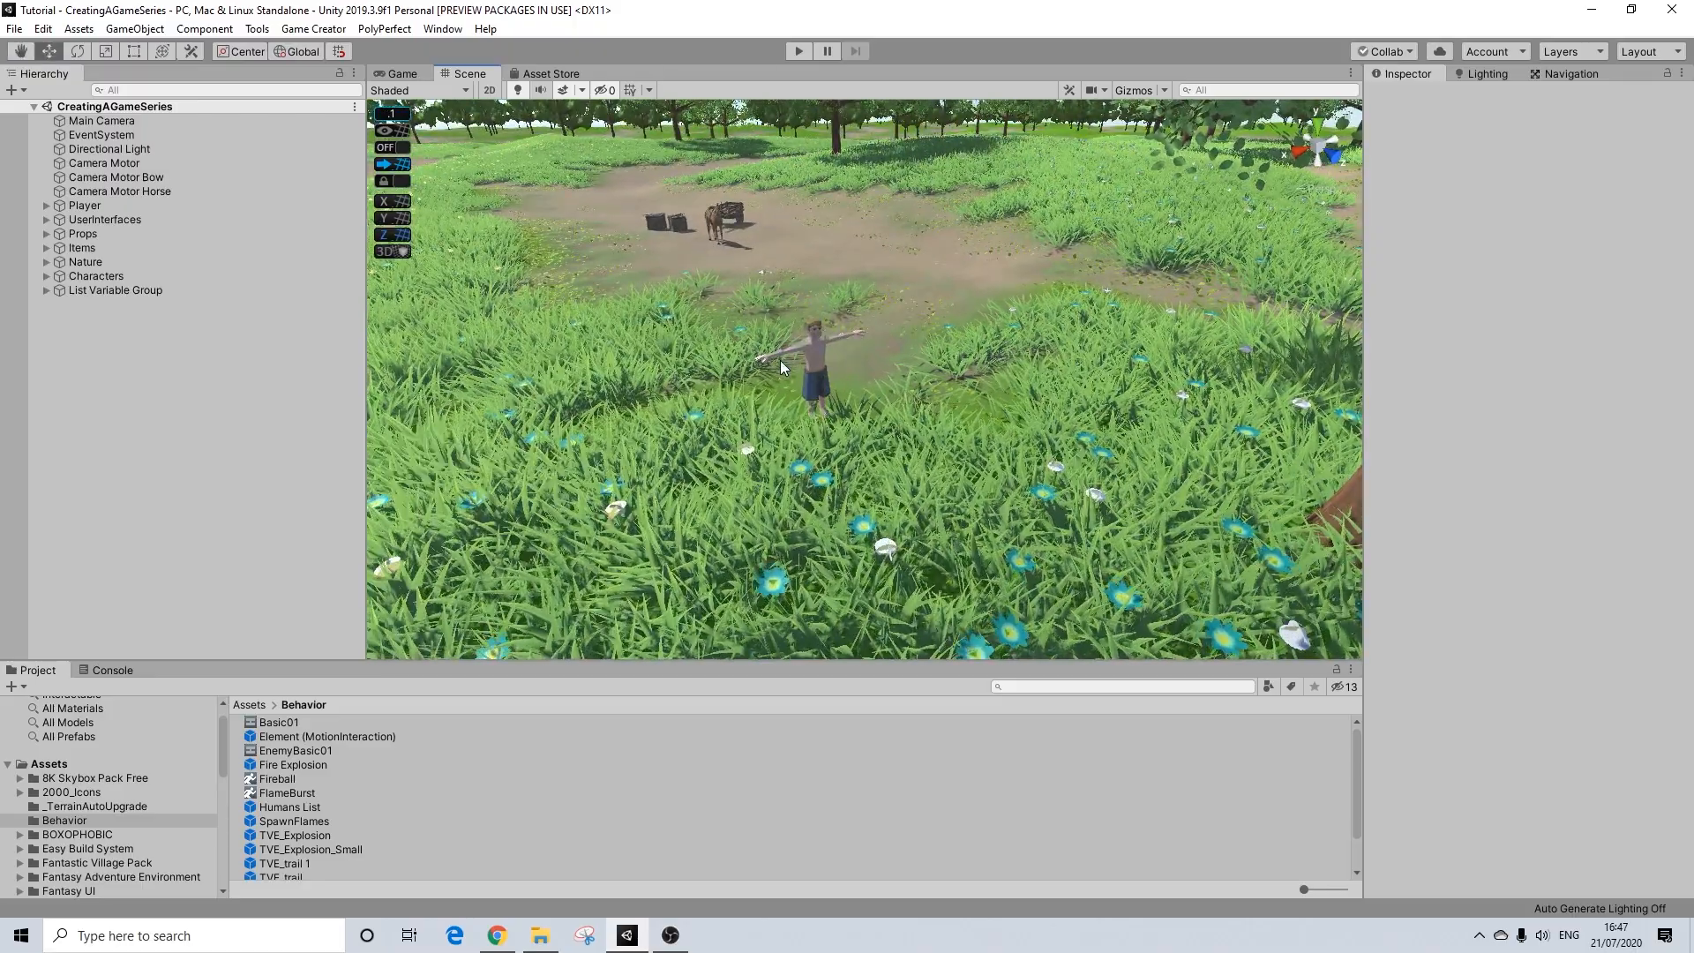
middle_click_drag(736, 366, 845, 392)
scroll(784, 379, "up", 2)
scroll(845, 391, "up", 3)
Step: Create an empty game object at the scene's root level and name it TutorialSpawnFlames
right_click(95, 336)
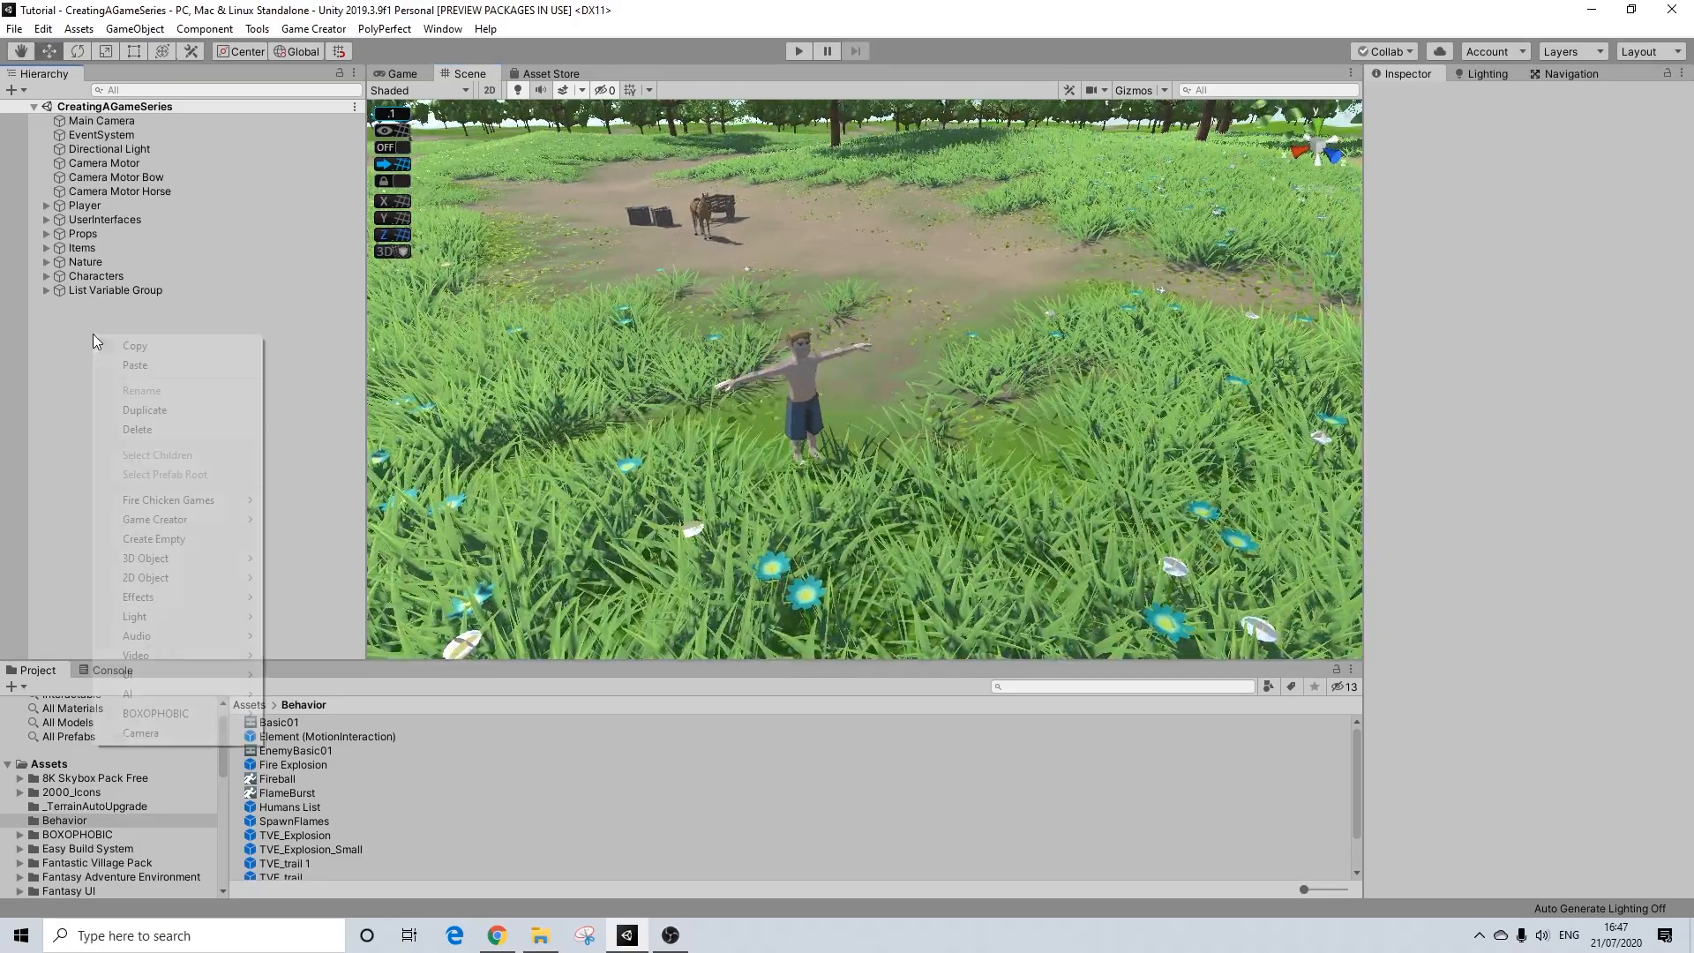
left_click(149, 540)
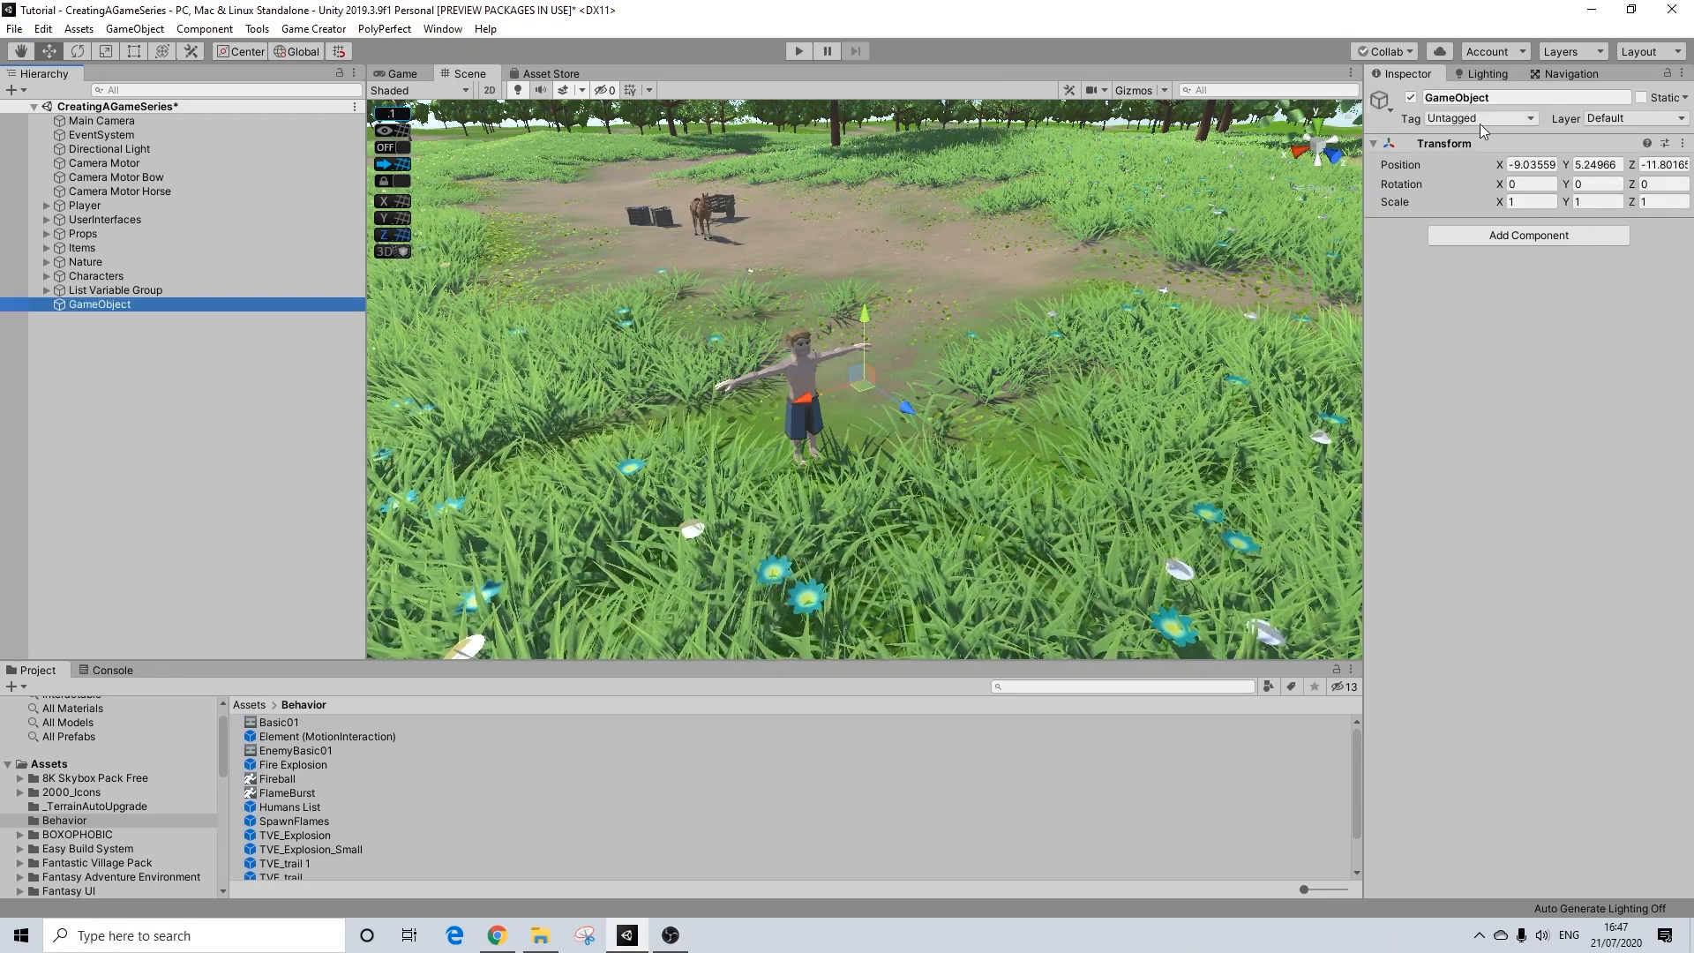
left_click(1493, 98)
key("BackSpace")
key("BackSpace")
type("Tutorial")
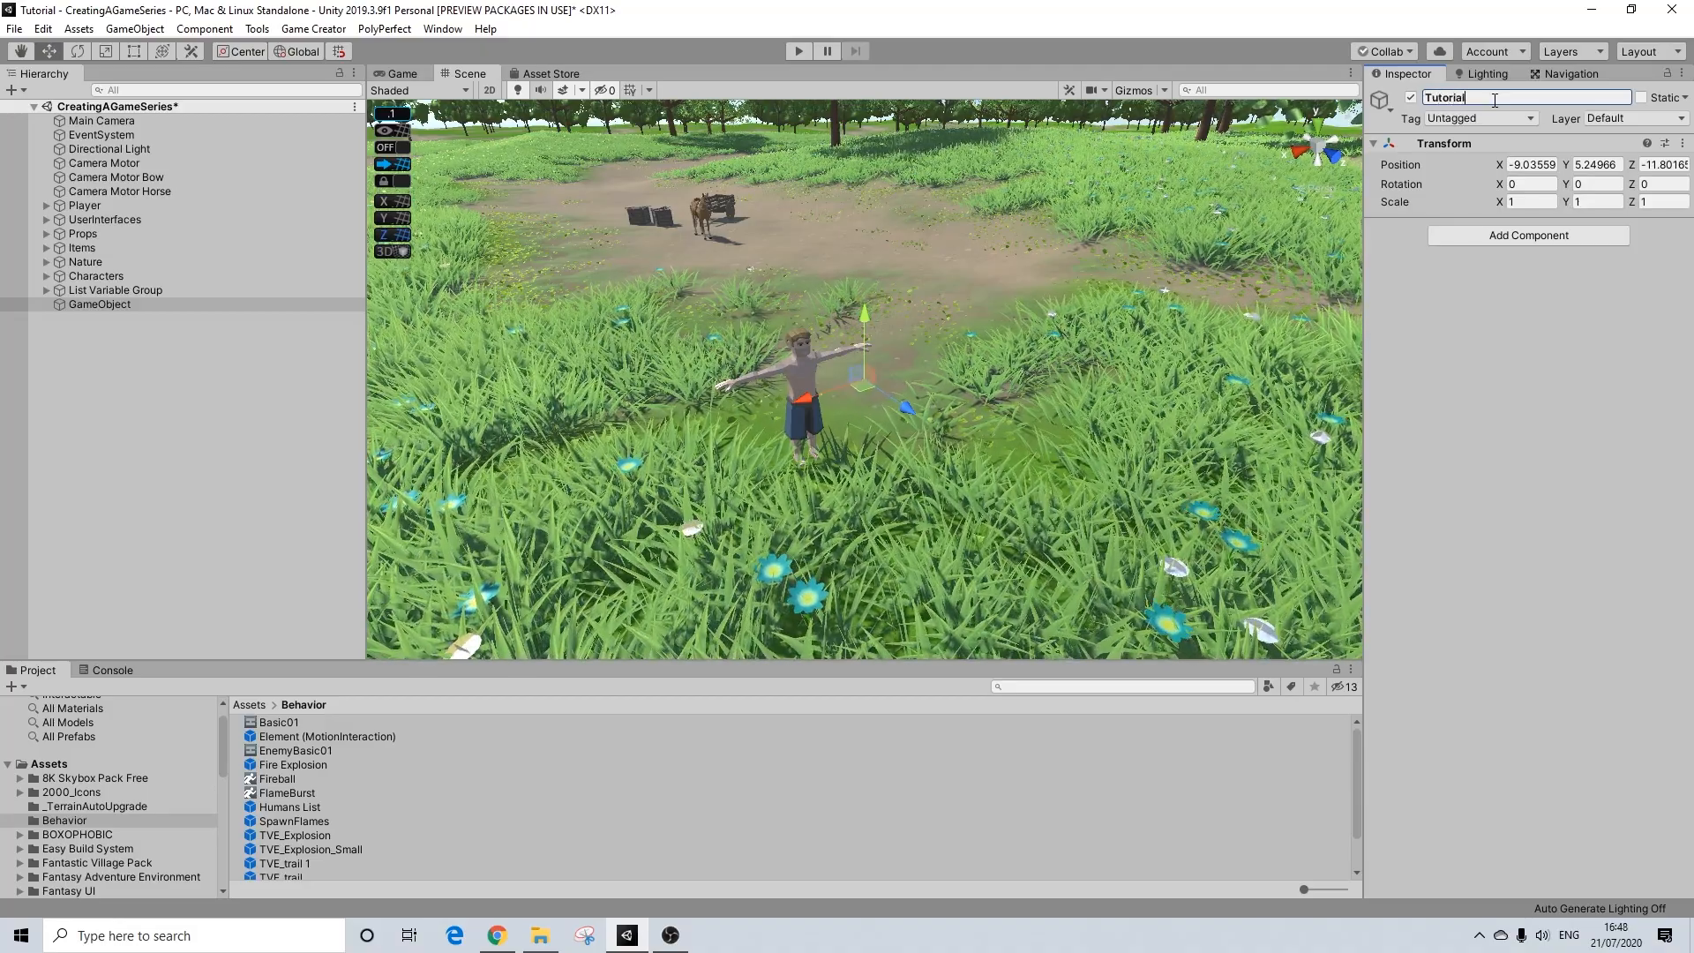
type("SpawnFlames")
key("Return")
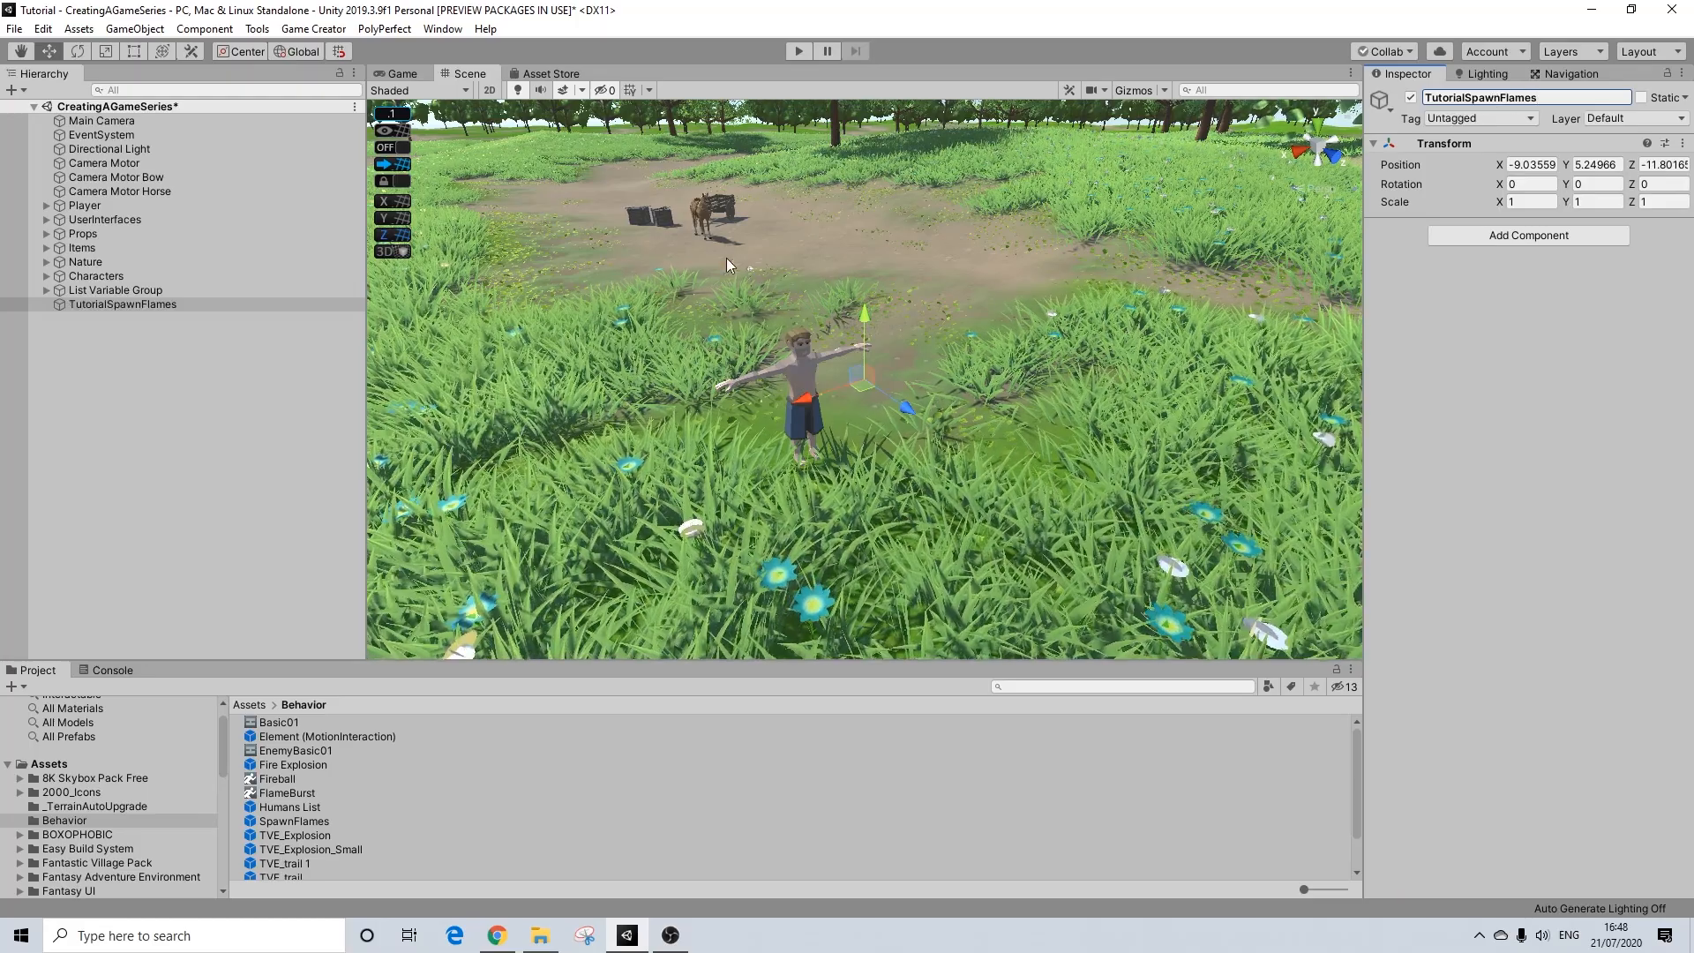
Step: Add a Fire Chicken Games Spawner (with SphereCollider) as a child of TutorialSpawnFlames
right_click(141, 302)
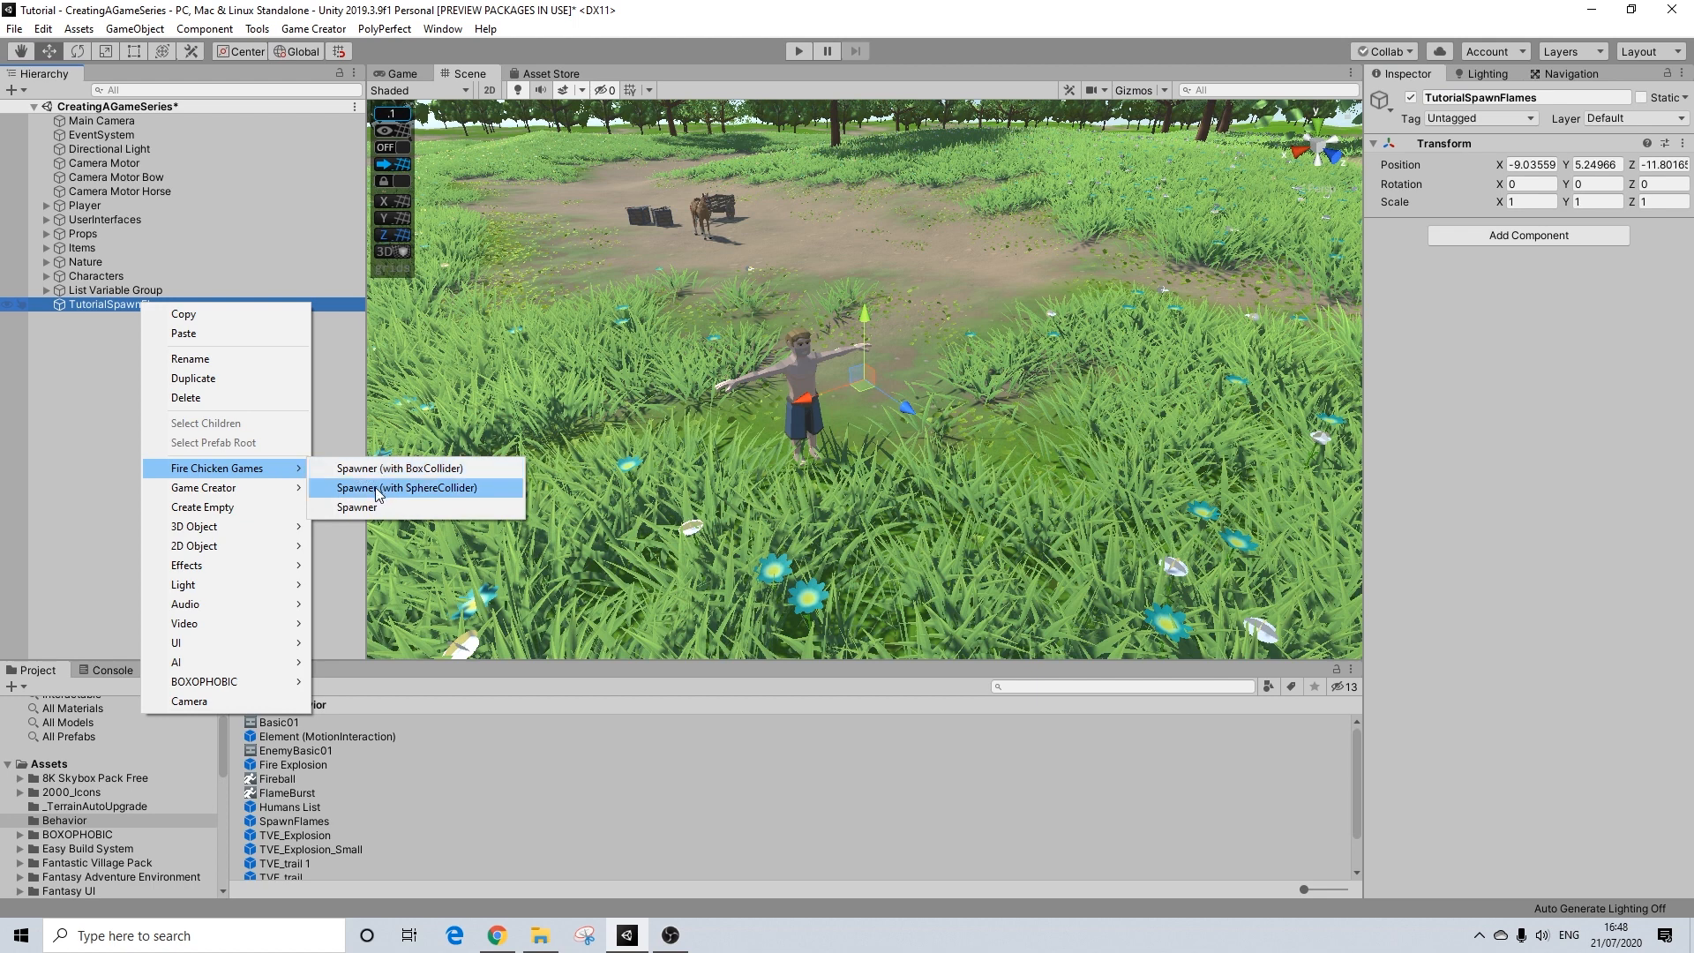
left_click(378, 487)
left_click_drag(113, 319, 138, 307)
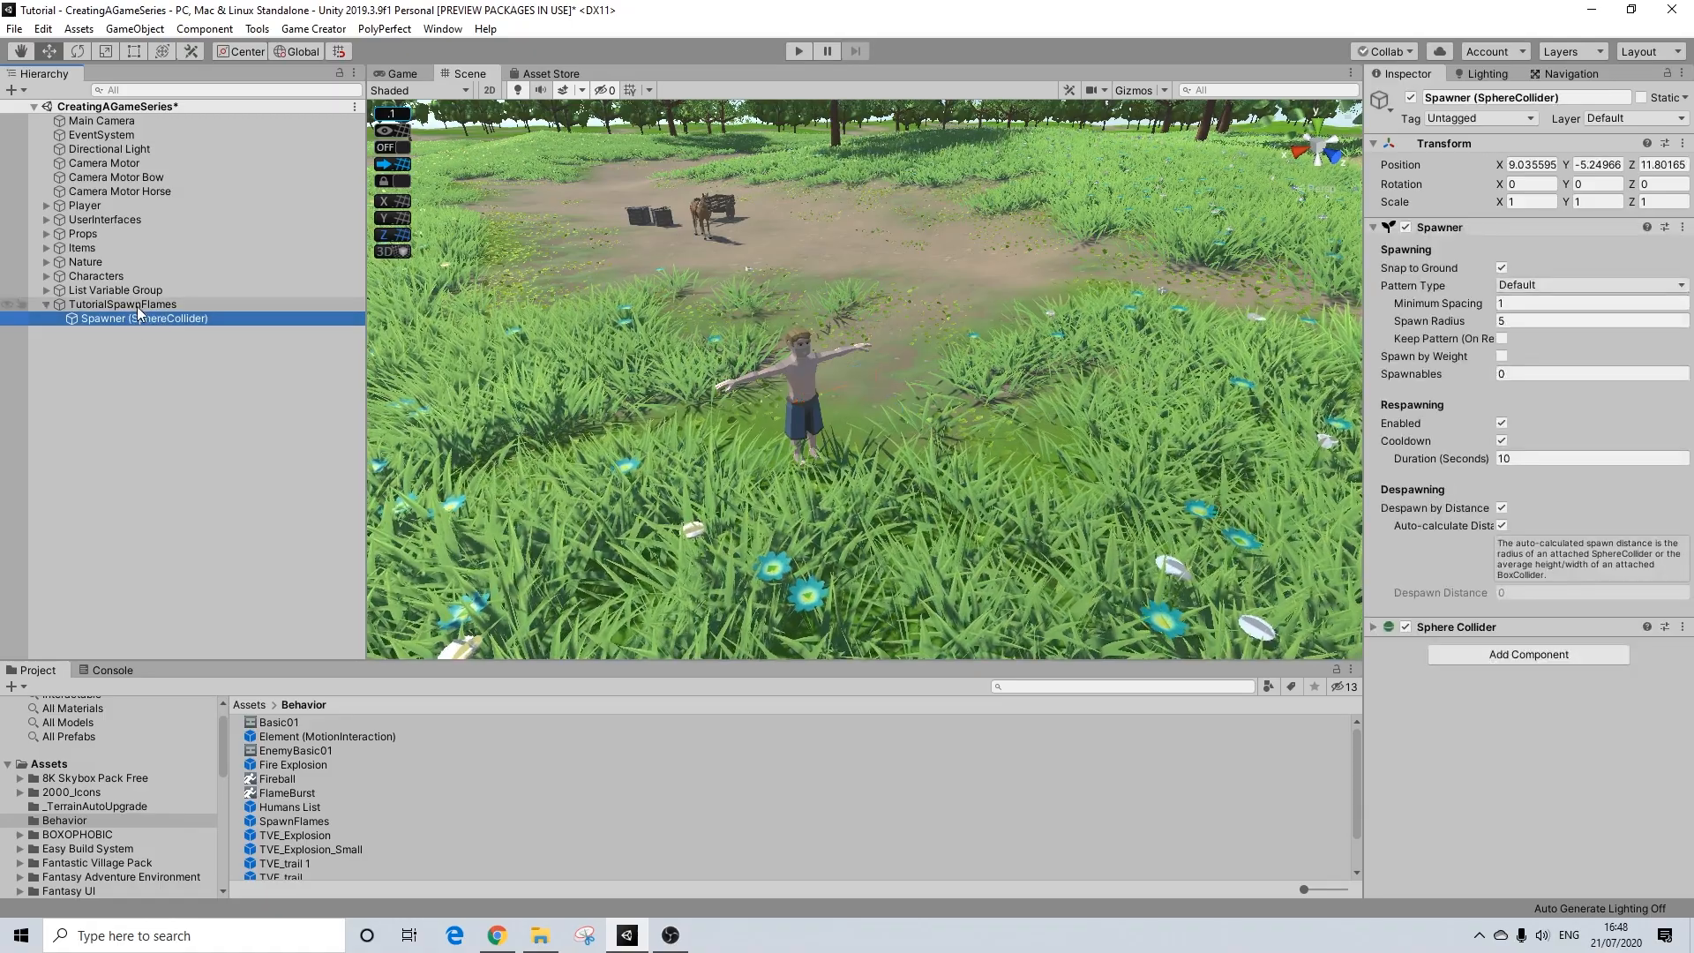
Step: Set the position of the parent object TutorialSpawnFlames to 0, 0, 0
left_click(136, 306)
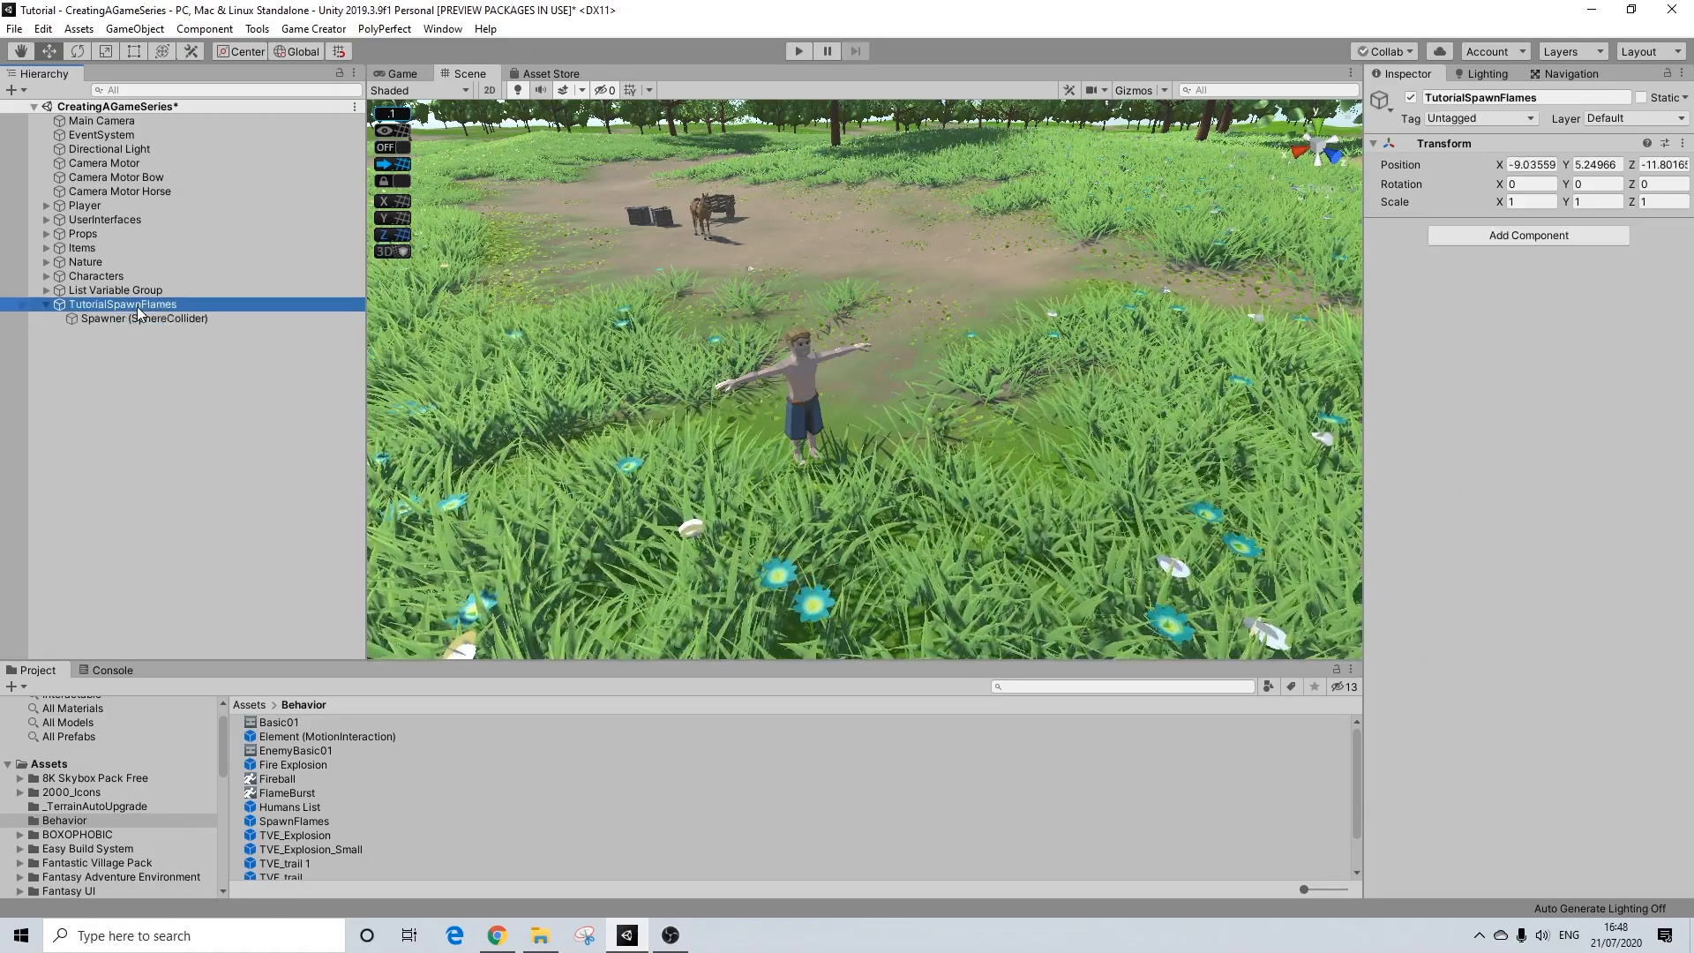
left_click(1537, 164)
type("0")
left_click(1649, 165)
type("0")
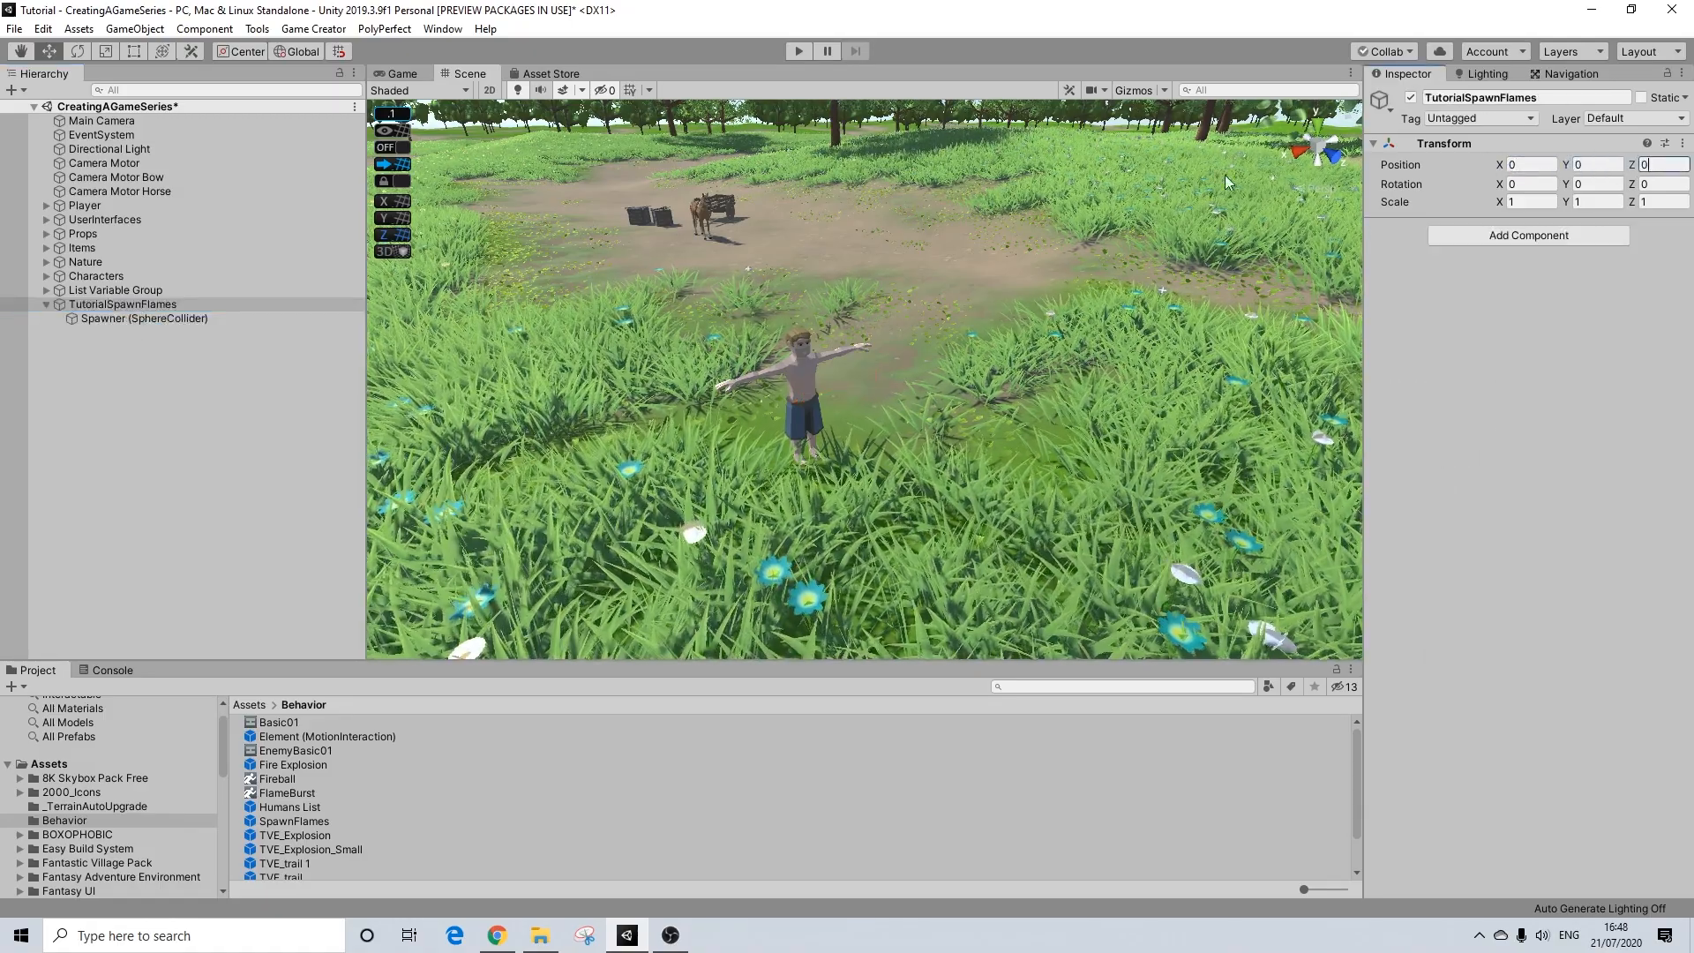
Step: Set the position of the child Spawner (SphereCollider) to 0, 0, 0
left_click(167, 318)
left_click(1550, 164)
type("0")
left_click(1613, 164)
type("0")
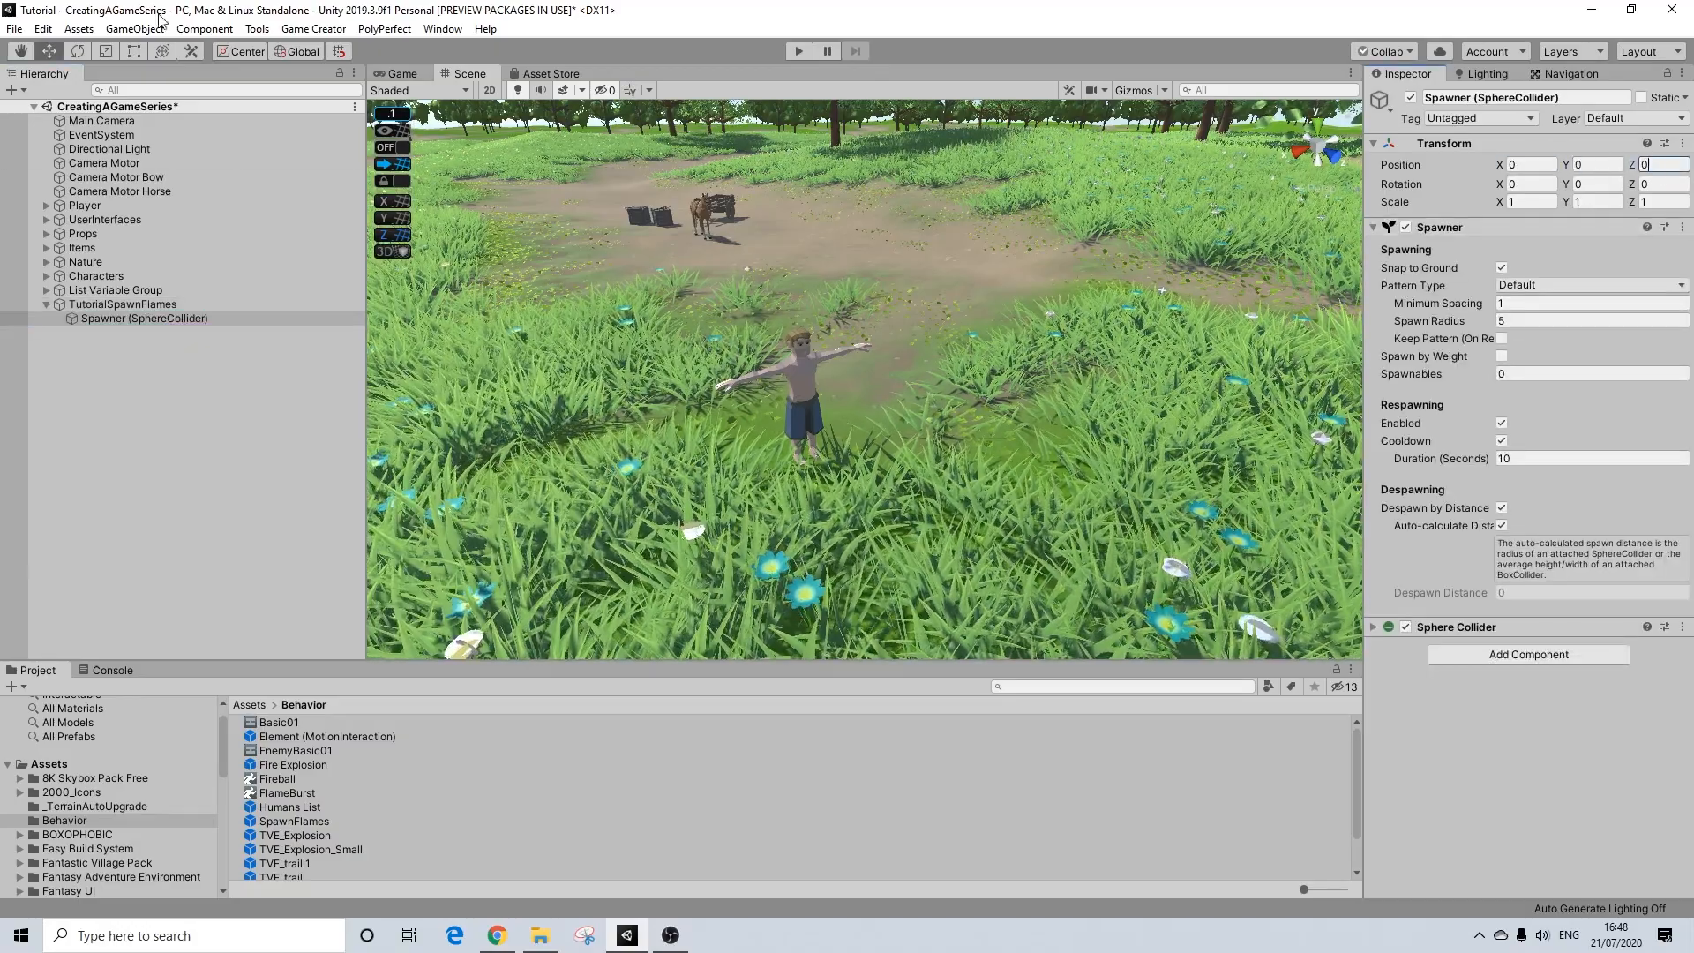
left_click(110, 304)
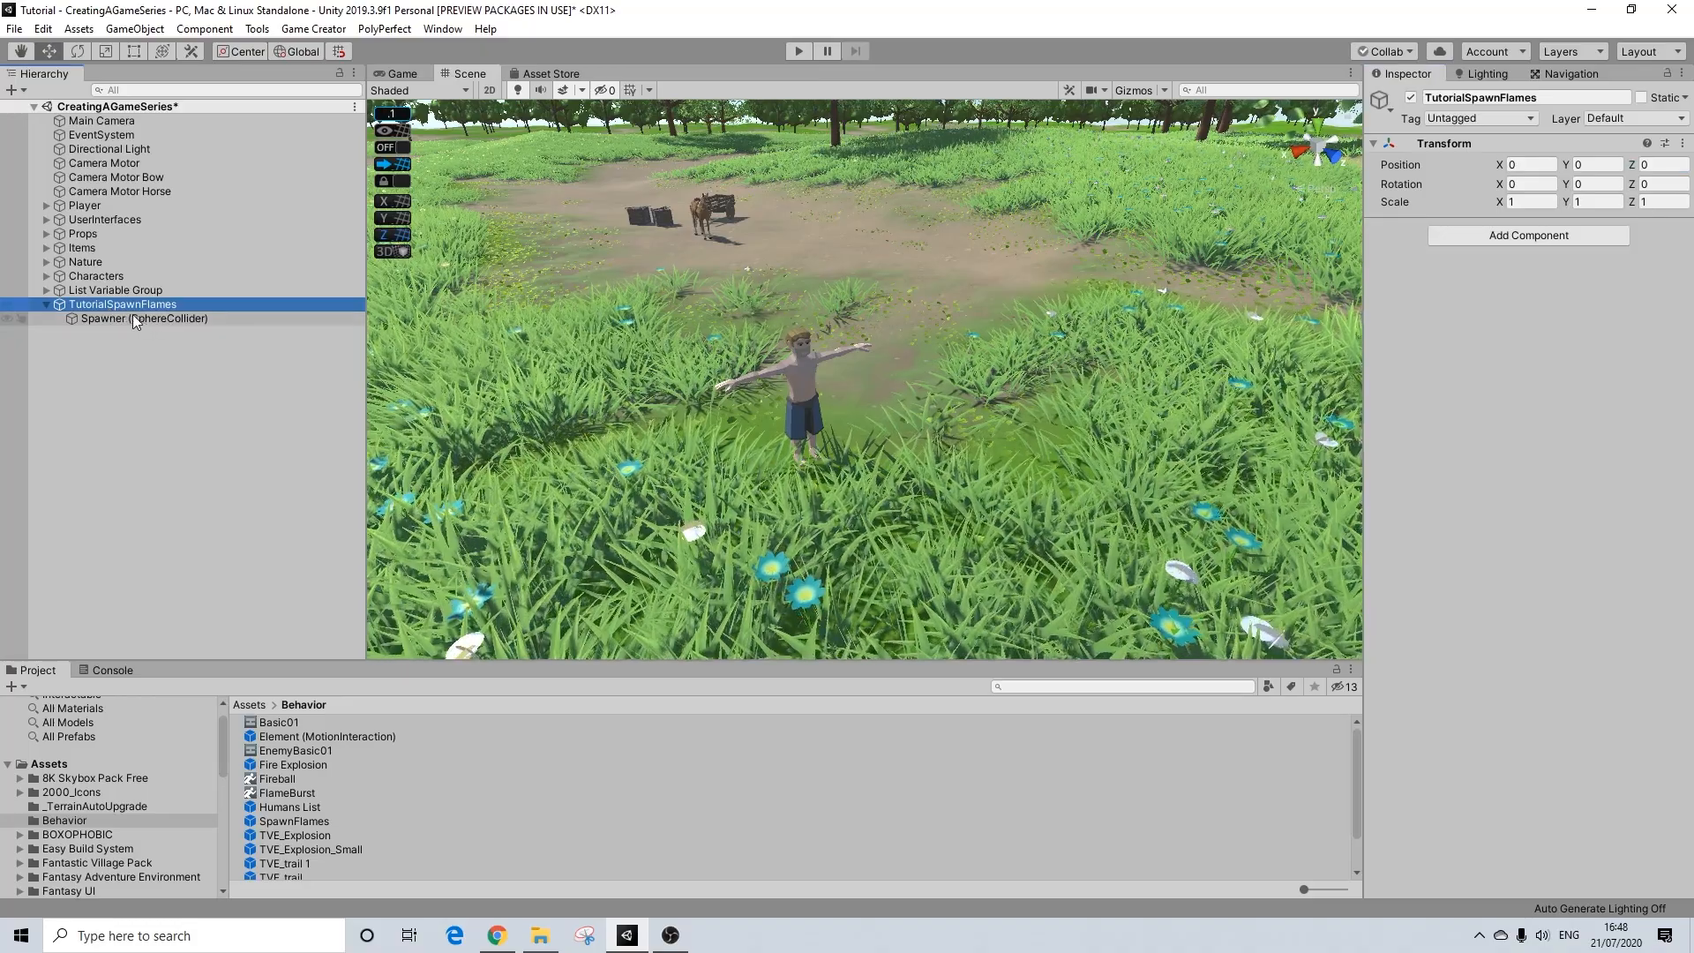
left_click(1517, 164)
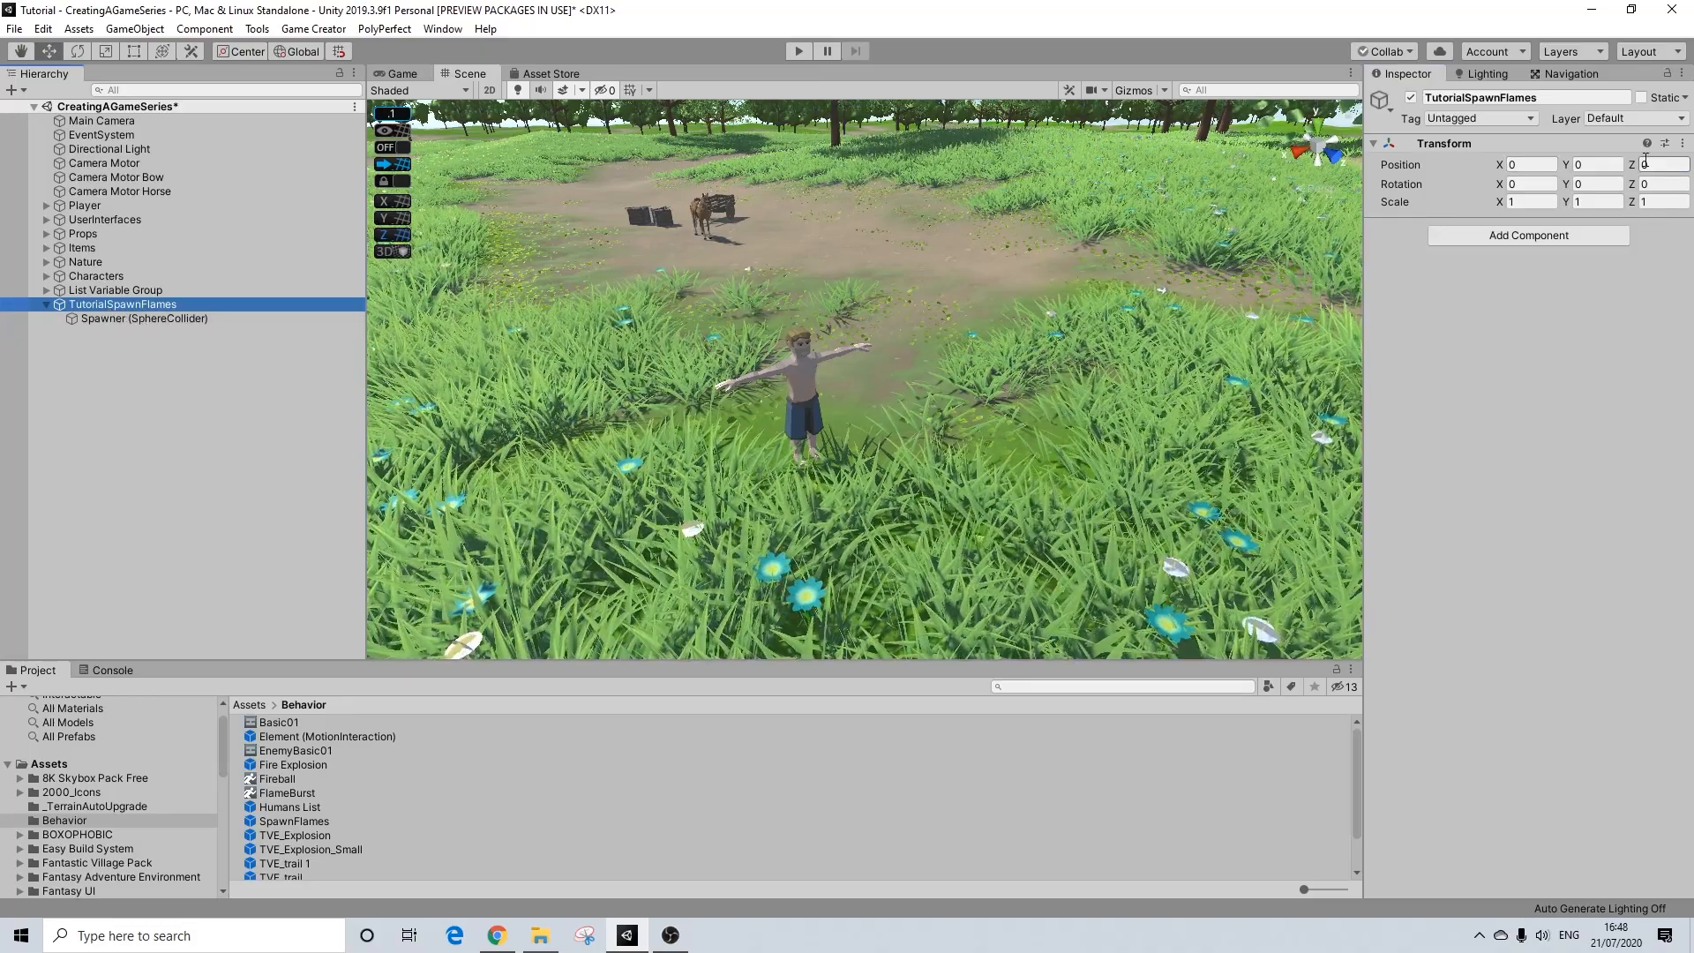
left_click(153, 318)
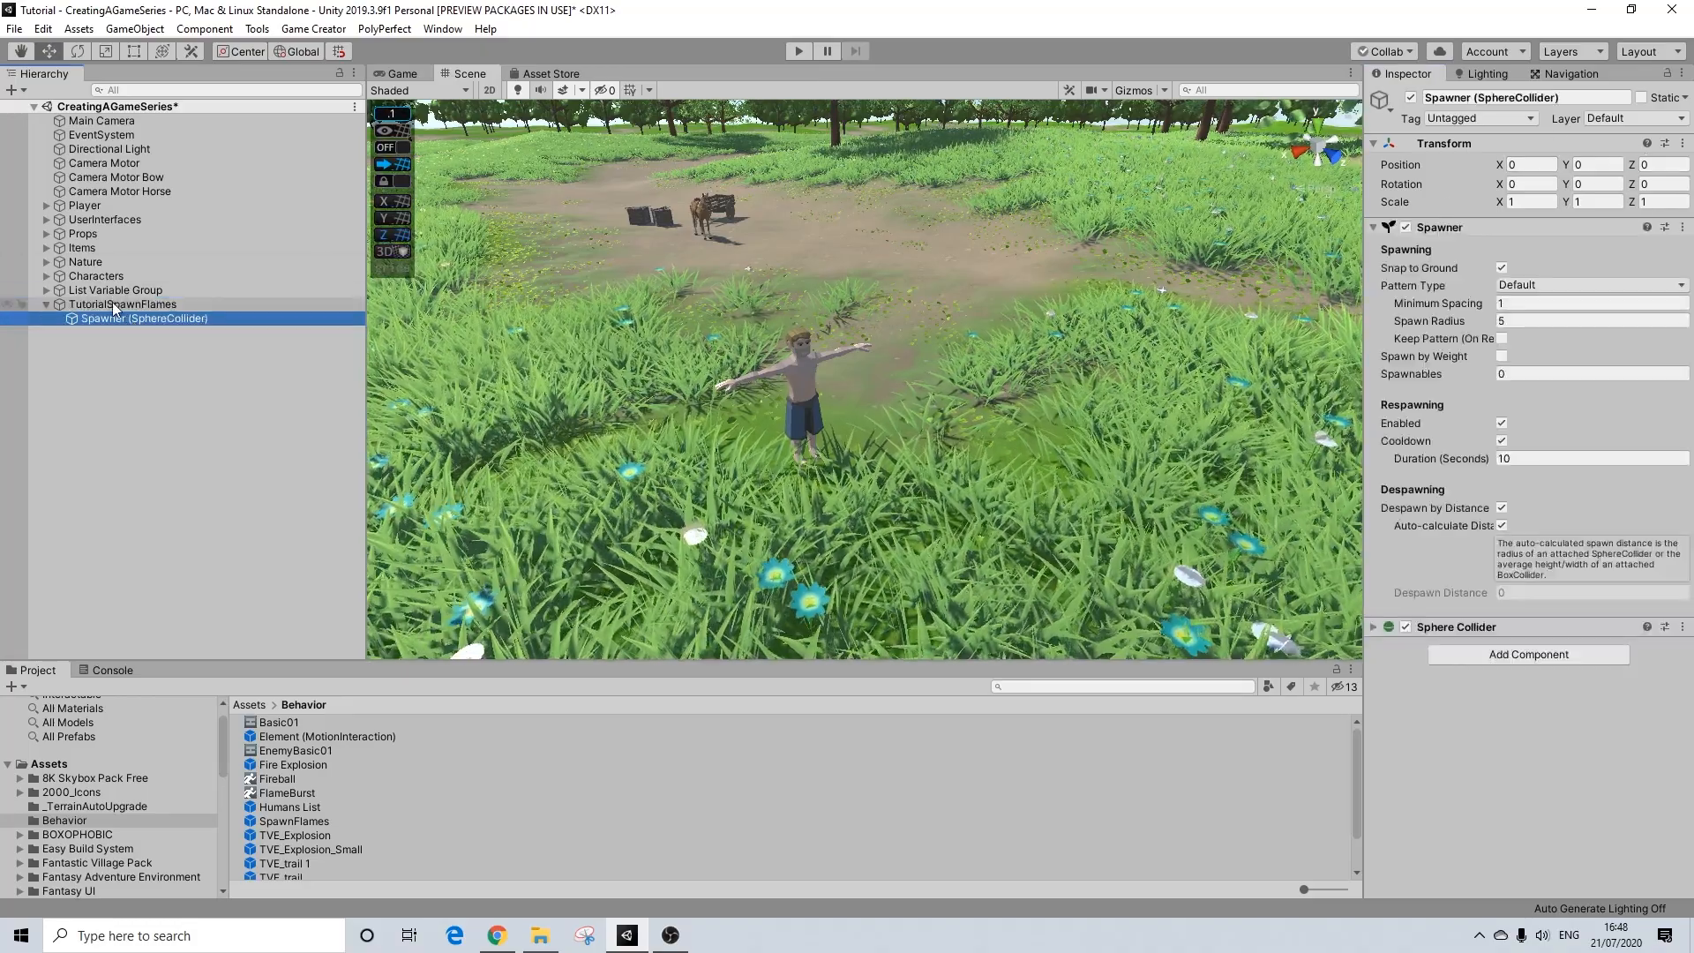
left_click(113, 303)
Step: Set the spawner's Spawn Radius to 4 and its Sphere Collider radius to 14
left_click(150, 318)
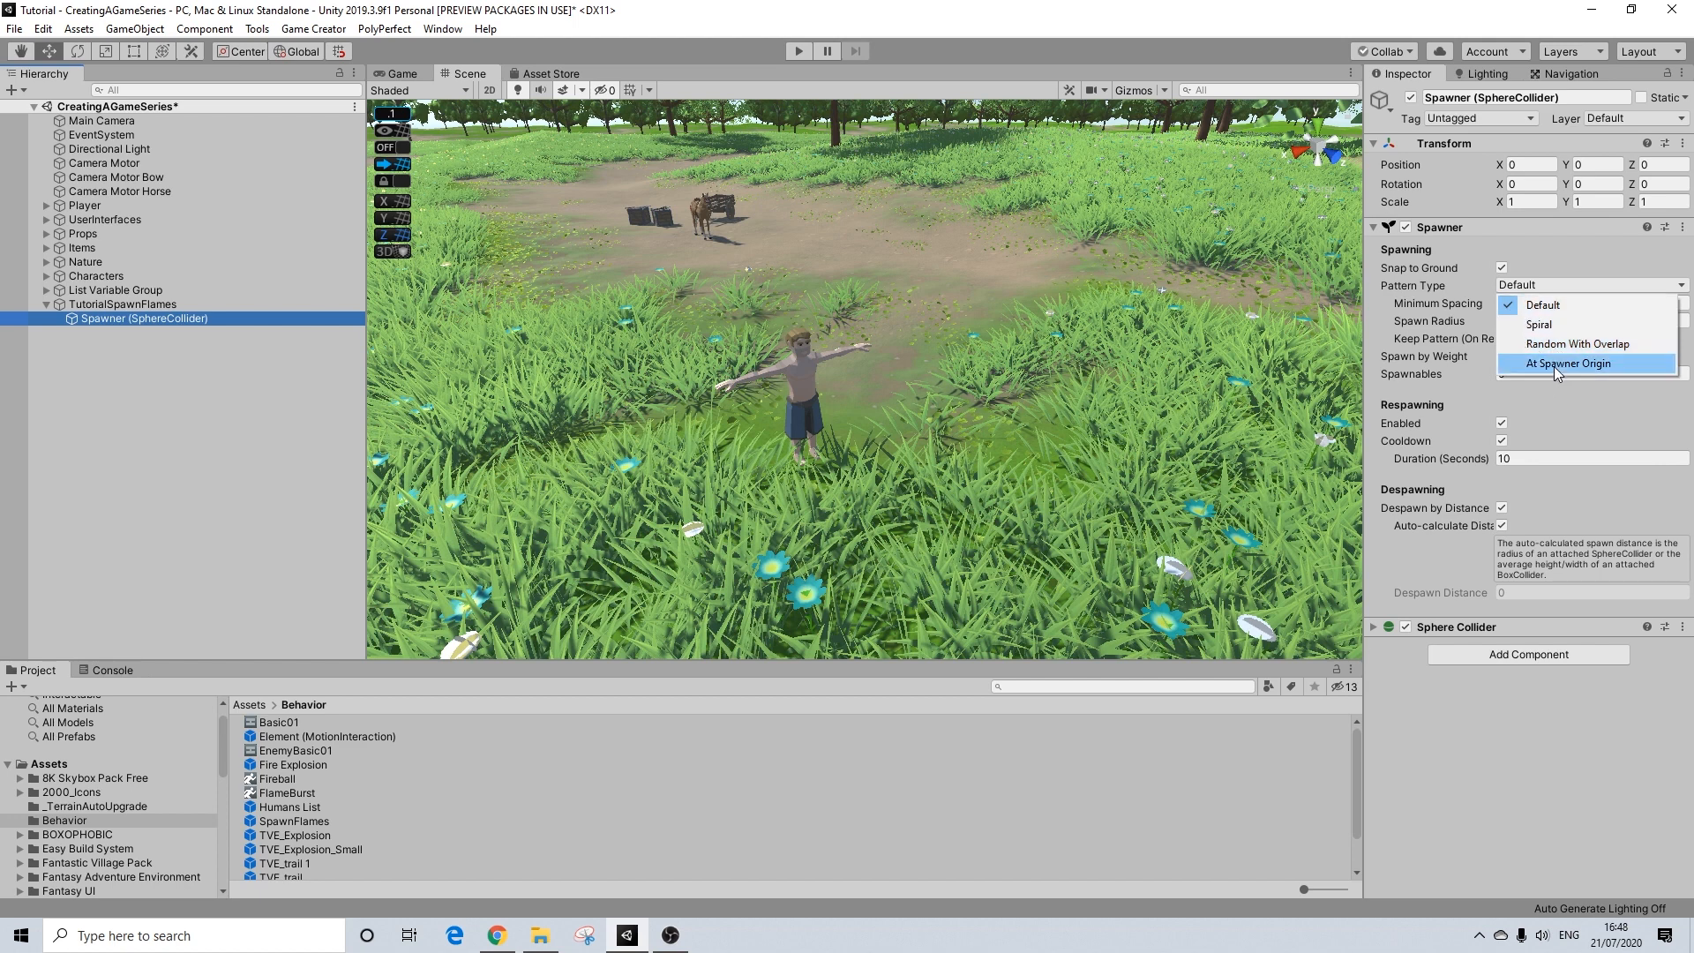
left_click(1539, 282)
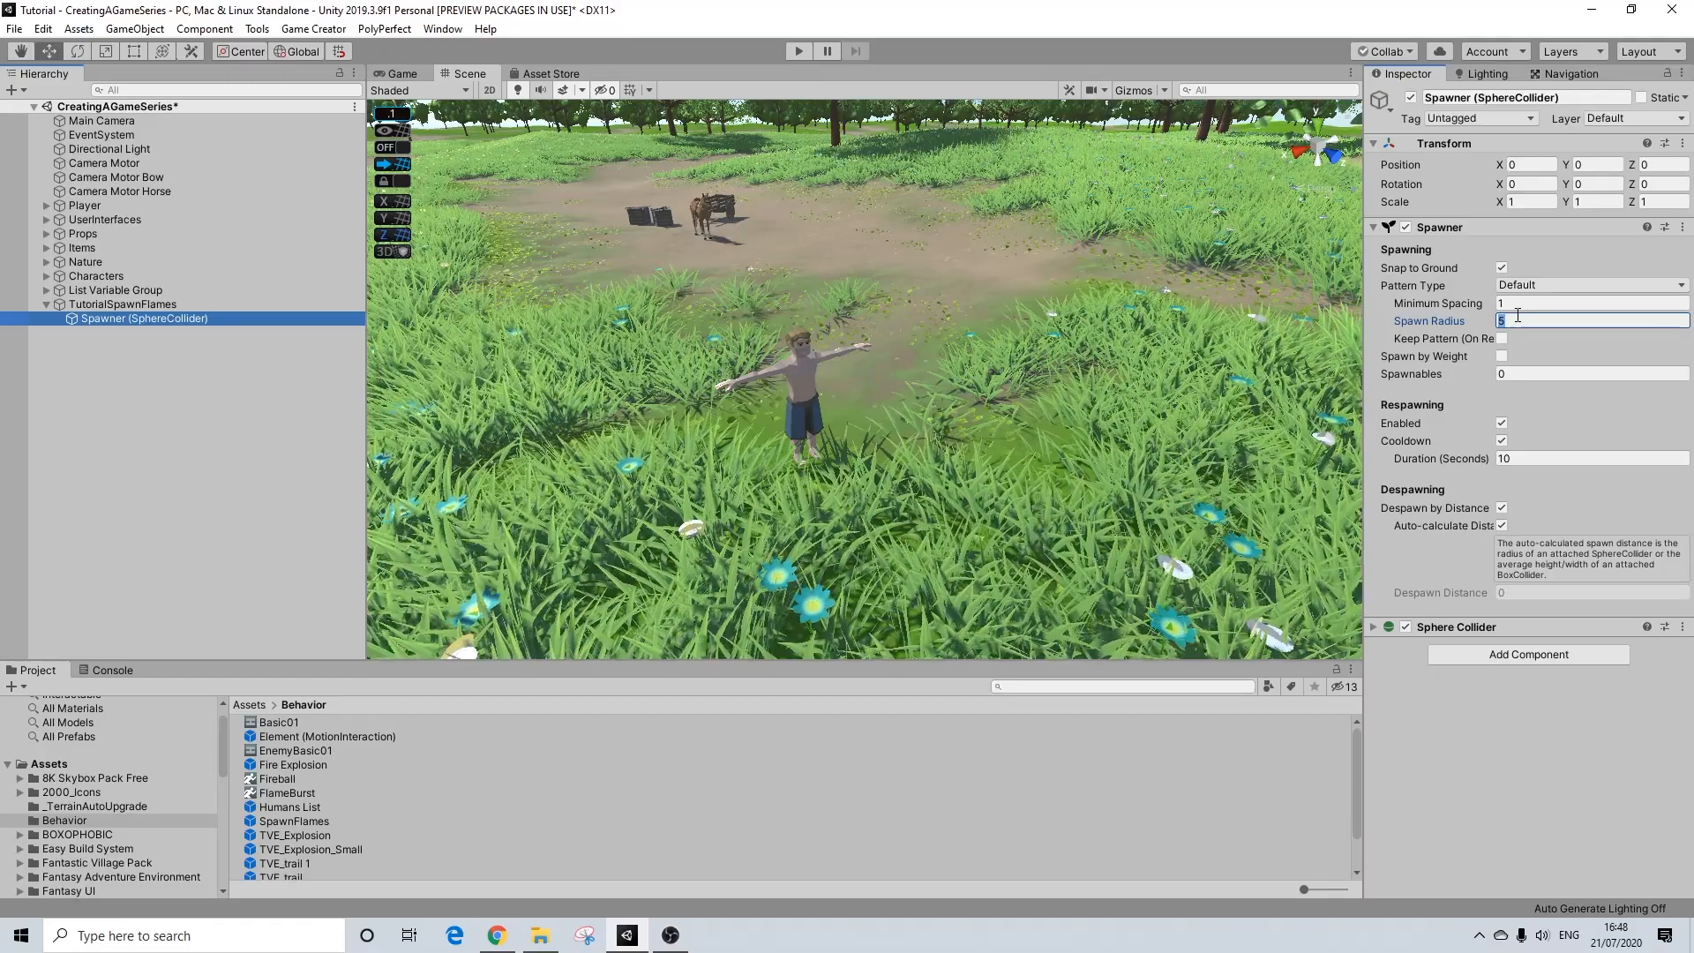
type("4")
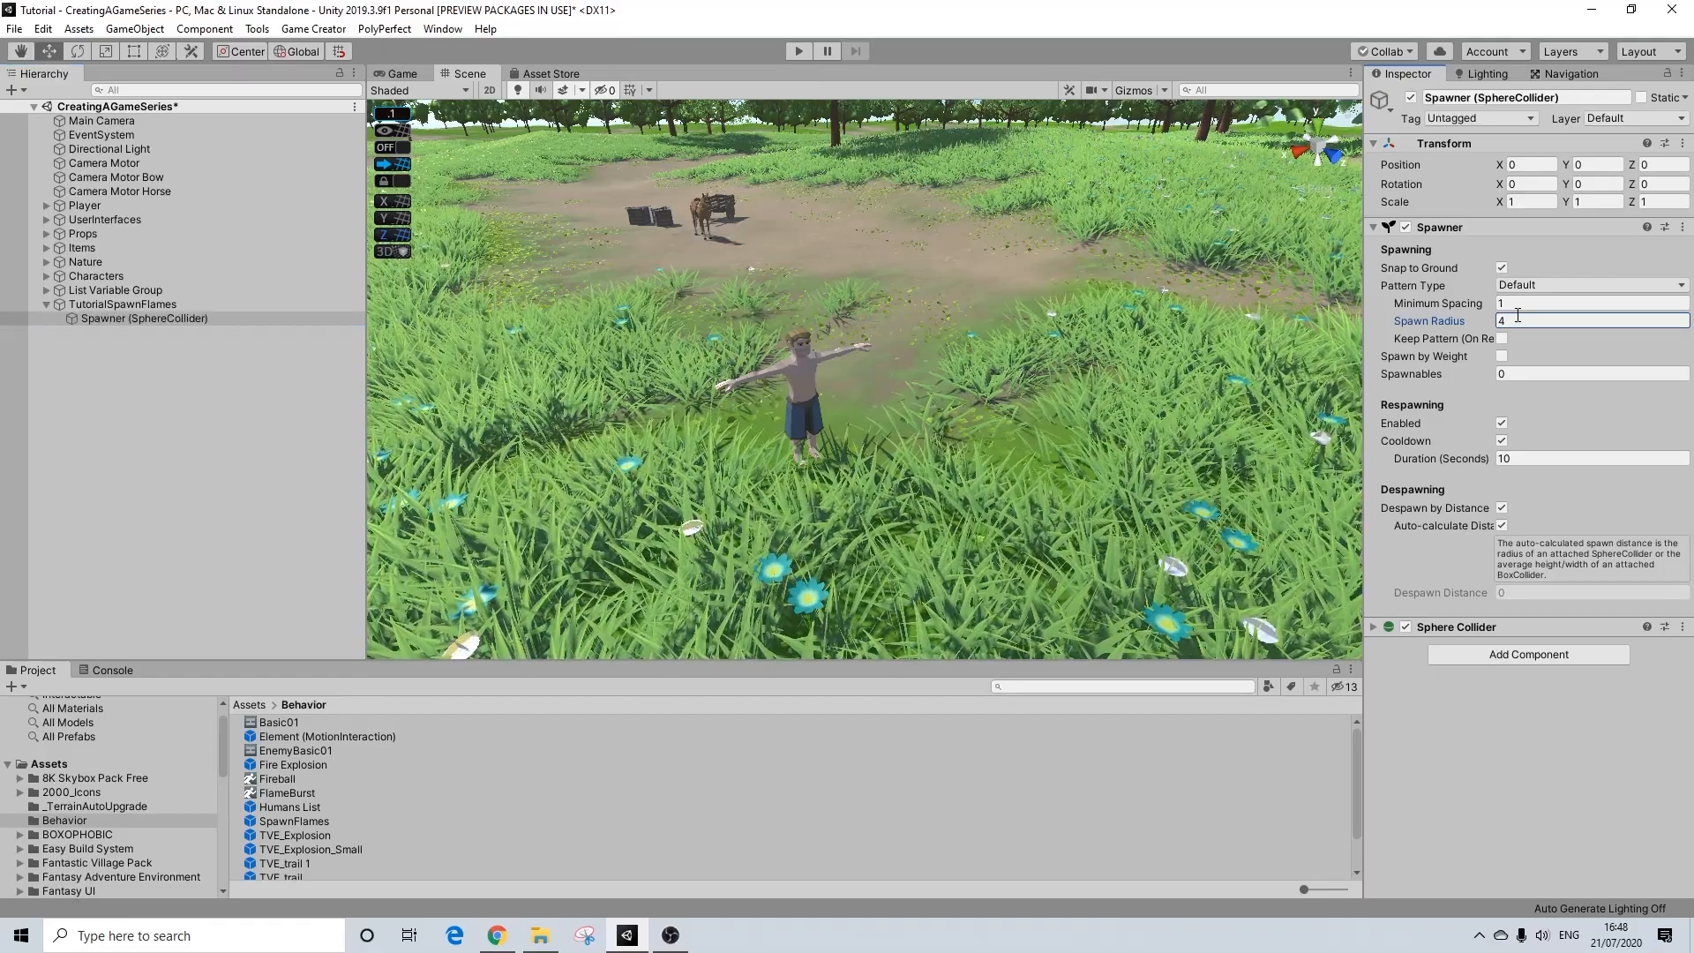
left_click(1448, 628)
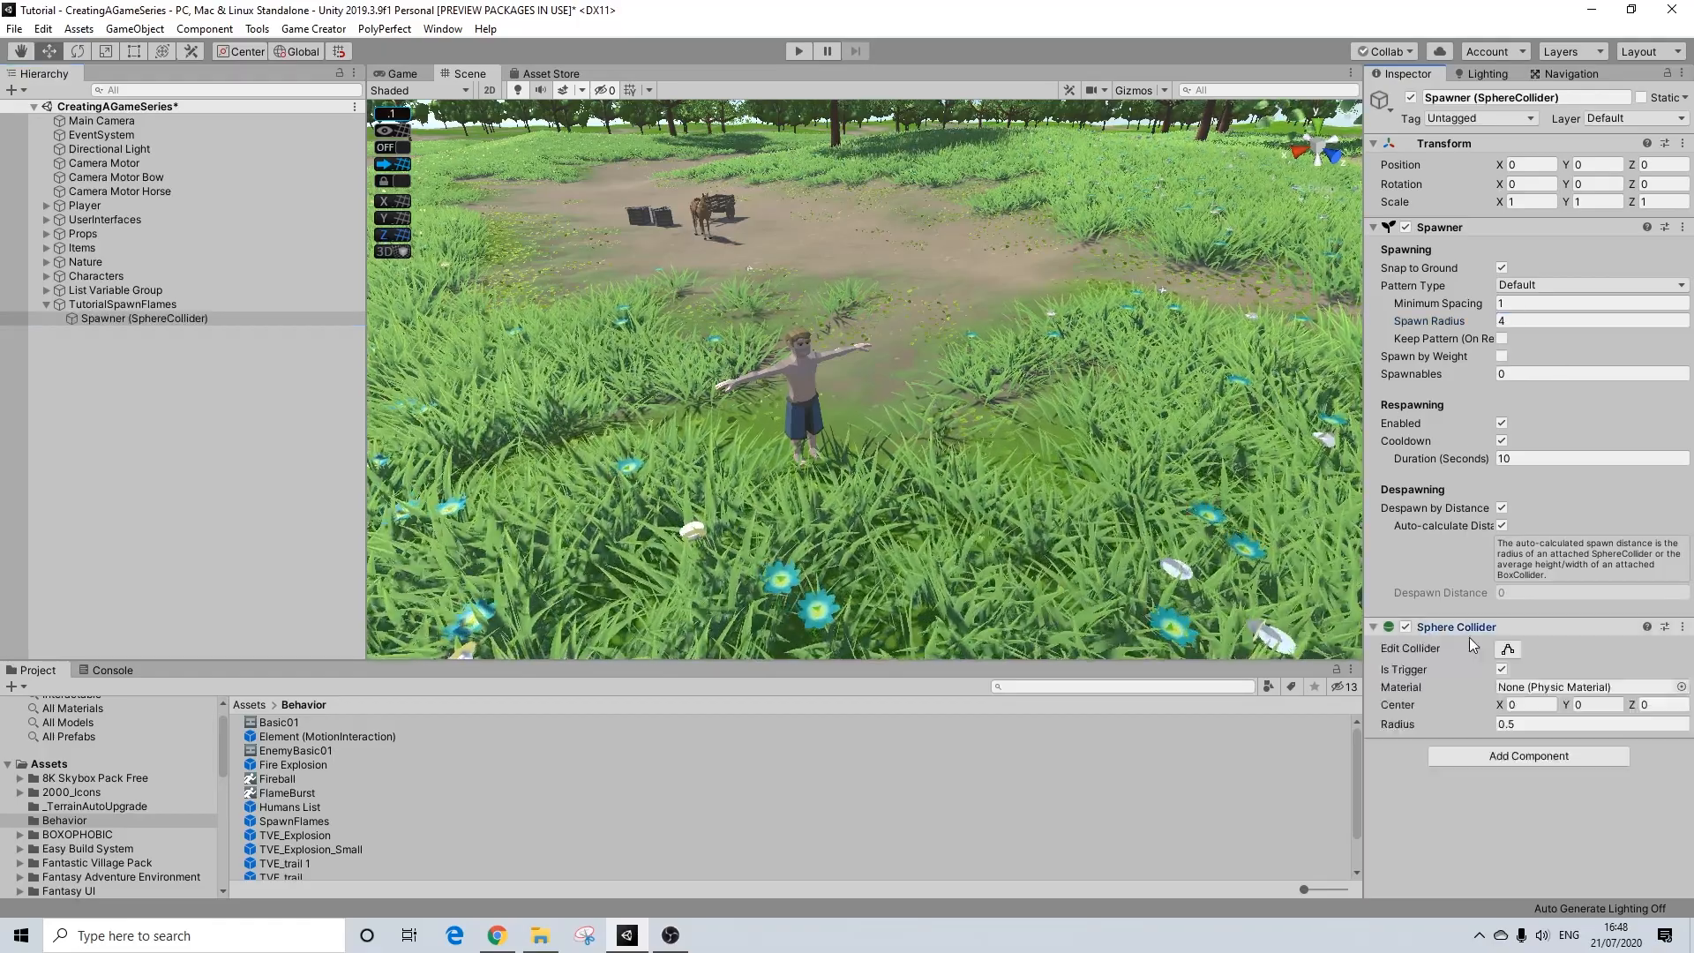
left_click(1534, 725)
type("14")
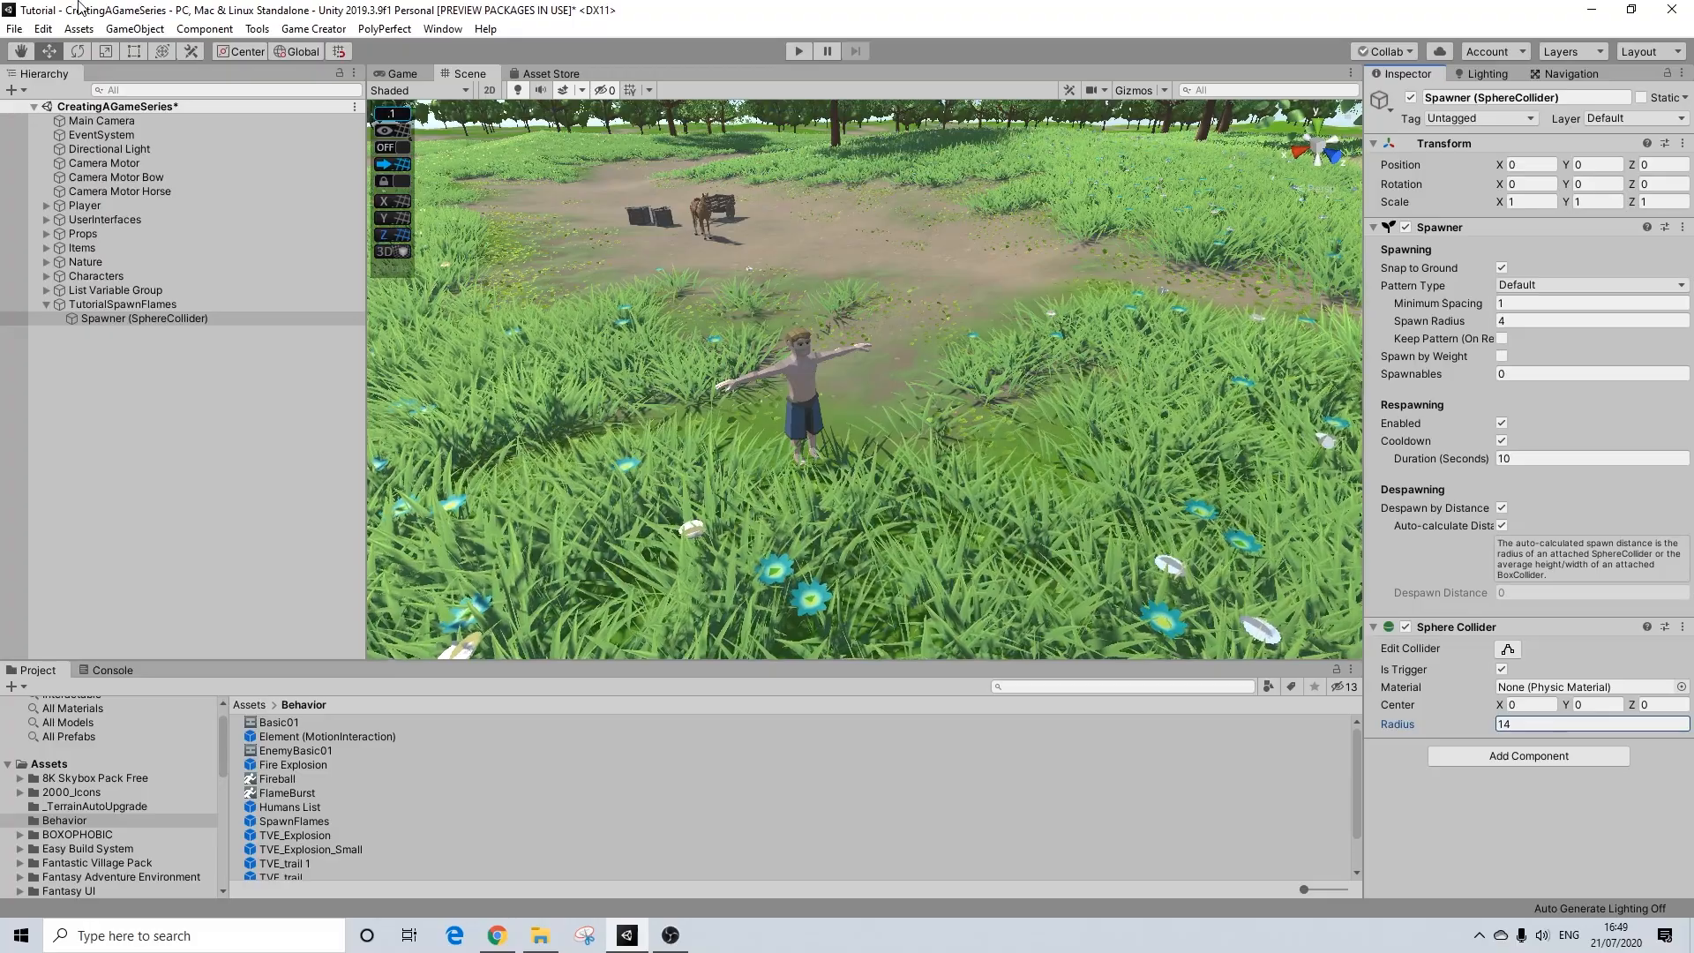
scroll(723, 309, "down", 5)
left_click_drag(713, 309, 764, 382, "alt")
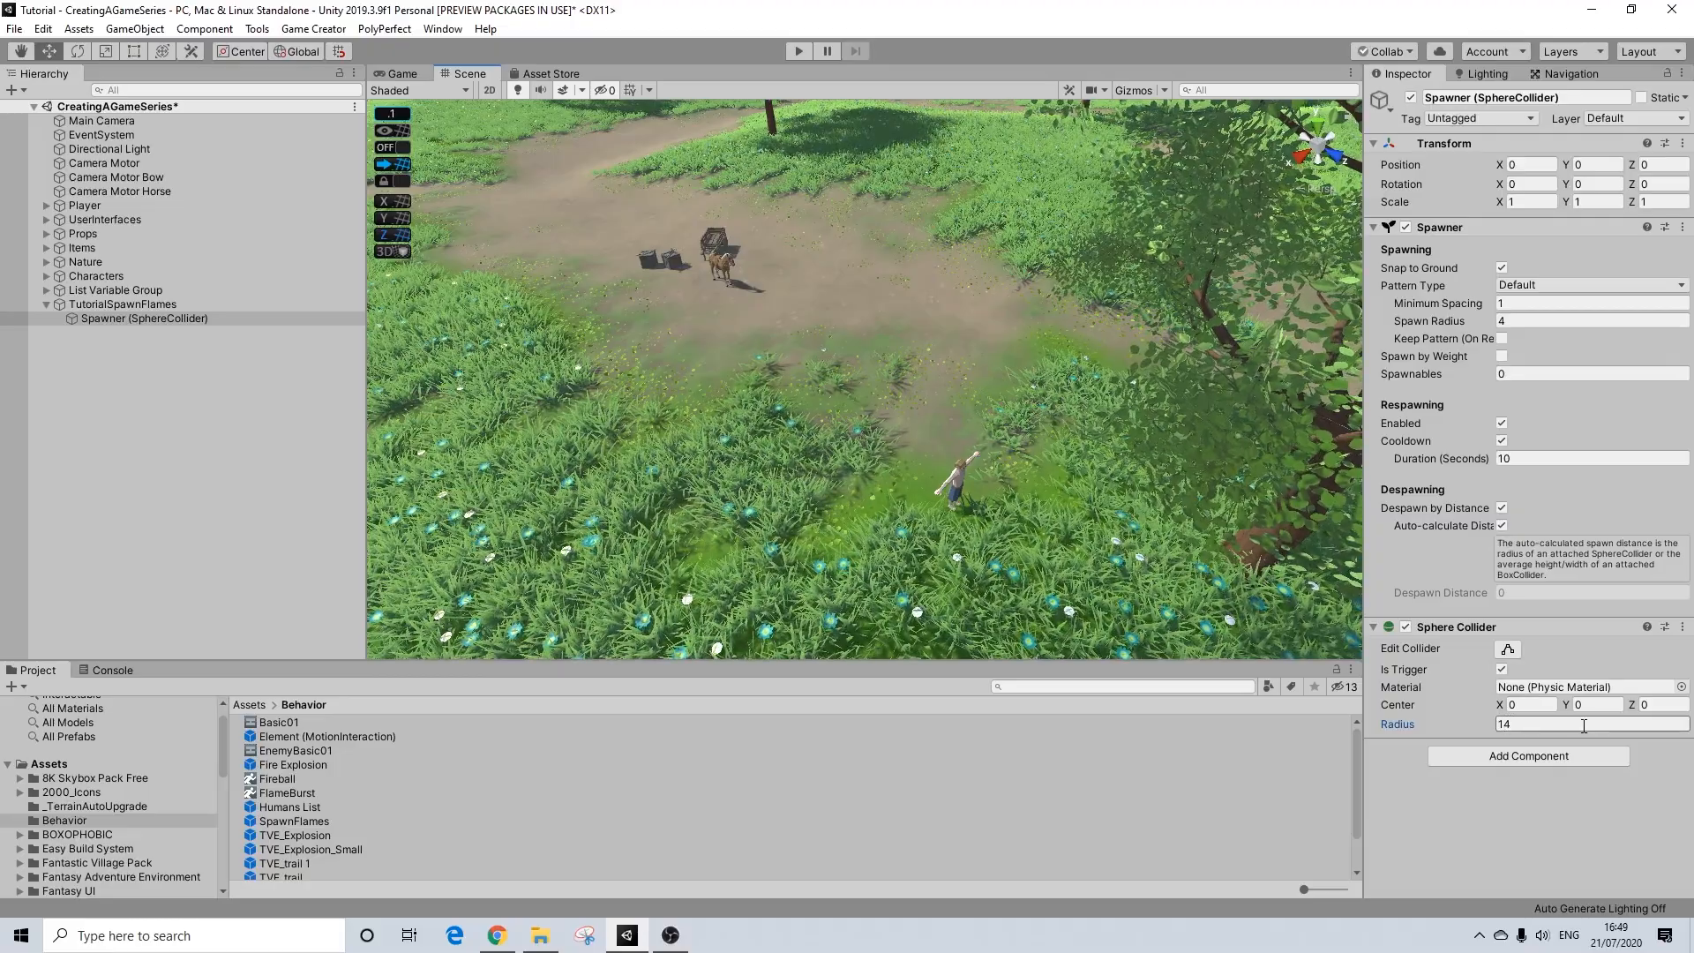
scroll(1039, 517, "up", 2)
left_click_drag(1040, 516, 993, 466, "alt")
scroll(1010, 526, "up", 2)
left_click_drag(1009, 528, 951, 463, "alt")
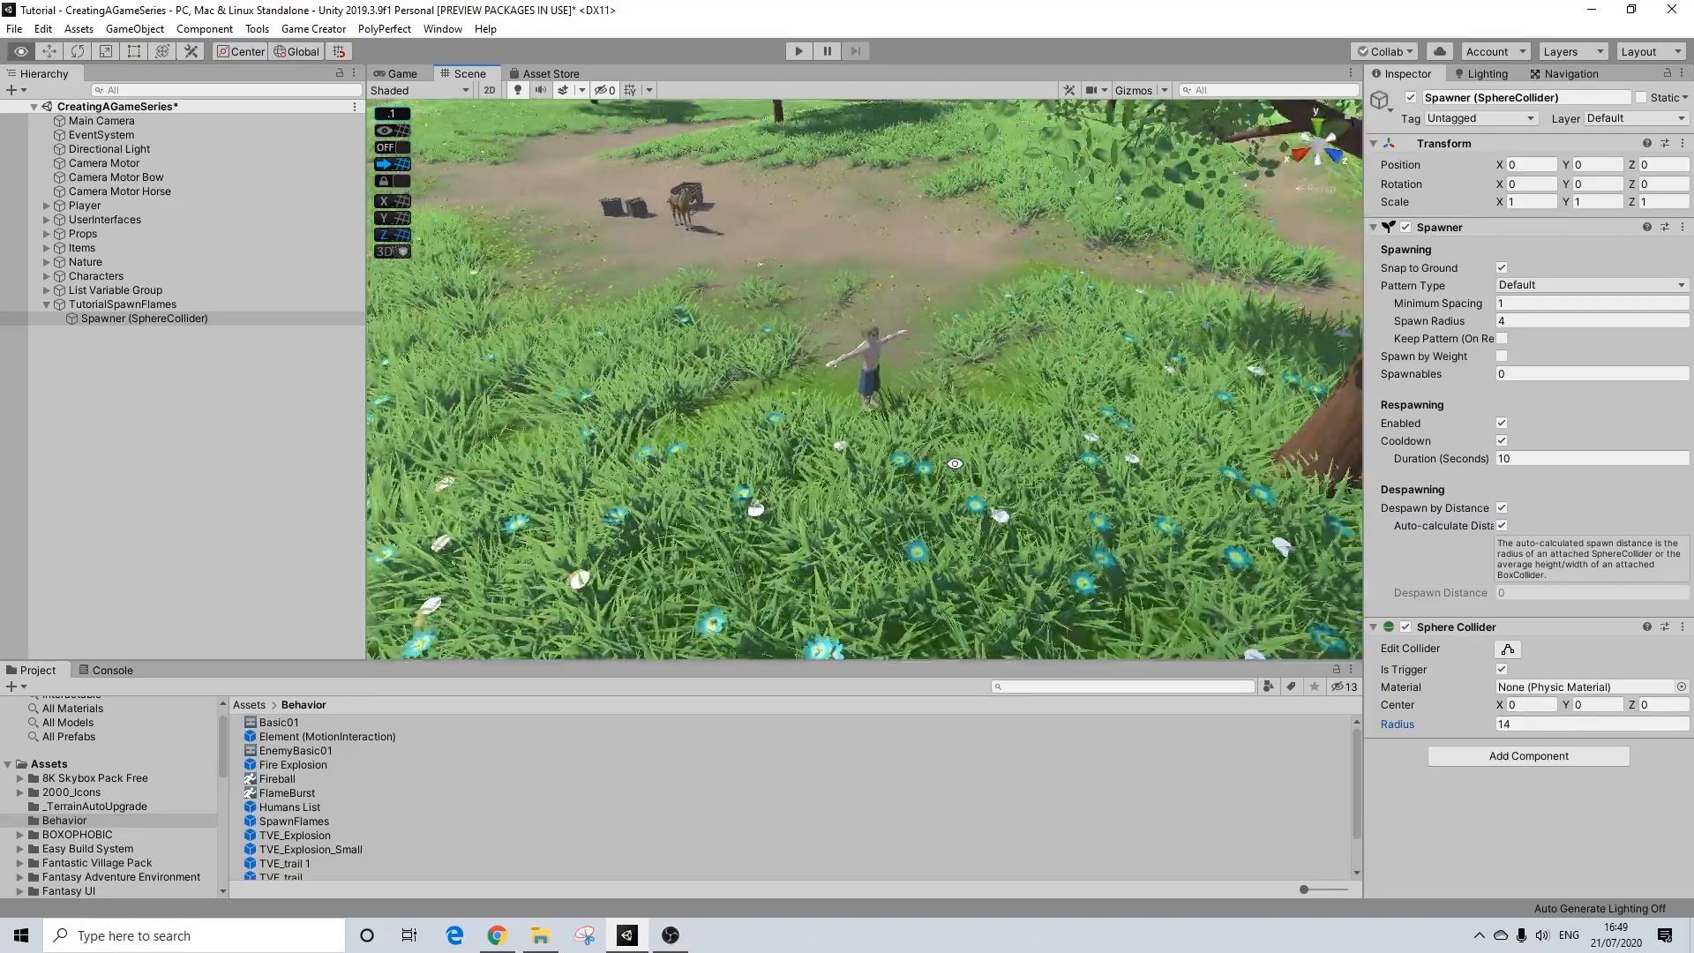
scroll(951, 462, "up", 2)
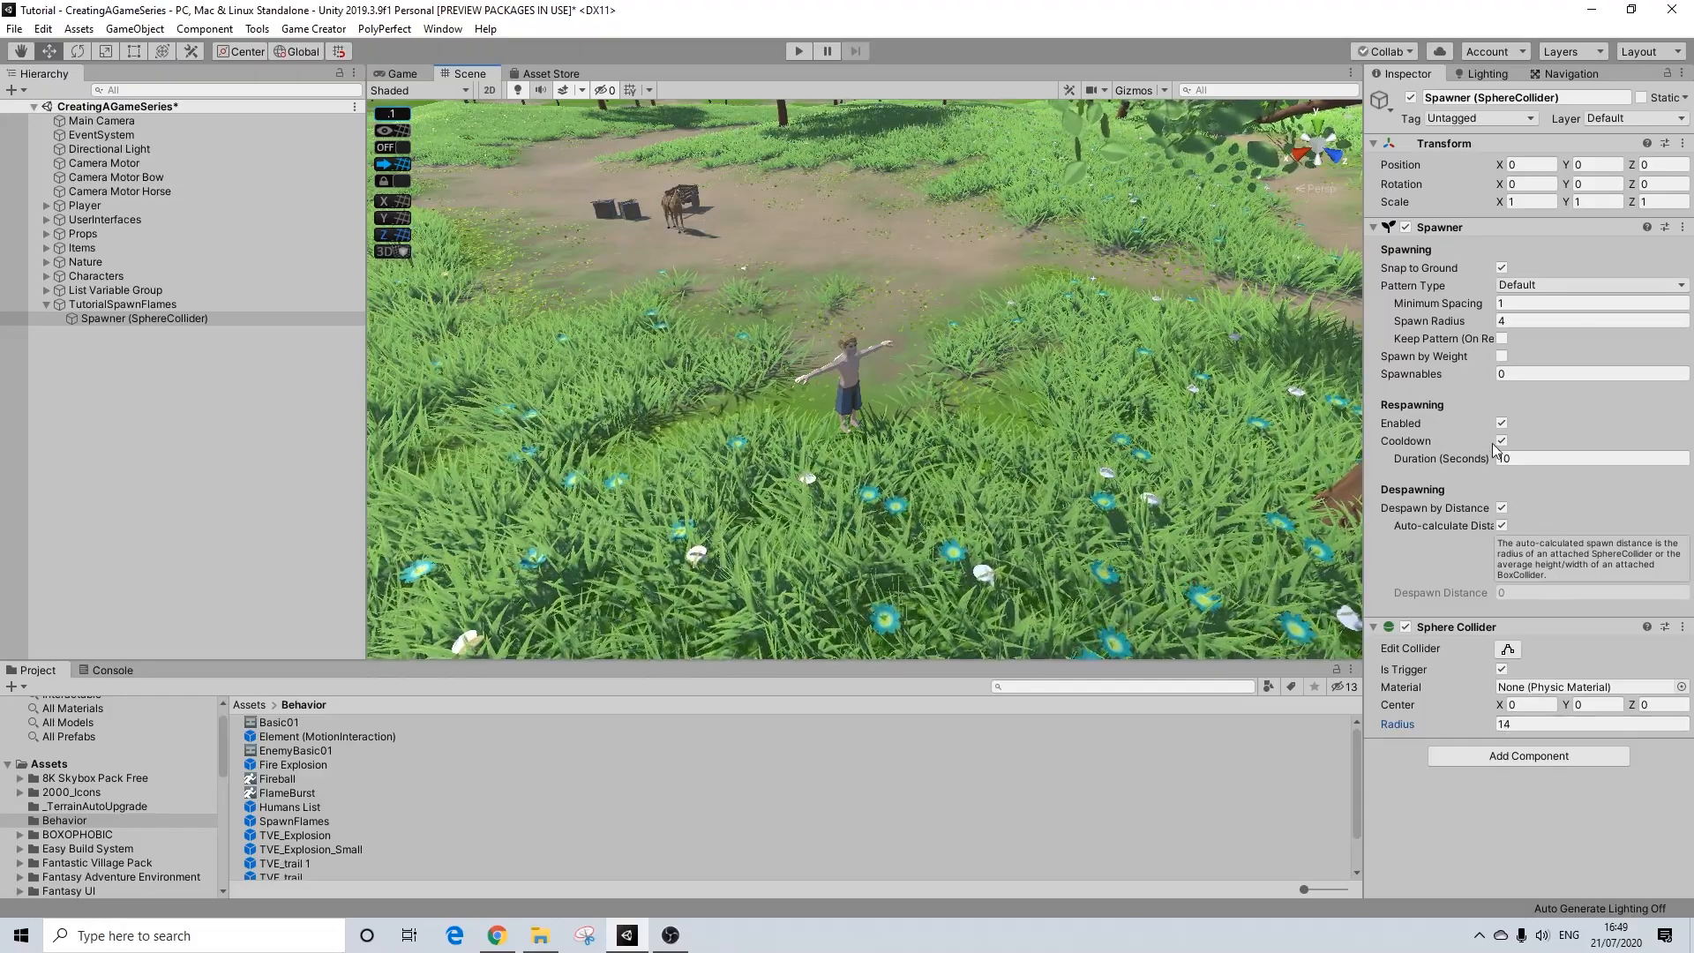
Step: Add 1 spawnable item to the spawner with a quantity of 12 and a weight of 100
left_click(1517, 372)
type("1")
key("Return")
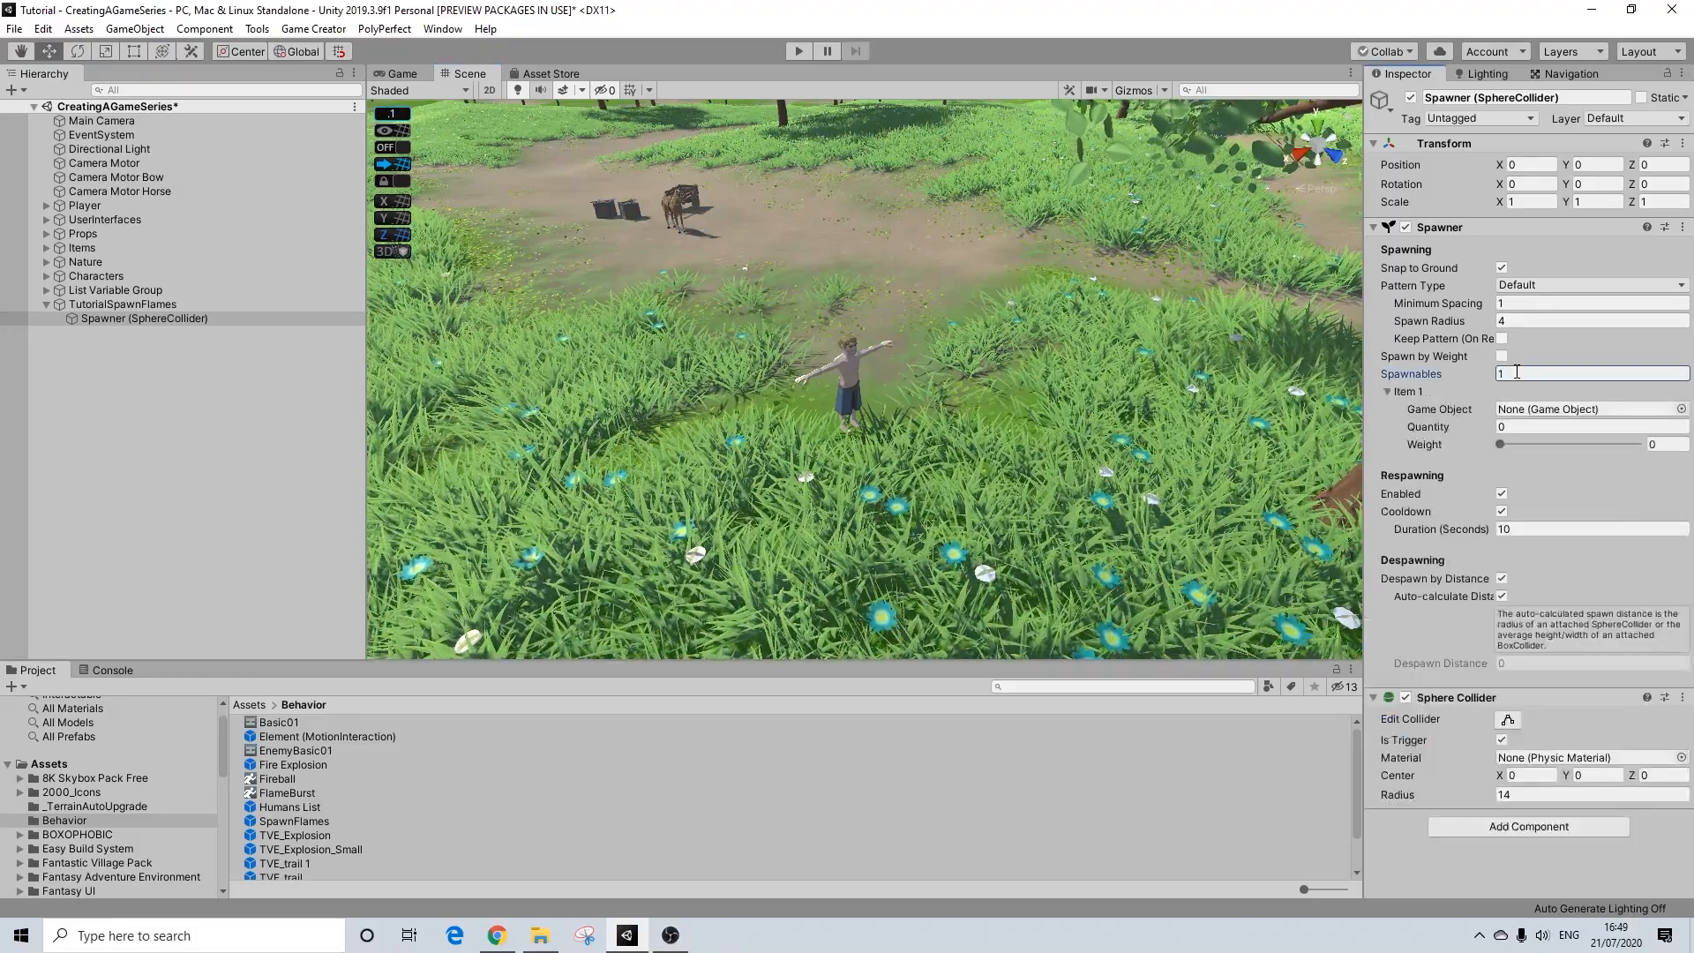
left_click(1511, 426)
type("12")
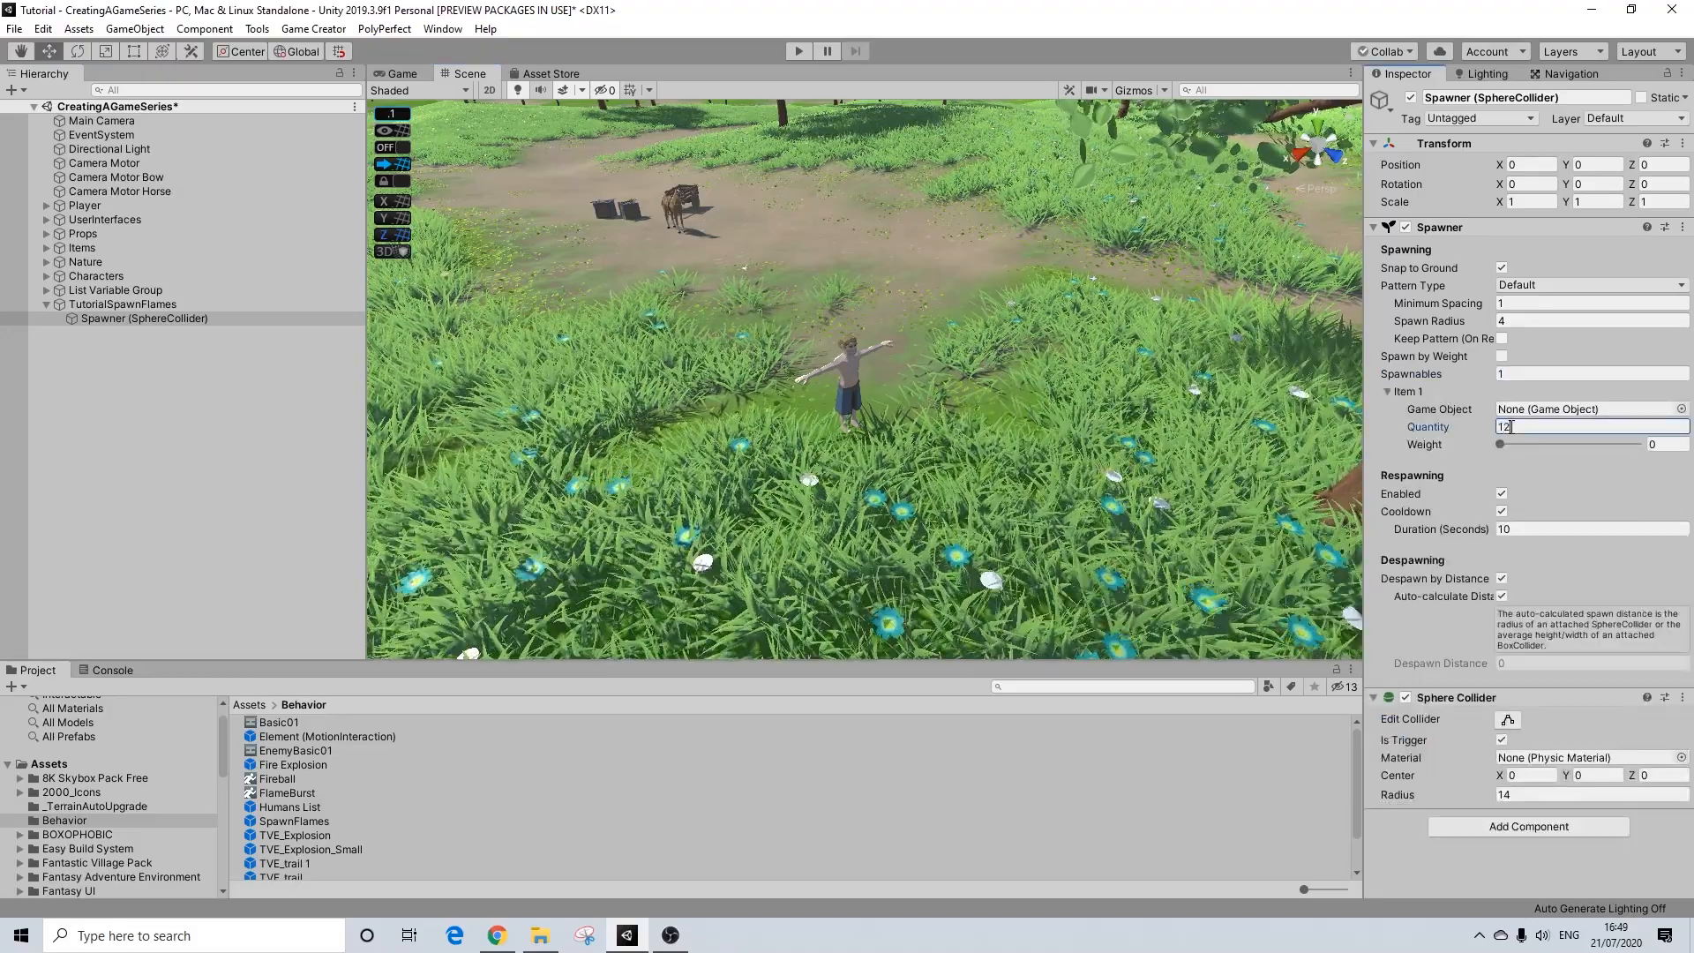
left_click_drag(1502, 445, 1655, 443)
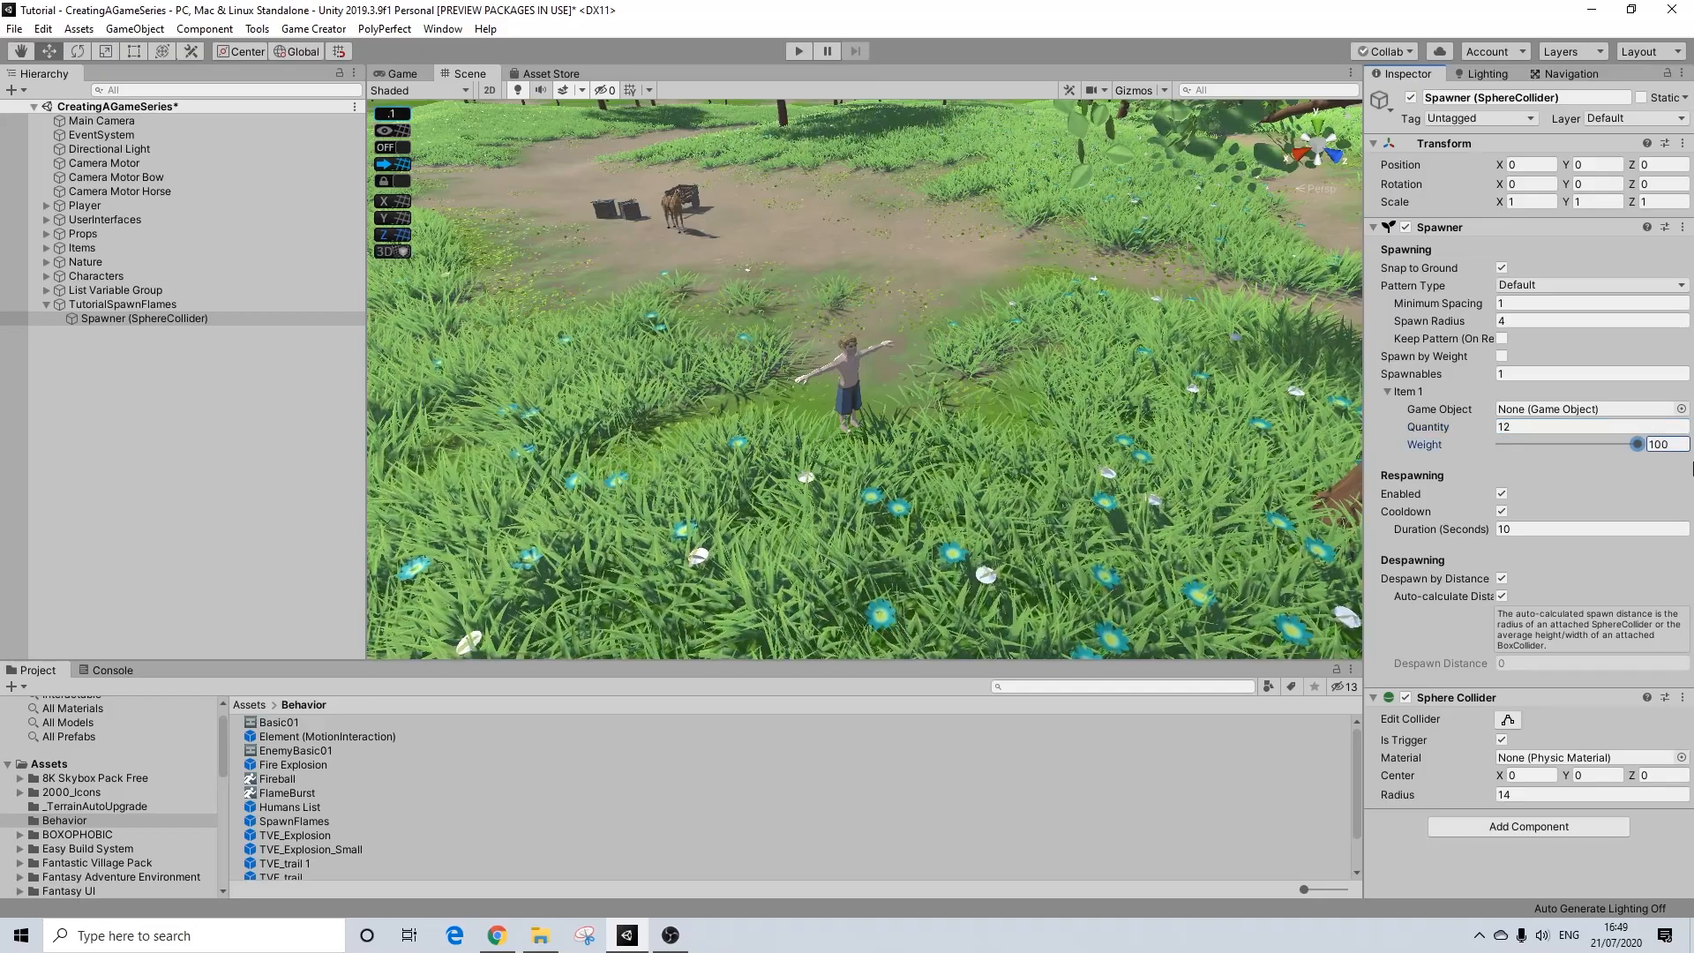
Step: Search the project assets for "fx_fi" and assign FX_Fire_Small_01 as the game object of spawnable Item 1
left_click(1681, 410)
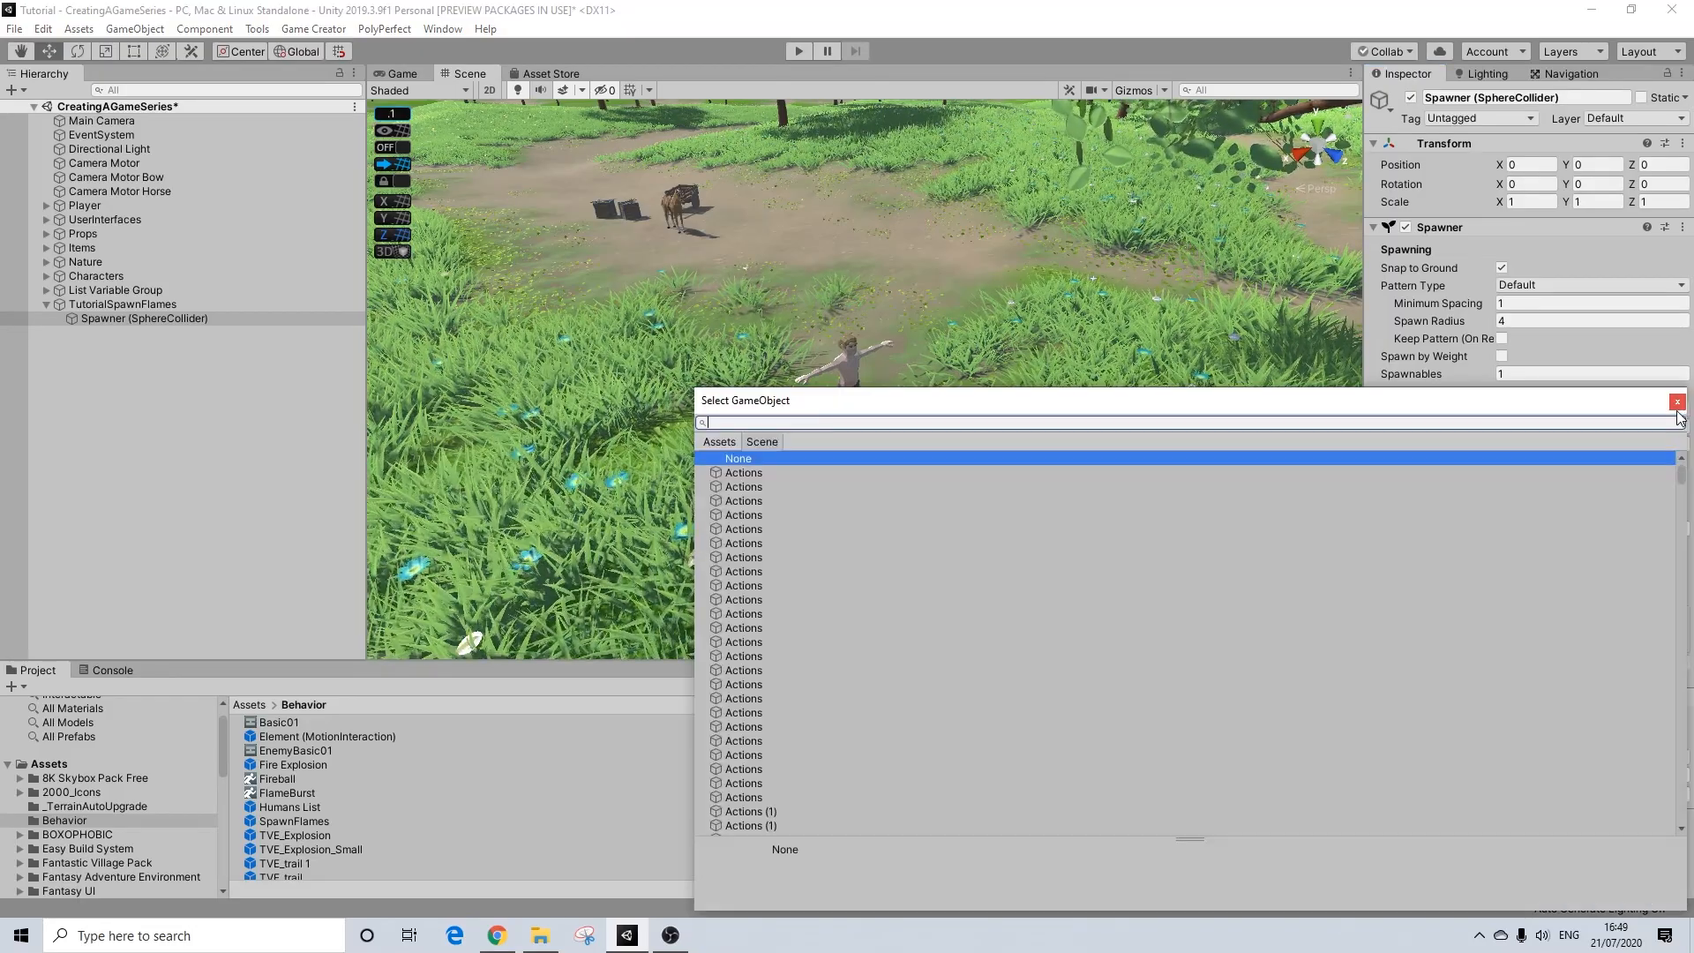
type("fx_")
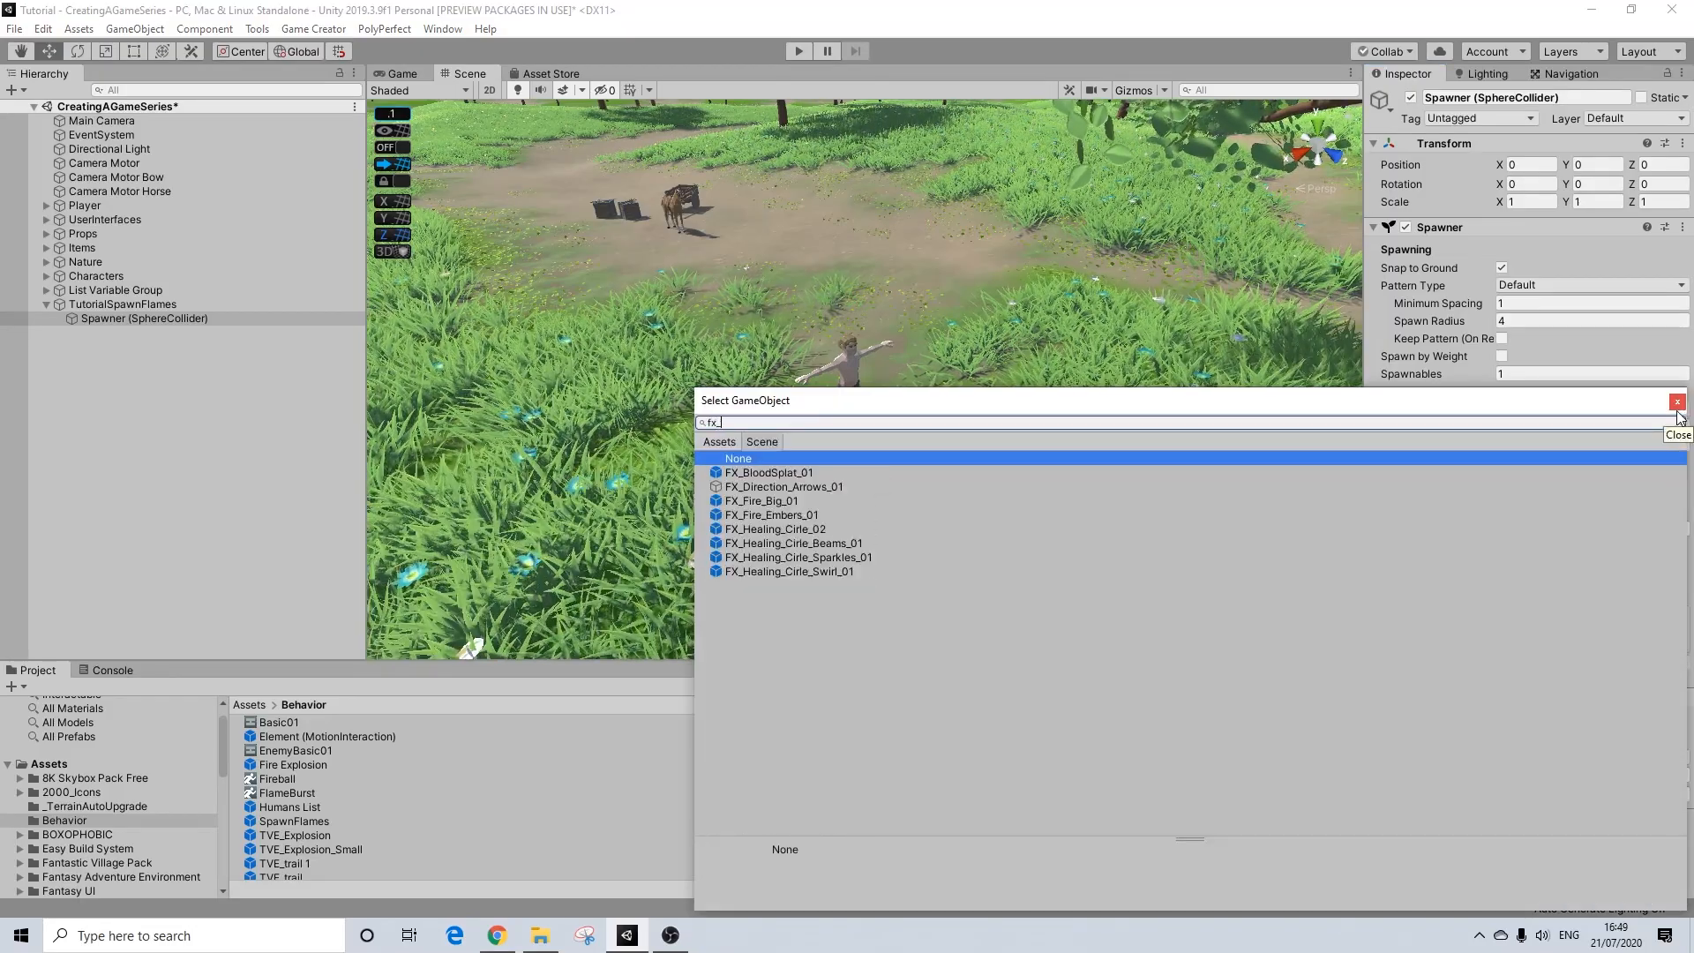
left_click(739, 443)
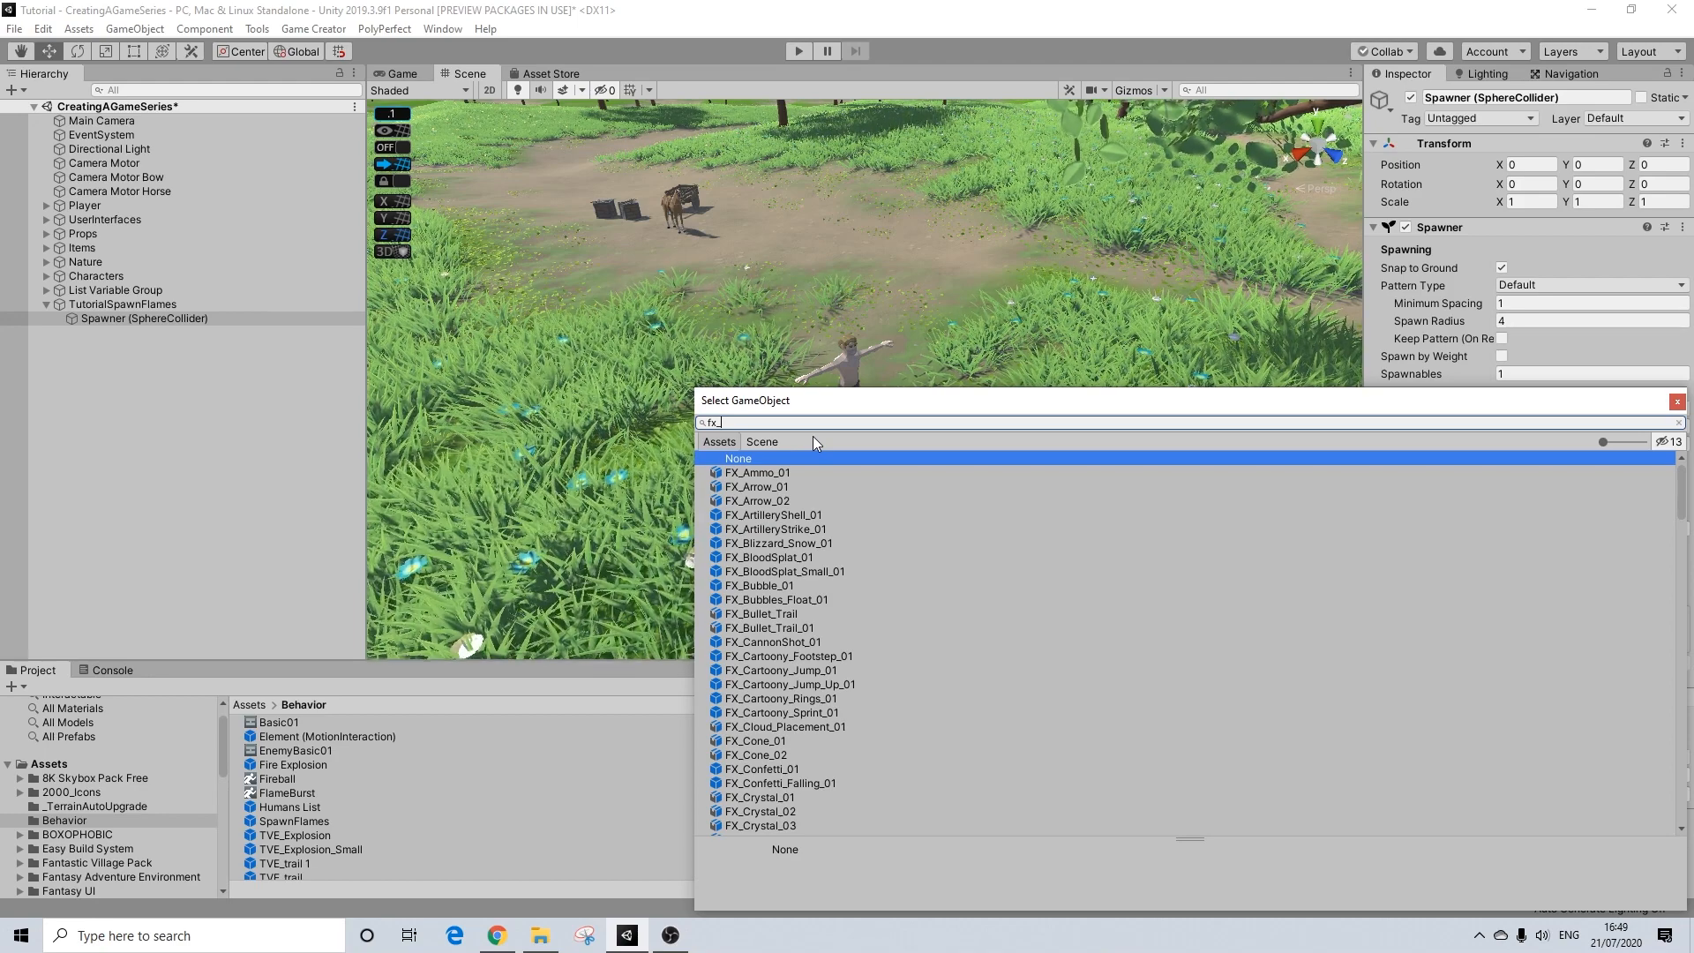
type("fl")
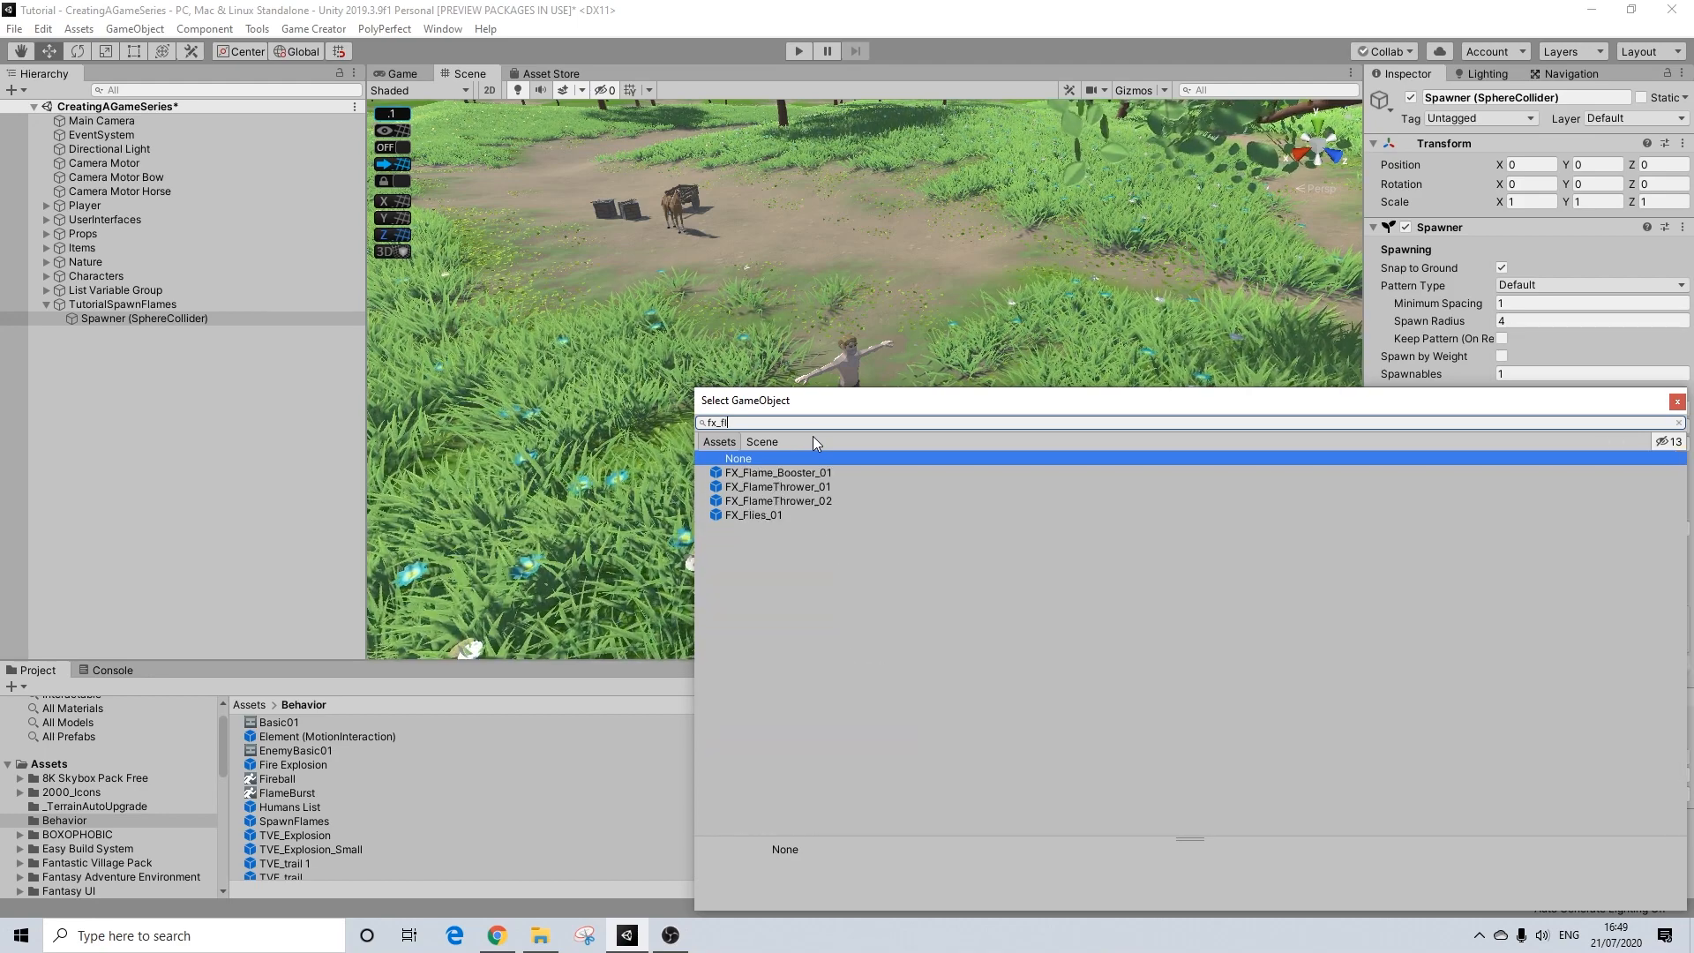
key("BackSpace")
type("i")
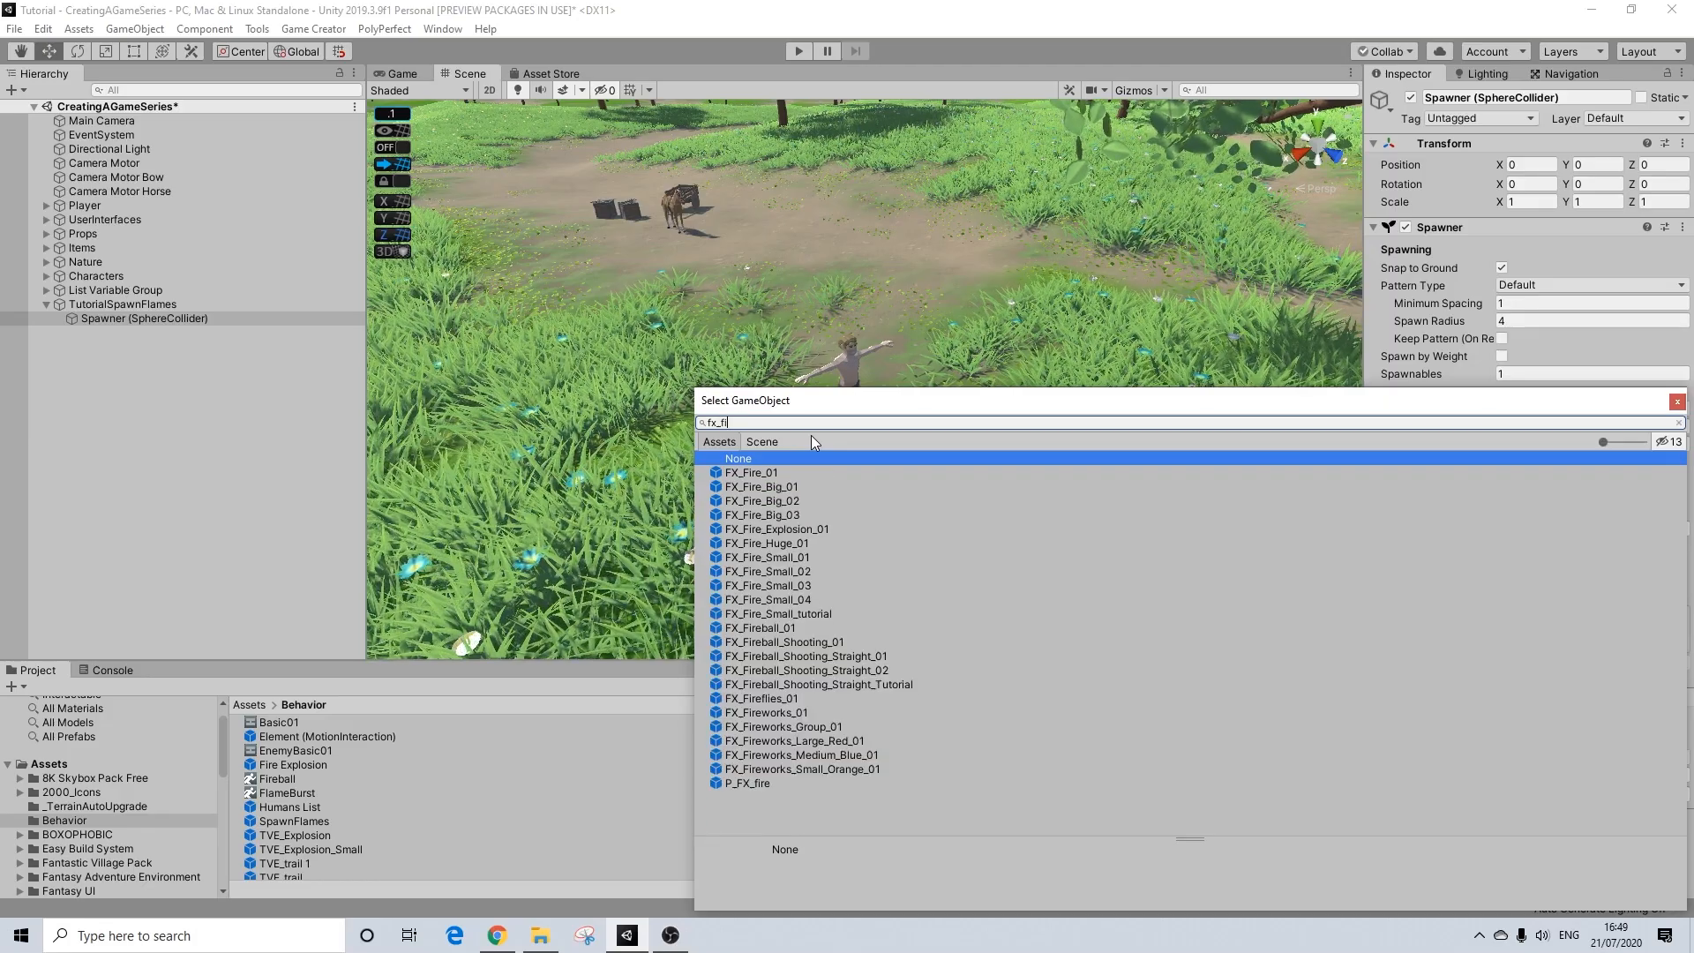
left_click(777, 557)
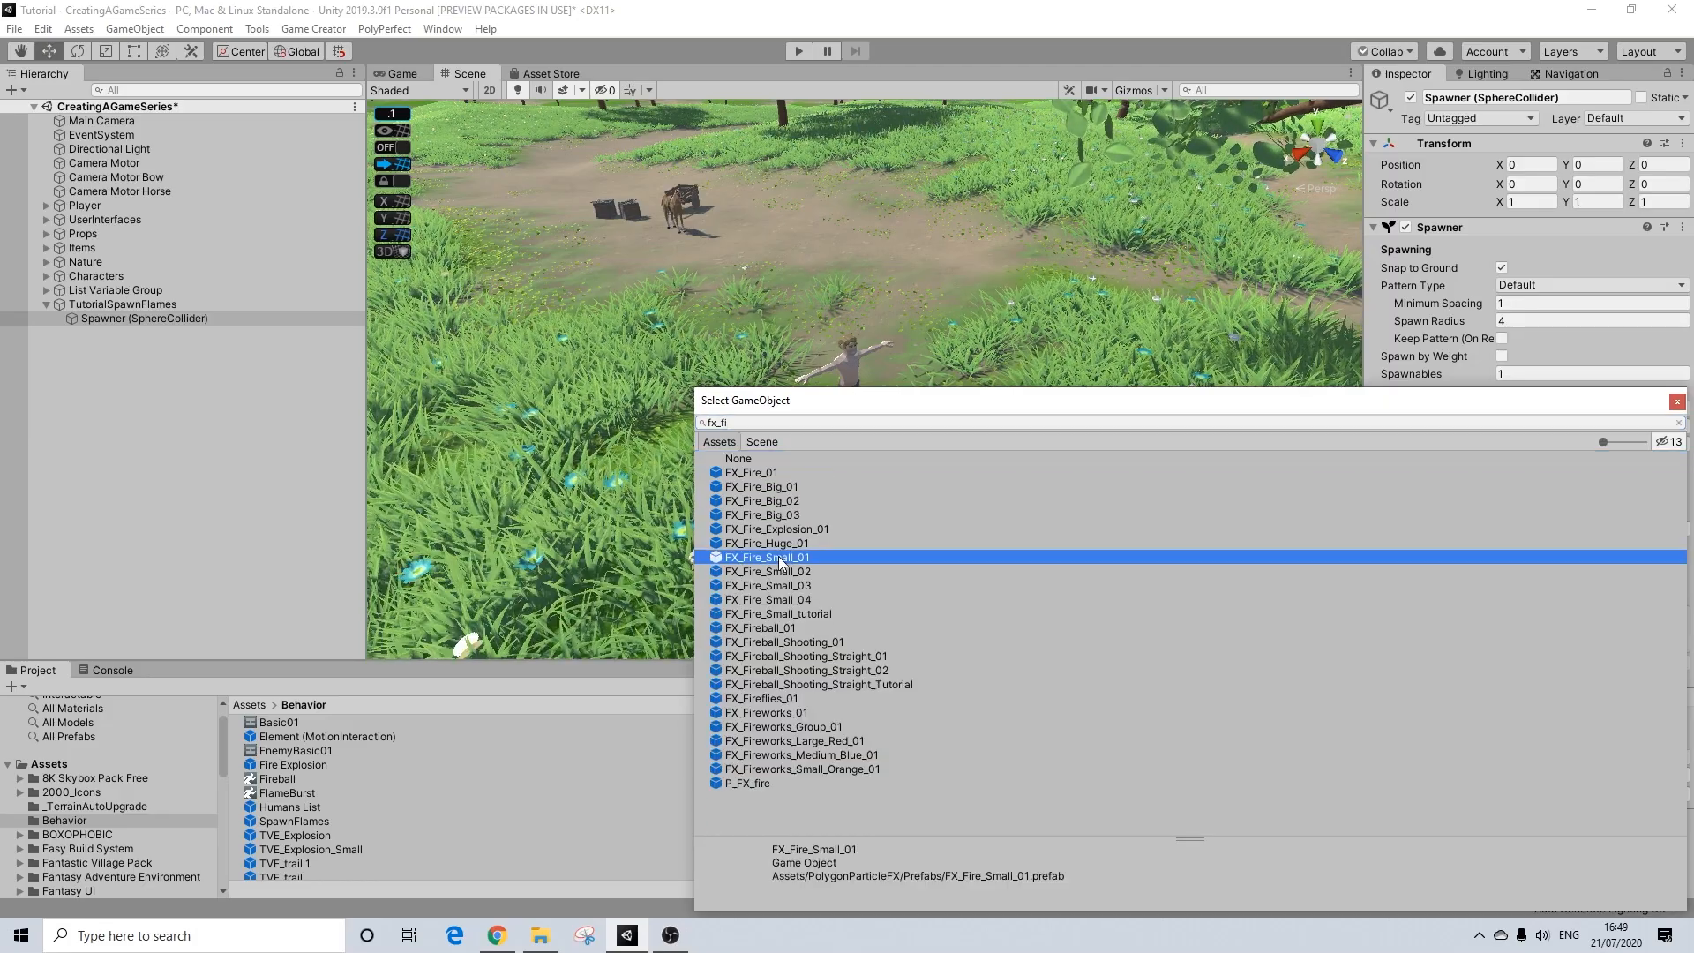
left_click(1678, 402)
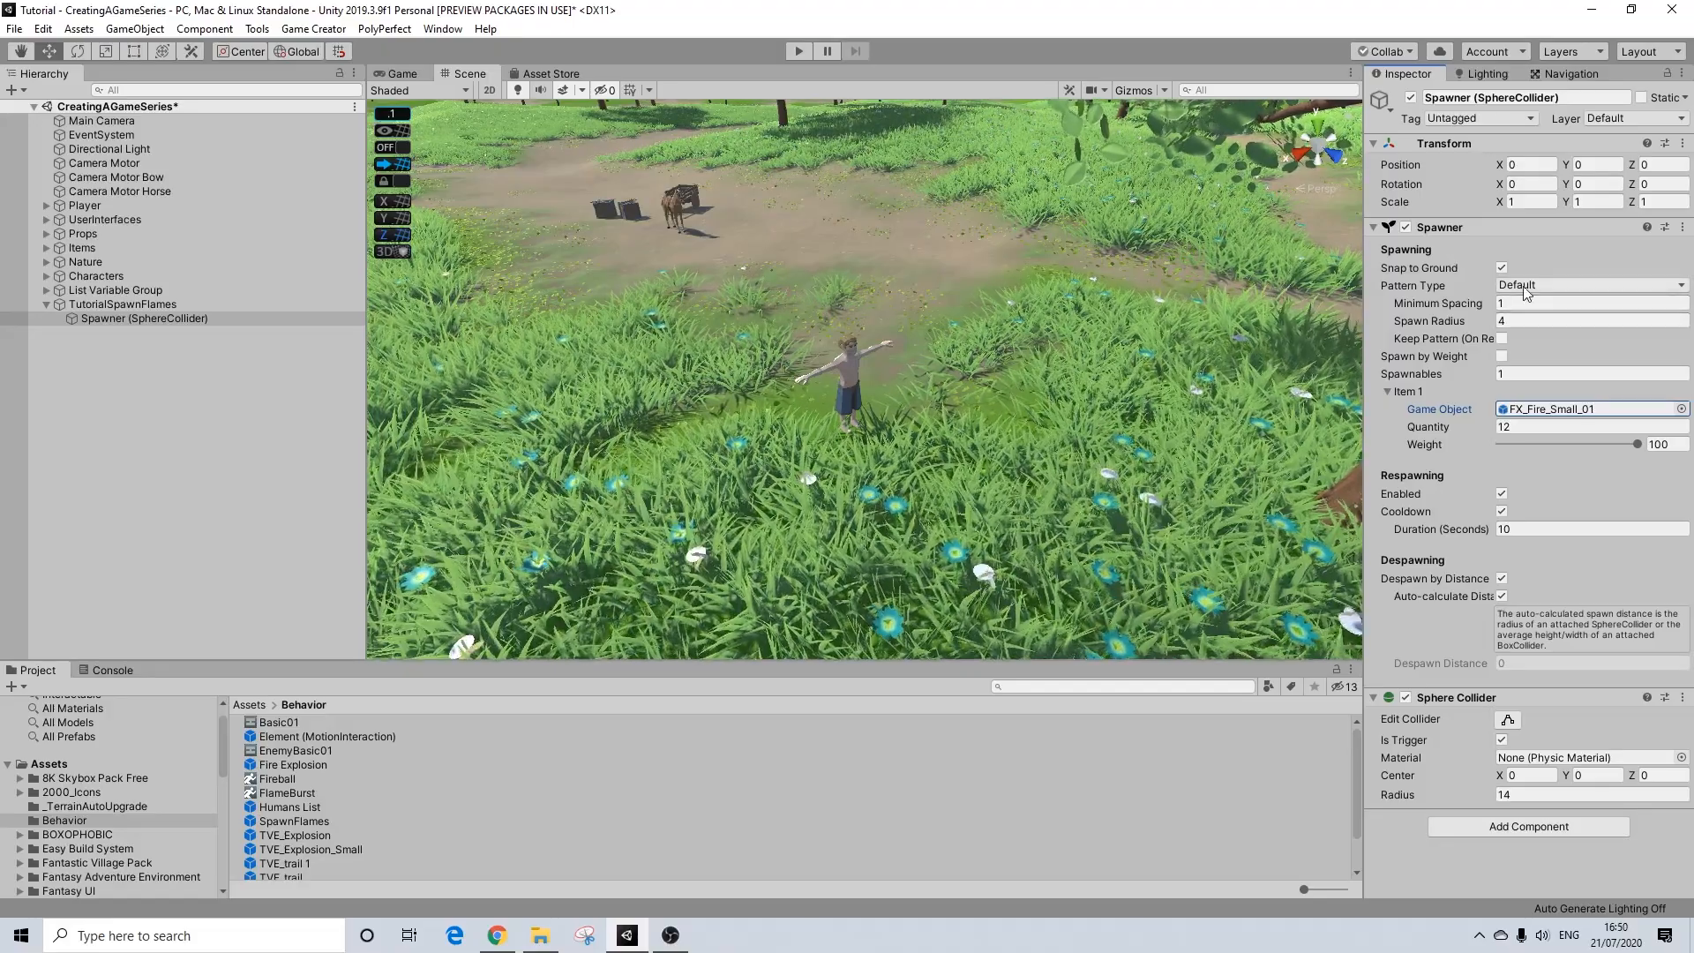
left_click(113, 304)
left_click(118, 317)
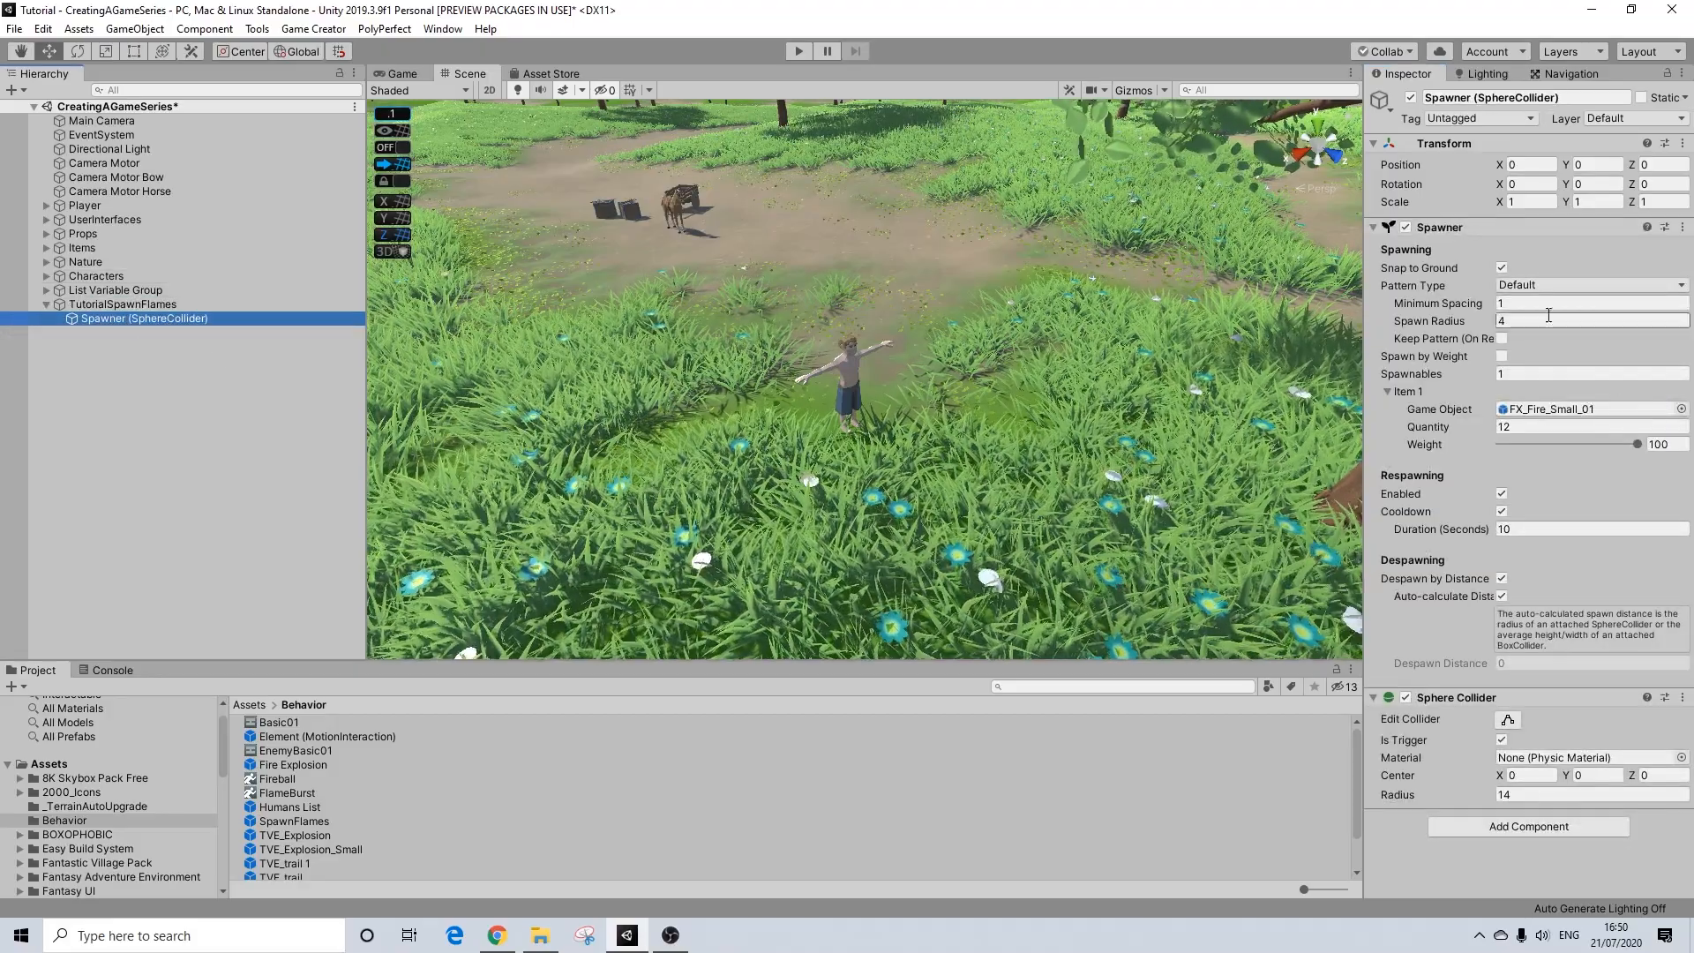
left_click(1439, 227)
left_click(1438, 227)
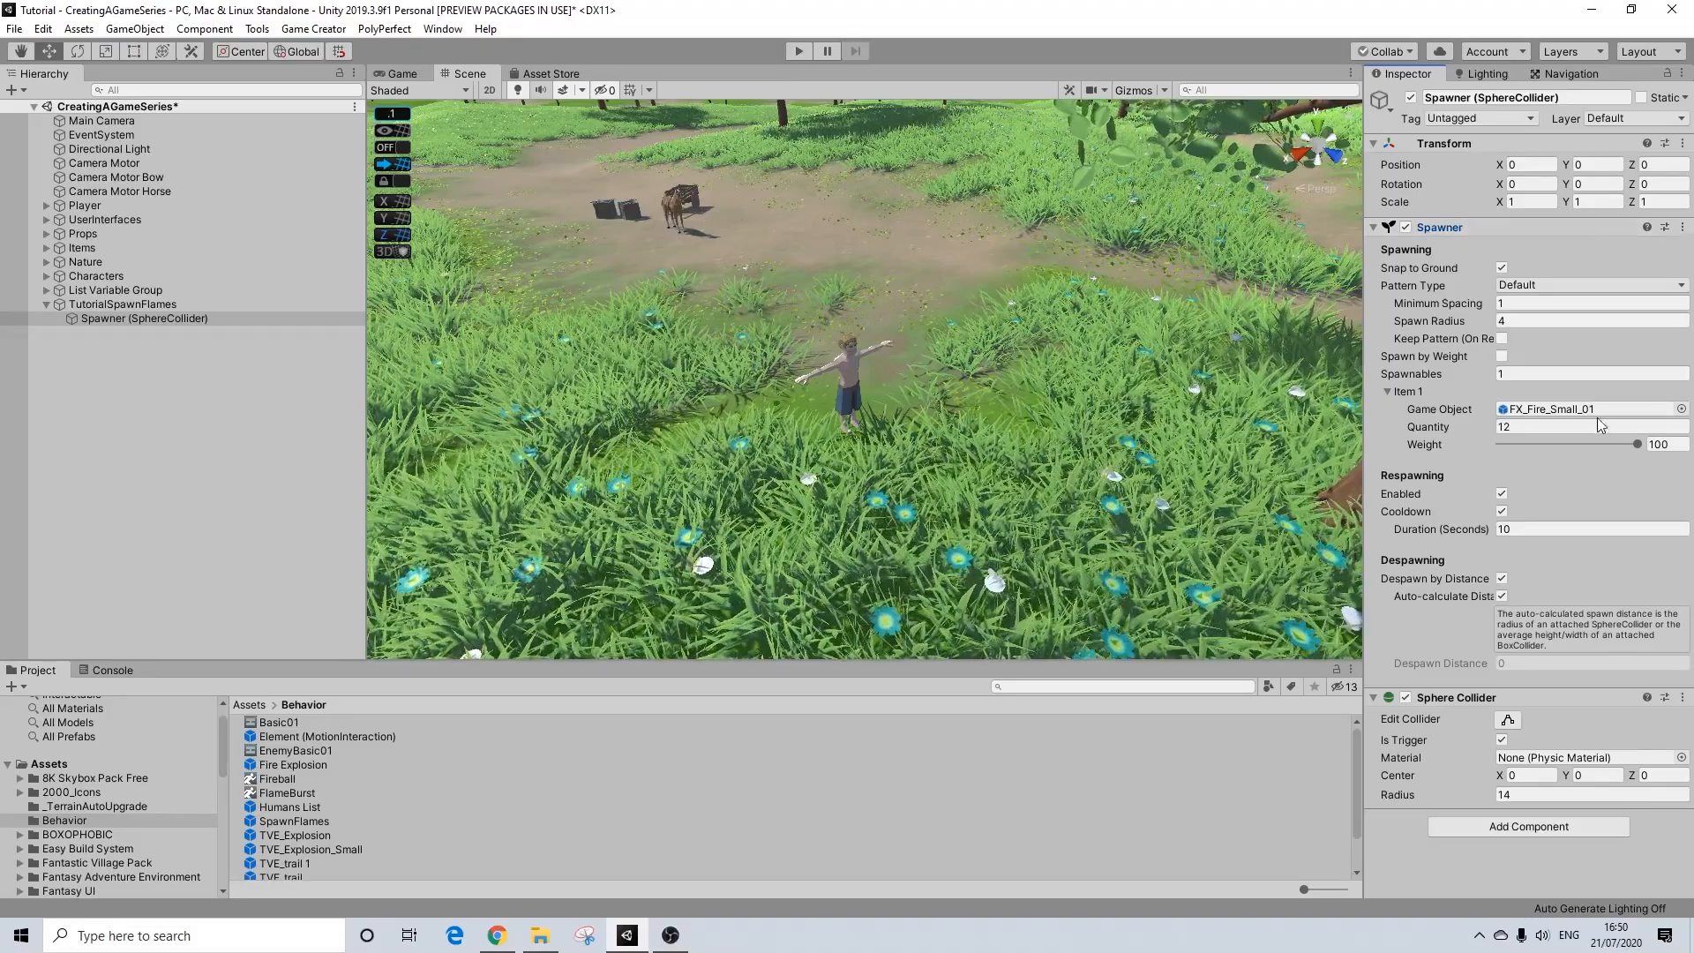
Step: Turn off the spawner's respawning Cooldown and its Despawn by Distance option
left_click(1502, 512)
left_click(1503, 578)
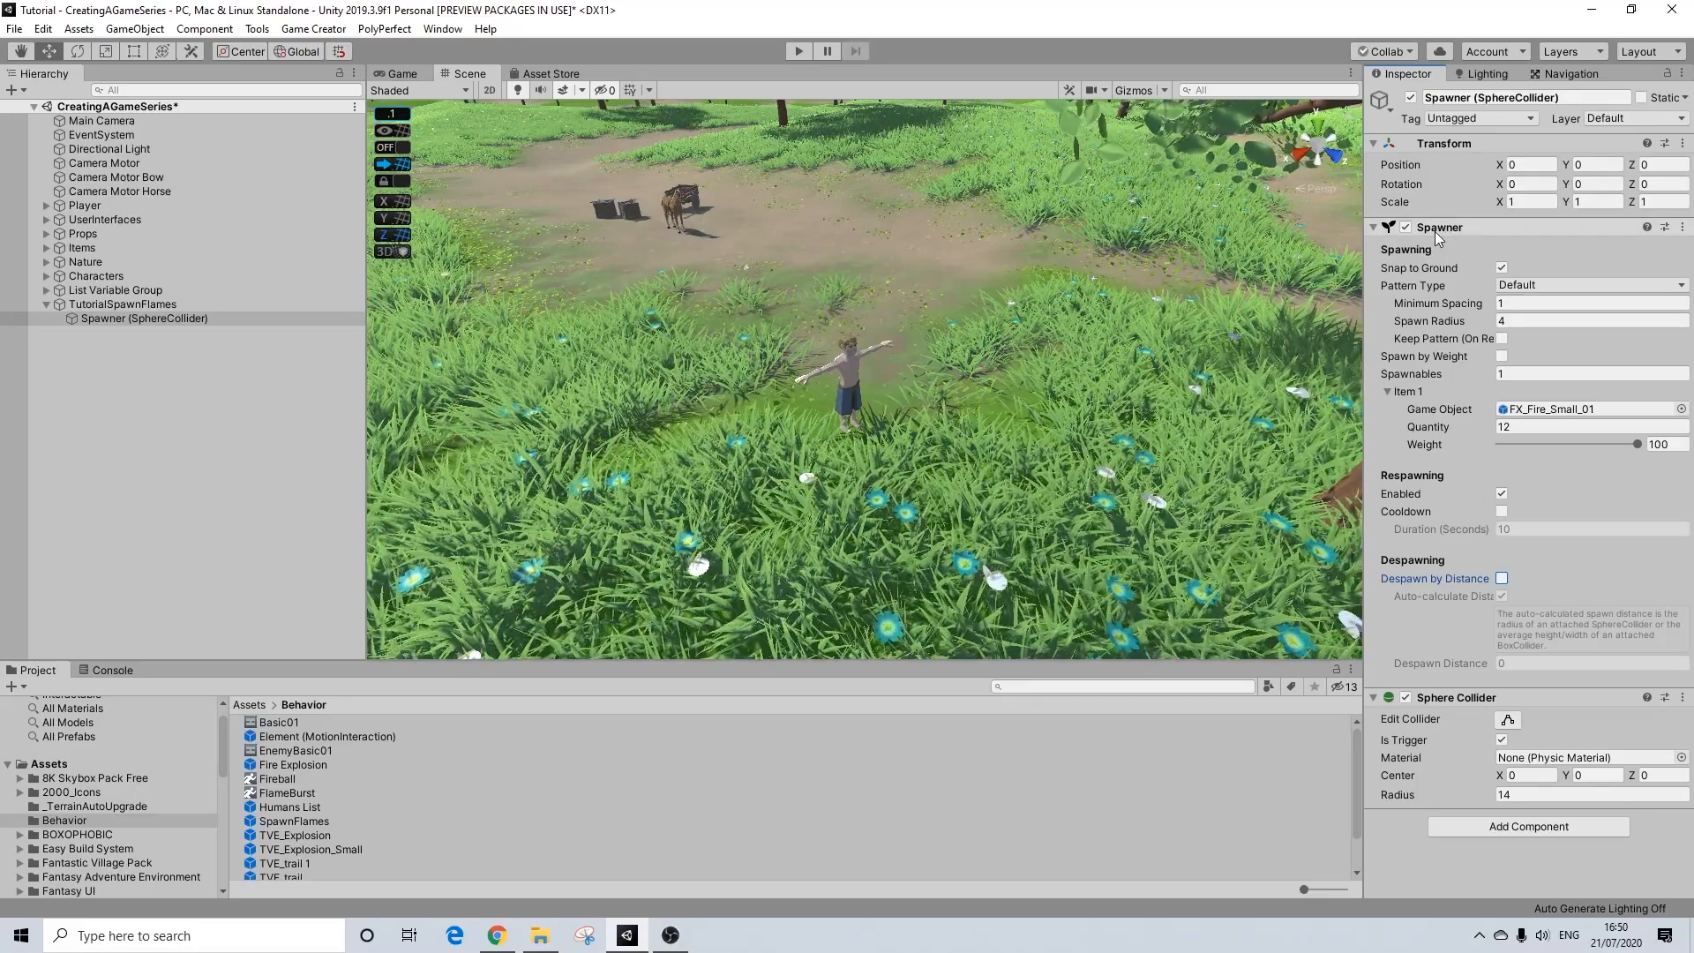
left_click(1501, 321)
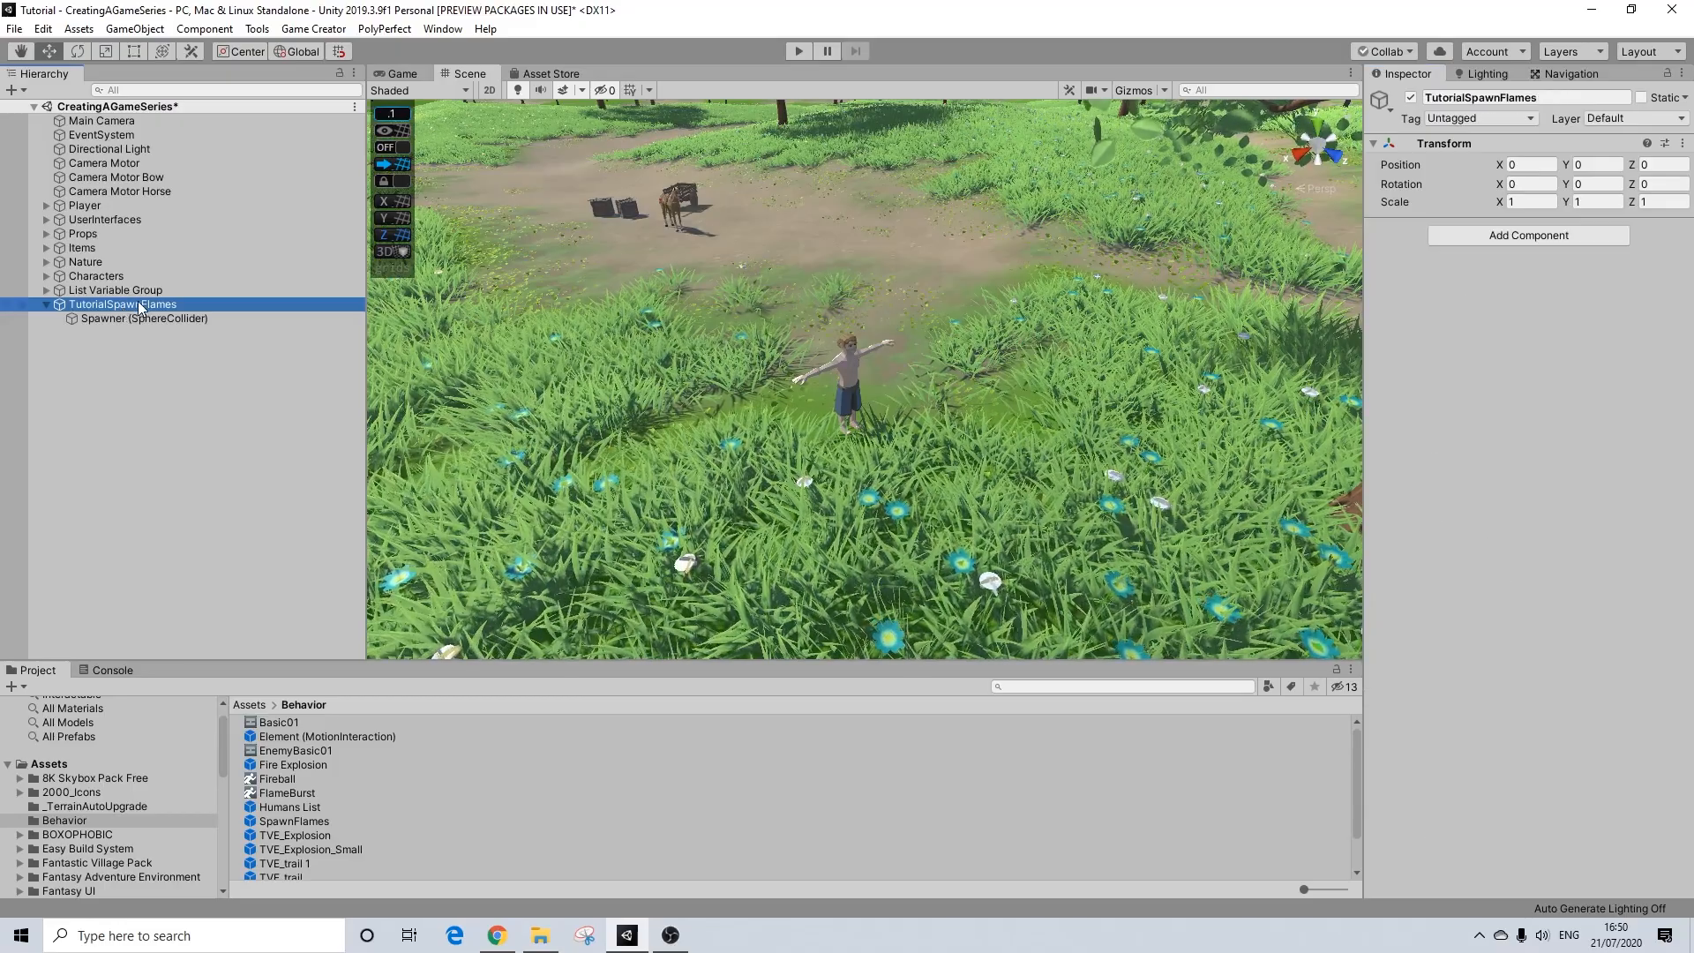
Step: Save TutorialSpawnFlames as a prefab in the Behavior folder and delete the original from the scene
left_click_drag(212, 366, 571, 783)
left_click(84, 305)
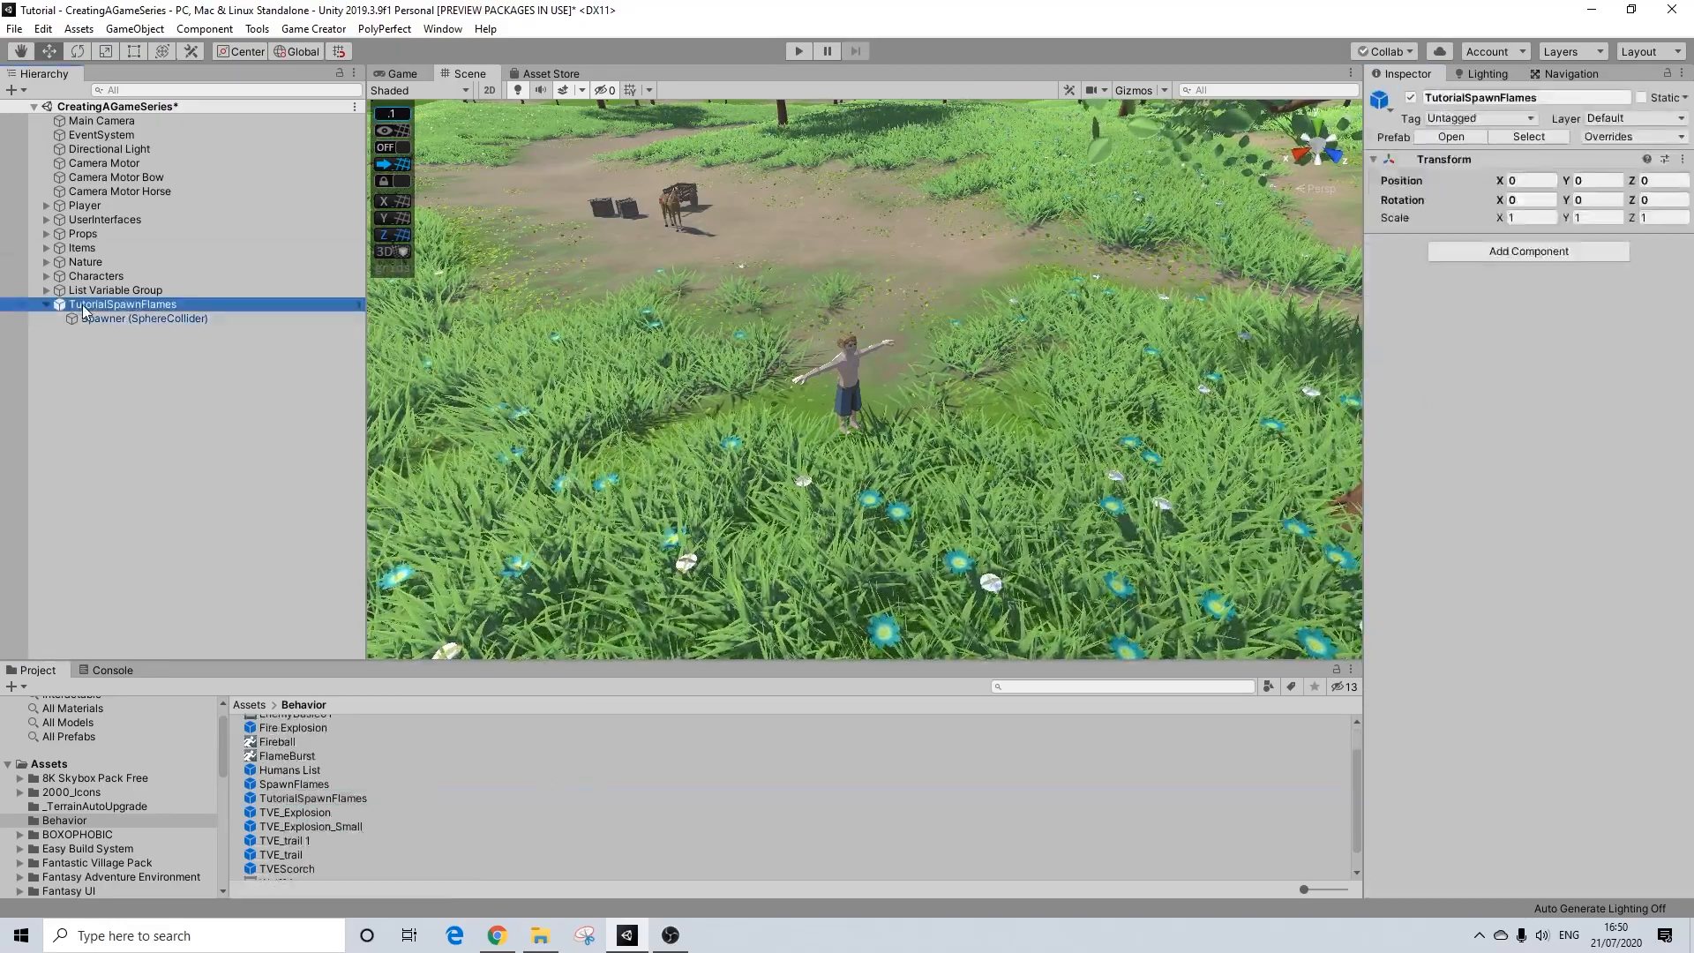
key("Delete")
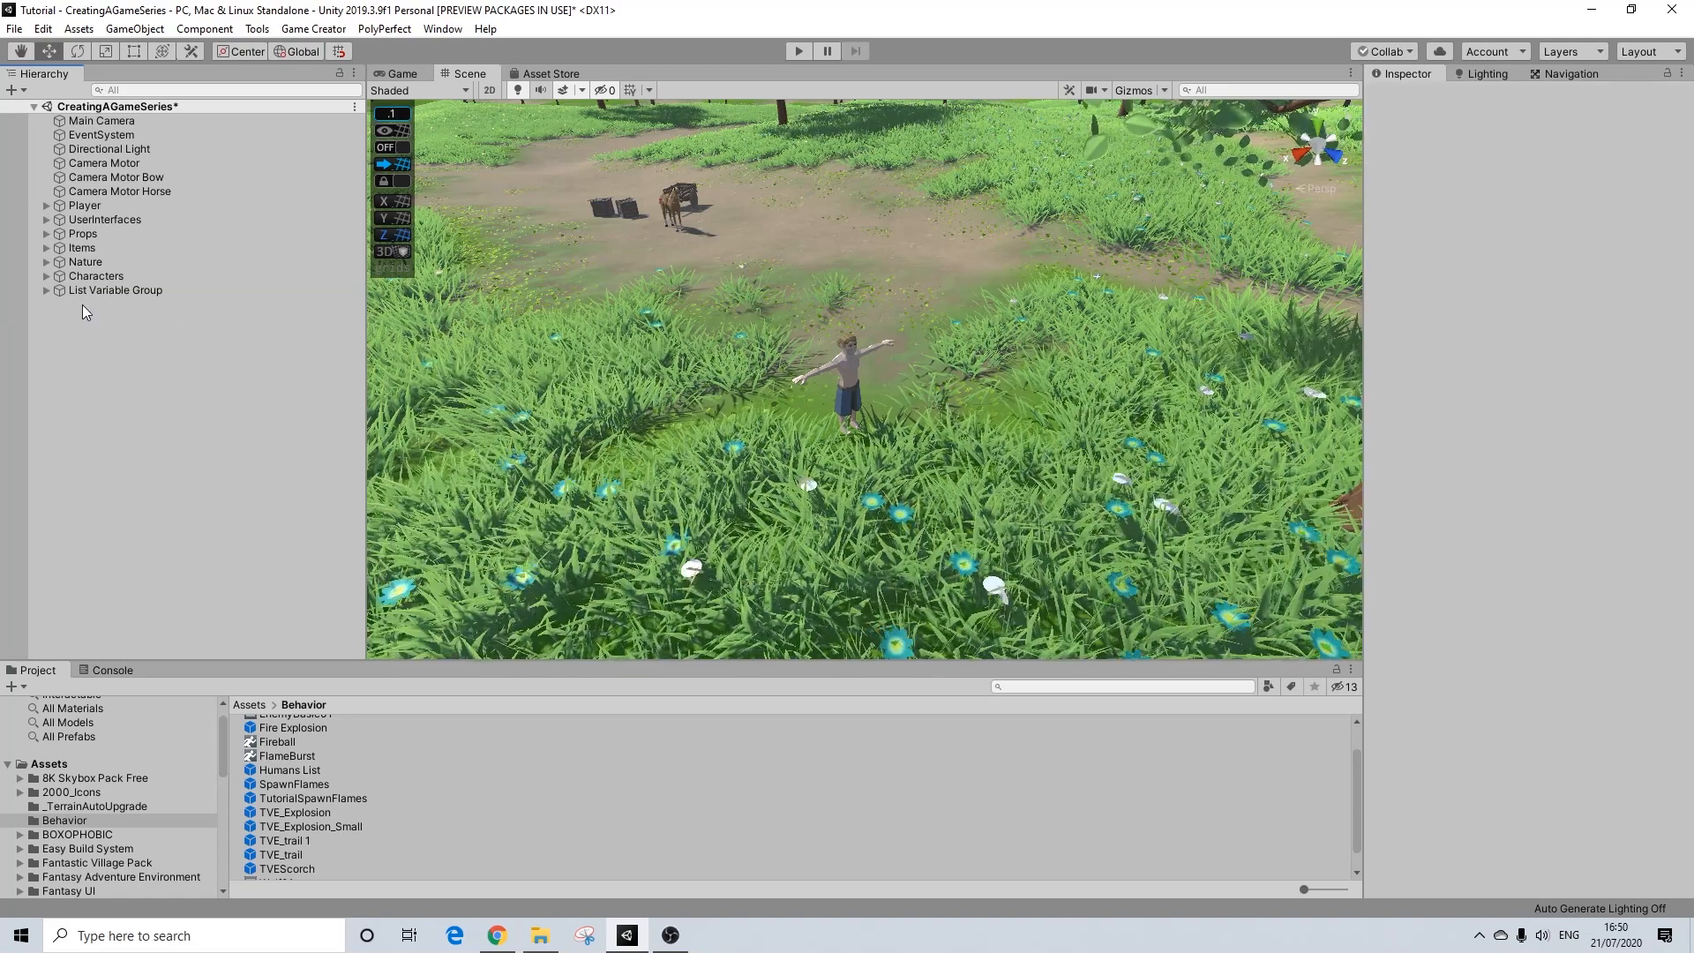
Step: Create an empty scene object named TutorialTVEScorch and set its position to 0, 0, 0
right_click(77, 331)
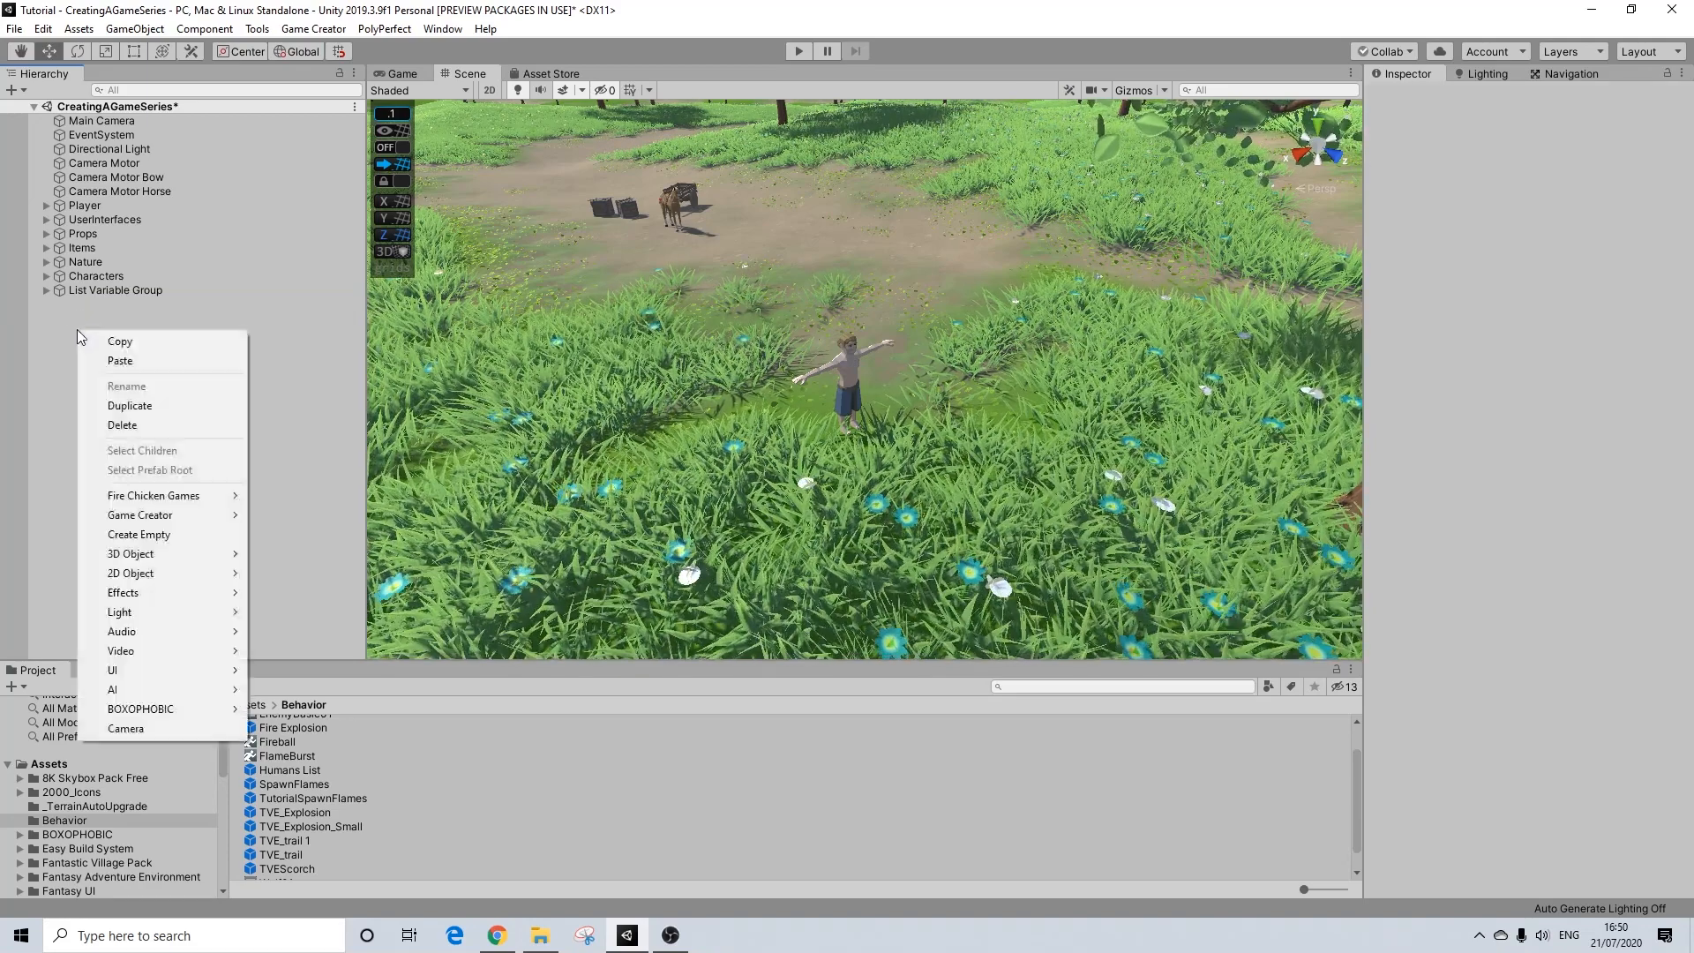
left_click(199, 533)
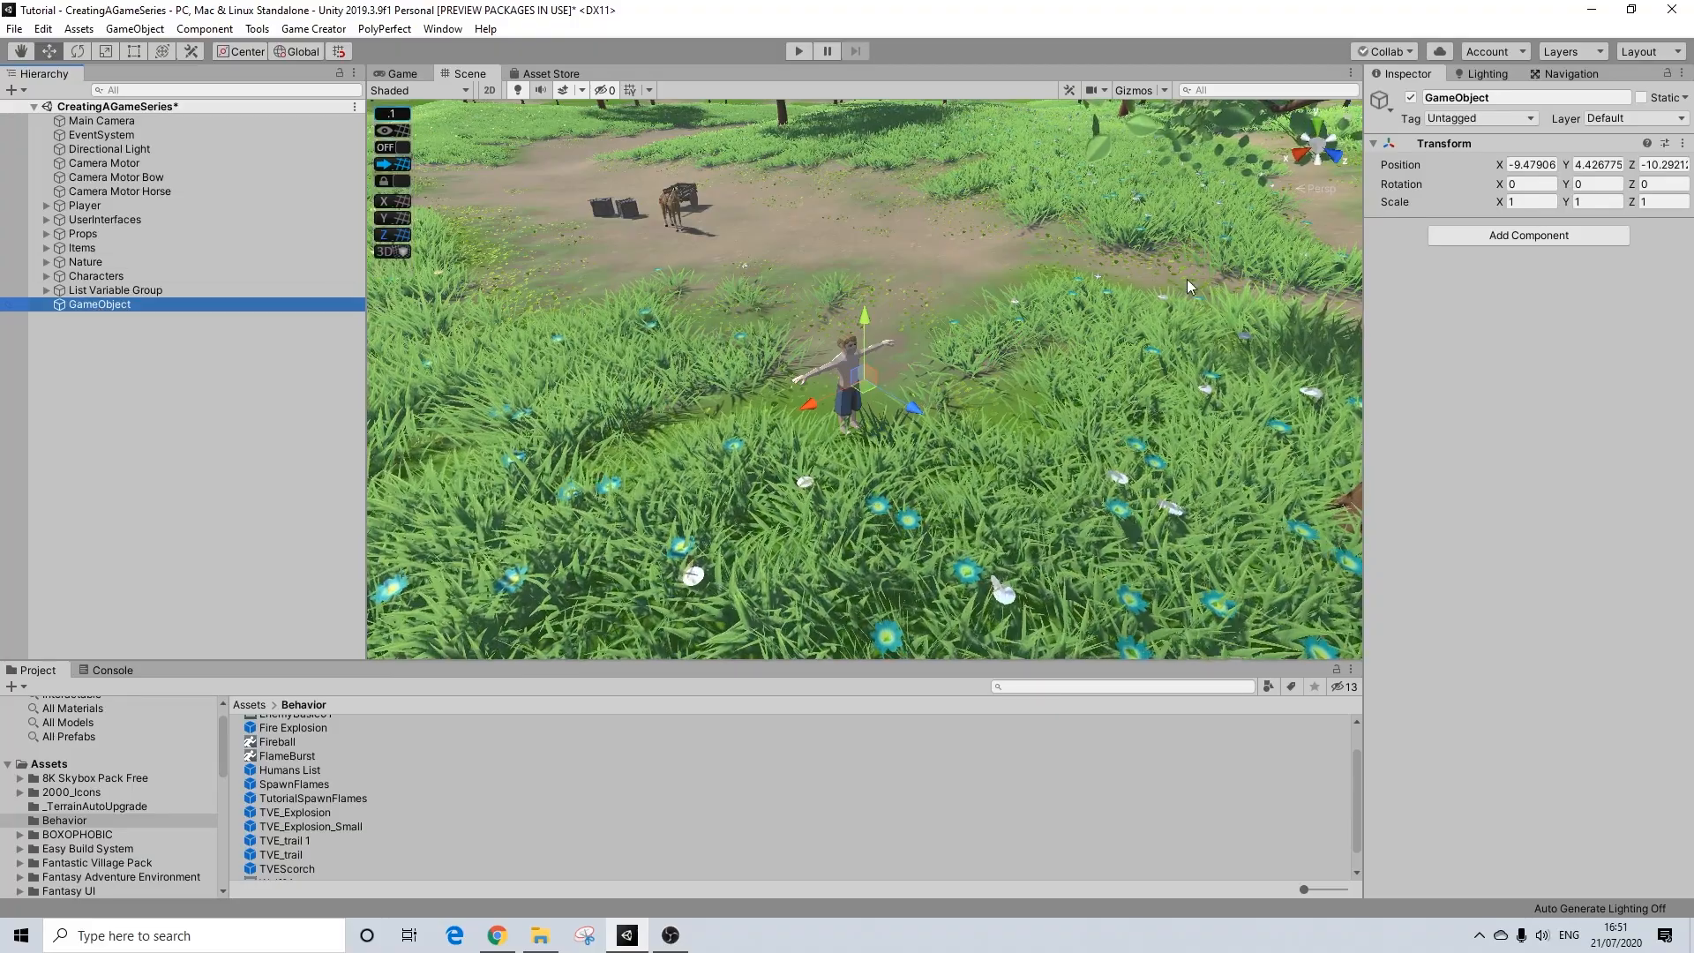
left_click(1485, 97)
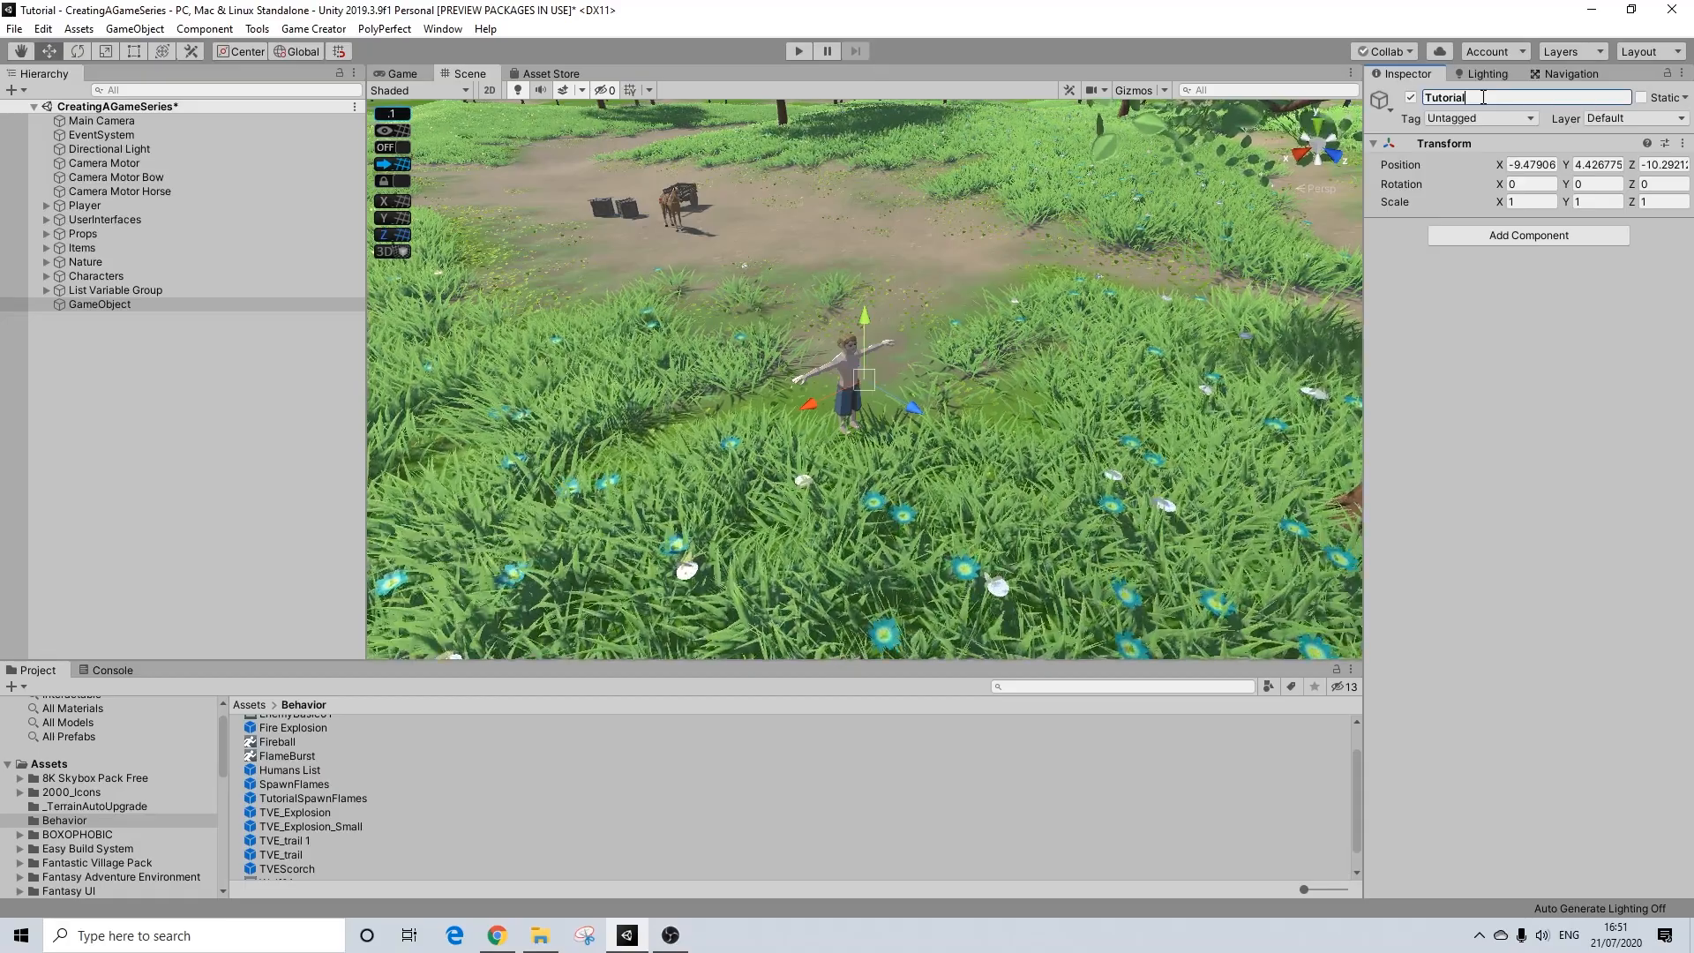
type("TutorialTVEScorch")
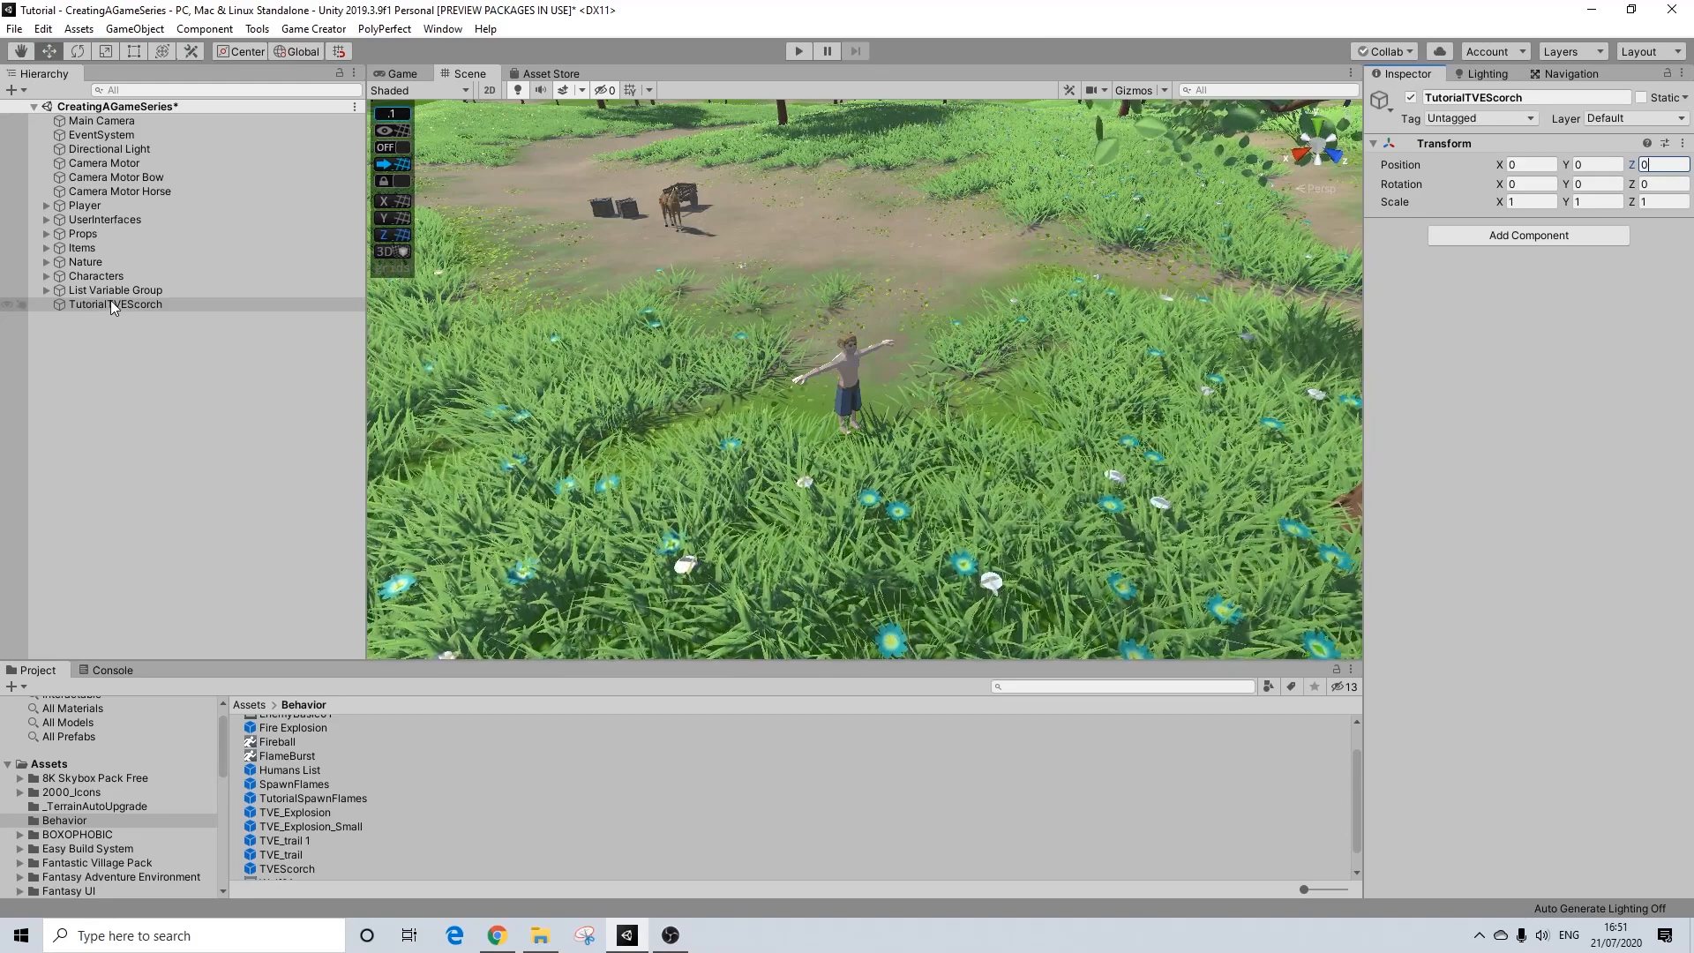
Step: Add two BOXOPHBIC Vegetation Engine elements as children of TutorialTVEScorch
right_click(109, 303)
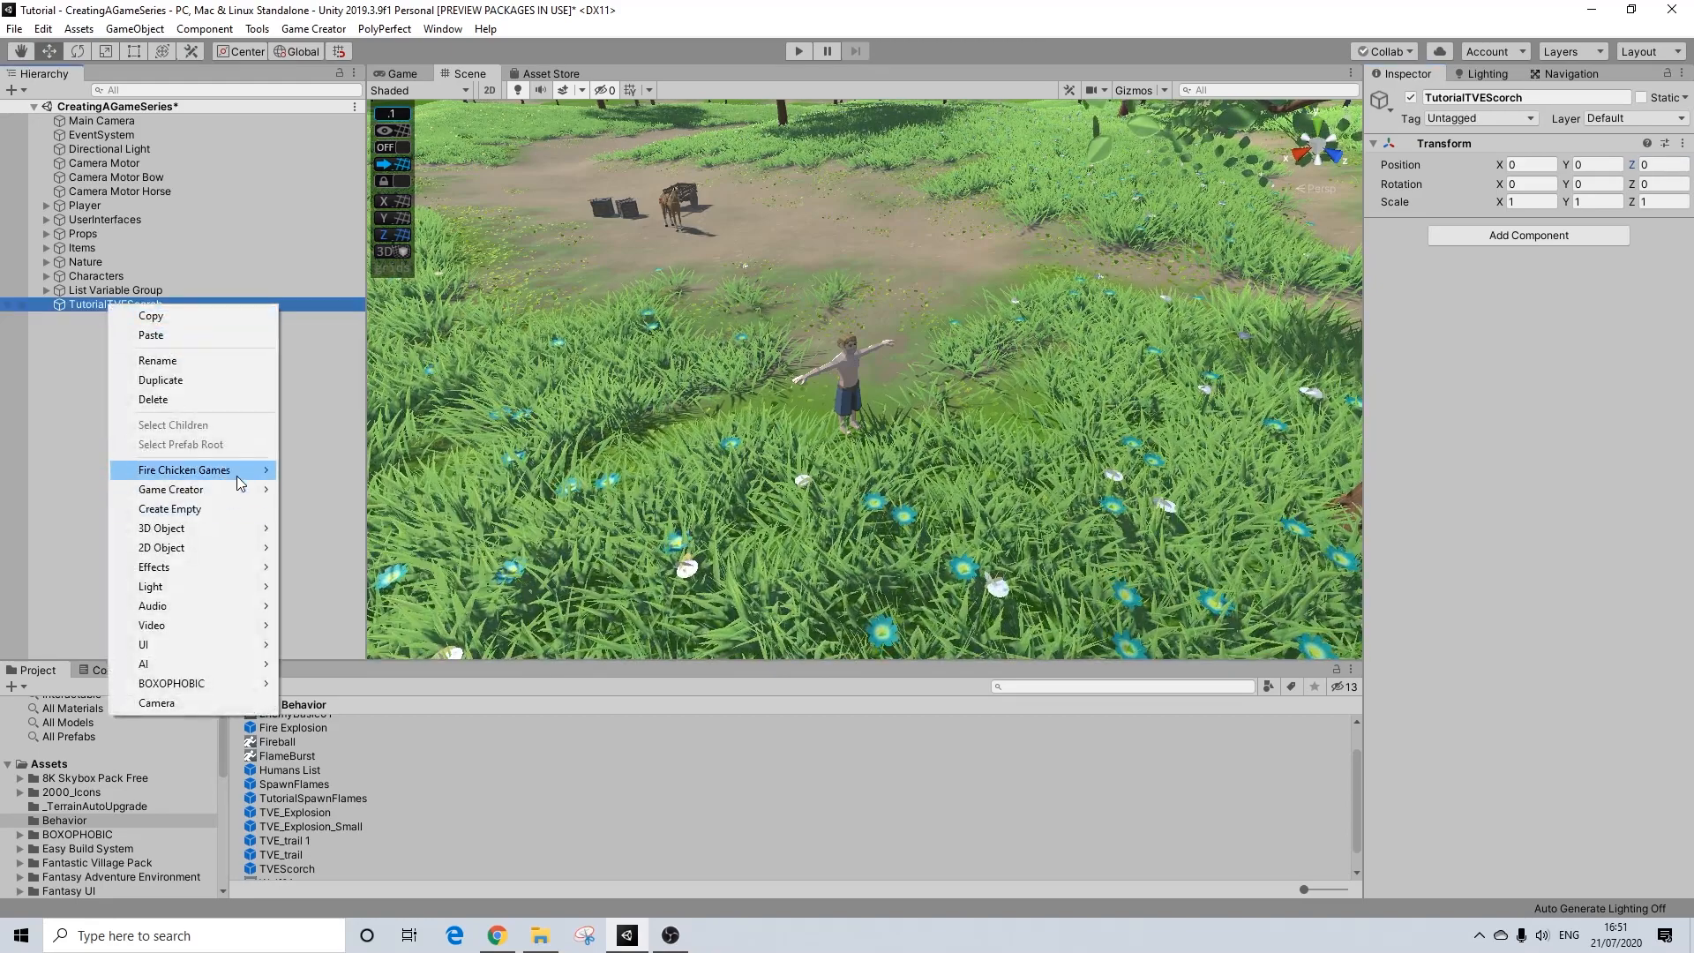
left_click(130, 30)
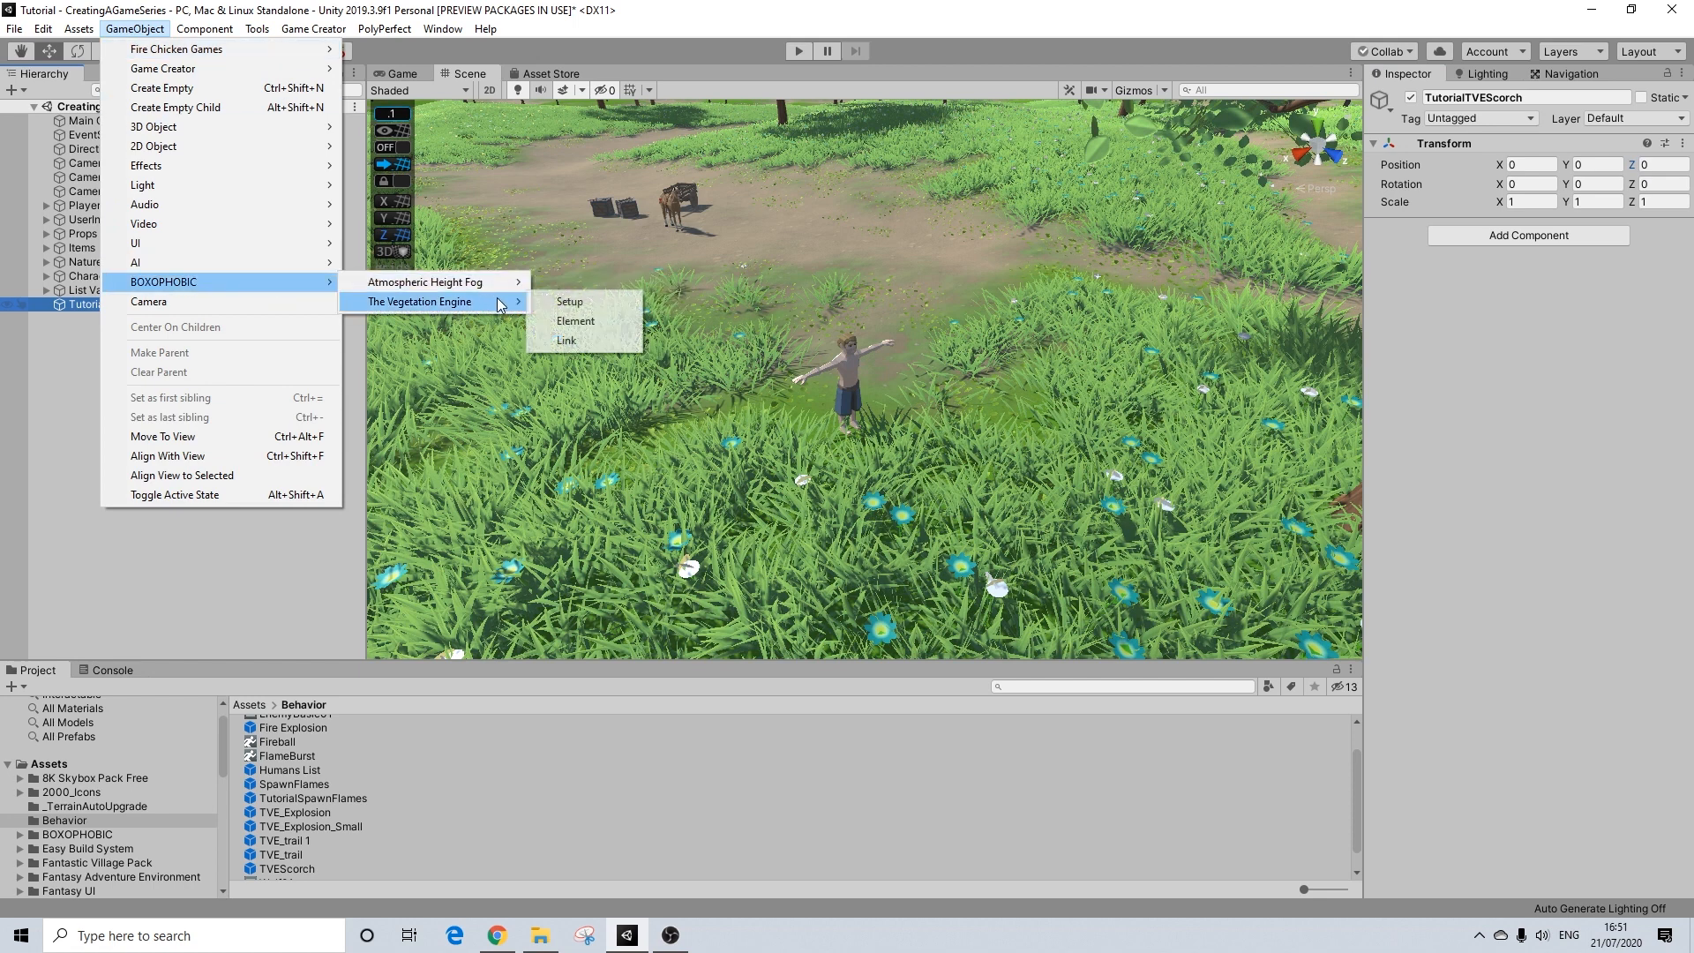
left_click(574, 320)
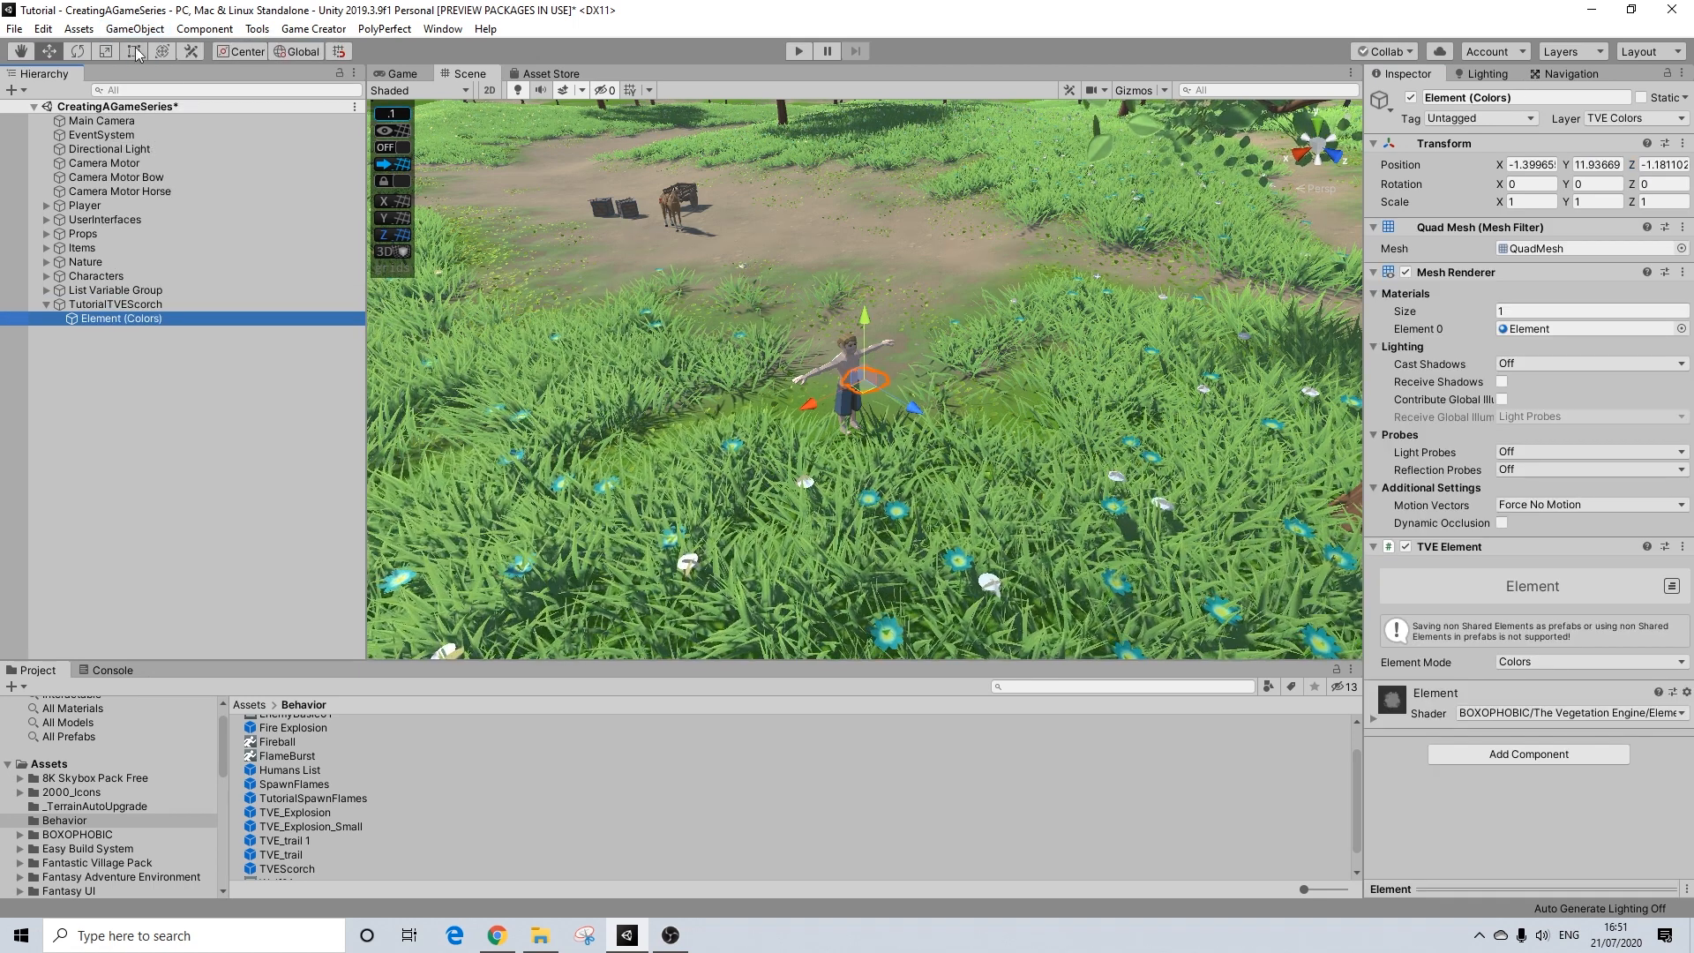
left_click(115, 304)
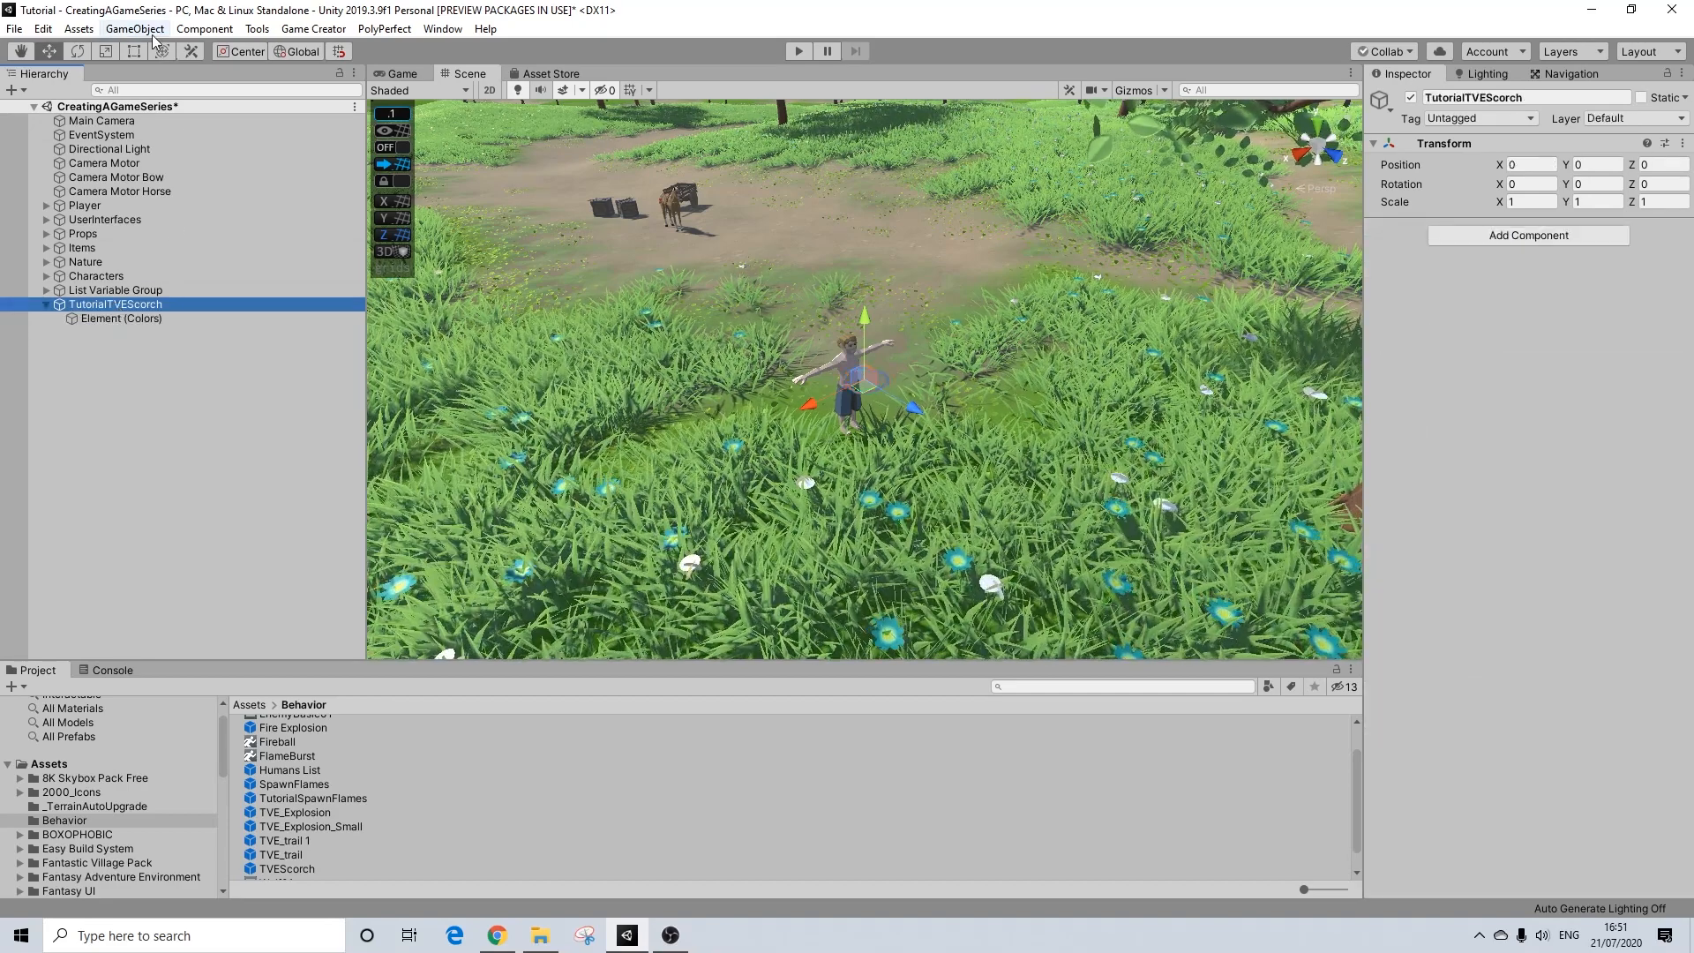
left_click(150, 30)
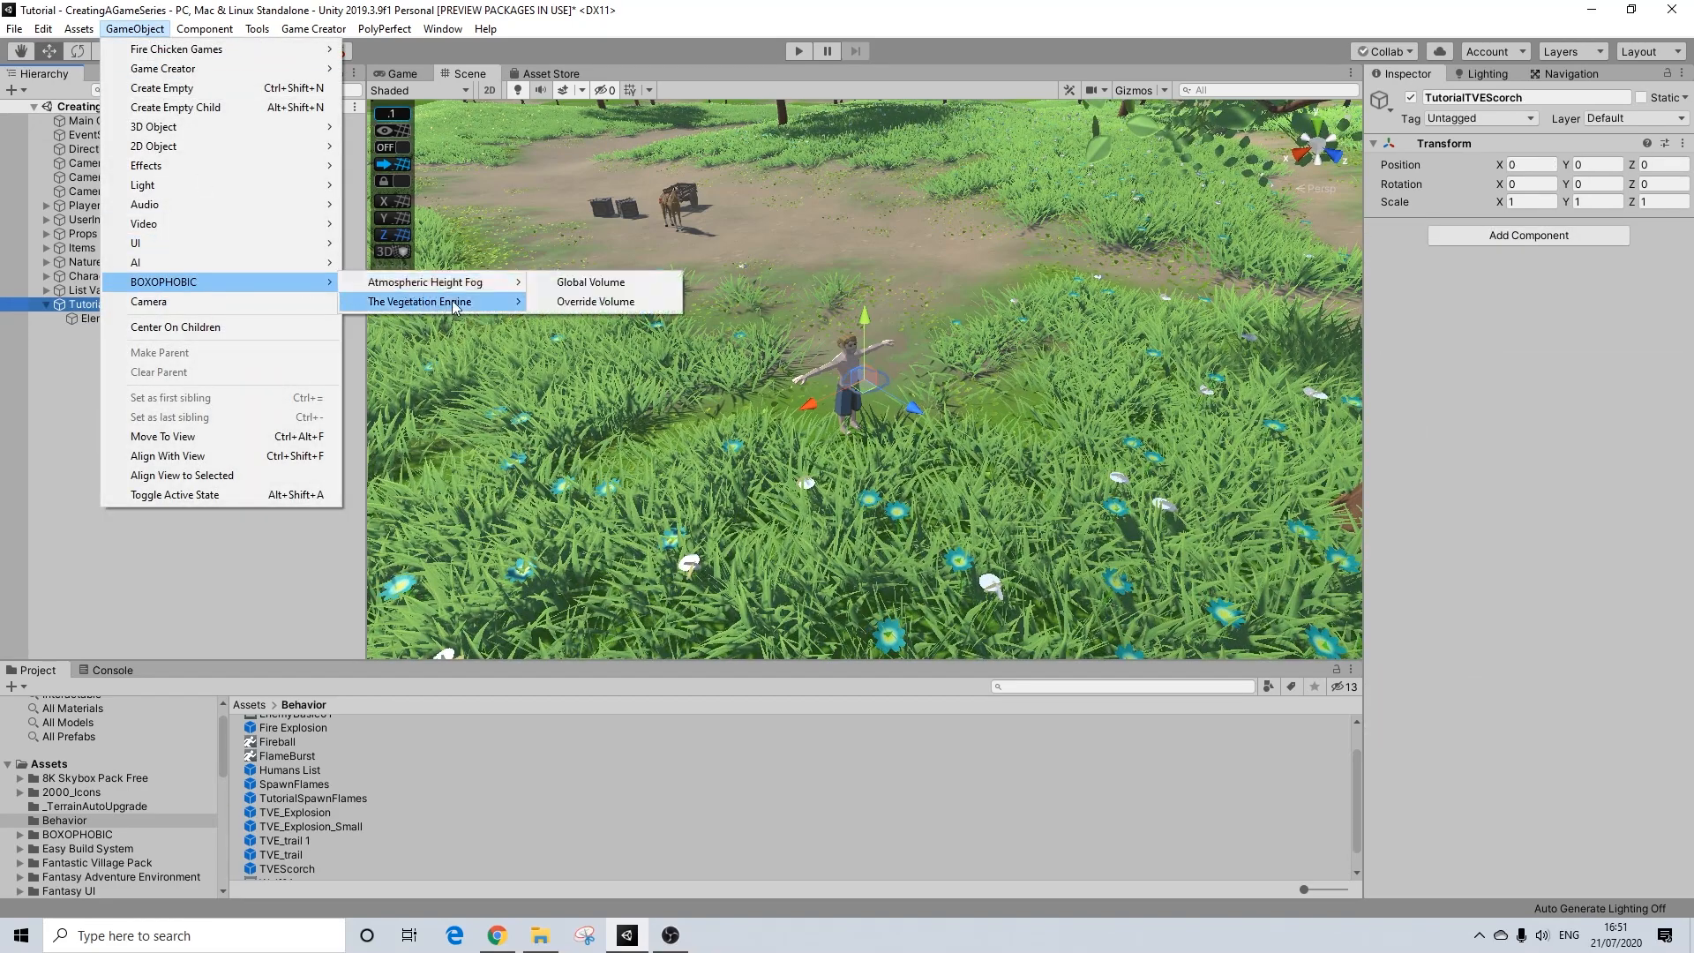
left_click(578, 322)
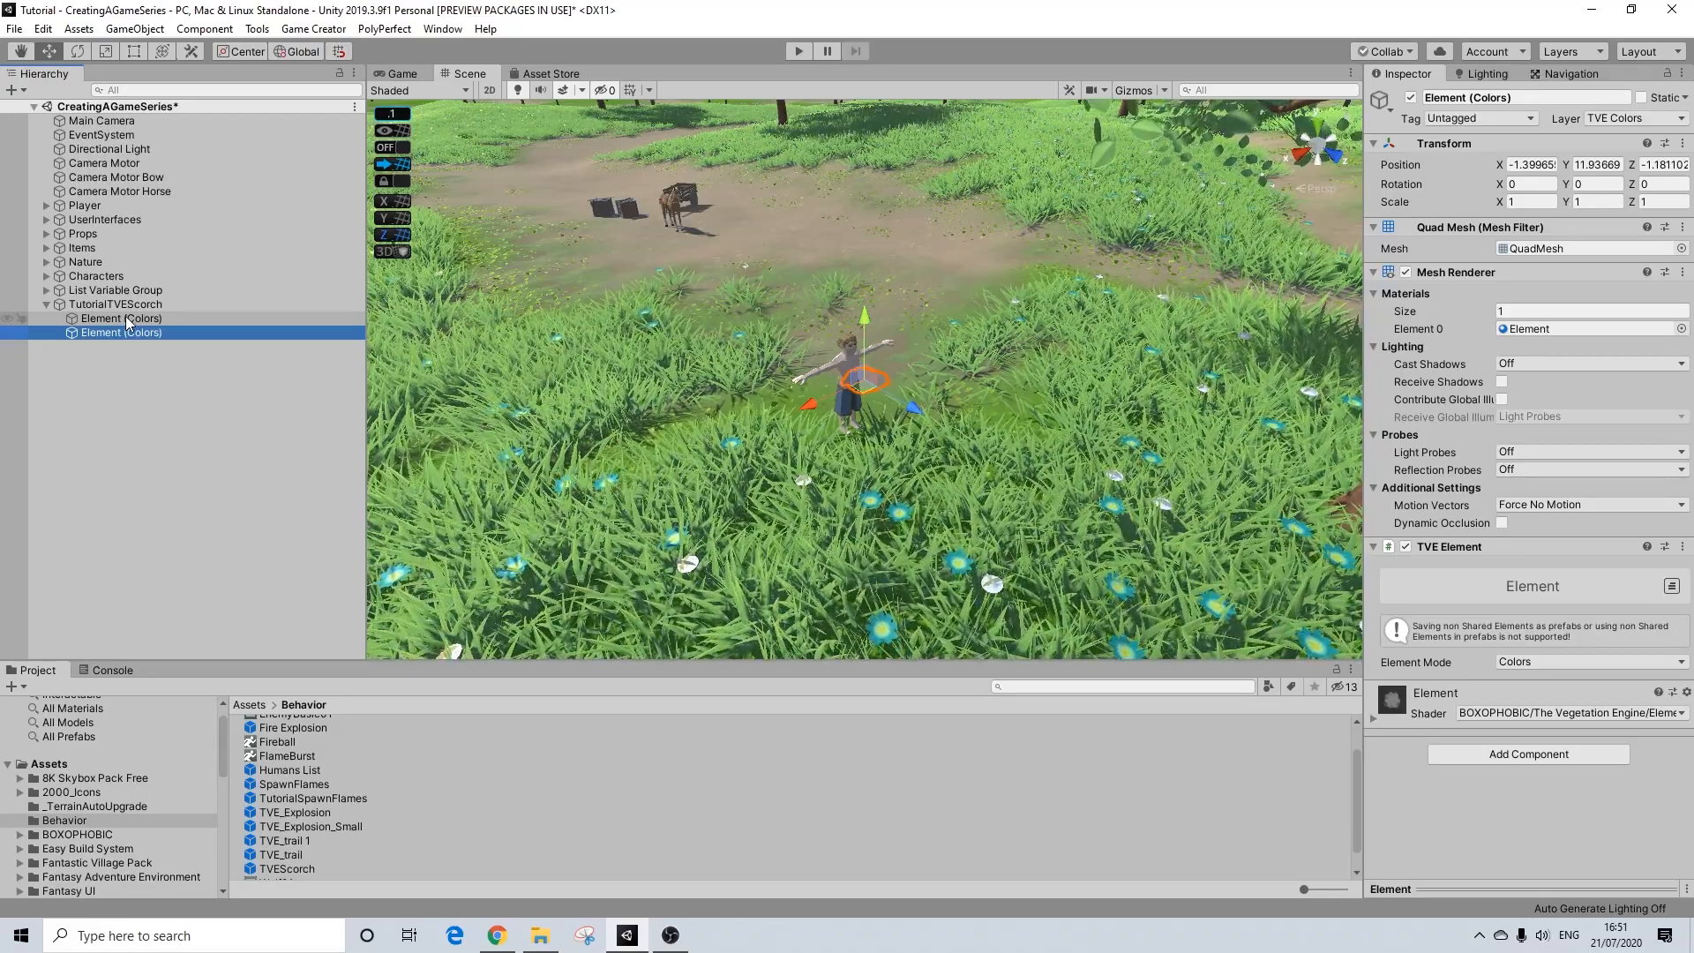
Step: Set the Main color of the first child element's material to black (000000)
left_click(128, 320)
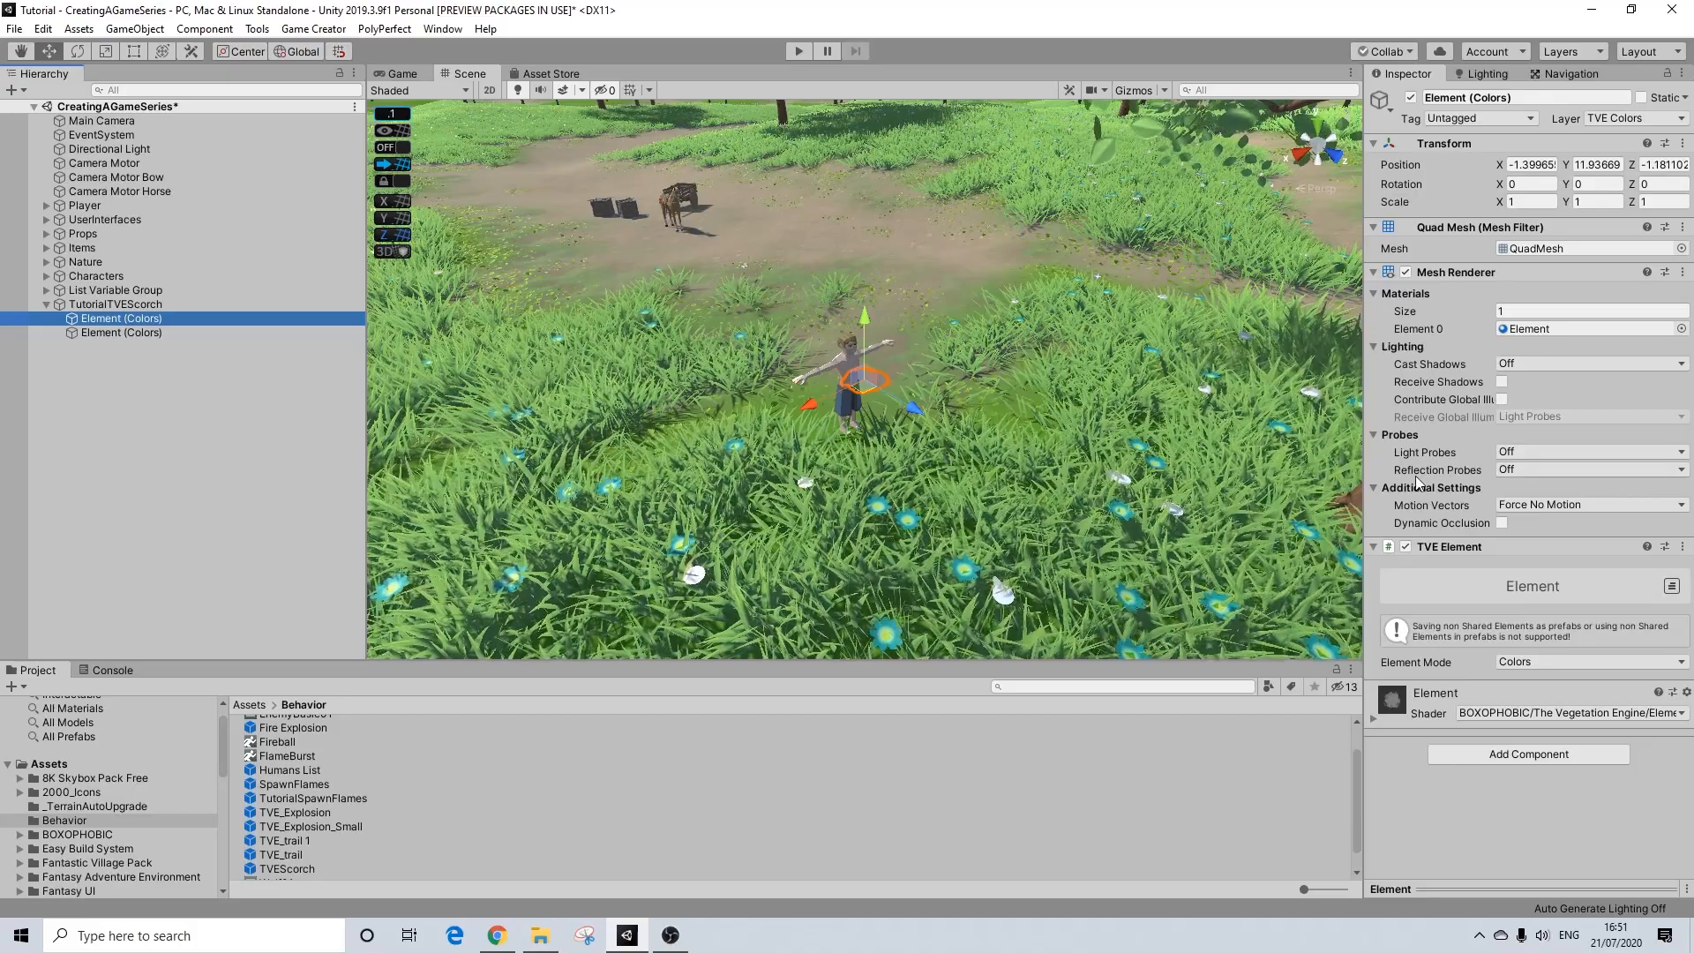
left_click(1466, 271)
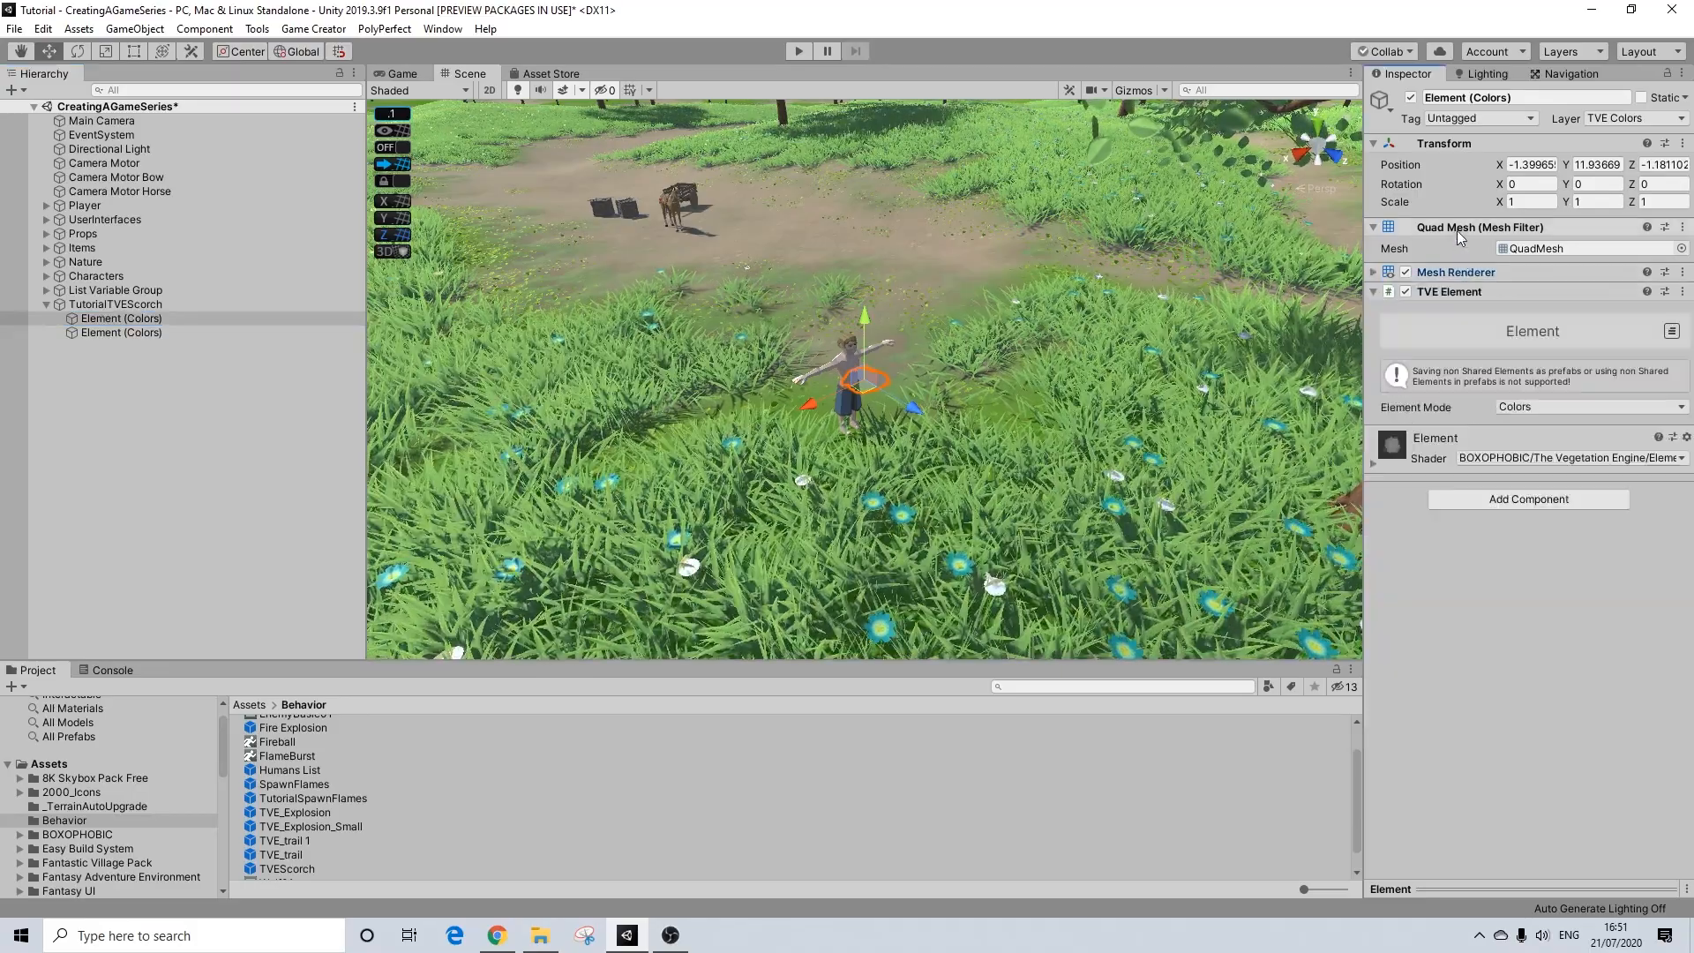
left_click(1456, 230)
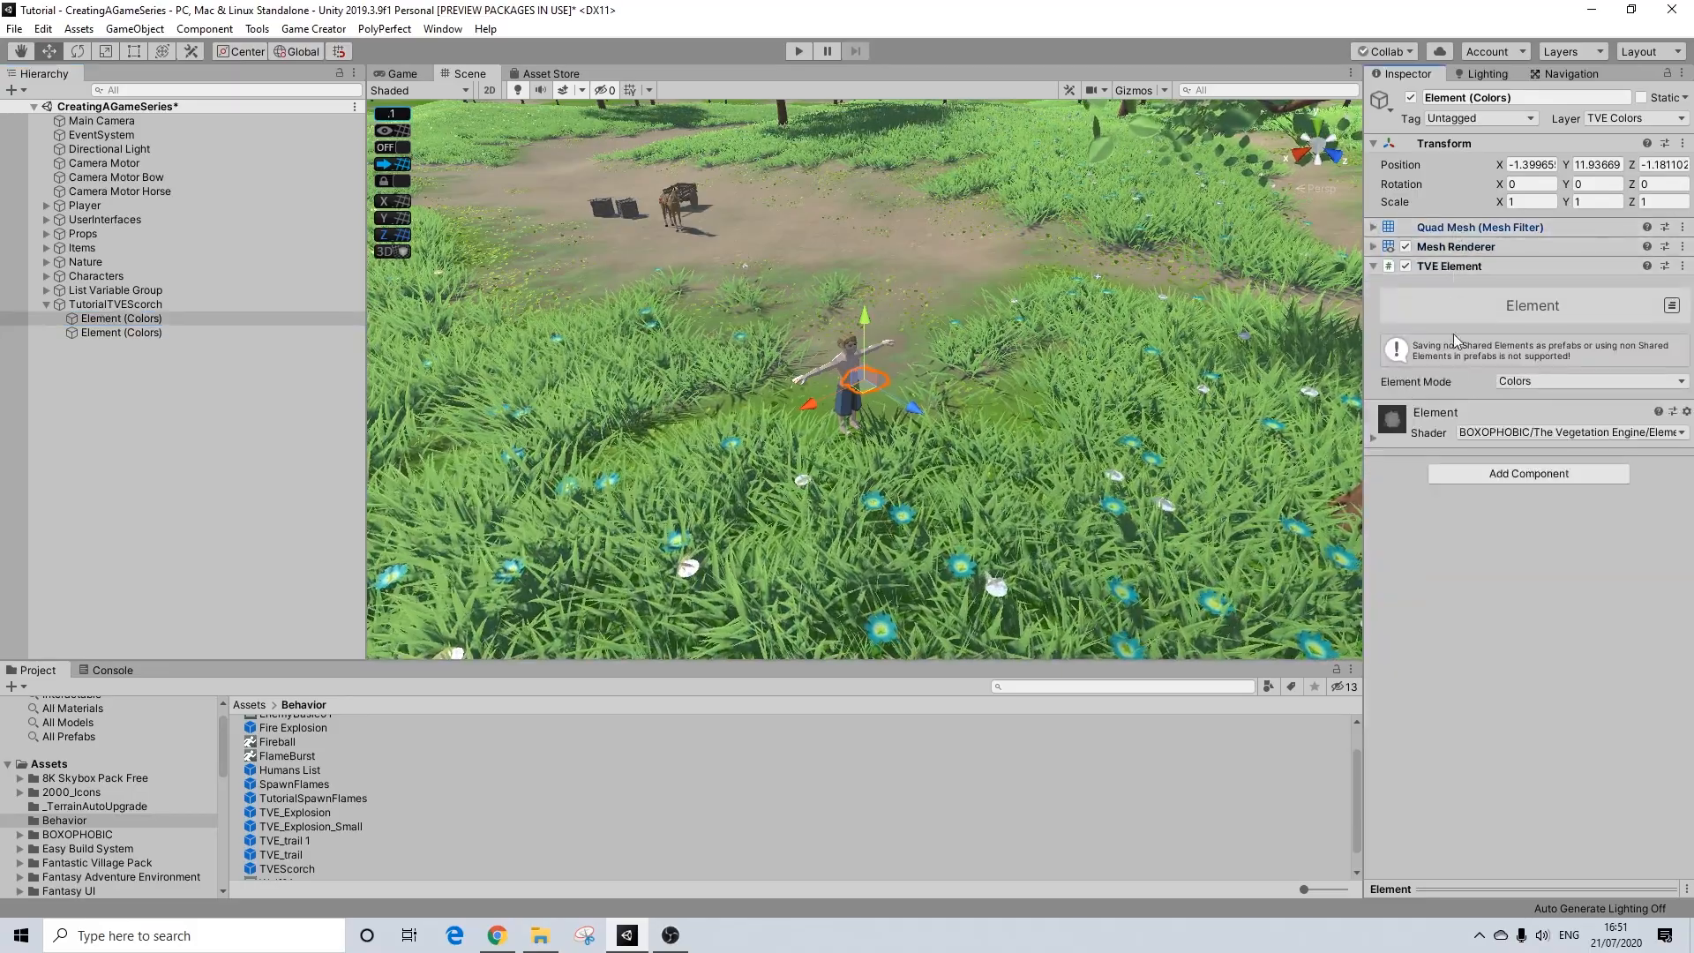
left_click(1424, 438)
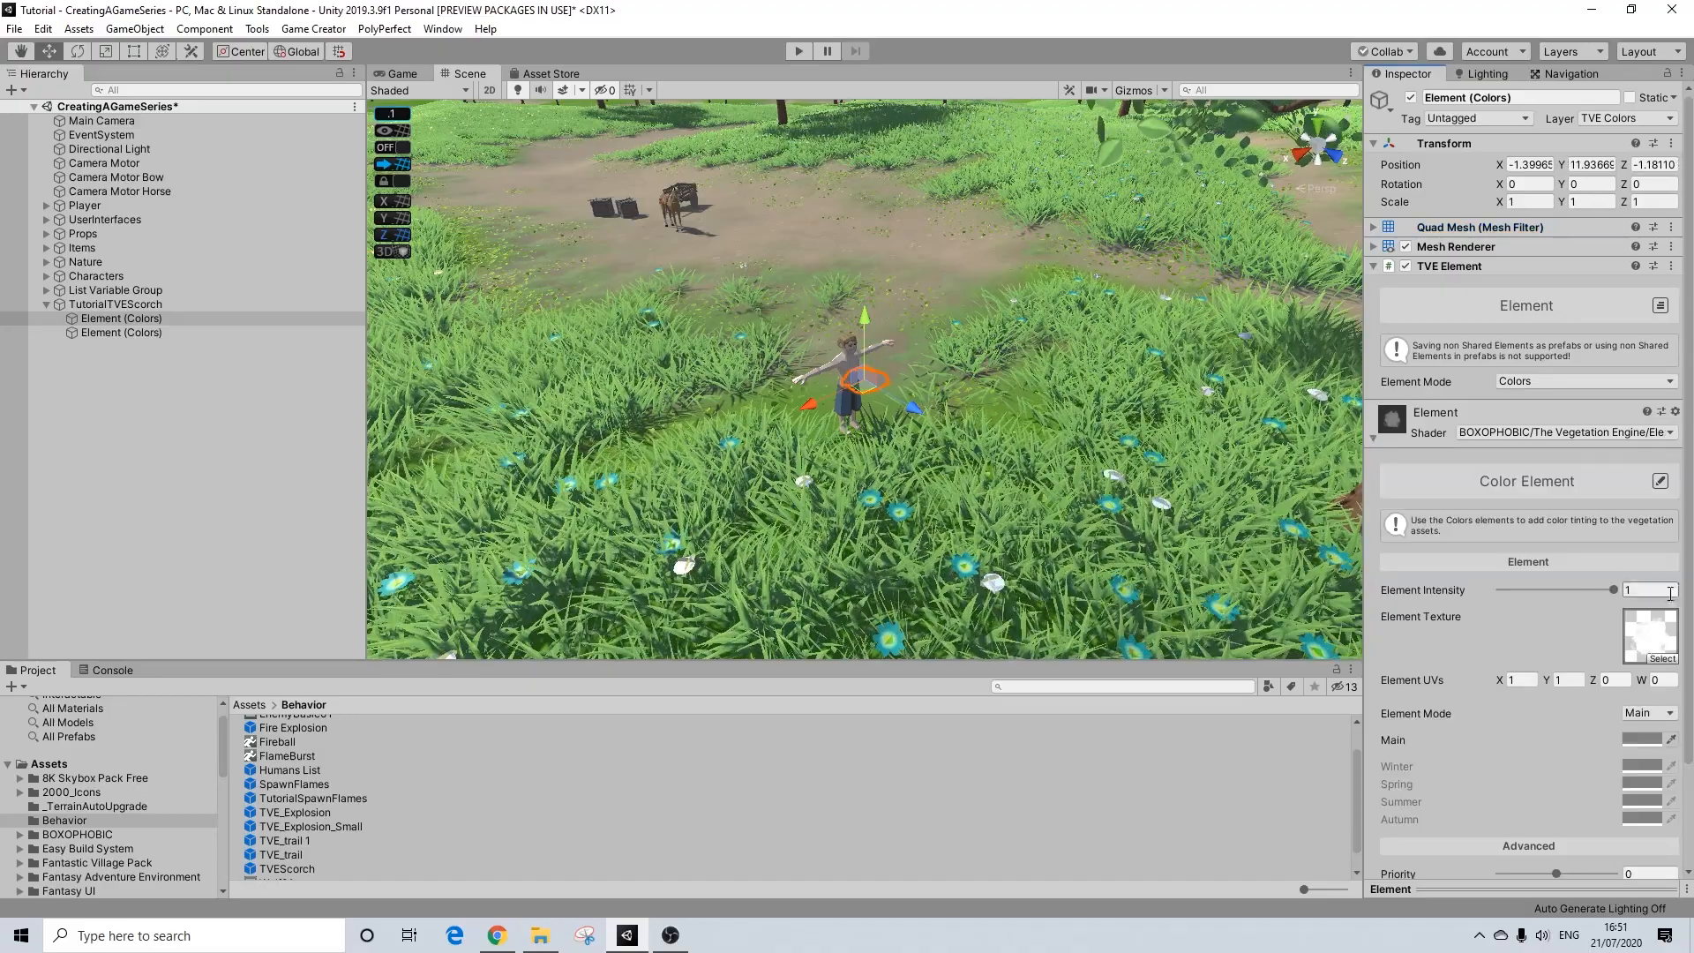
left_click(1644, 740)
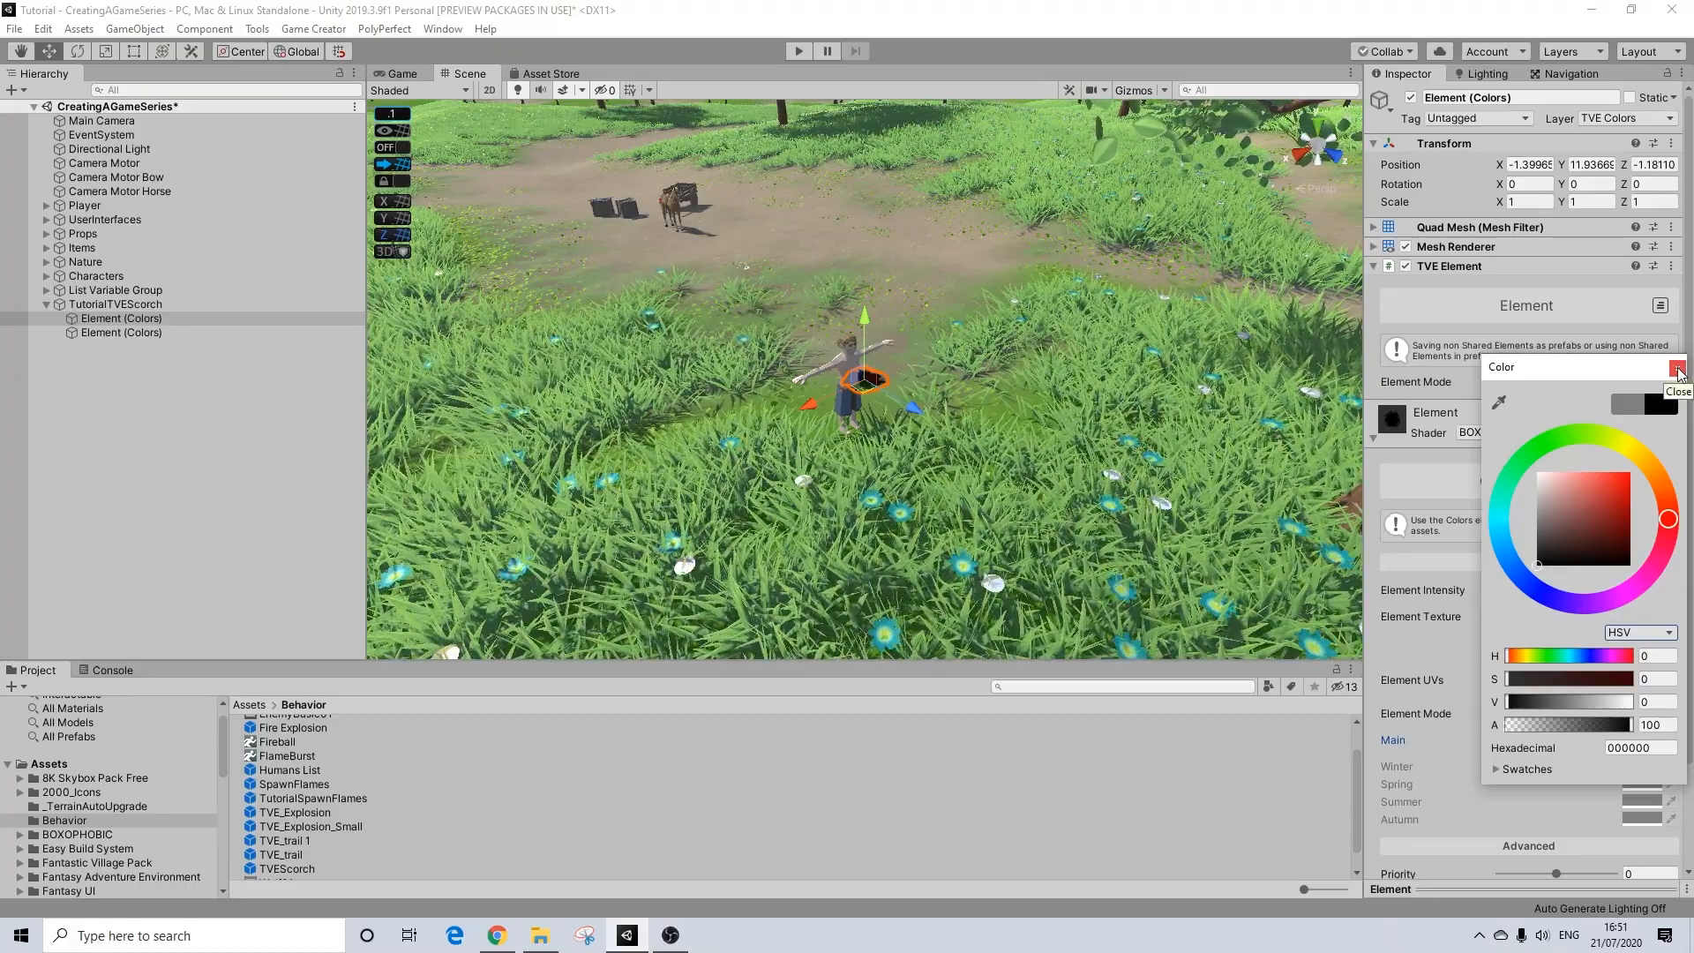
left_click(1676, 368)
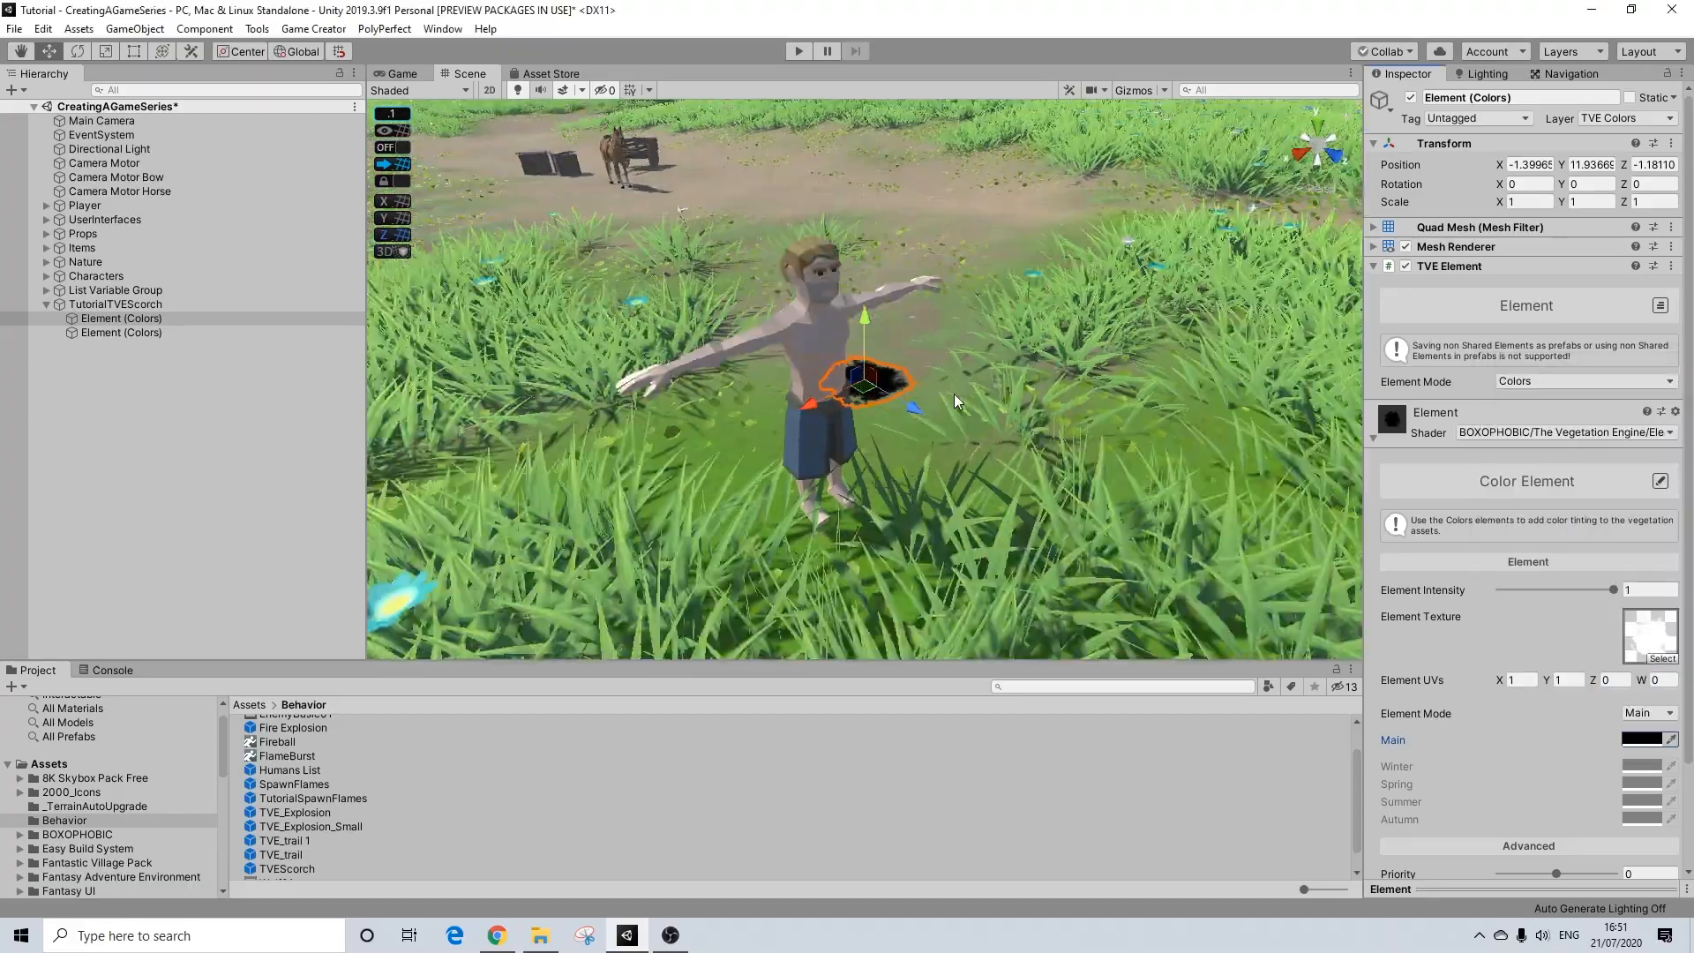
Step: Set the position of the first Element (Colors), the one with the black Main color, to 0, 0, 0
left_click(1537, 165)
type("0")
left_click(1593, 165)
type(".")
left_click(1650, 166)
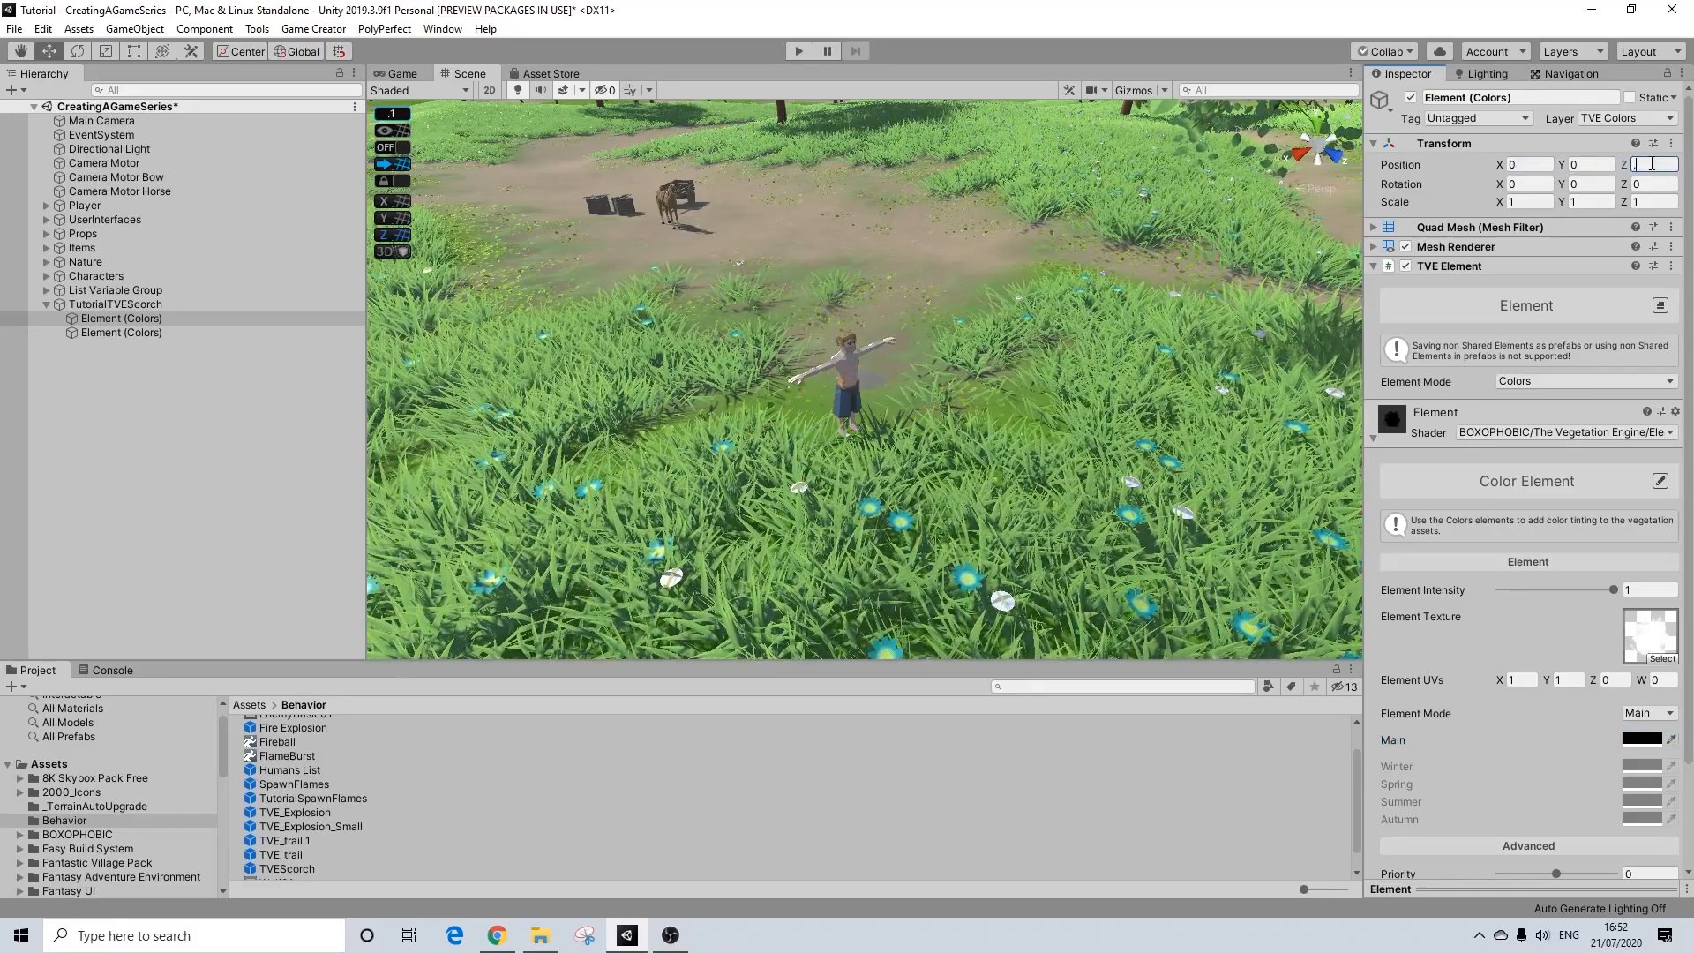
type("0")
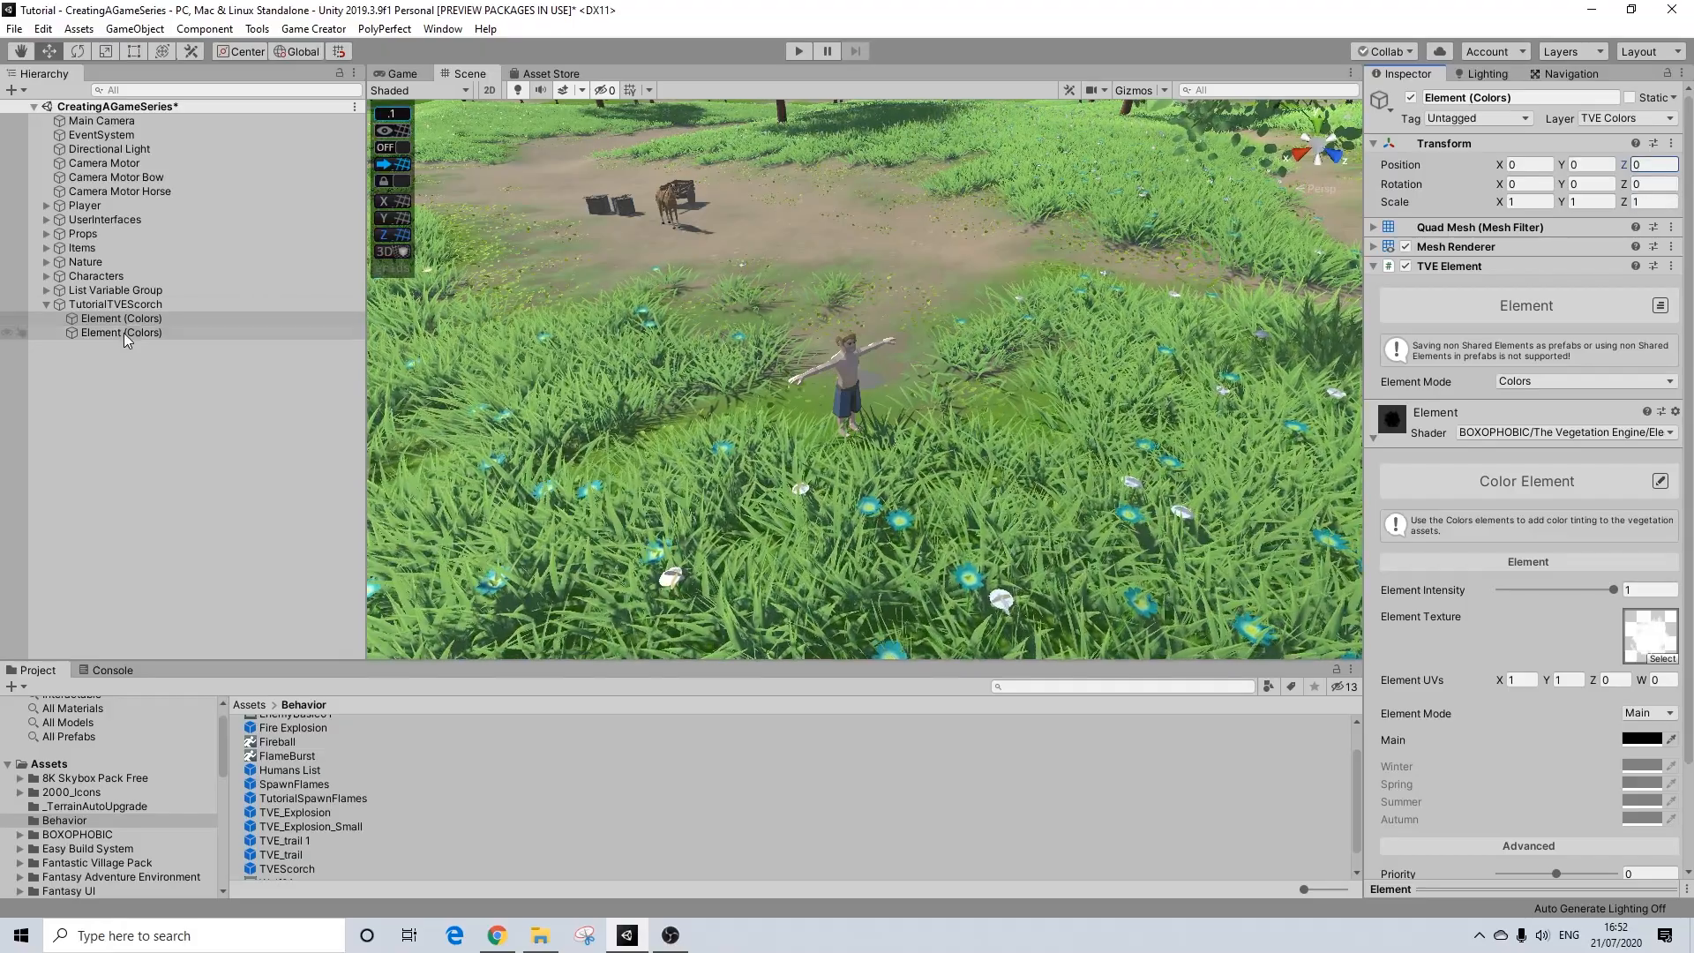
Step: Set the position of the second child element under TutorialTVEScorch to 0, 0, 0
left_click(124, 332)
left_click(1534, 165)
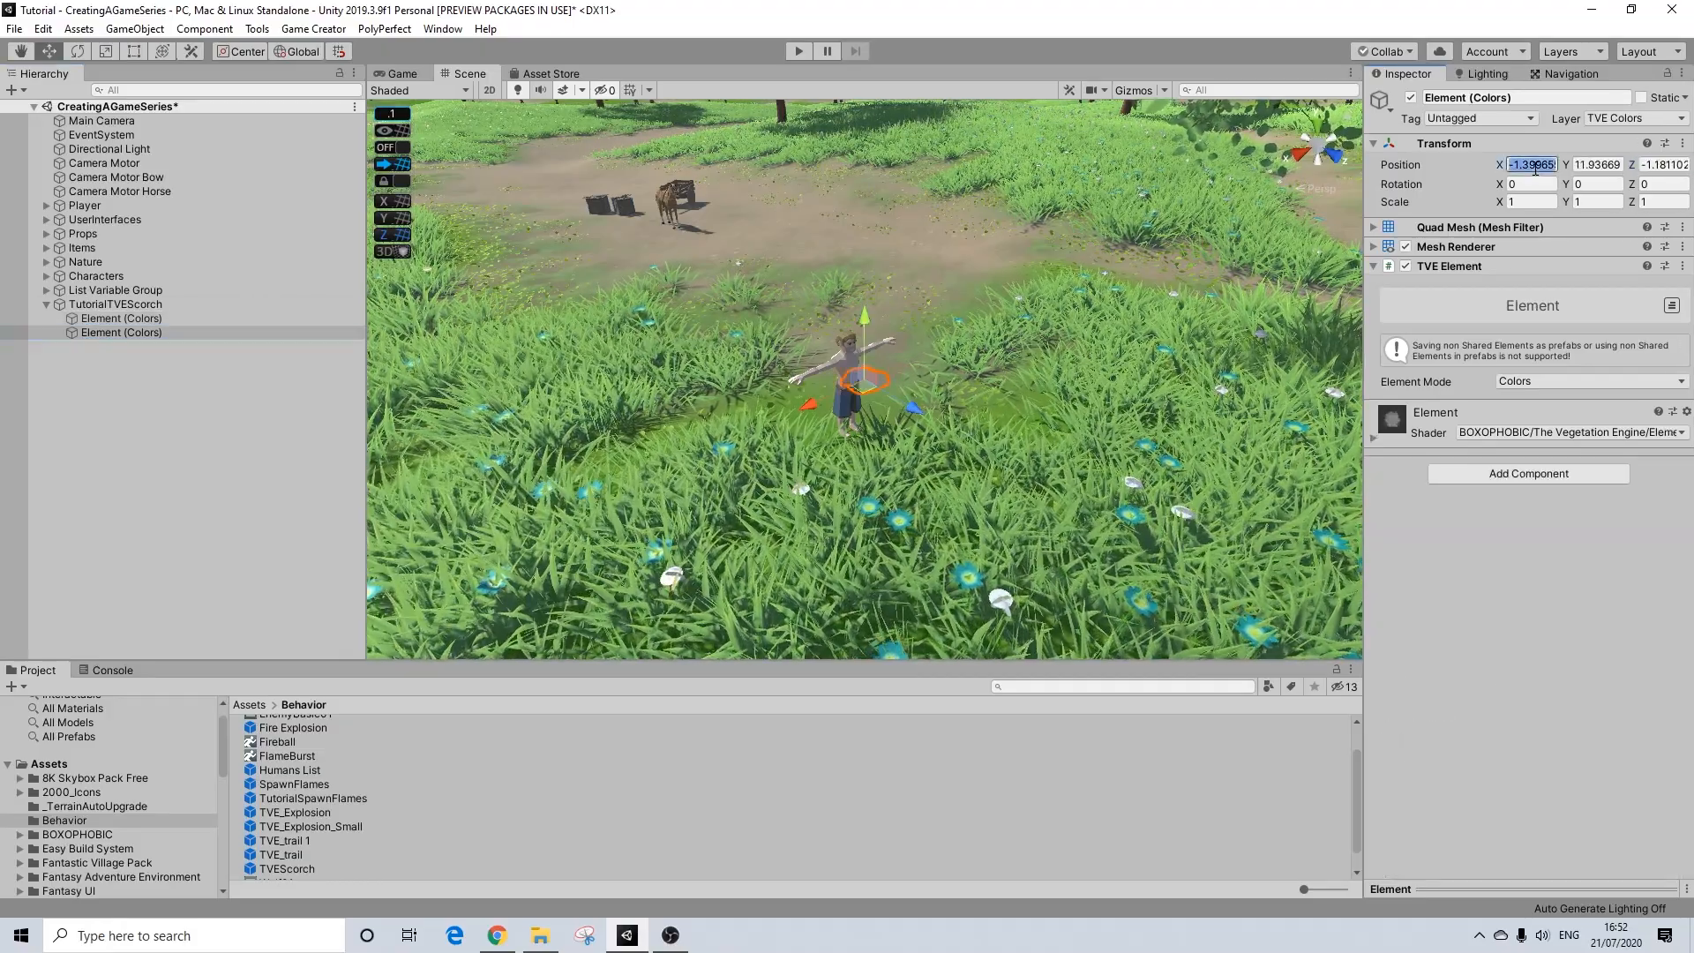
type("0")
key("Tab")
type("0")
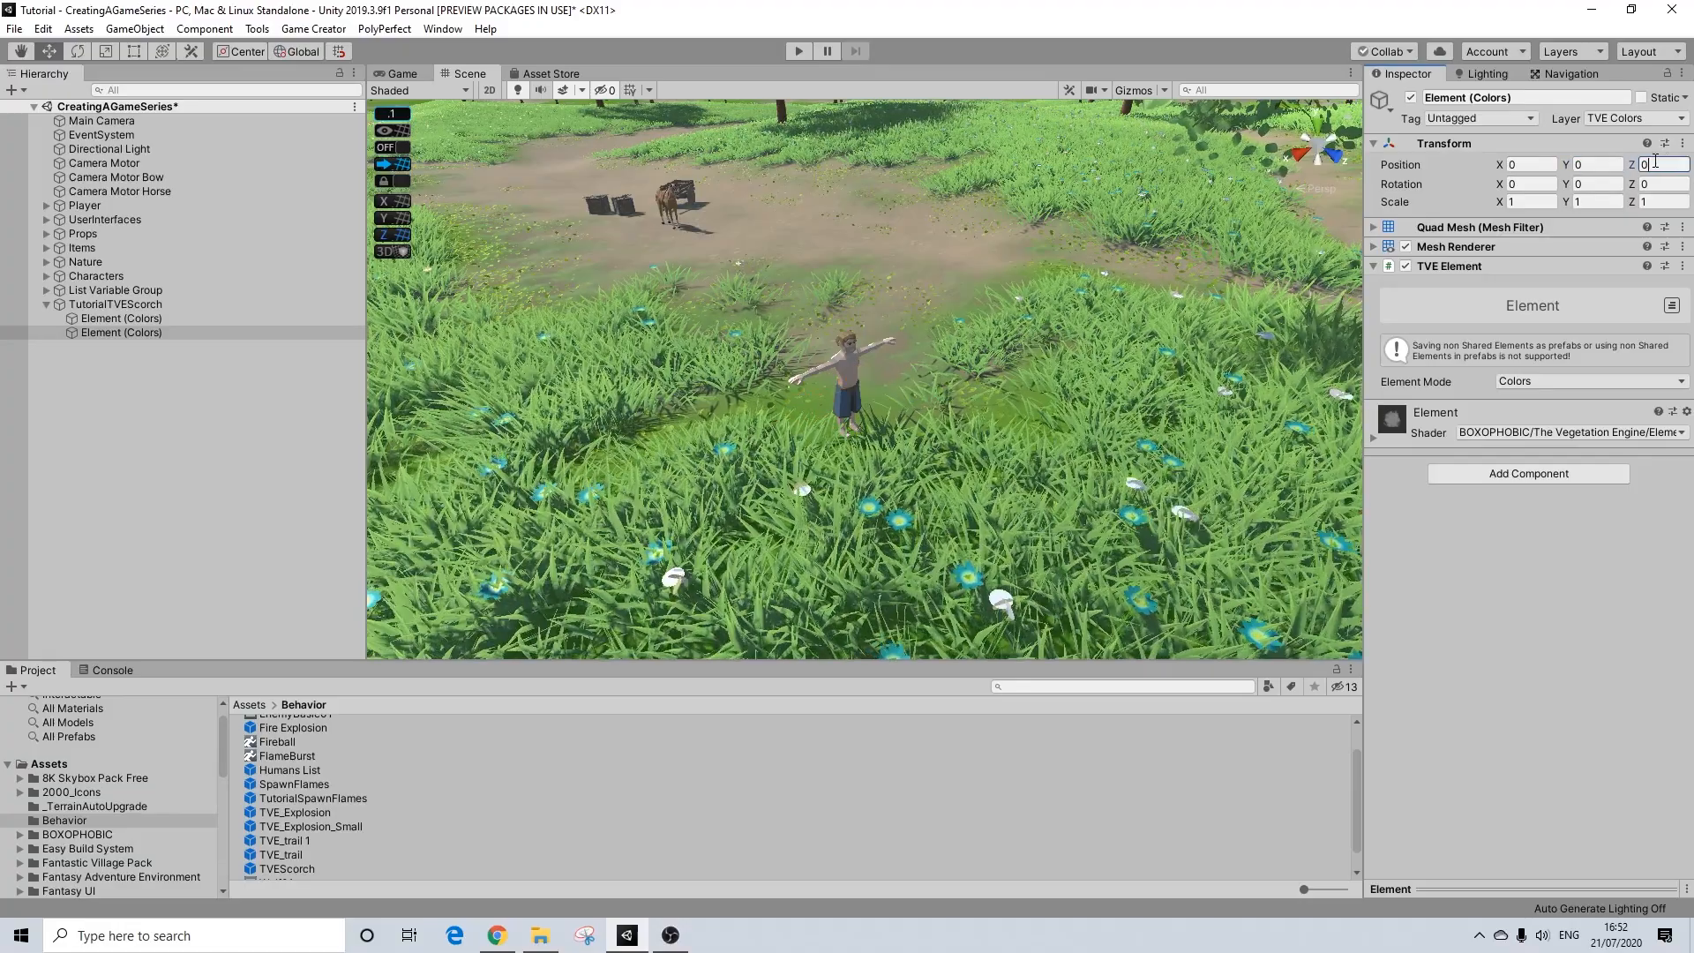
Step: Change the second child element's Element Mode to Size and set its Main value to 0.6
left_click(1447, 430)
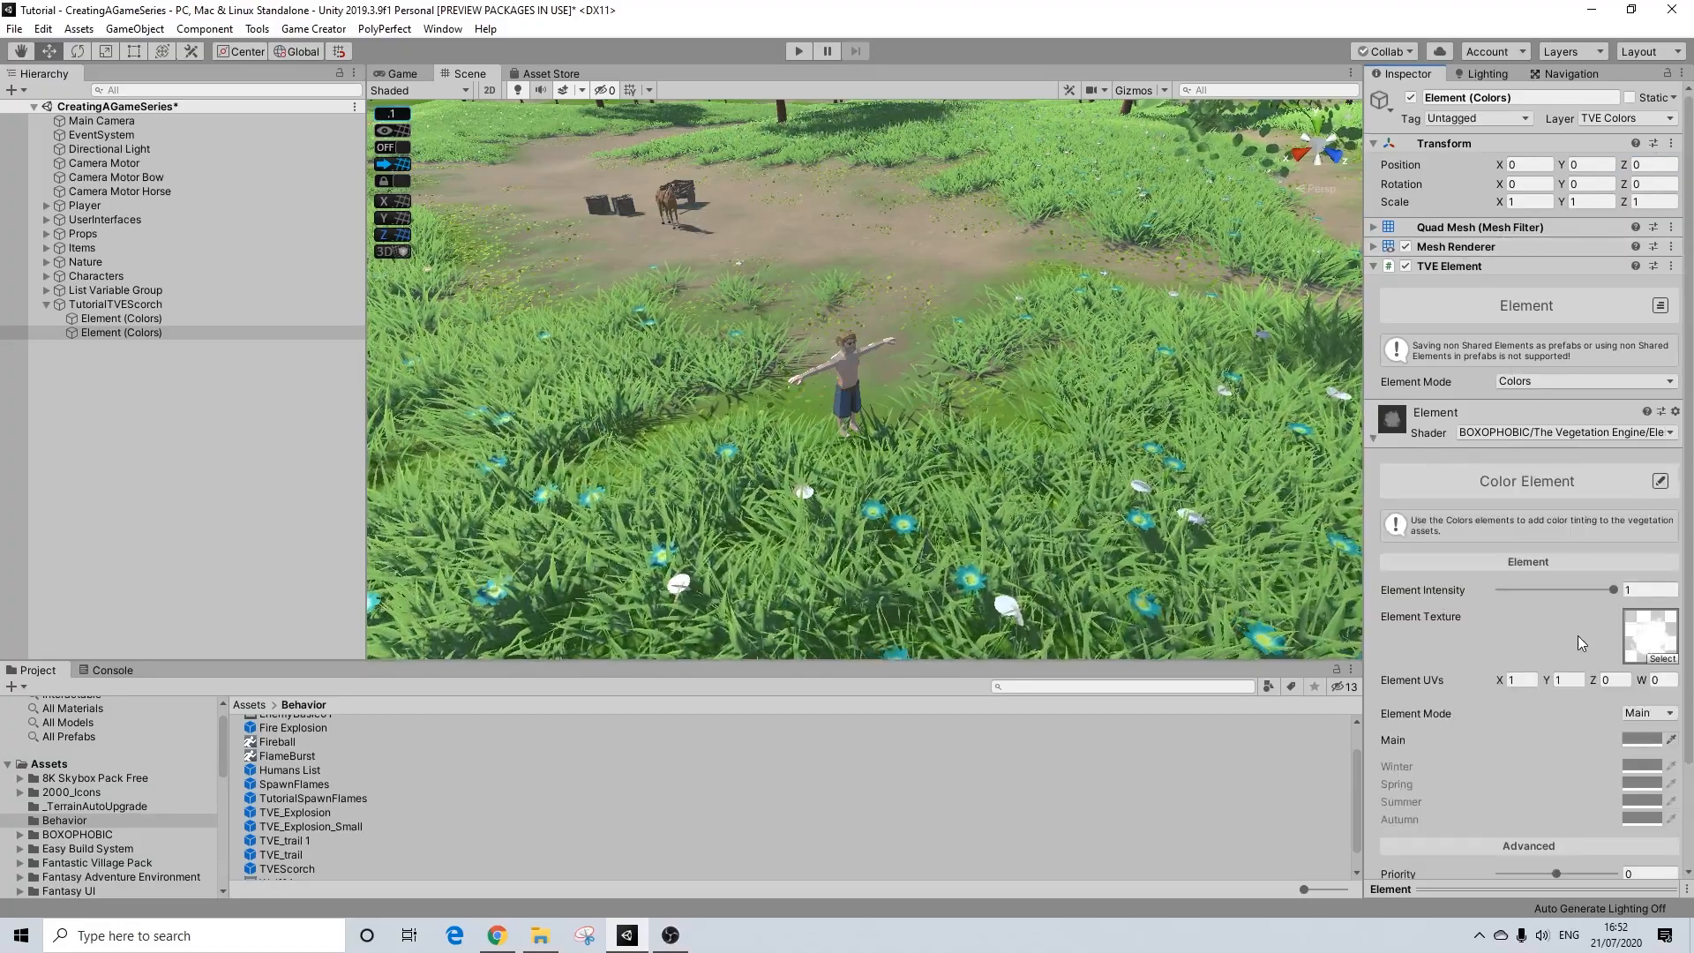
scroll(1580, 637, "down", 3)
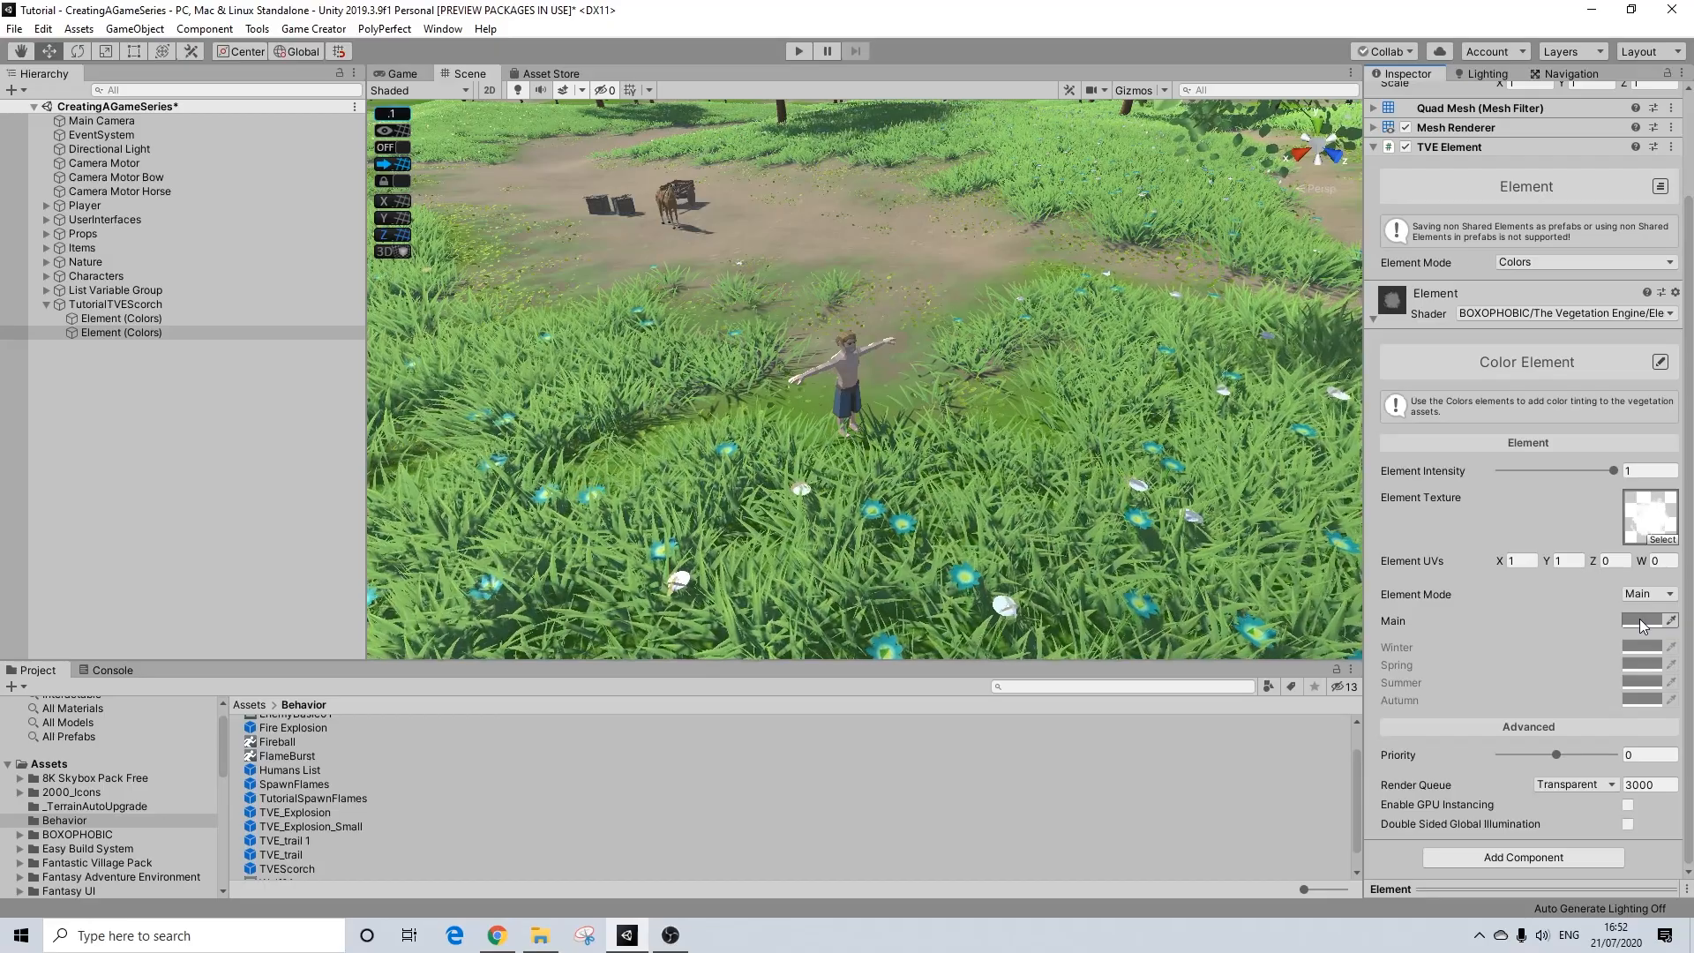
left_click(1533, 265)
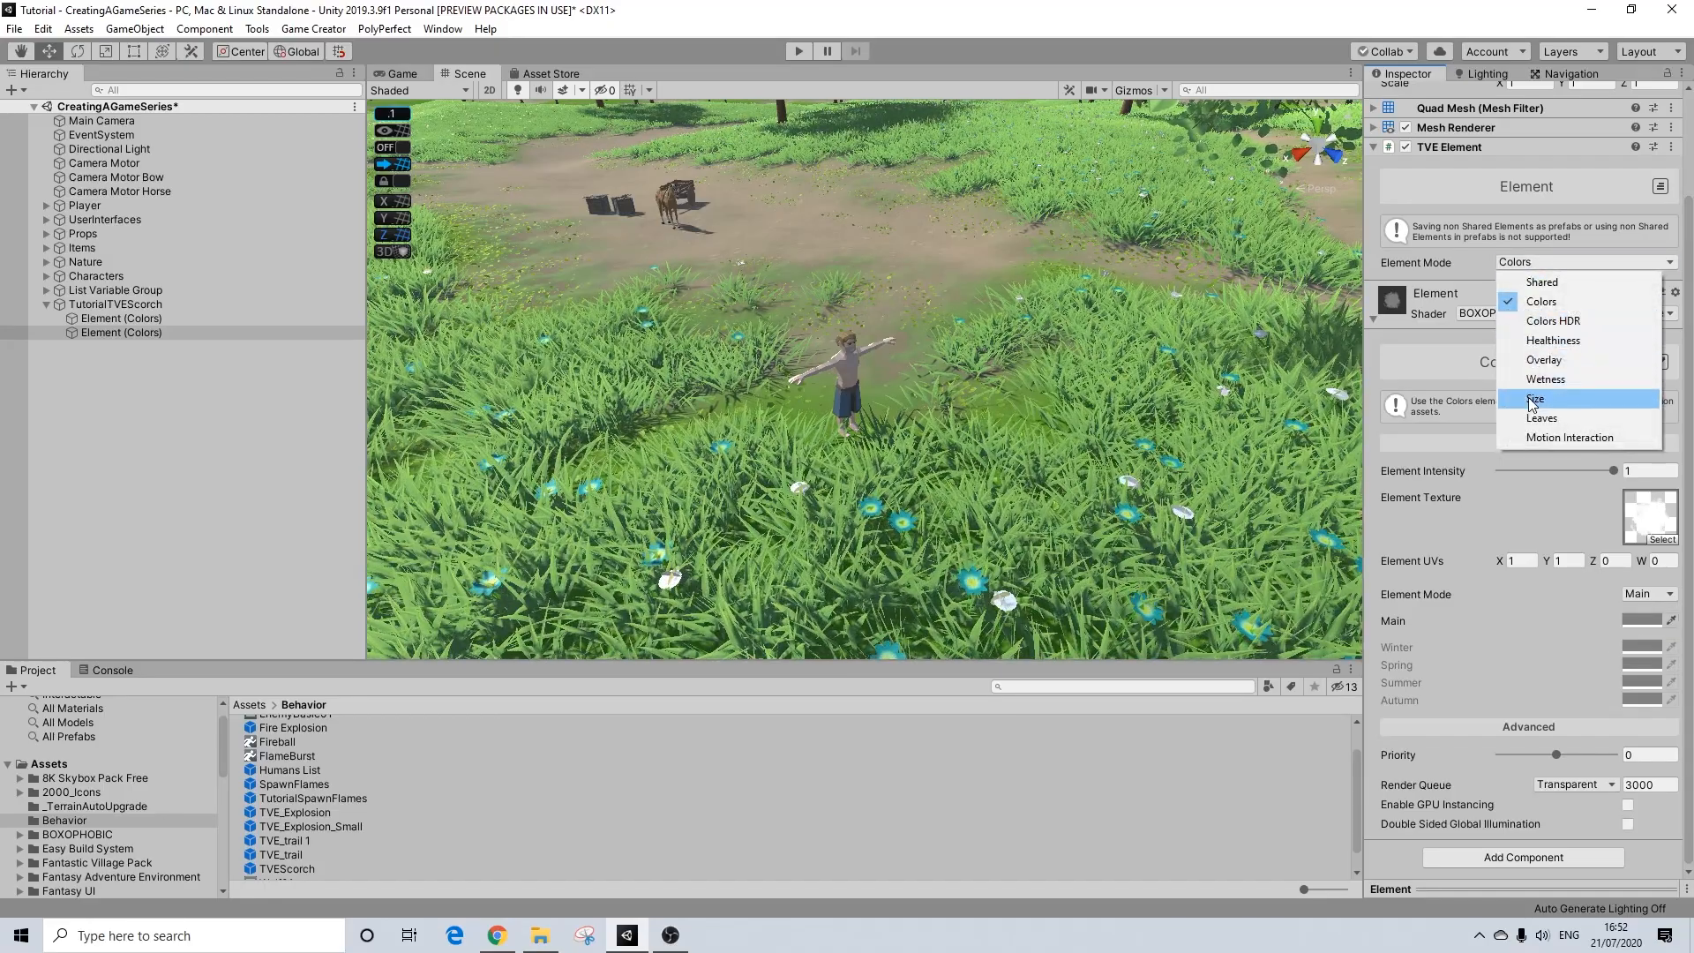
left_click(1534, 399)
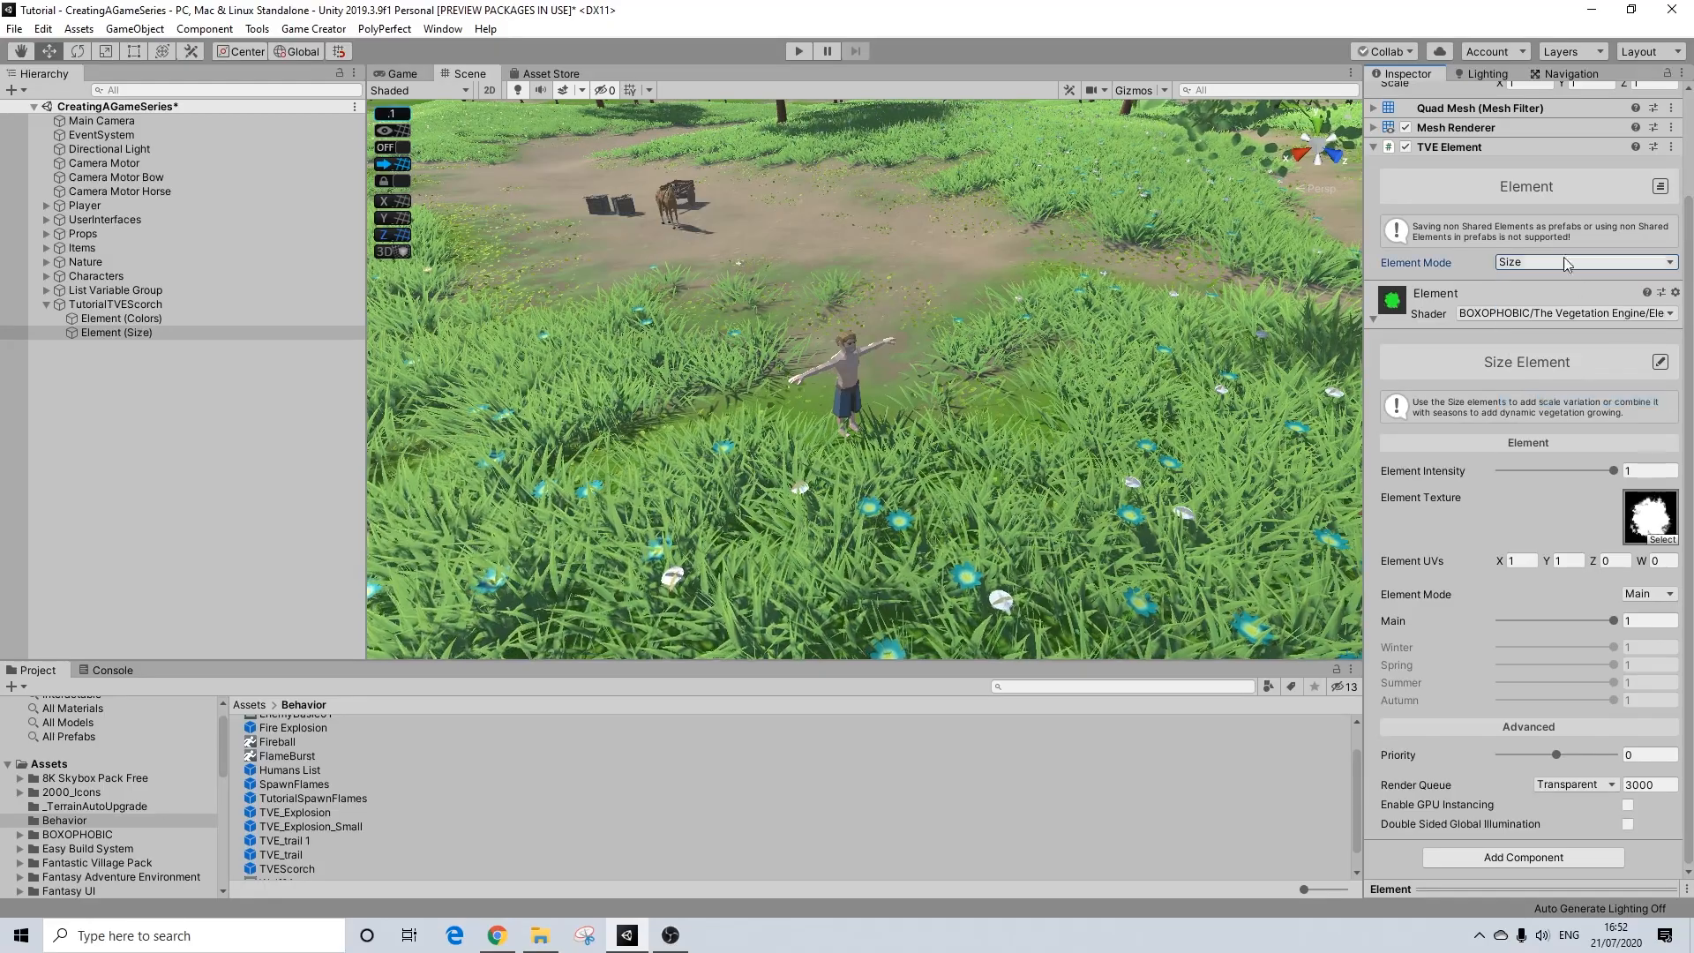
left_click(1638, 621)
type("0.6")
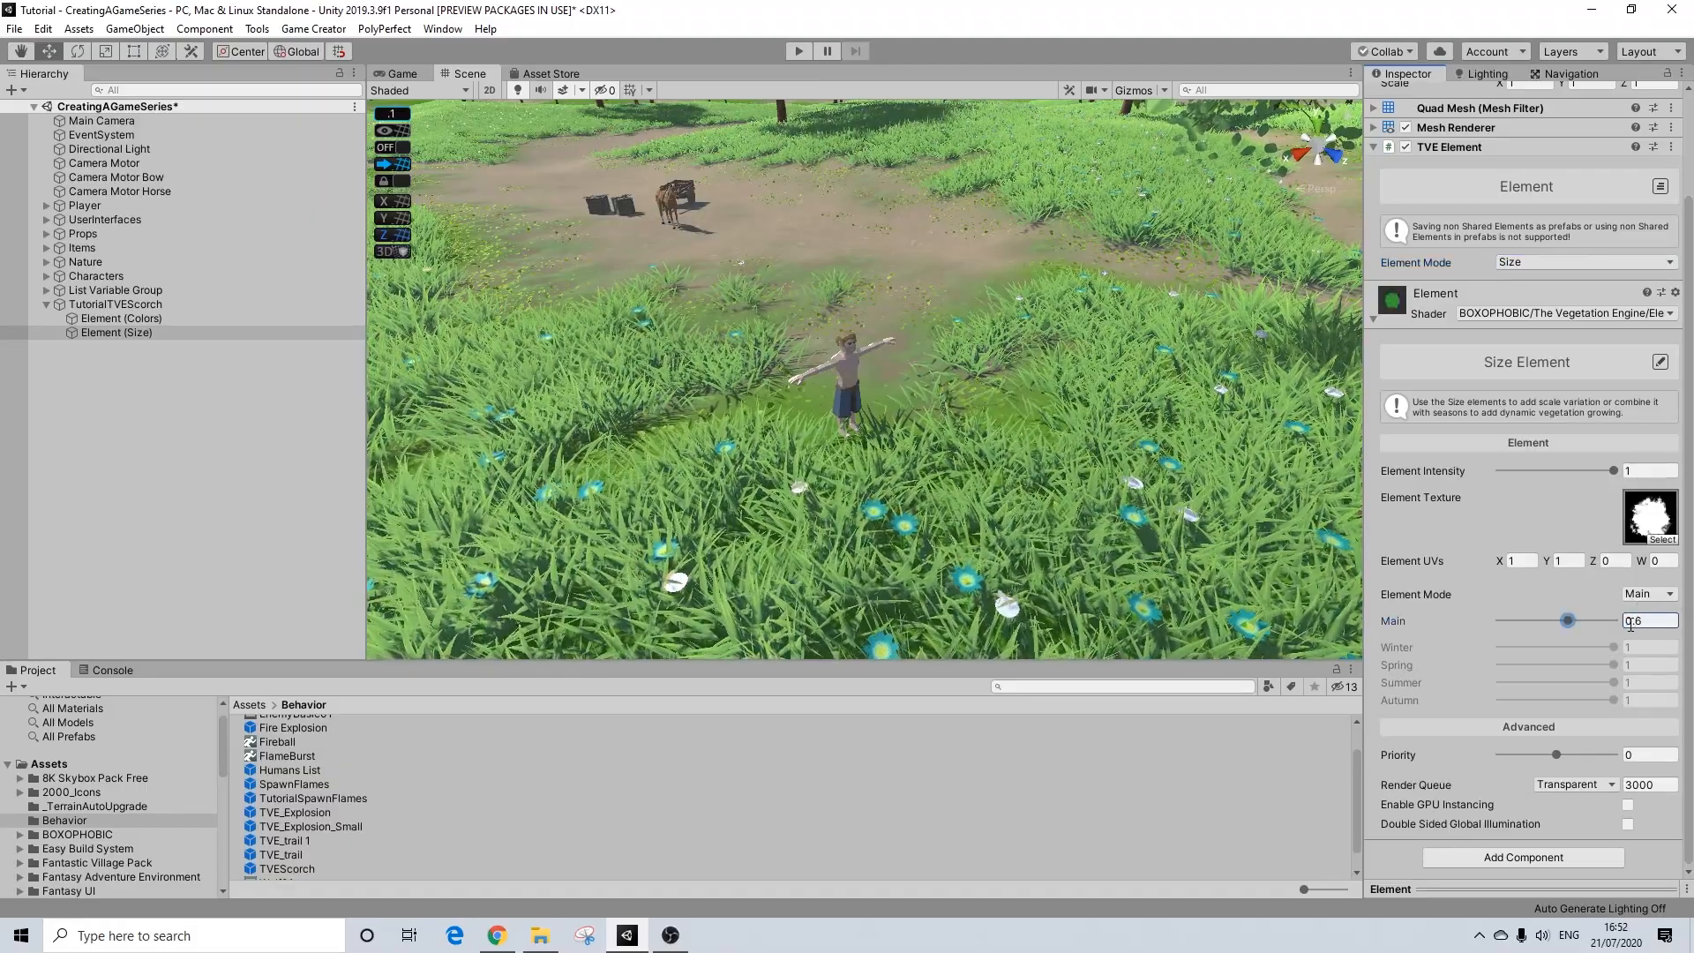
Step: Examine the grass around the character and compare the settings of the Colors and Size elements
left_click_drag(882, 428, 914, 450, "alt")
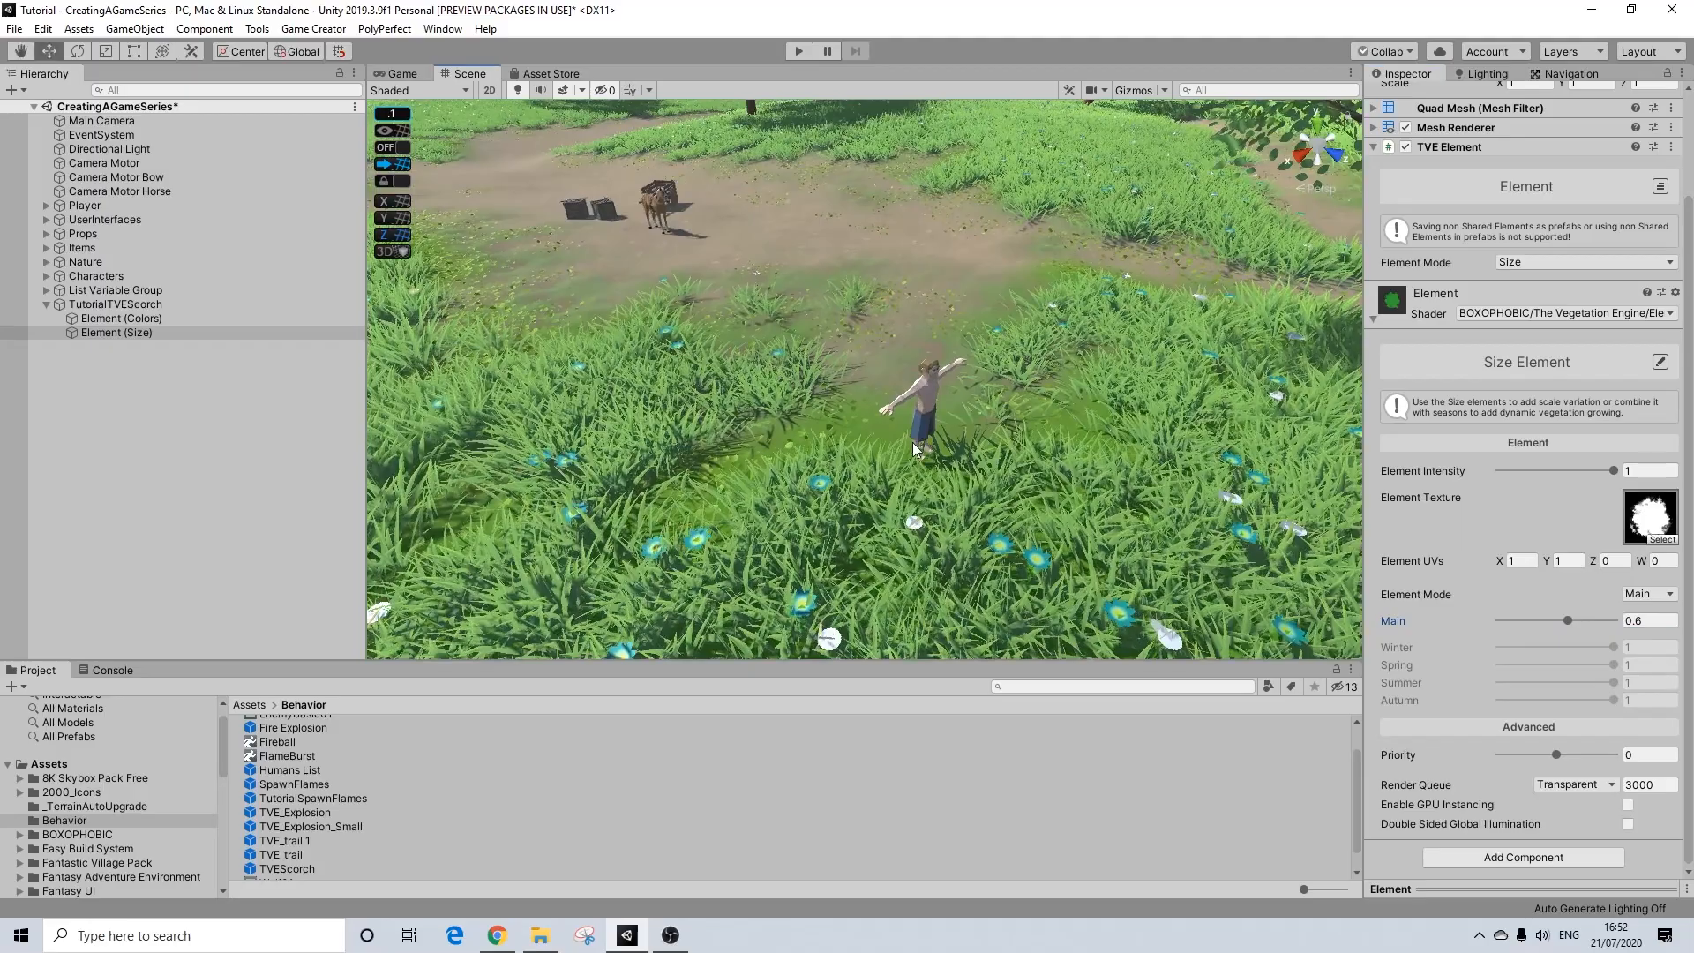
scroll(914, 450, "up", 3)
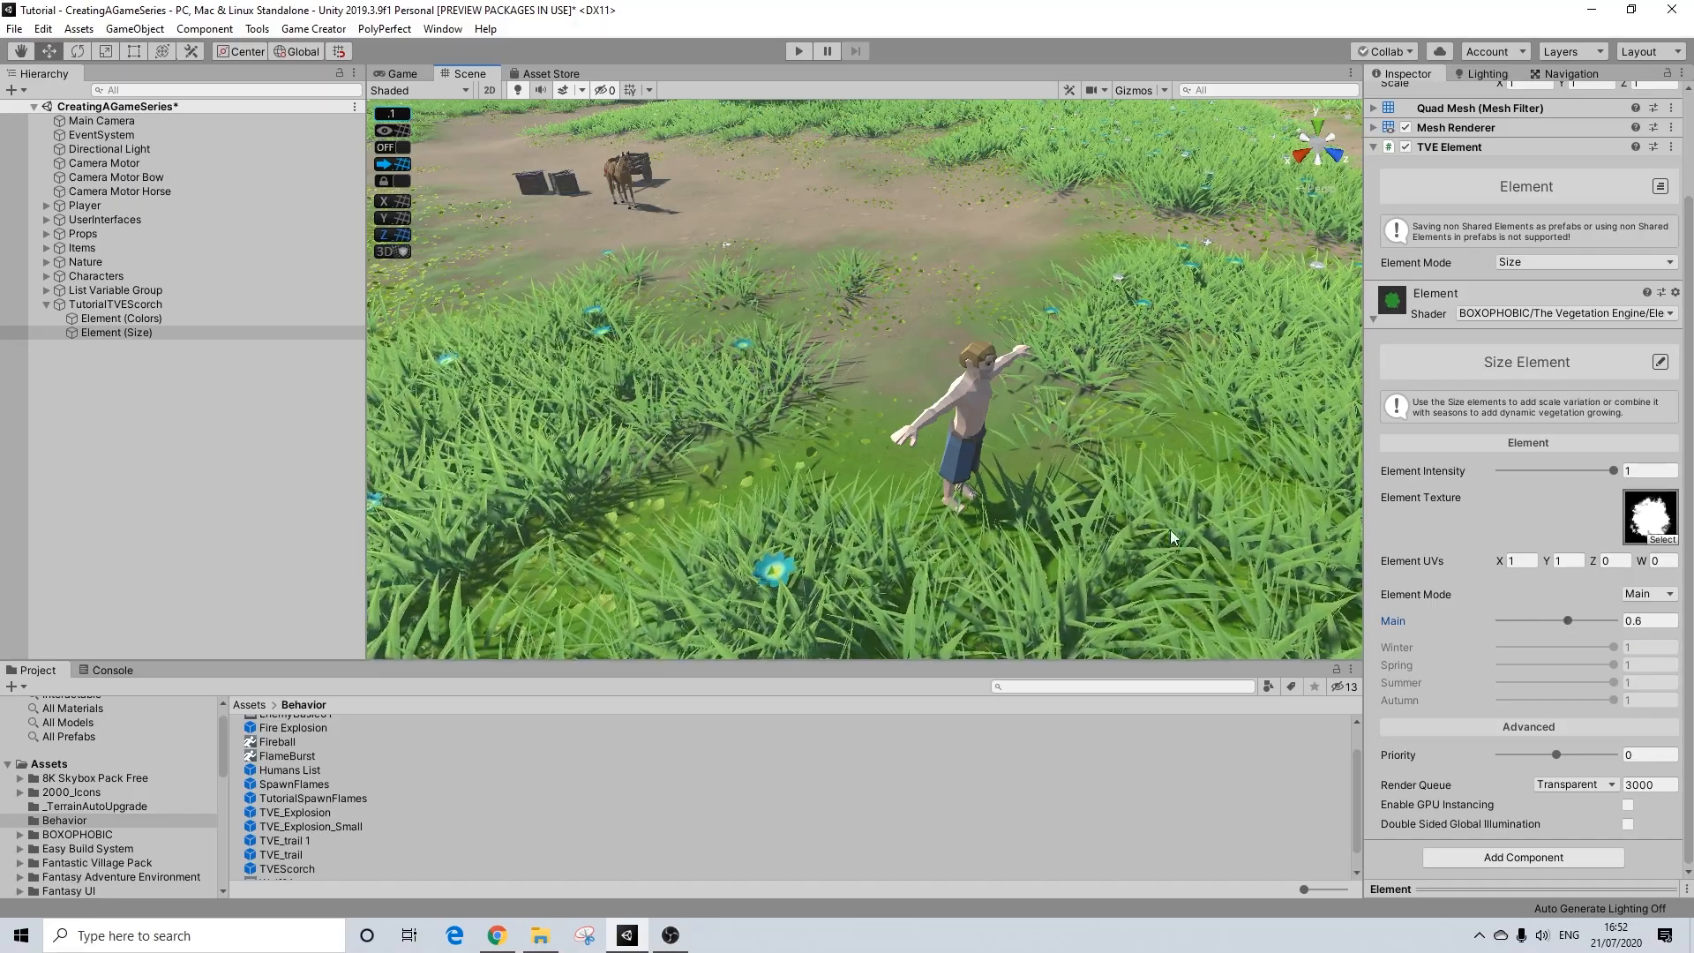
scroll(972, 434, "down", 4)
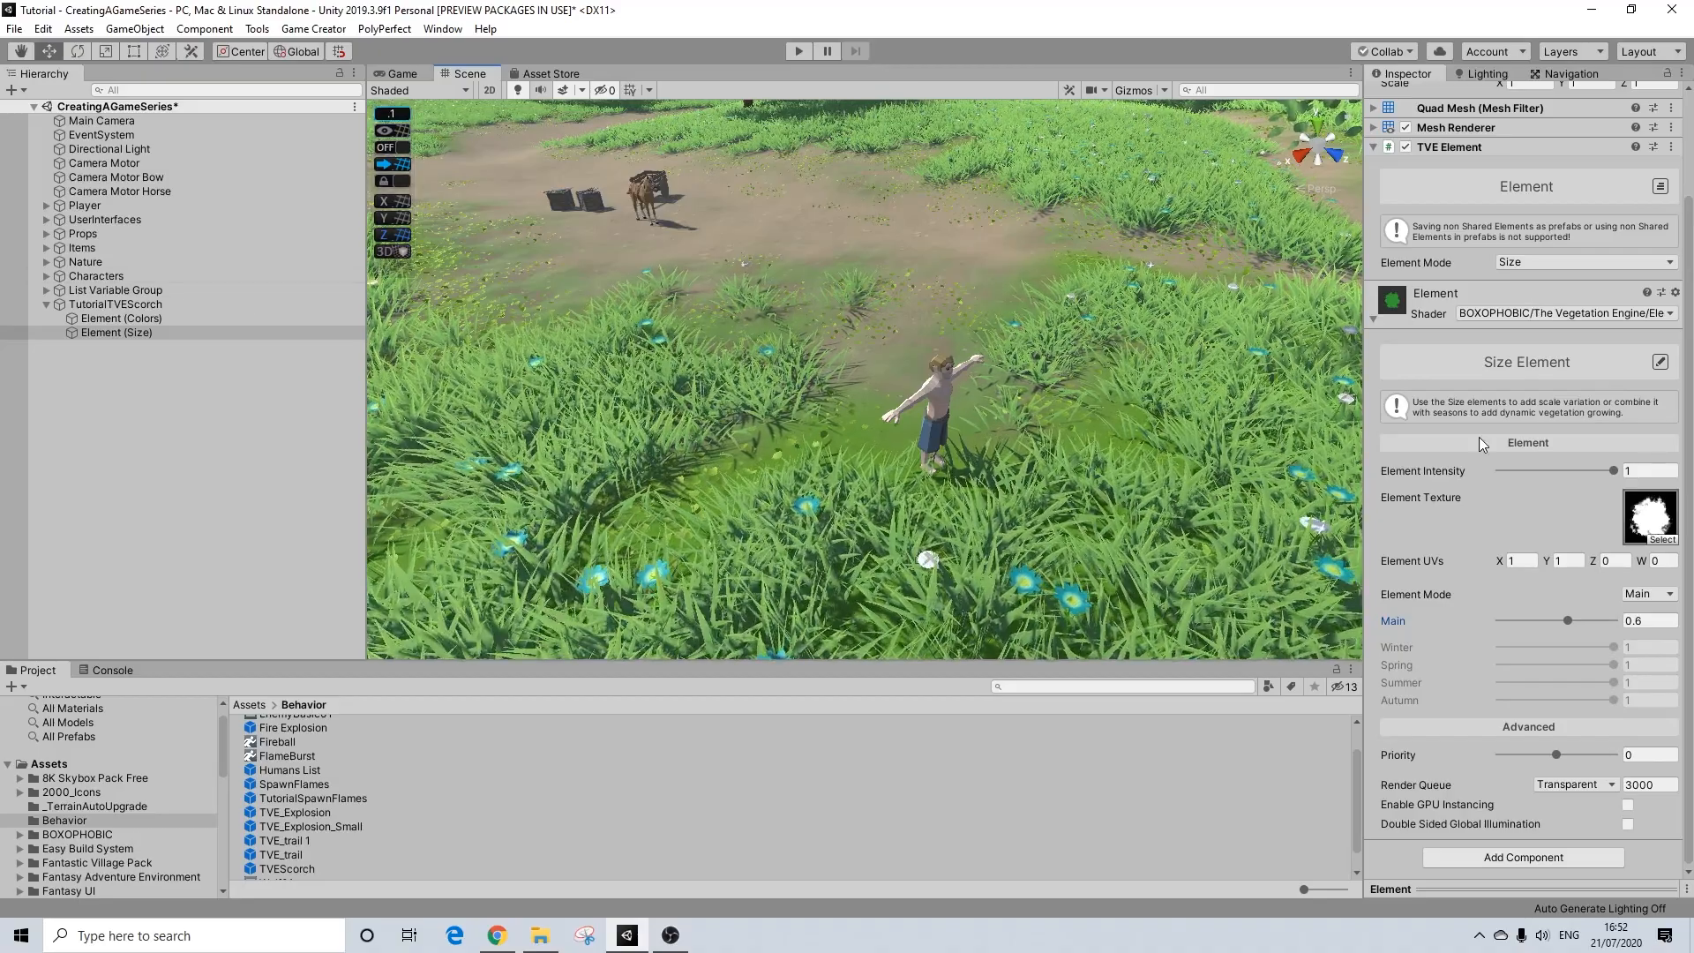
scroll(1479, 441, "up", 3)
left_click(132, 318)
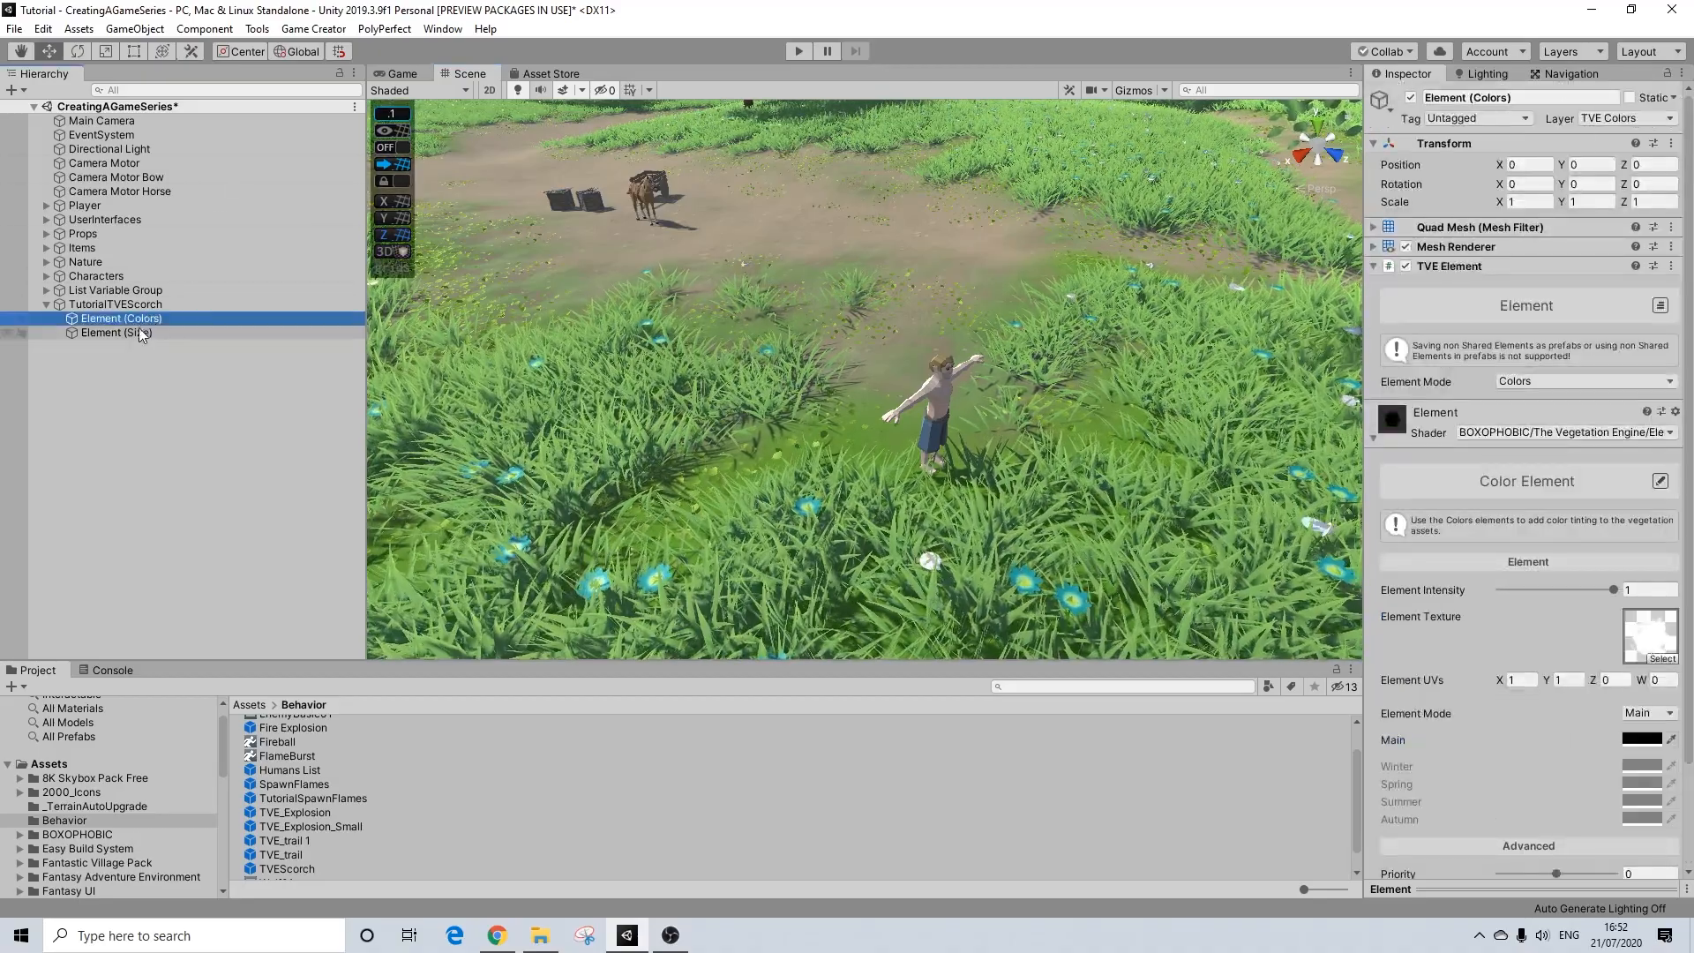
left_click(140, 333)
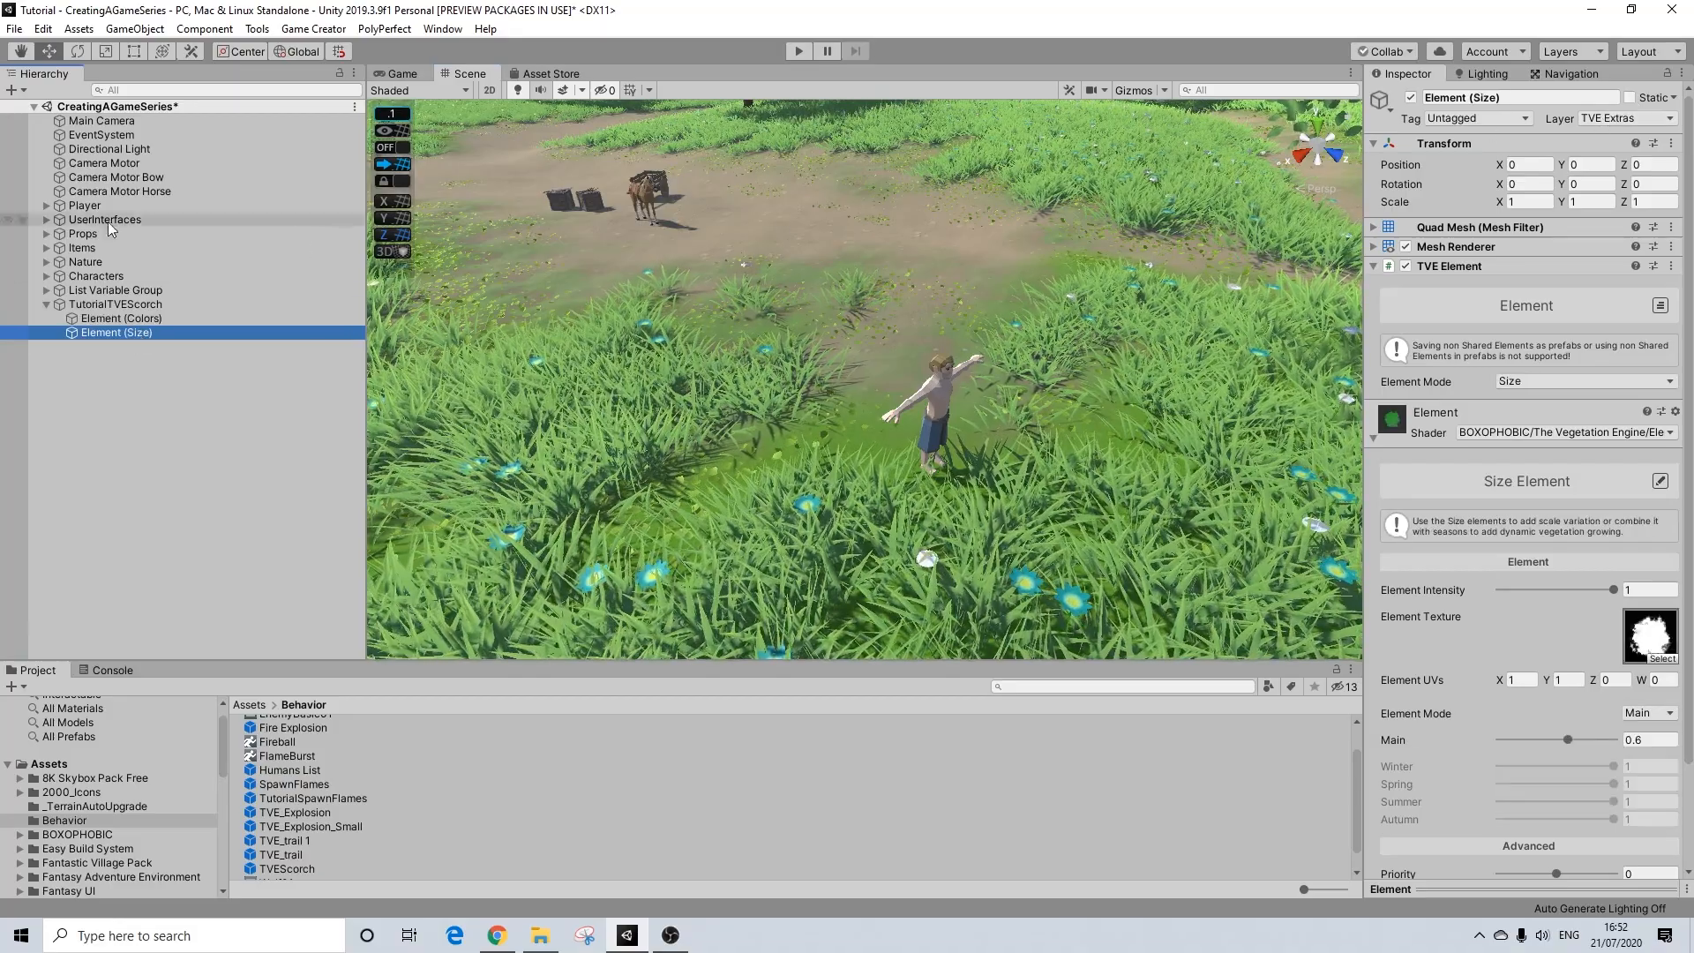
left_click(112, 320)
left_click(134, 332)
left_click(141, 319)
left_click(133, 332)
left_click(139, 318)
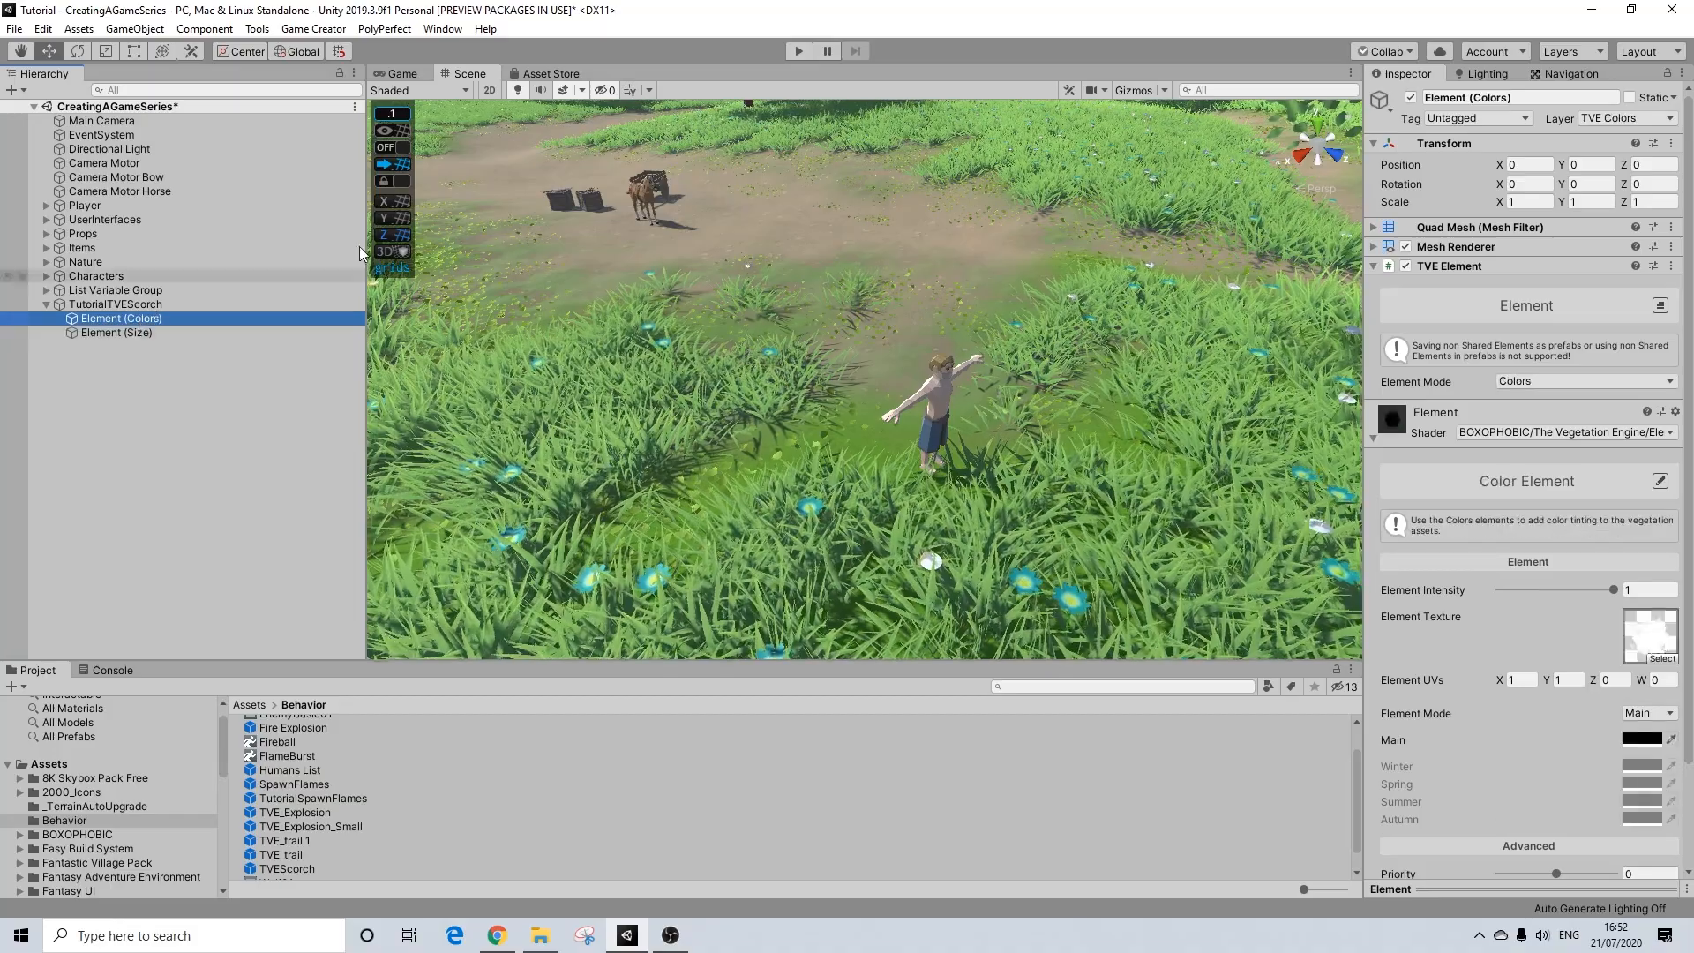
Step: Set the X and Z scale of the TutorialTVEScorch parent object to 0.1
left_click(141, 333)
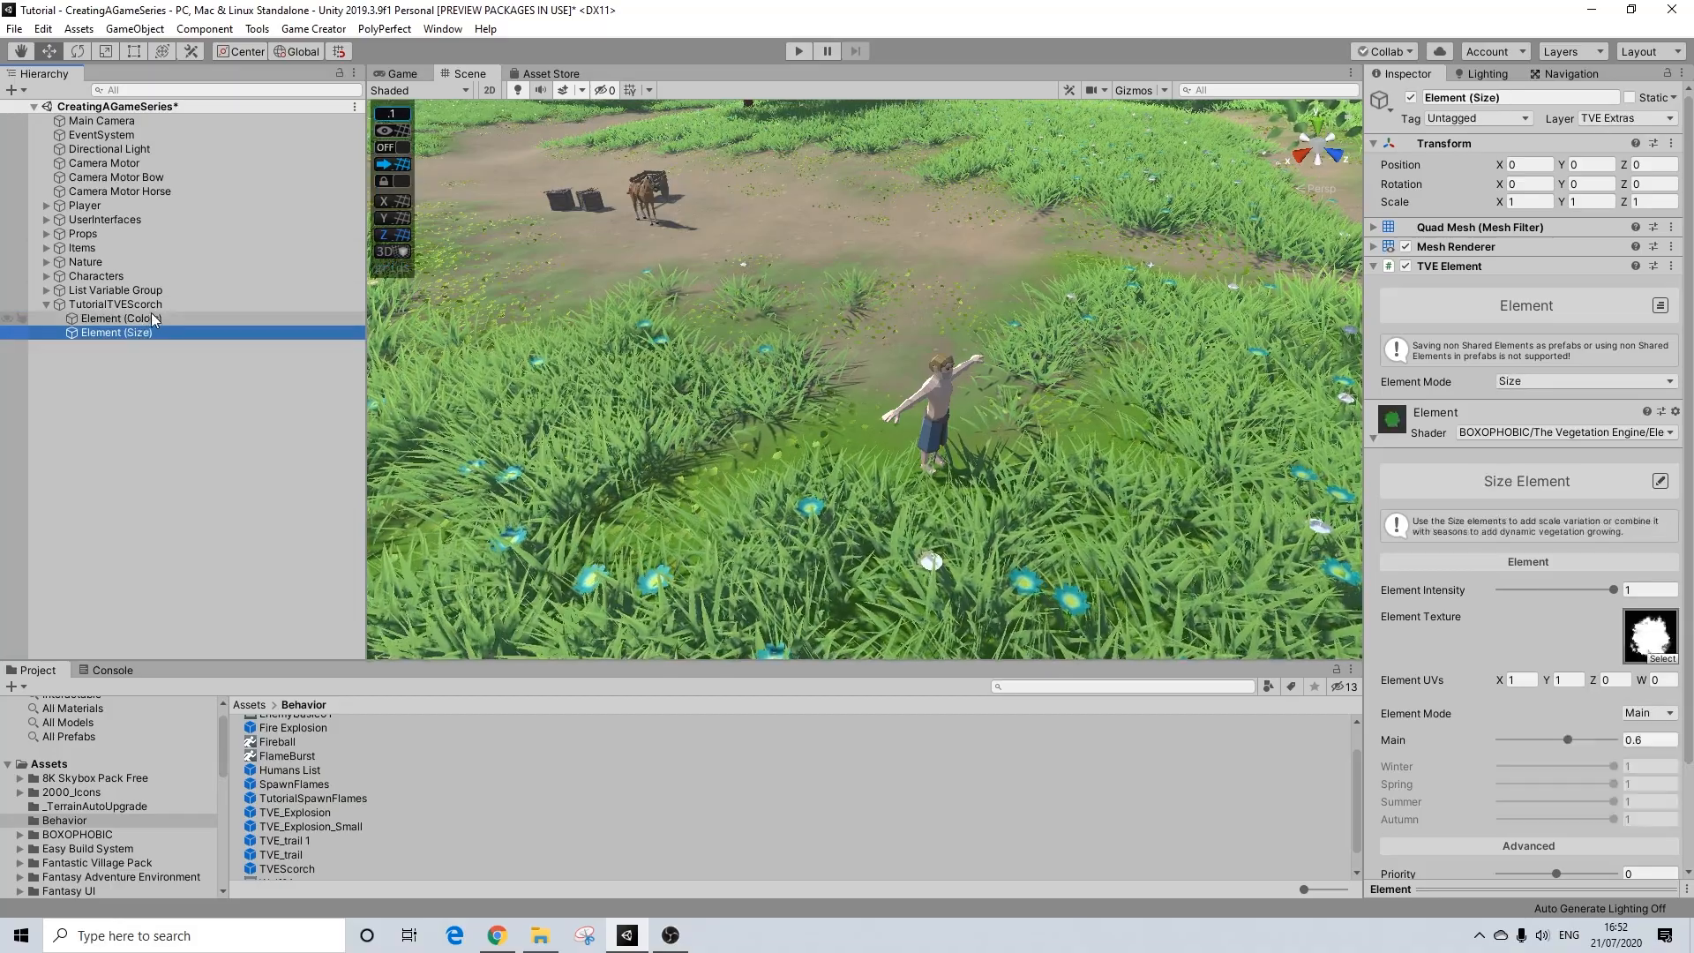
scroll(1668, 671, "down", 3)
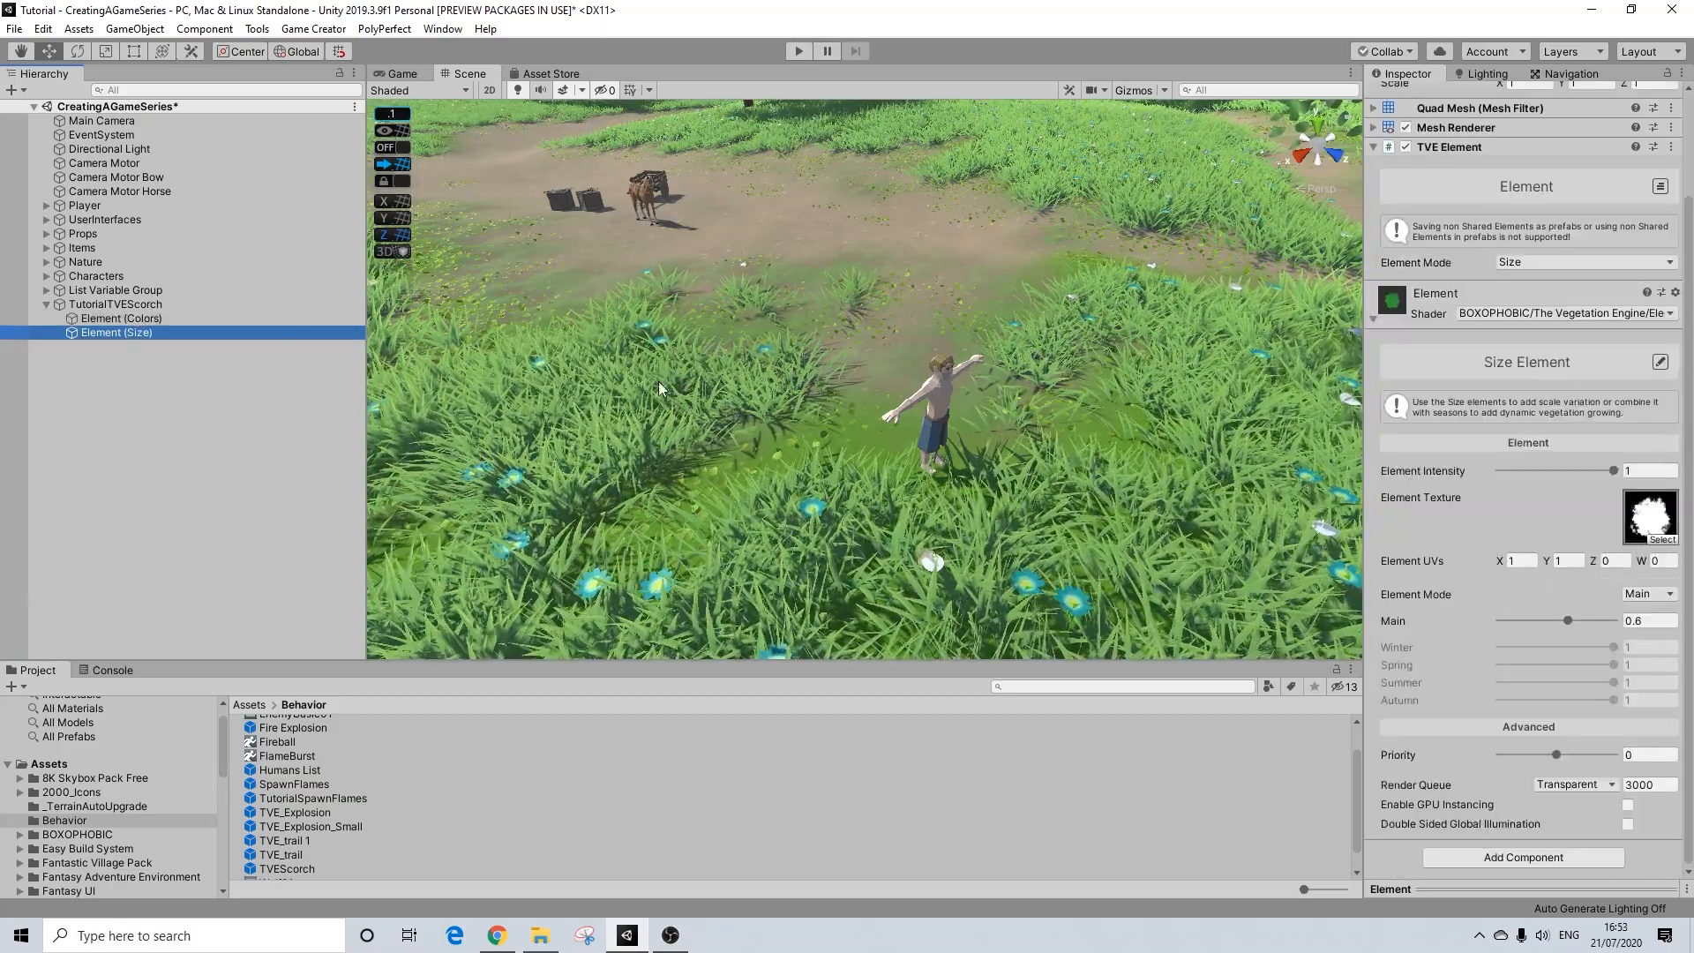
left_click(141, 305)
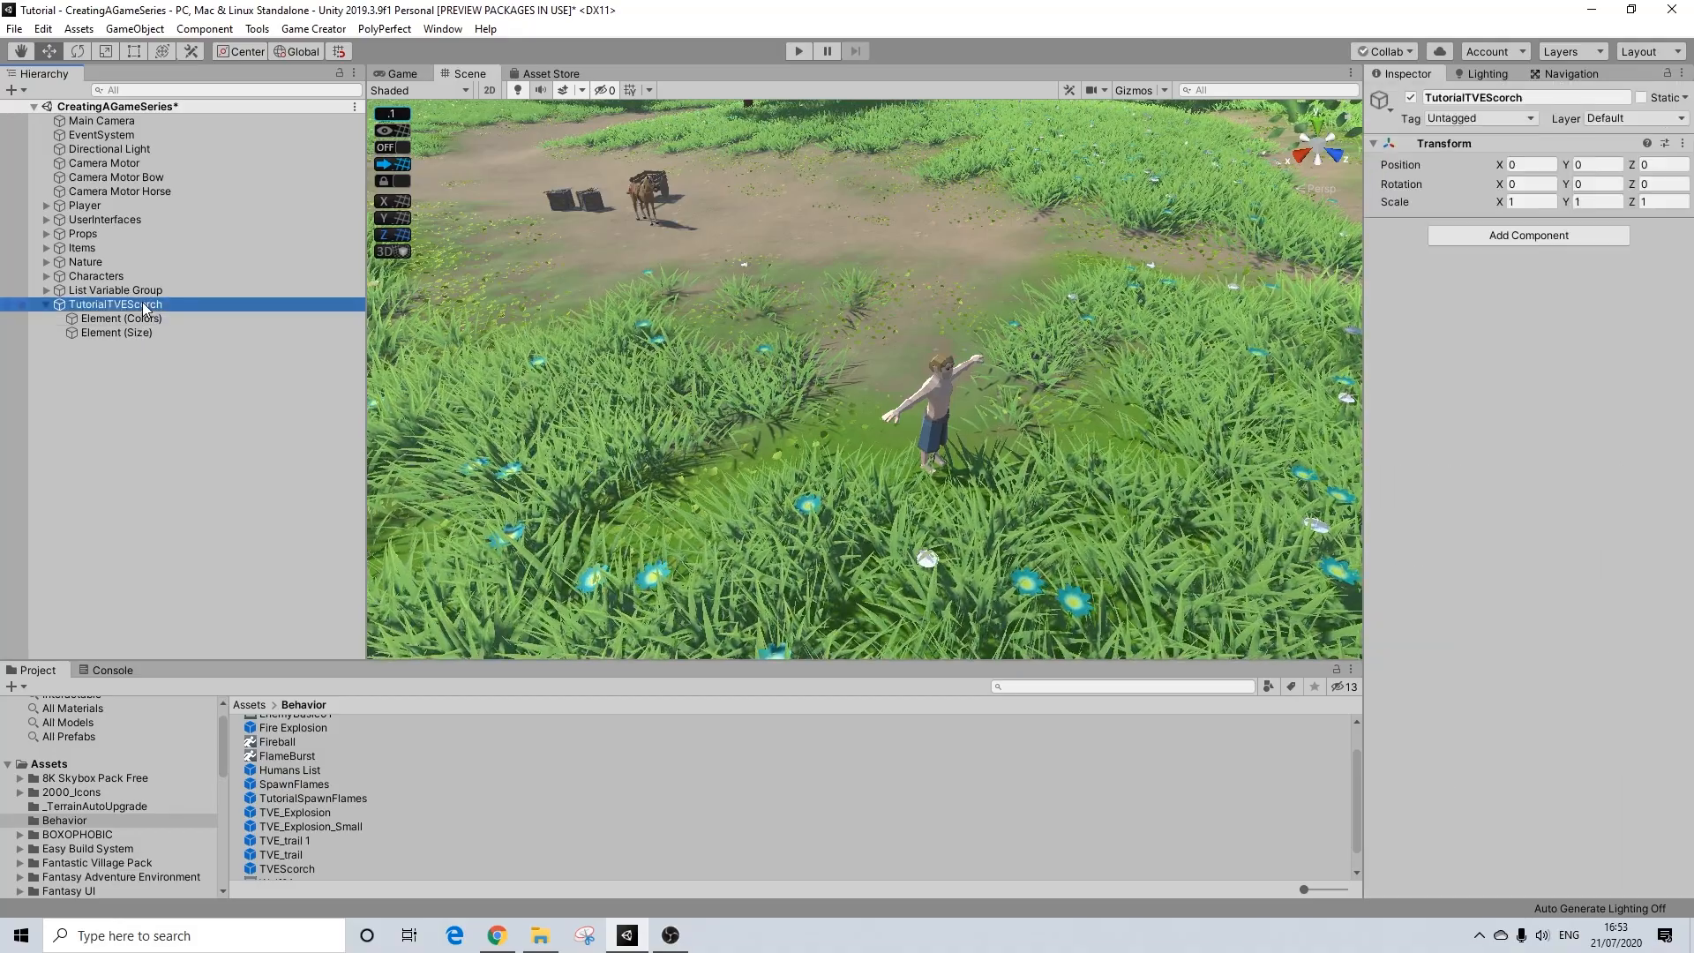
left_click(1531, 203)
type("0.1")
key("Tab")
key("Tab")
type("0.1")
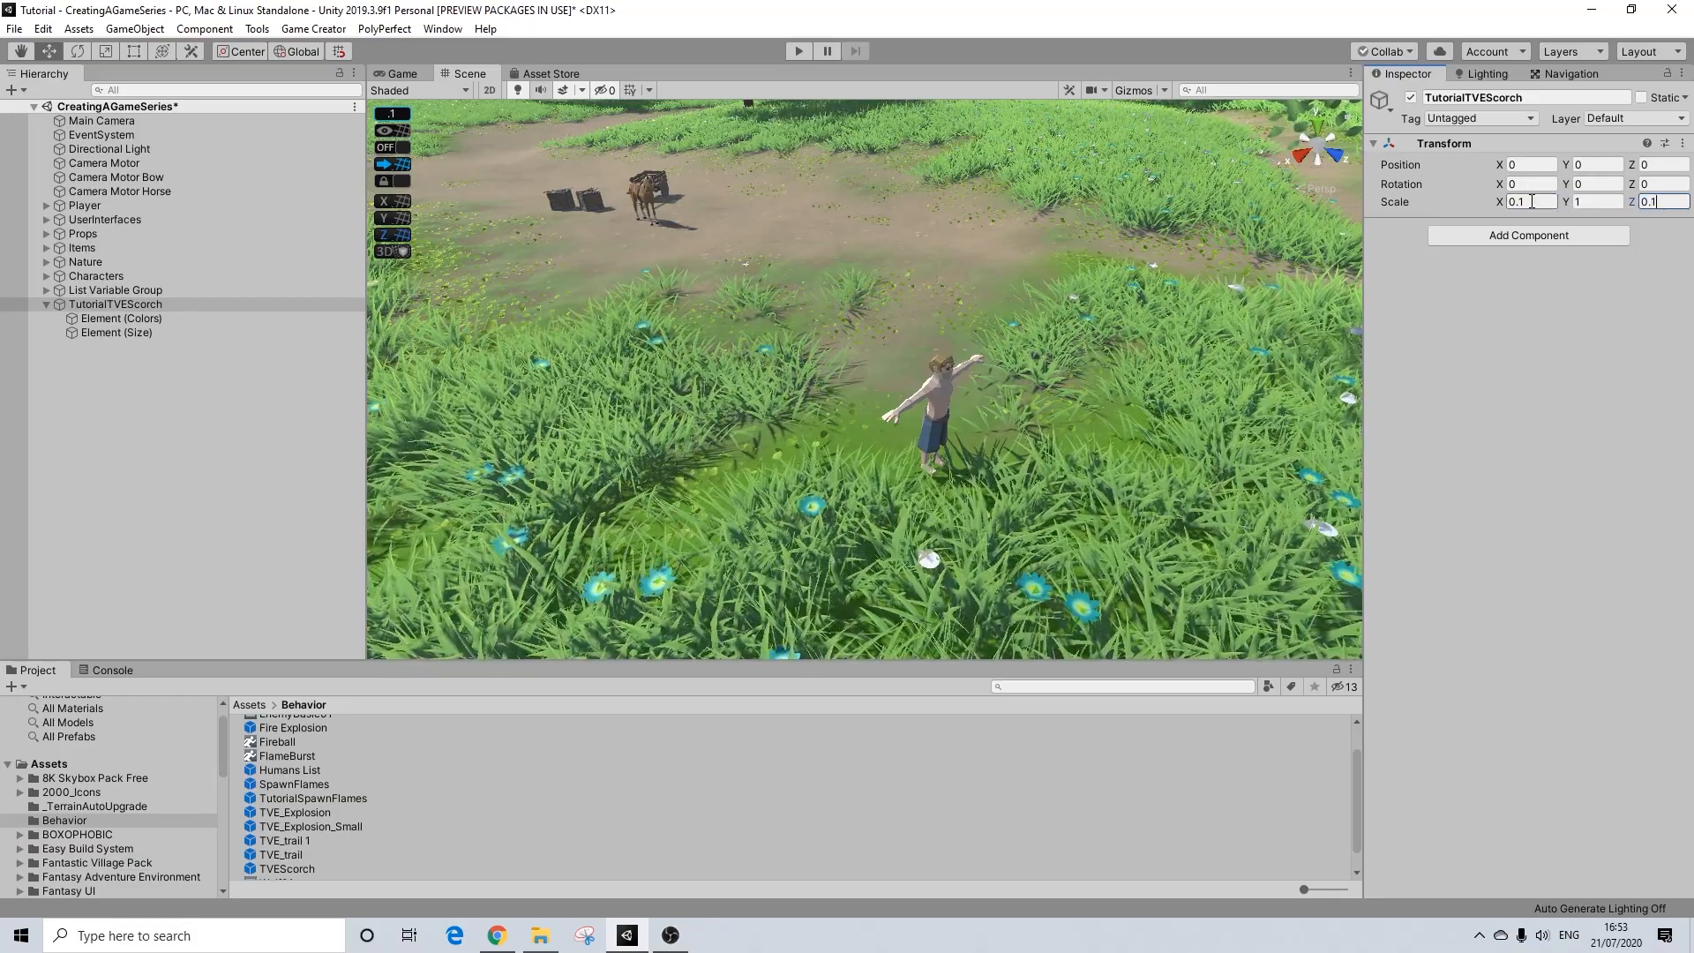
Step: Add a 3D Sphere as a child of TutorialTVEScorch
left_click(131, 318)
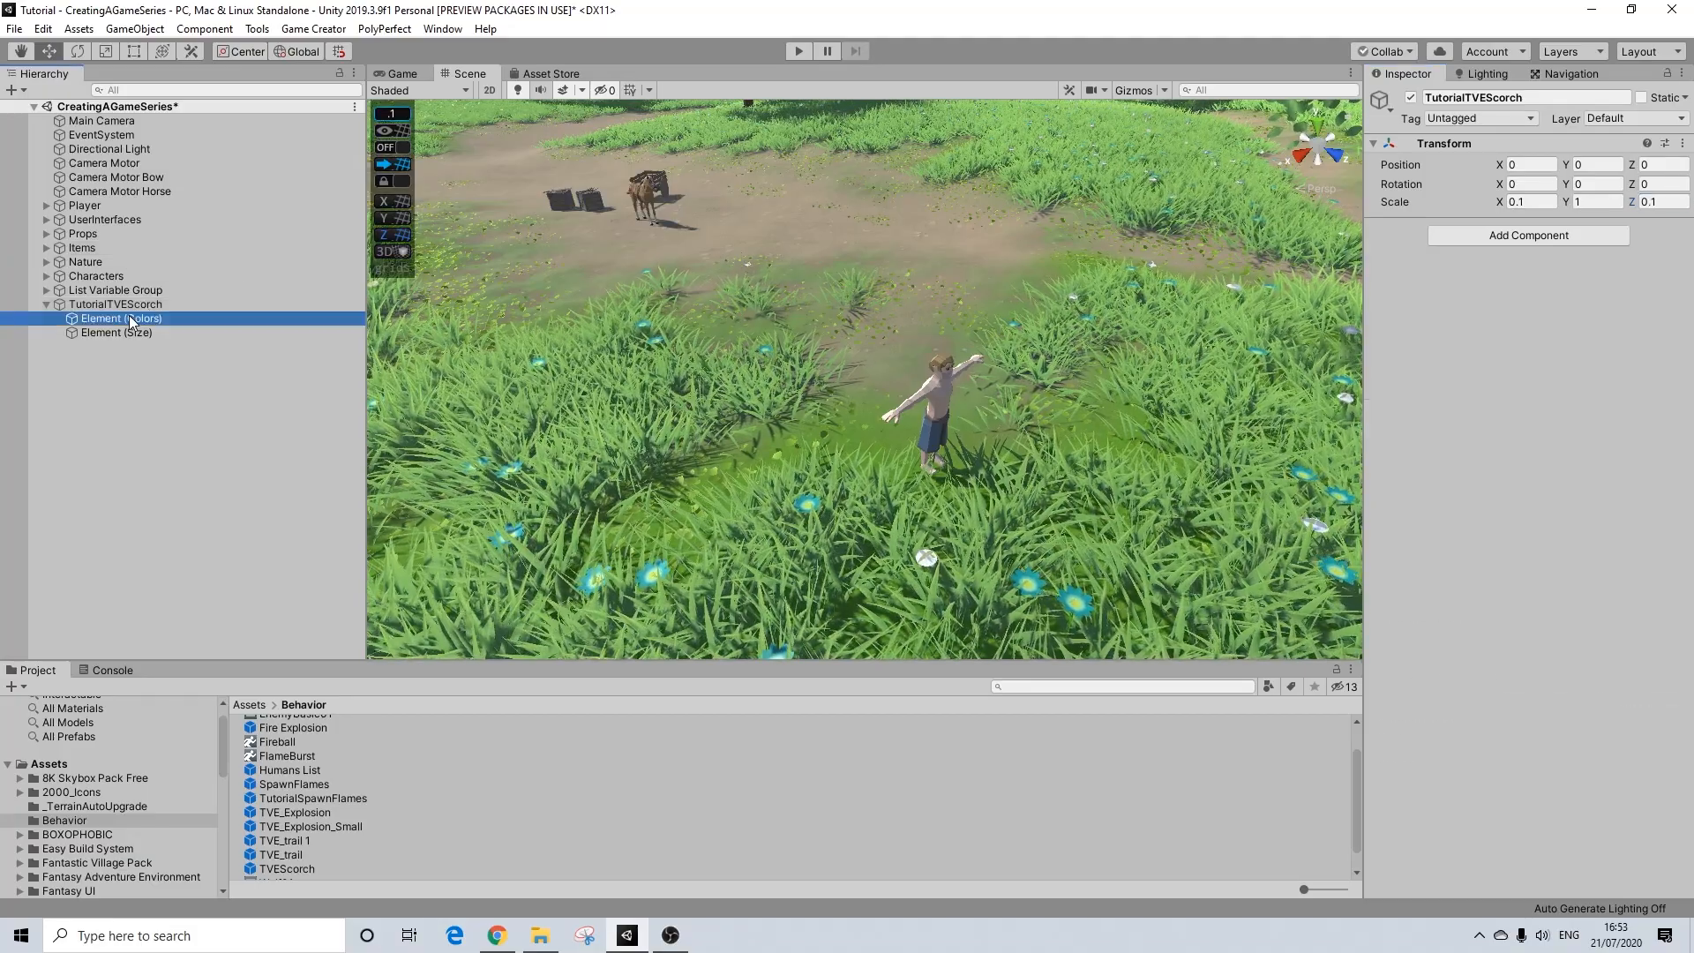
left_click(122, 332)
left_click(125, 319)
left_click(131, 305)
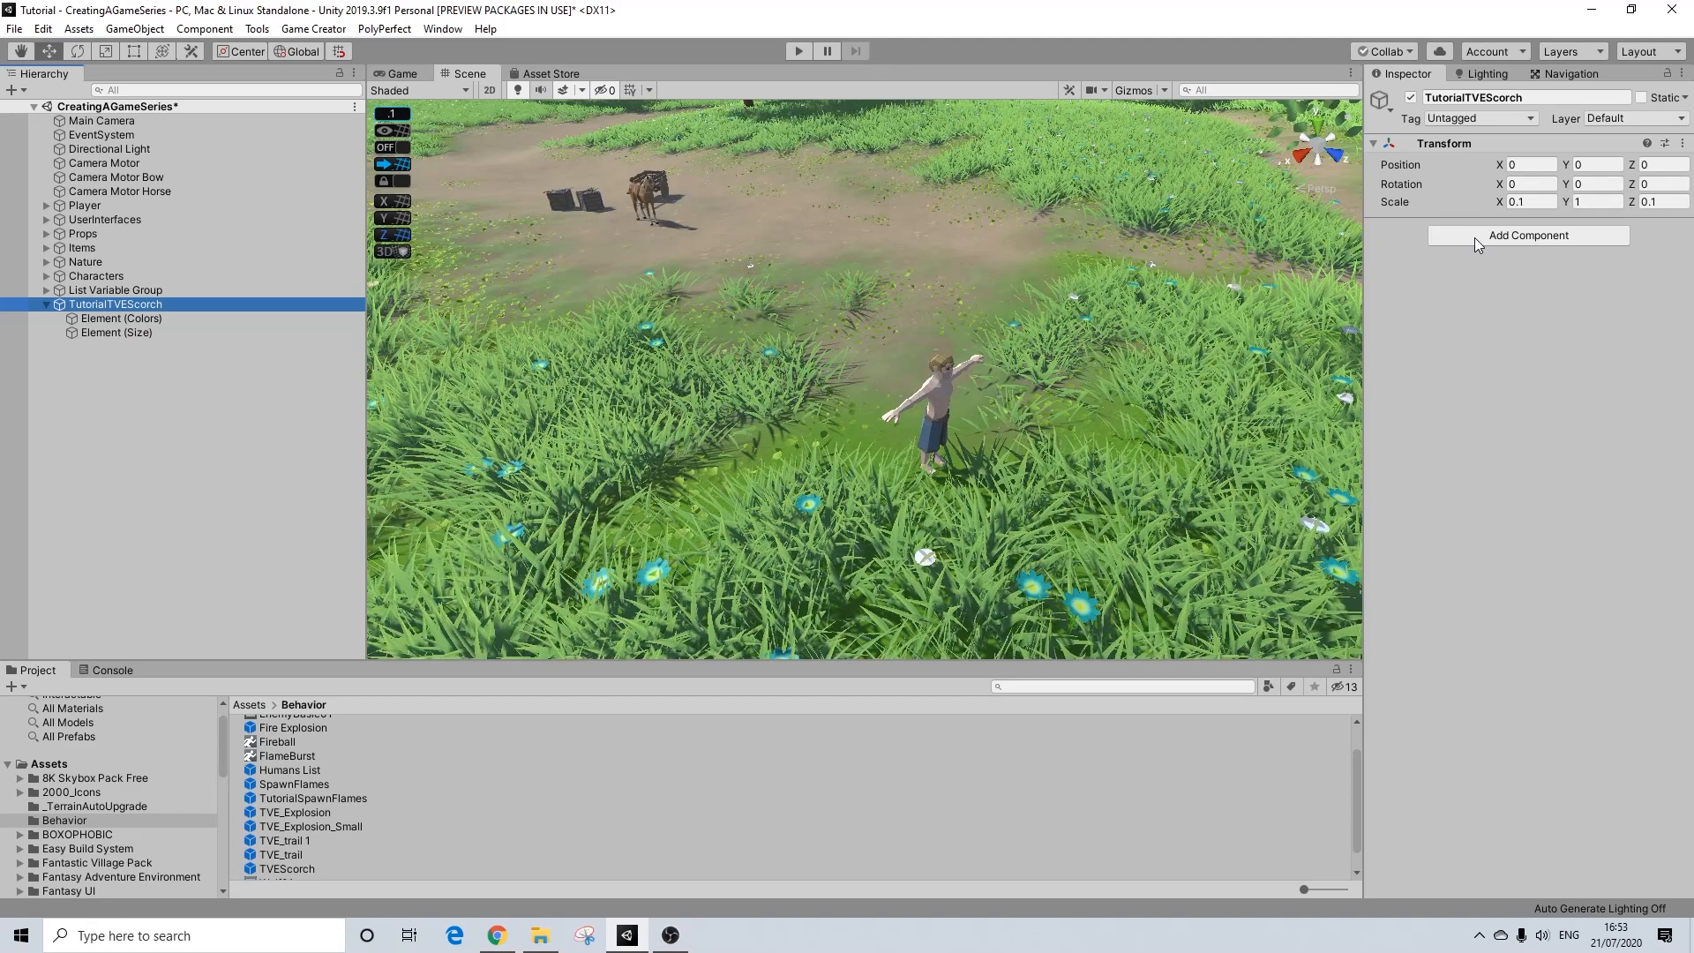
right_click(108, 305)
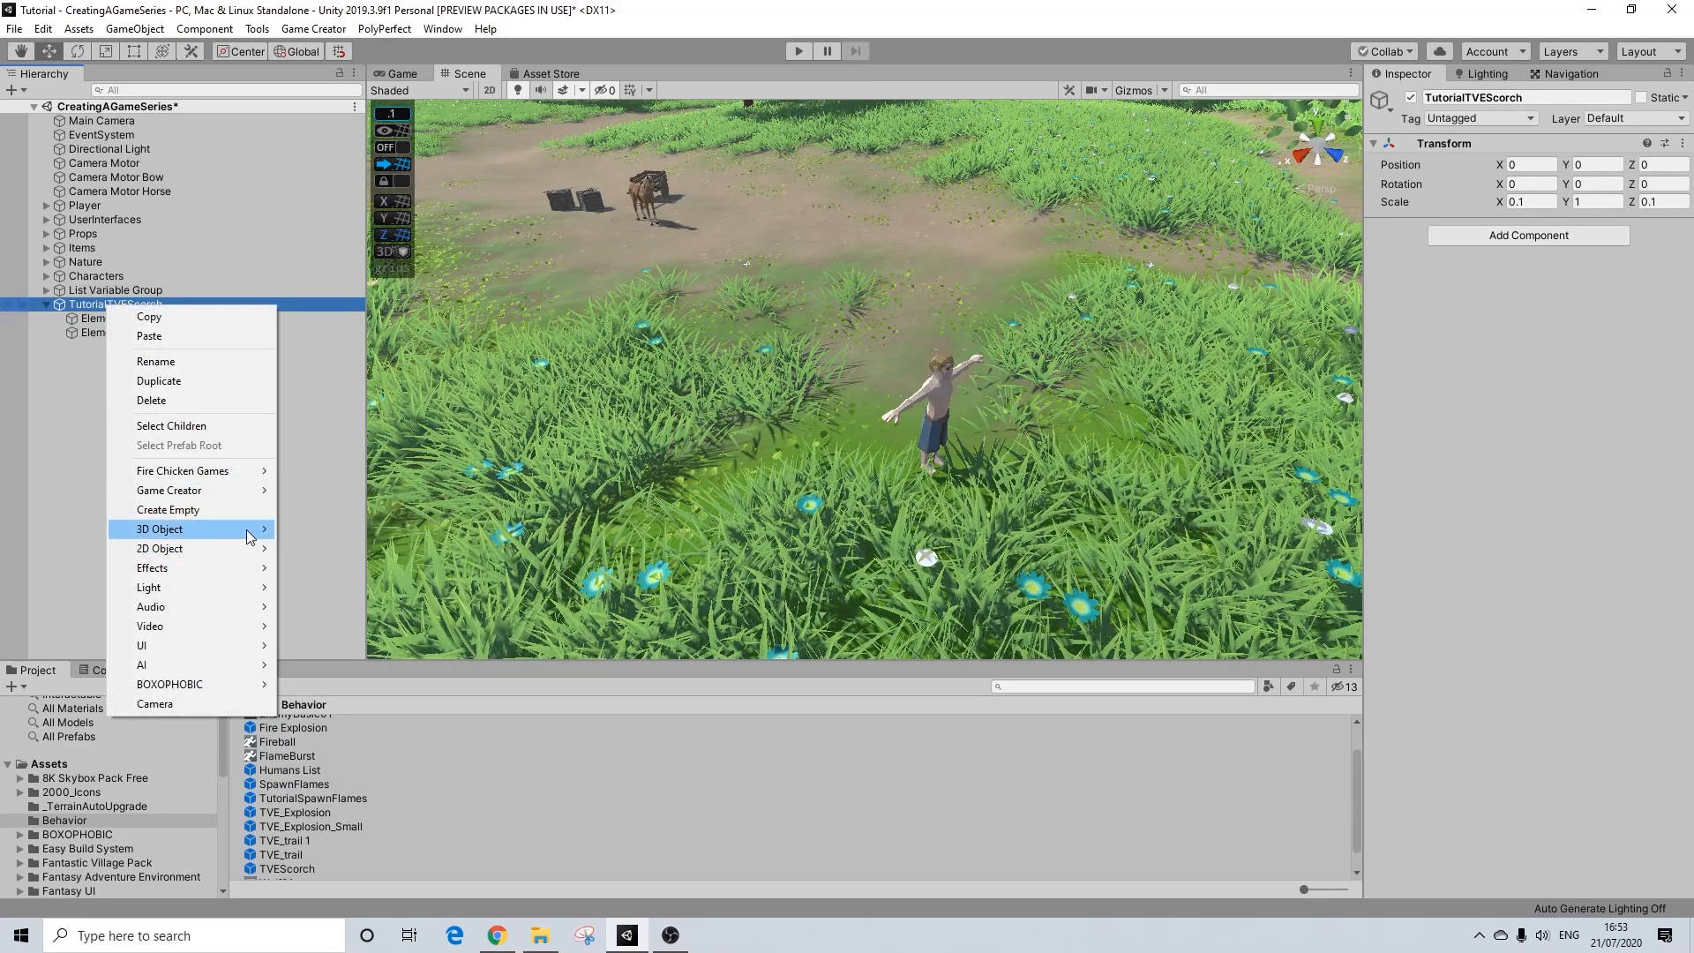
mouse_move(260, 534)
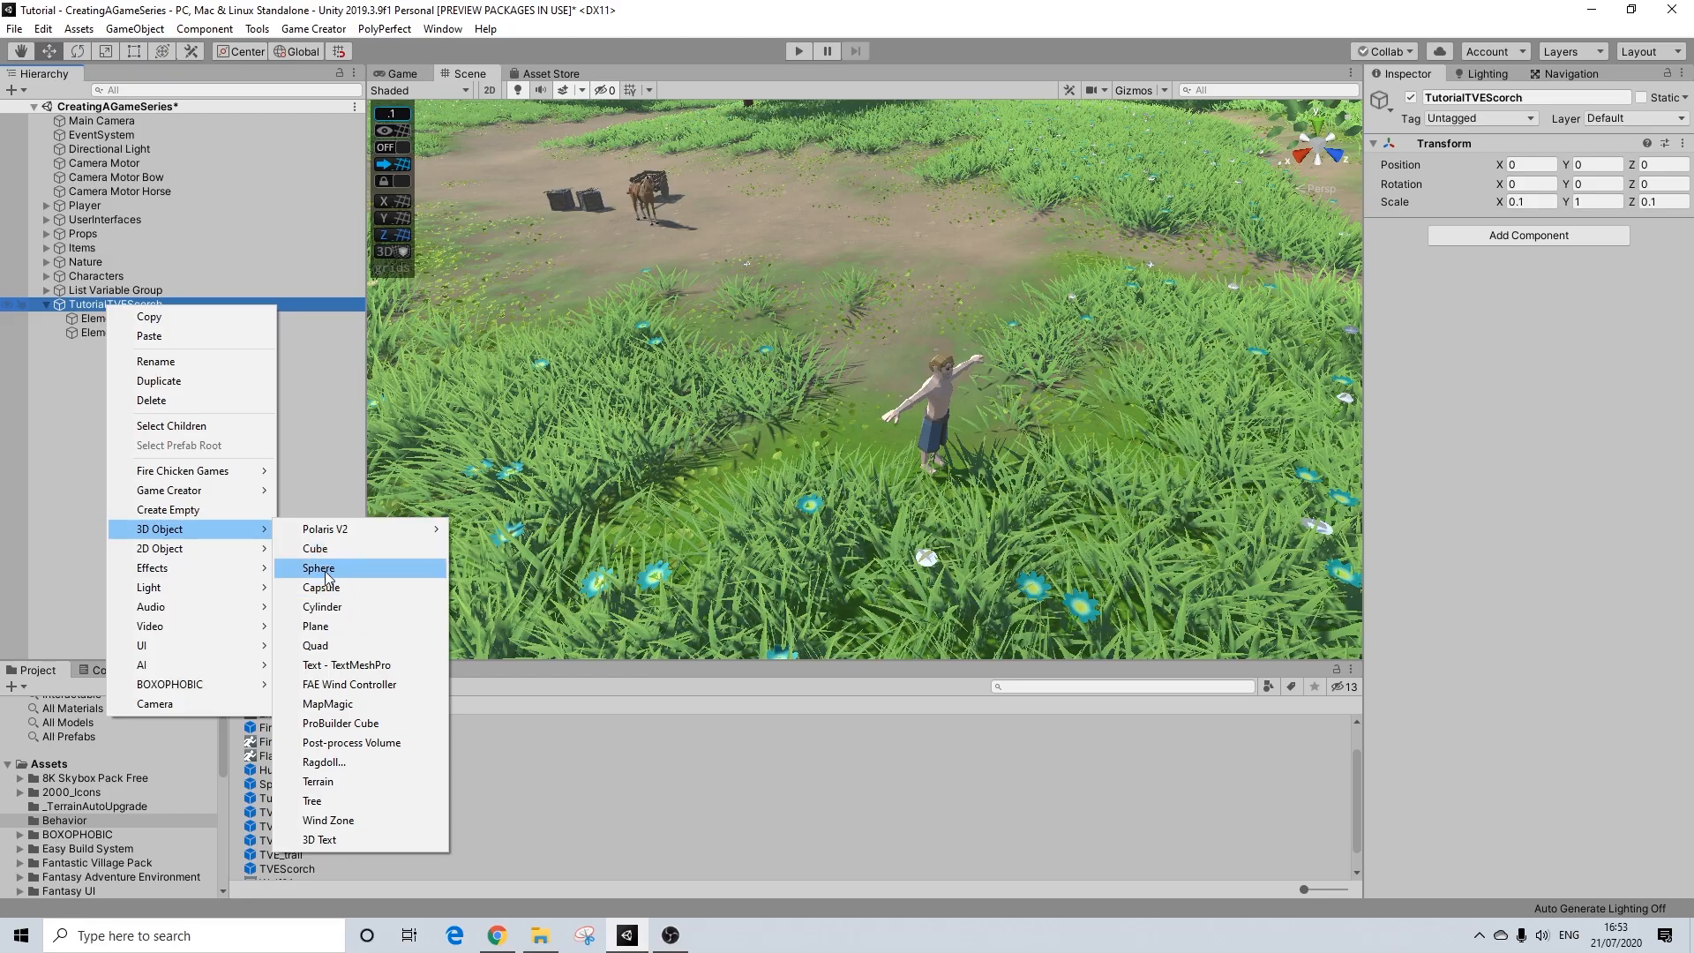
left_click(325, 569)
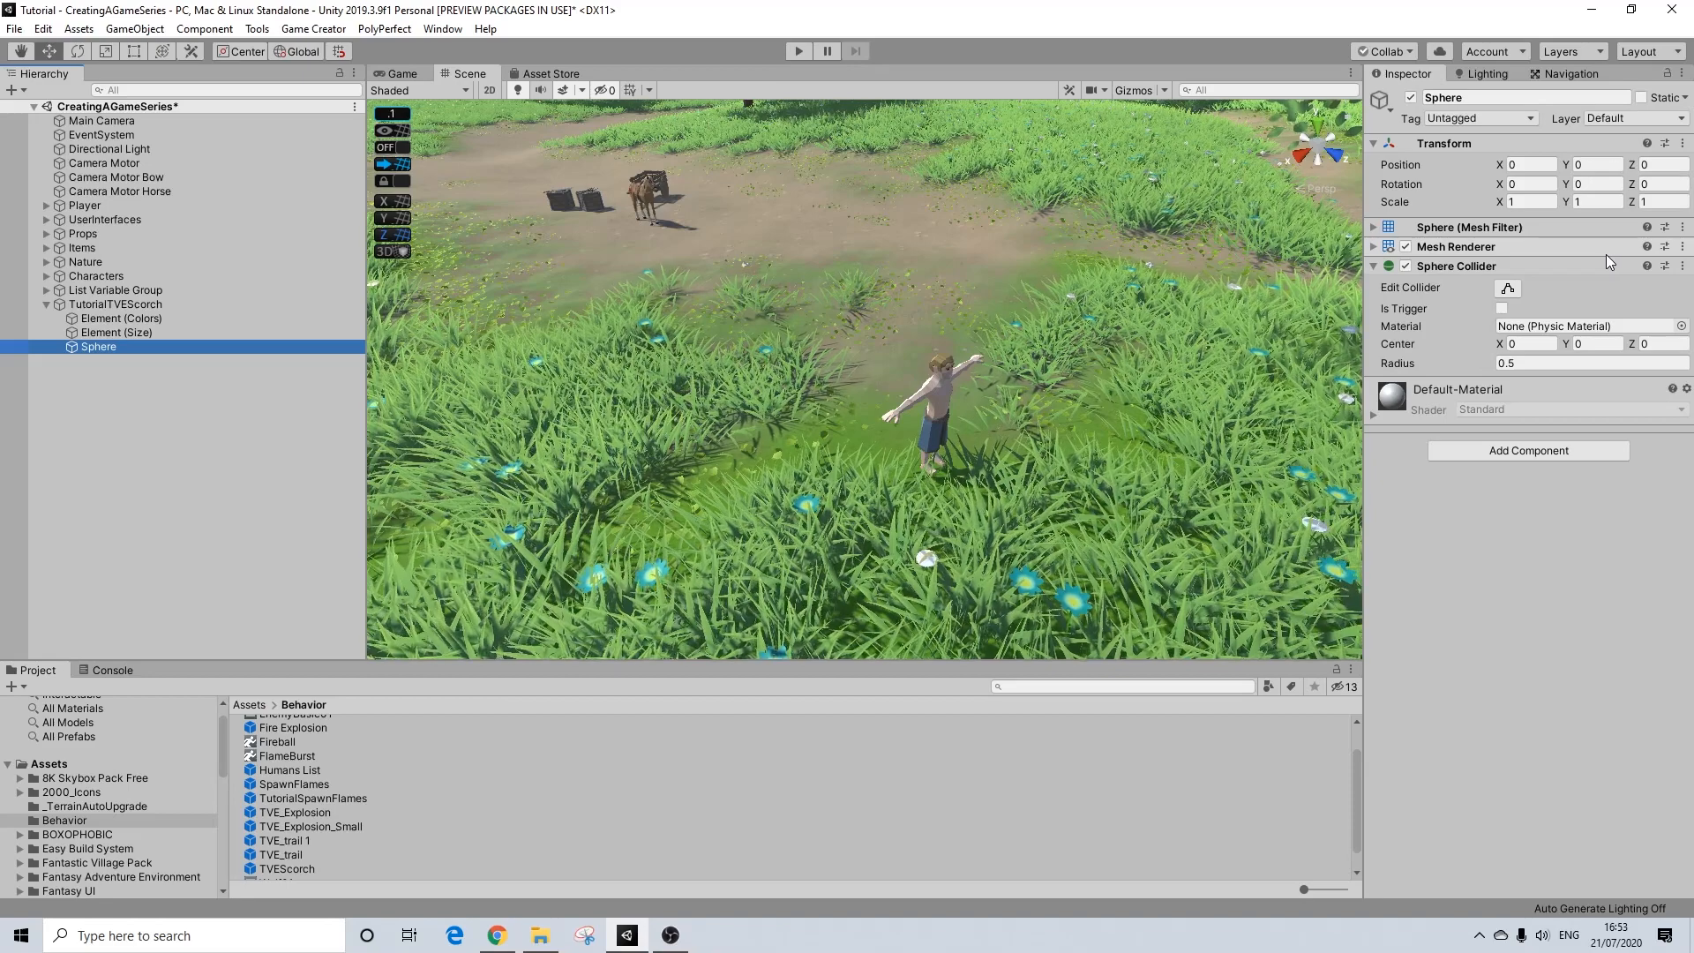
Step: Replace the sphere's Sphere Collider with a Capsule Collider and make it a trigger
left_click(1684, 267)
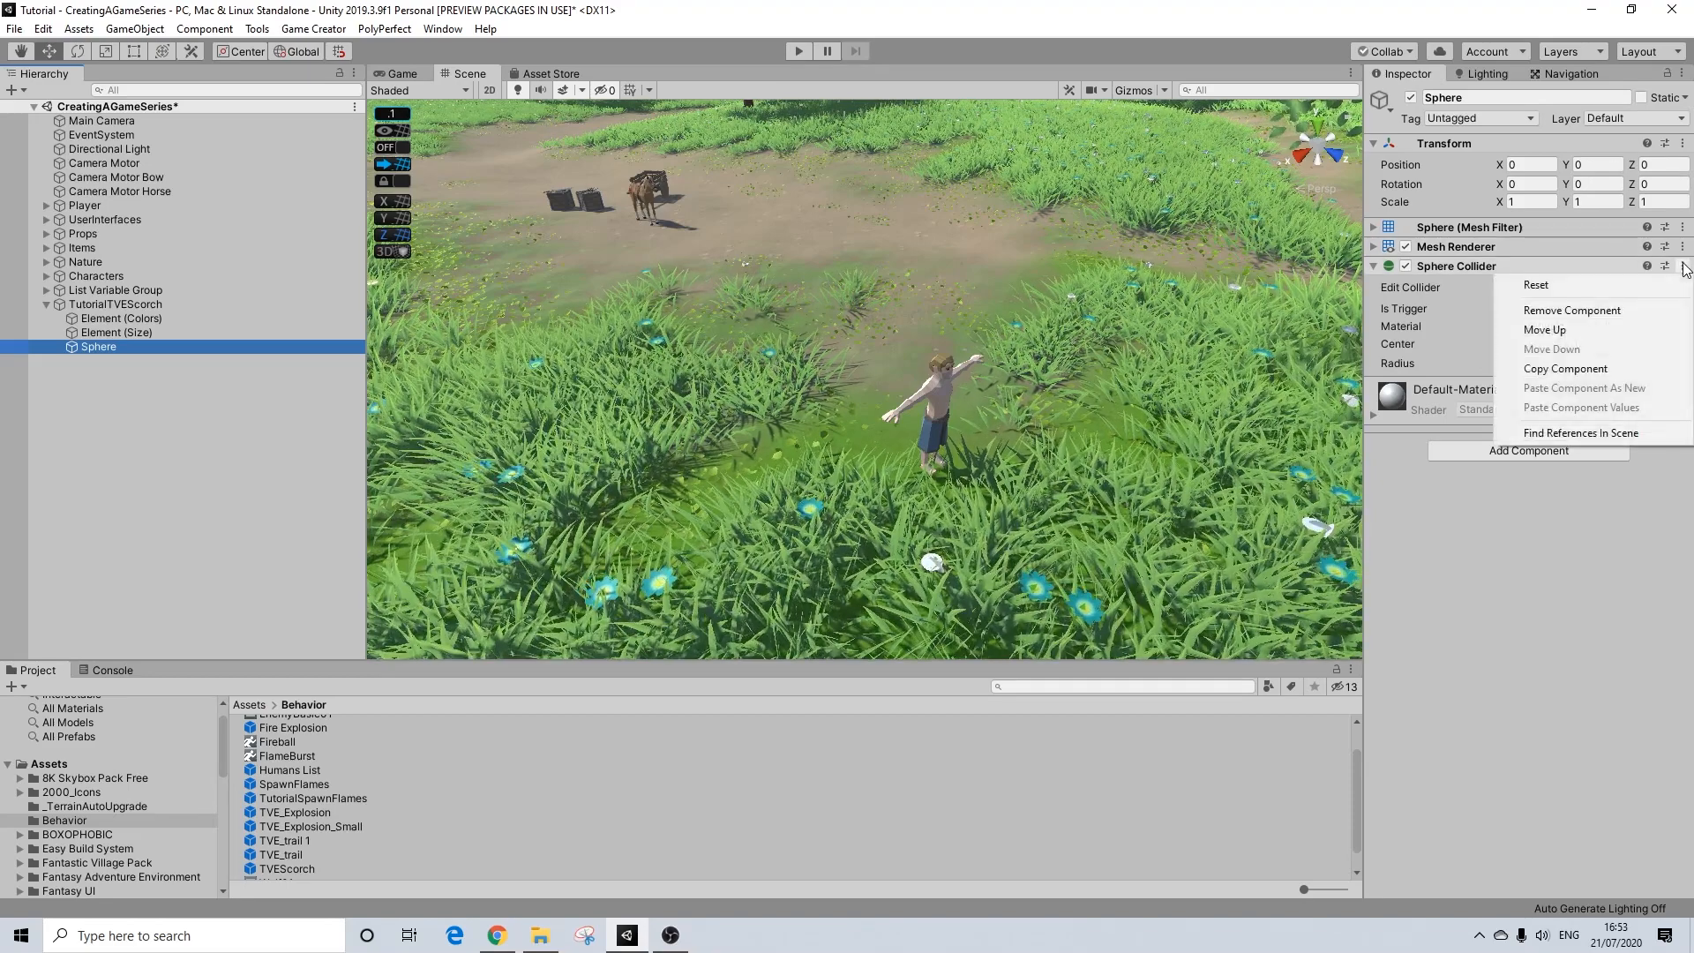
left_click(1573, 310)
left_click(1529, 329)
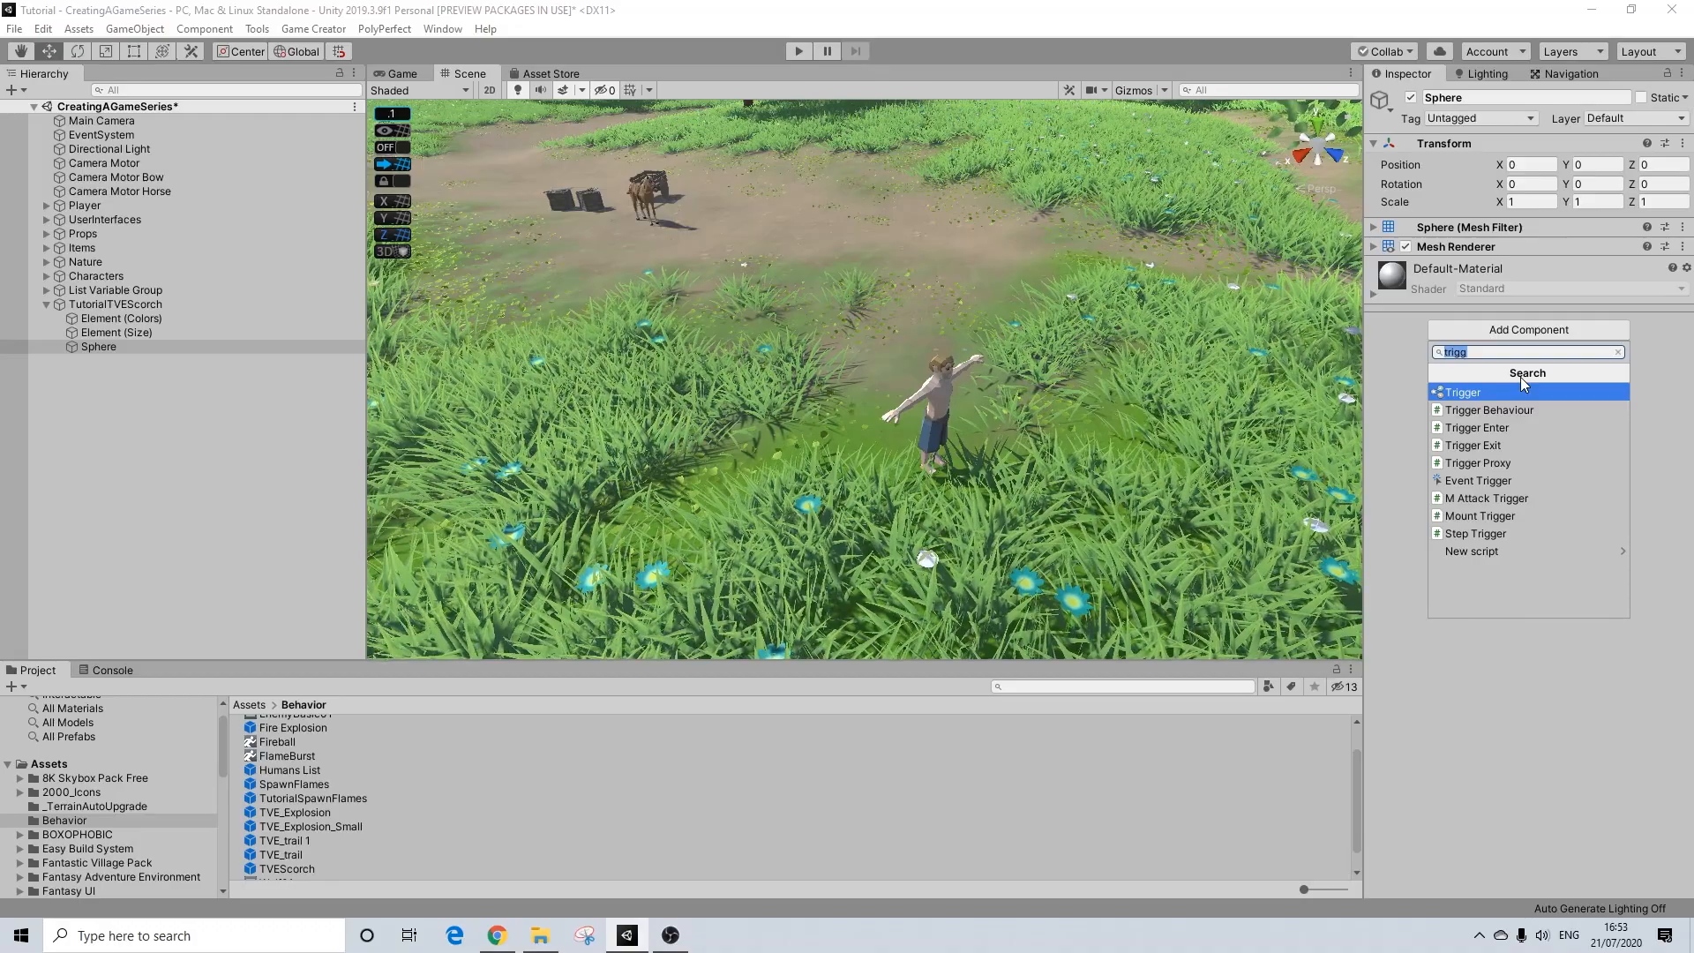
type("capsule")
key("Return")
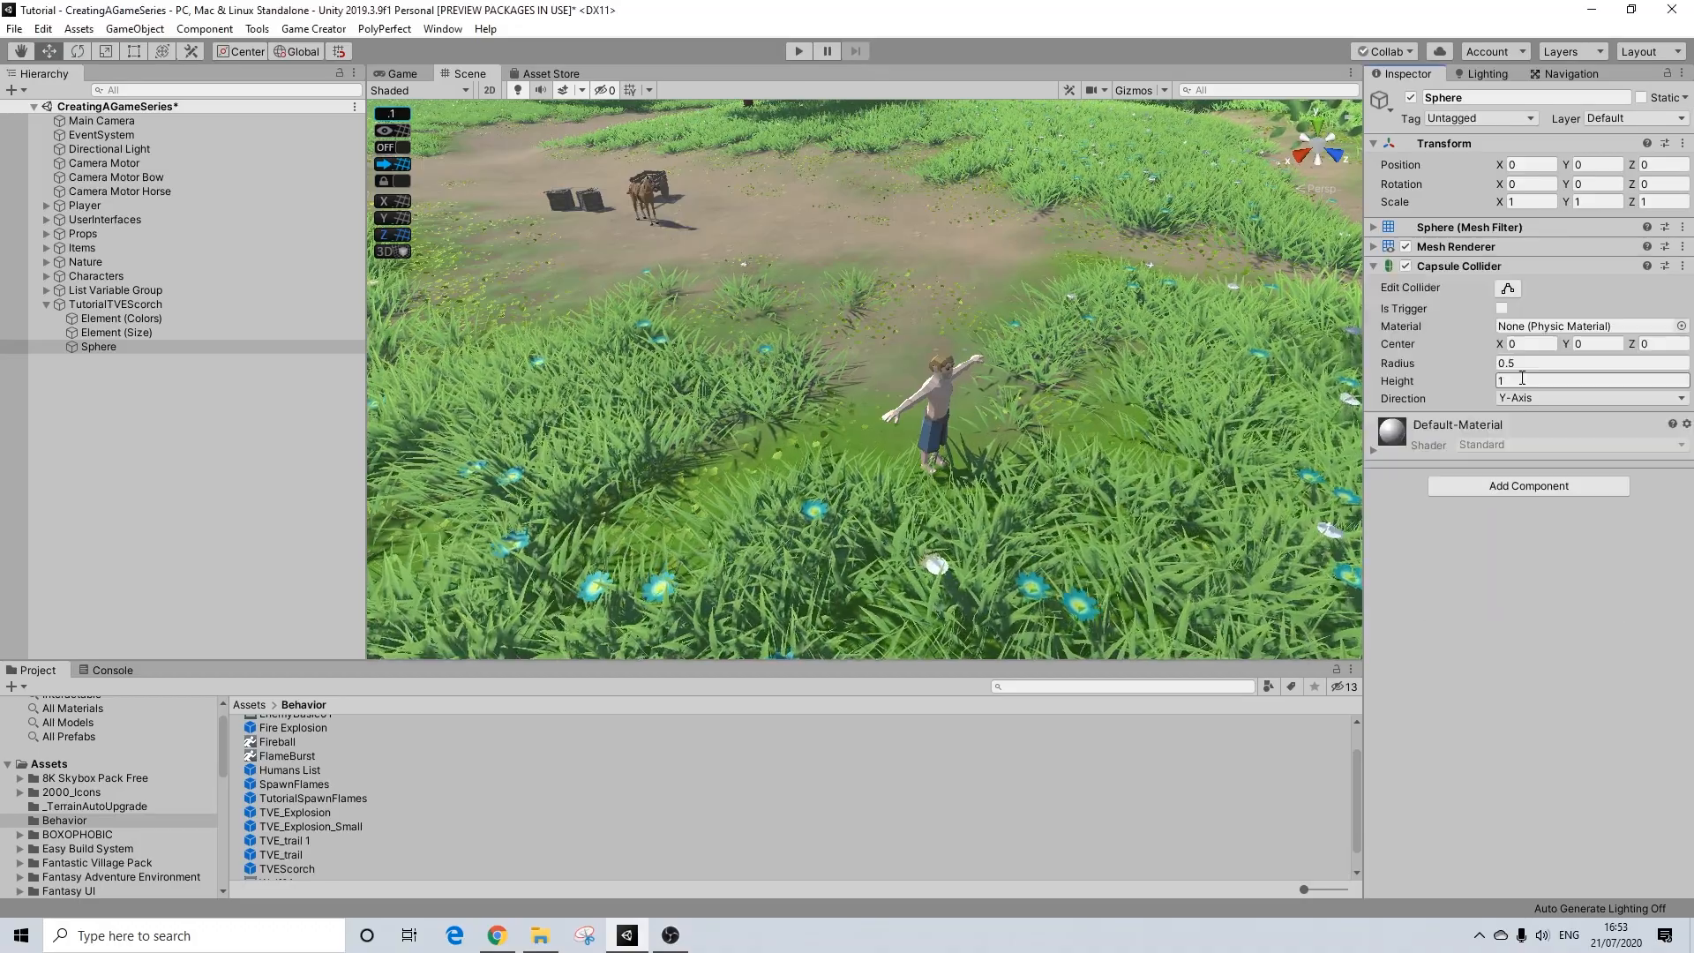
left_click(1503, 307)
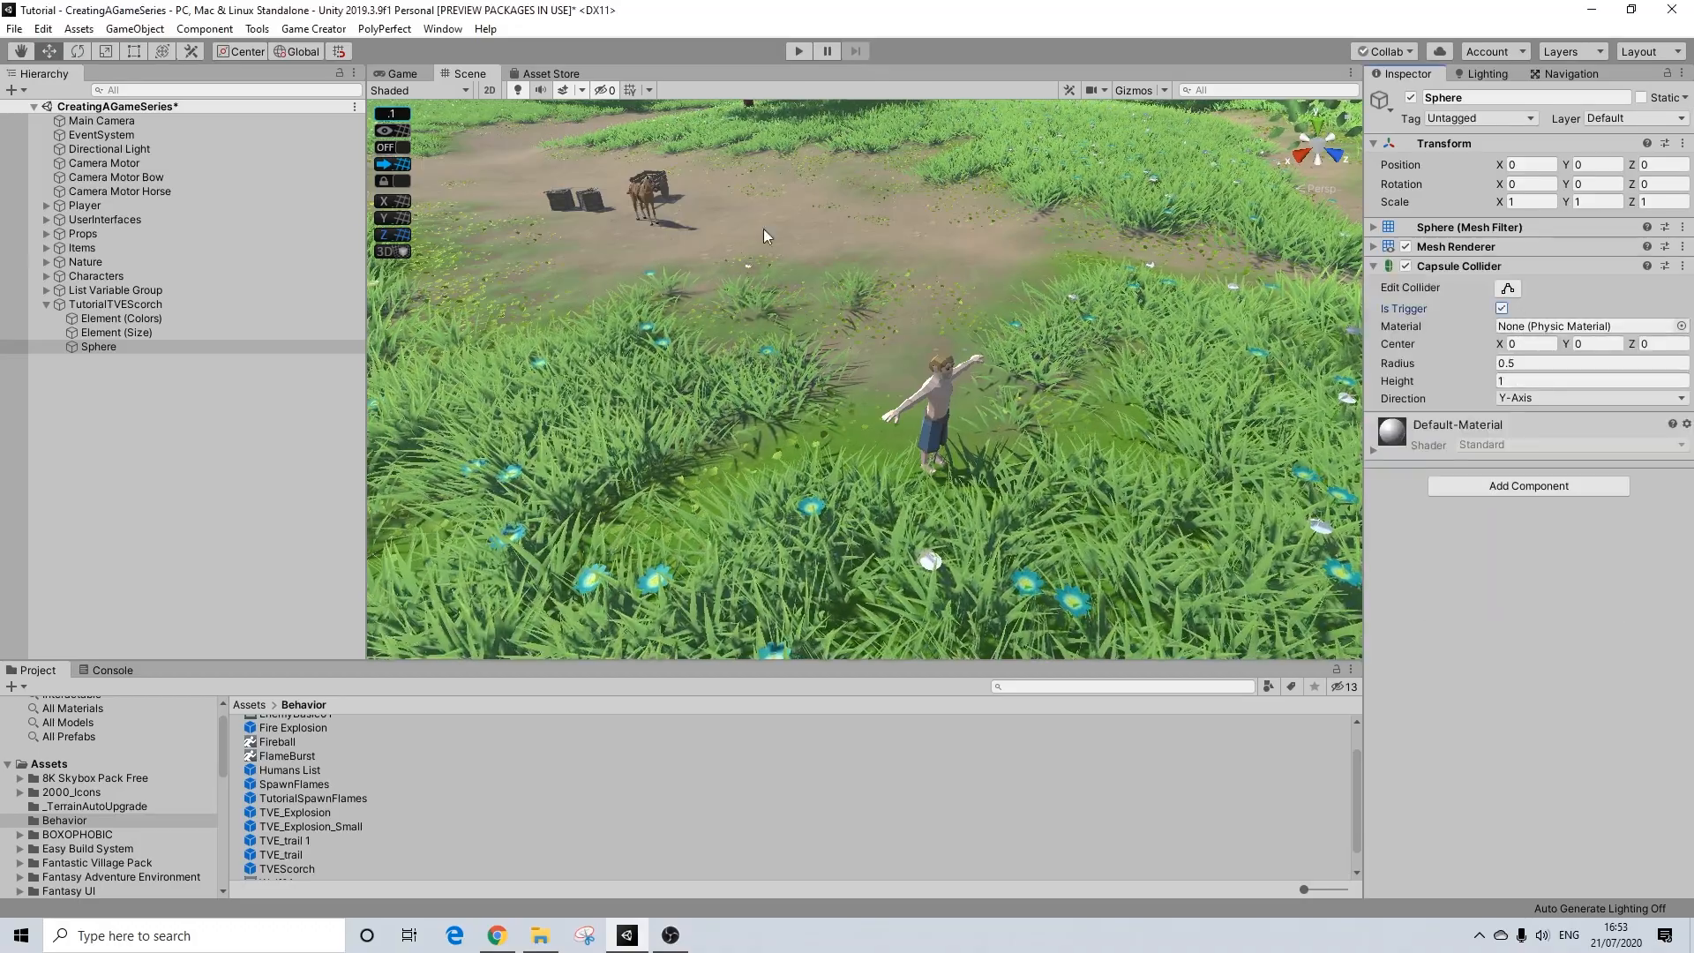
Step: Examine the stretched sphere and its collider in the scene from several angles, compared with its parent and the surrounding grass
key("f")
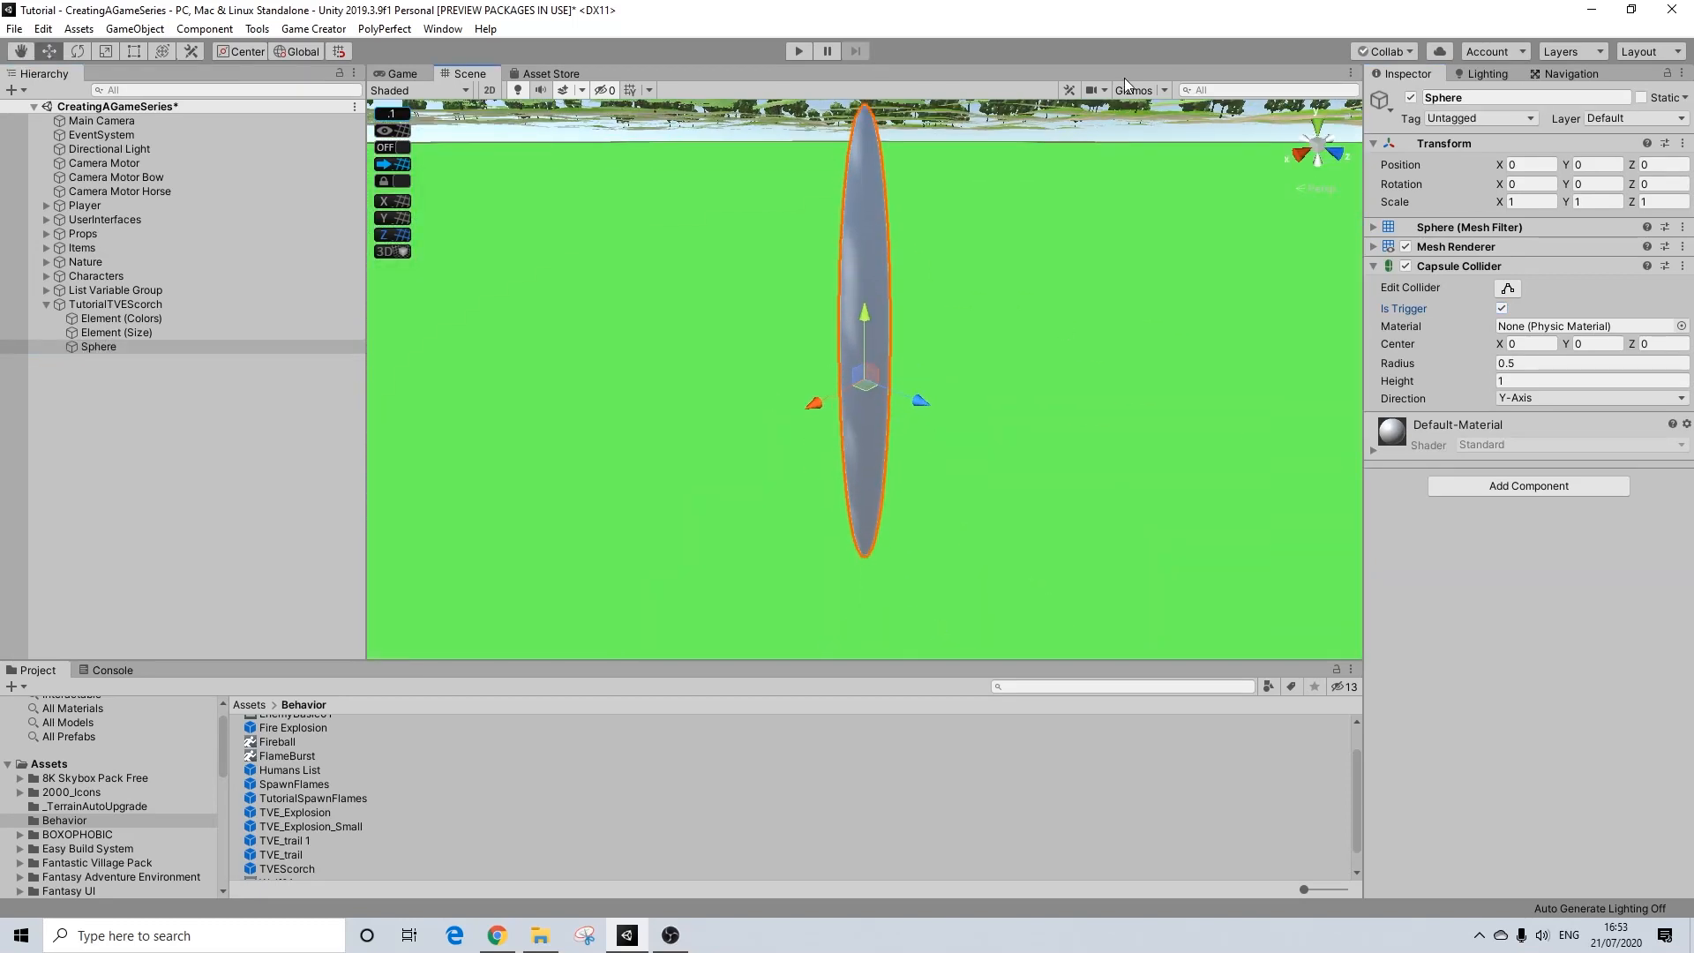
left_click_drag(821, 340, 949, 376, "alt")
left_click(171, 304)
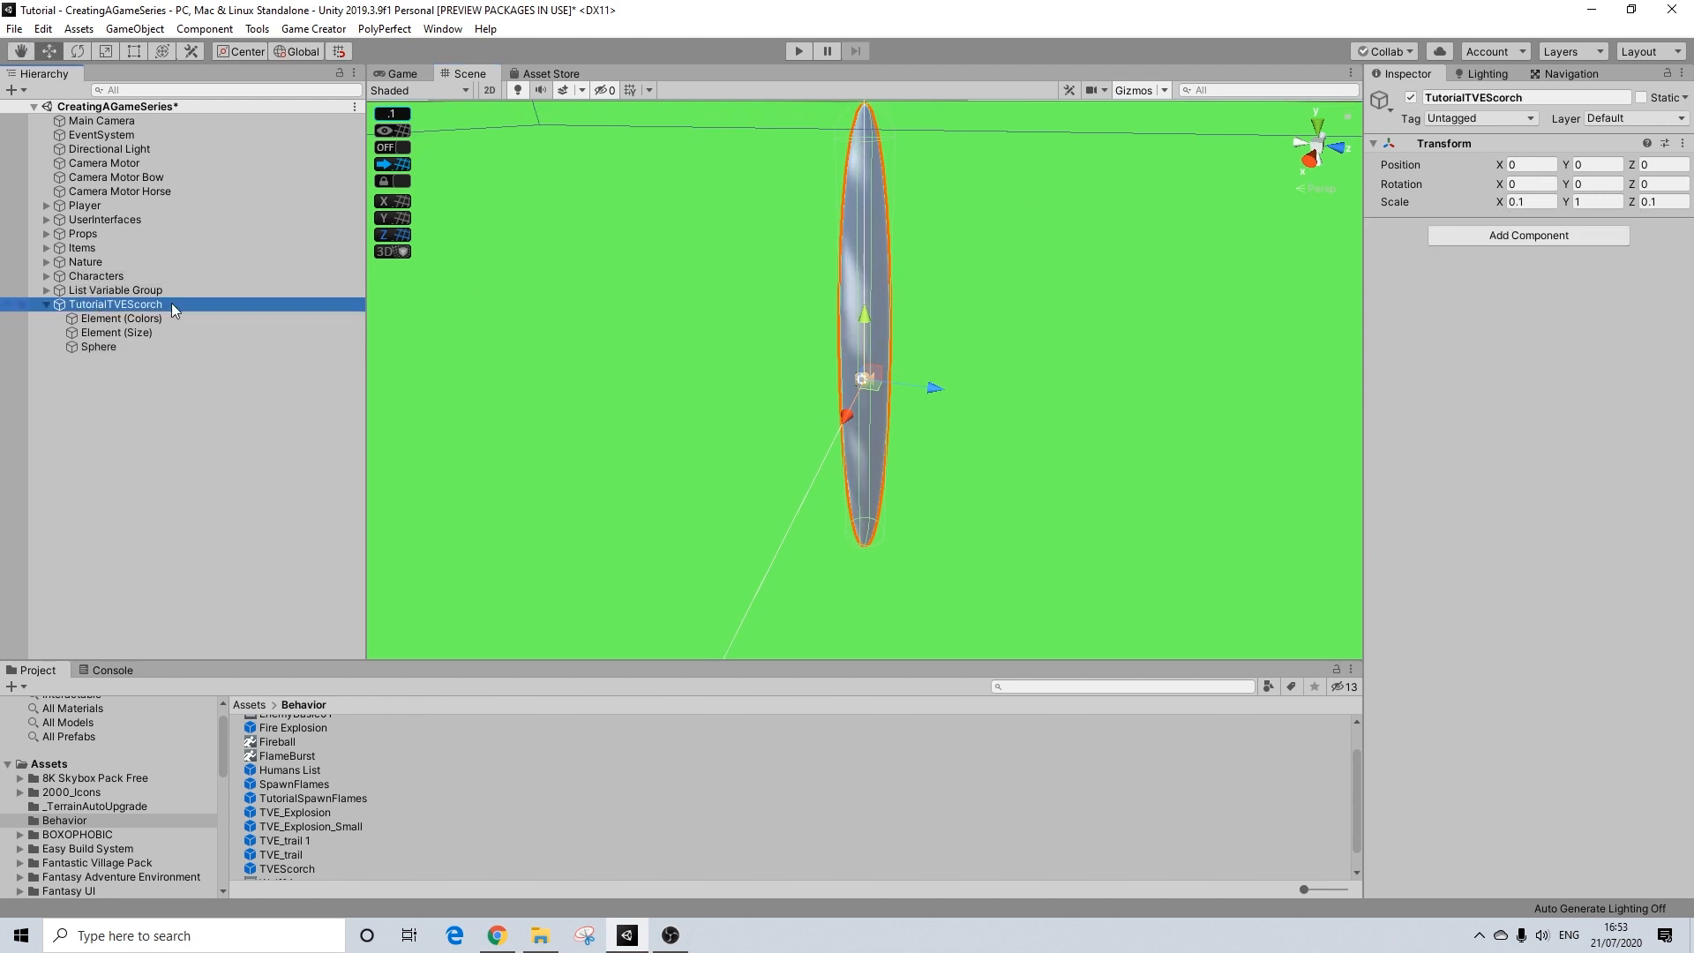
left_click_drag(1041, 247, 842, 443, "alt")
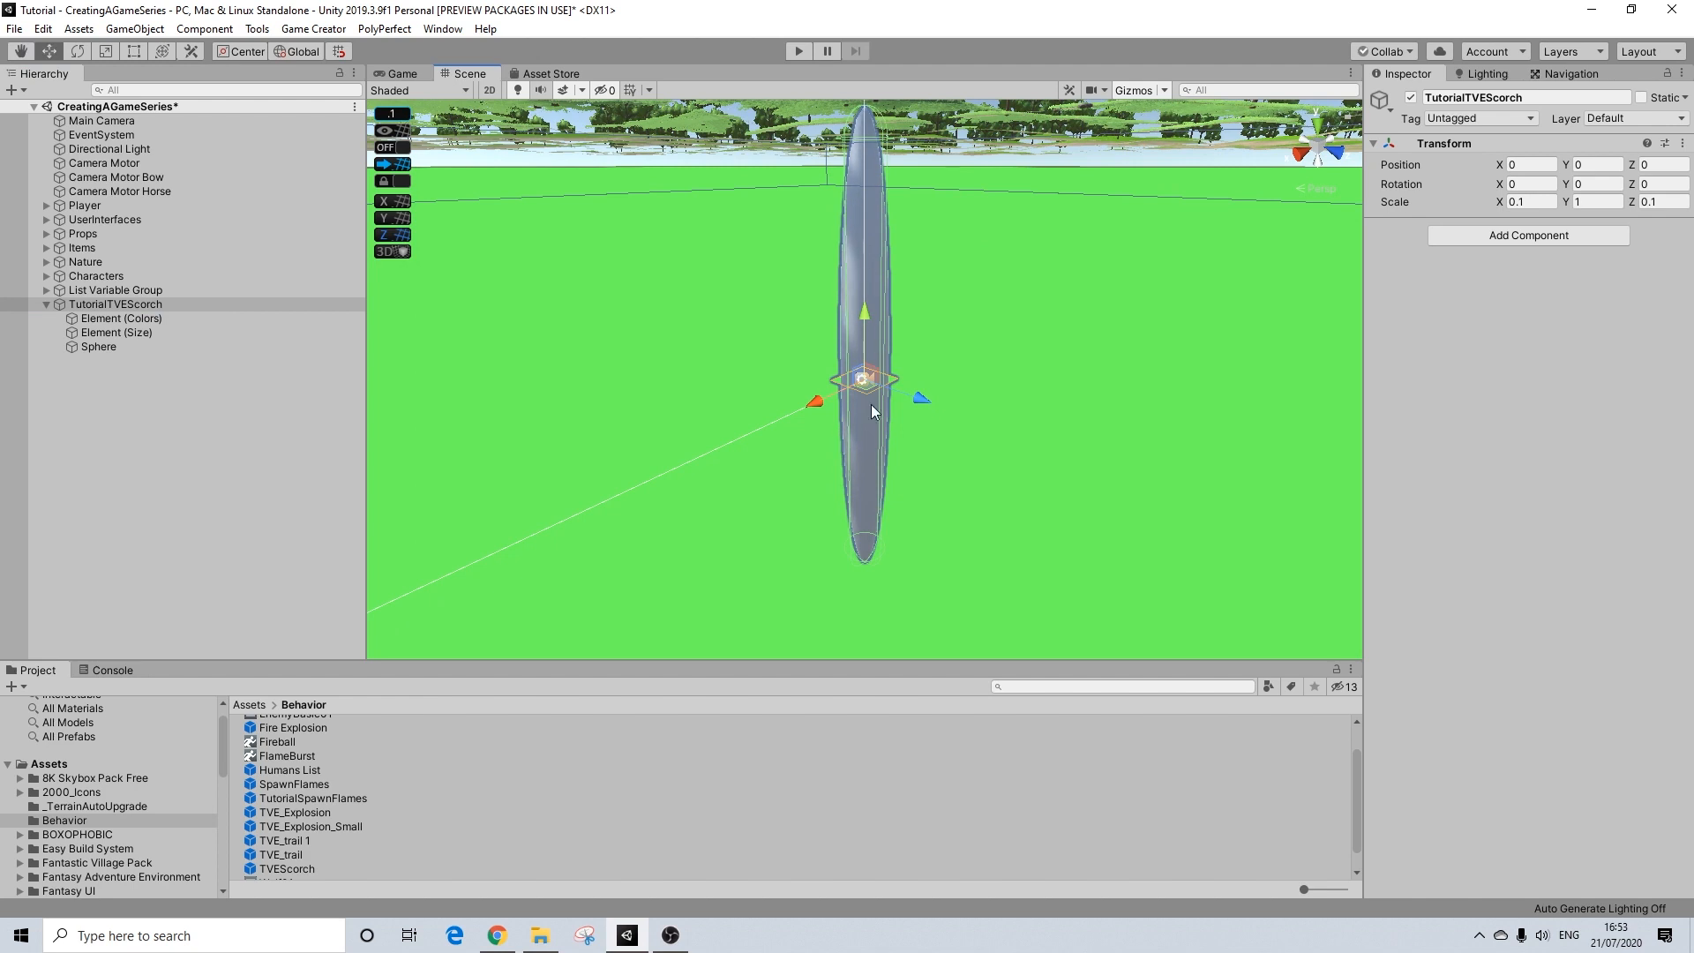
left_click(125, 332)
left_click(118, 346)
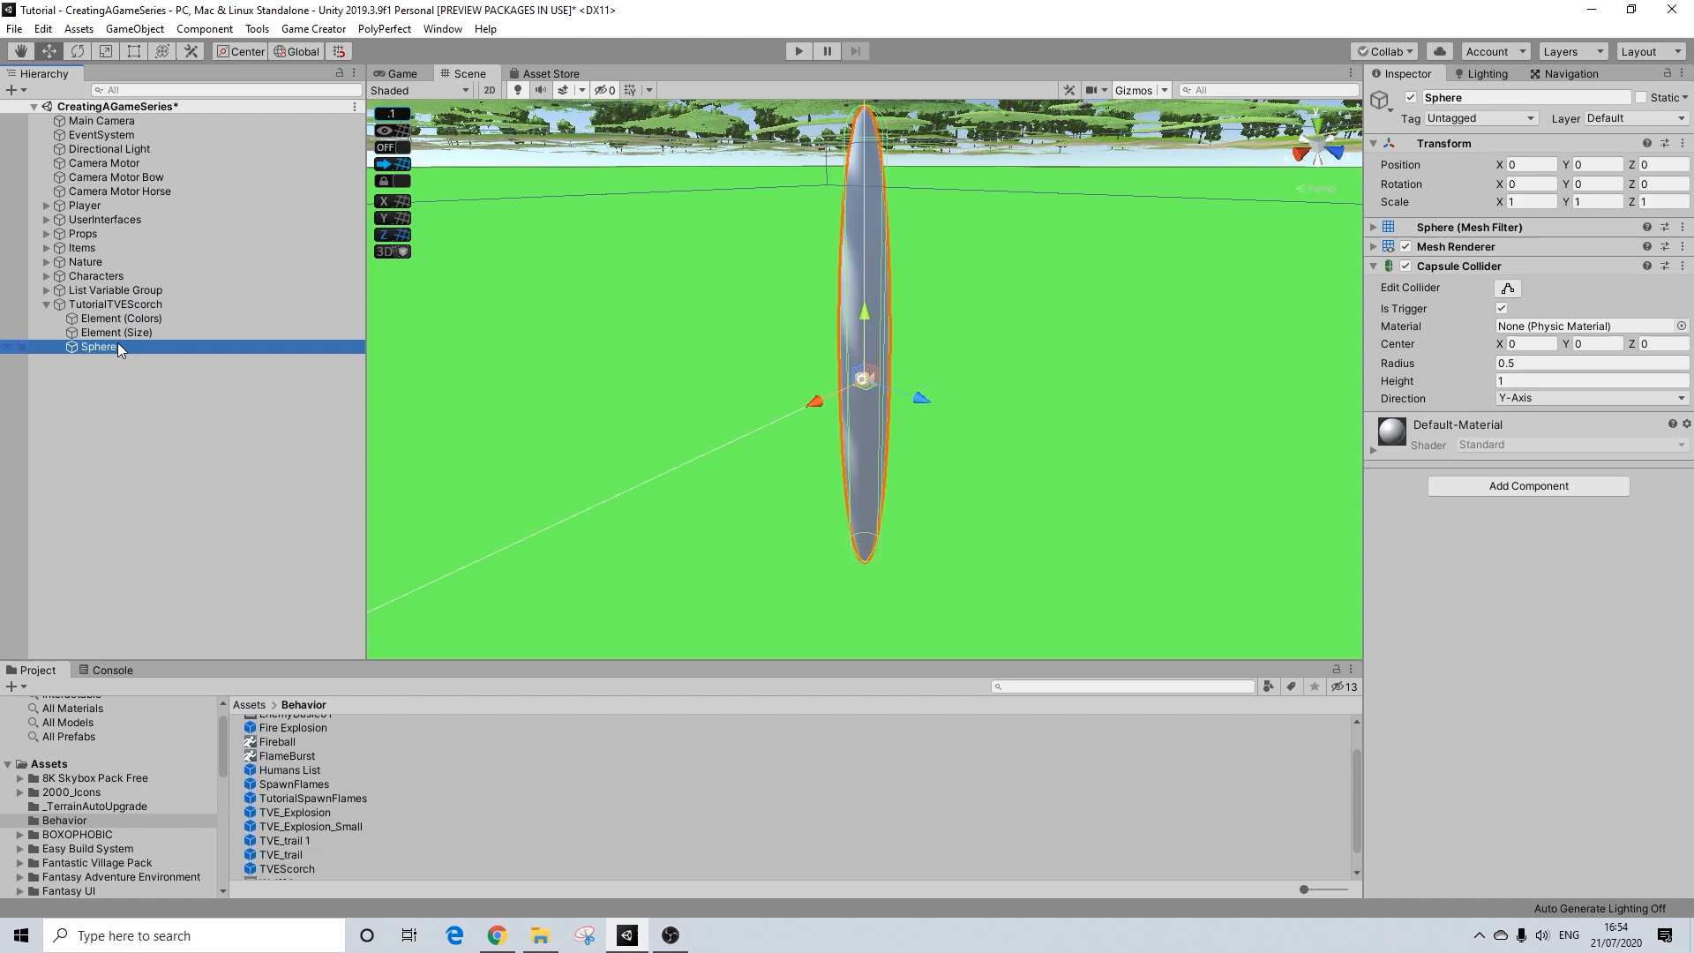
middle_click_drag(980, 200, 891, 677)
scroll(956, 366, "down", 15)
scroll(771, 479, "down", 4)
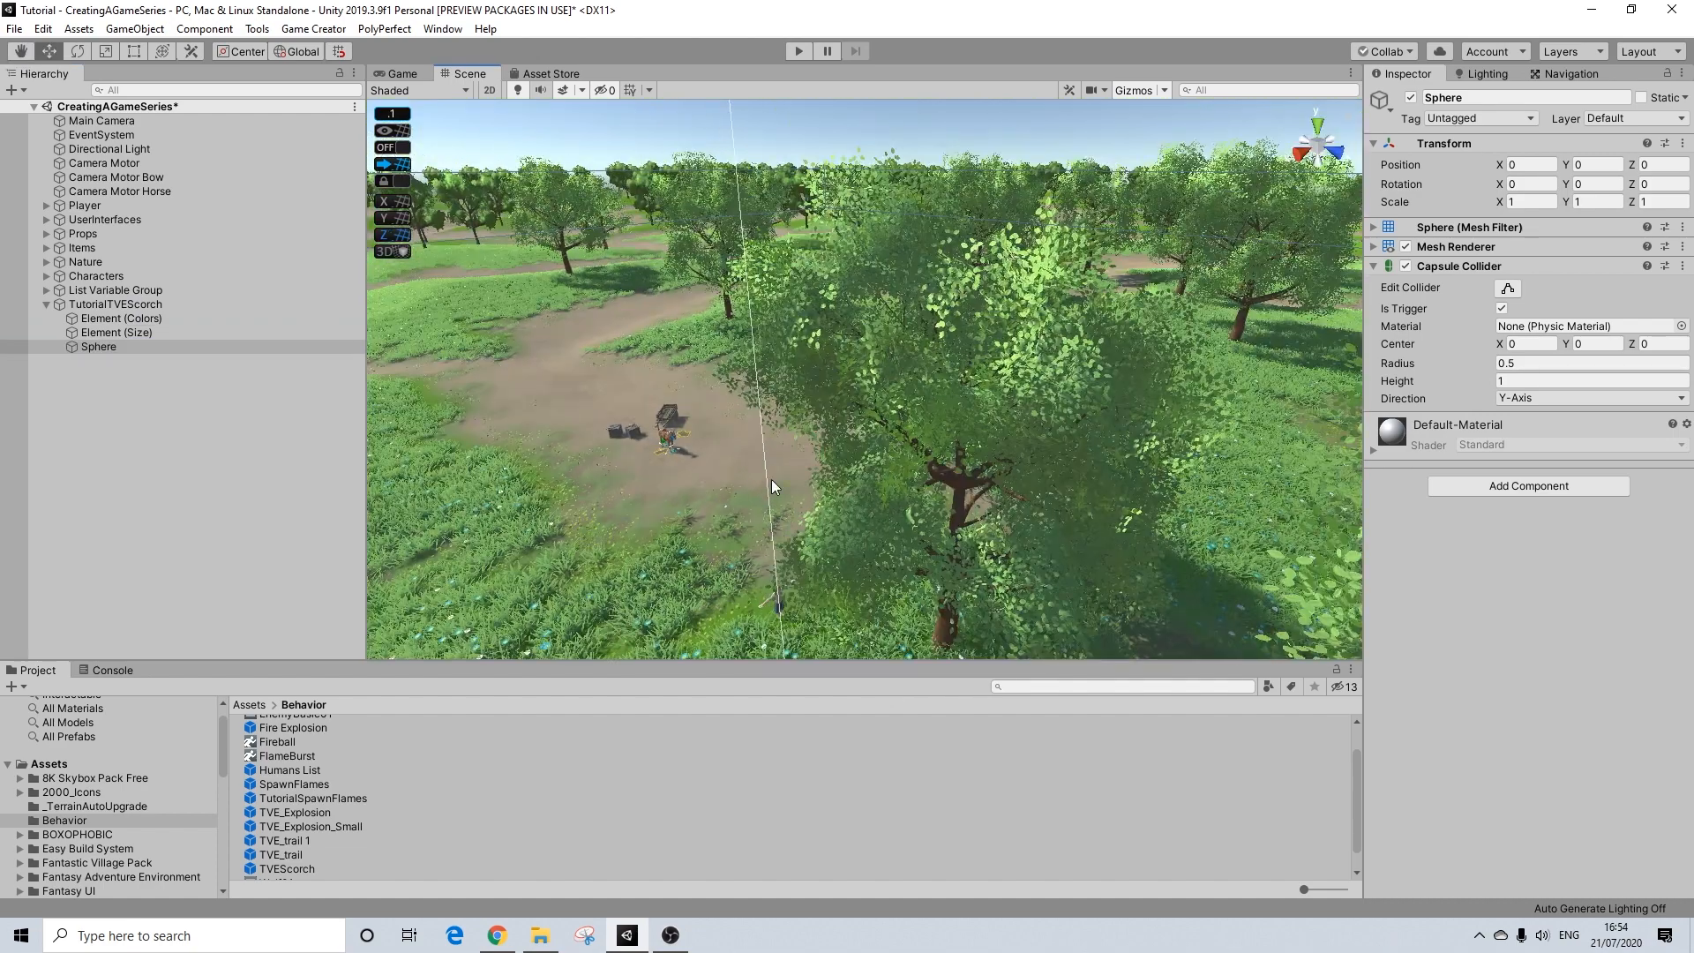
middle_click_drag(772, 479, 944, 378)
scroll(1059, 415, "up", 4)
middle_click_drag(1142, 442, 971, 358)
scroll(980, 366, "up", 4)
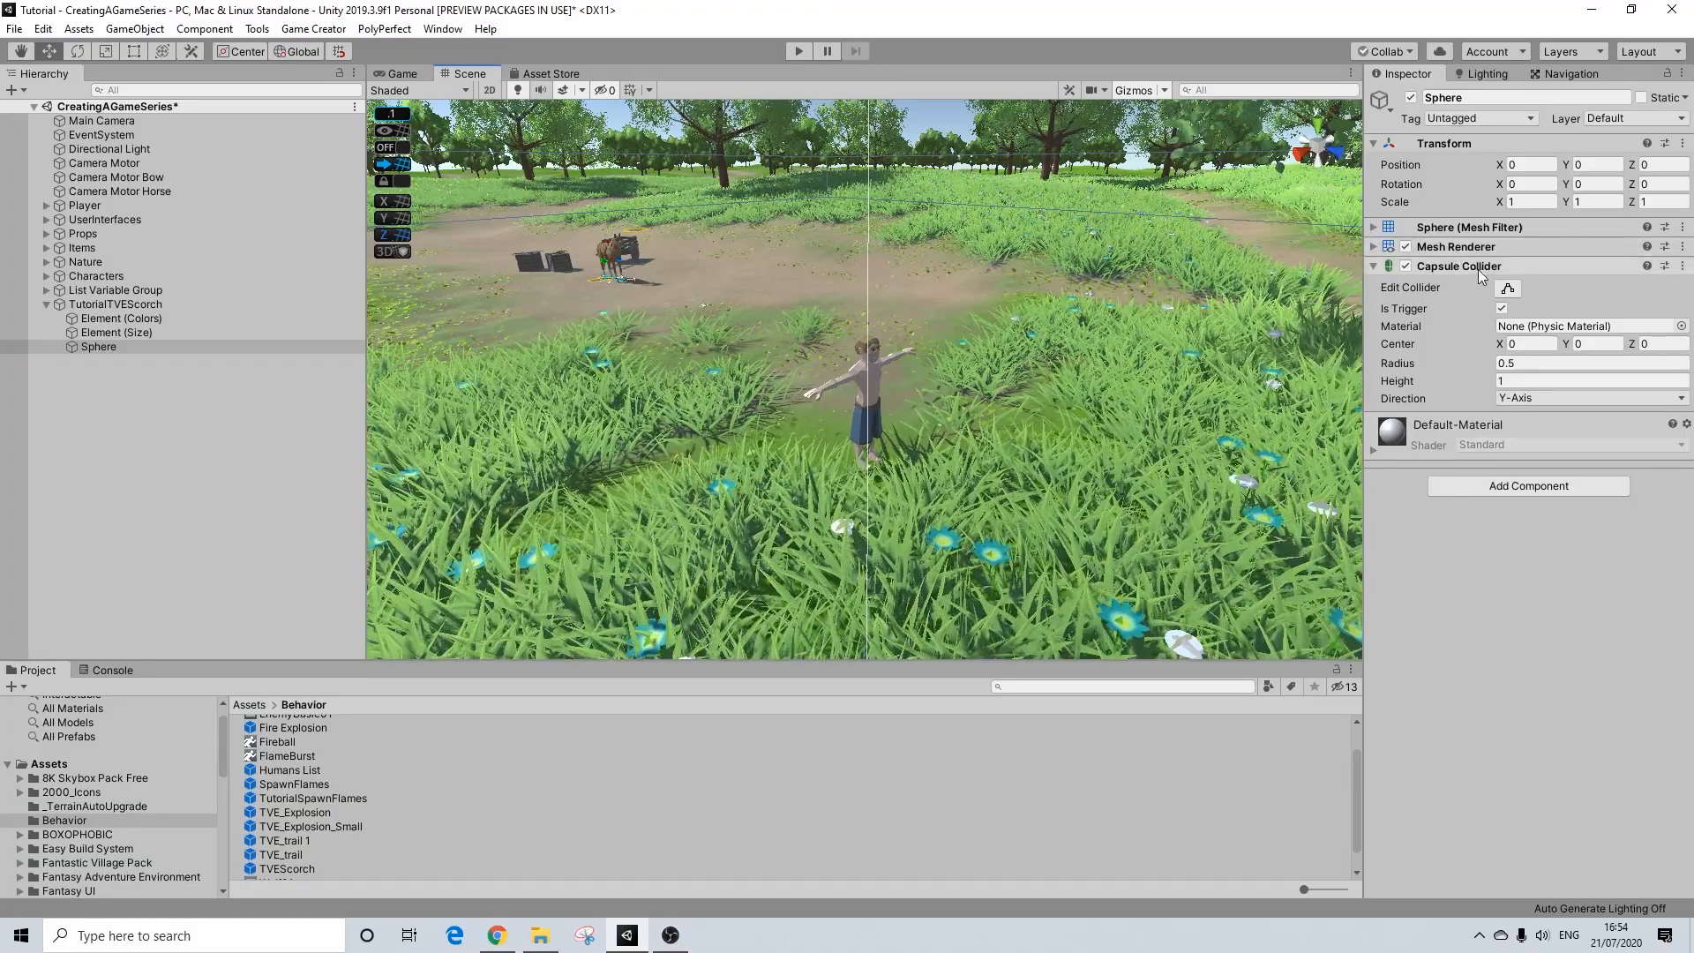
Step: Remove the Mesh Renderer and Mesh Filter components from the sphere
left_click(1683, 246)
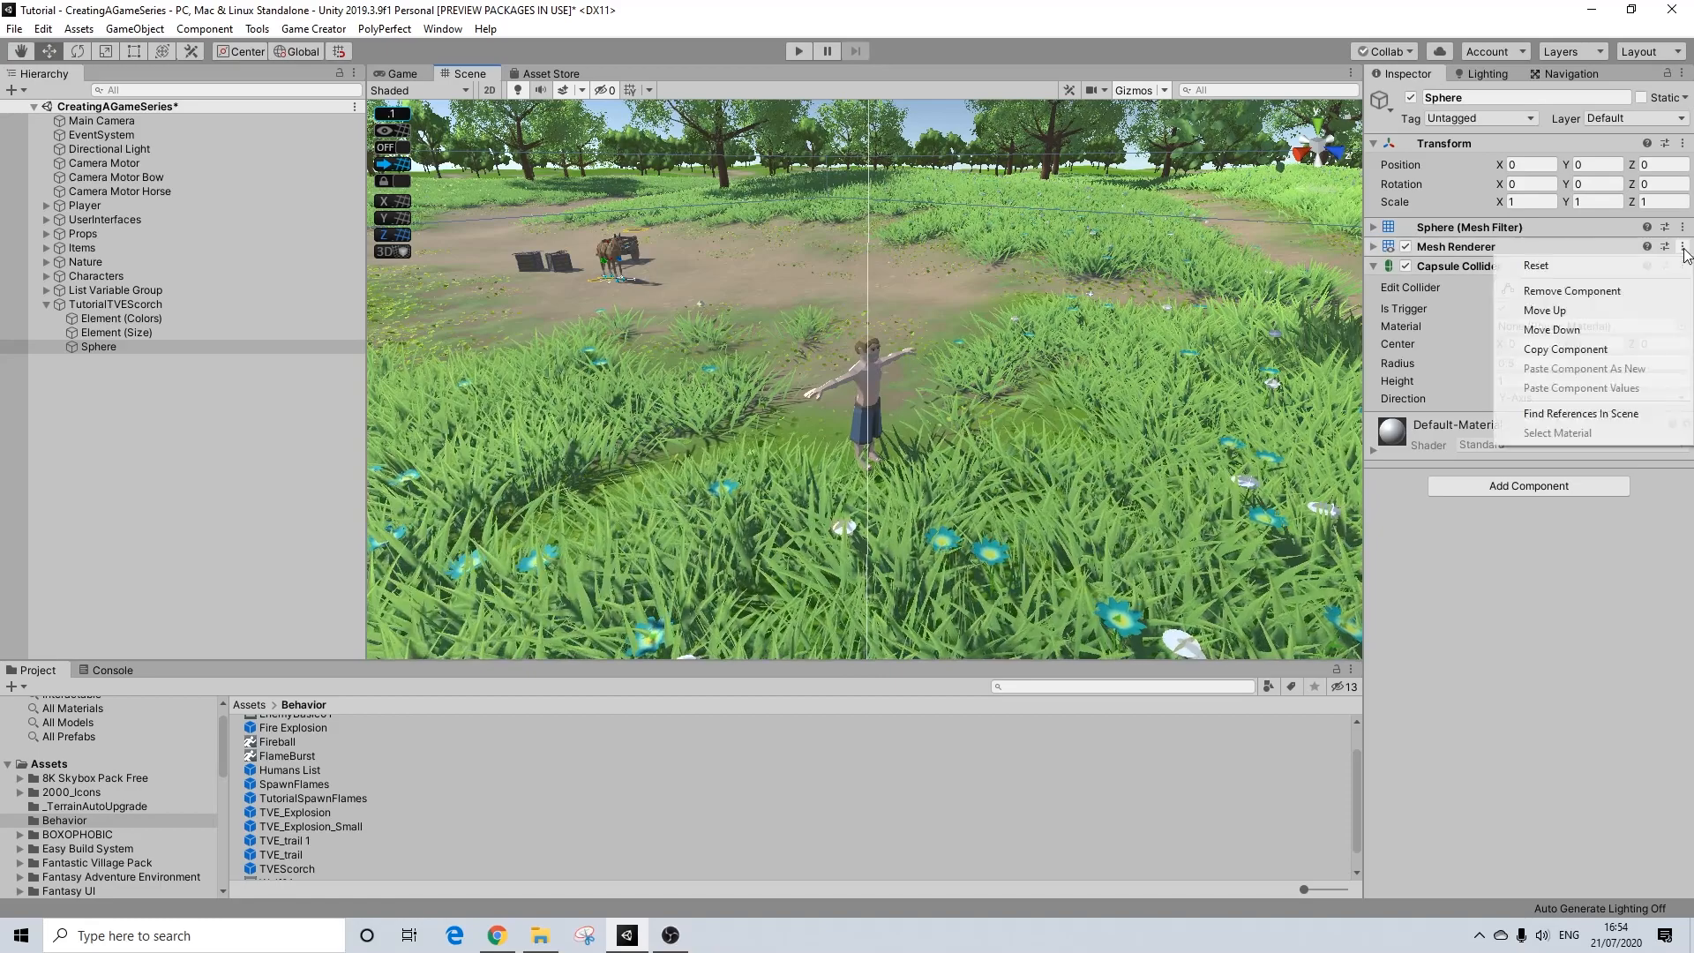
left_click(1544, 291)
left_click(1683, 226)
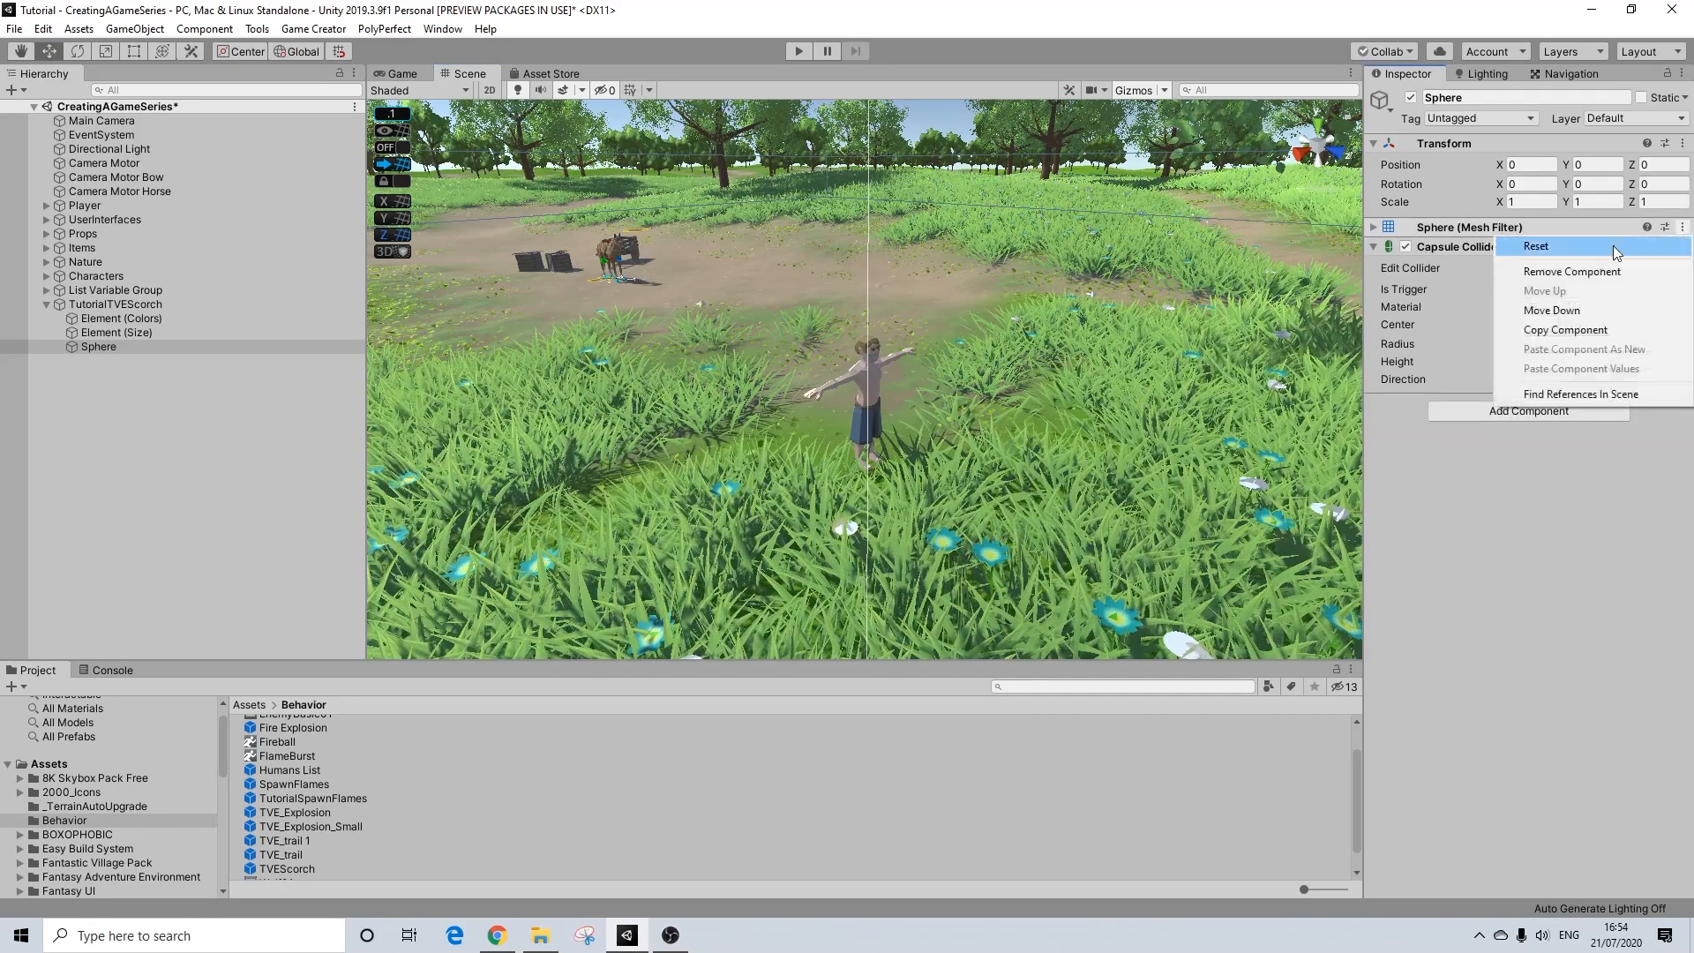
left_click(1562, 267)
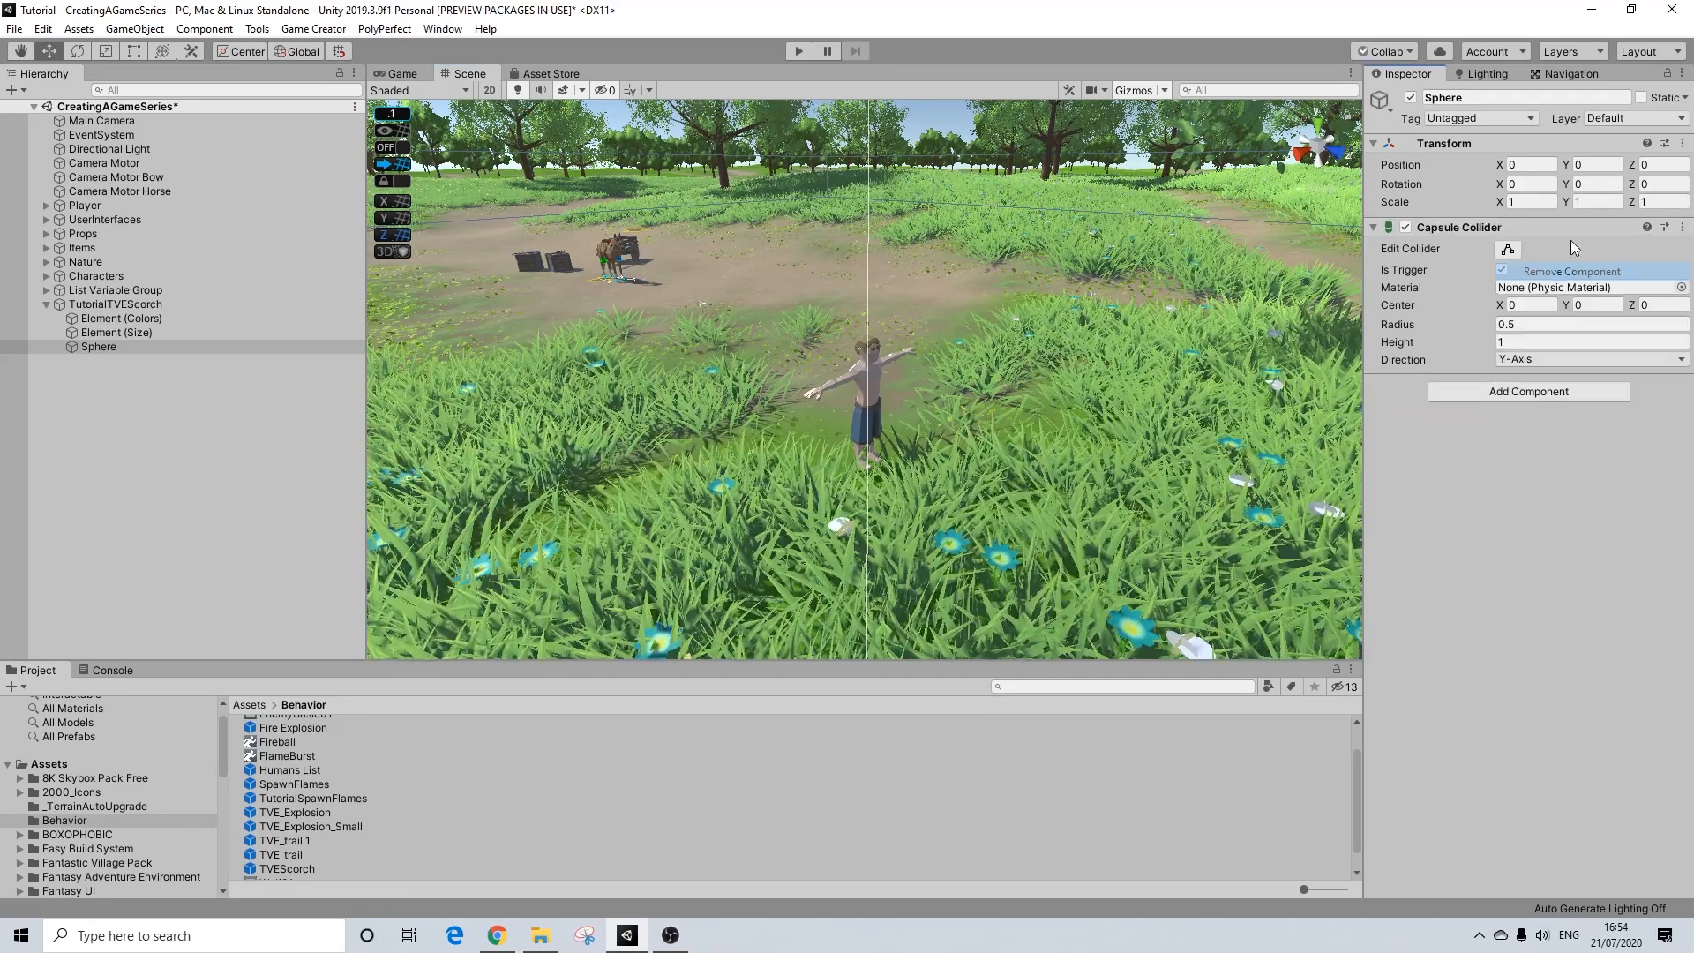
Step: Assign the Spell tag to the sphere
left_click(1468, 118)
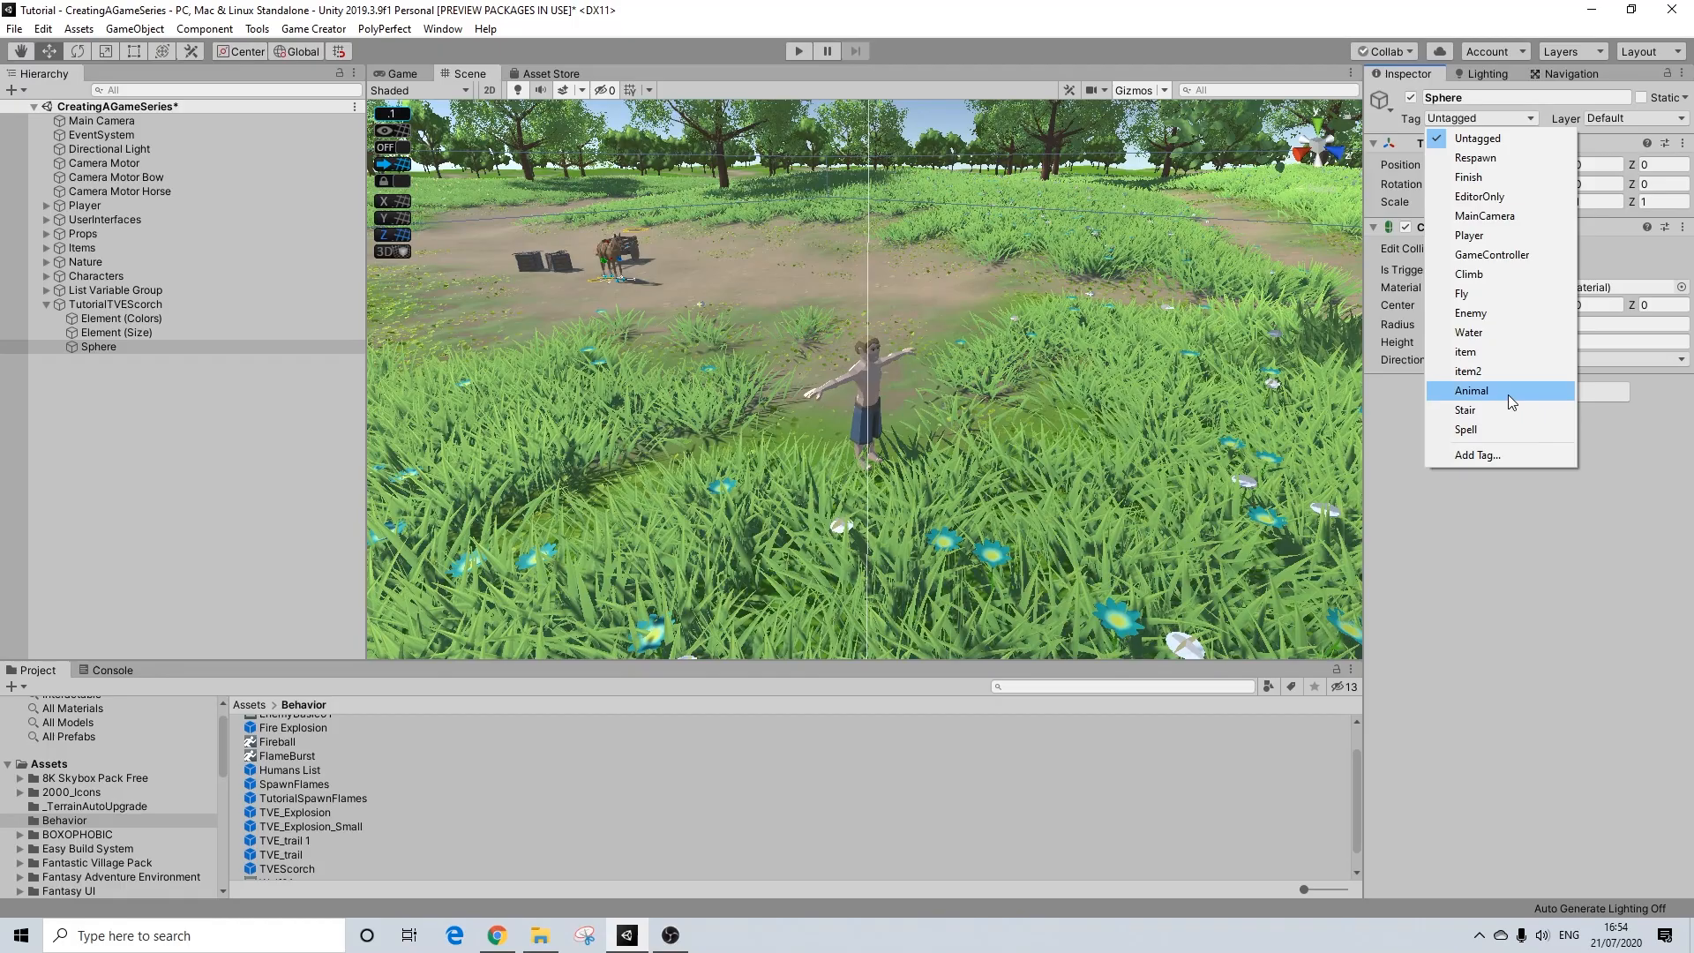
left_click(1475, 430)
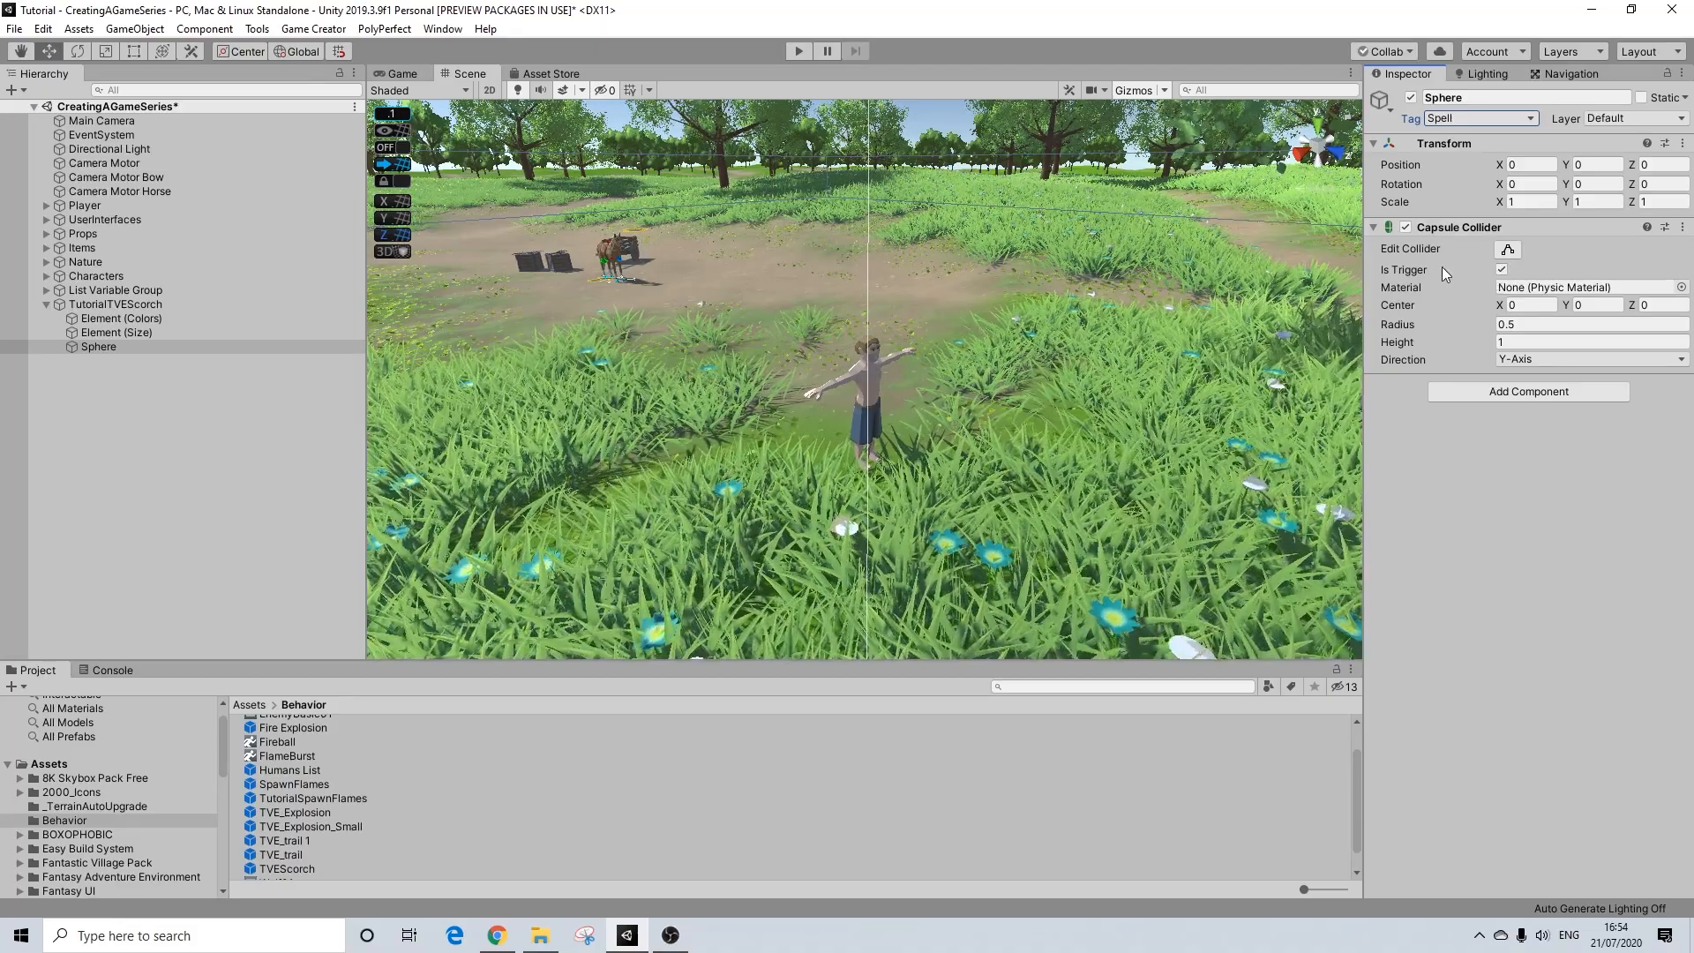
key("alt")
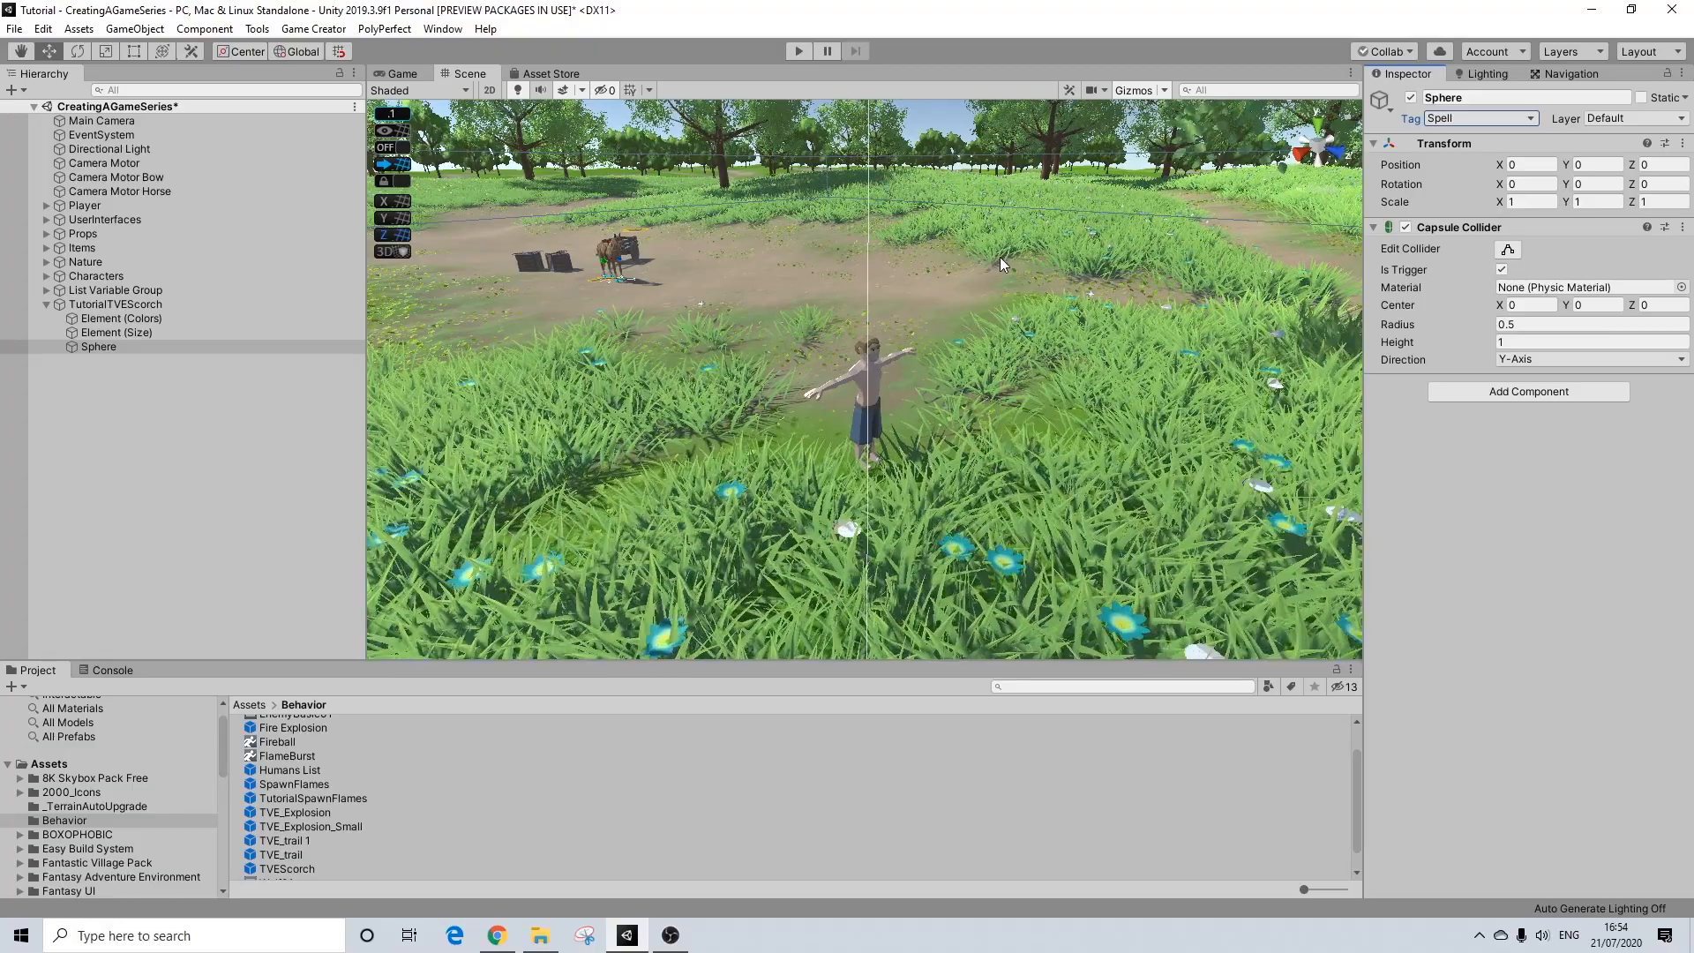
mouse_move(999, 258)
left_mouse_down("alt")
mouse_move(1022, 270)
mouse_move(992, 290)
left_mouse_up("alt")
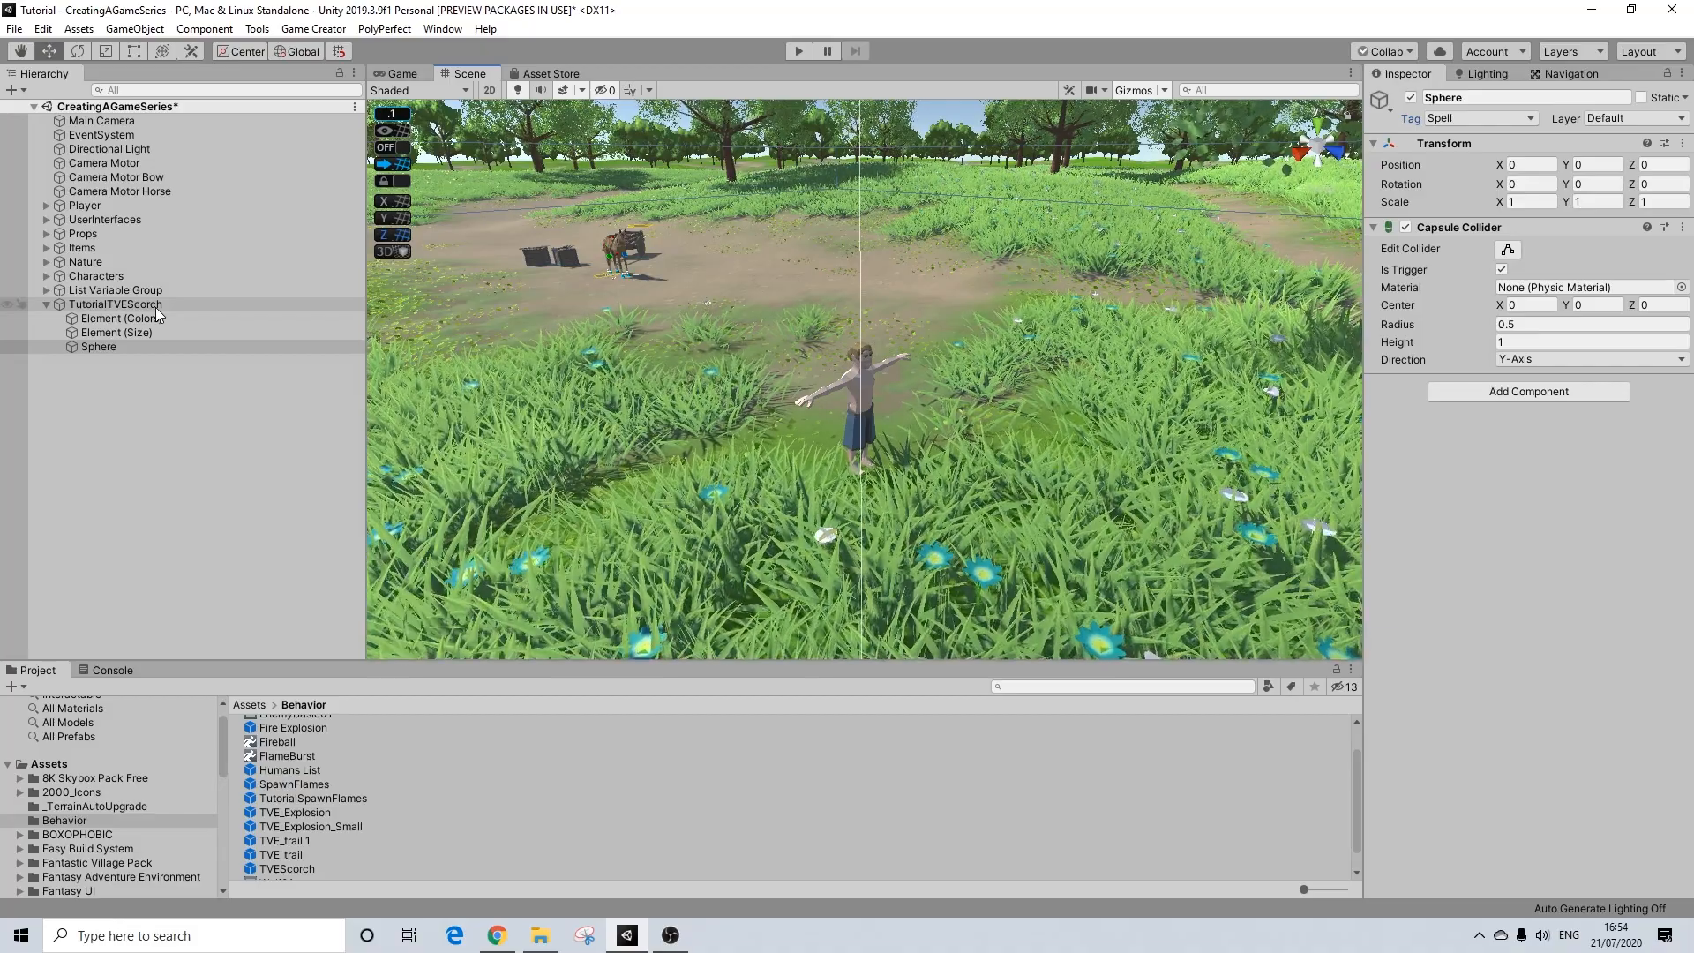
Step: Set the Y position of both the Colors and Size elements to -4
left_click(147, 319)
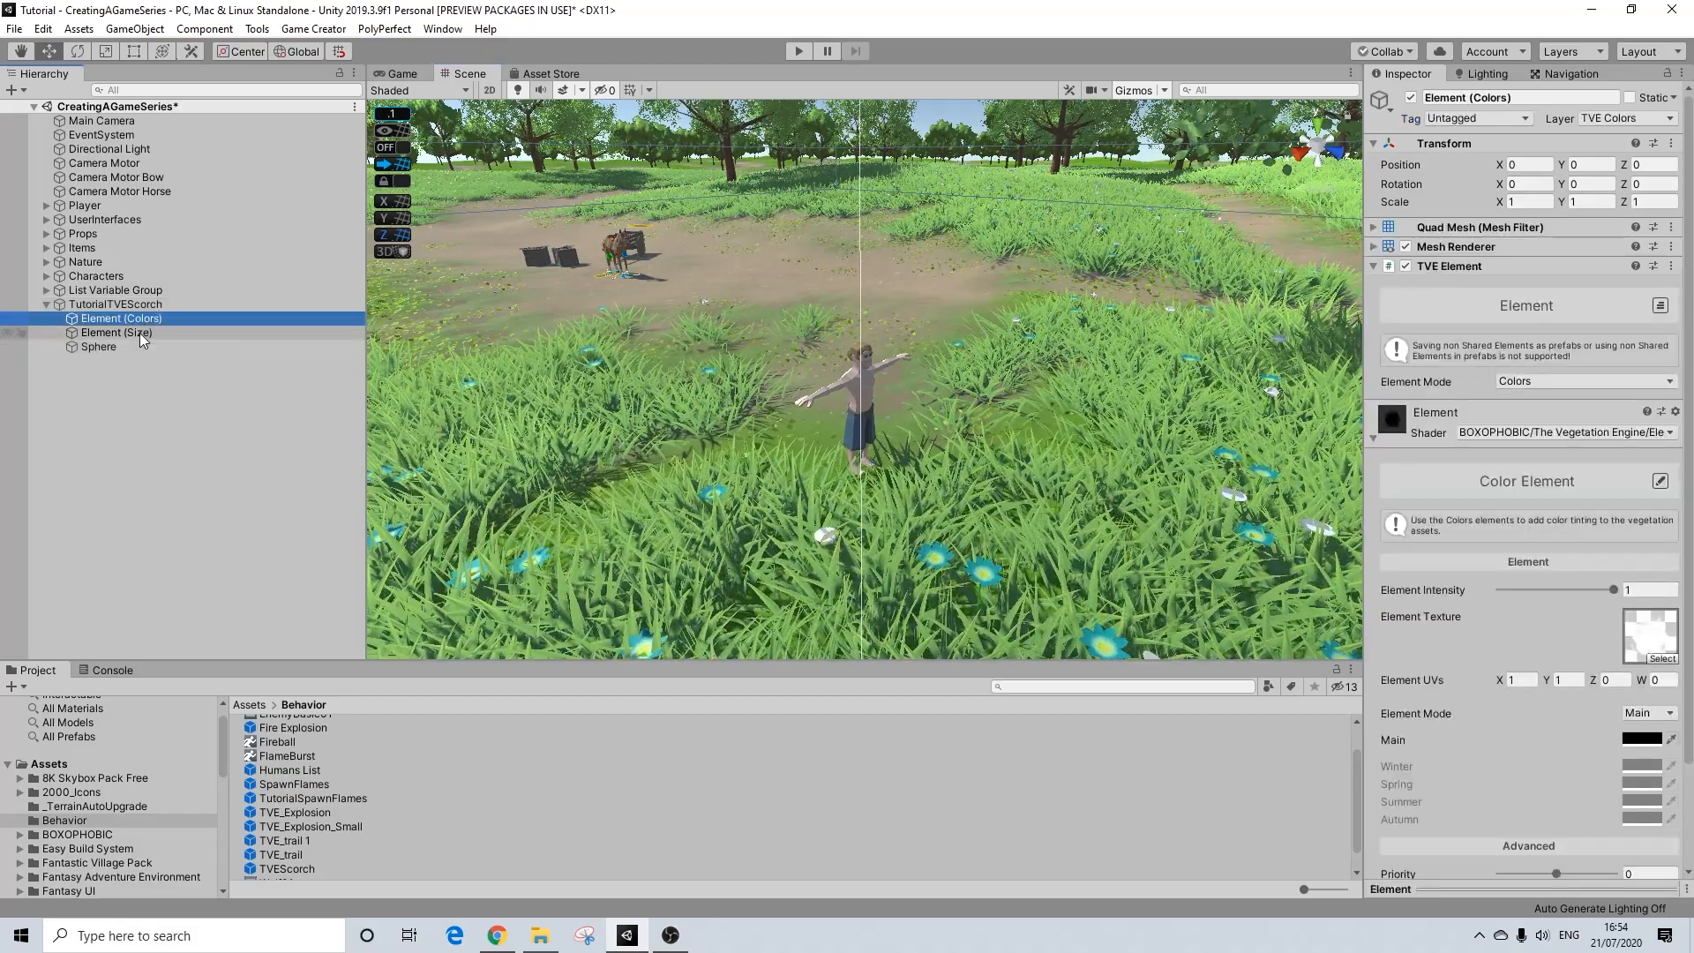
left_click(142, 334, "ctrl")
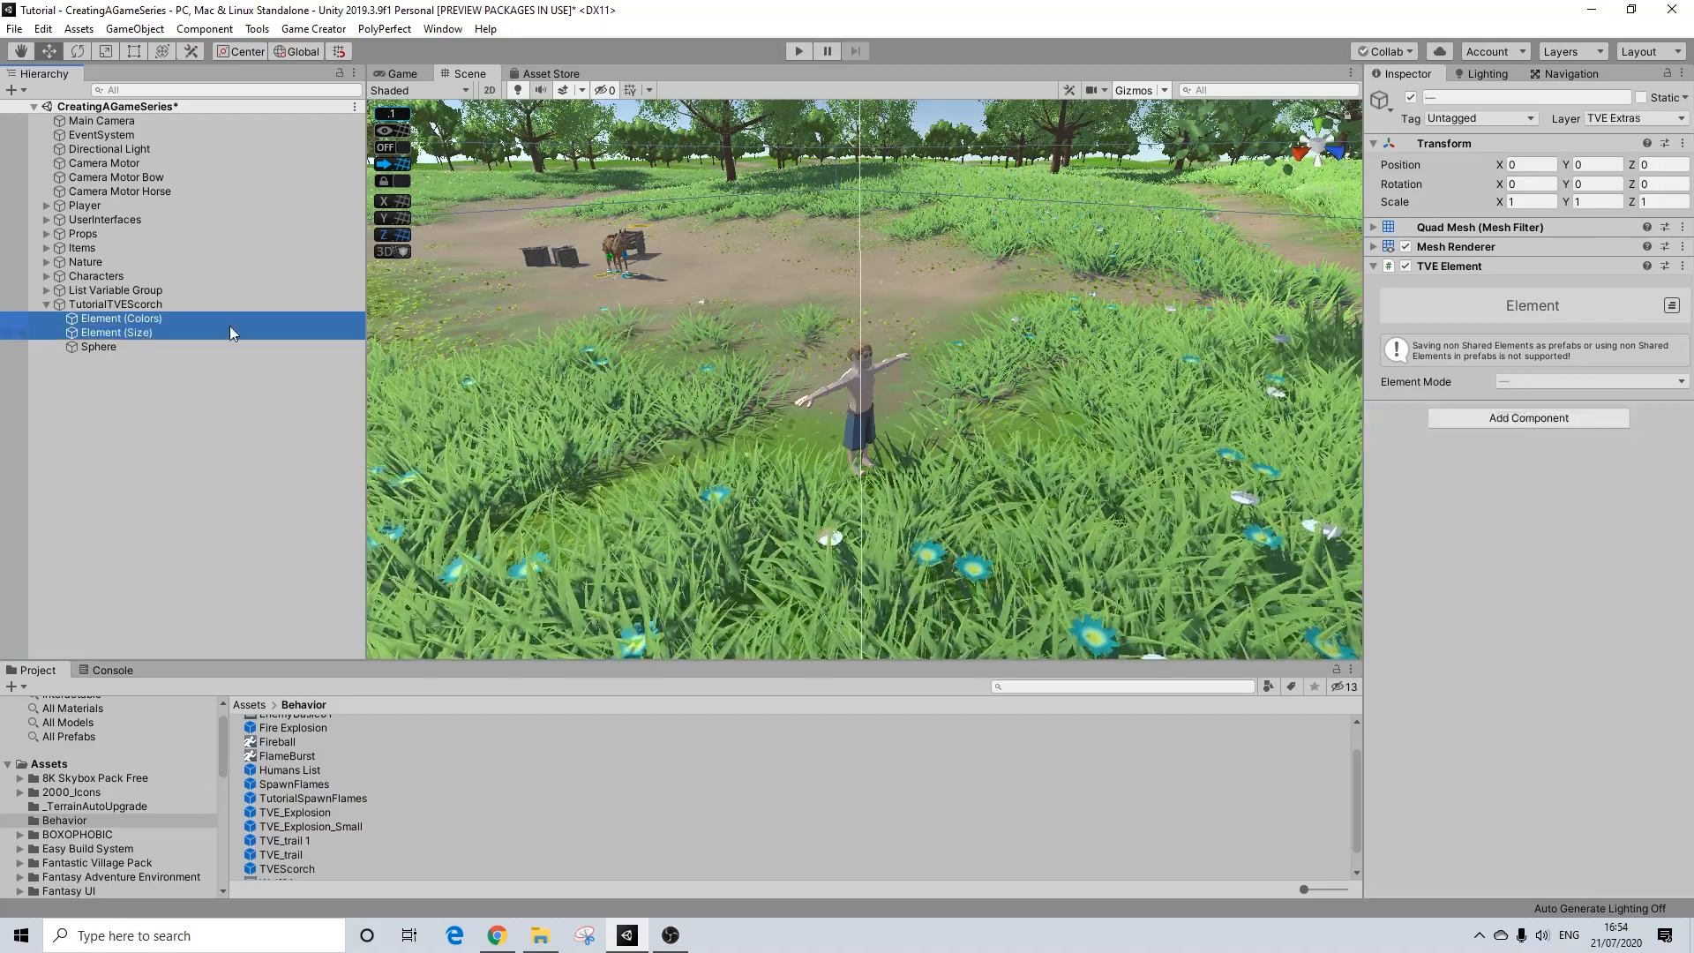
left_click(1592, 165)
type("-4")
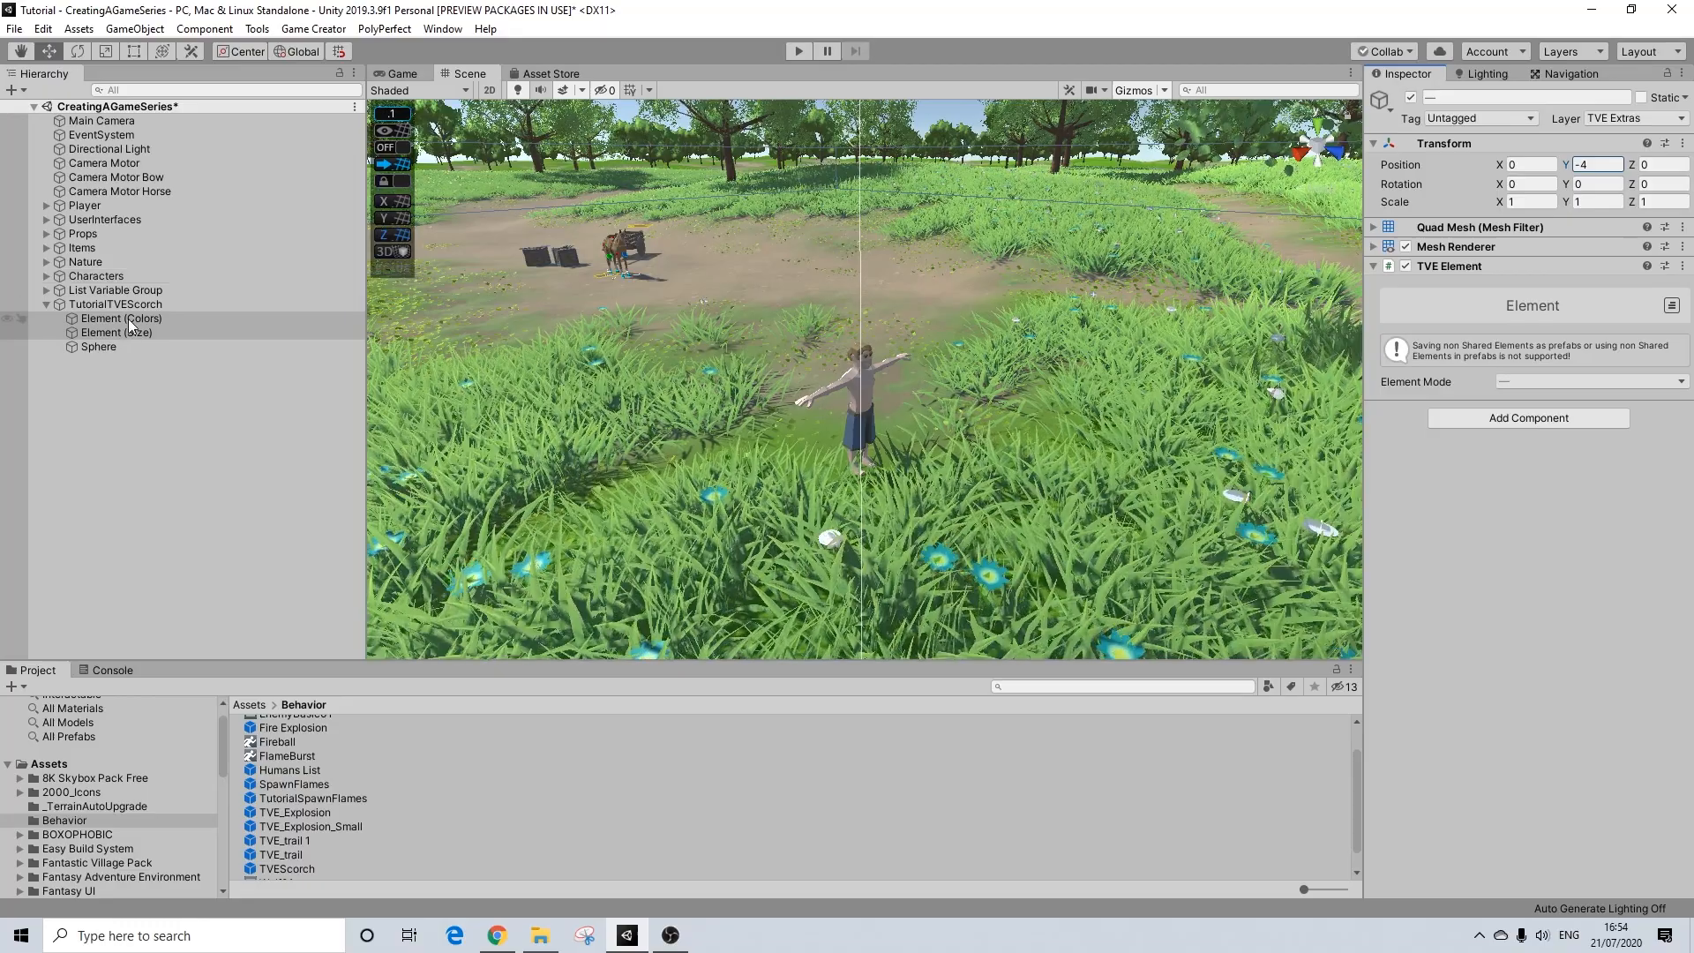
Step: Review the transform and component settings of TutorialTVEScorch, its two elements and the sphere
left_click(104, 347)
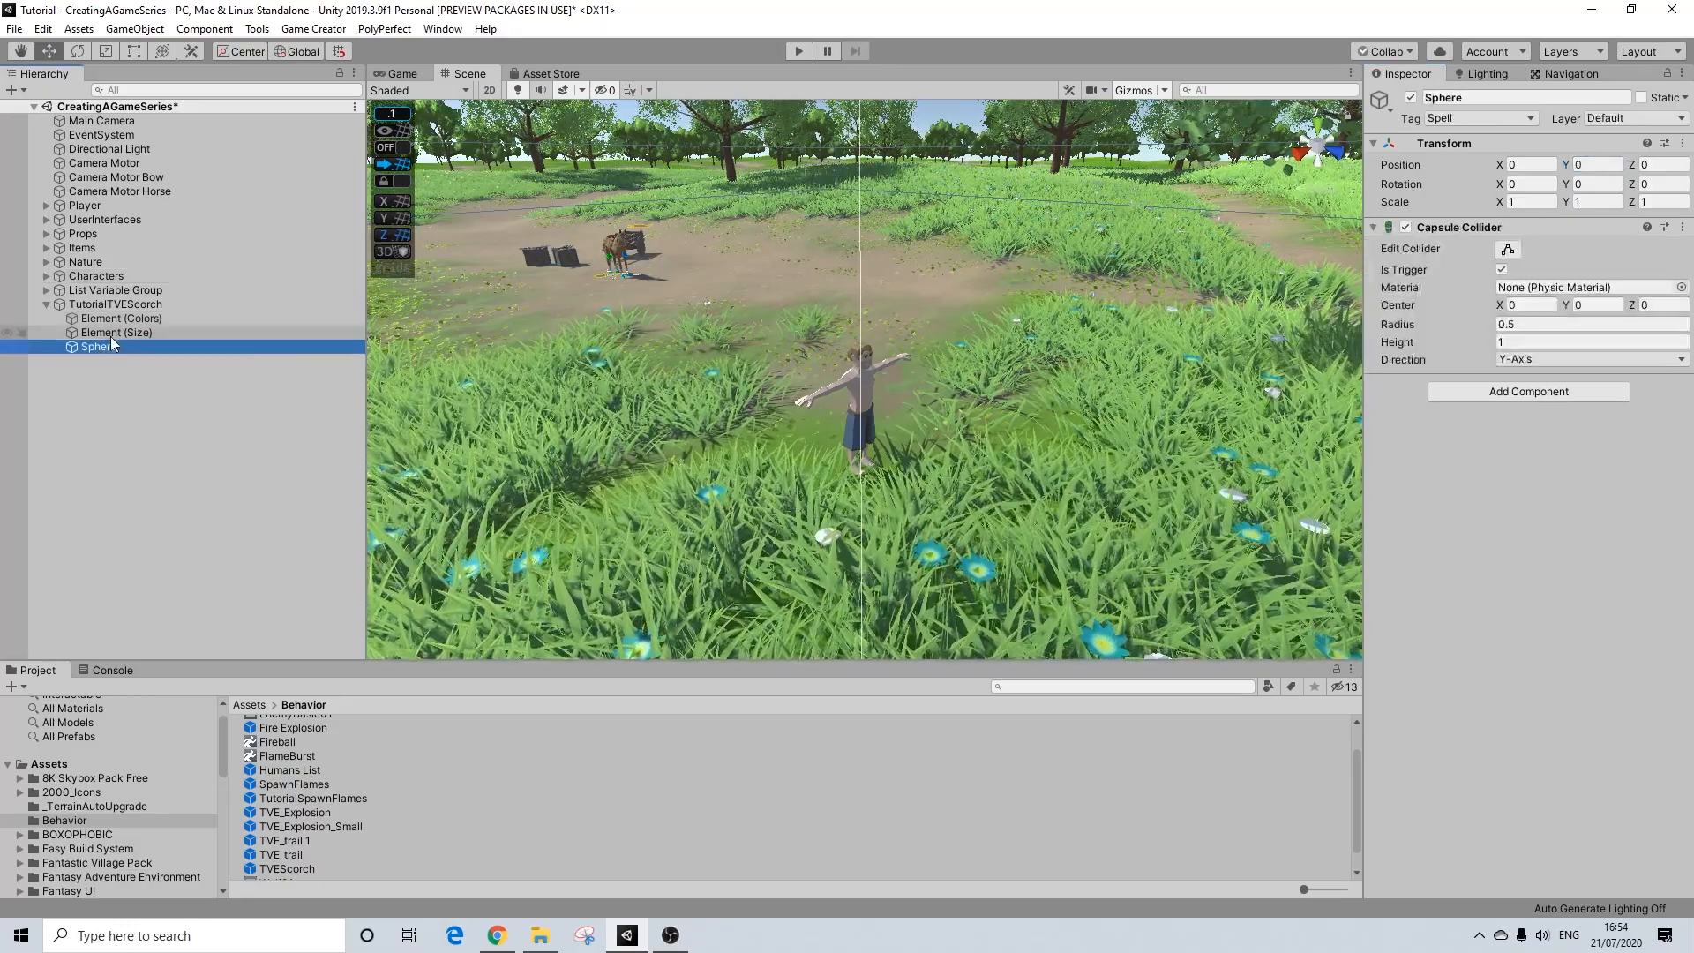
left_click(115, 332)
left_click(122, 319)
left_click(119, 333)
left_click(123, 318)
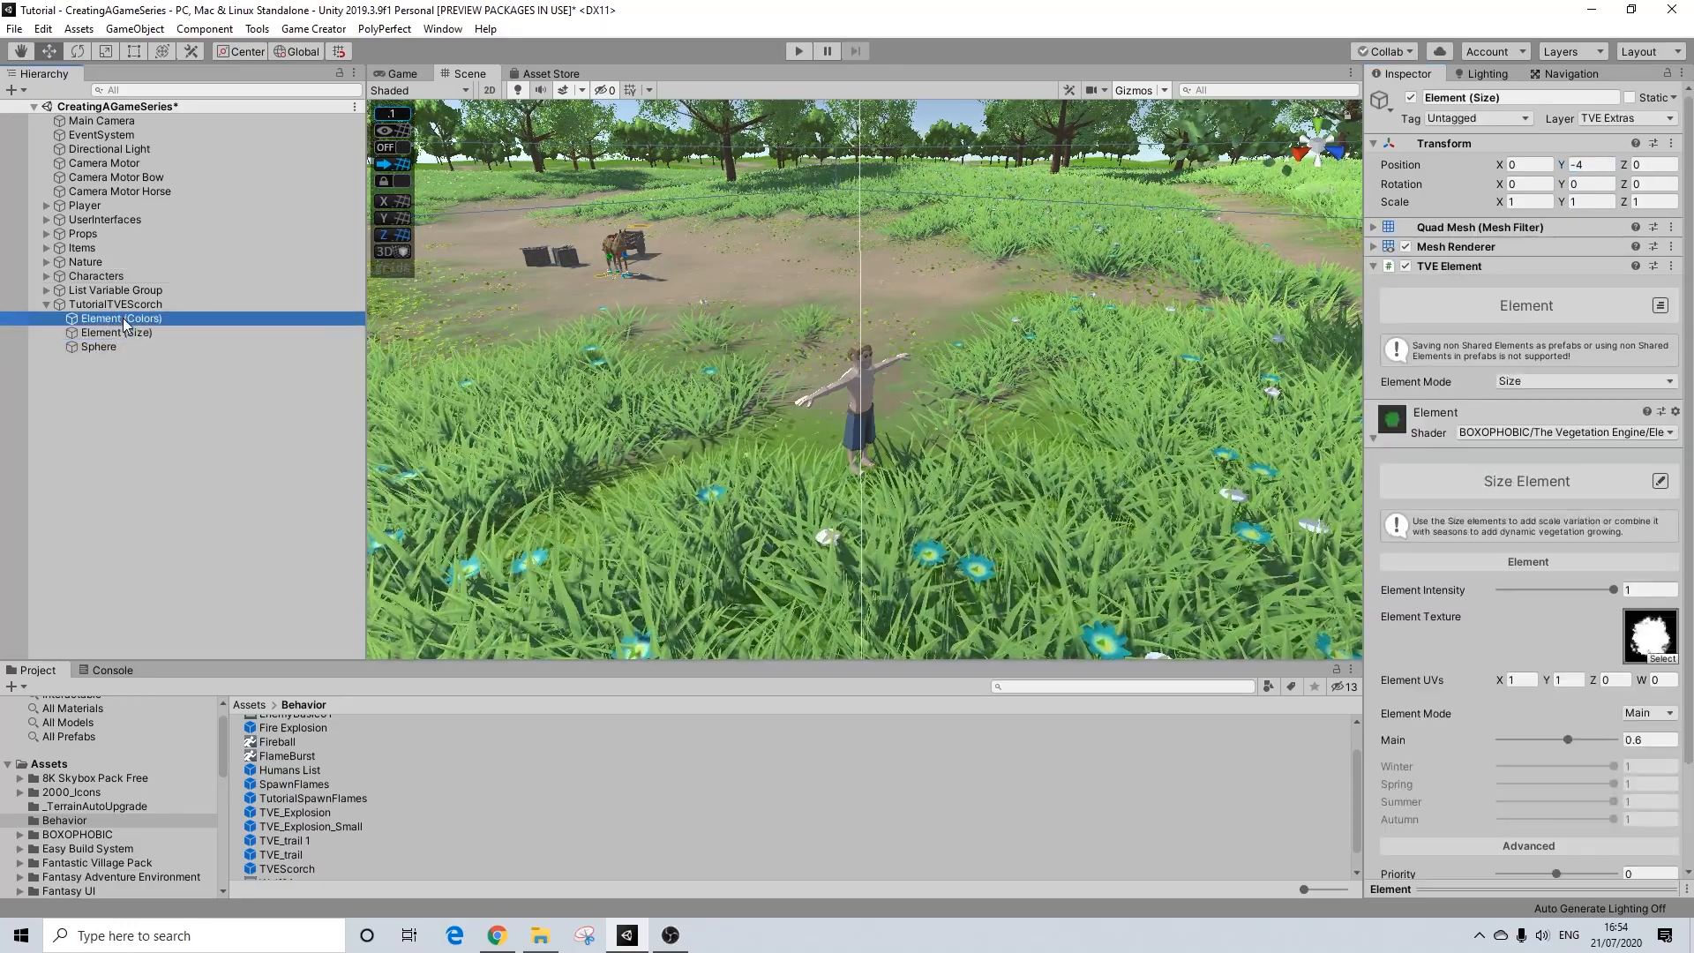
left_click(97, 347)
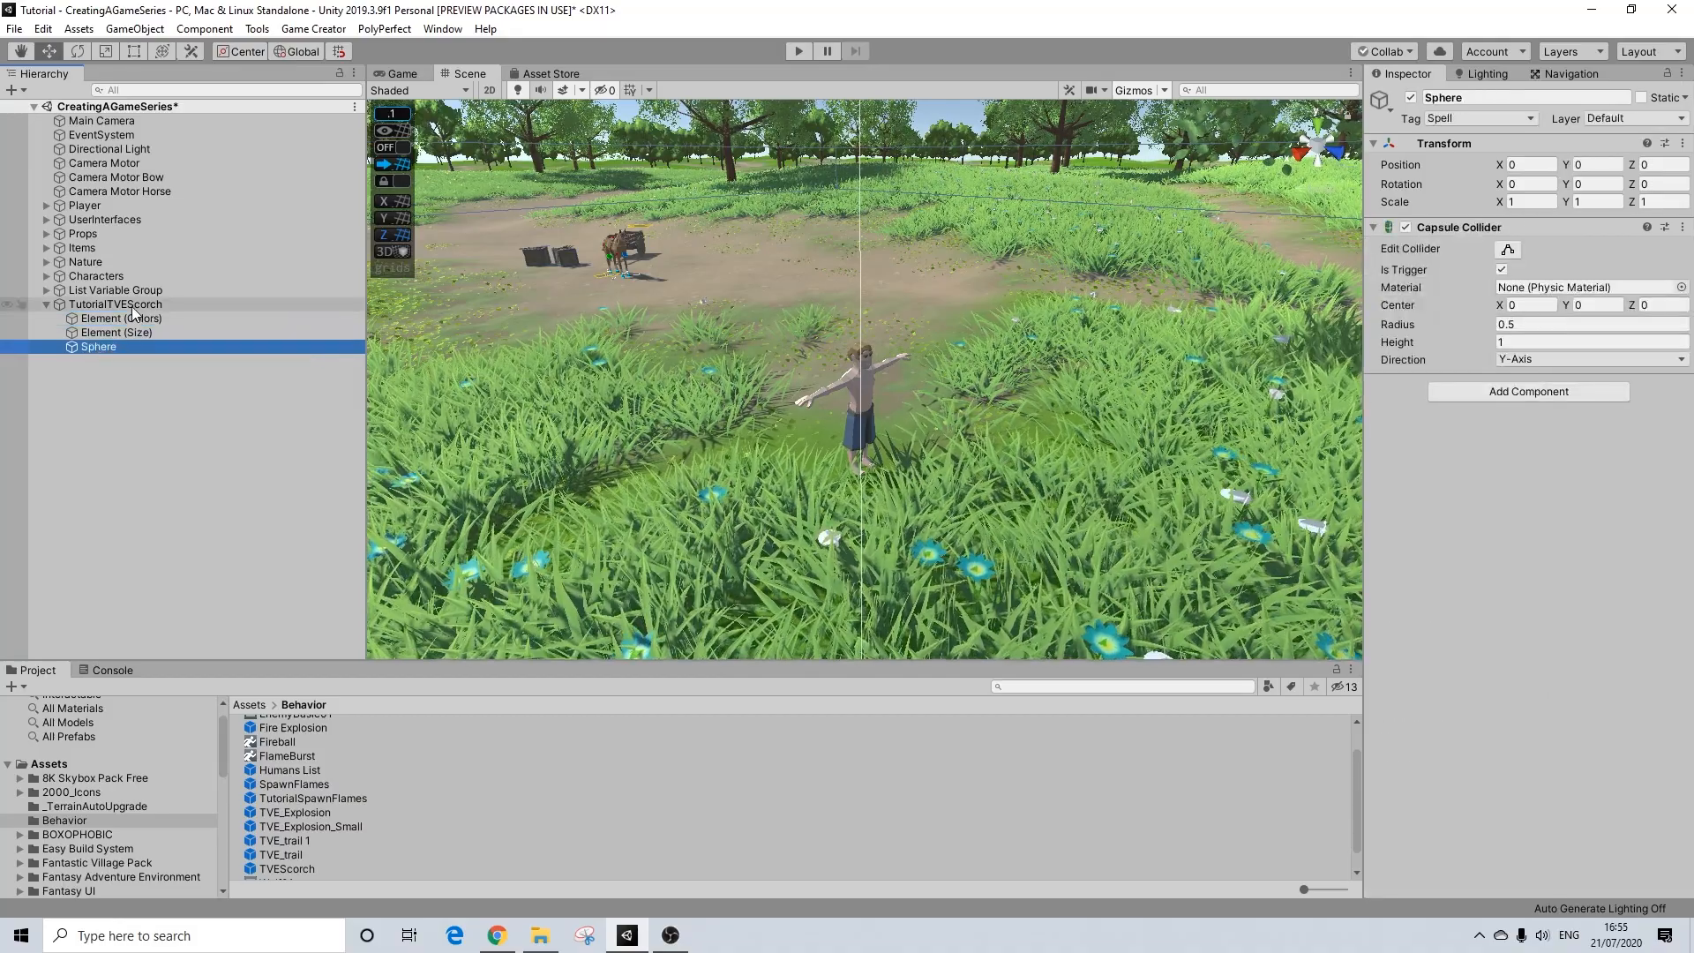
left_click(131, 305)
left_click(114, 349)
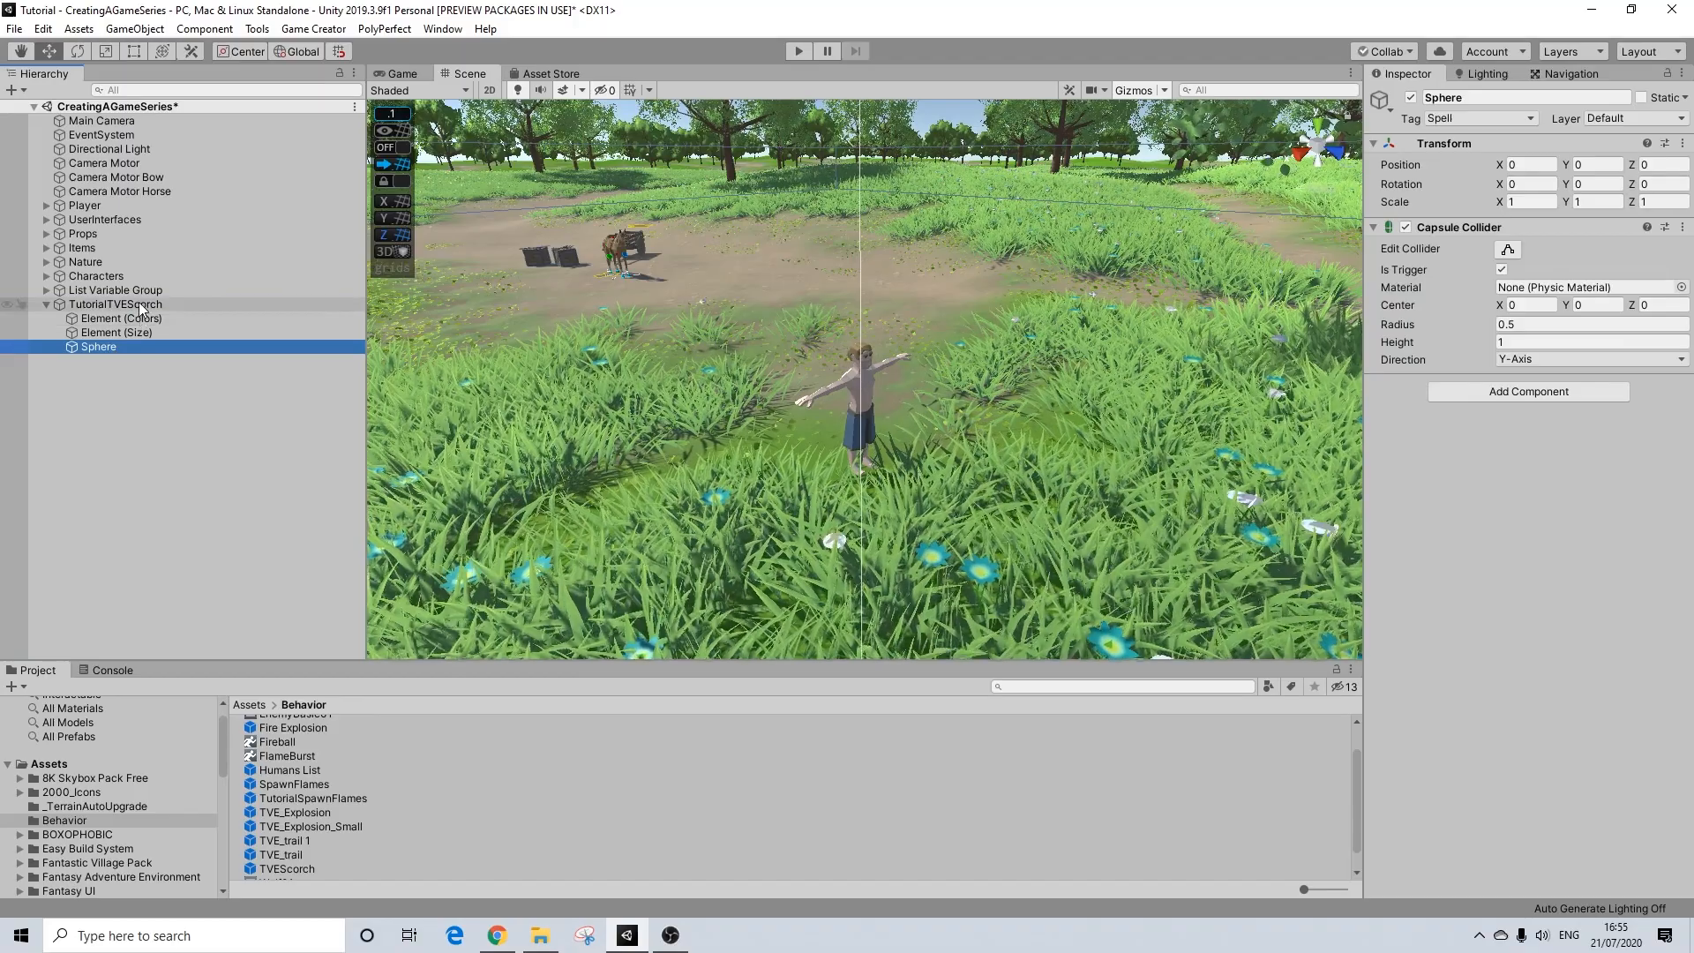
Step: Save TutorialTVEScorch as a prefab in the Assets > Behavior folder
left_click(140, 303)
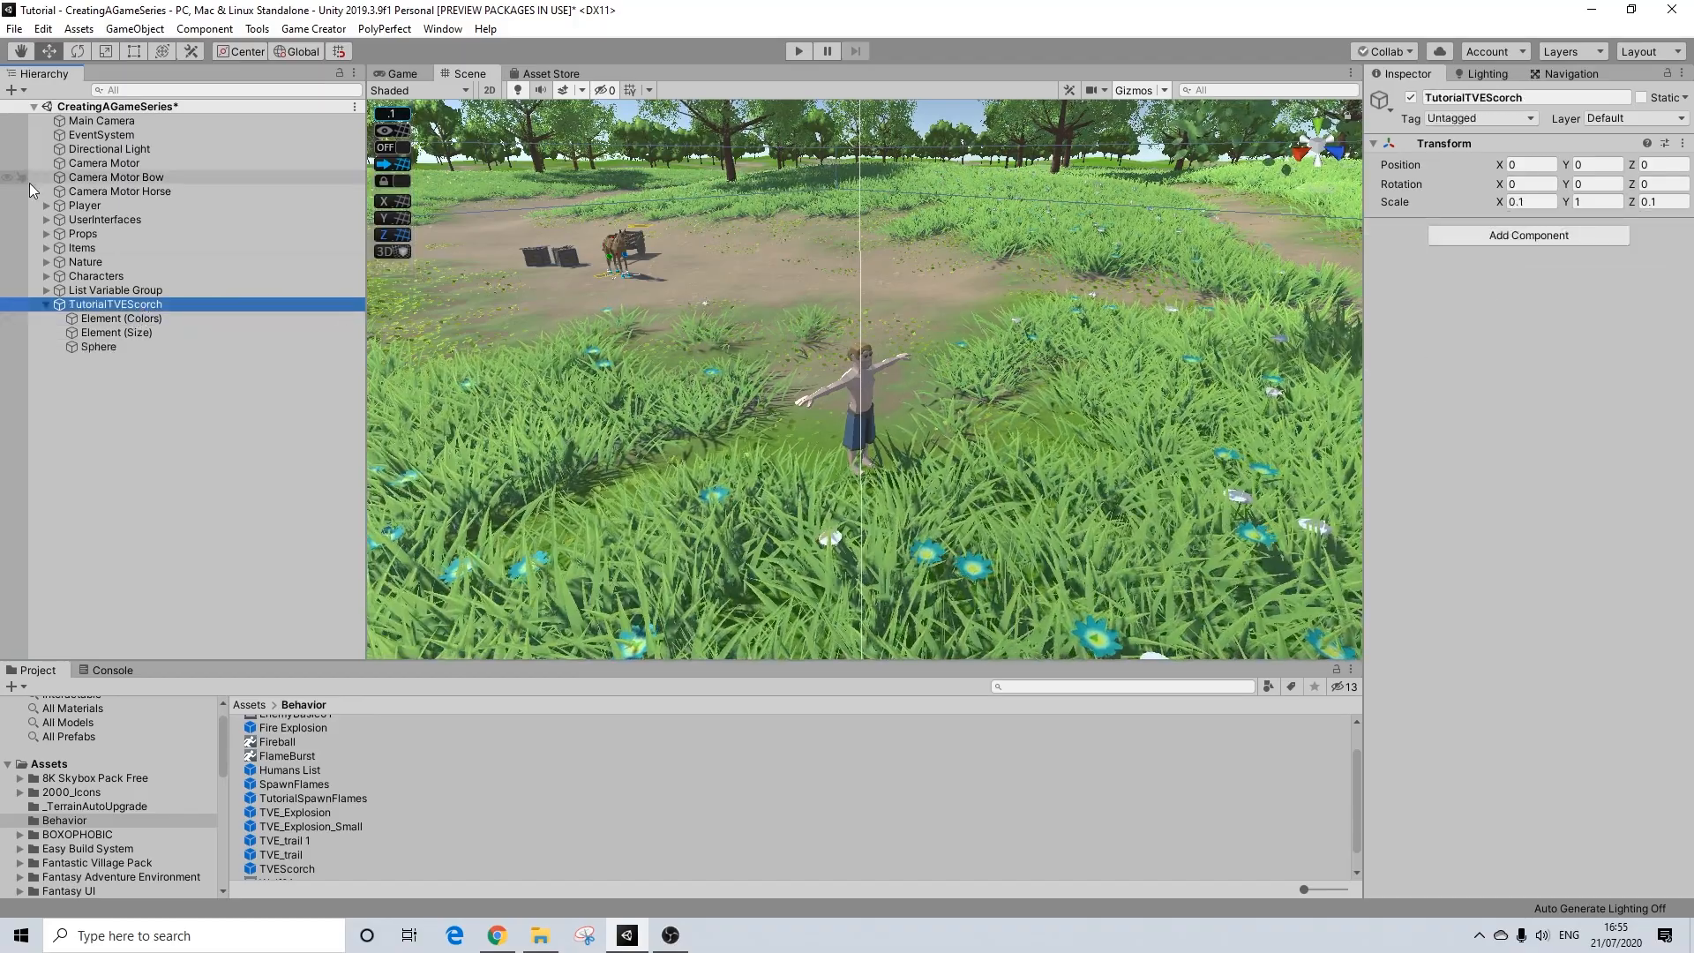
left_click_drag(115, 304, 923, 758)
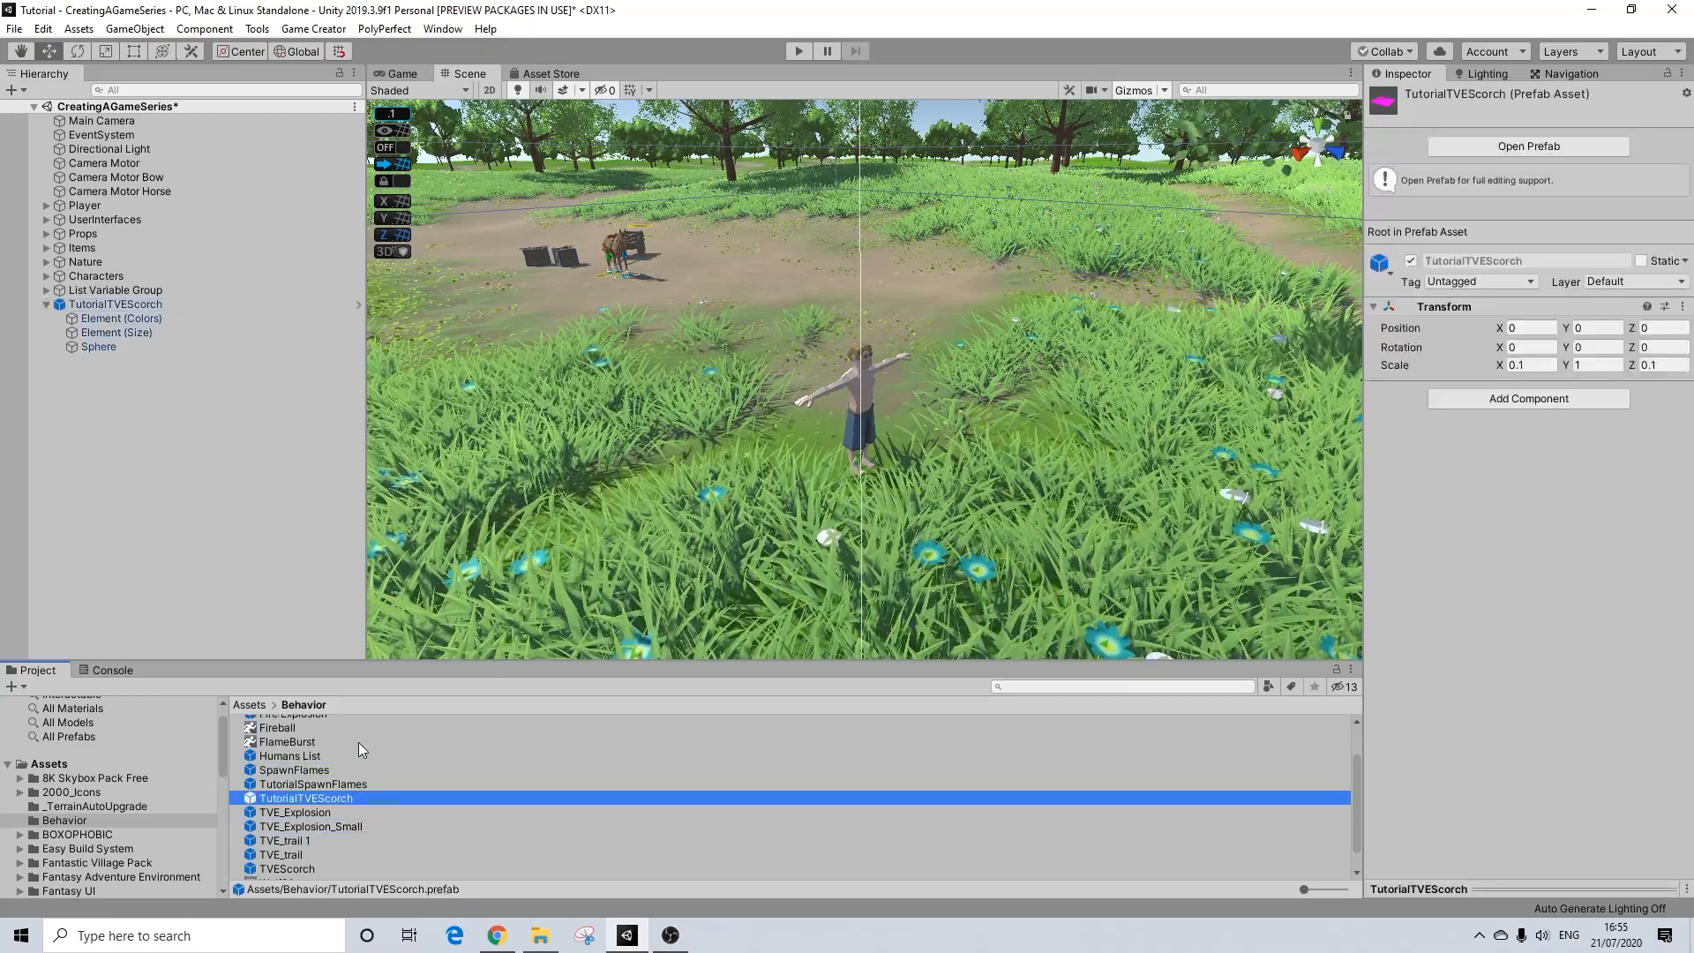
Step: Delete the TutorialTVEScorch instance from the scene and open the TutorialSpawnFlames prefab for editing
left_click(77, 304)
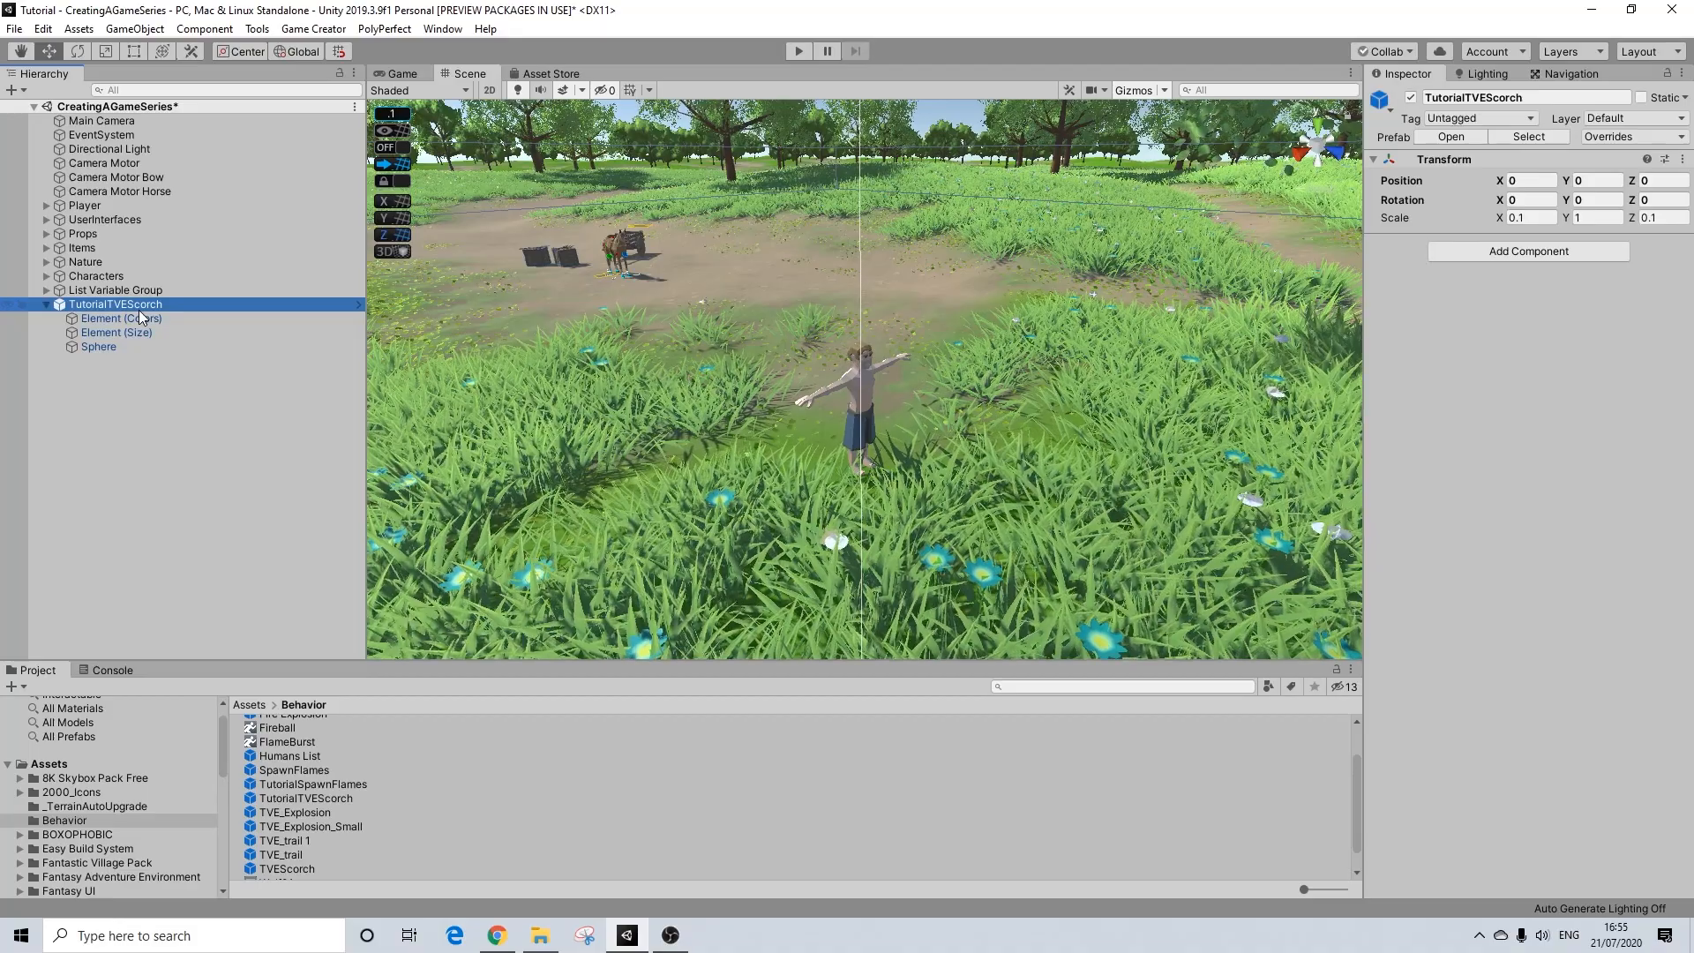
key("Delete")
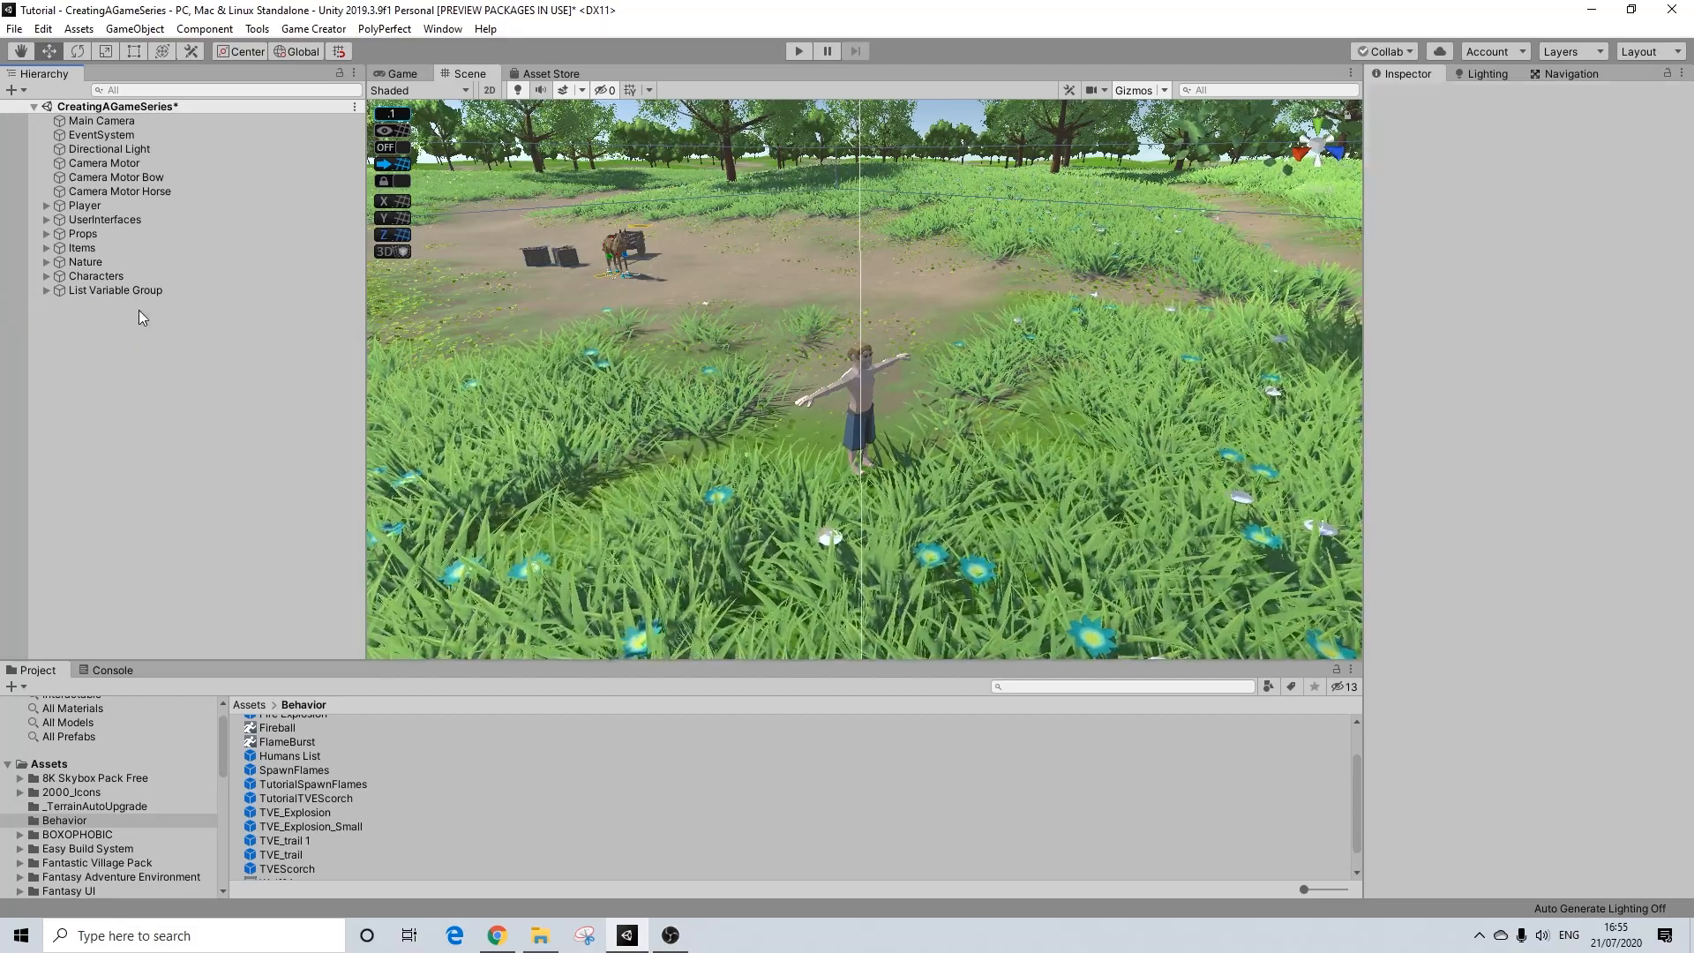
double_click(323, 785)
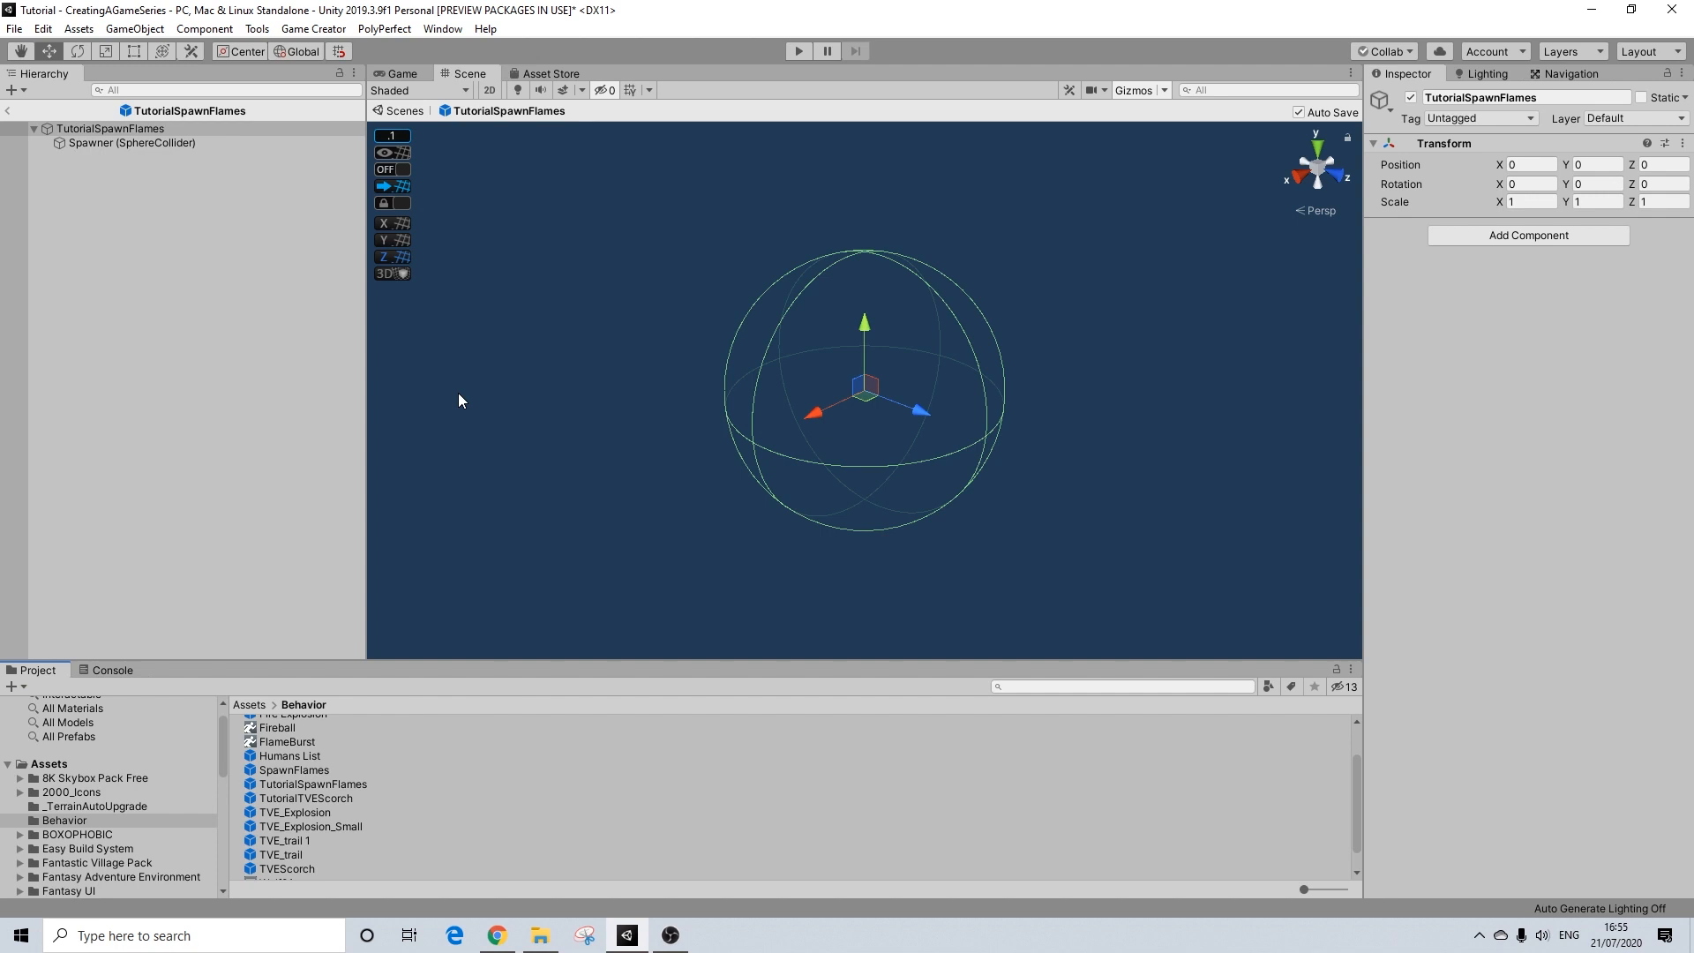
Step: Add a Trigger component to the TutorialSpawnFlames root and change its trigger type to On Enable
left_click(1482, 234)
type("trigger")
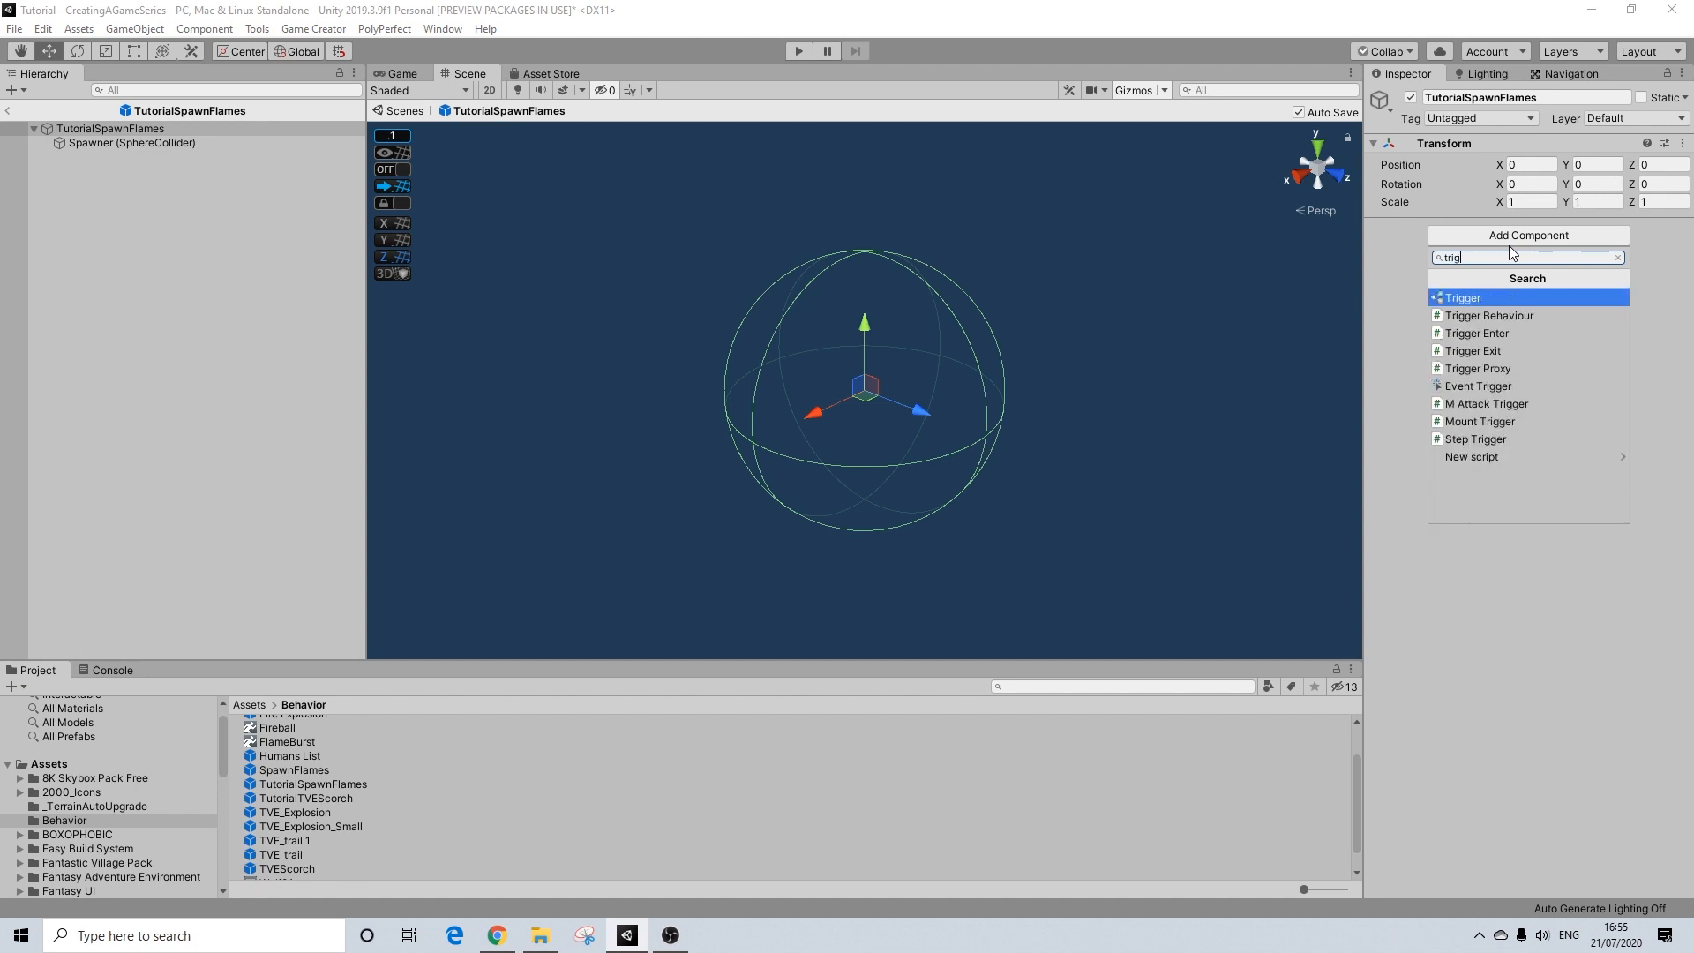
key("Return")
left_click(1529, 266)
type("en")
key("BackSpace")
key("BackSpace")
type("on")
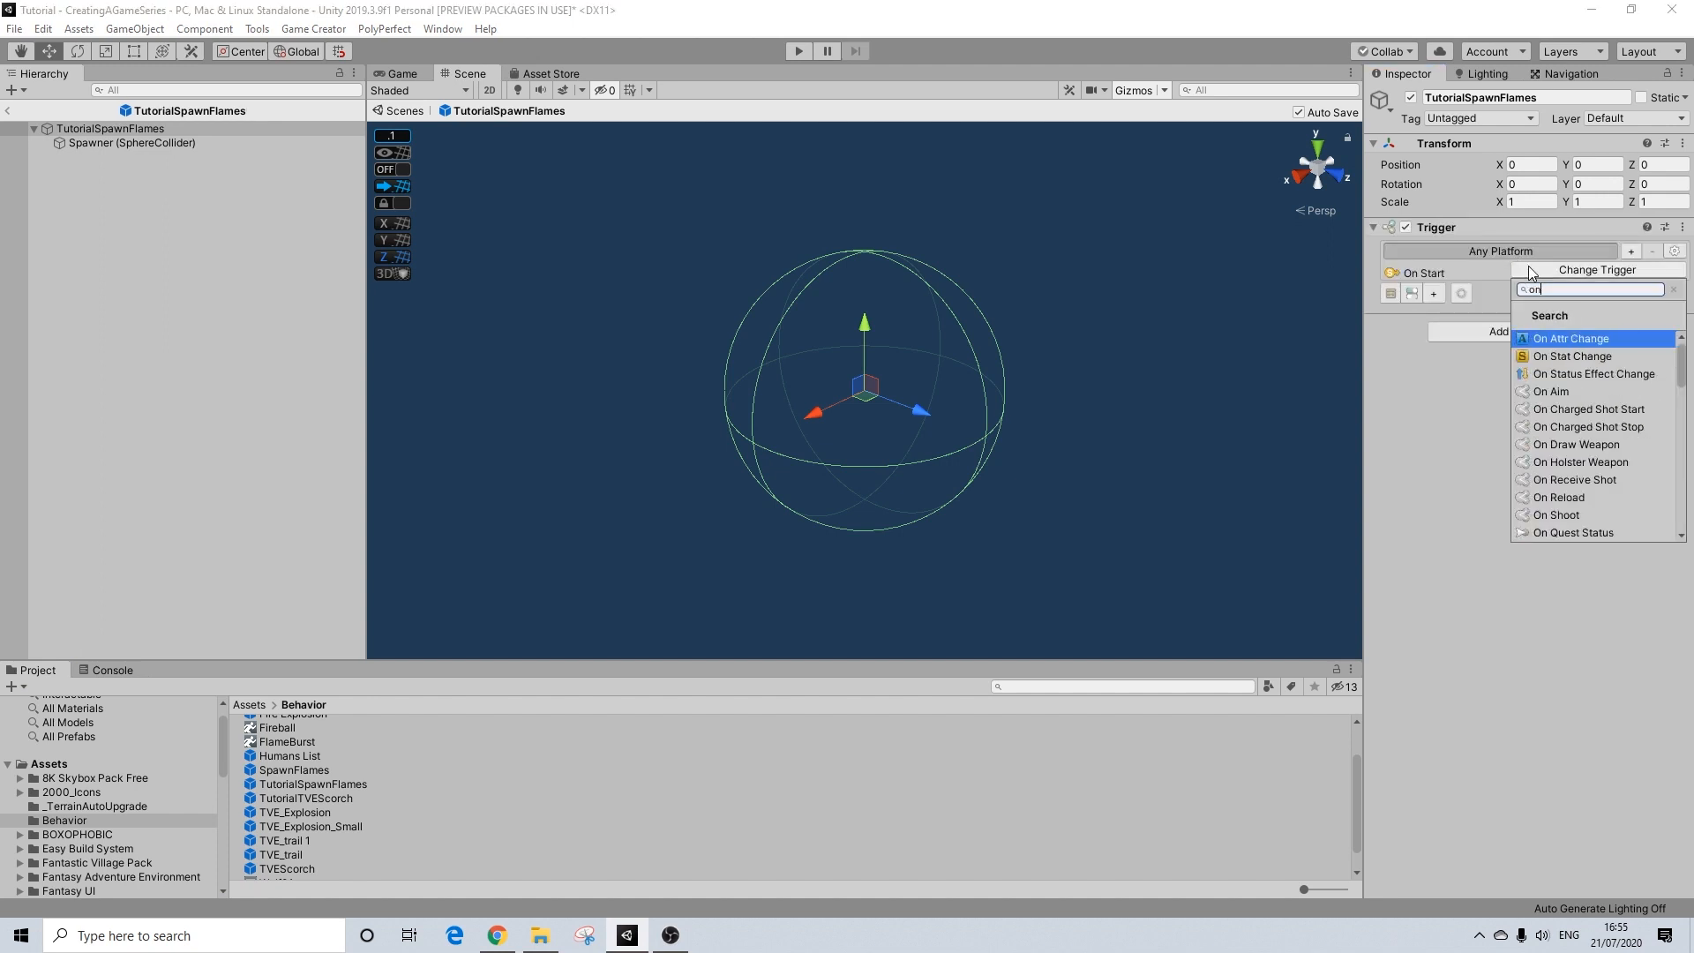
type("enable")
key("Return")
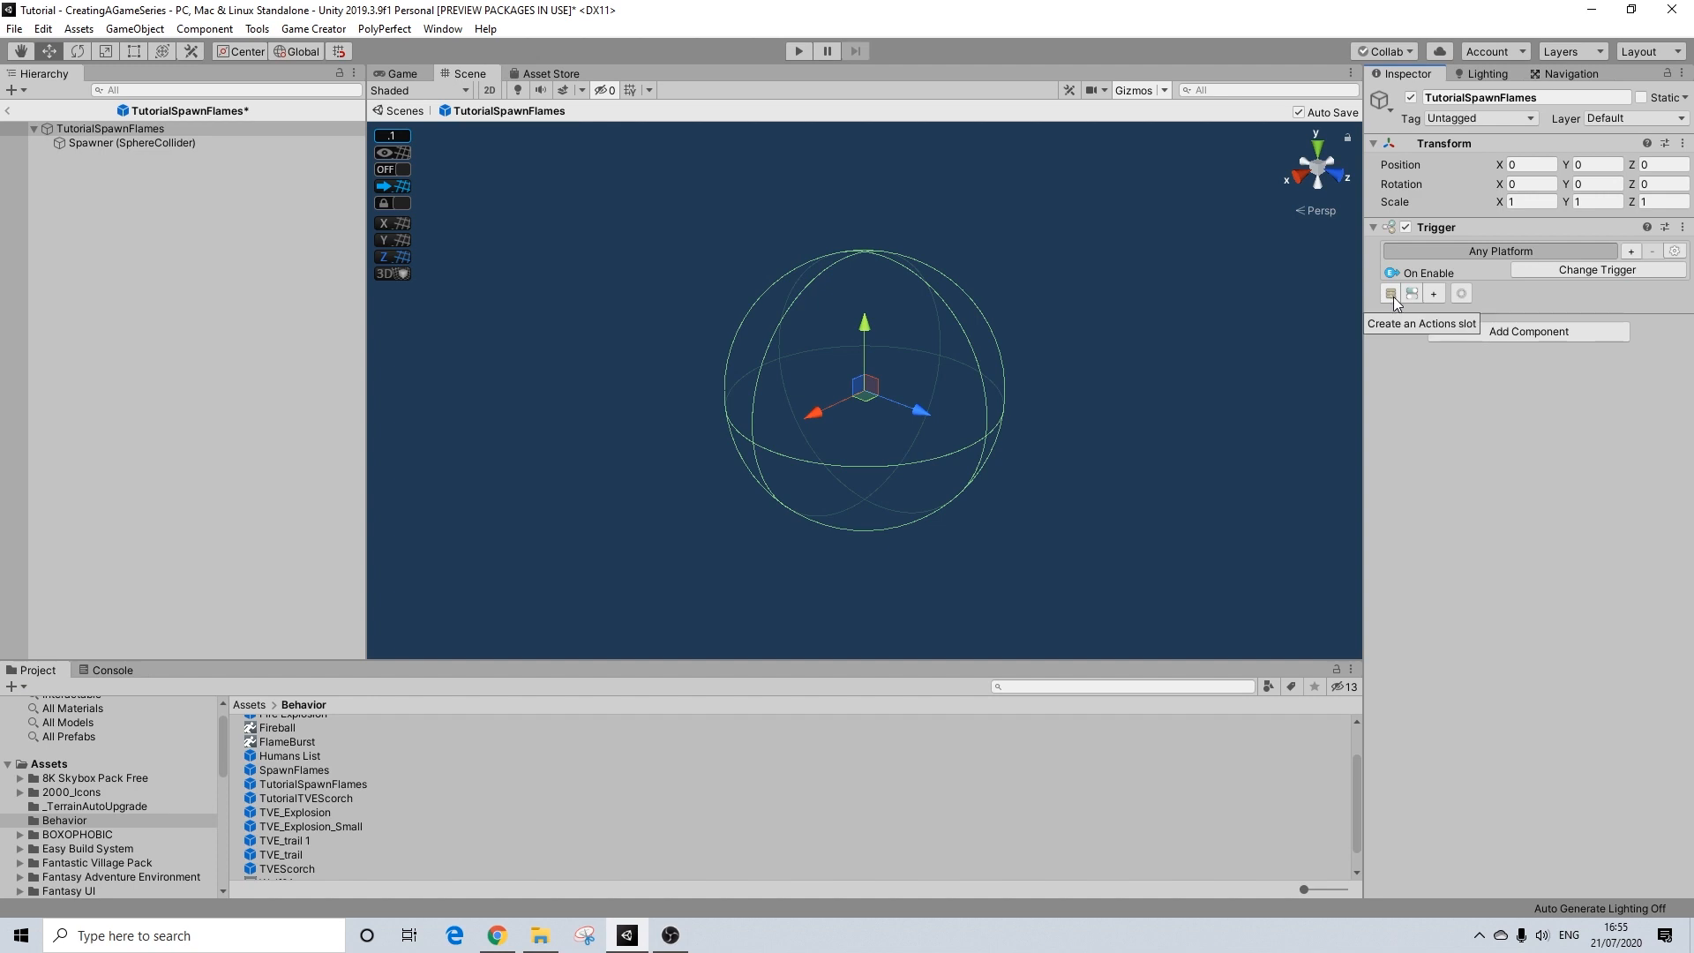
Step: Add an Actions component to TutorialSpawnFlames and assign it to the On Enable trigger
left_click(1473, 331)
type("a")
left_click(1468, 394)
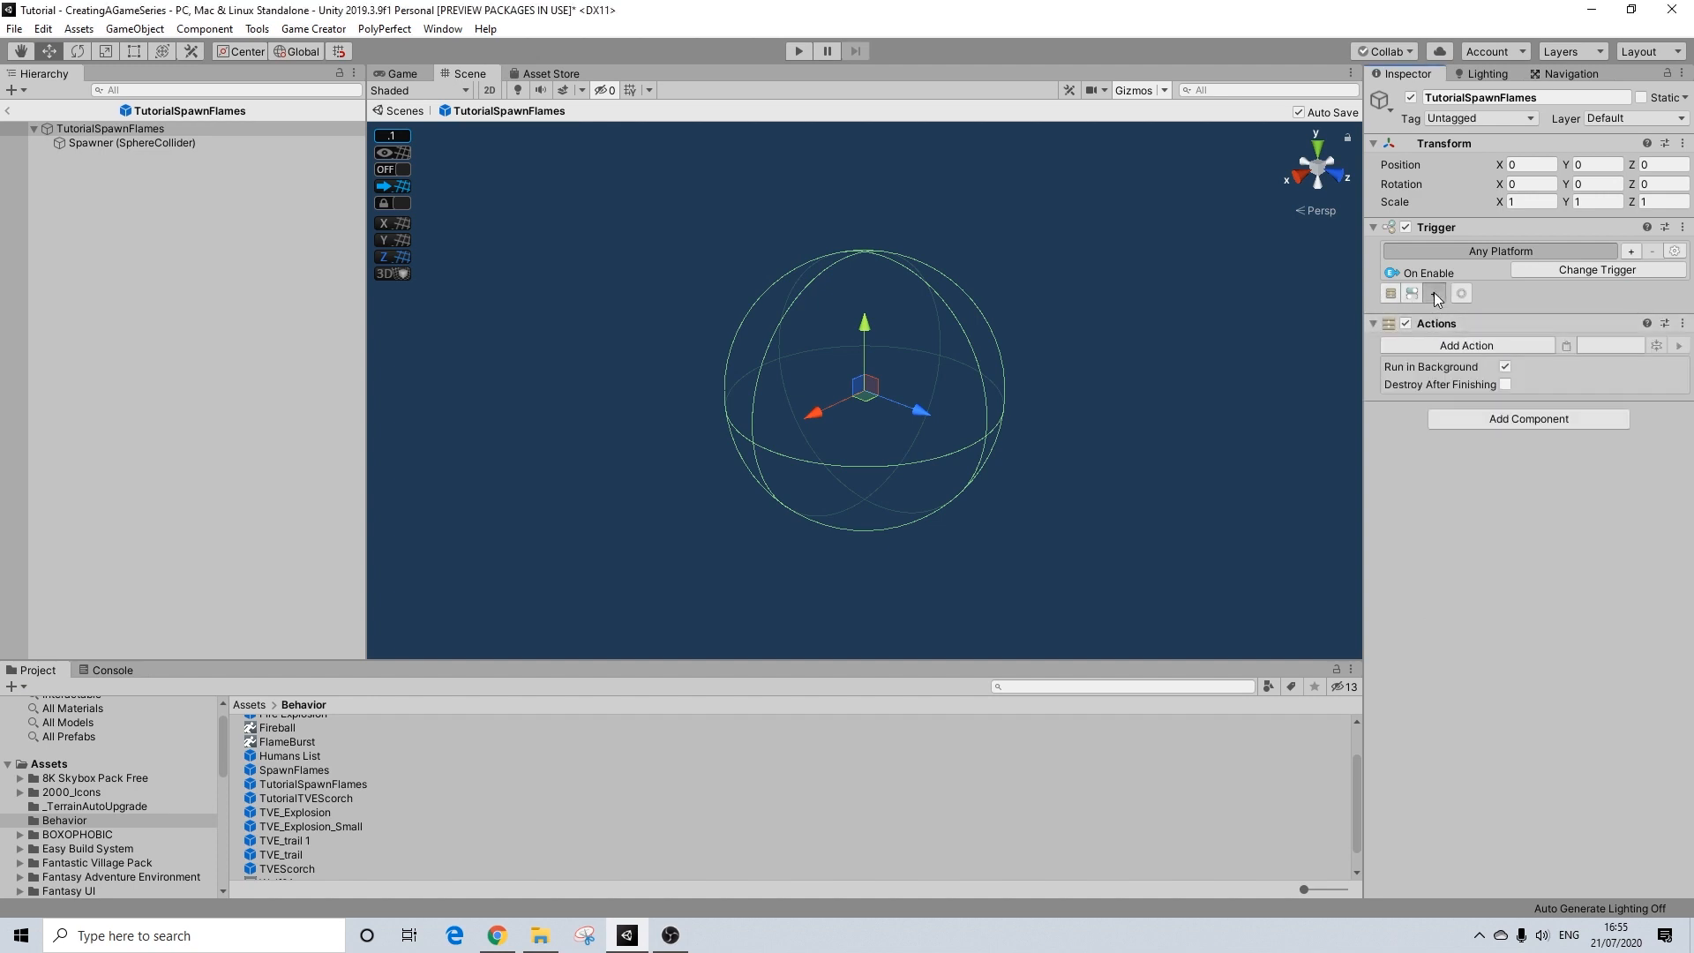
left_click(1434, 293)
left_click_drag(1439, 344, 1456, 325)
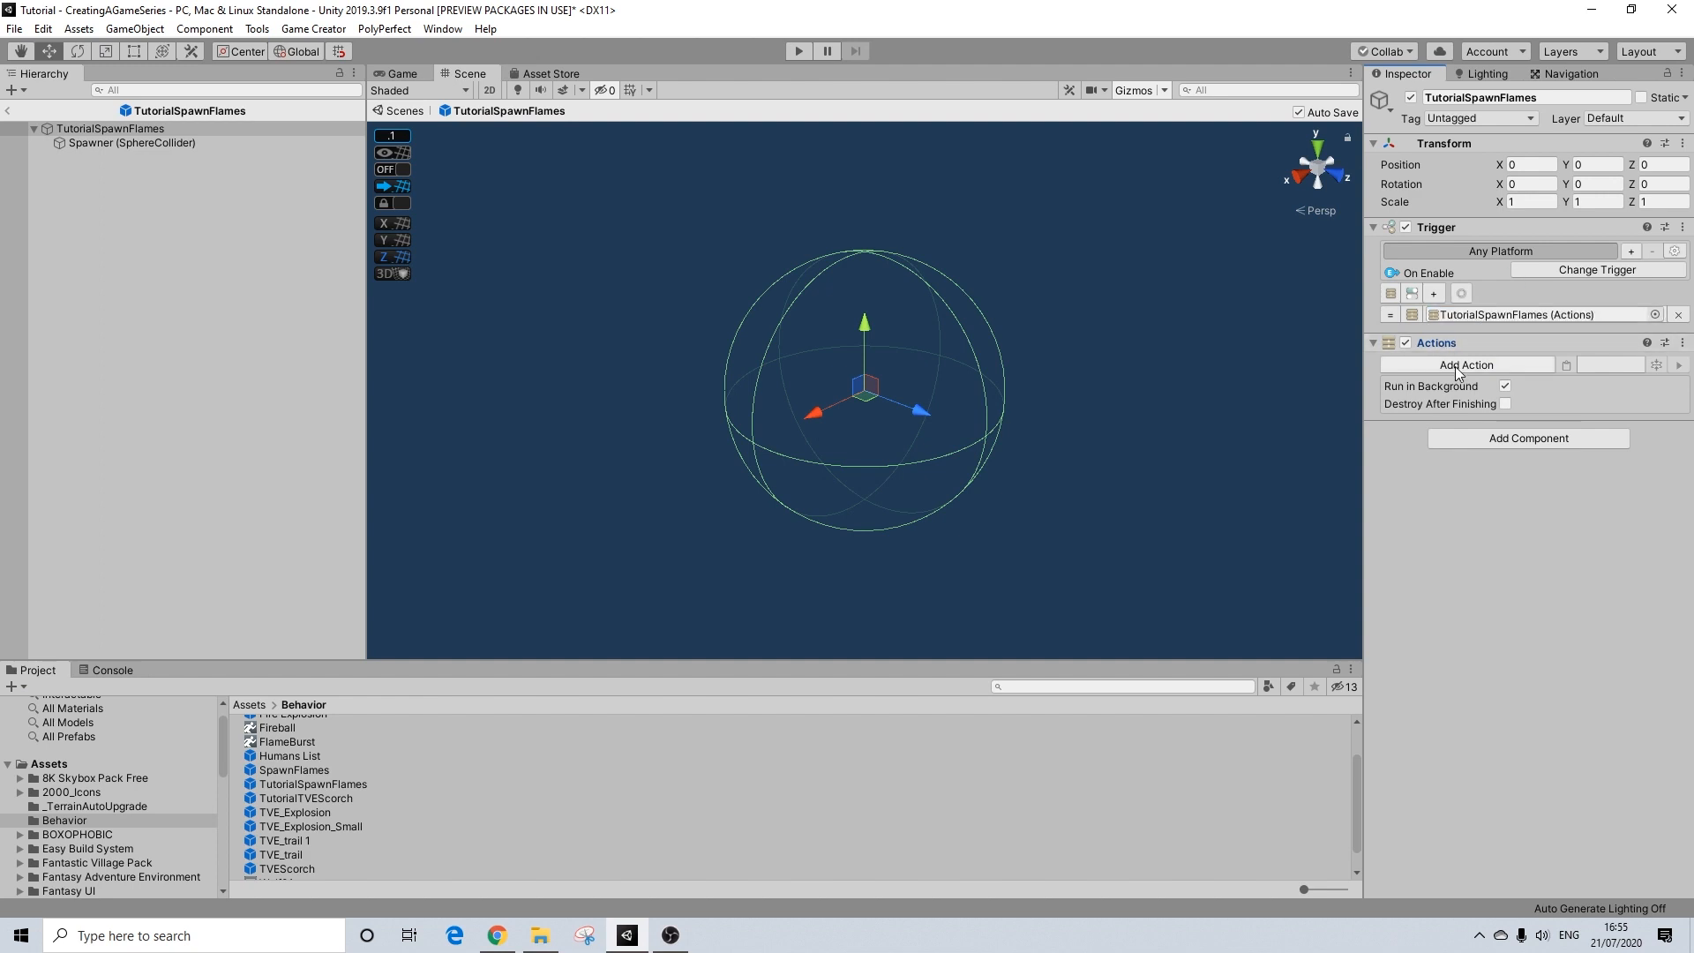
Step: Add a Wait action of 1.9 seconds to the TutorialSpawnFlames actions
left_click(1456, 365)
type("wa")
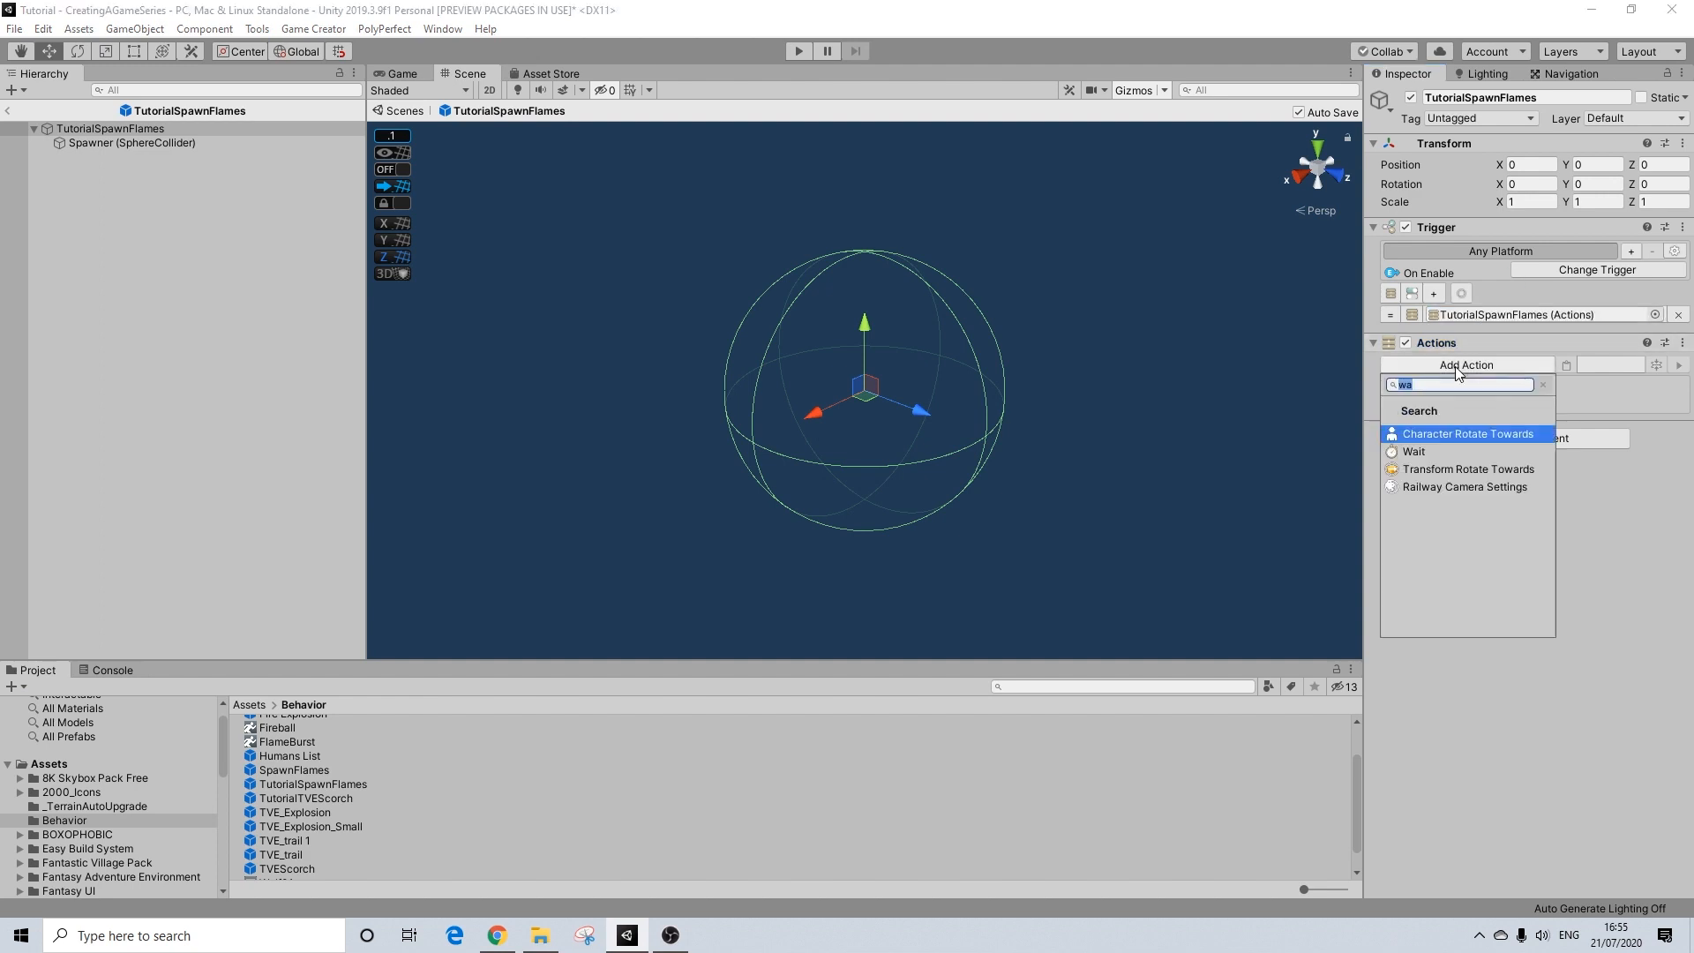
type("it")
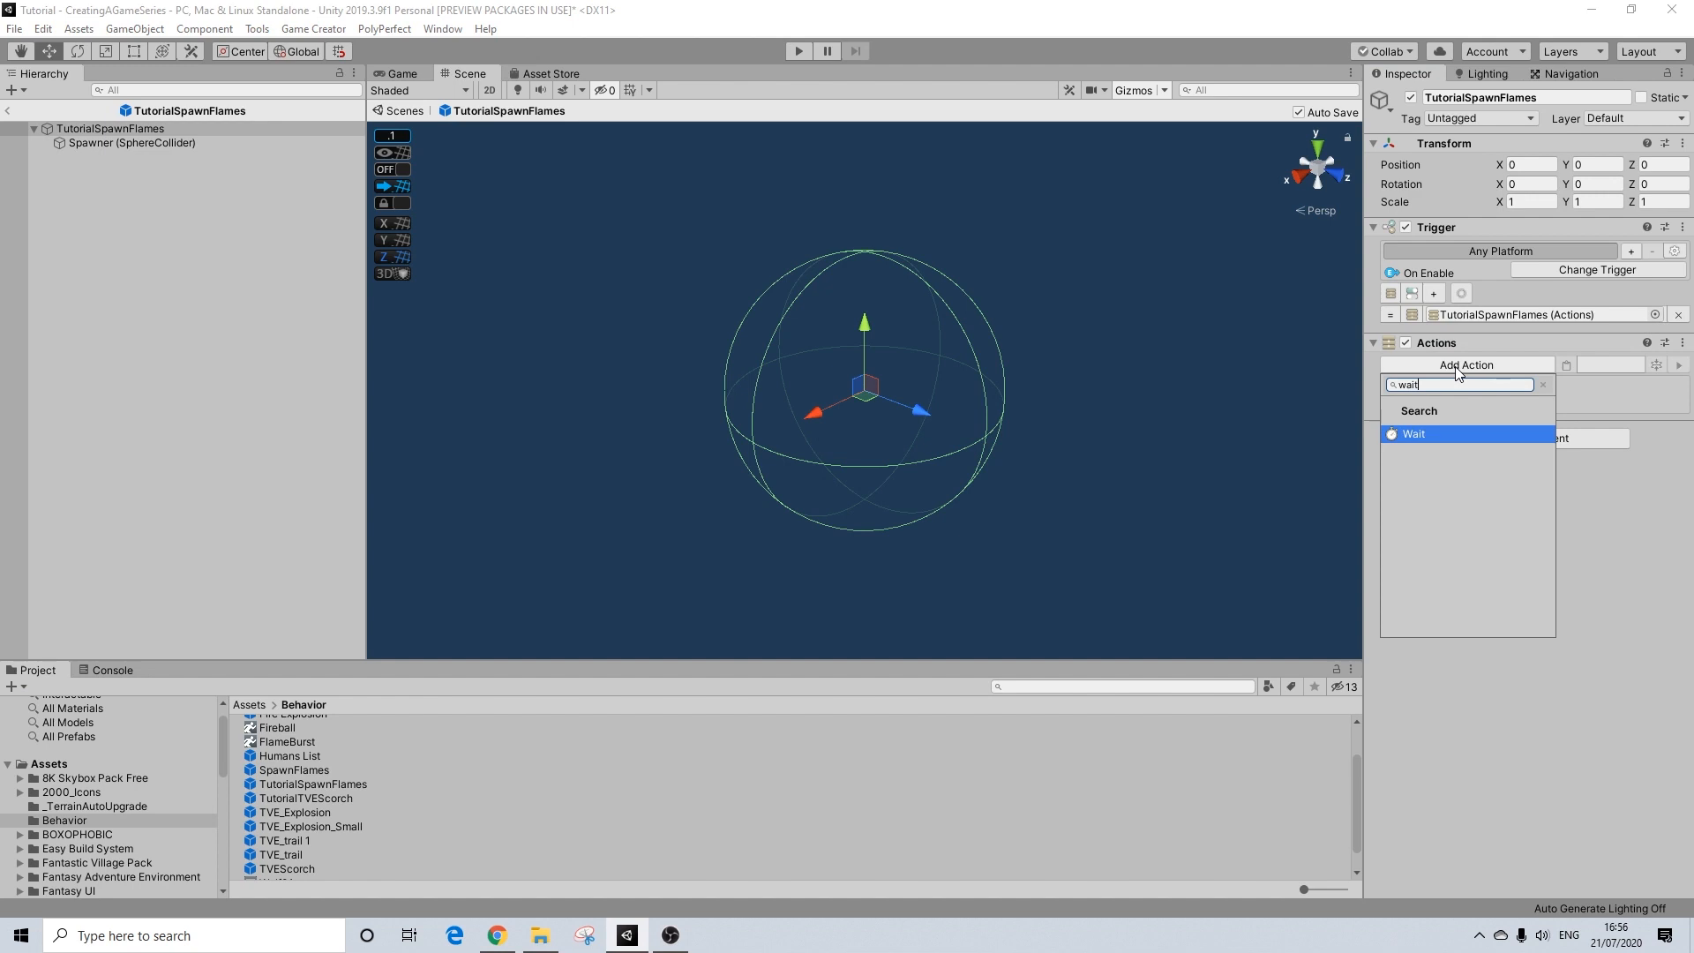
key("Return")
left_click(1541, 386)
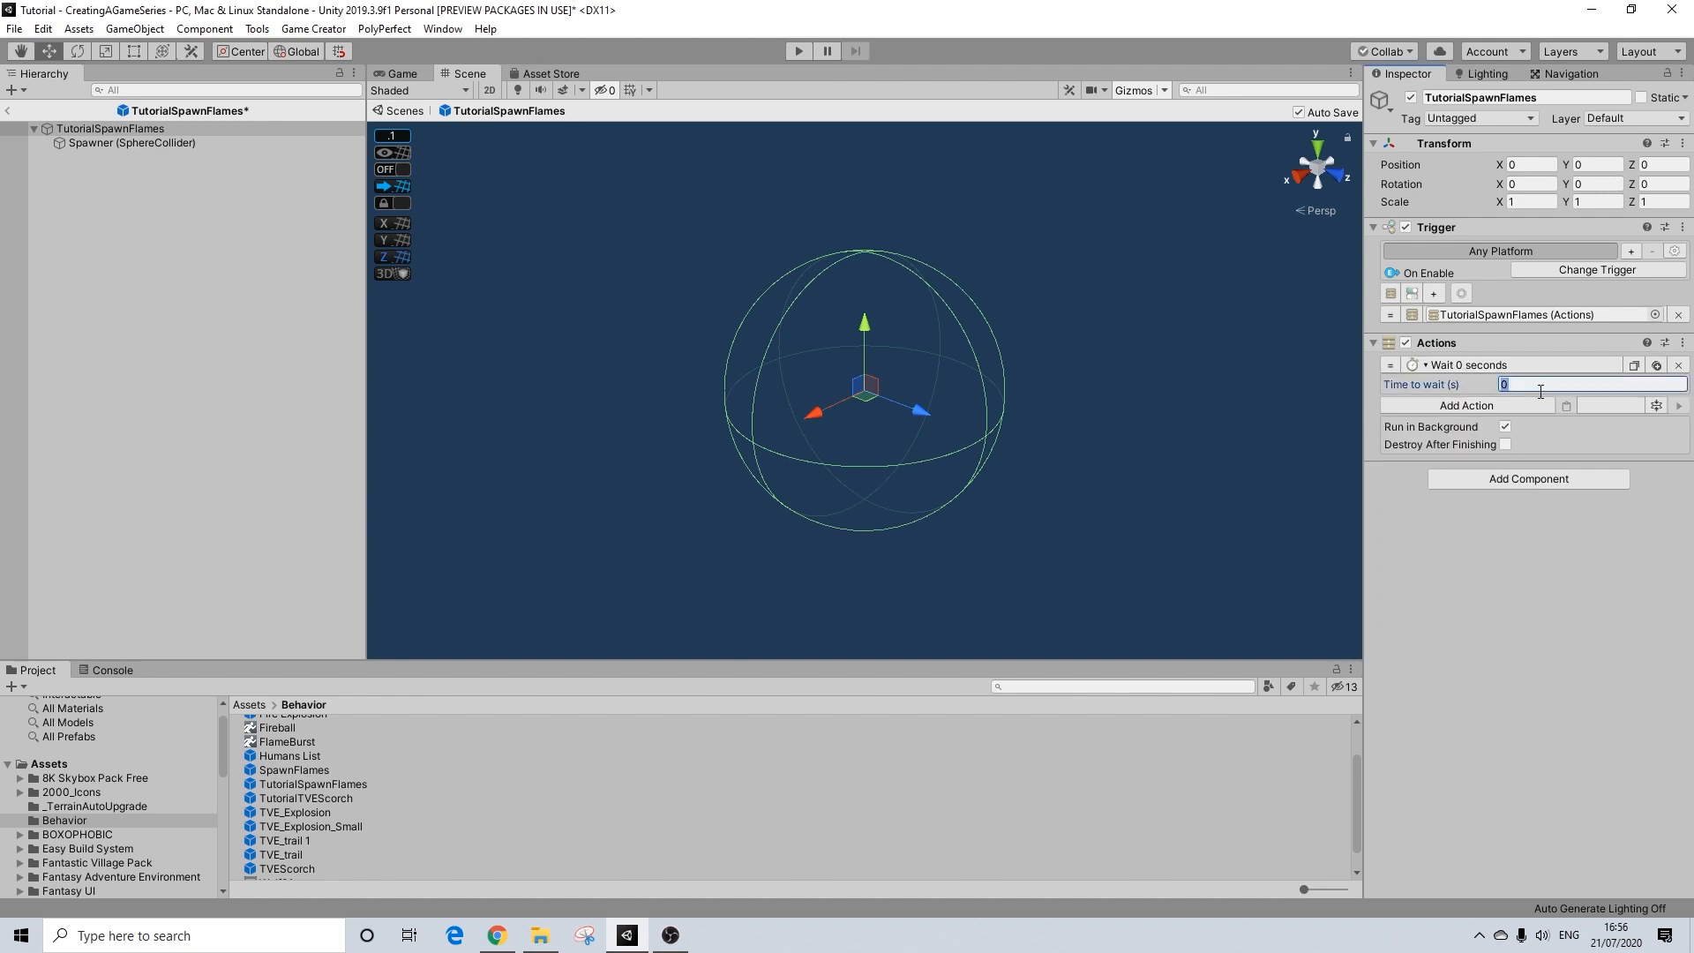
type("1.9")
Step: Add a Set Active action after the wait, targeting the Spawner (SphereCollider) object
left_click(1476, 408)
type("set")
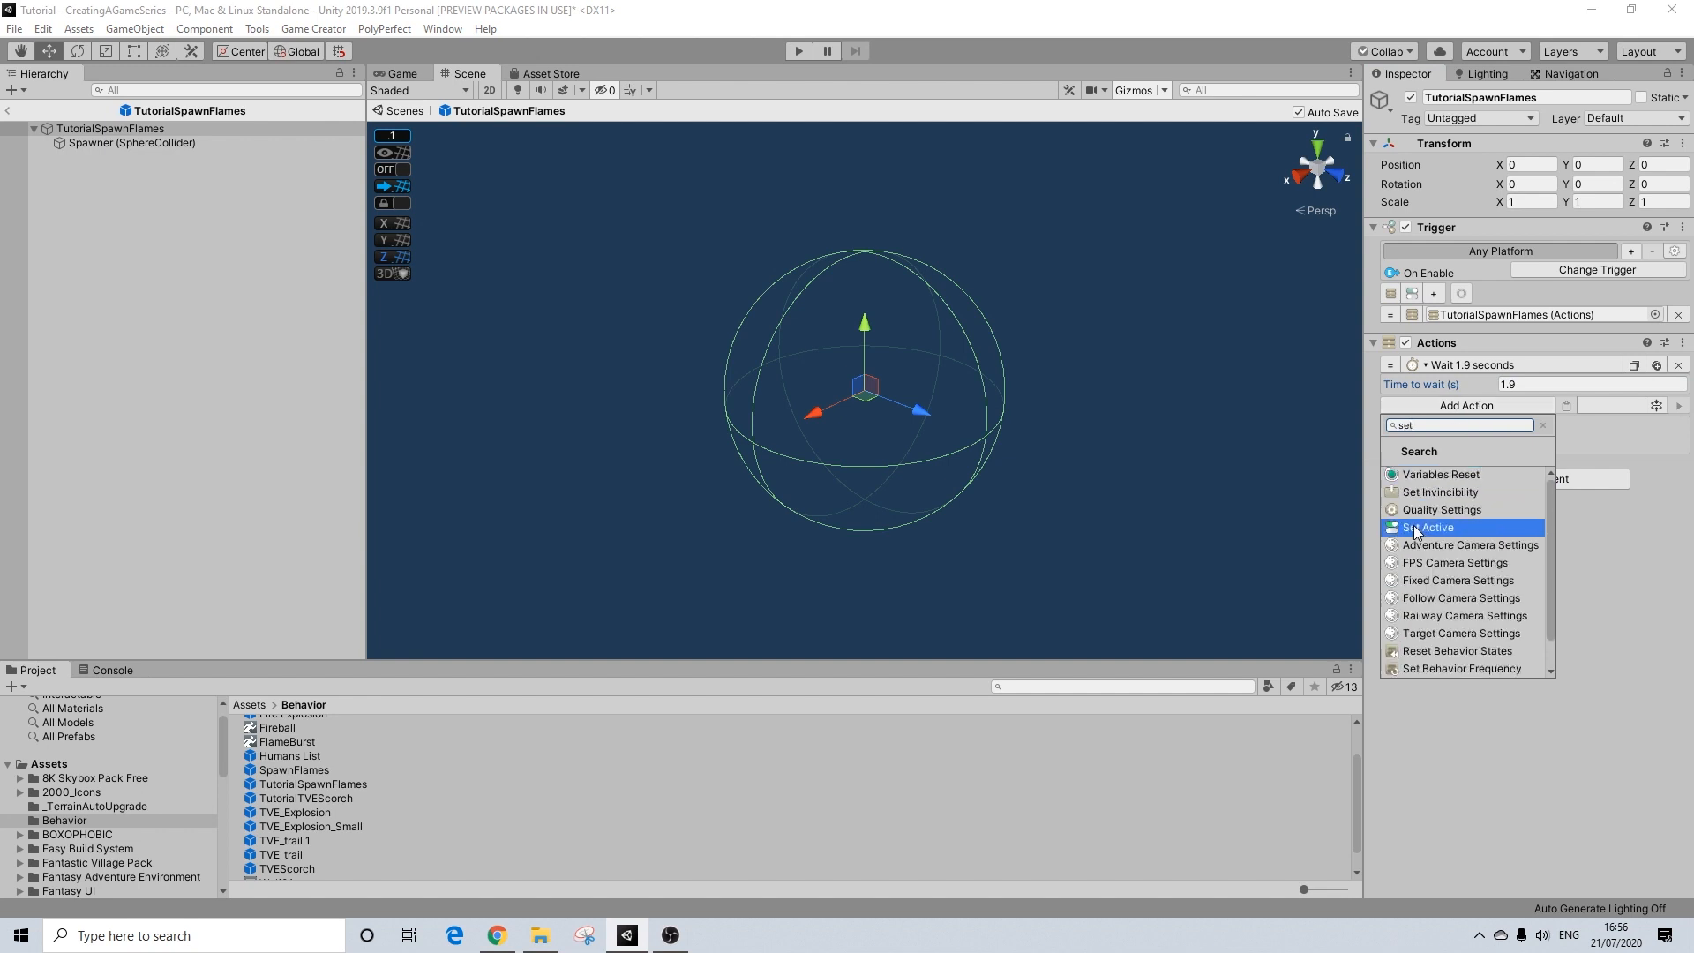
left_click(1418, 531)
left_click_drag(106, 143, 1546, 452)
Step: Deactivate the Spawner (SphereCollider) object in the prefab and return to the TutorialSpawnFlames root
left_click(110, 143)
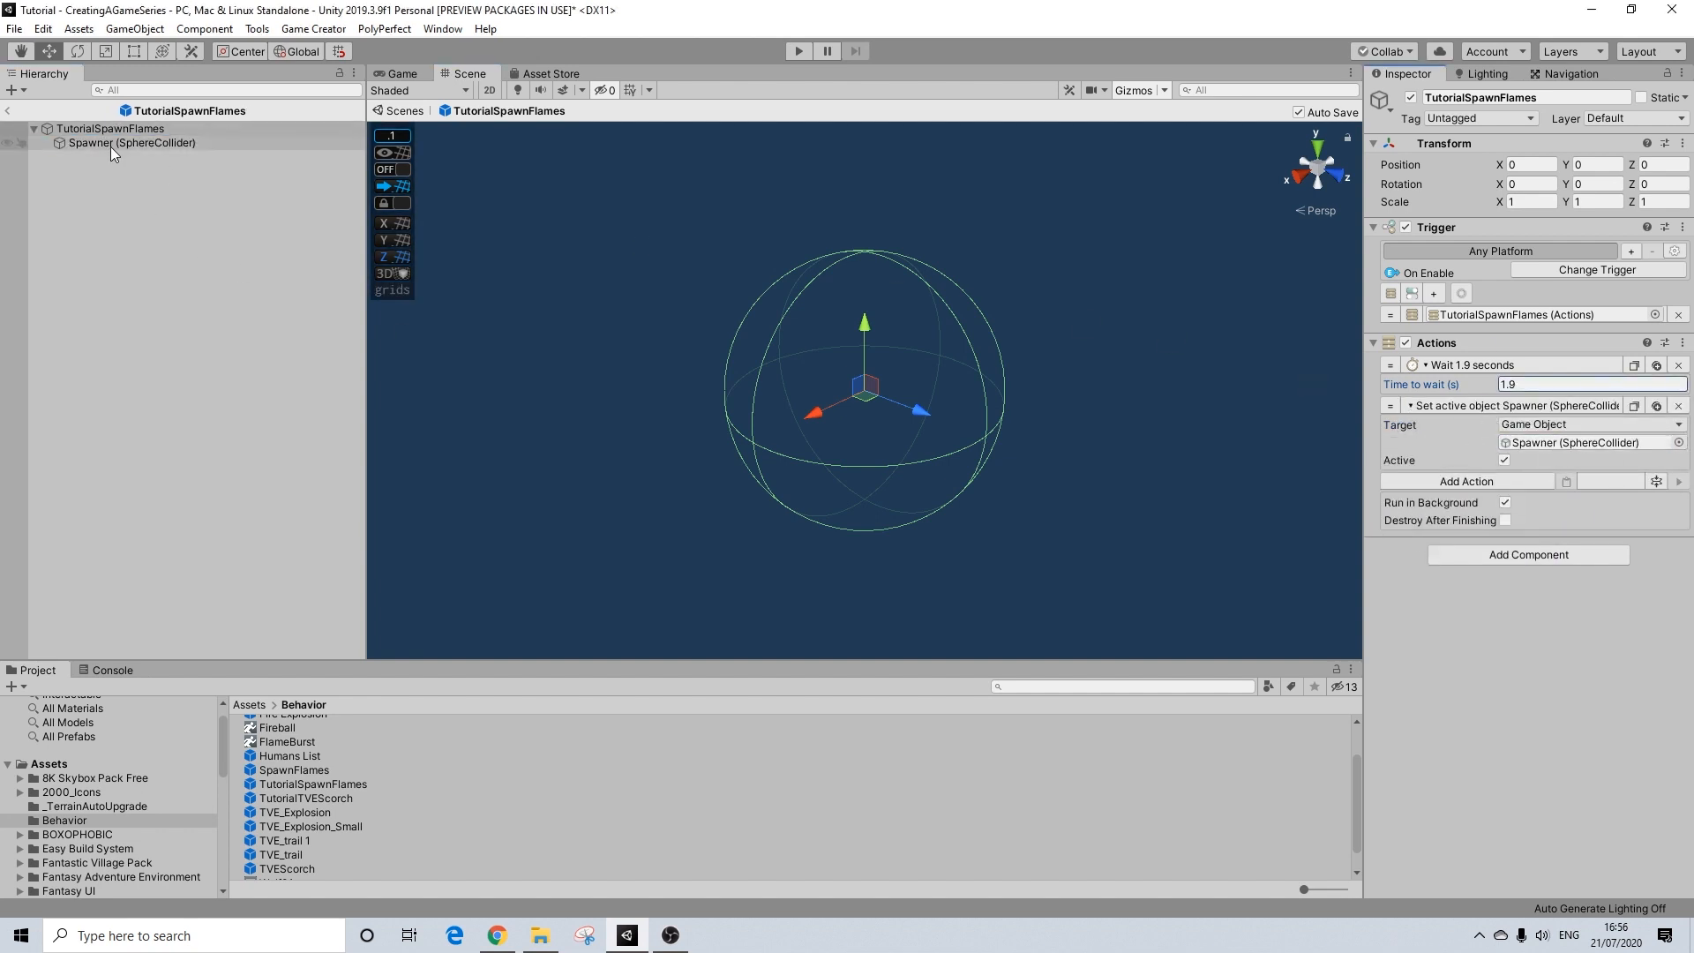
left_click(1412, 98)
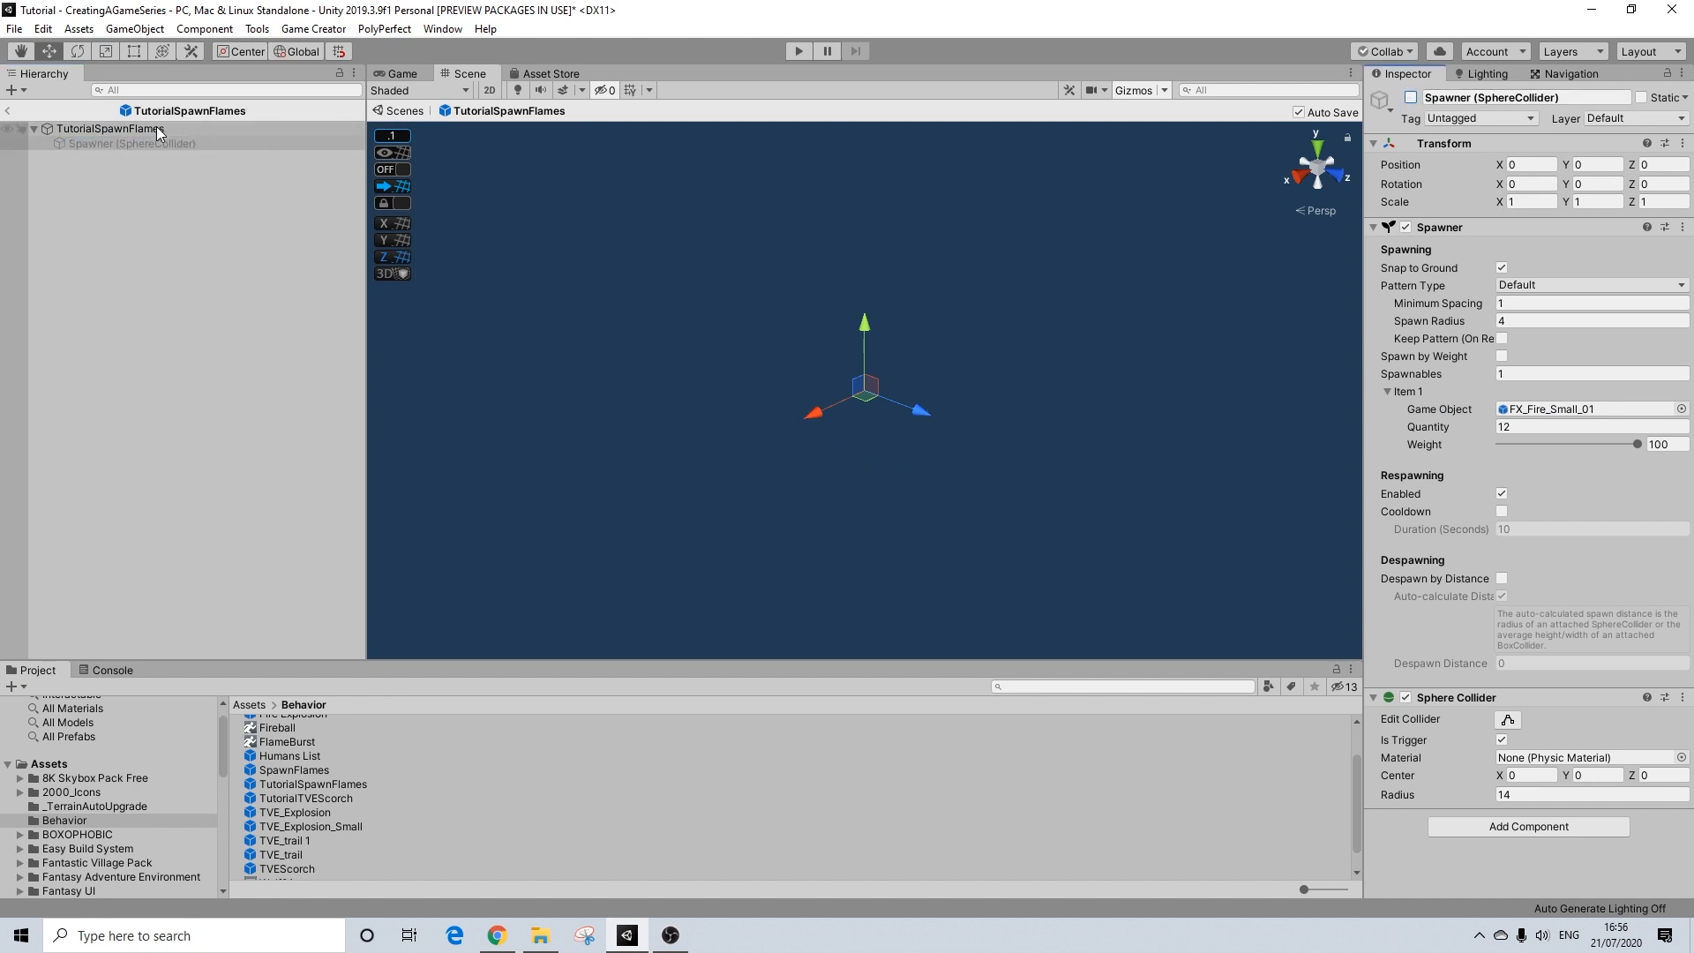
left_click(124, 129)
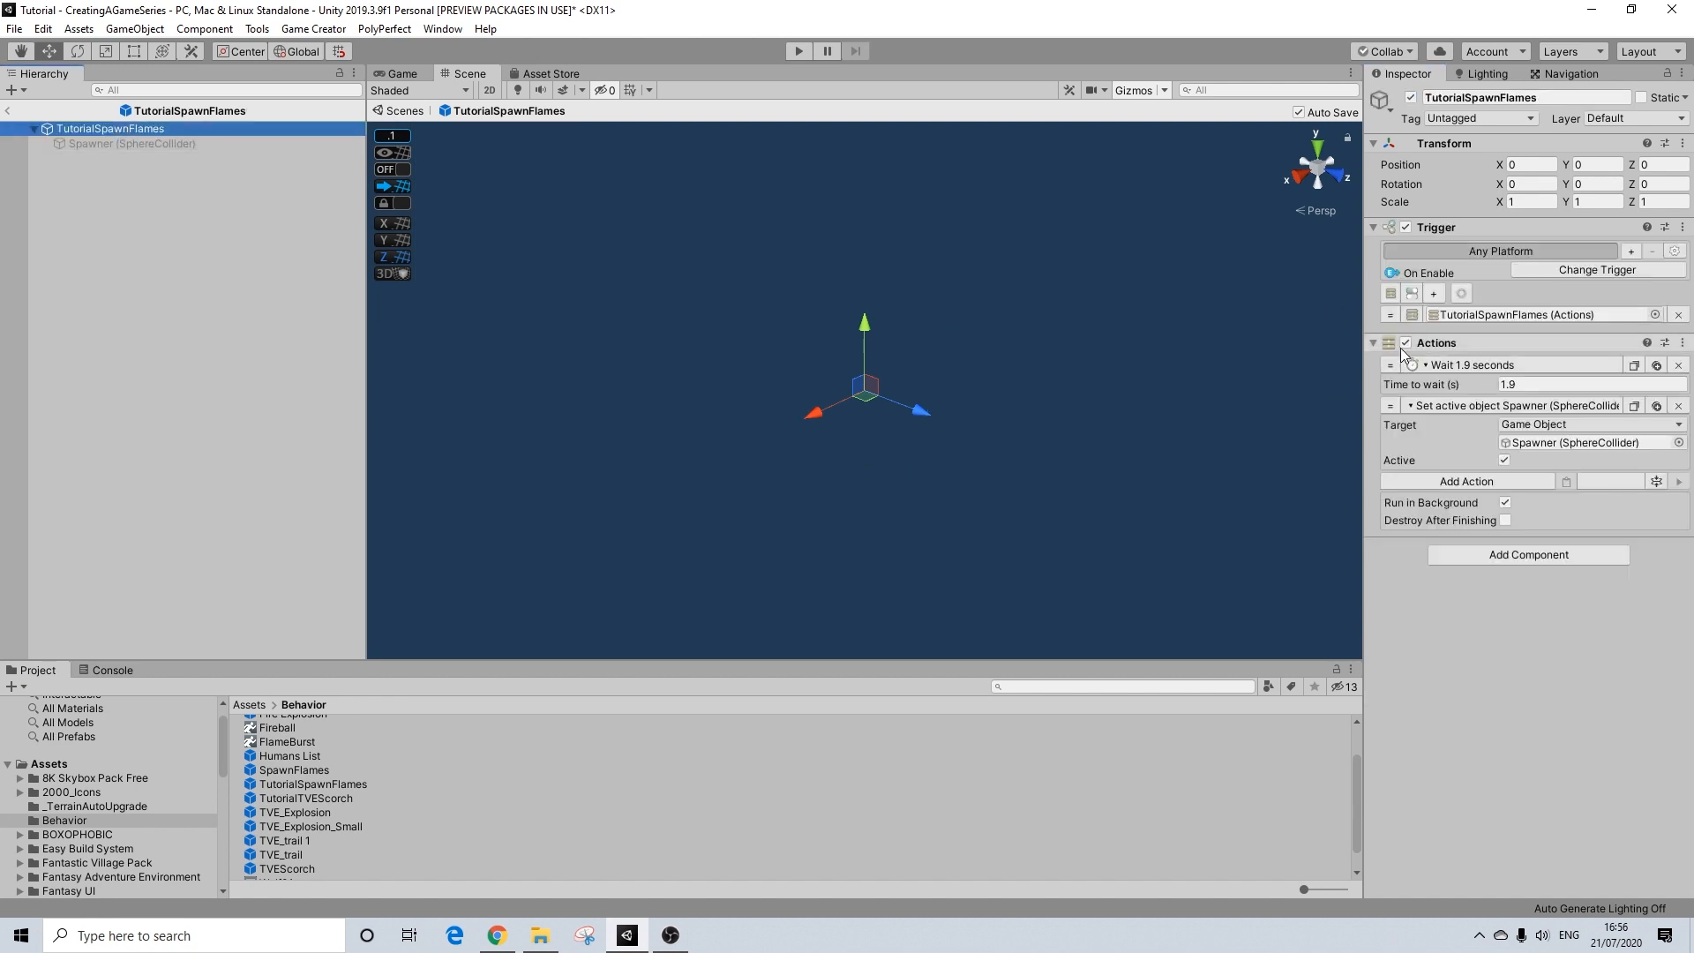
Step: Paste a copy of the Wait action at the end of the action list and set its time to 10 seconds
left_click(1526, 406)
left_click(1528, 370)
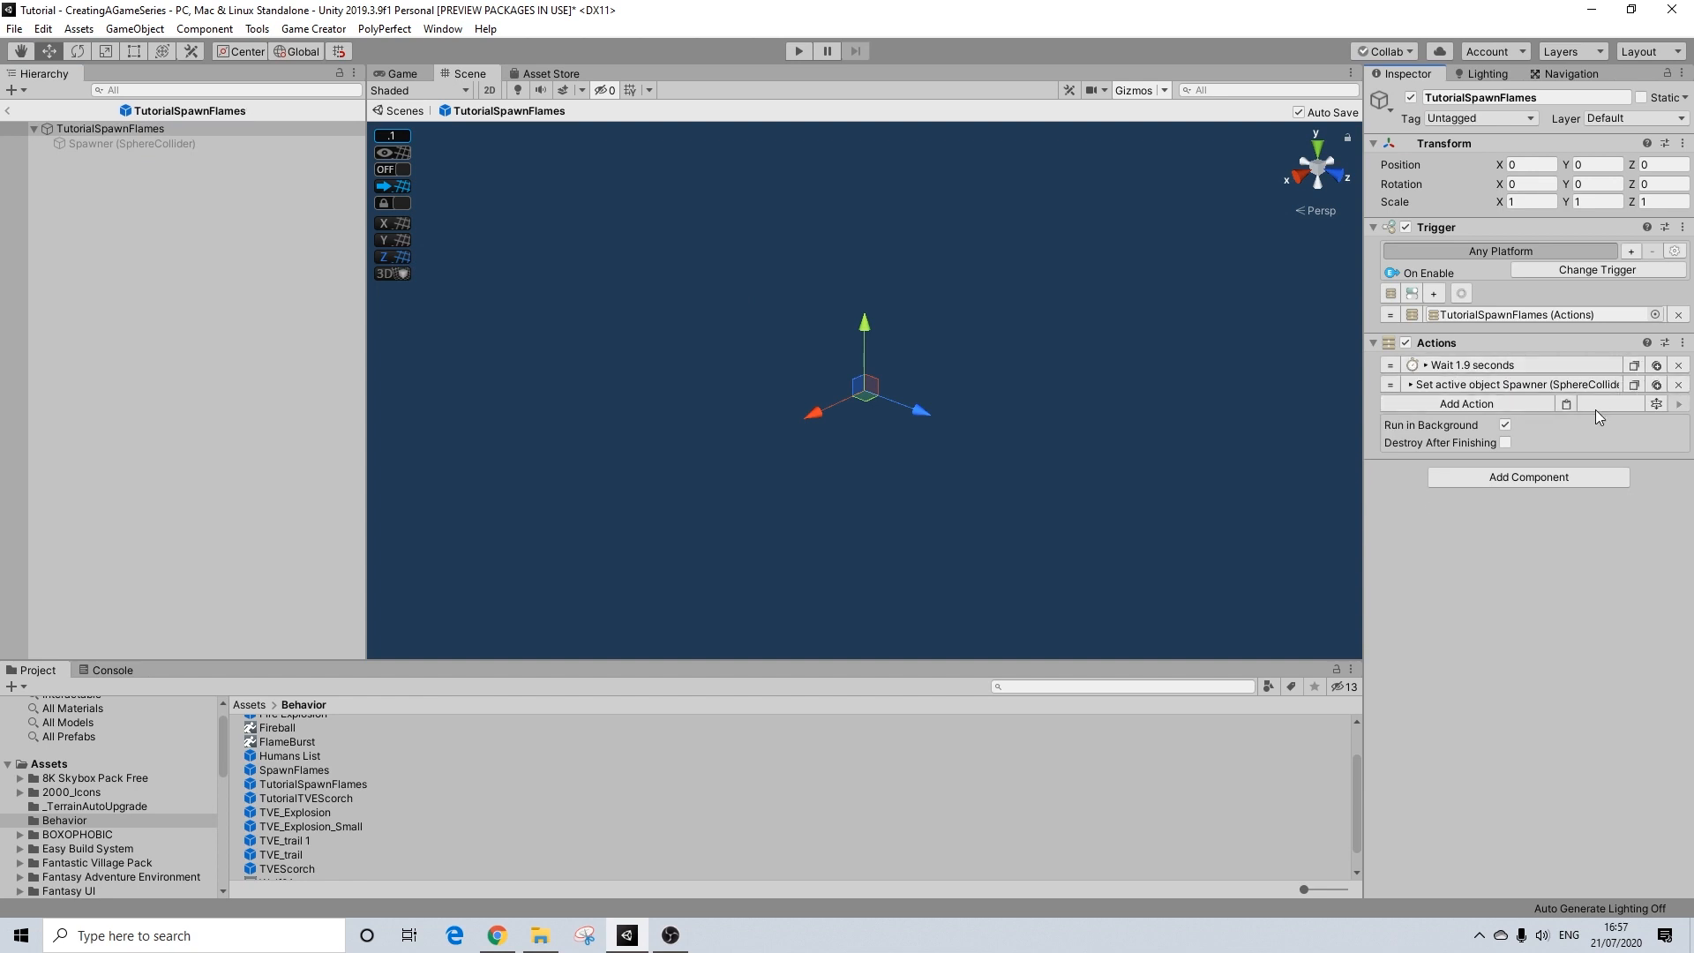
left_click(1567, 406)
left_click(1525, 427)
type("10")
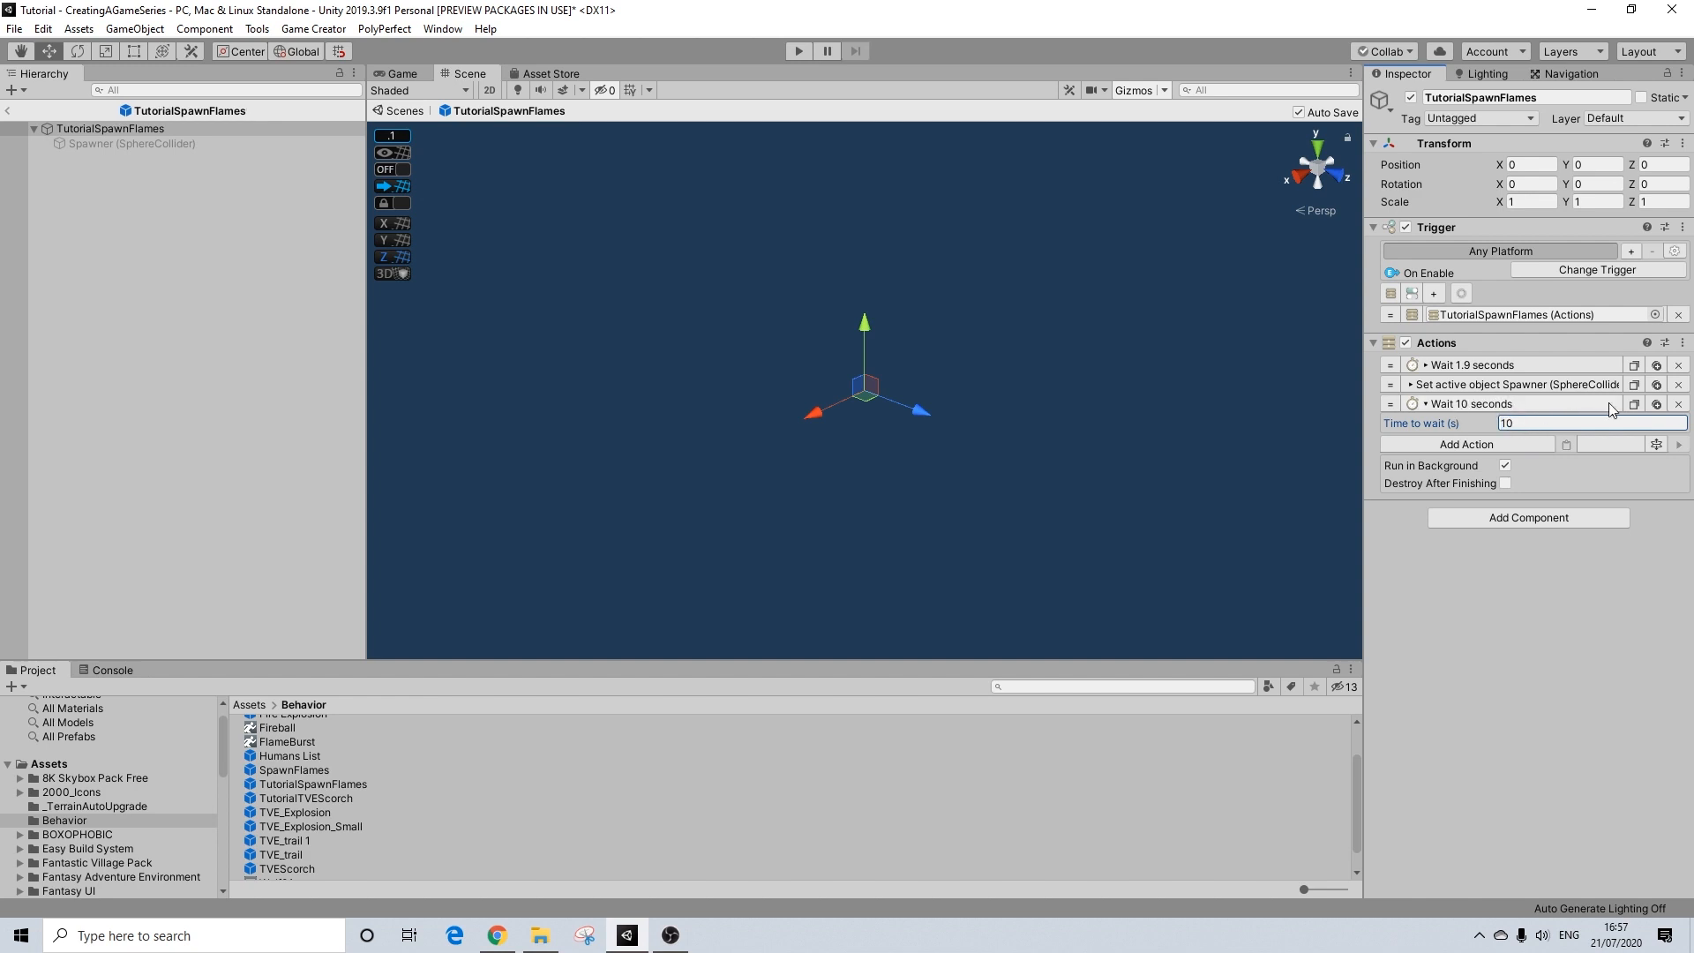
left_click(1561, 407)
Step: Copy the Spawner's Set Active action to the end of the list and turn off Active in the copy
left_click(1634, 385)
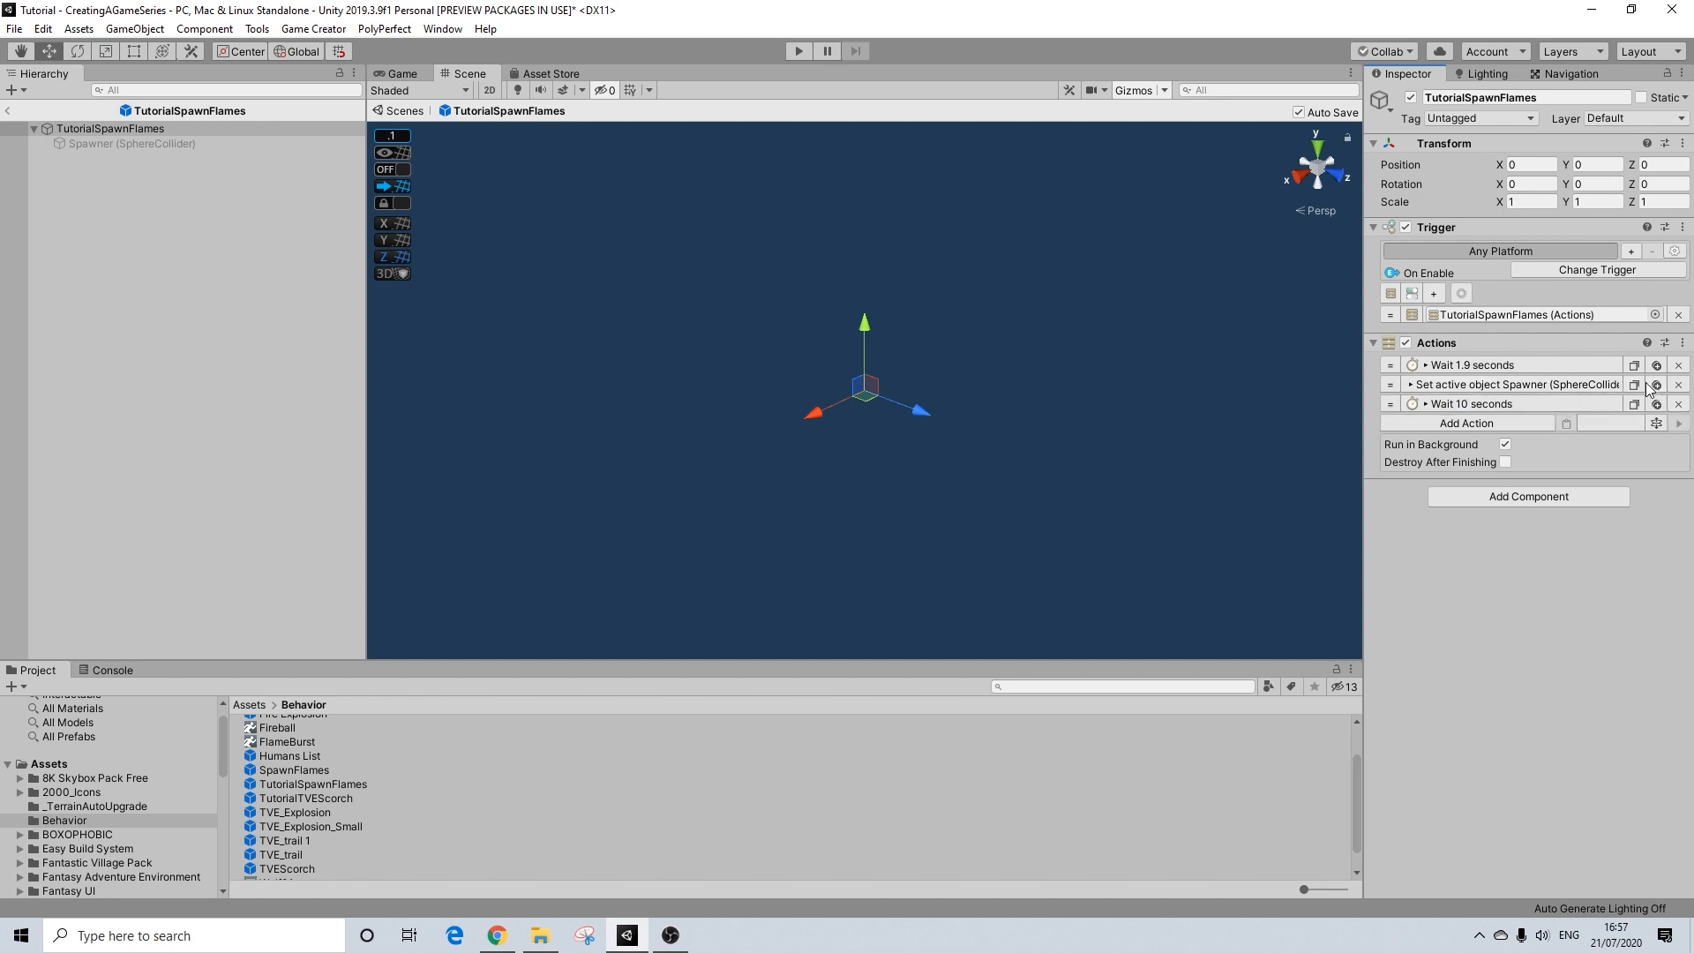
left_click(1564, 425)
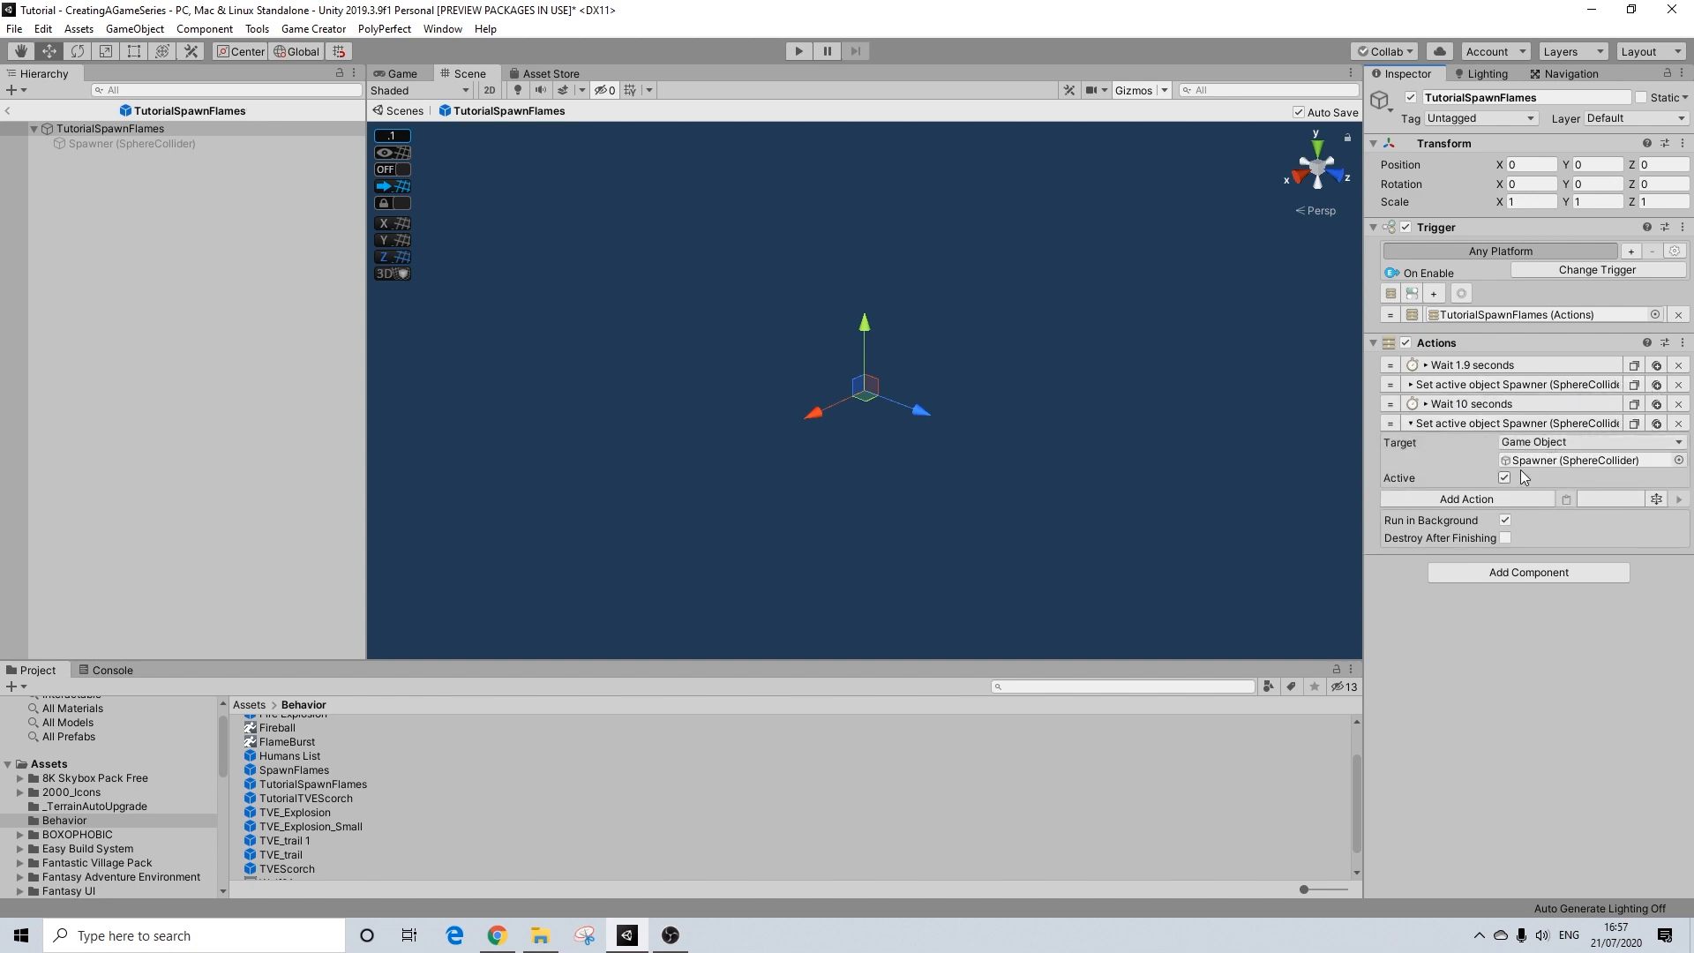
left_click(1505, 478)
left_click(1476, 424)
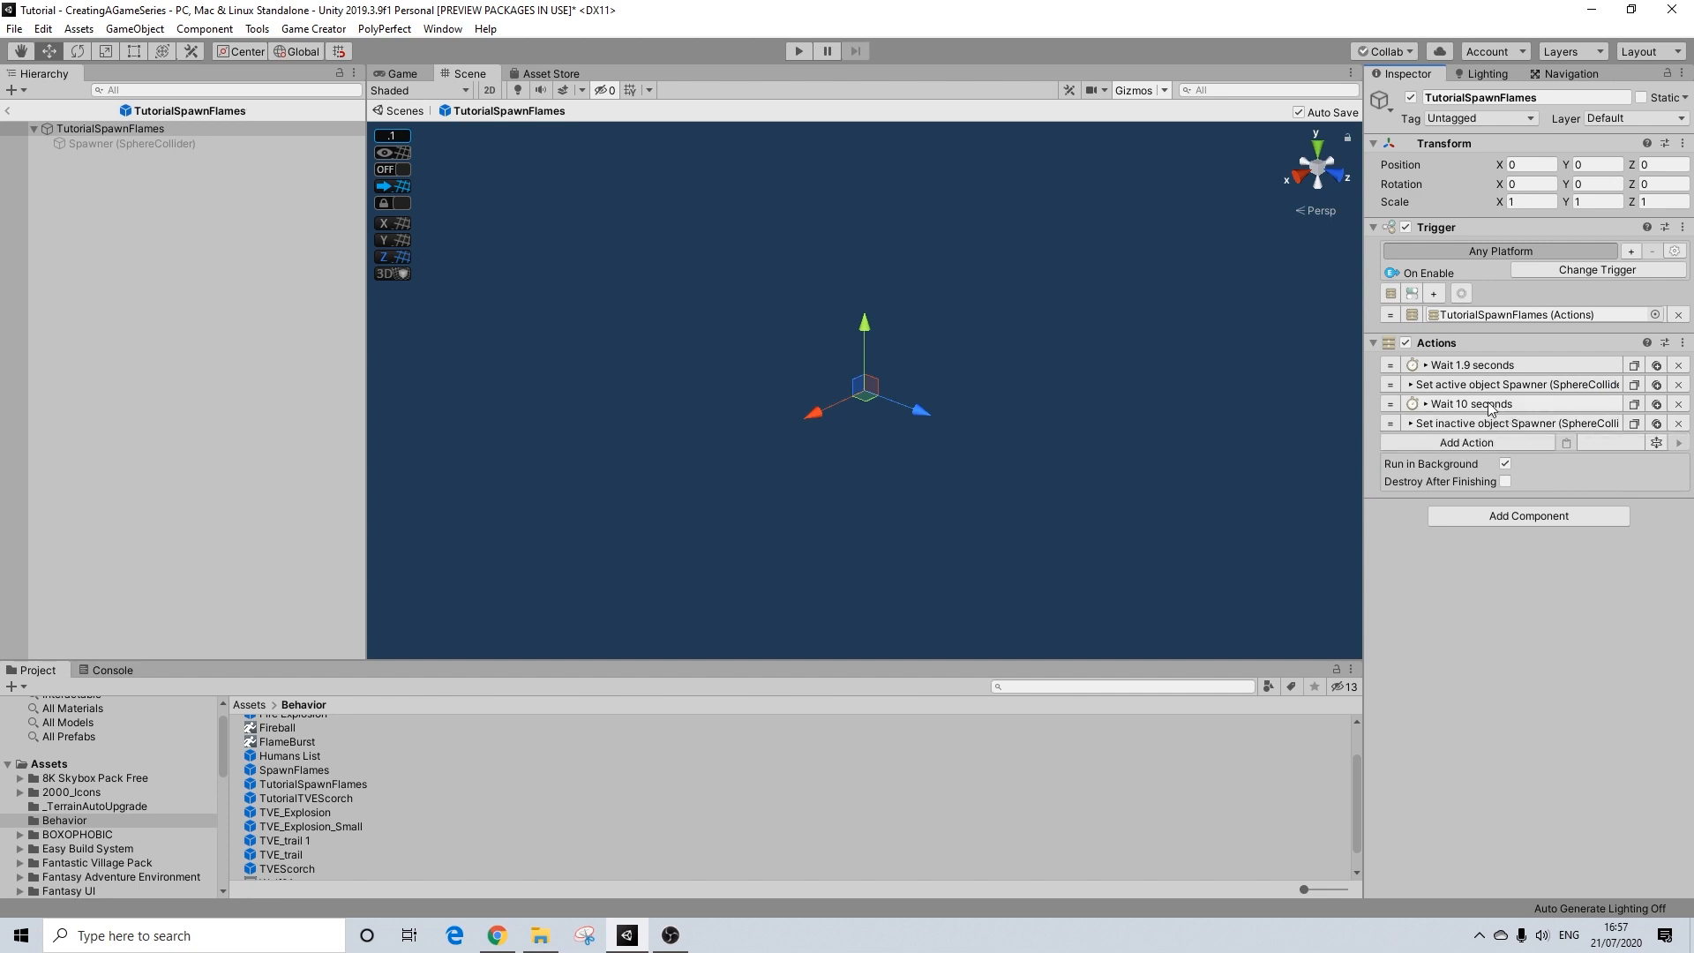
left_click(1489, 407)
left_click(1500, 387)
left_click(1500, 387)
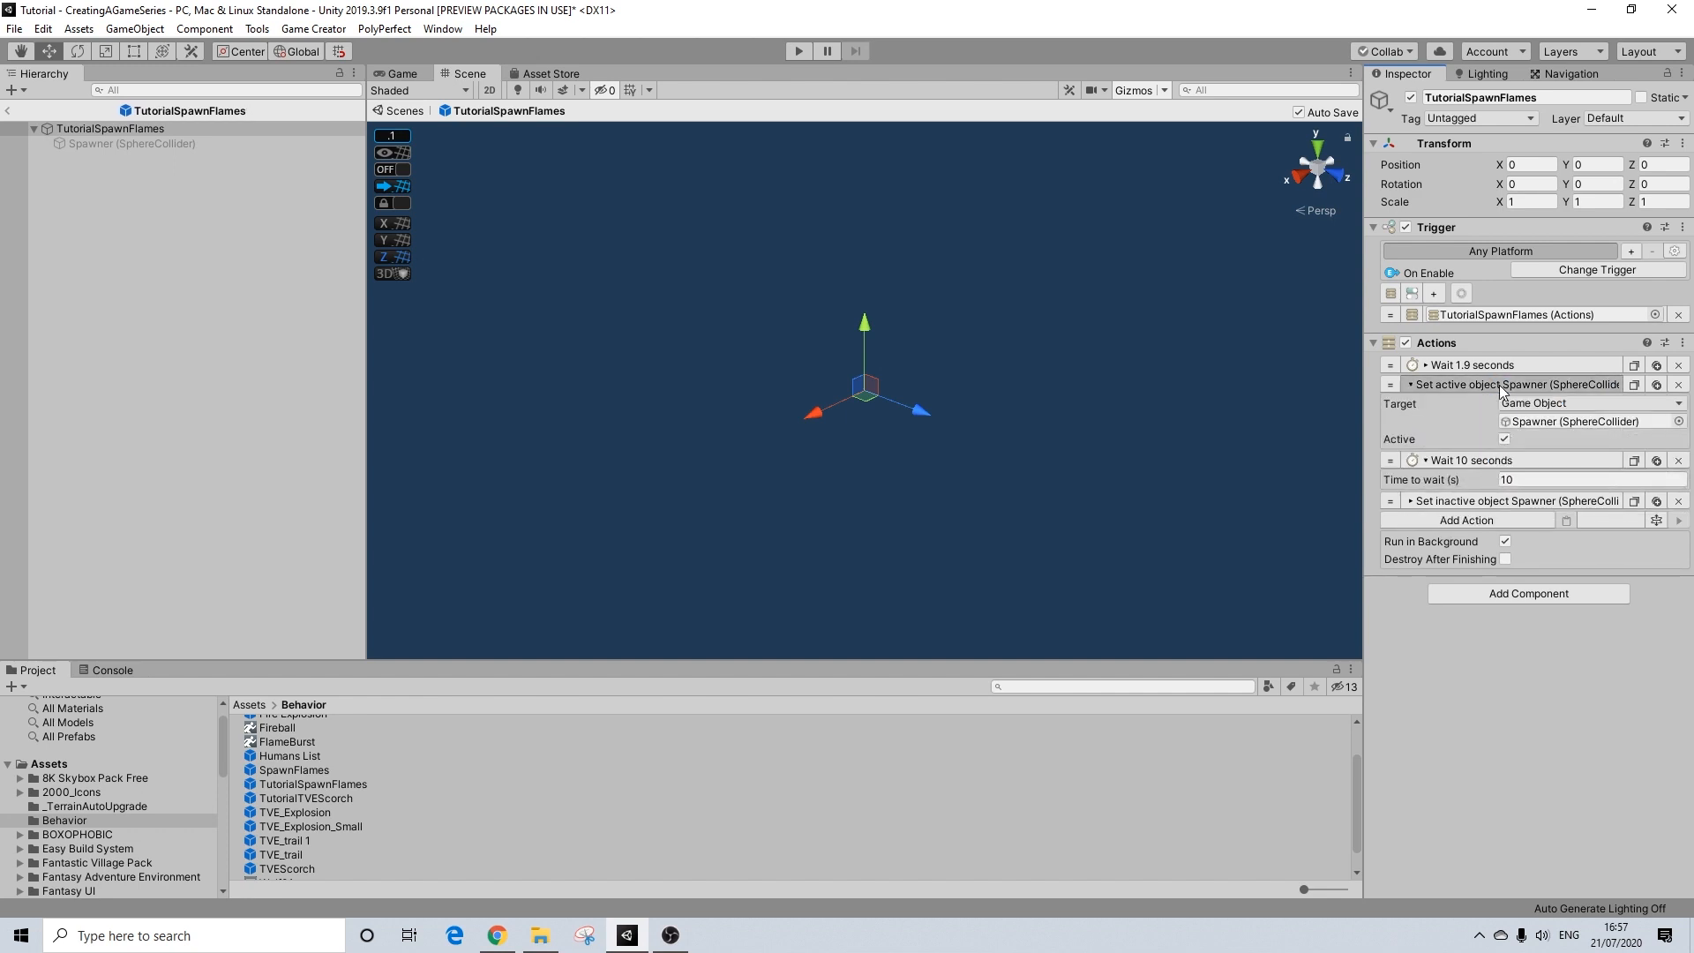
left_click(1488, 408)
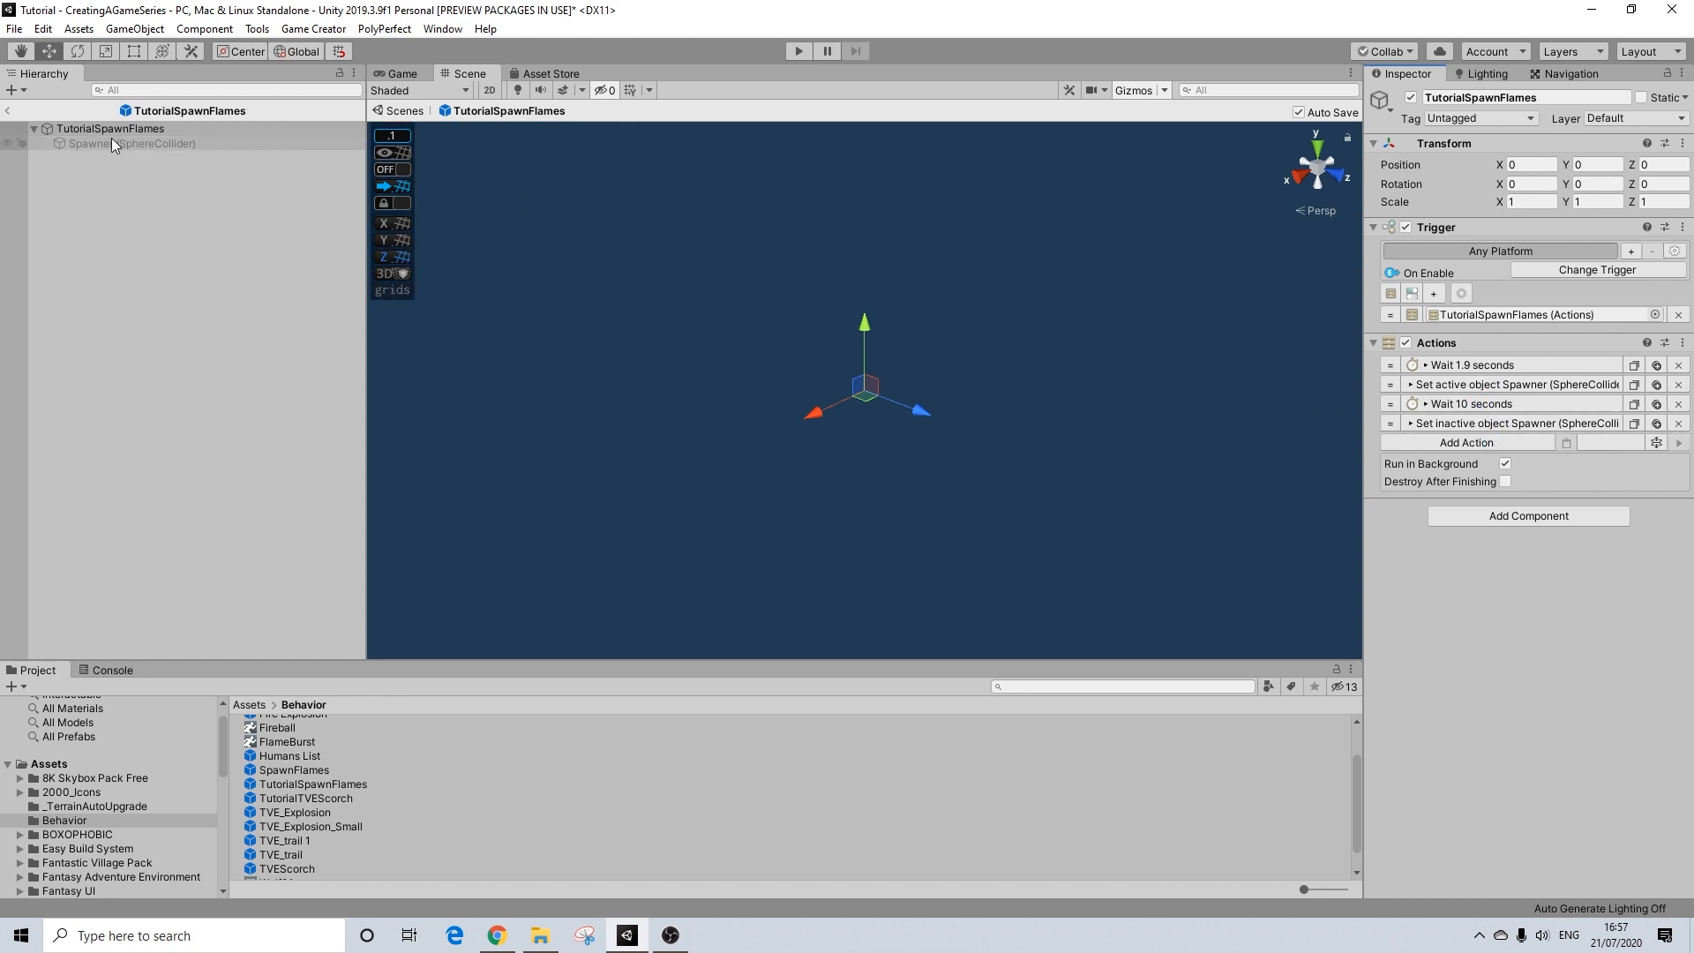
Step: Leave the TutorialSpawnFlames prefab and open the TutorialTVEScorch prefab for editing
left_click(4, 110)
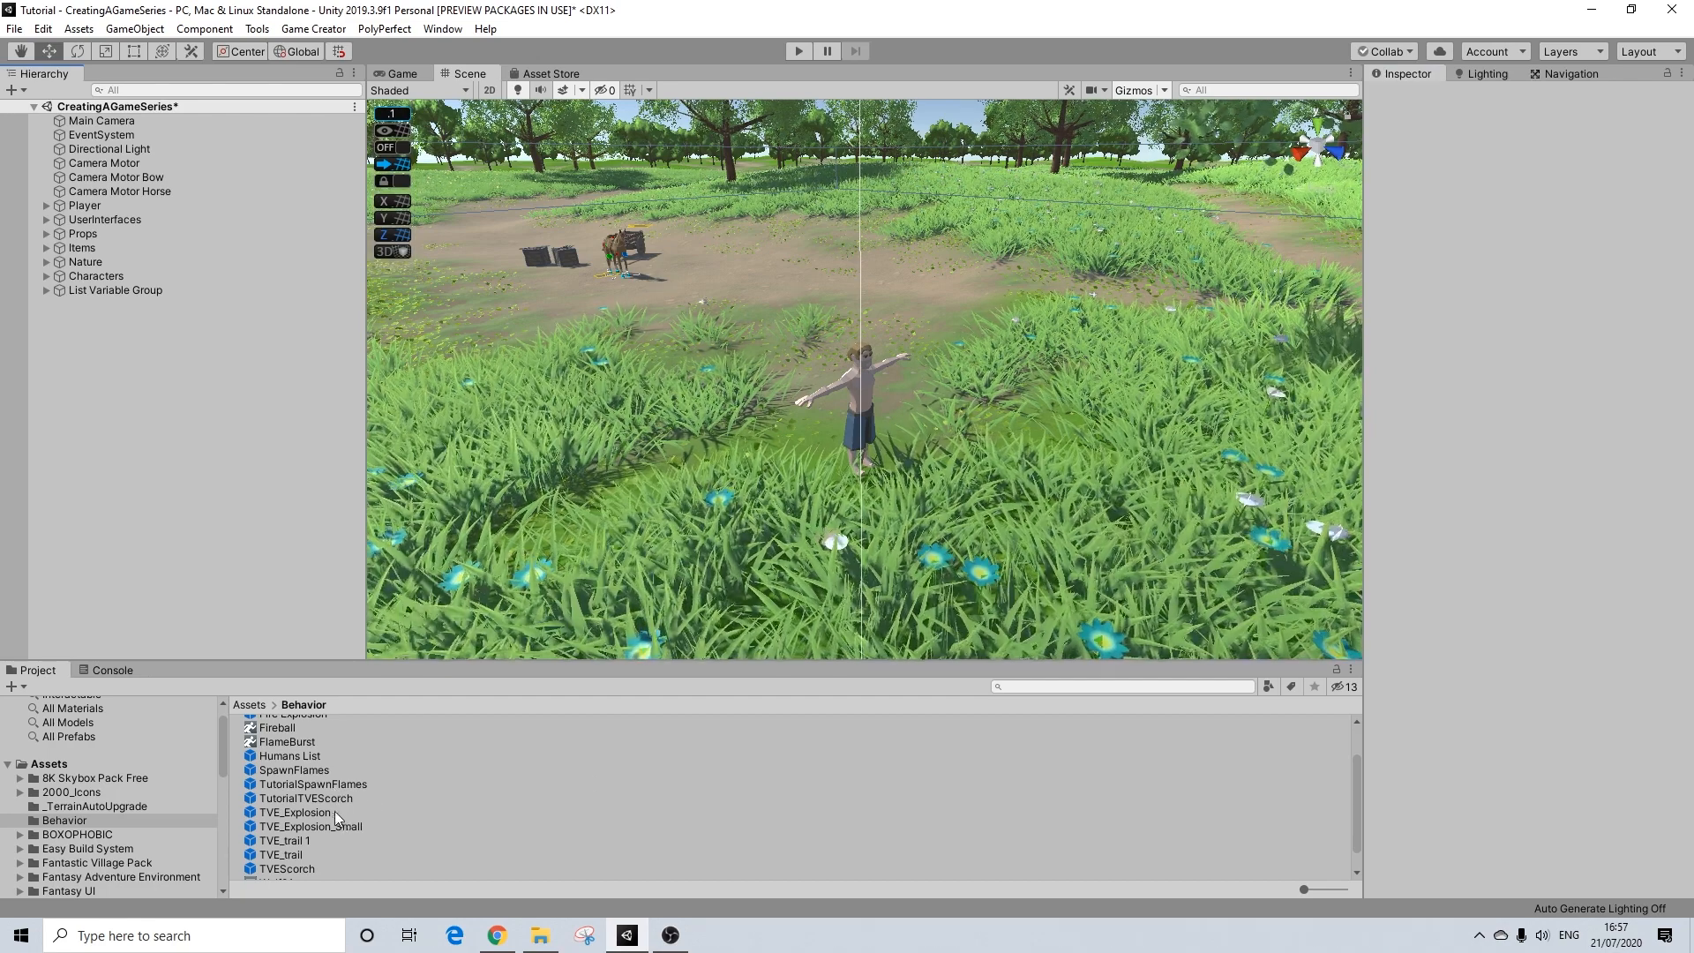
left_click(298, 798)
double_click(299, 797)
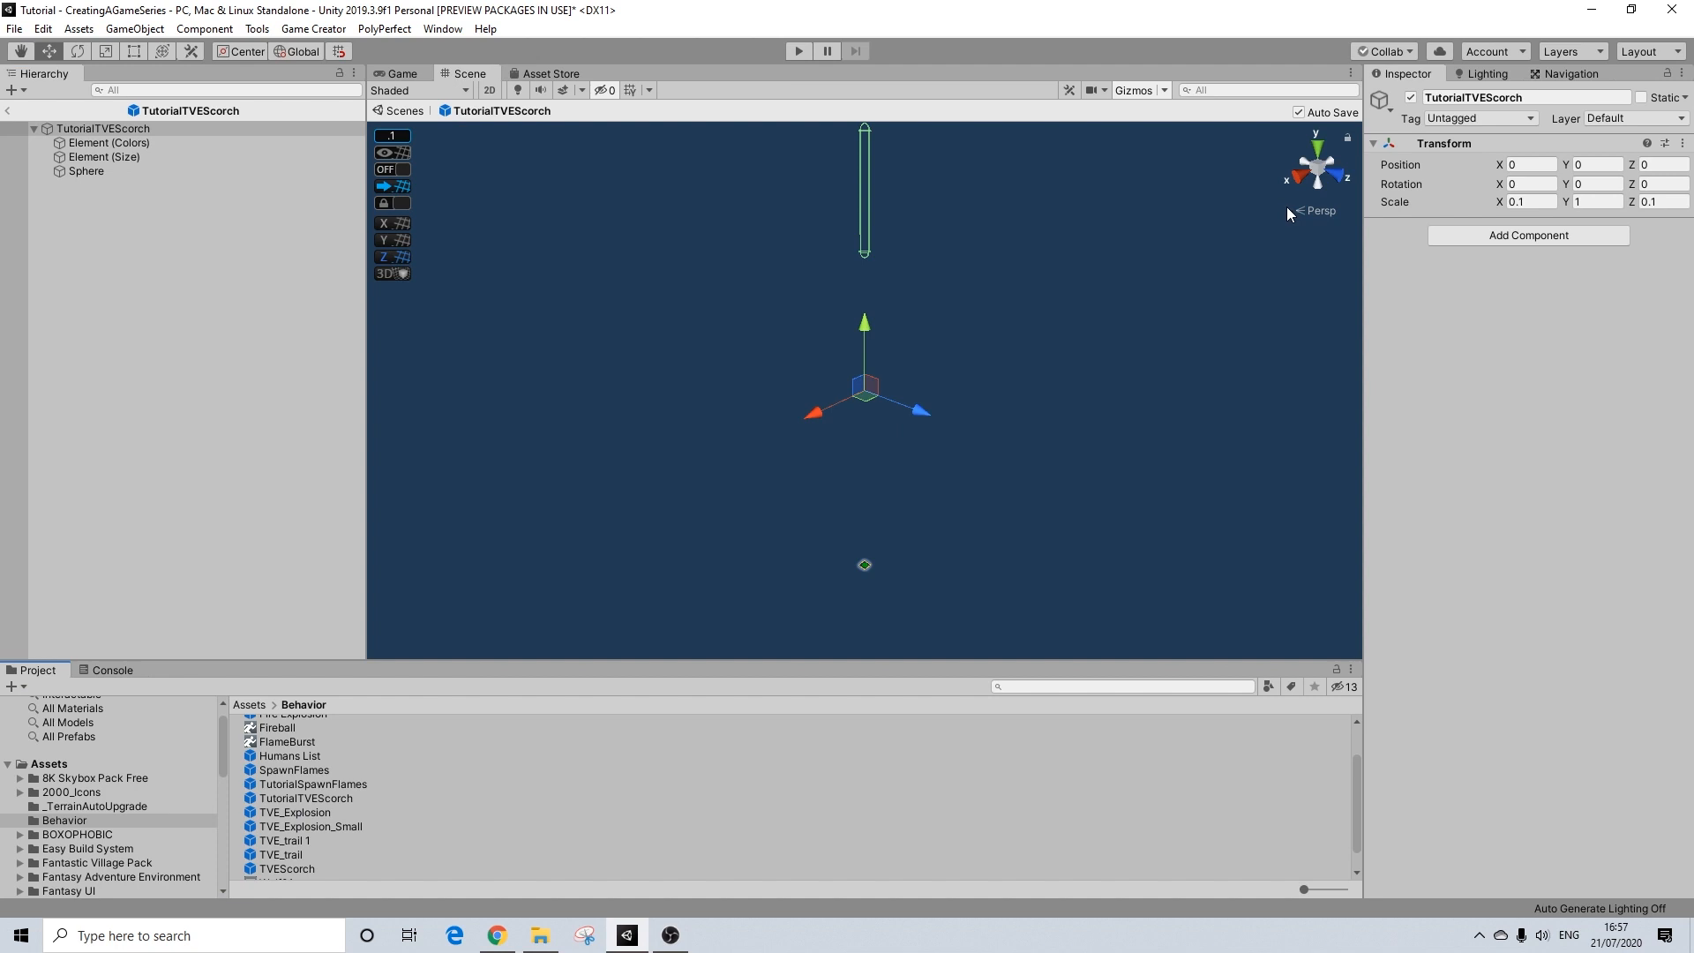
Step: Add a Trigger component to the TutorialTVEScorch root and change its trigger type to On Enable
left_click(1491, 233)
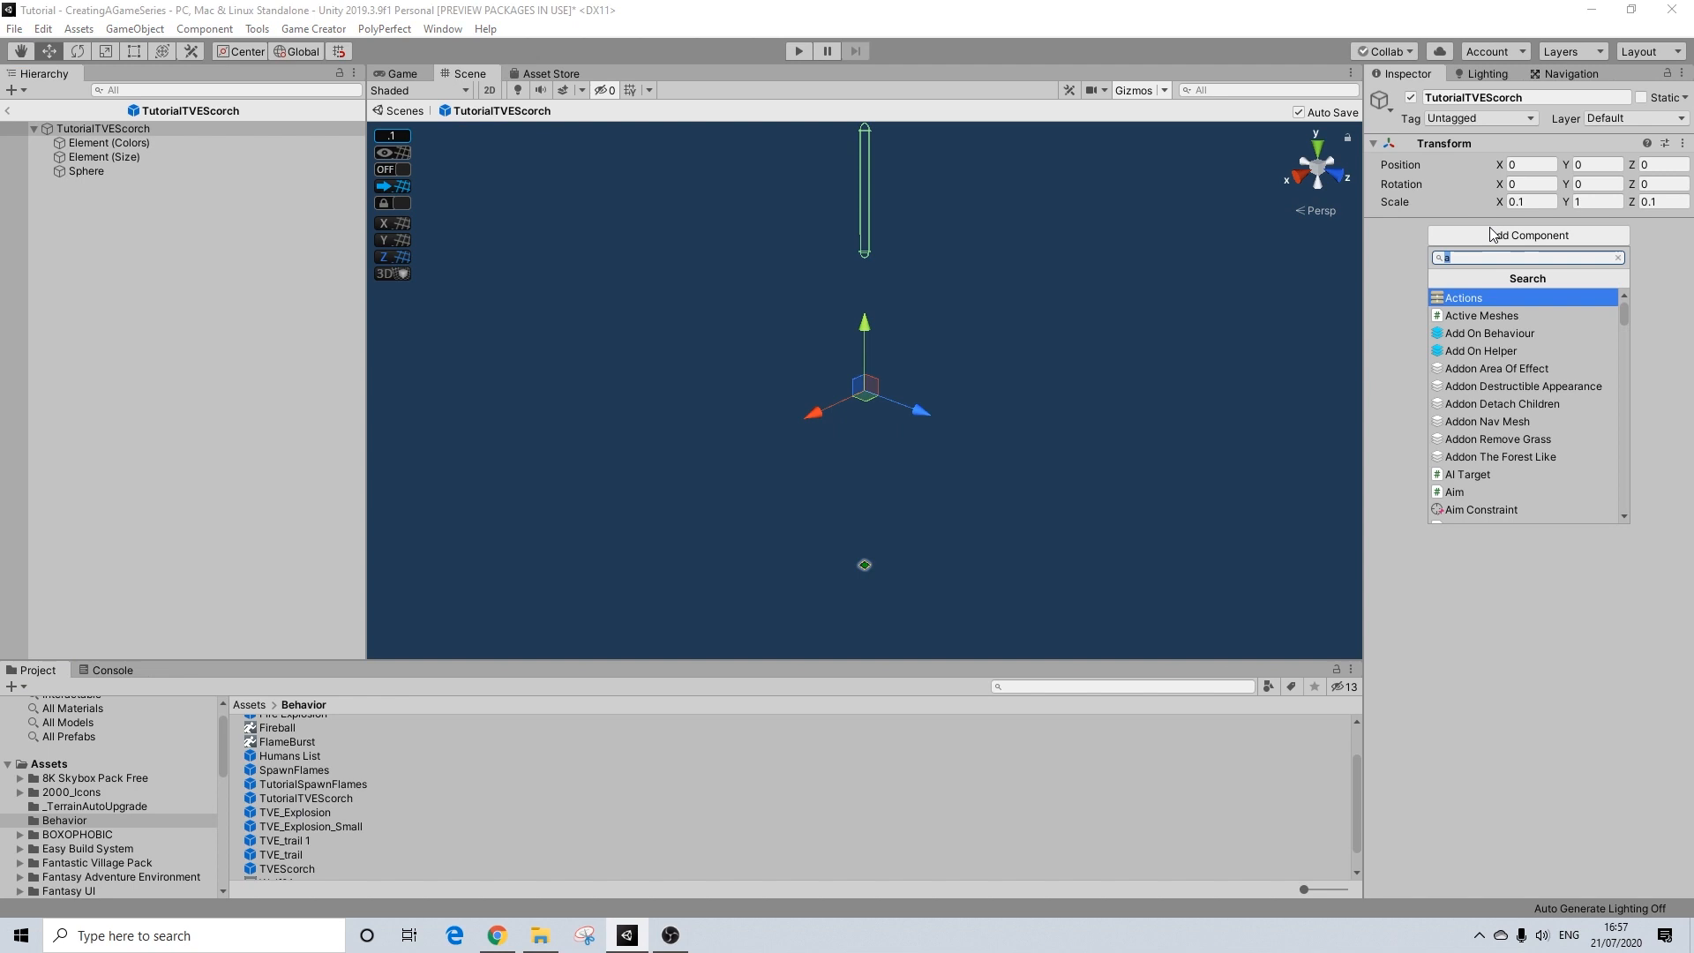
type("tr")
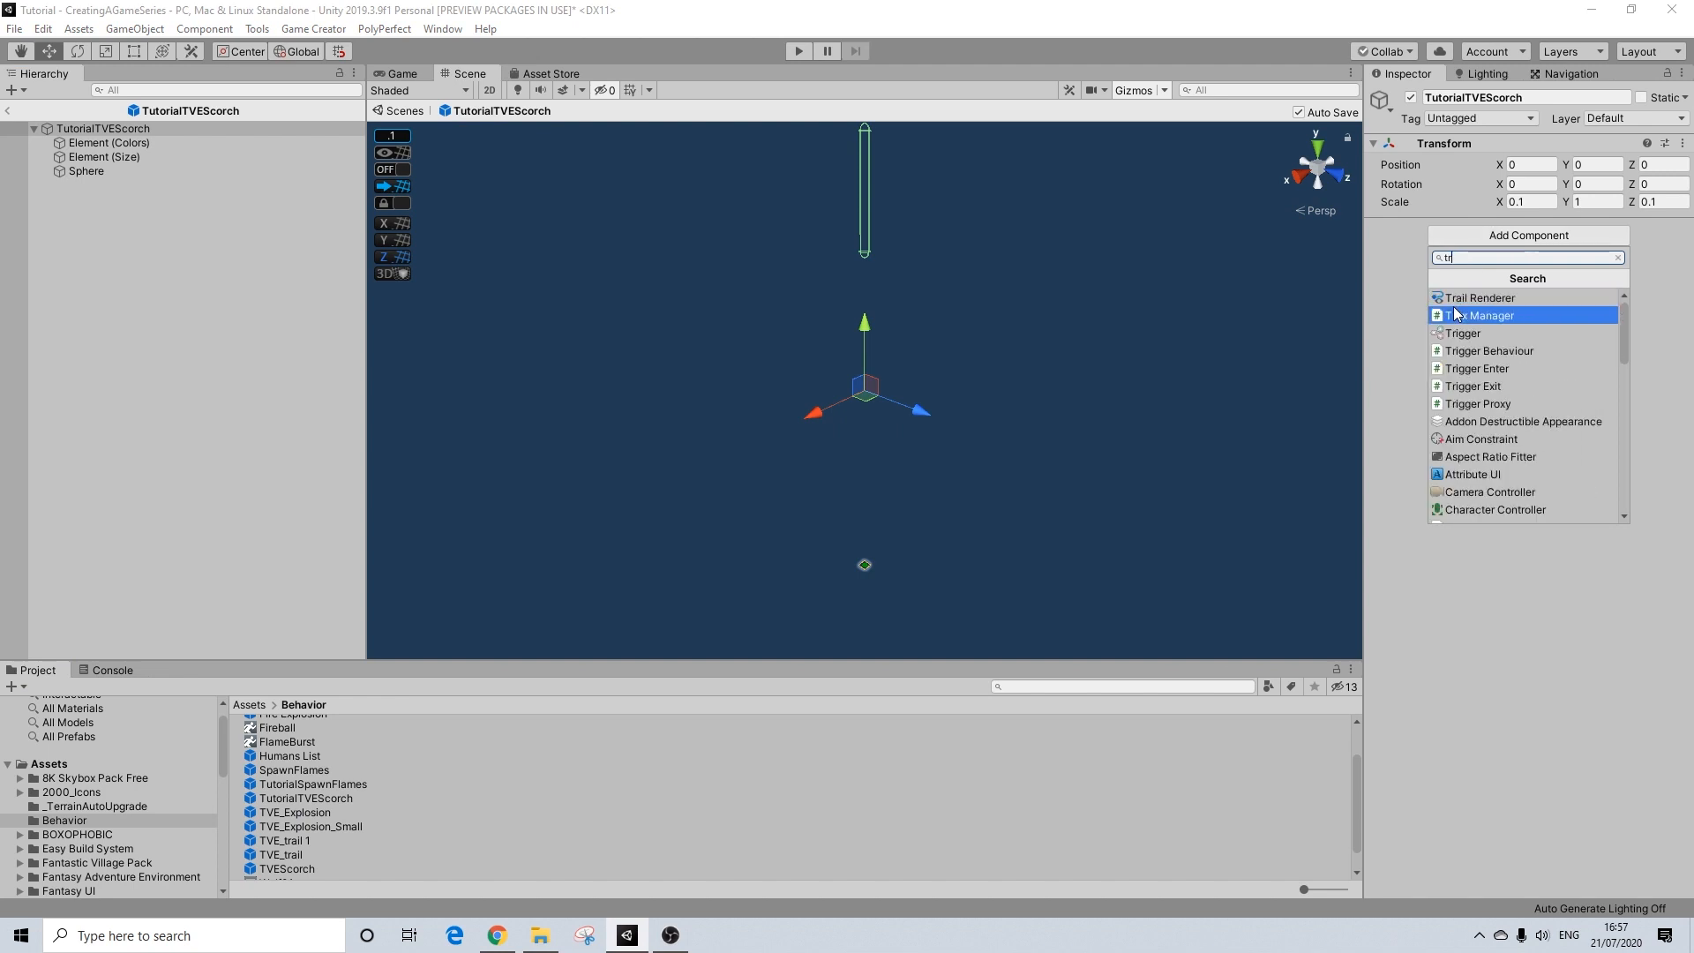
left_click(1465, 333)
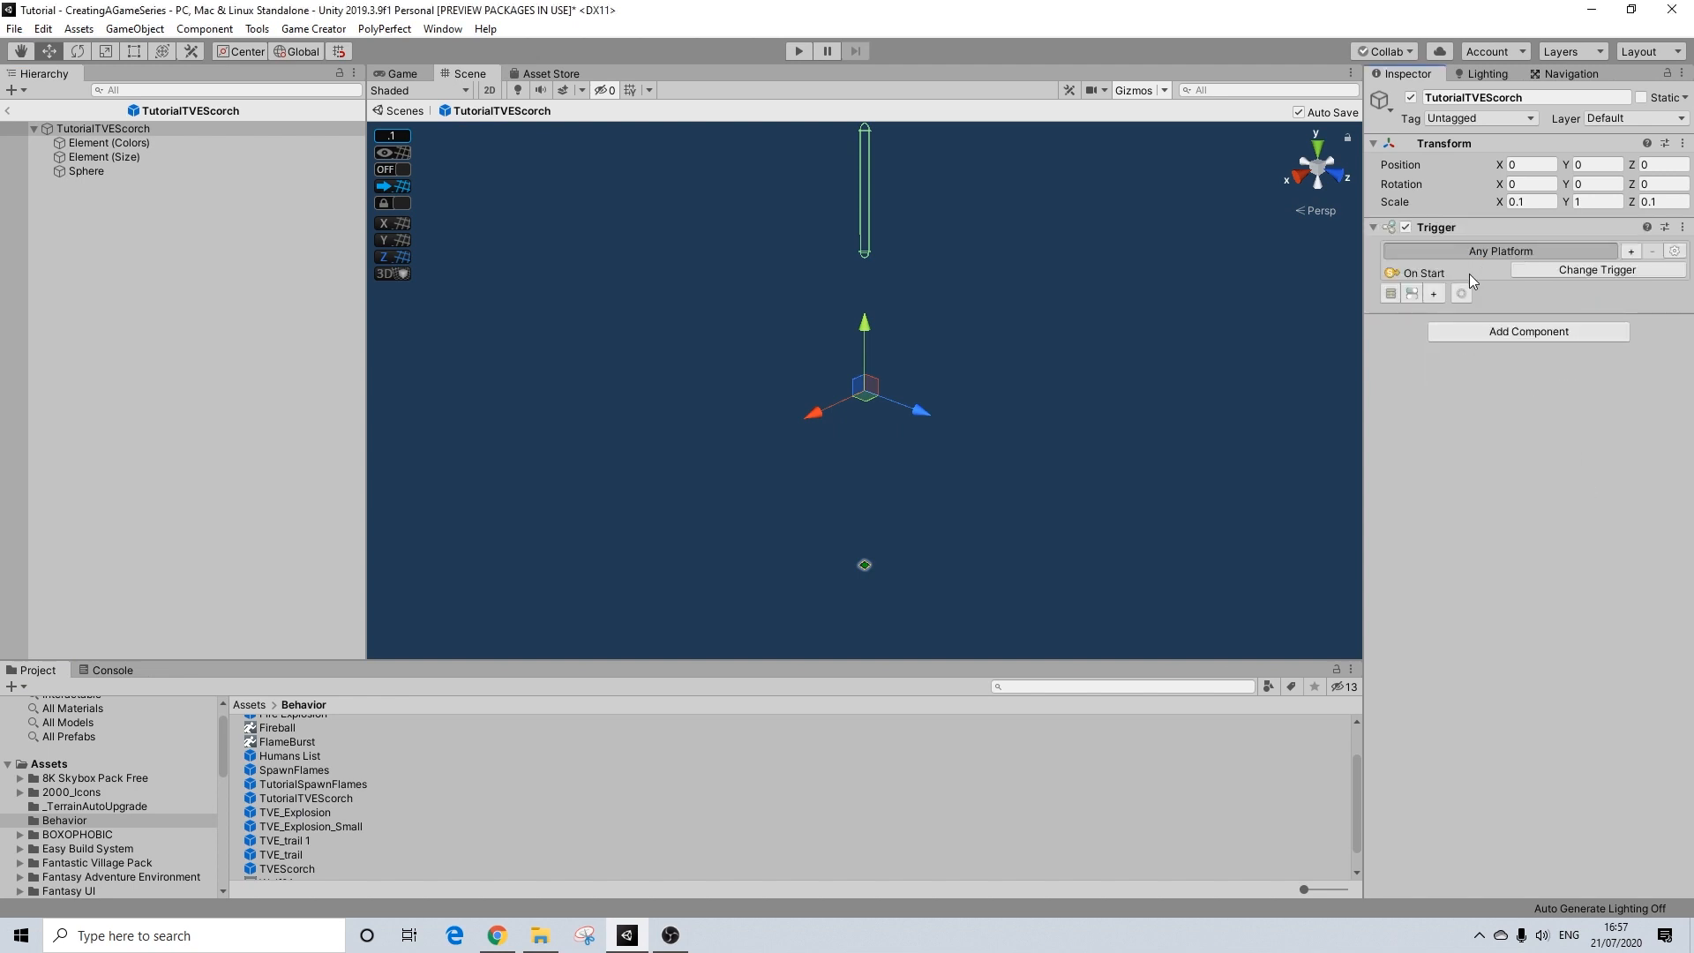
left_click(1534, 272)
left_click(1542, 338)
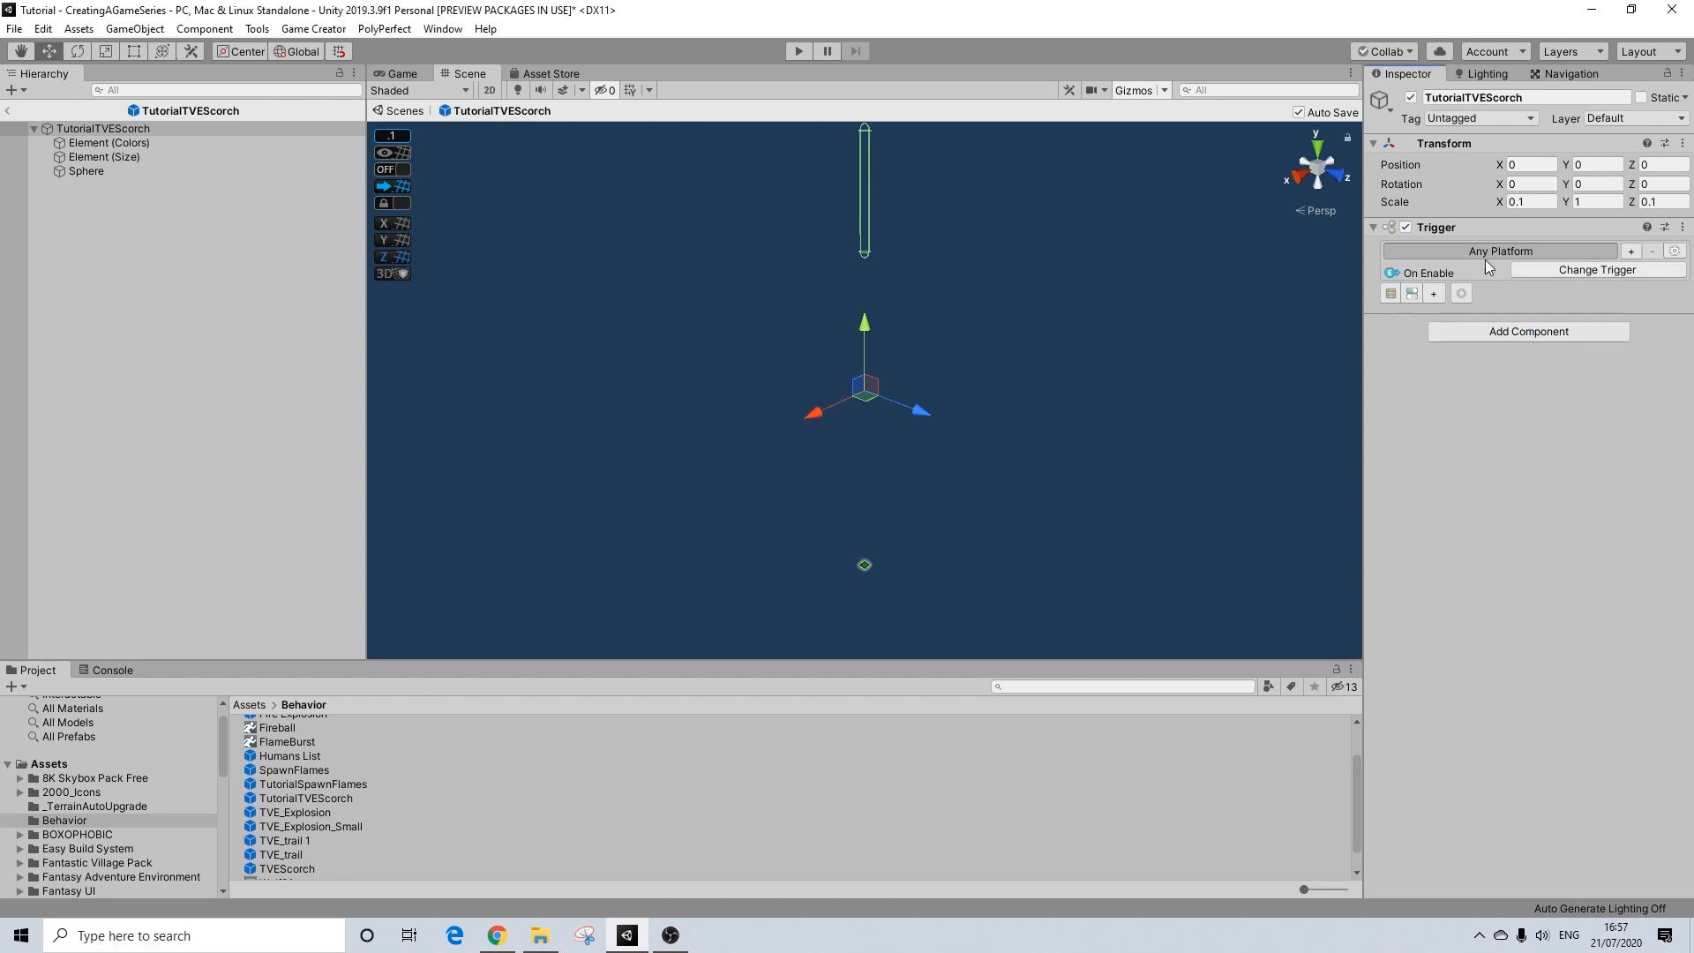
Step: Add an Actions component to TutorialTVEScorch and assign it to a new actions slot in the On Enable trigger
left_click(1438, 294)
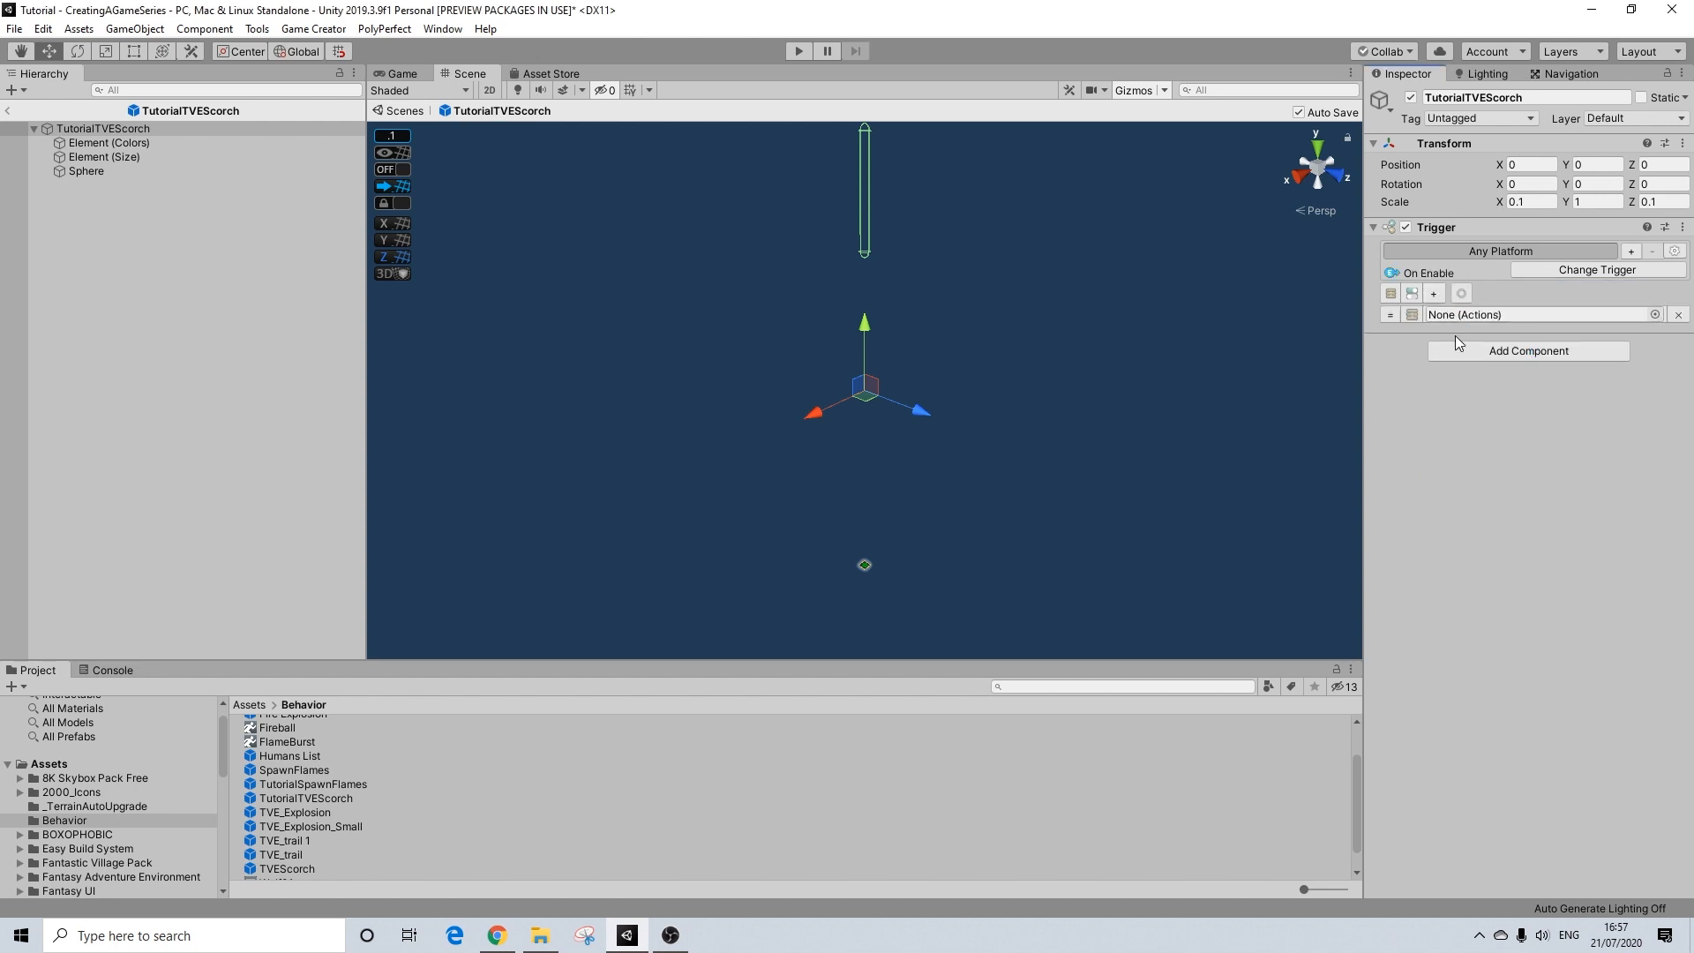
left_click(1457, 353)
type("a")
left_click(1461, 413)
left_click_drag(1447, 344, 1467, 315)
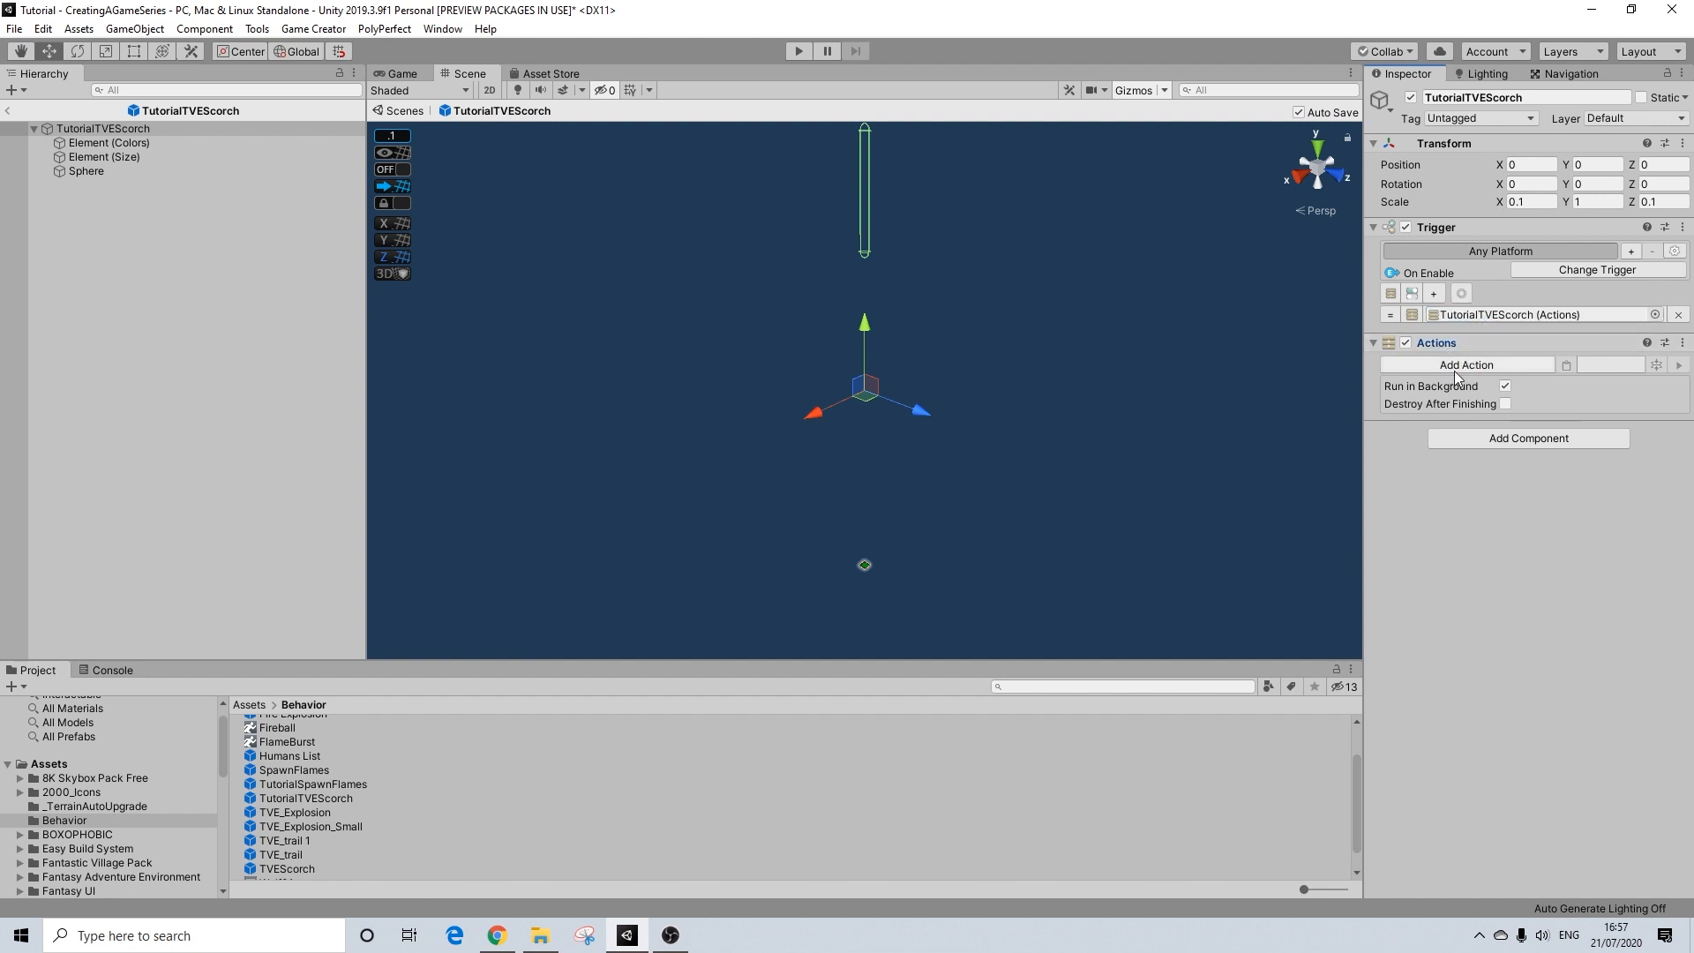
Step: Add a Scale Object by Value action from ActionPack1 to TutorialTVEScorch's action list
left_click(1456, 371)
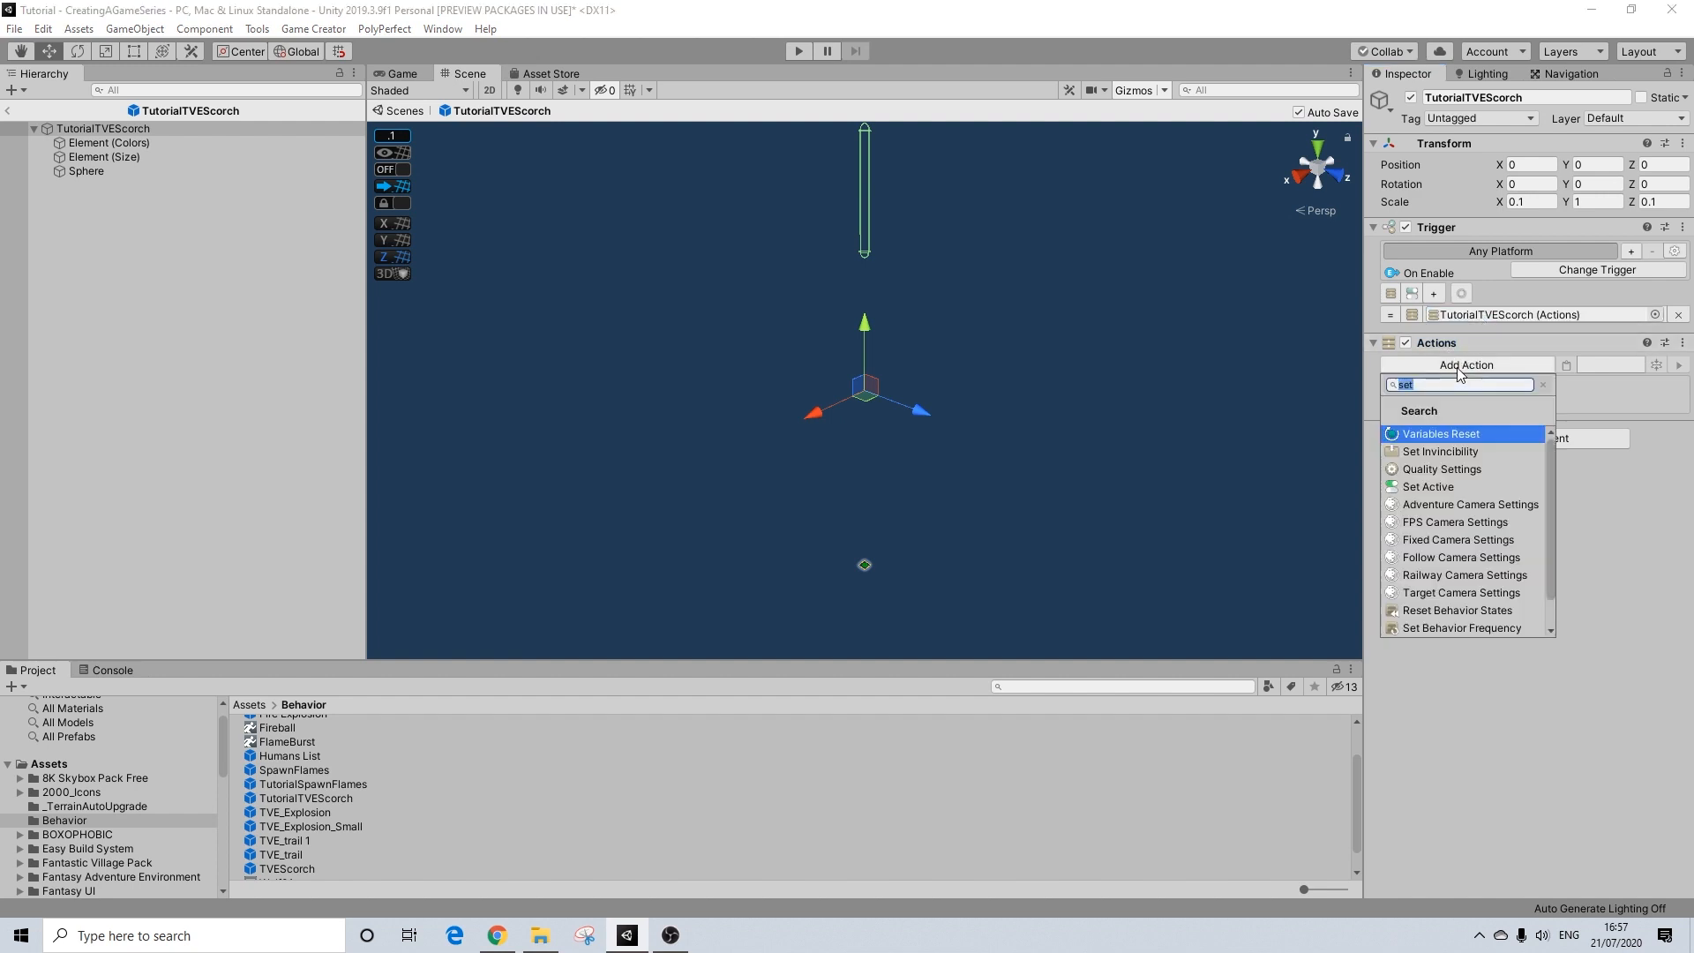
left_click(1540, 387)
scroll(1436, 541, "down", 4)
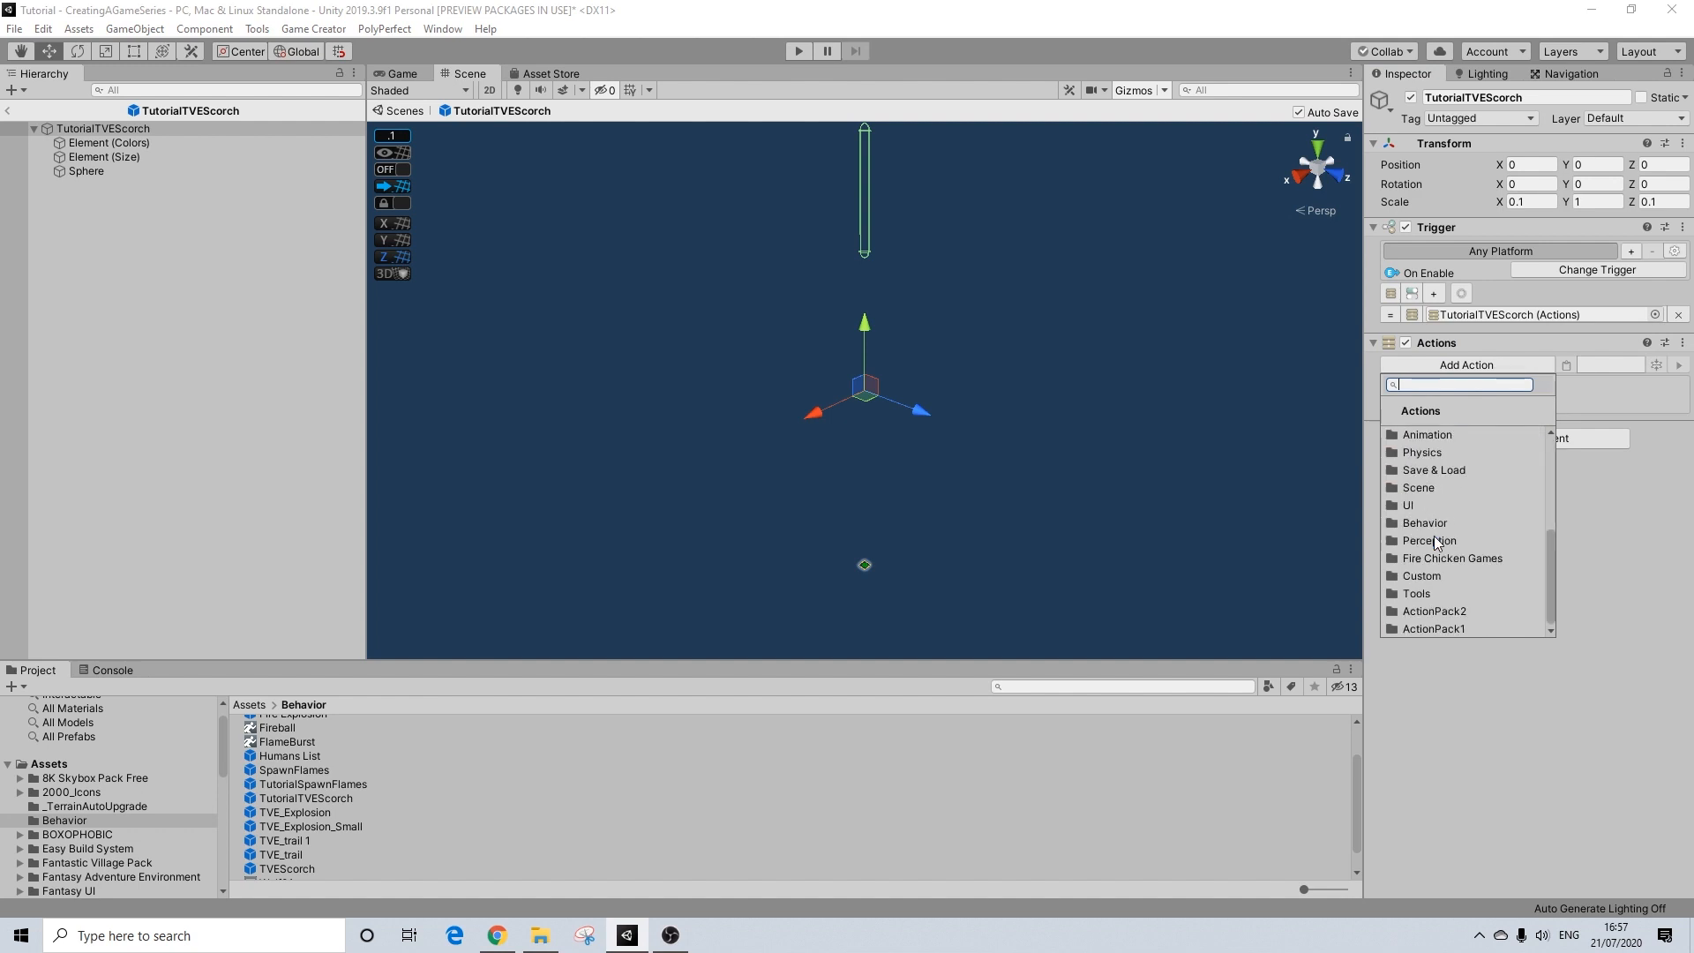
left_click(1447, 626)
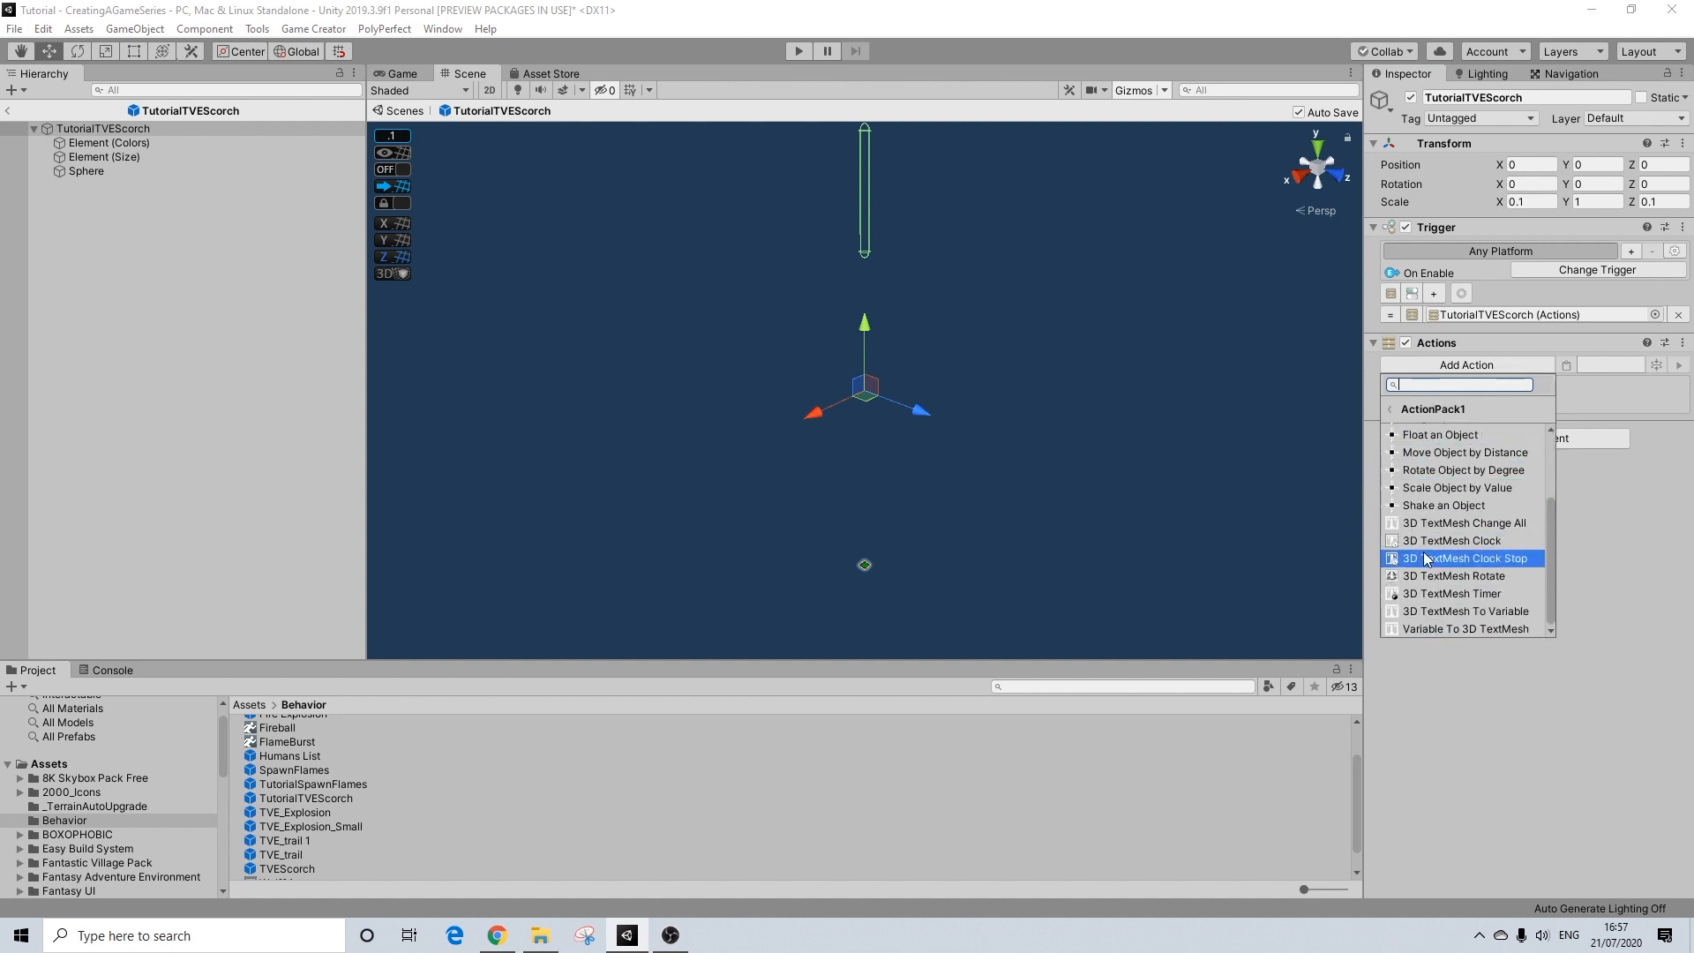
left_click(1431, 490)
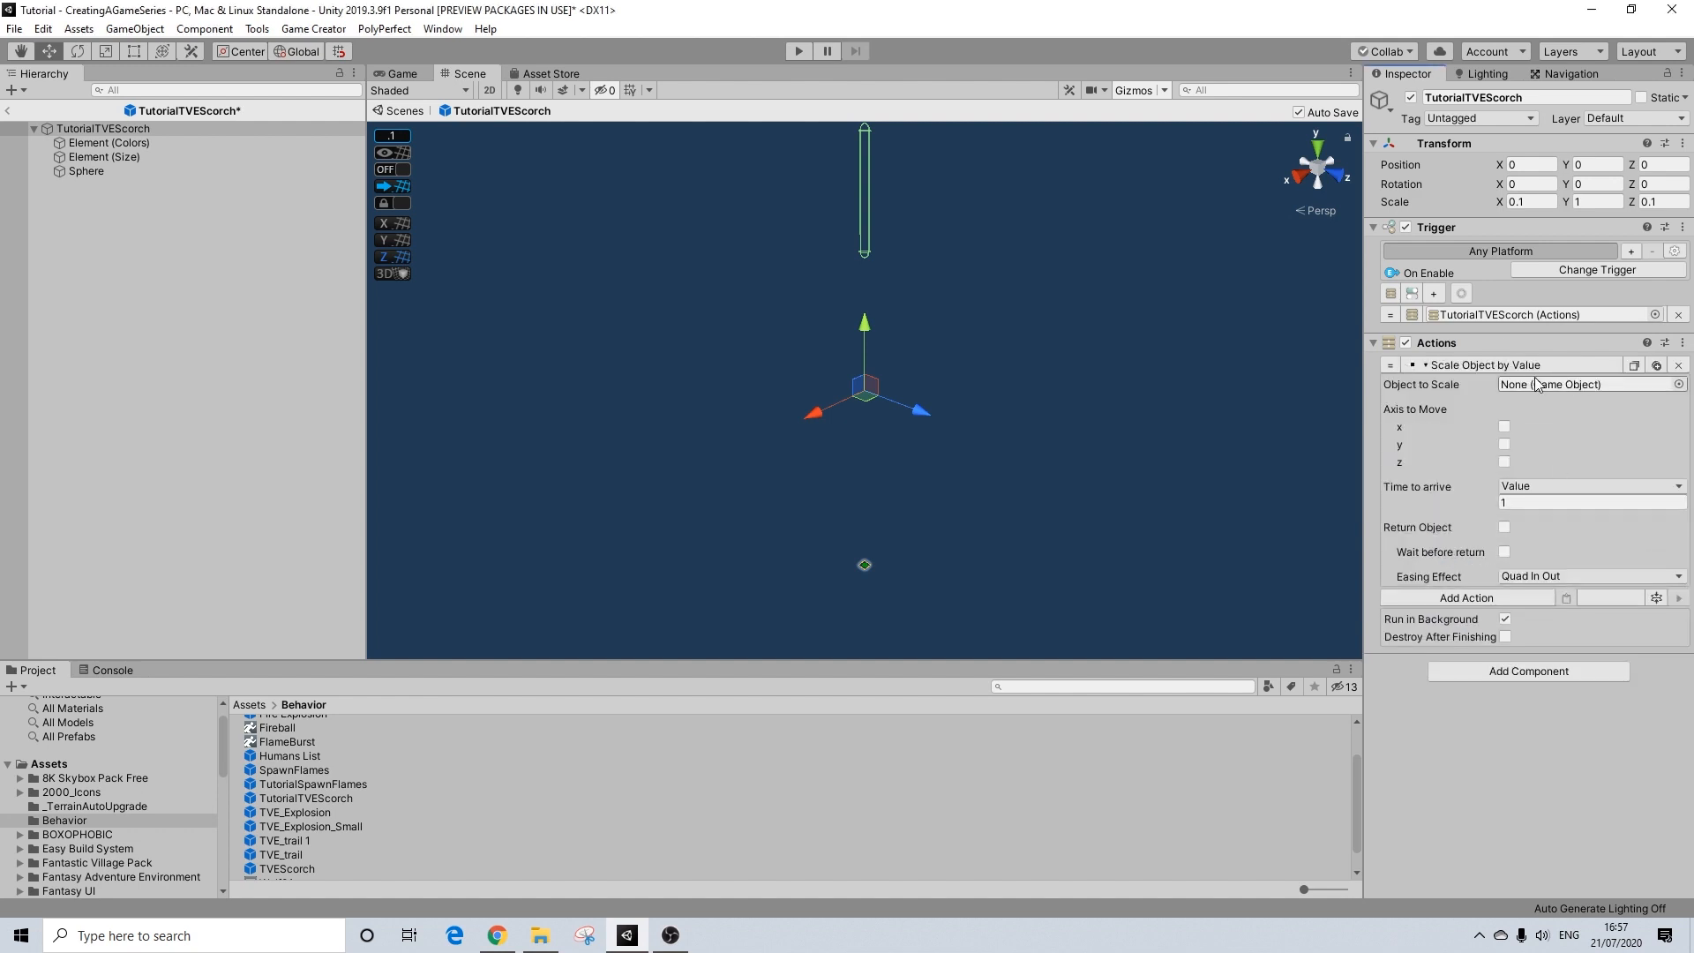
Step: Assign TutorialTVEScorch as the object to scale and enable scaling on the x and z axes
left_click_drag(100, 129, 1558, 389)
left_click(1505, 426)
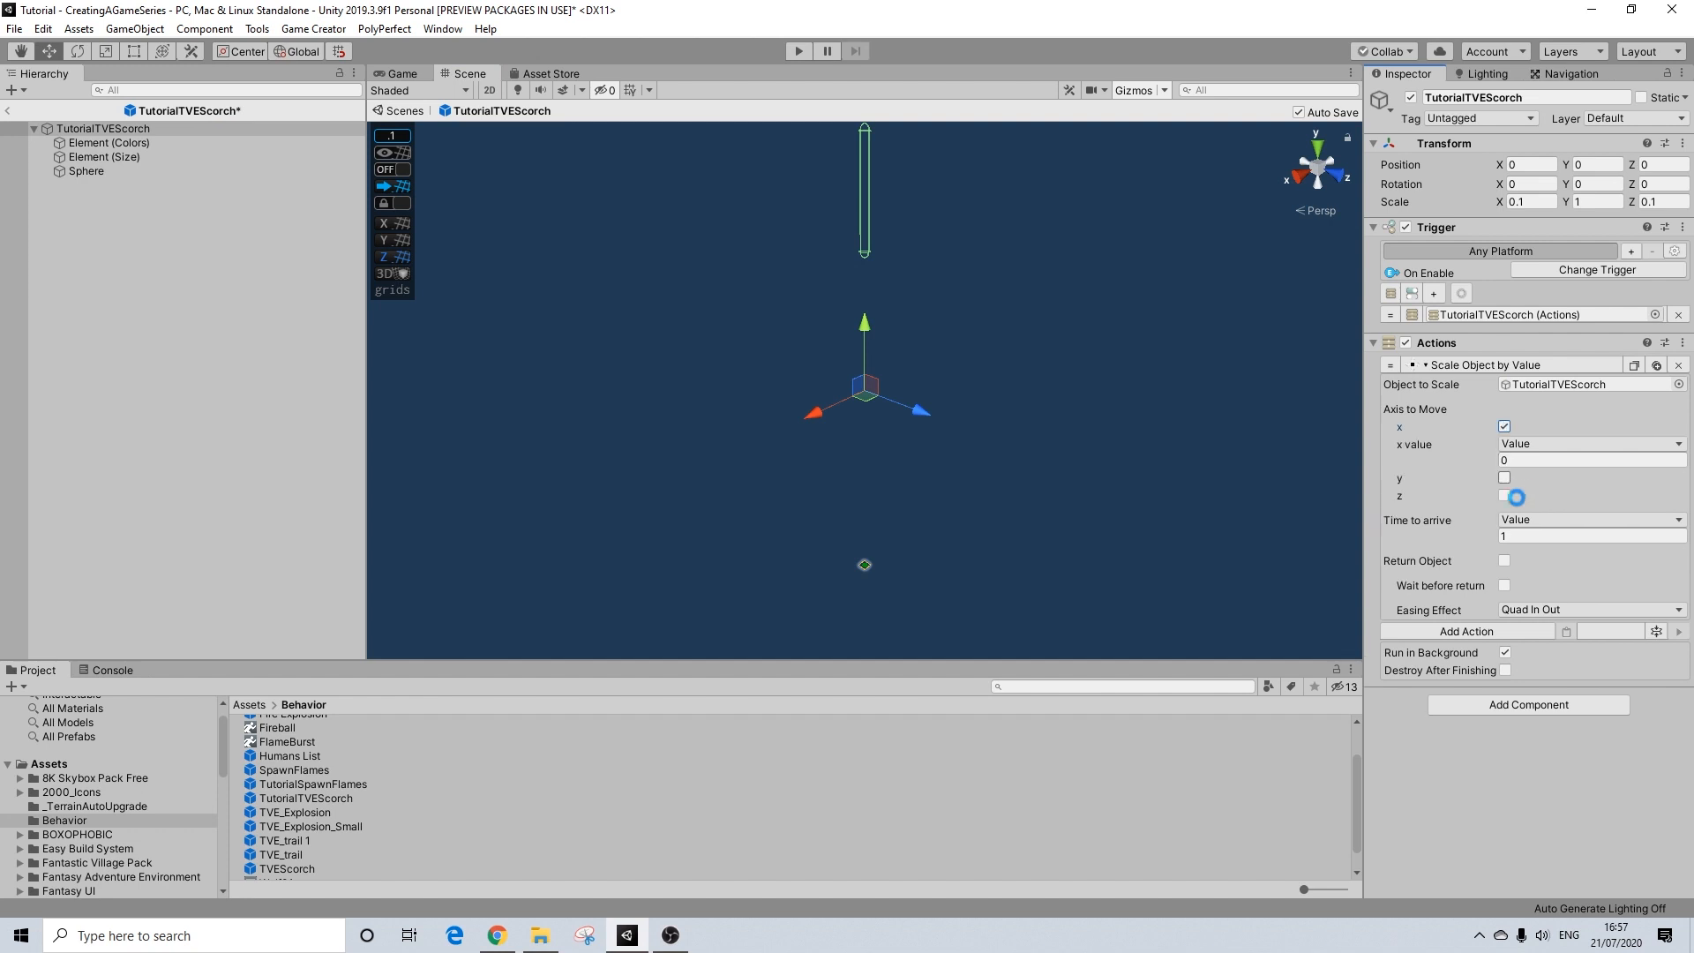
left_click(1505, 495)
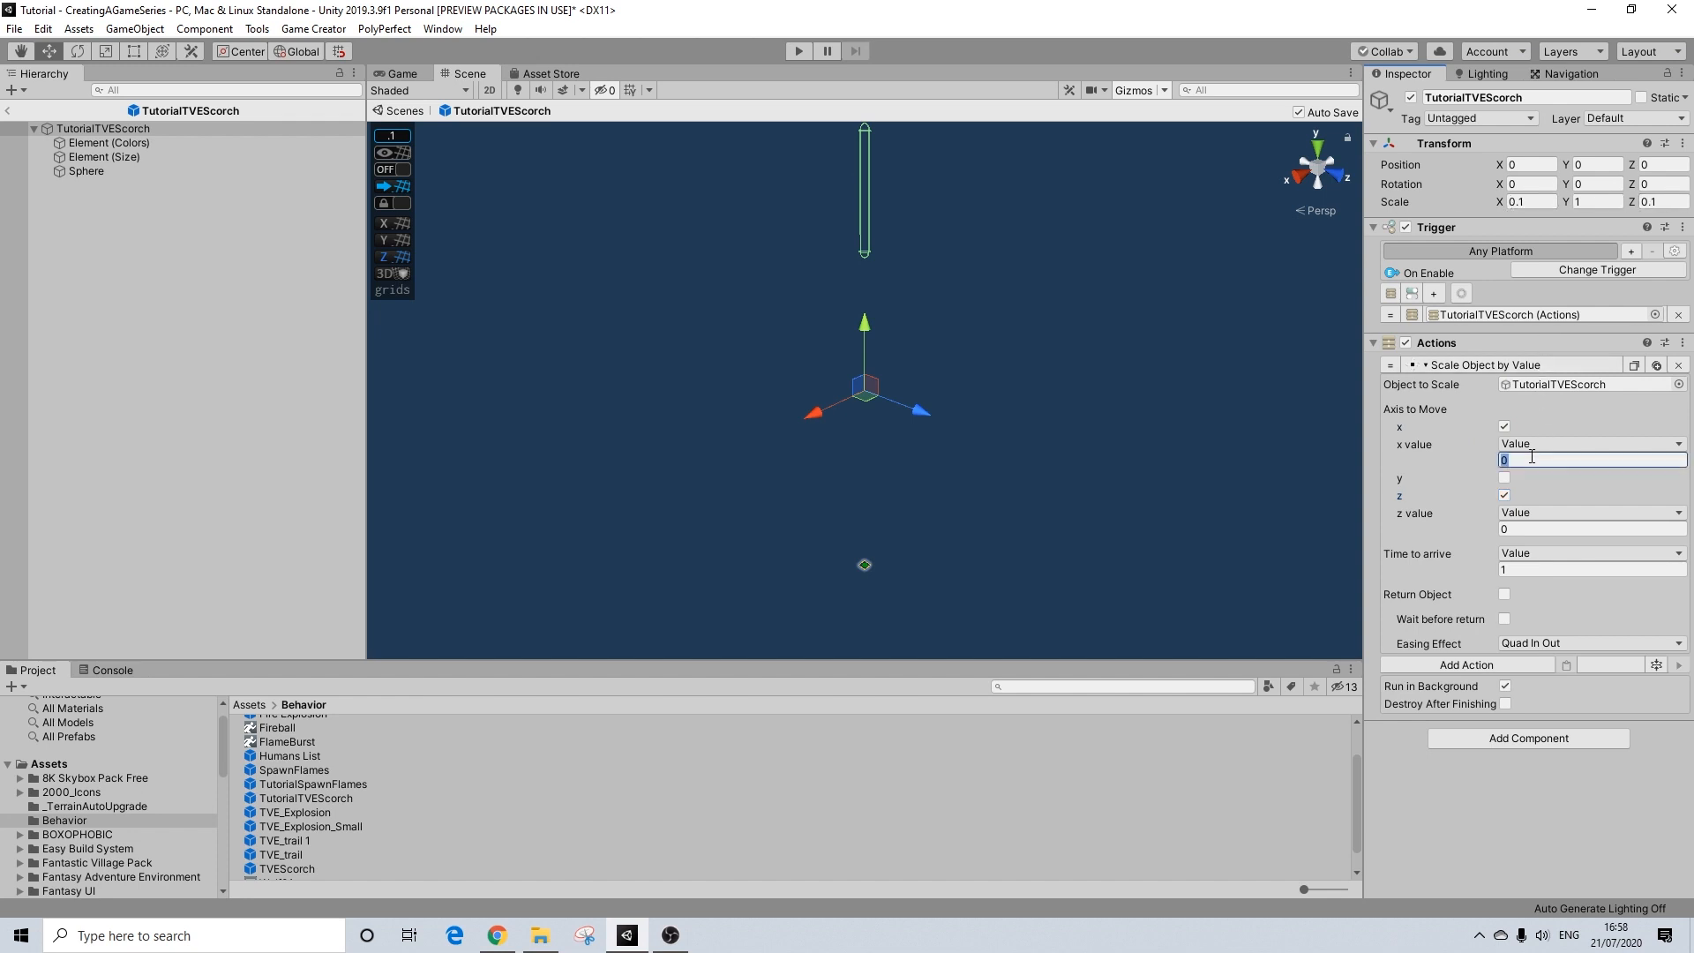
Step: Set the scale action's x and z values to 14 and its time to arrive to 1.9, then collapse its settings
type("4")
left_click(1527, 529)
type("1")
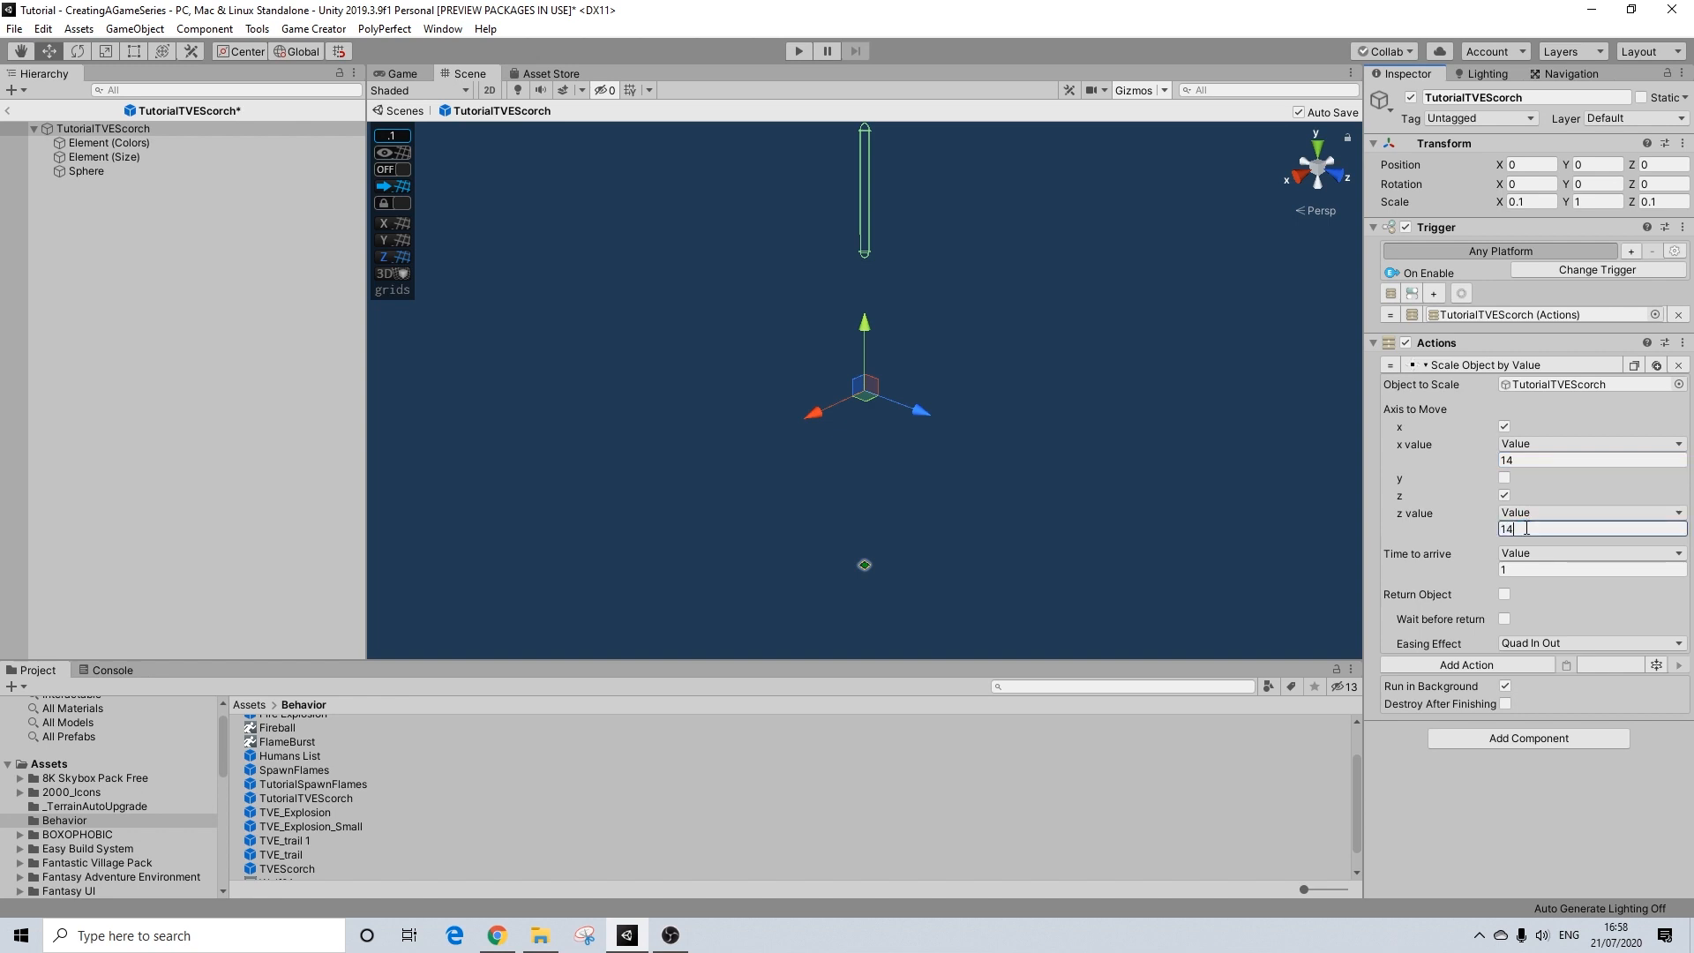
left_click(1519, 567)
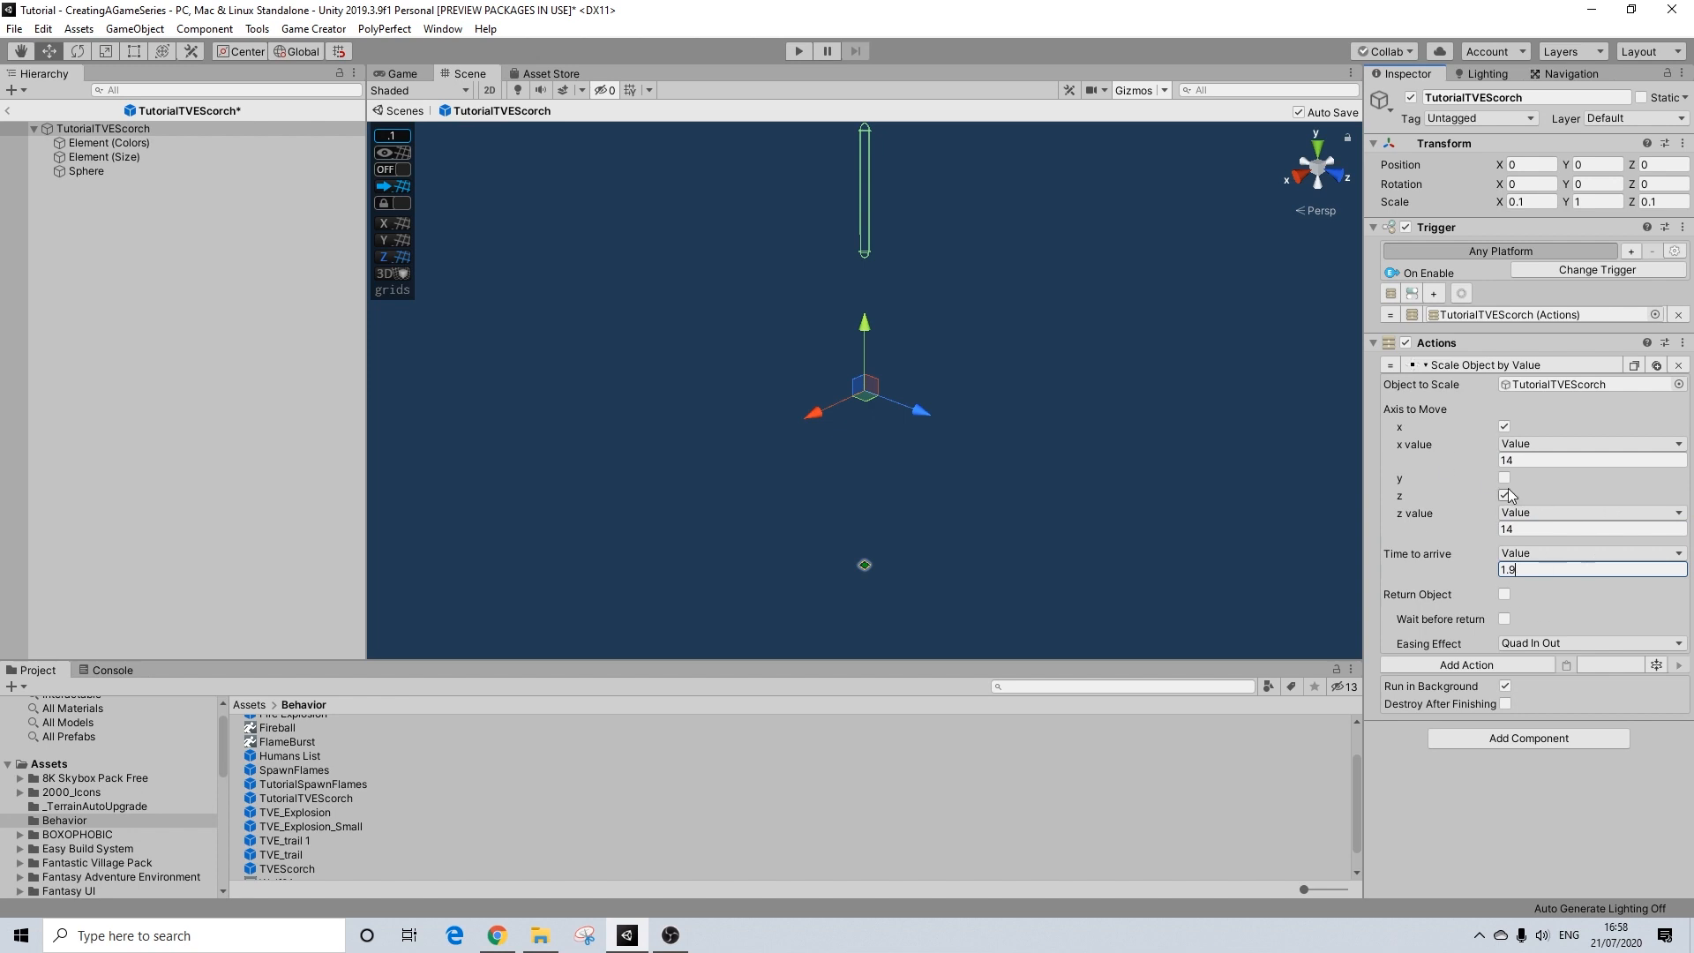
left_click(1465, 364)
left_click(1465, 364)
left_click(1490, 366)
left_click(1490, 367)
left_click(1489, 366)
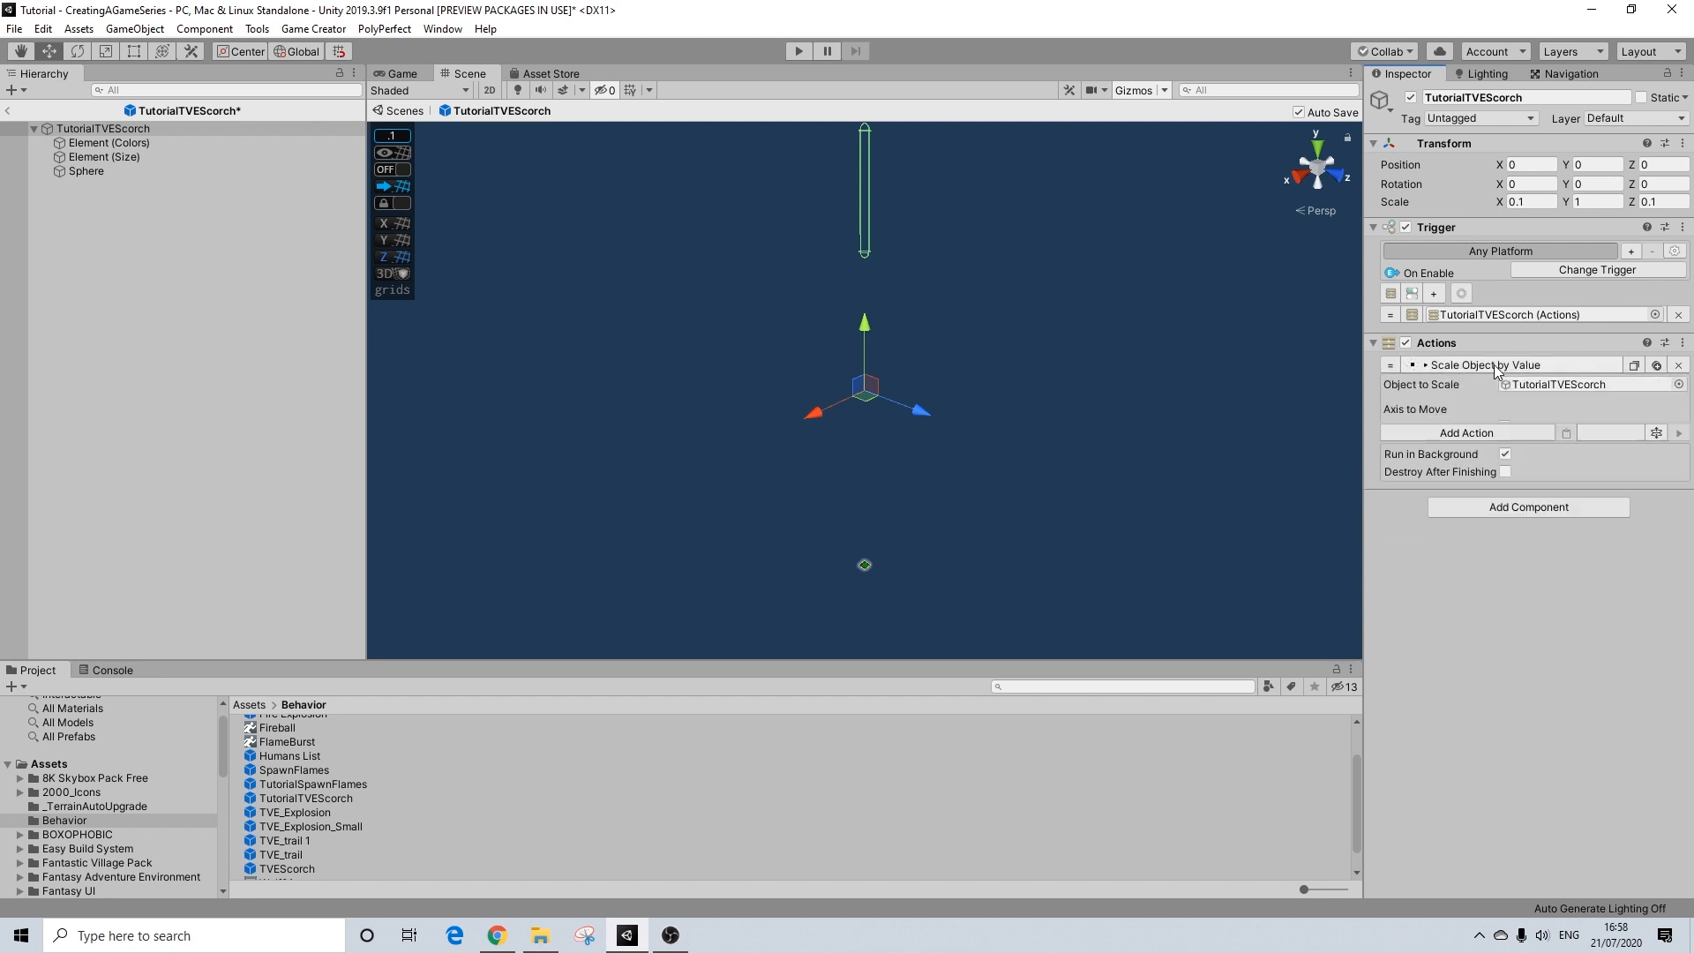
Step: Add a Wait action after the scale action and set its waiting time to 10 seconds
left_click(1518, 387)
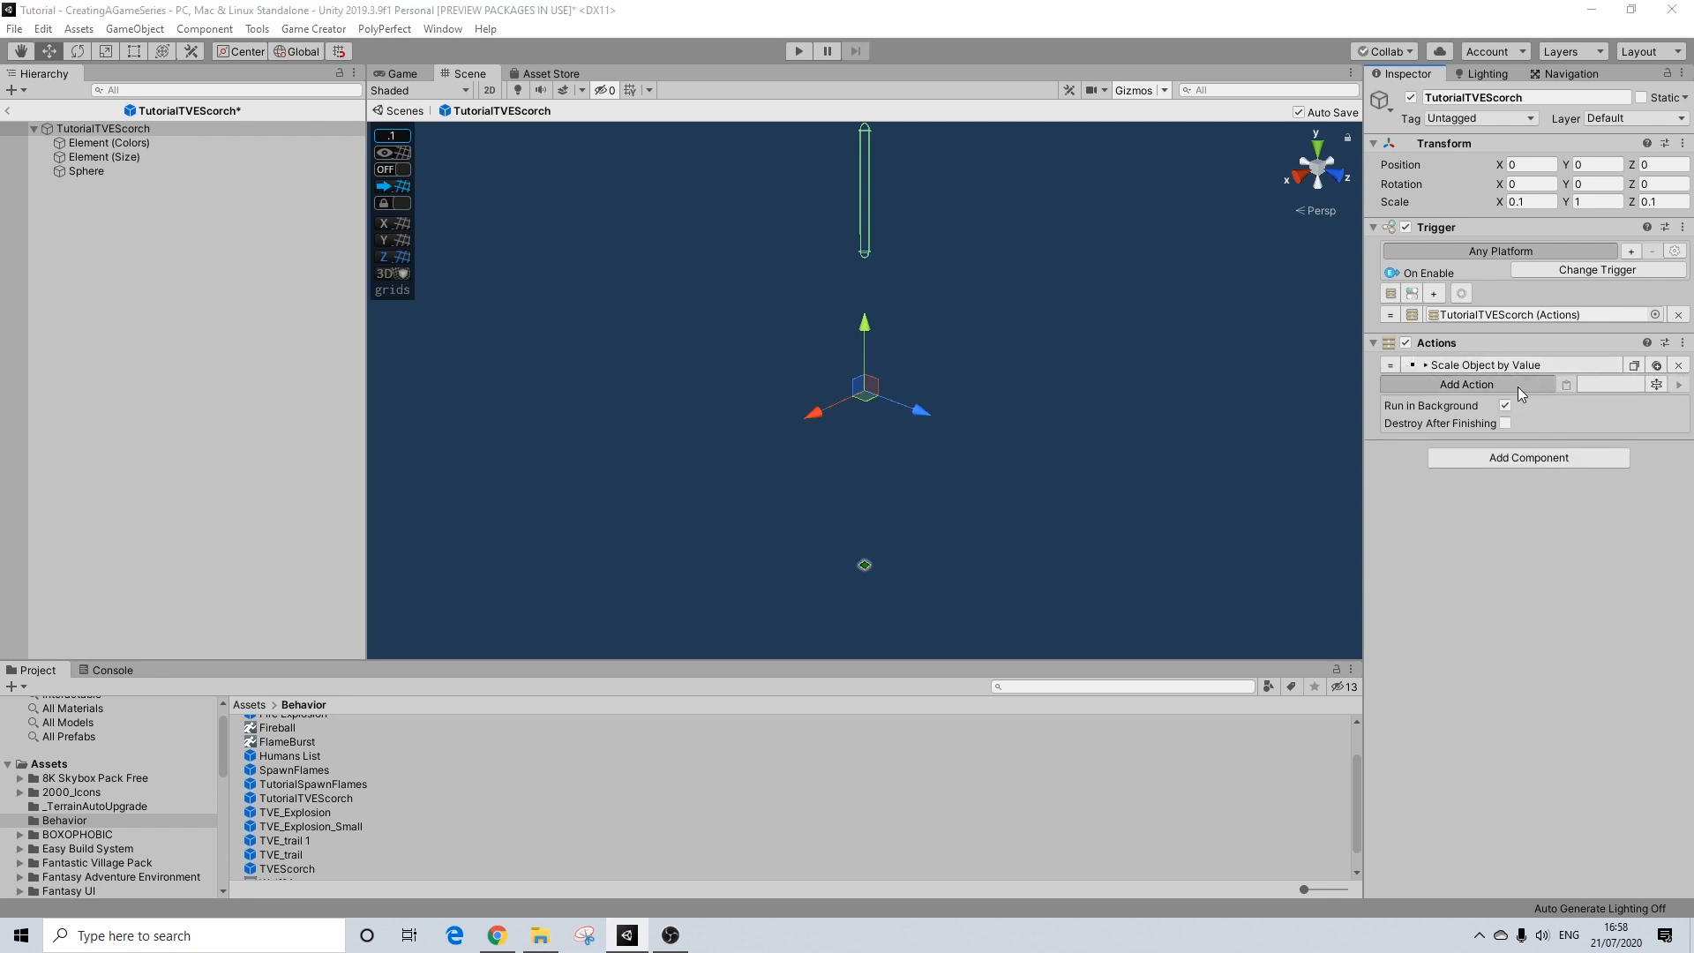
type("wait")
key("Return")
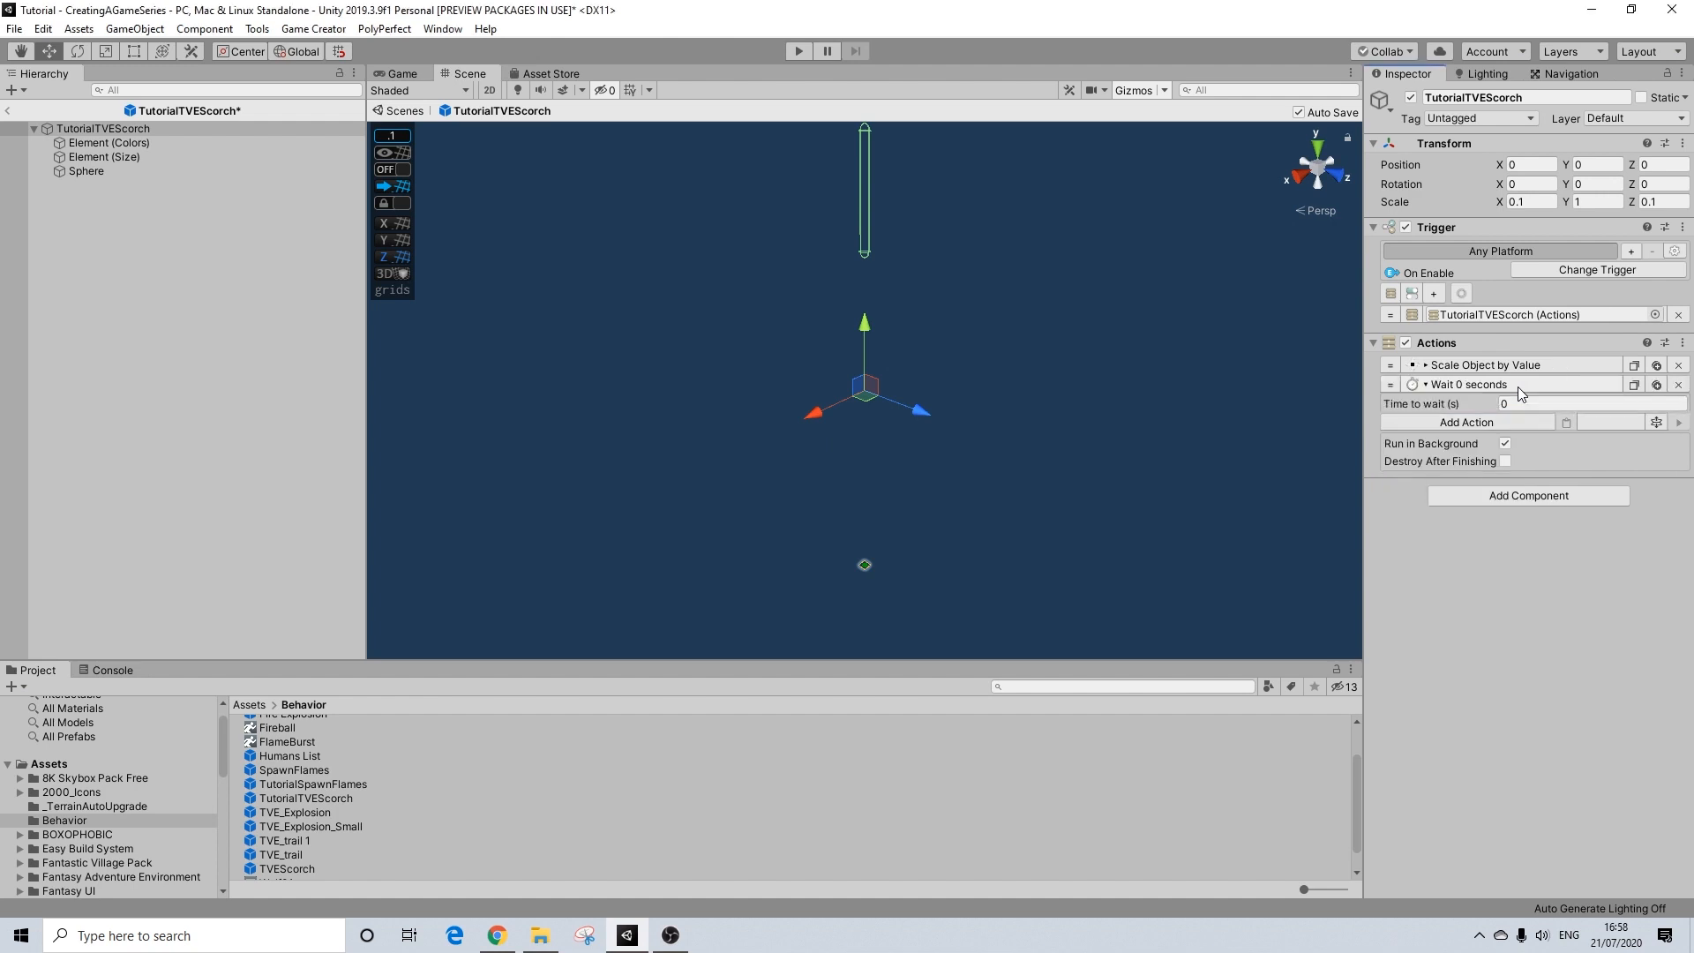
left_click(1516, 402)
type("10")
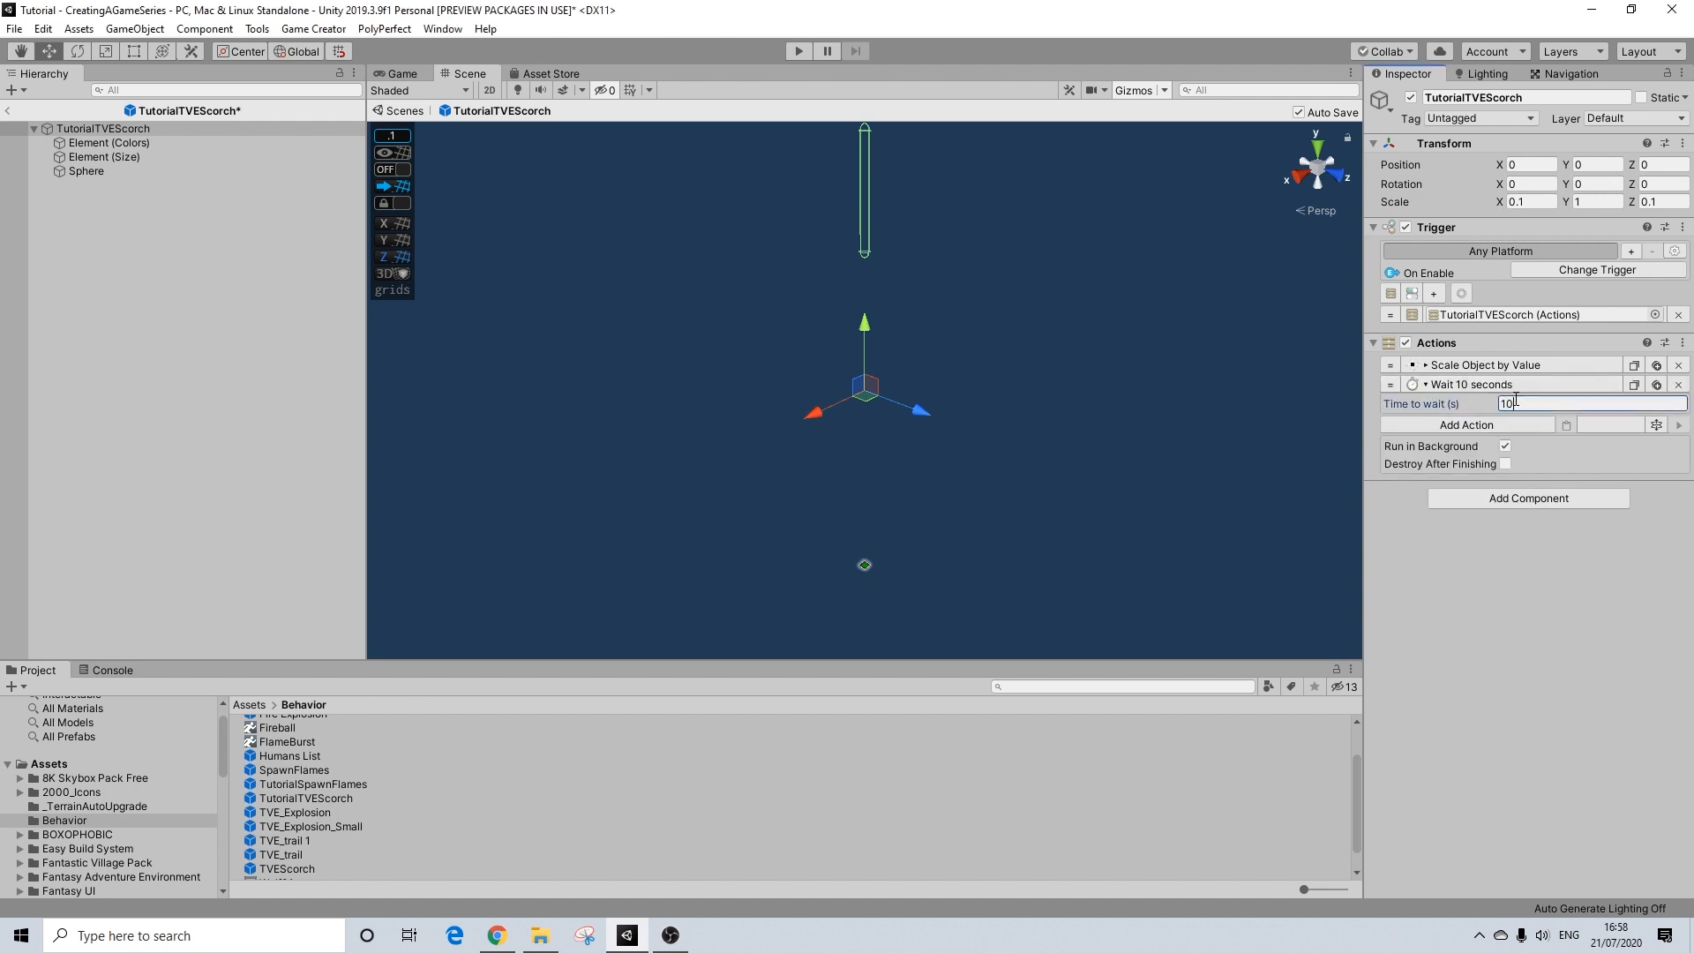
Step: Copy the Scale Object by Value action to the end of the list and collapse the Wait action
left_click(1479, 425)
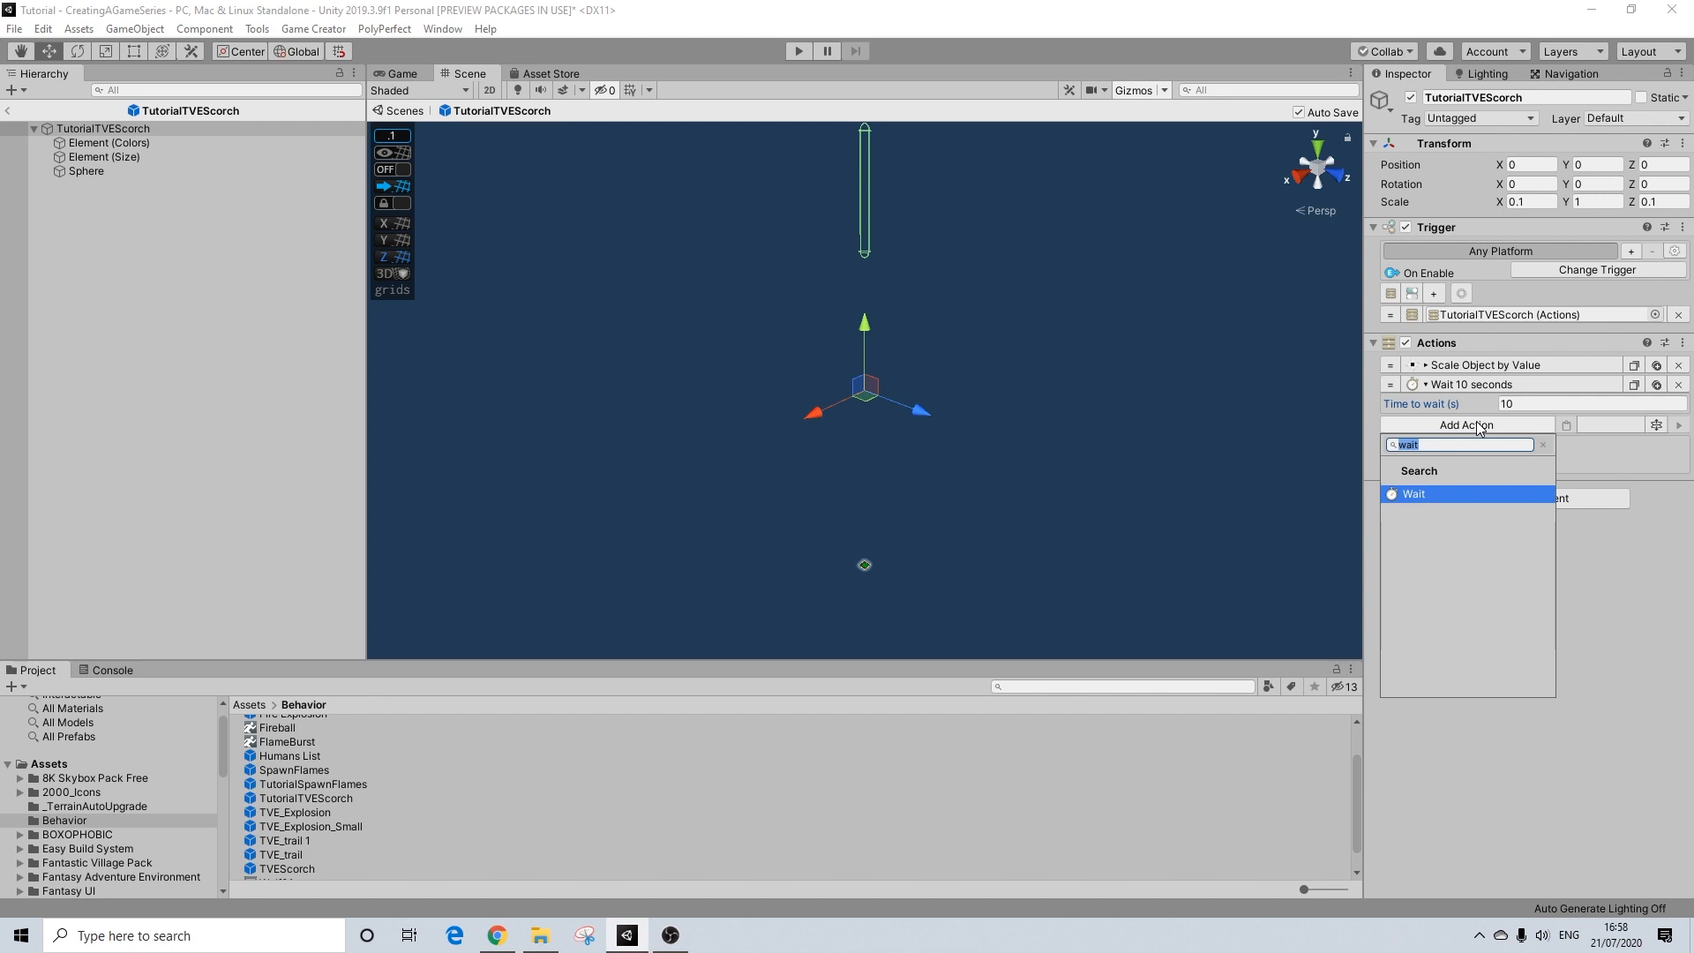
left_click(1631, 369)
left_click(1568, 426)
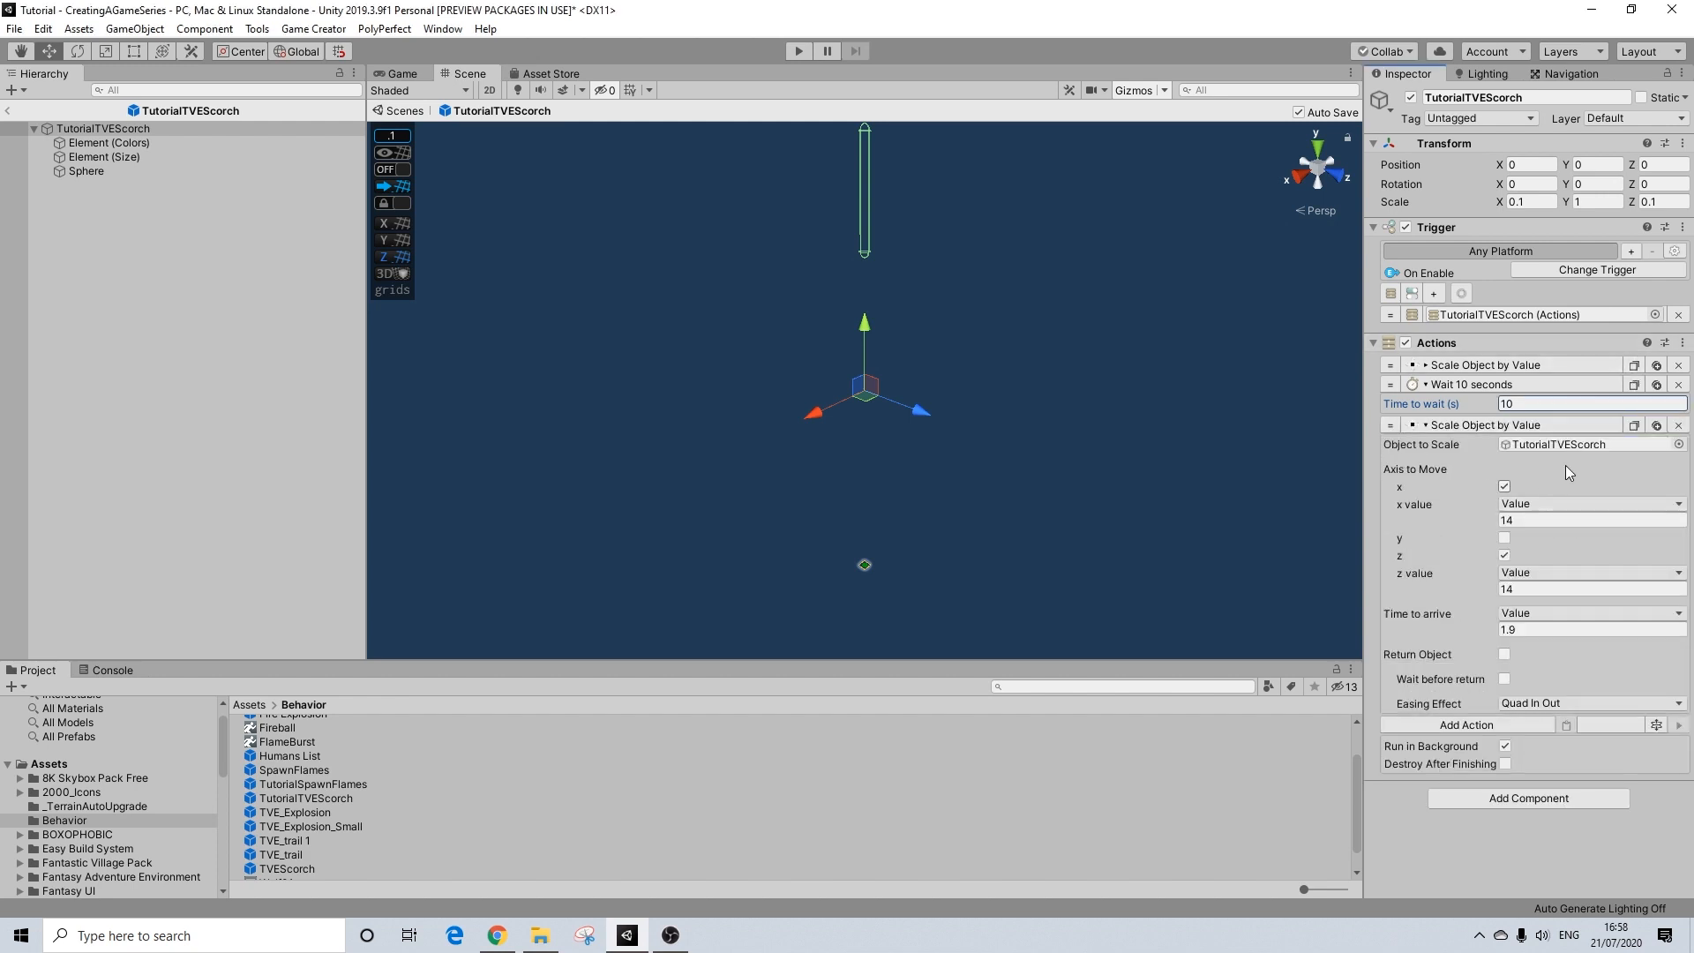
left_click(1461, 383)
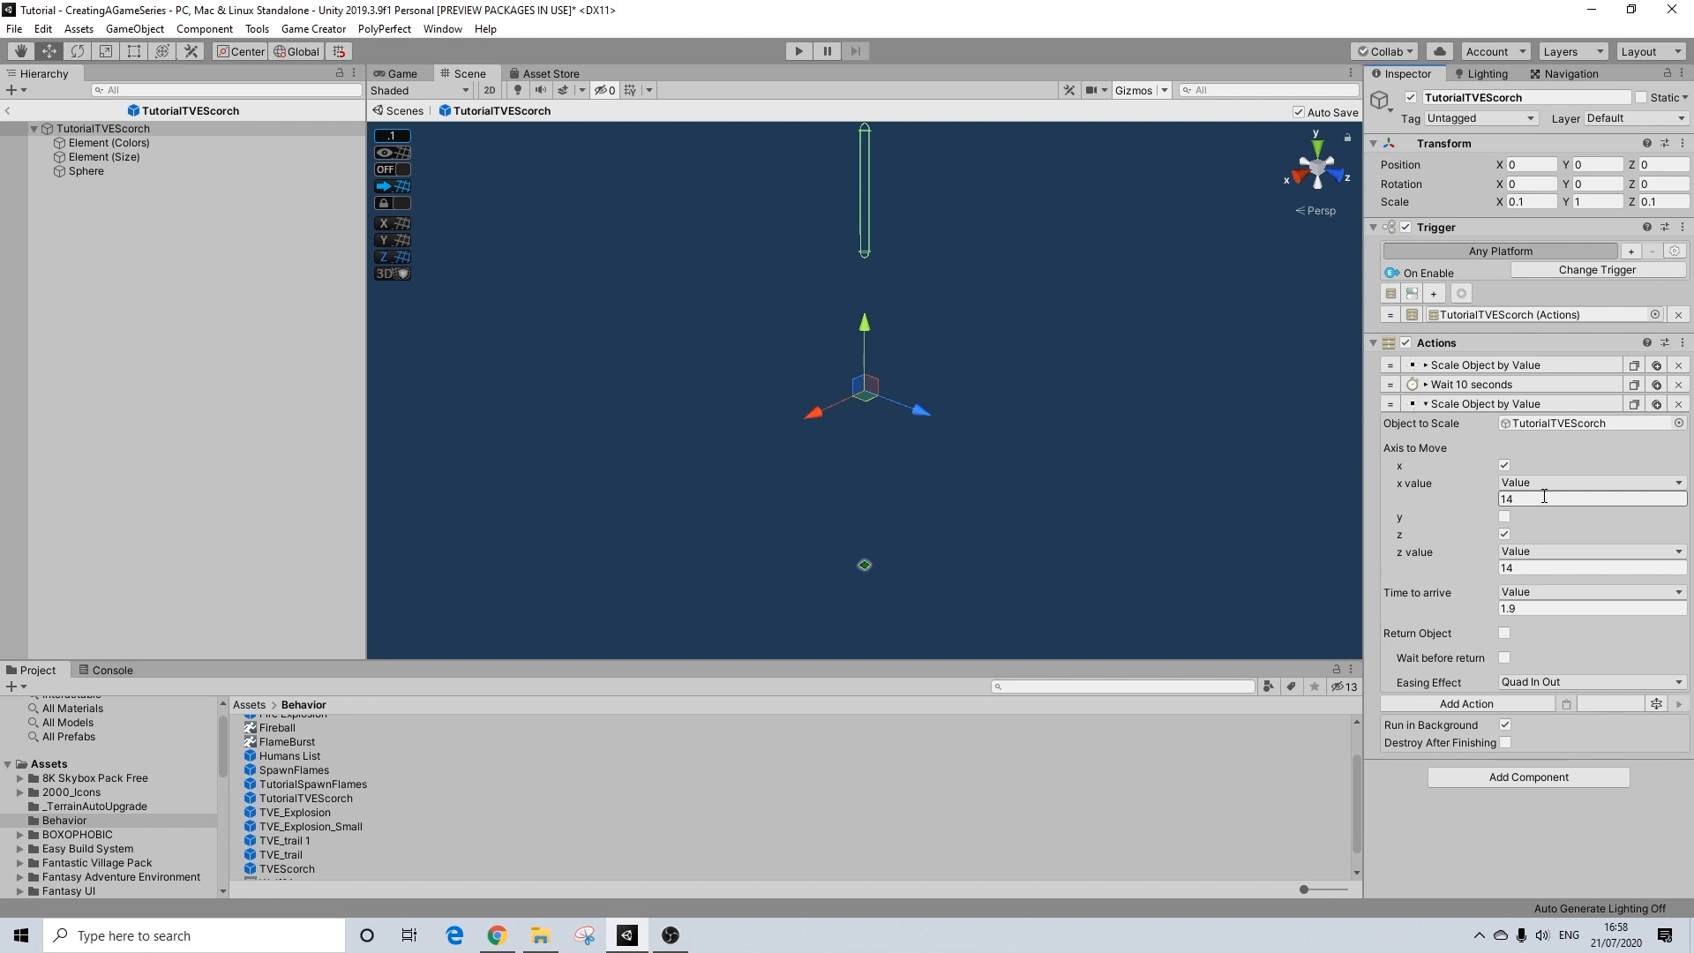
Step: Set the copied scale action's x and z values to -14 and its time to arrive to 14
left_click(1505, 498)
type("-")
left_click(1503, 567)
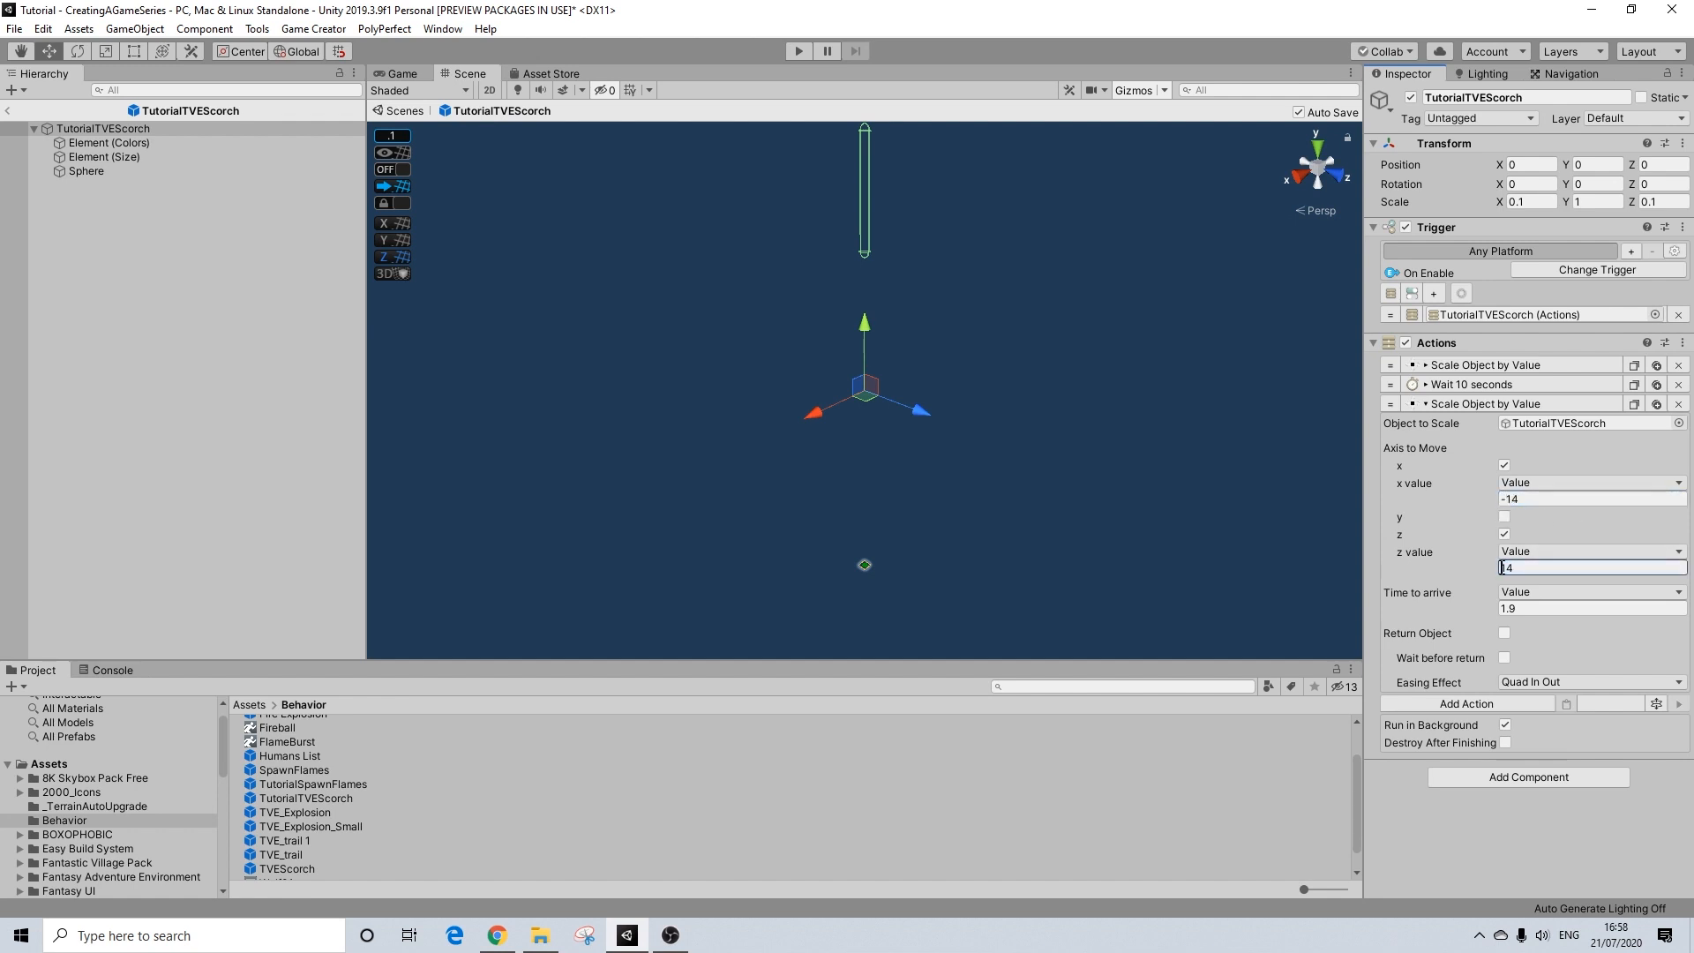
type("-")
left_click(1572, 609)
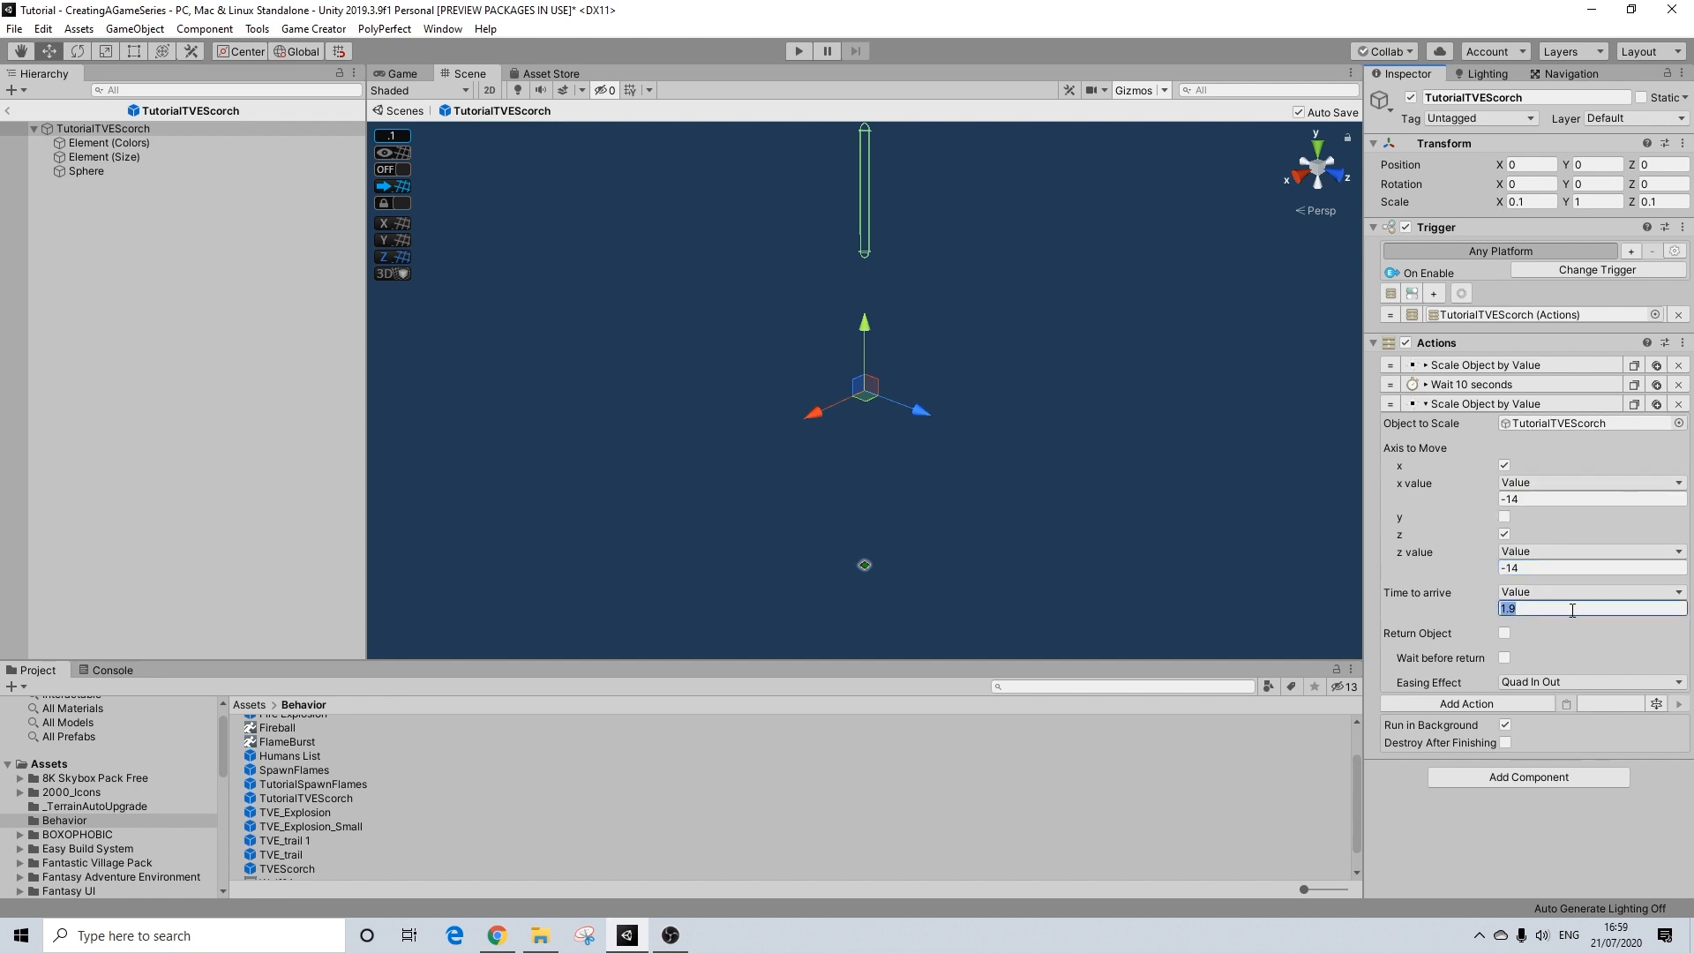
type("14")
Step: Enable Destroy After Finishing for TutorialTVEScorch's actions and return from the prefab to the scene
left_click(1506, 744)
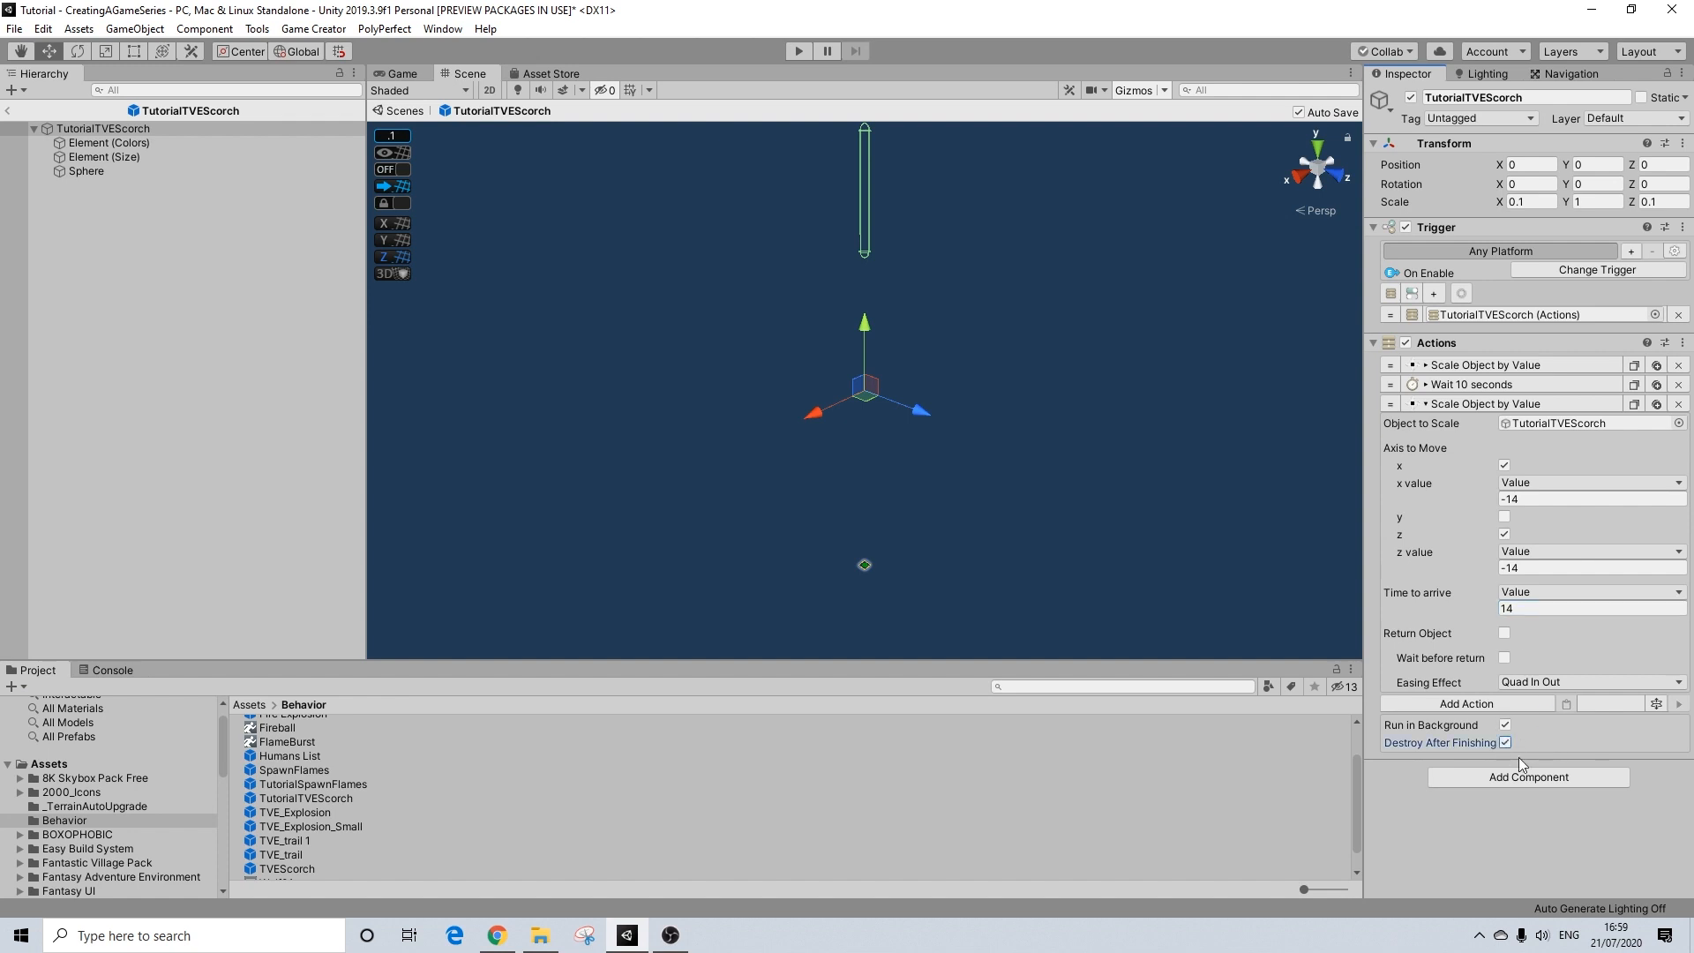
left_click(1455, 406)
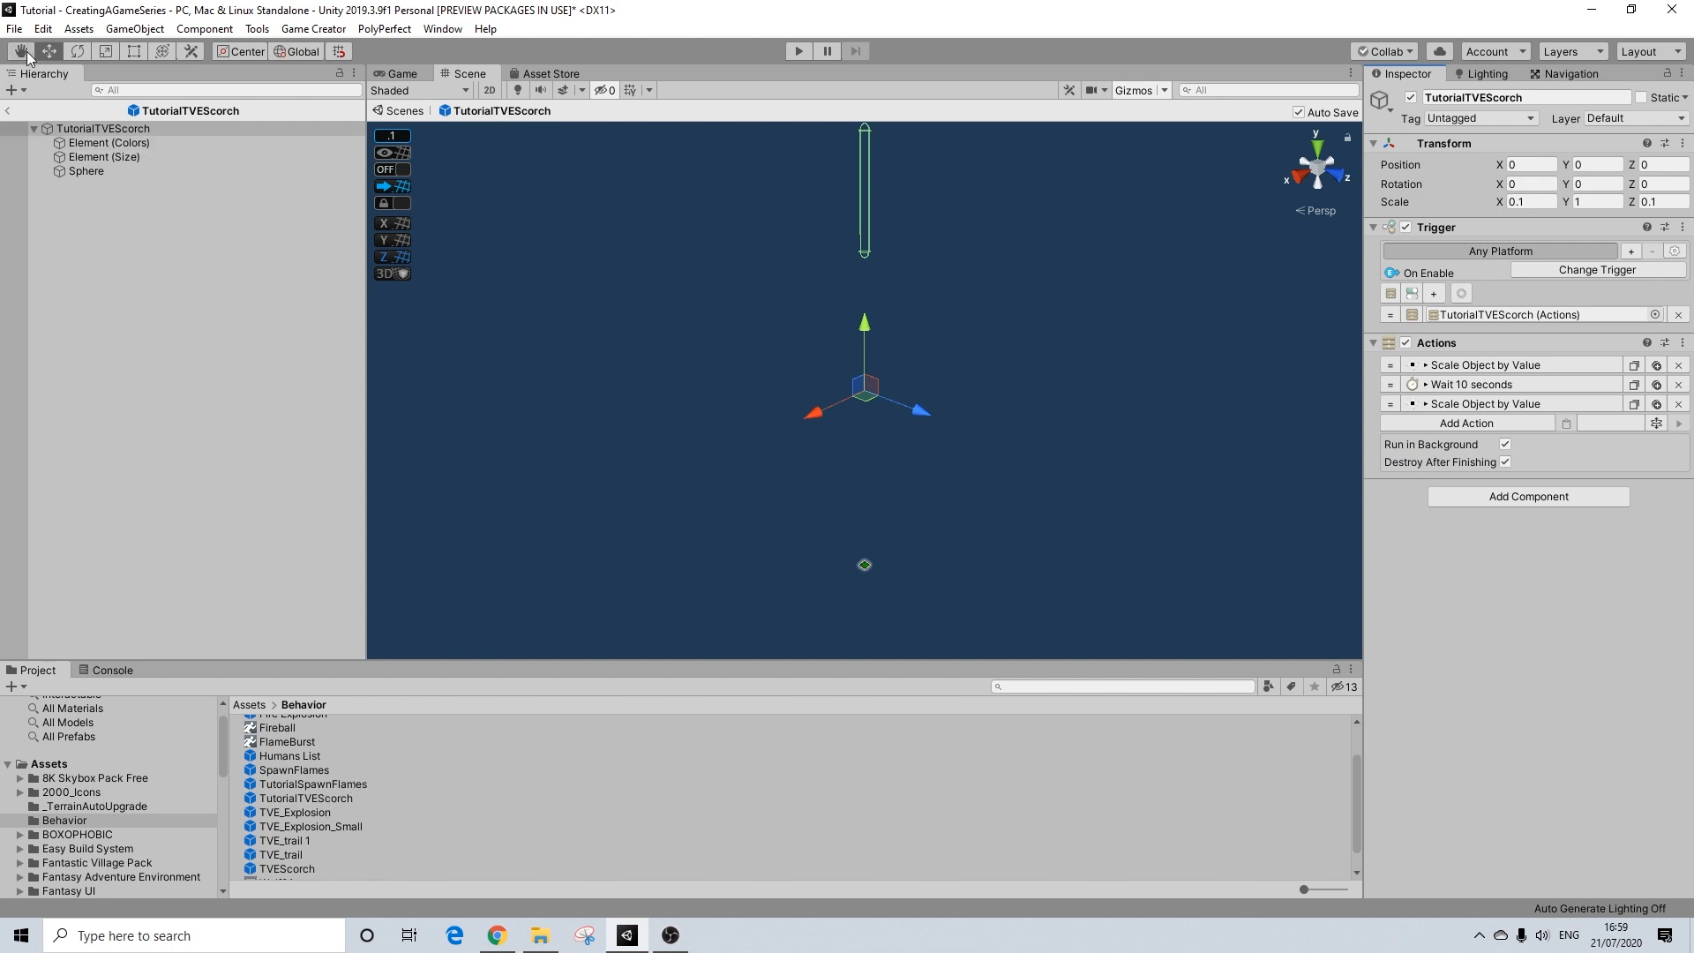
left_click(7, 110)
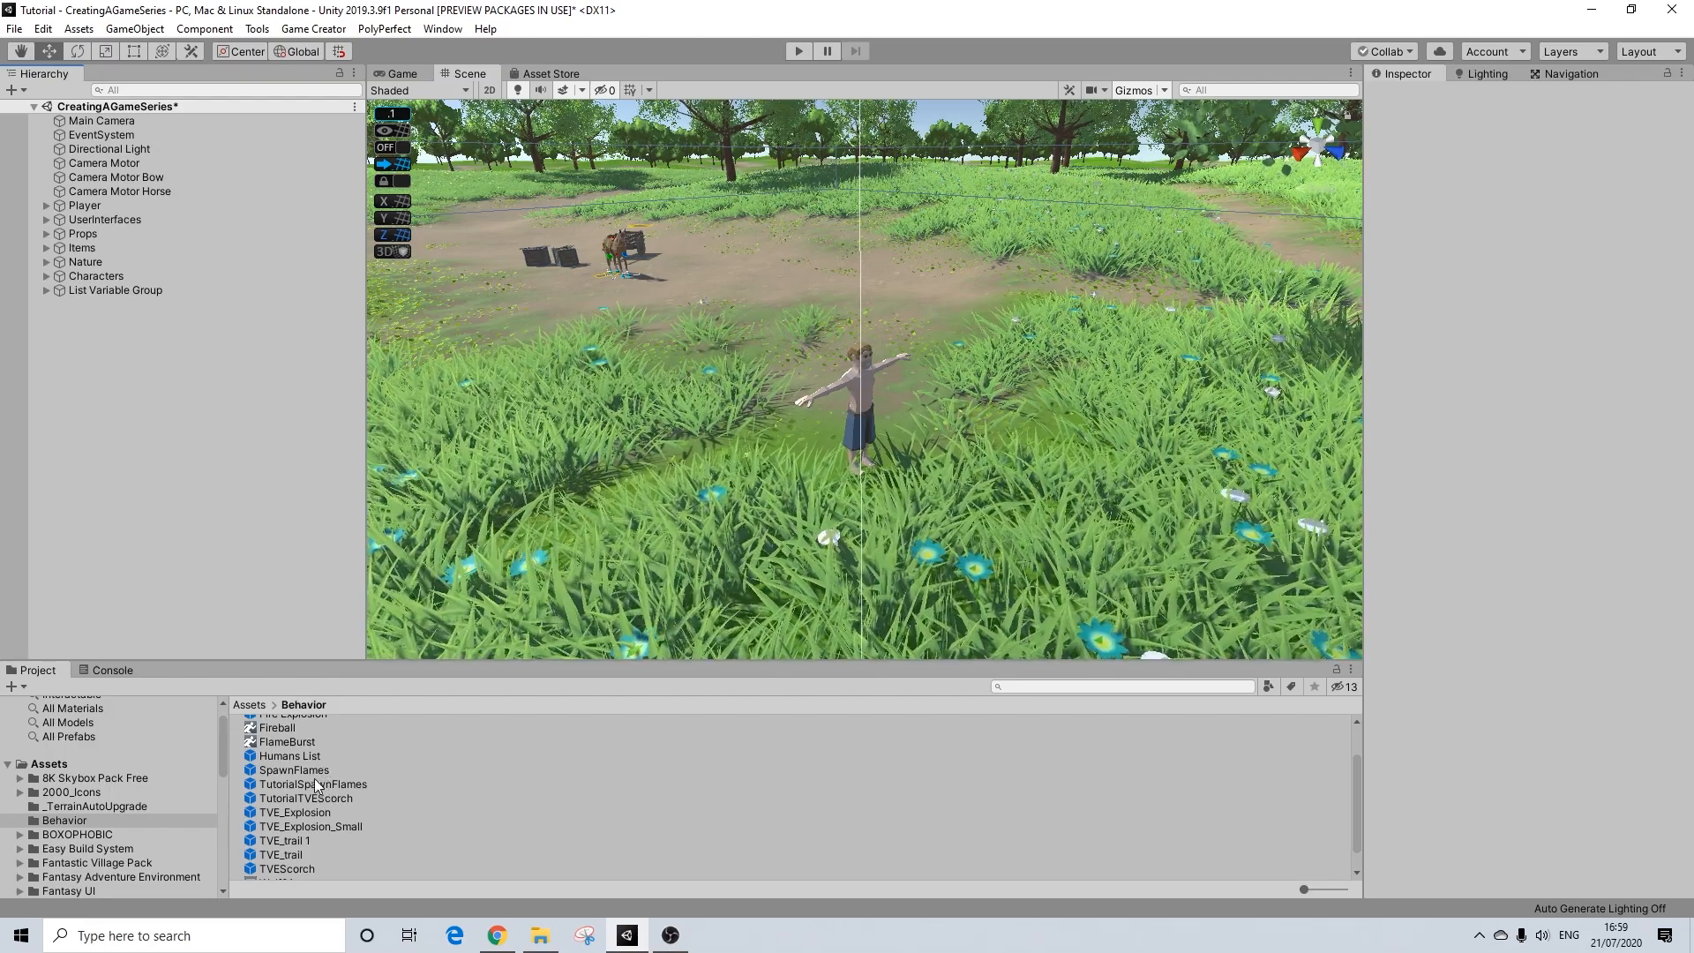
Step: Enable Destroy After Finishing in the TutorialSpawnFlames prefab's actions, then return to the scene and save it
double_click(311, 784)
left_click(1505, 482)
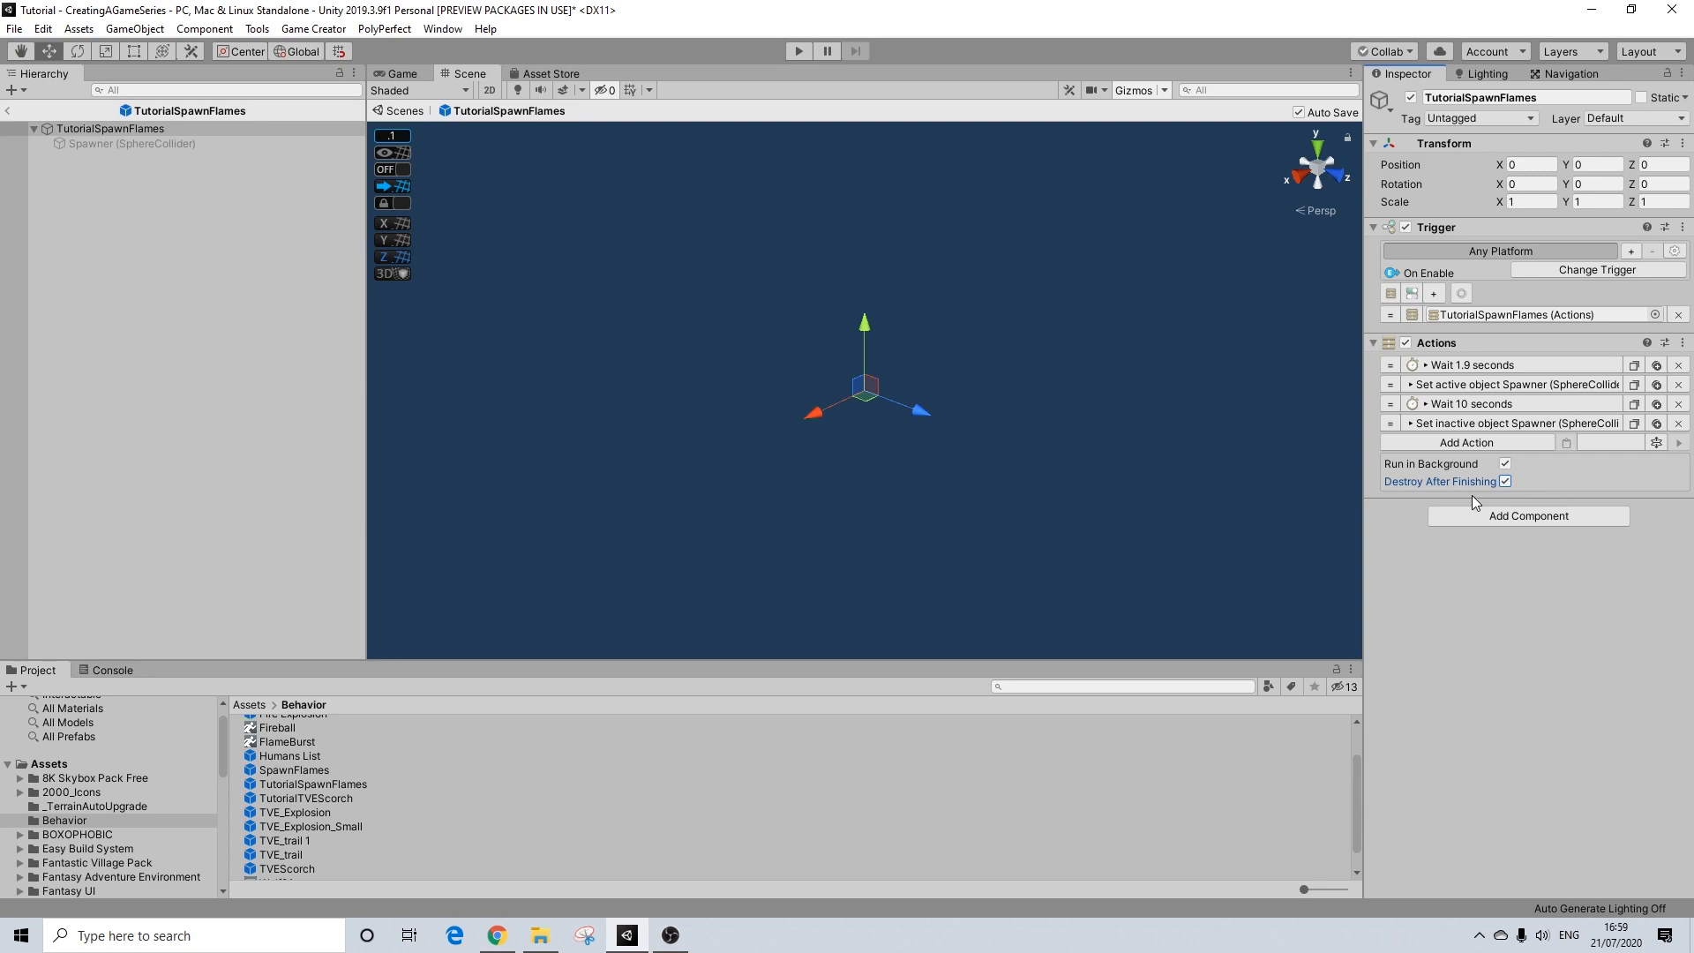
left_click(8, 110)
key("ctrl+s")
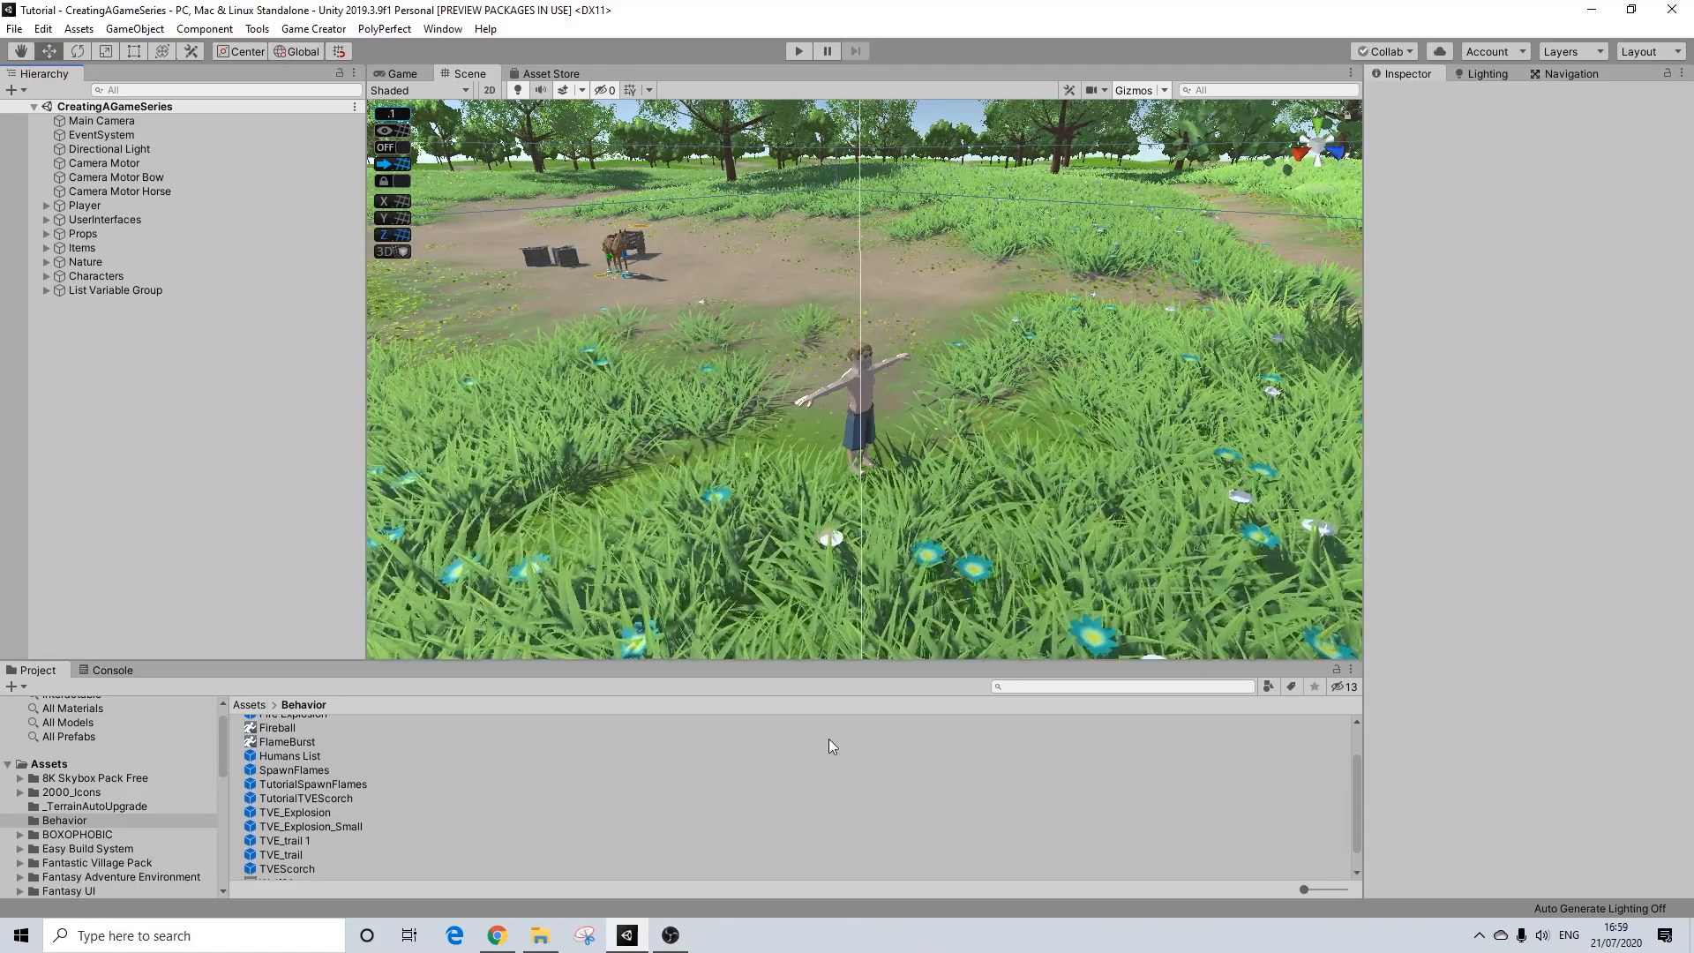
Step: Search the project for "nuke" and add FX_Nuke_Smaller_01 to the scene hierarchy
left_click(1019, 687)
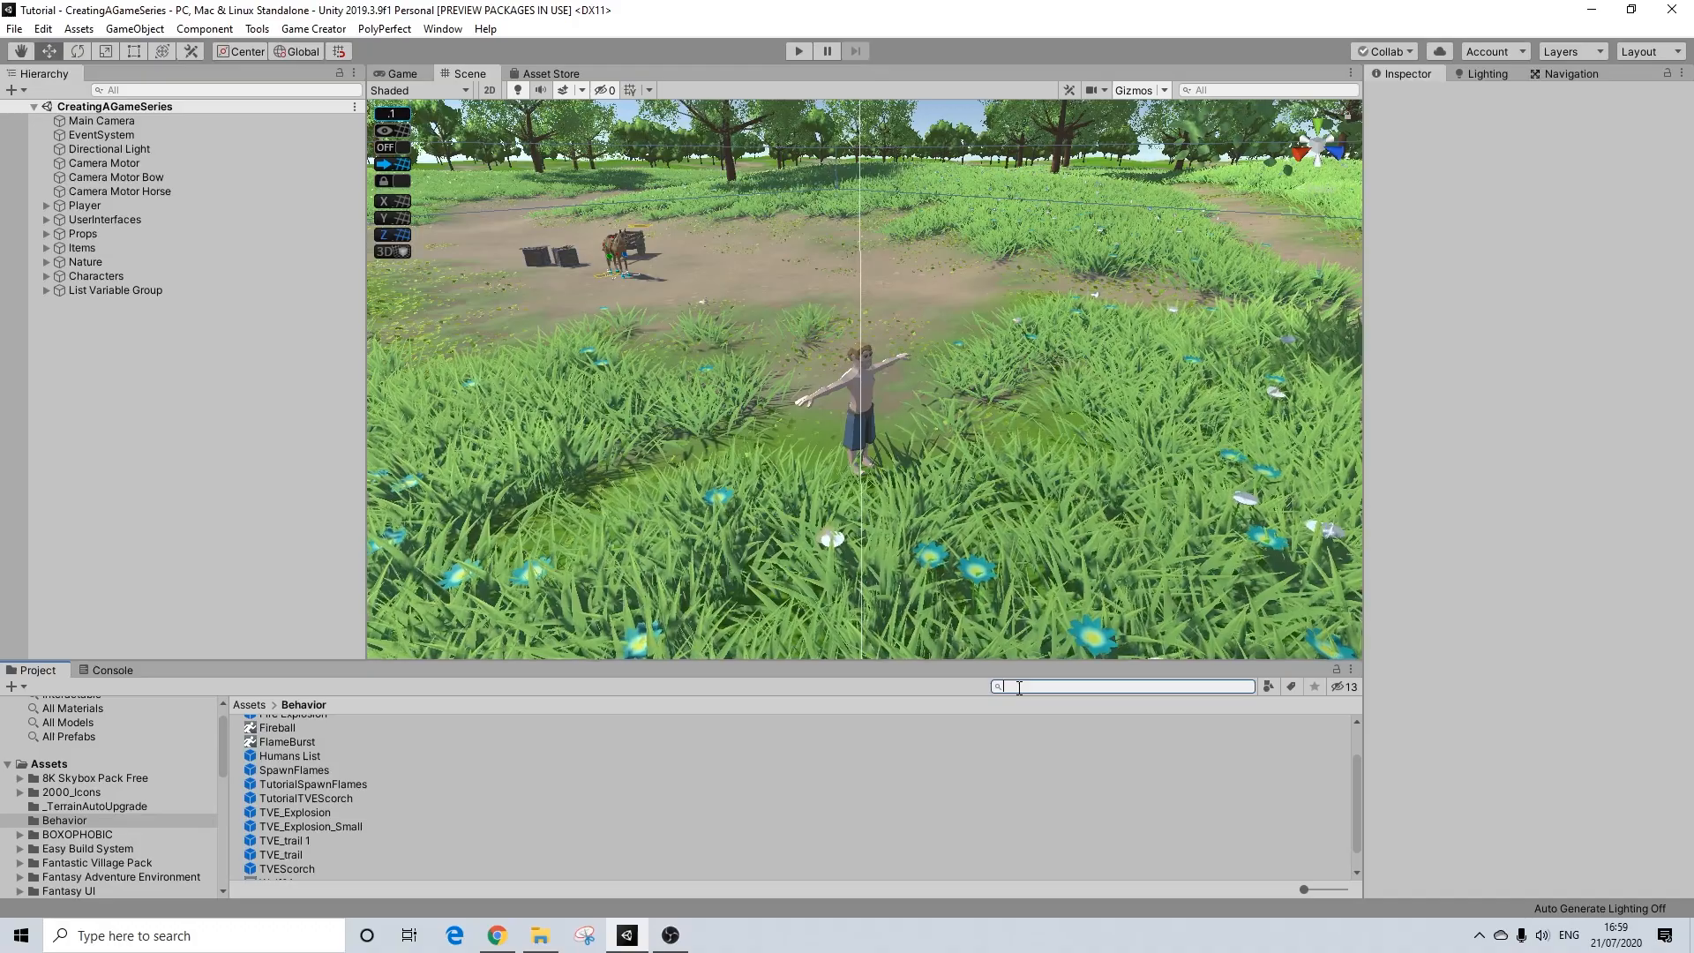
type("nuke")
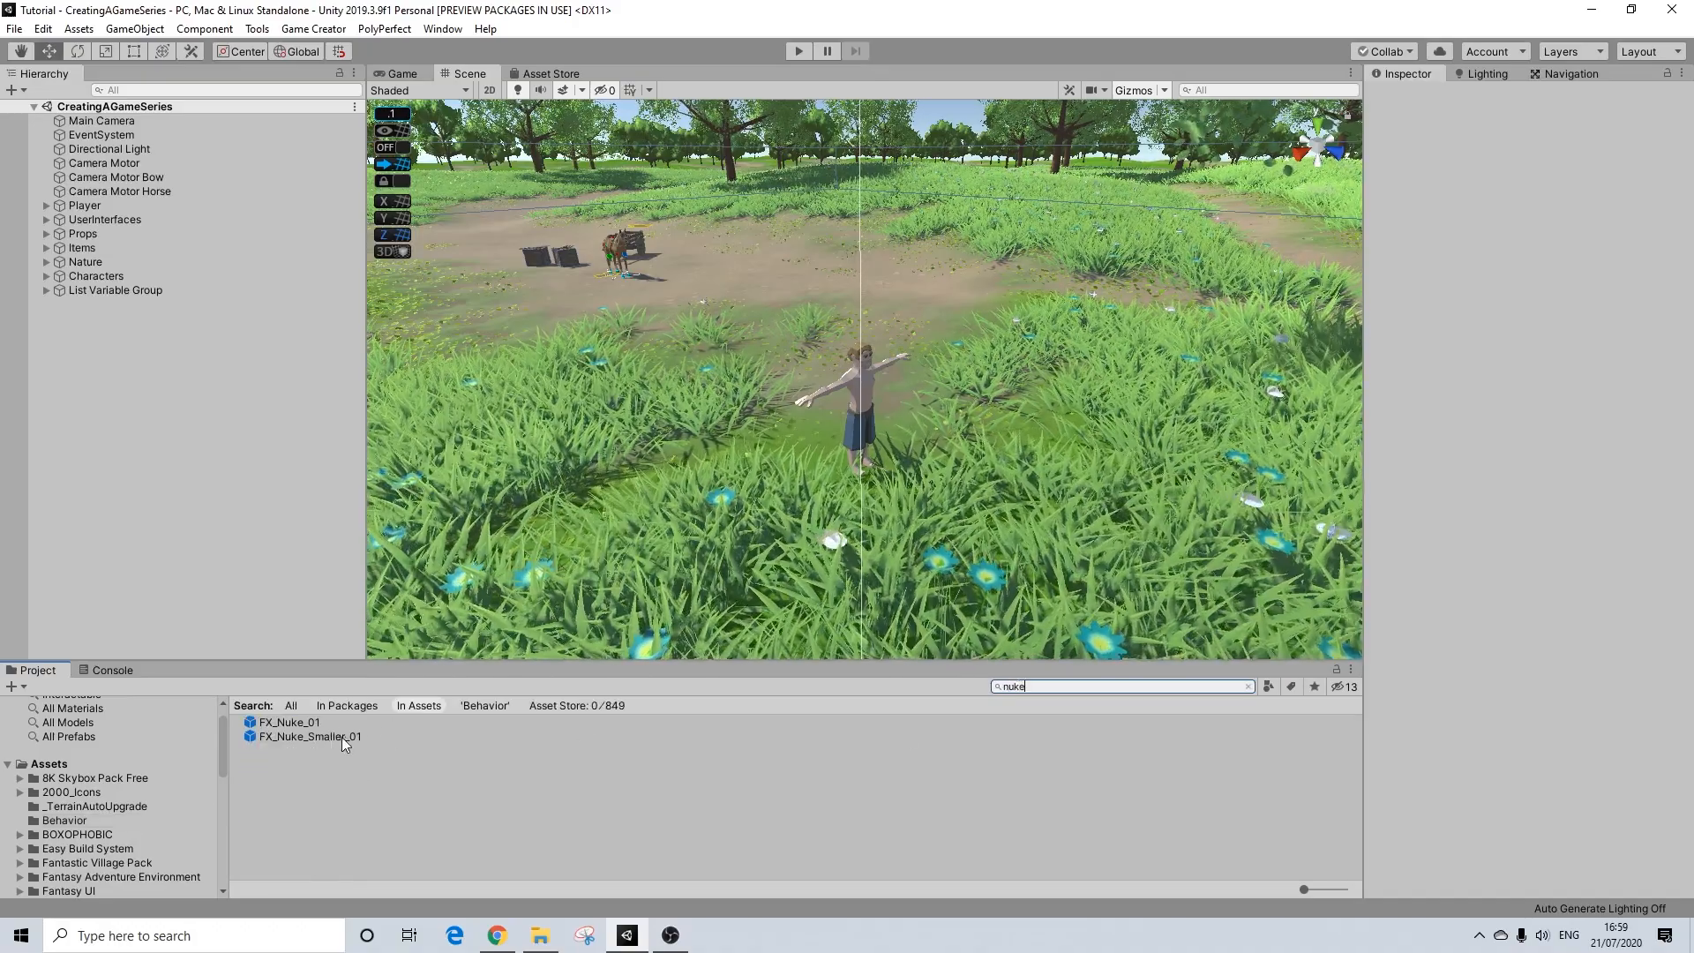
left_click_drag(338, 737, 128, 332)
key("f")
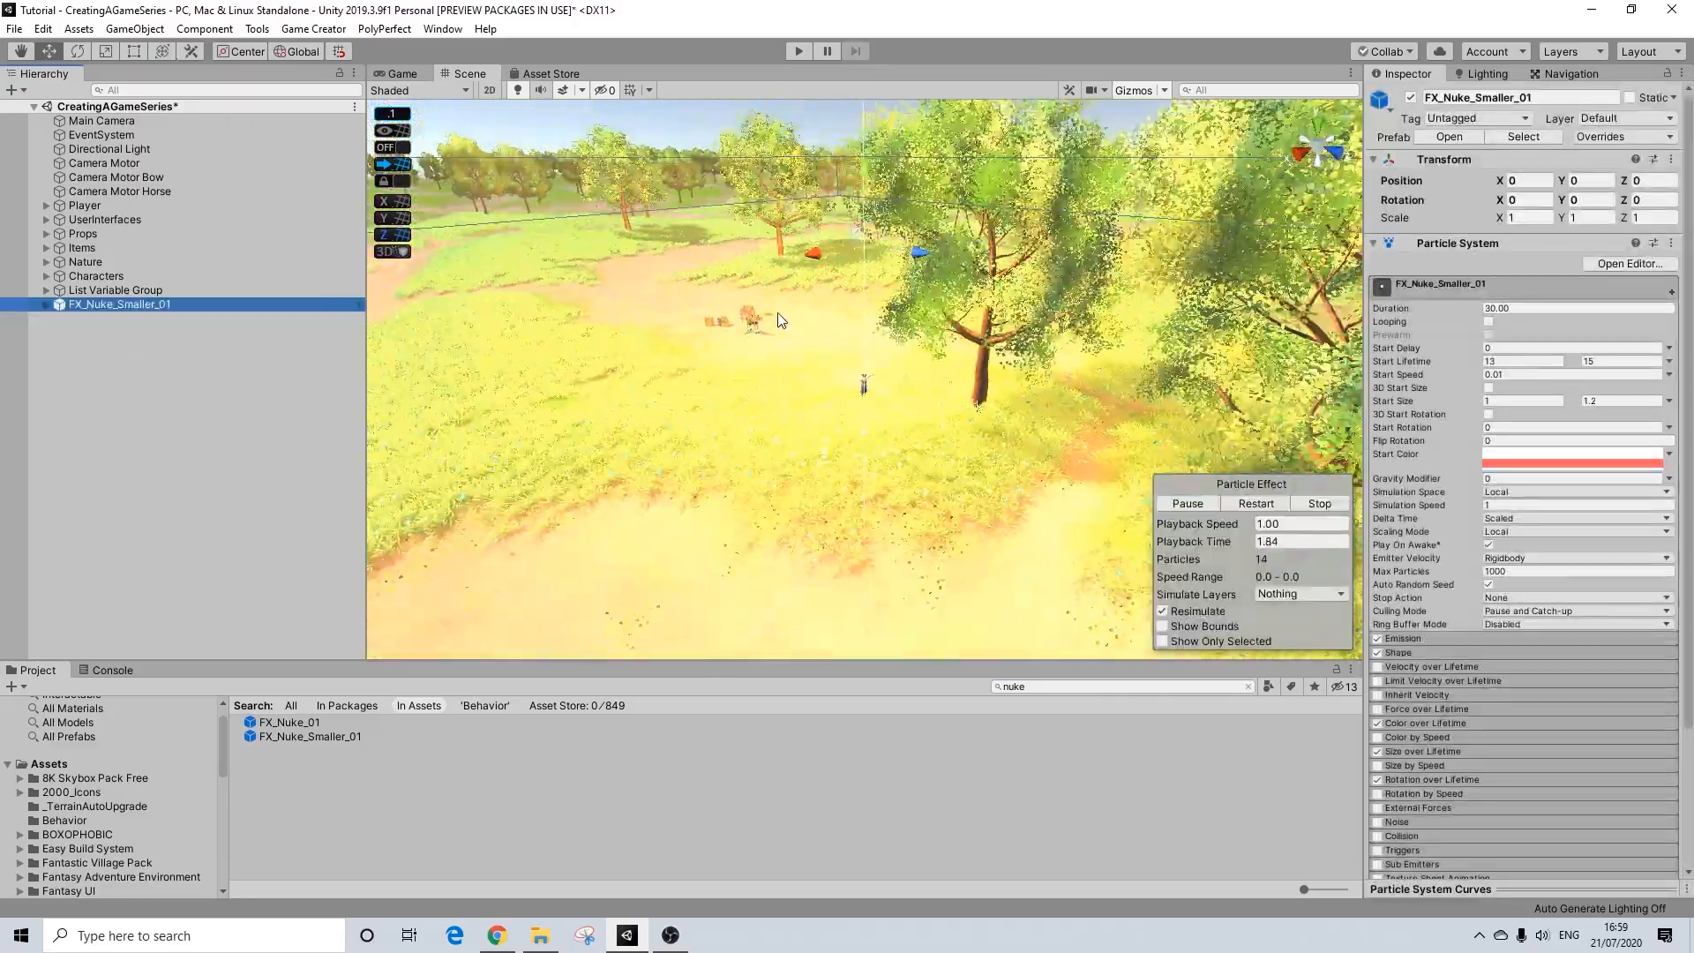
scroll(783, 316, "up", 12)
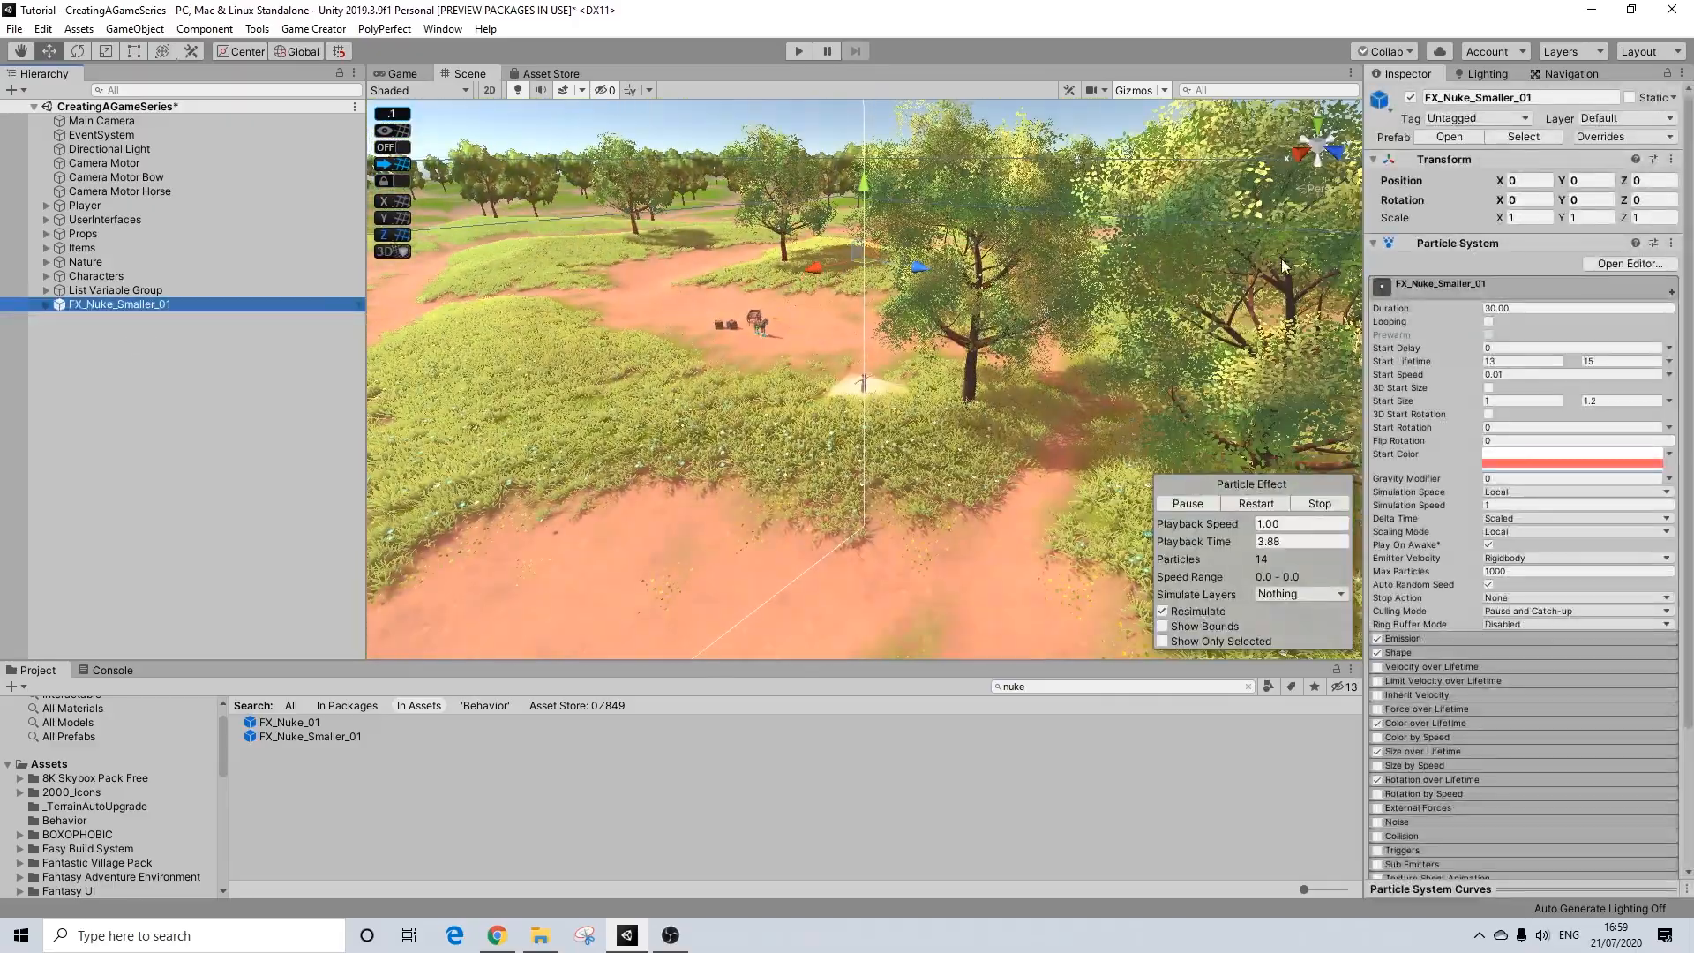
Step: Make FX_Nuke_Smaller_01 a child of Player and set its Y position to 0
left_click(46, 205)
left_click_drag(90, 442, 87, 207)
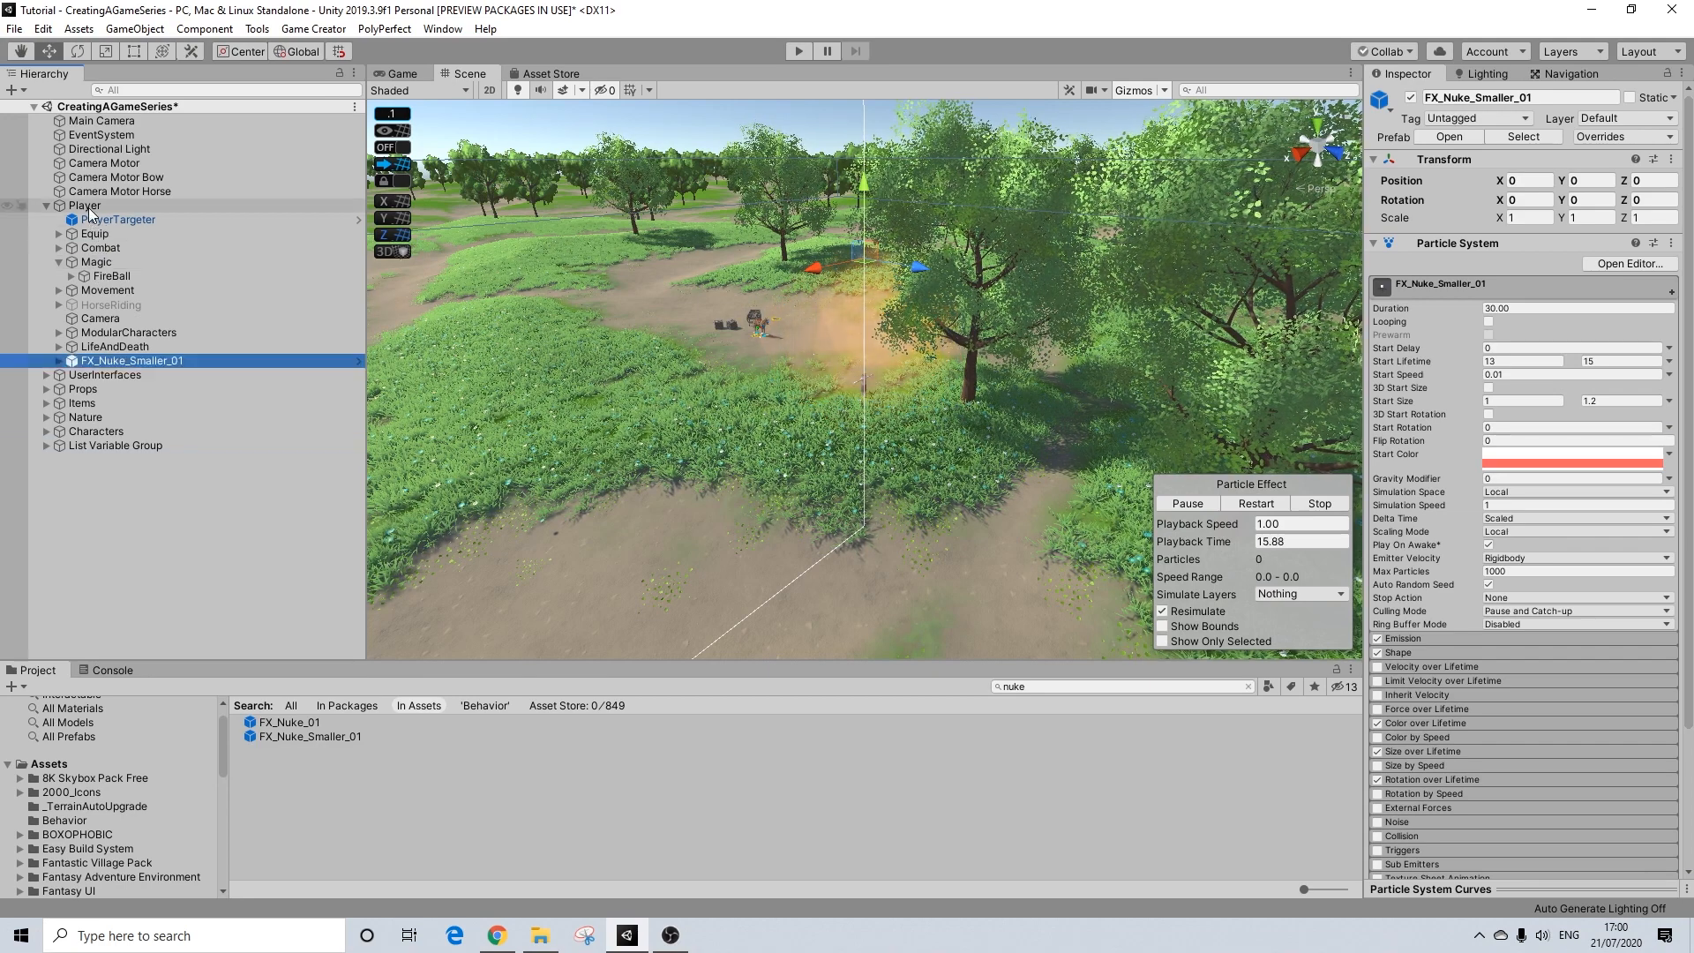
left_click(1573, 187)
type("0")
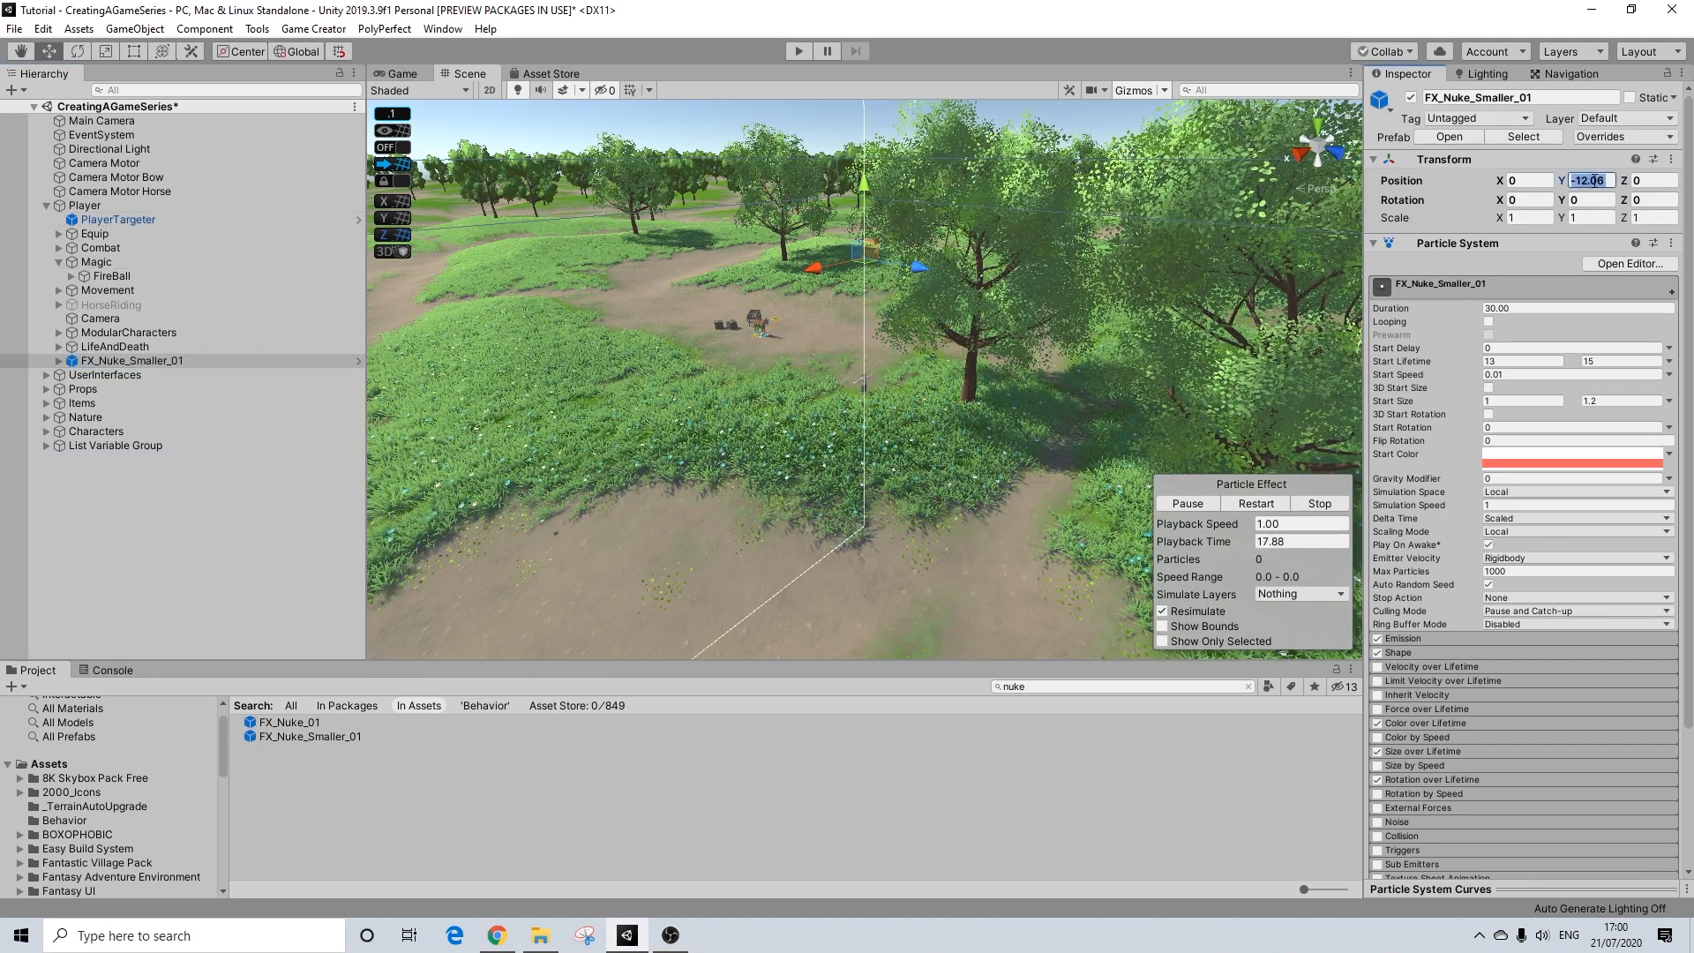
Step: Replay the FX_Nuke_Smaller_01 particle effect and examine the explosion around the player
left_click(1244, 503)
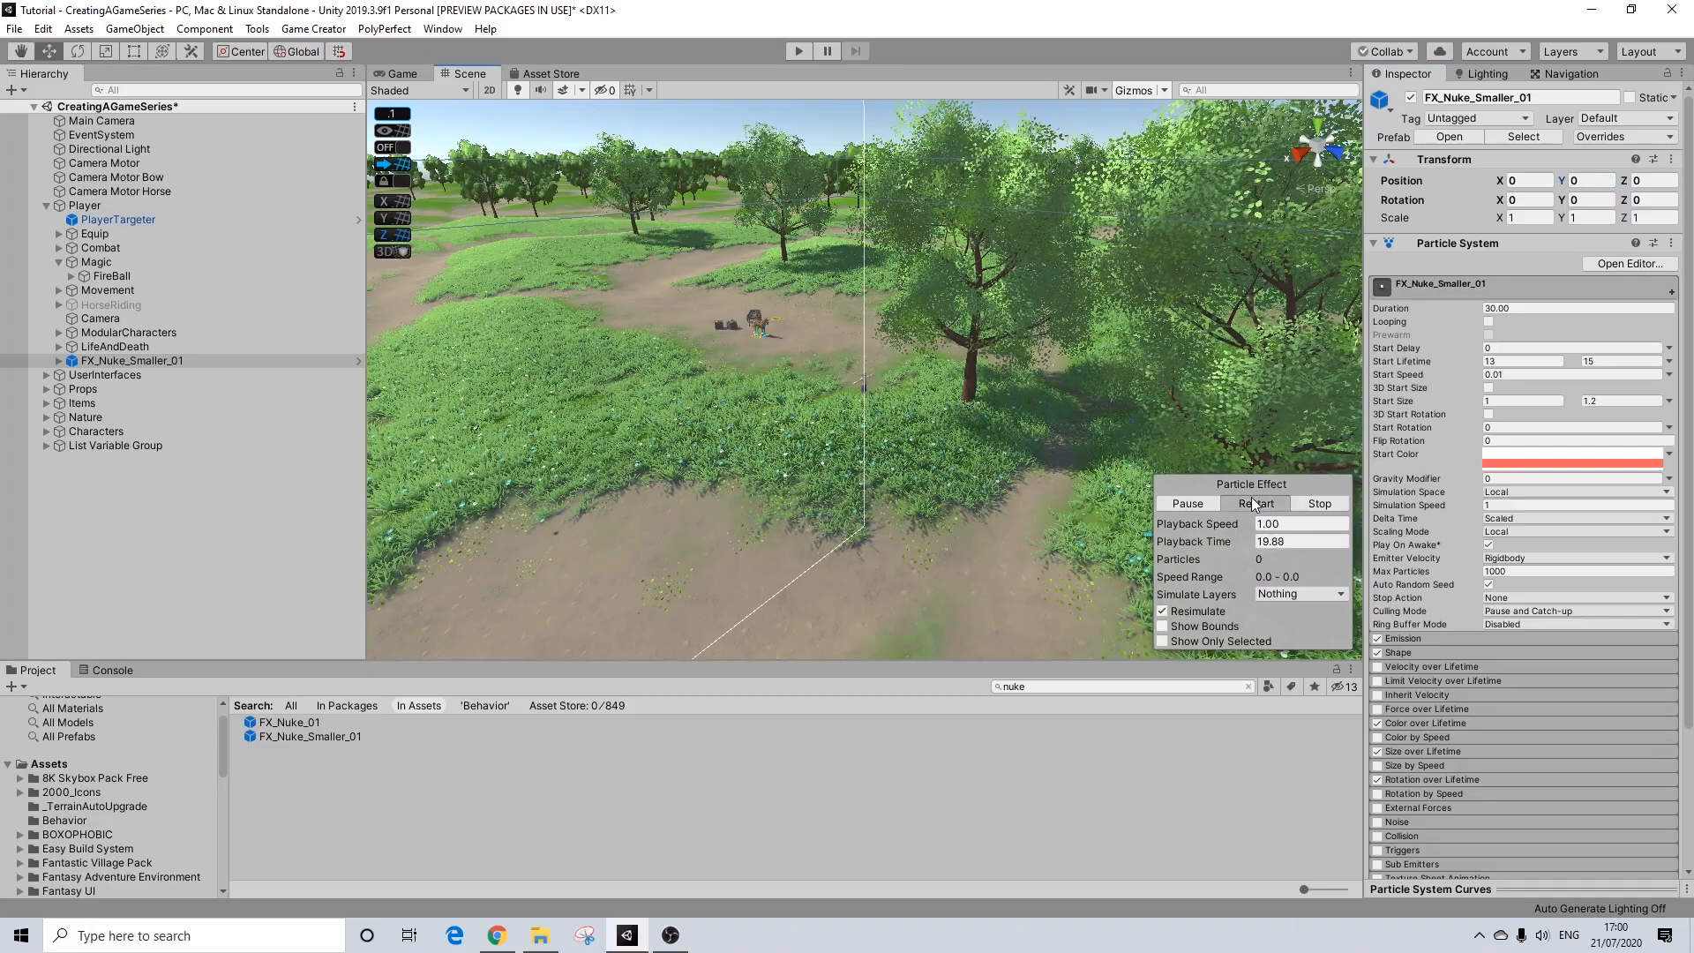
scroll(911, 428, "up", 3)
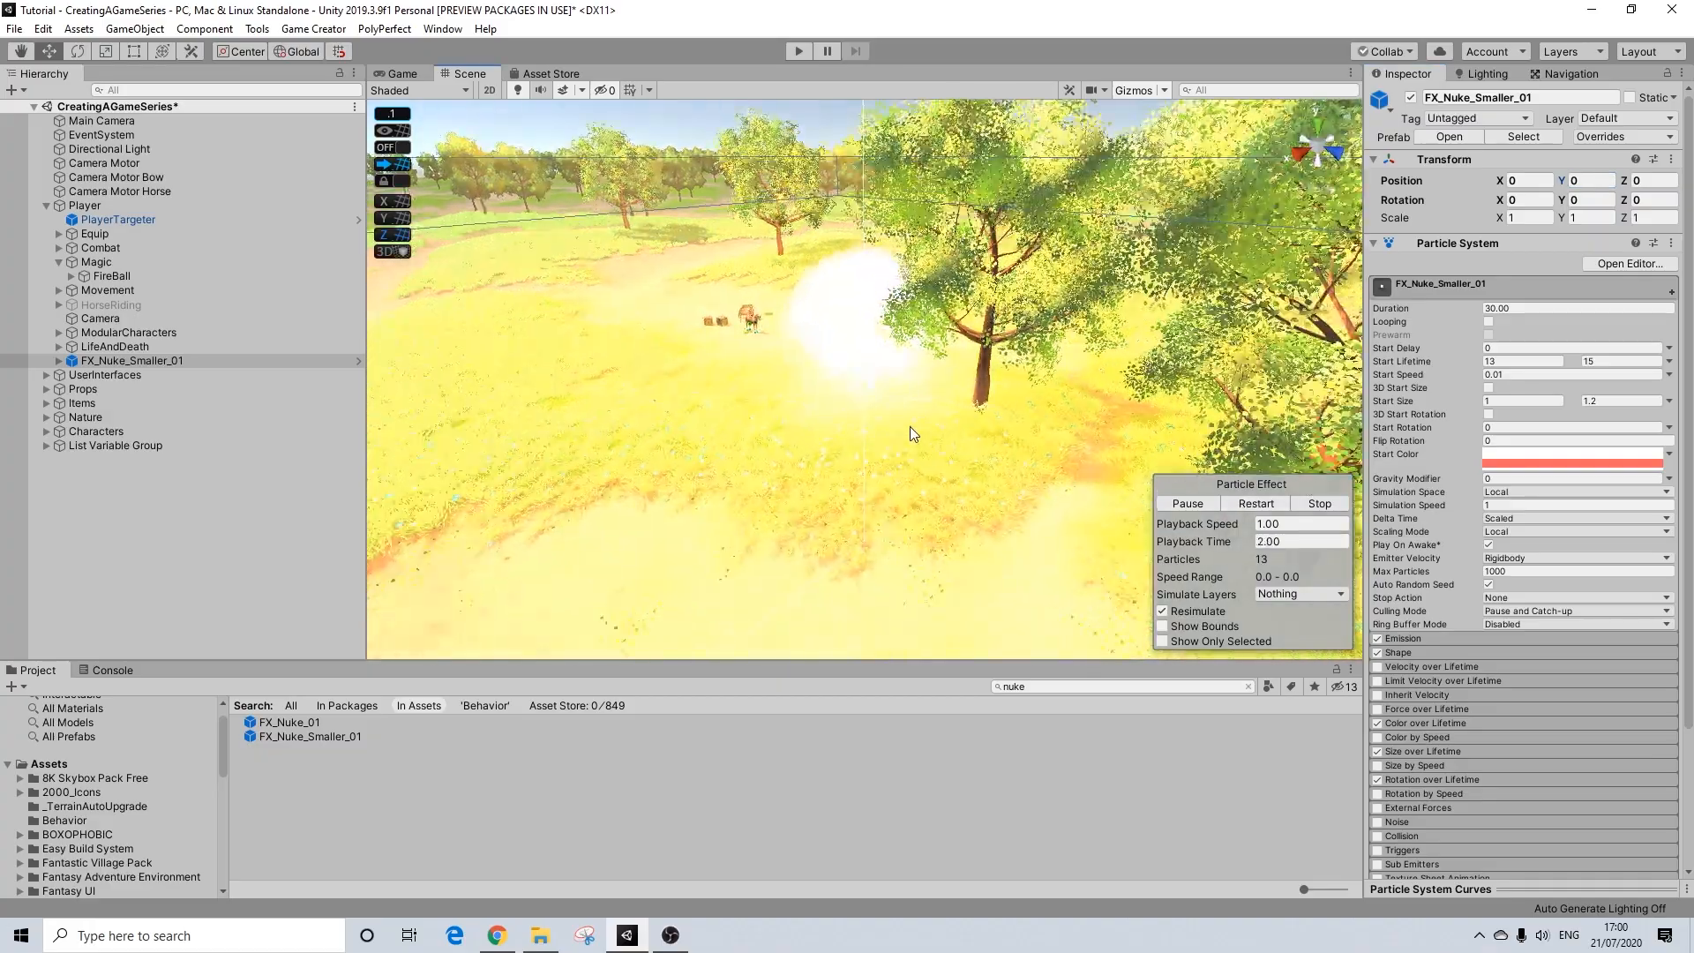
mouse_move(896, 423)
left_mouse_down("alt")
mouse_move(756, 397)
mouse_move(905, 394)
mouse_move(817, 472)
mouse_move(853, 437)
mouse_move(1182, 426)
mouse_move(877, 424)
left_mouse_up("alt")
scroll(906, 394, "up", 3)
scroll(877, 425, "down", 5)
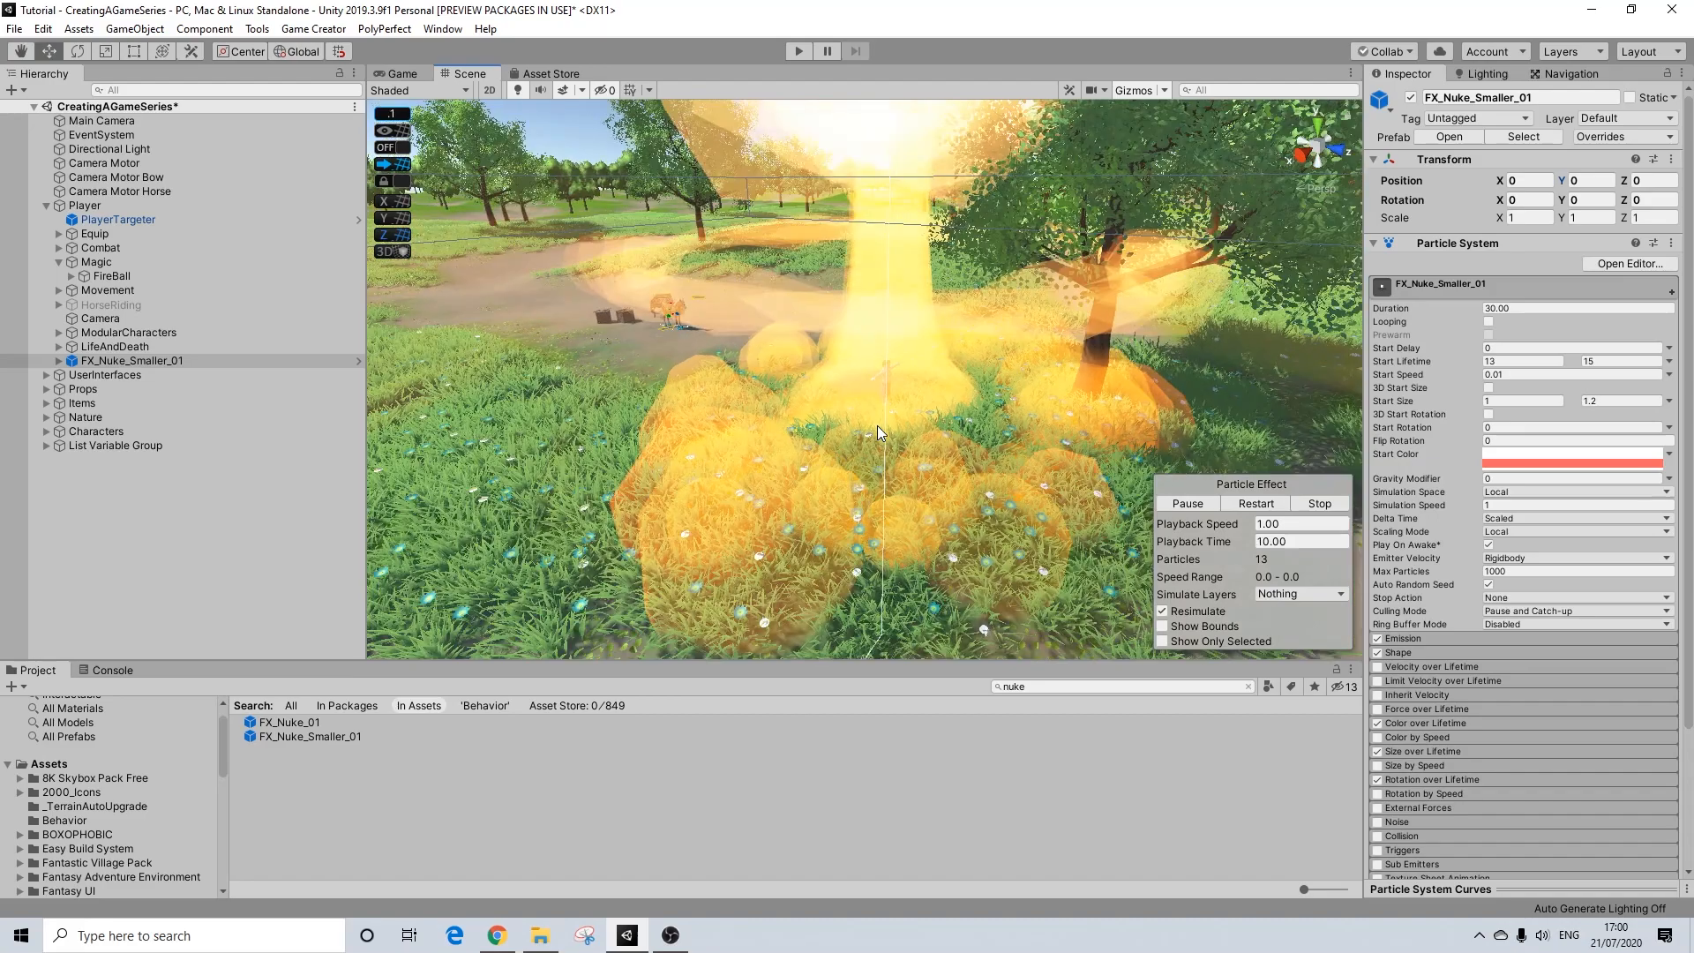
scroll(877, 426, "down", 4)
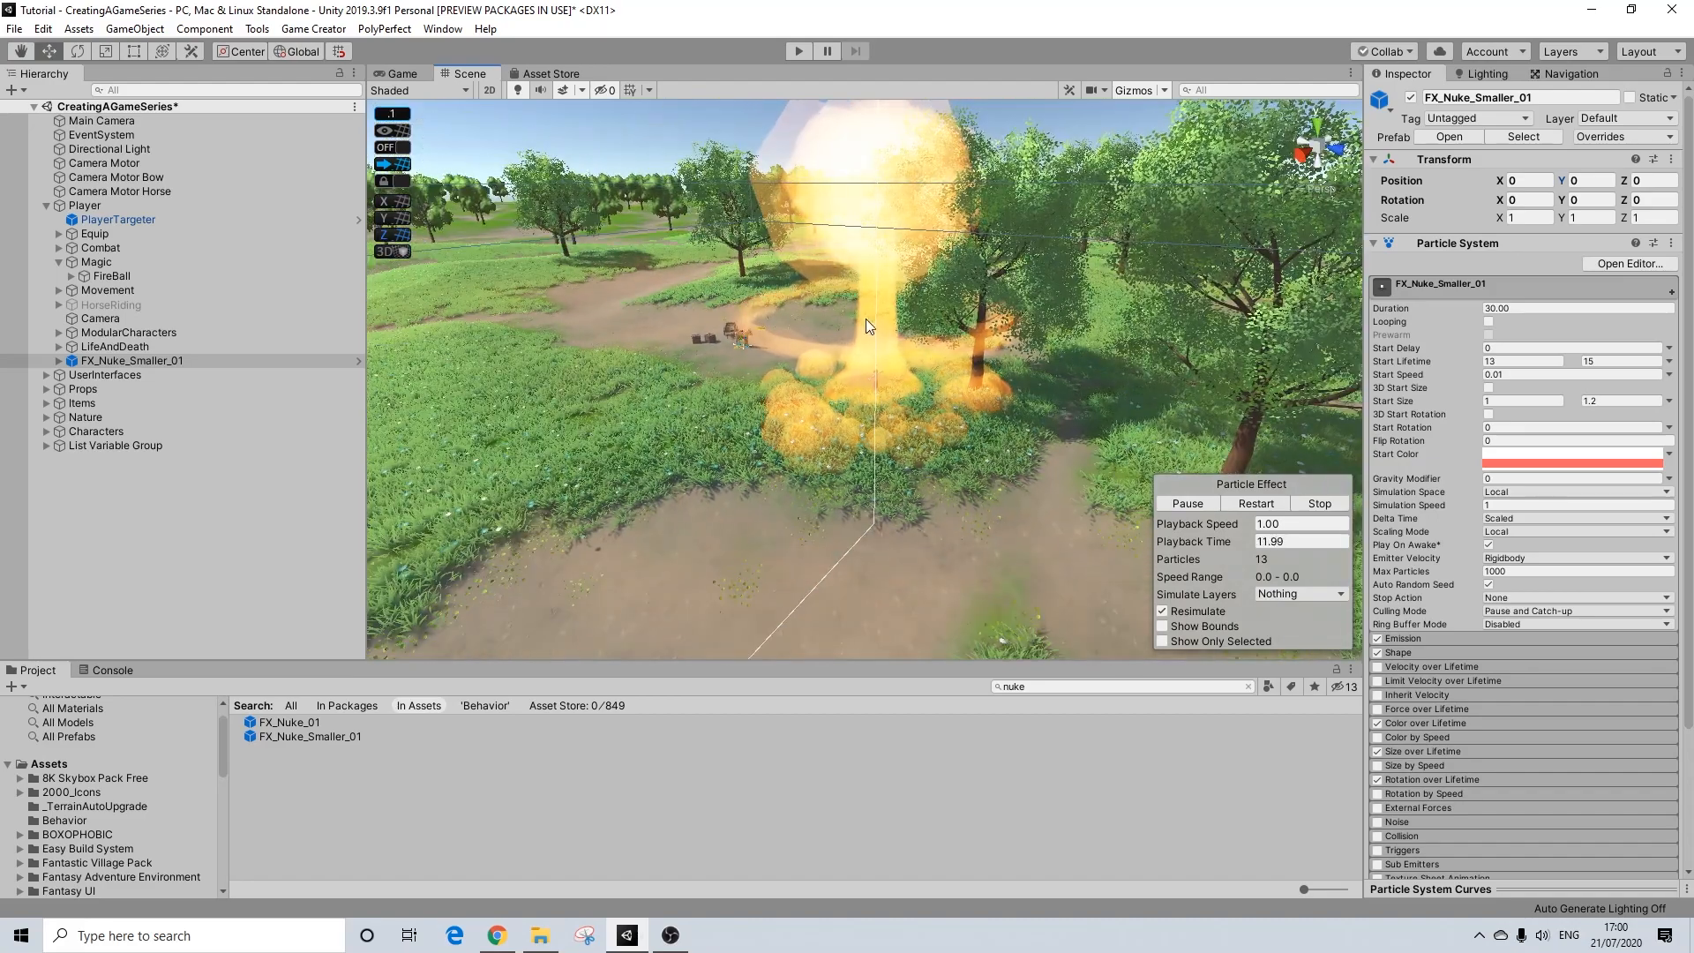
scroll(878, 332, "up", 4)
Step: Unpack the FX_Nuke_Smaller_01 prefab instance and move it out of Player to the scene root
right_click(148, 362)
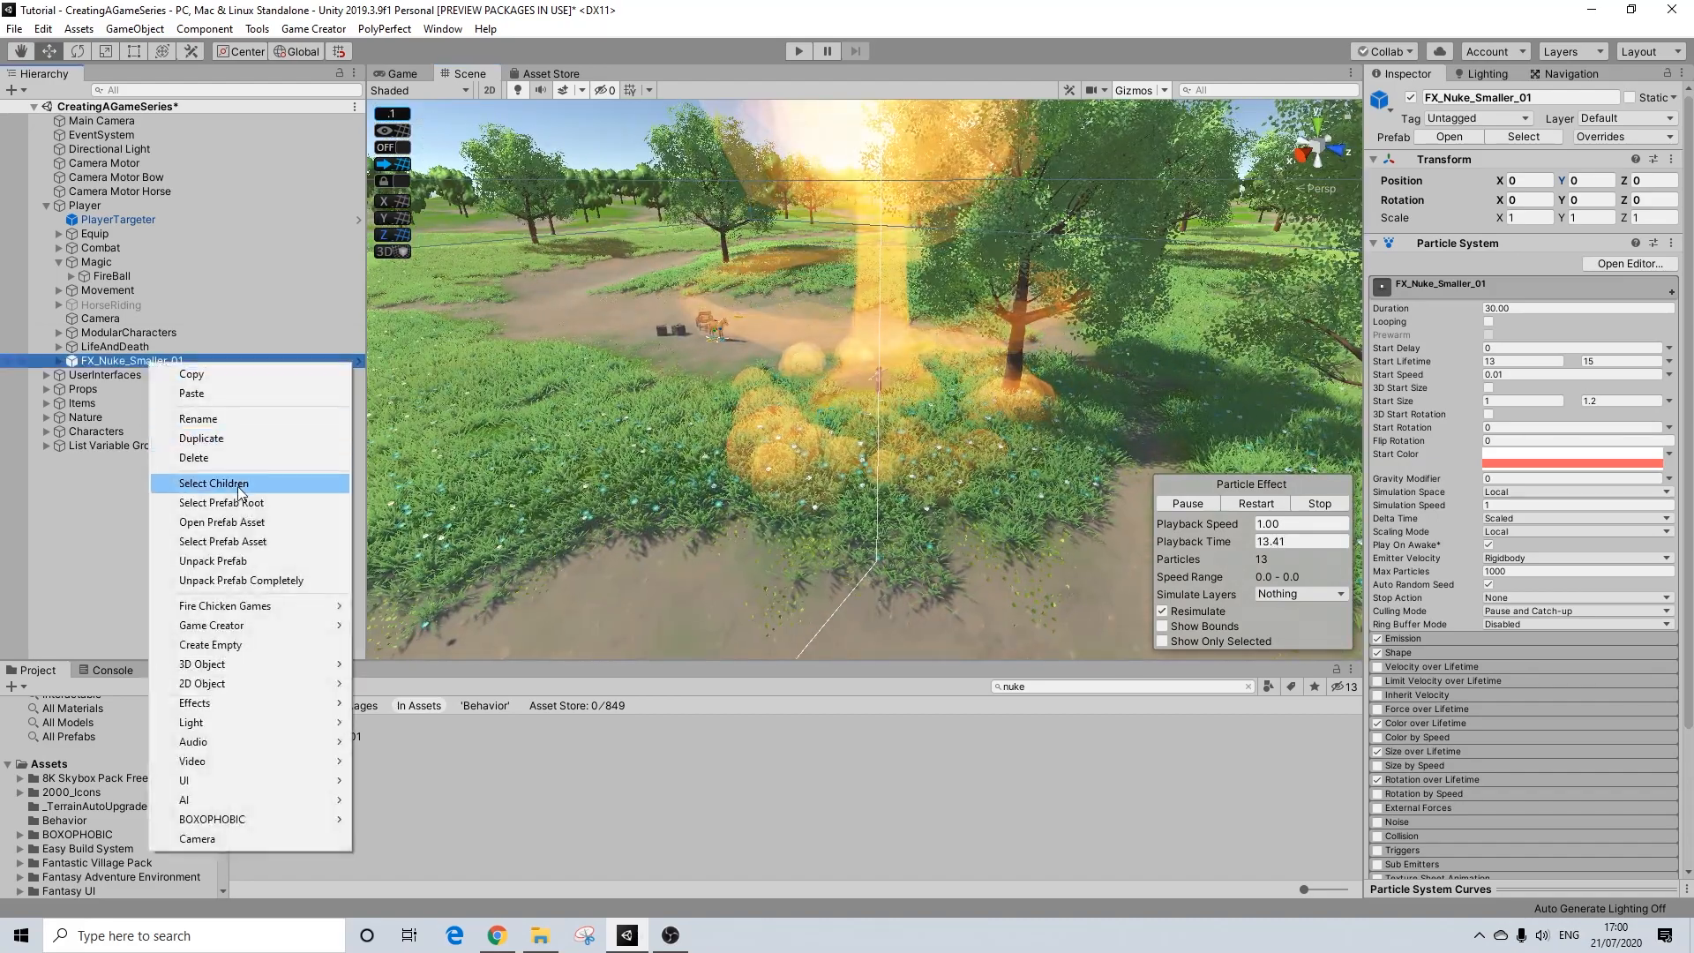
left_click(205, 561)
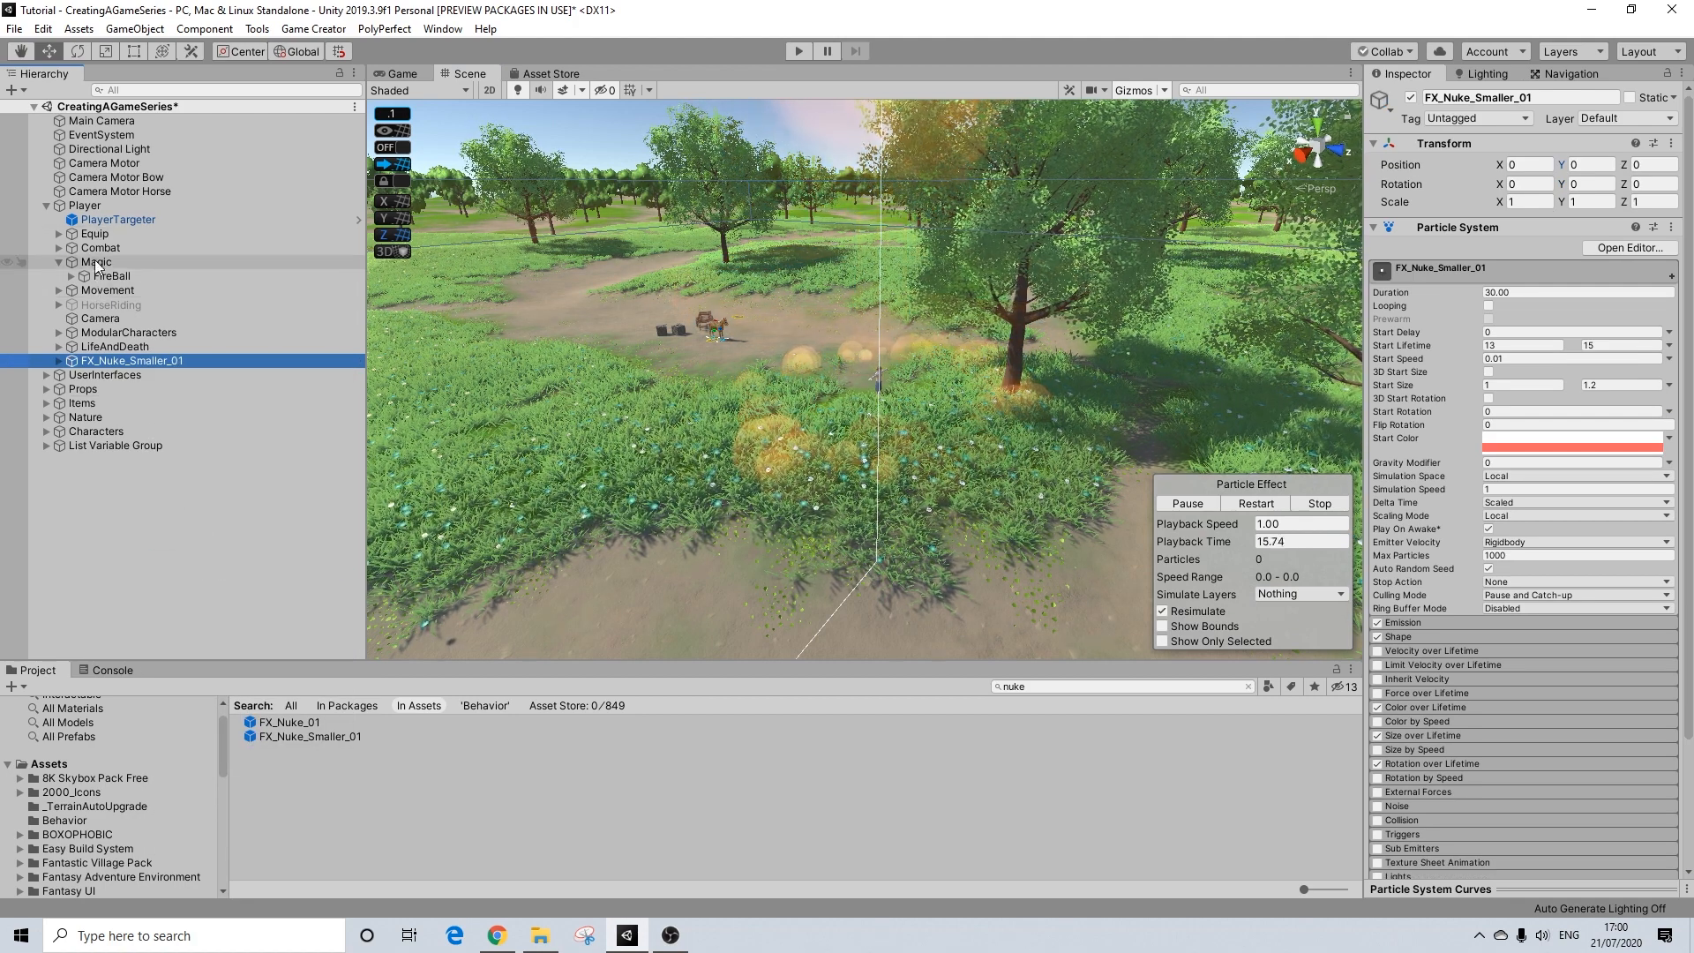
left_click_drag(93, 358, 104, 450)
left_click(97, 482)
left_click(106, 451)
Step: Create an empty game object at the scene root and name it TutorialFireExplosion
right_click(100, 481)
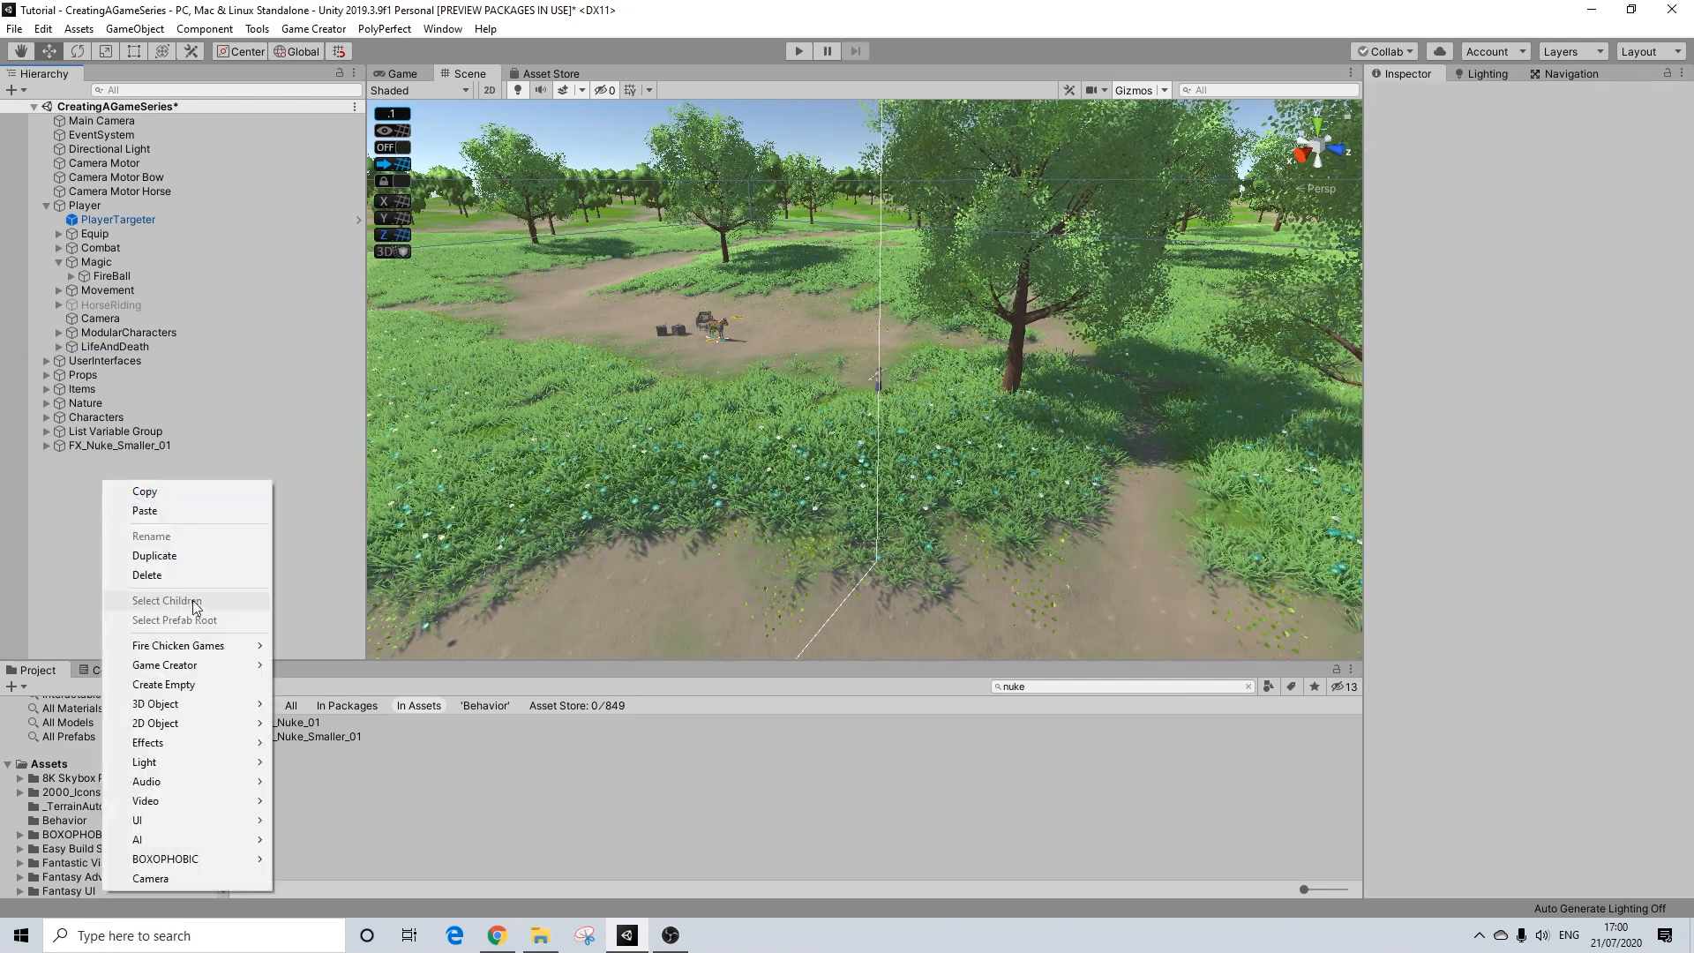
left_click(177, 688)
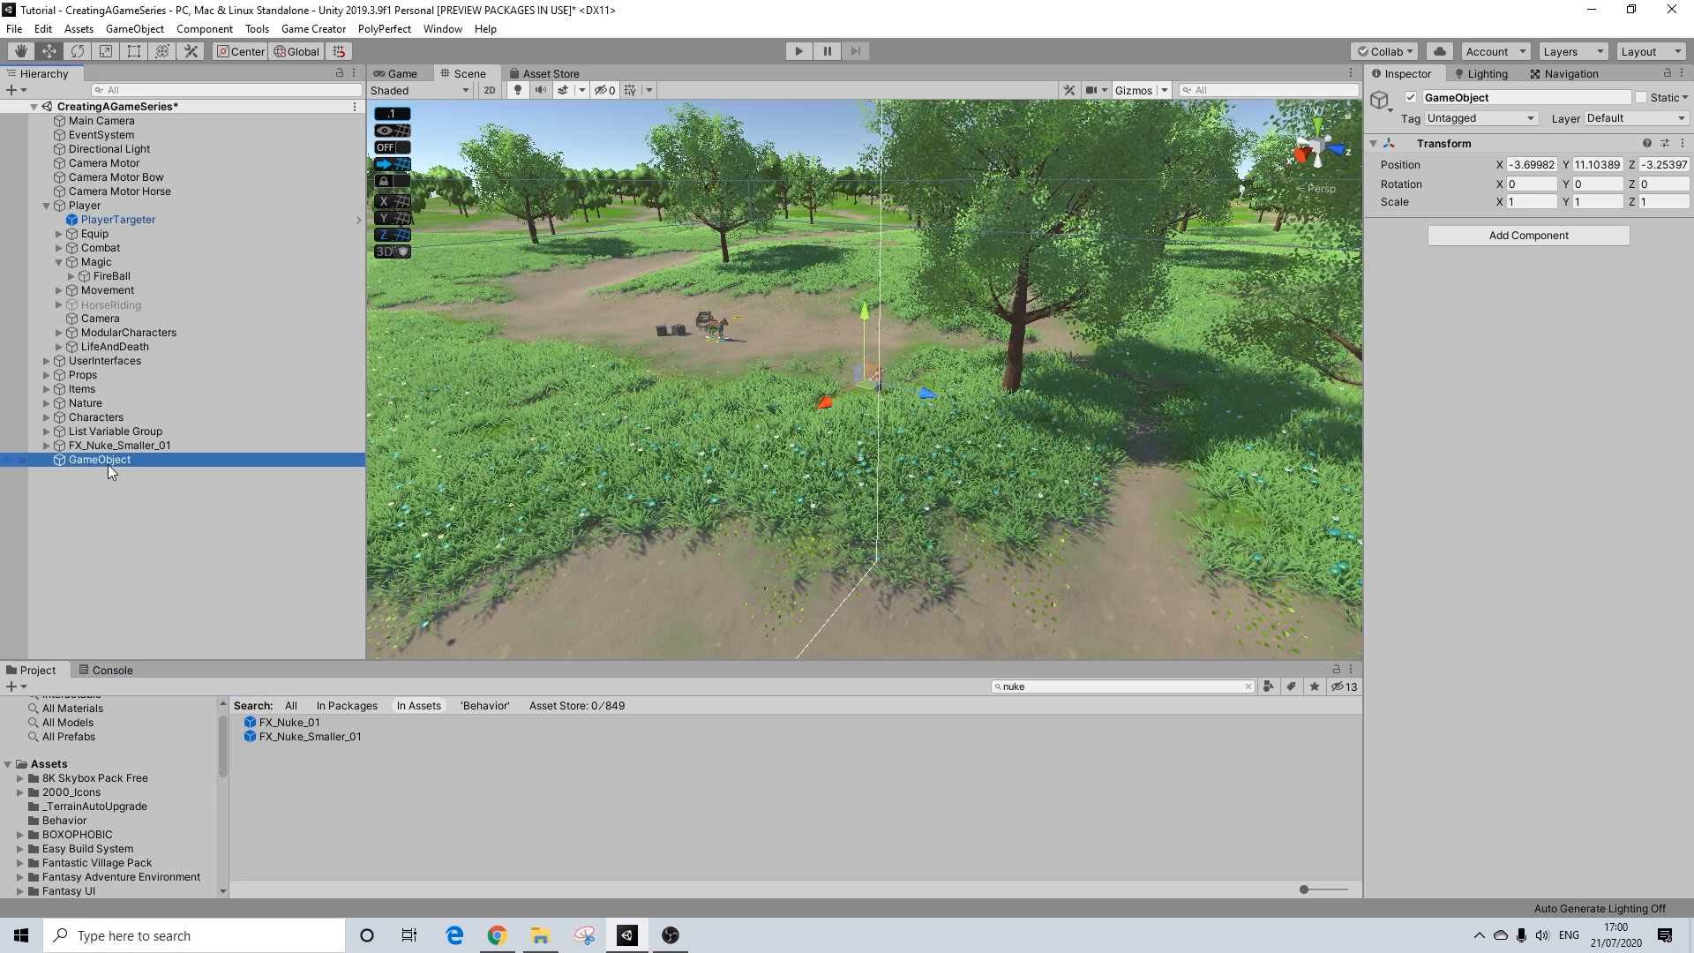
right_click(108, 462)
left_click(150, 518)
type("FireExplosion")
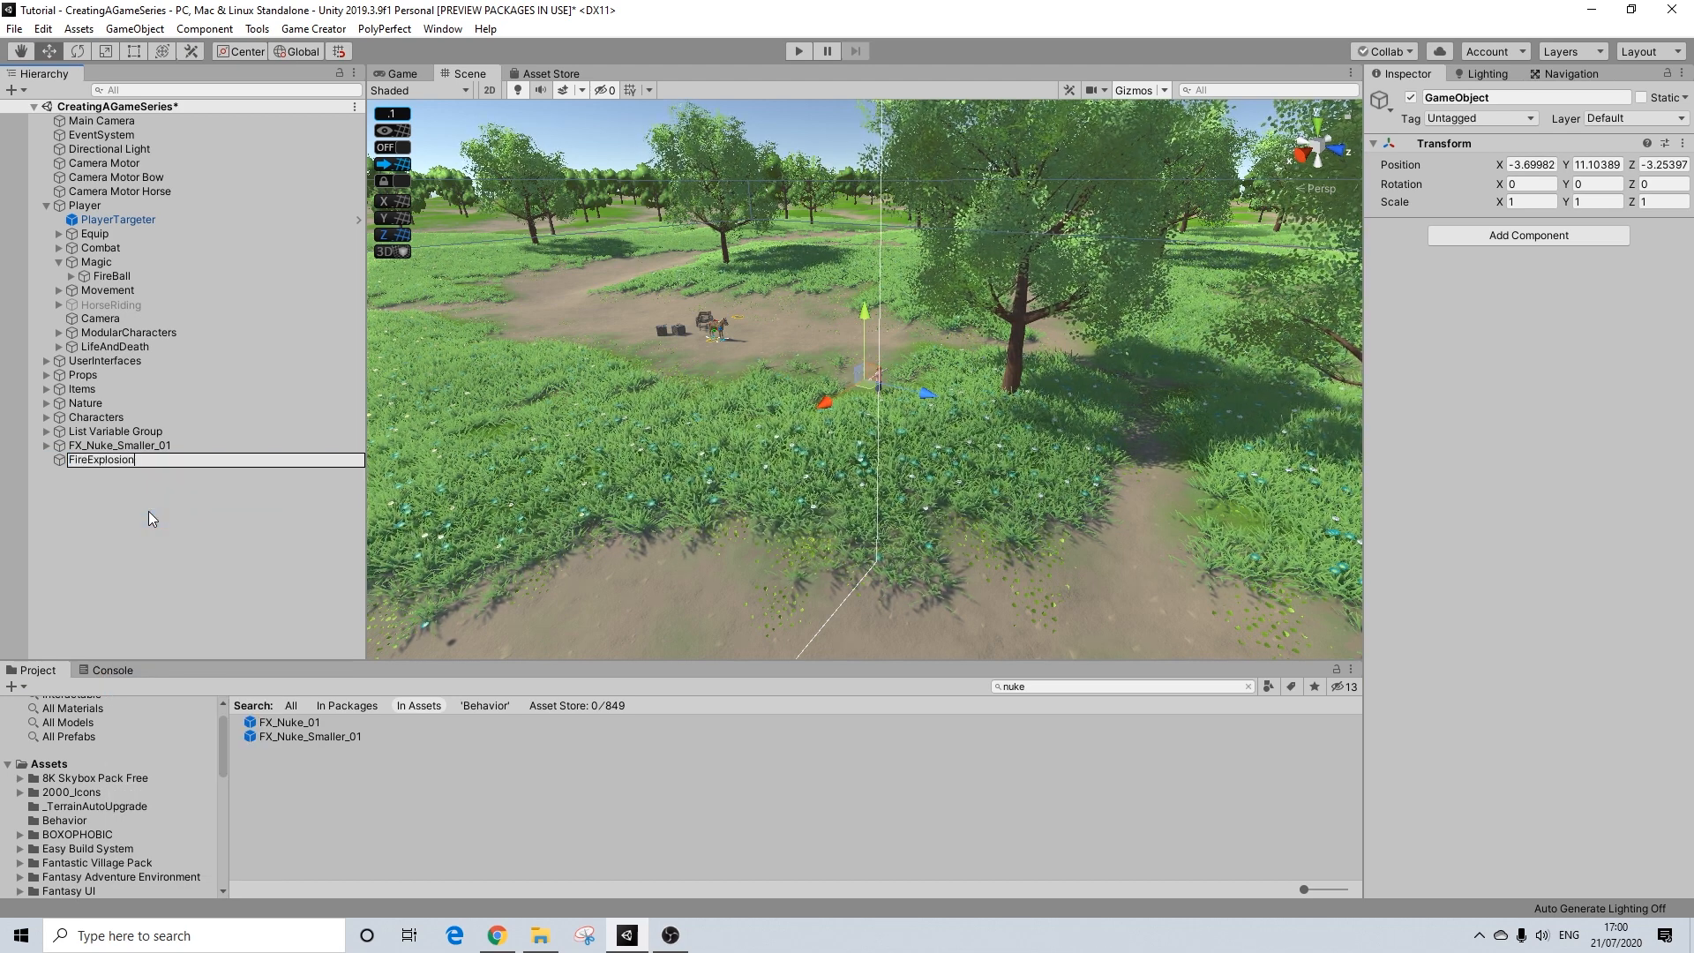
key("Home")
type("Tutorial")
key("Return")
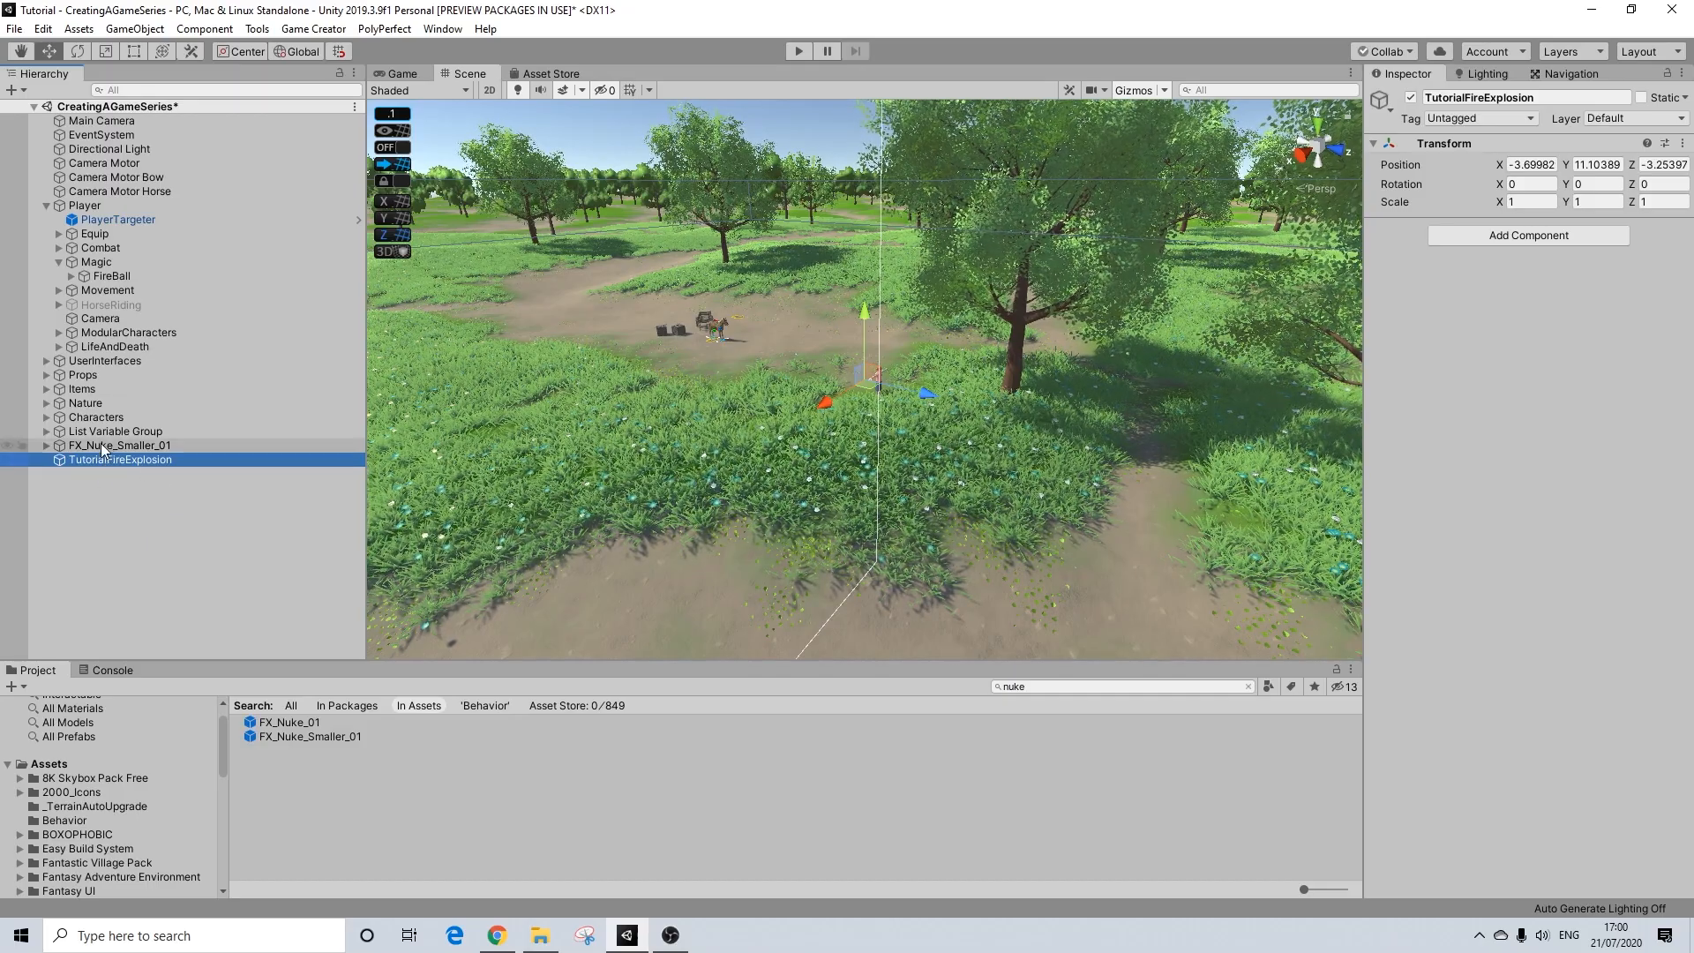
Step: Set the X, Y and Z position of TutorialFireExplosion to 0
double_click(261, 458)
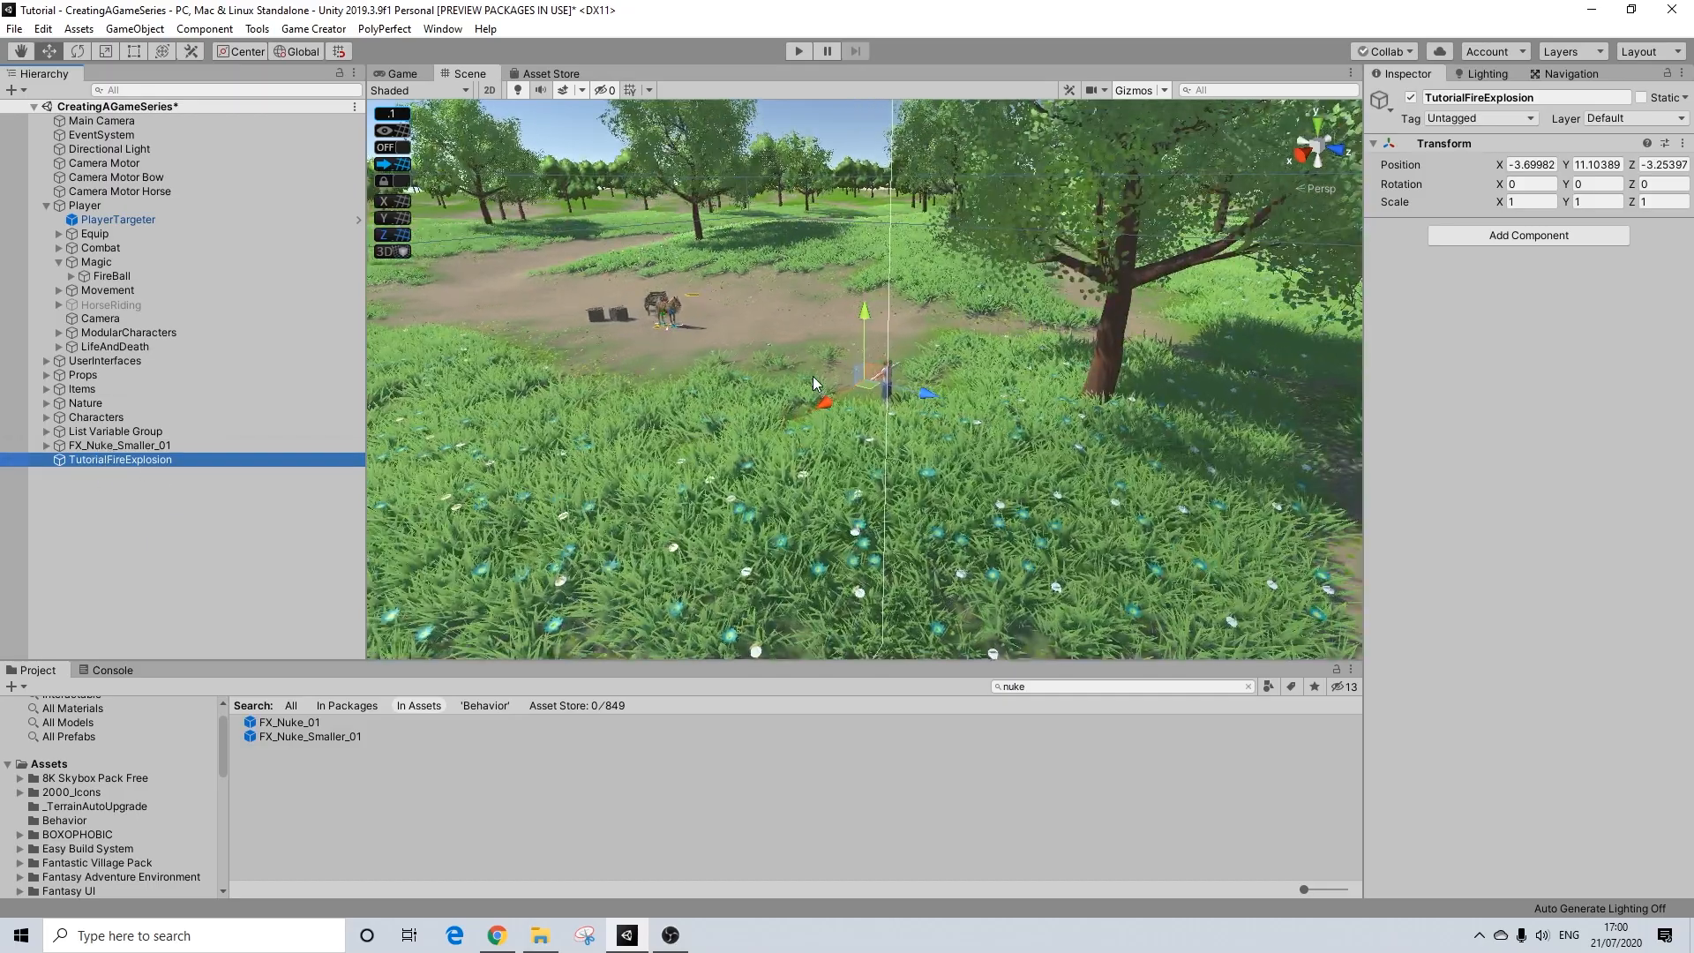
scroll(907, 413, "up", 6)
scroll(907, 415, "down", 10)
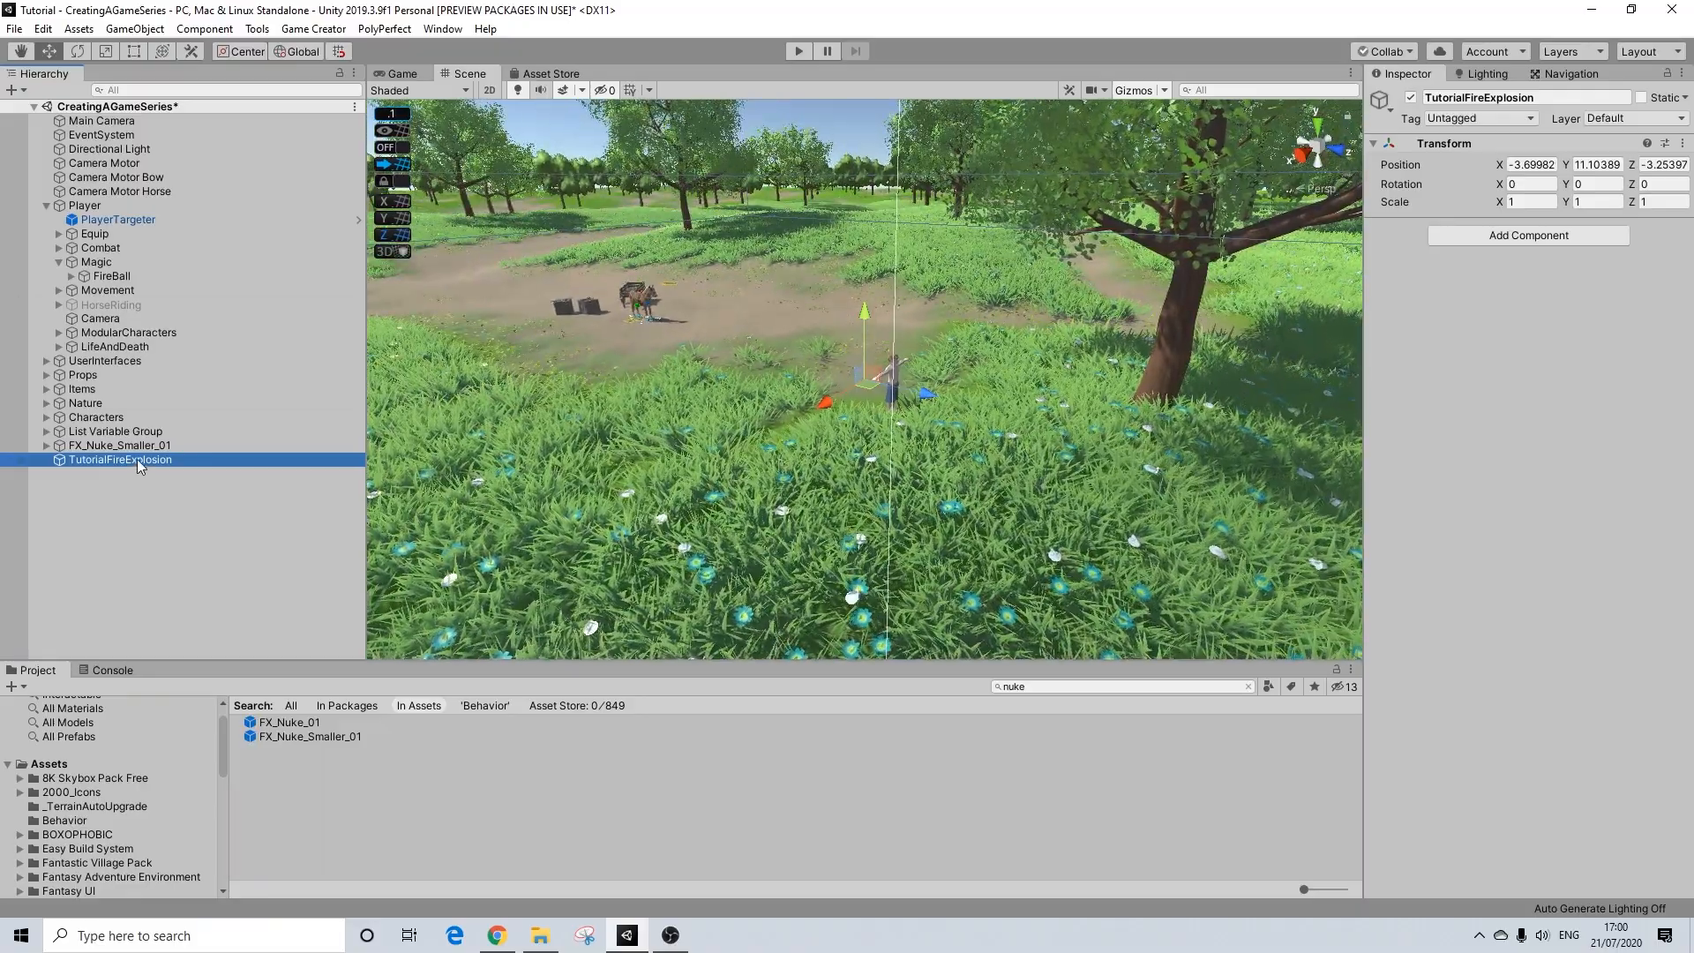
left_click(1532, 164)
type("0")
left_click(1601, 164)
type("0")
left_click(1661, 165)
type("0")
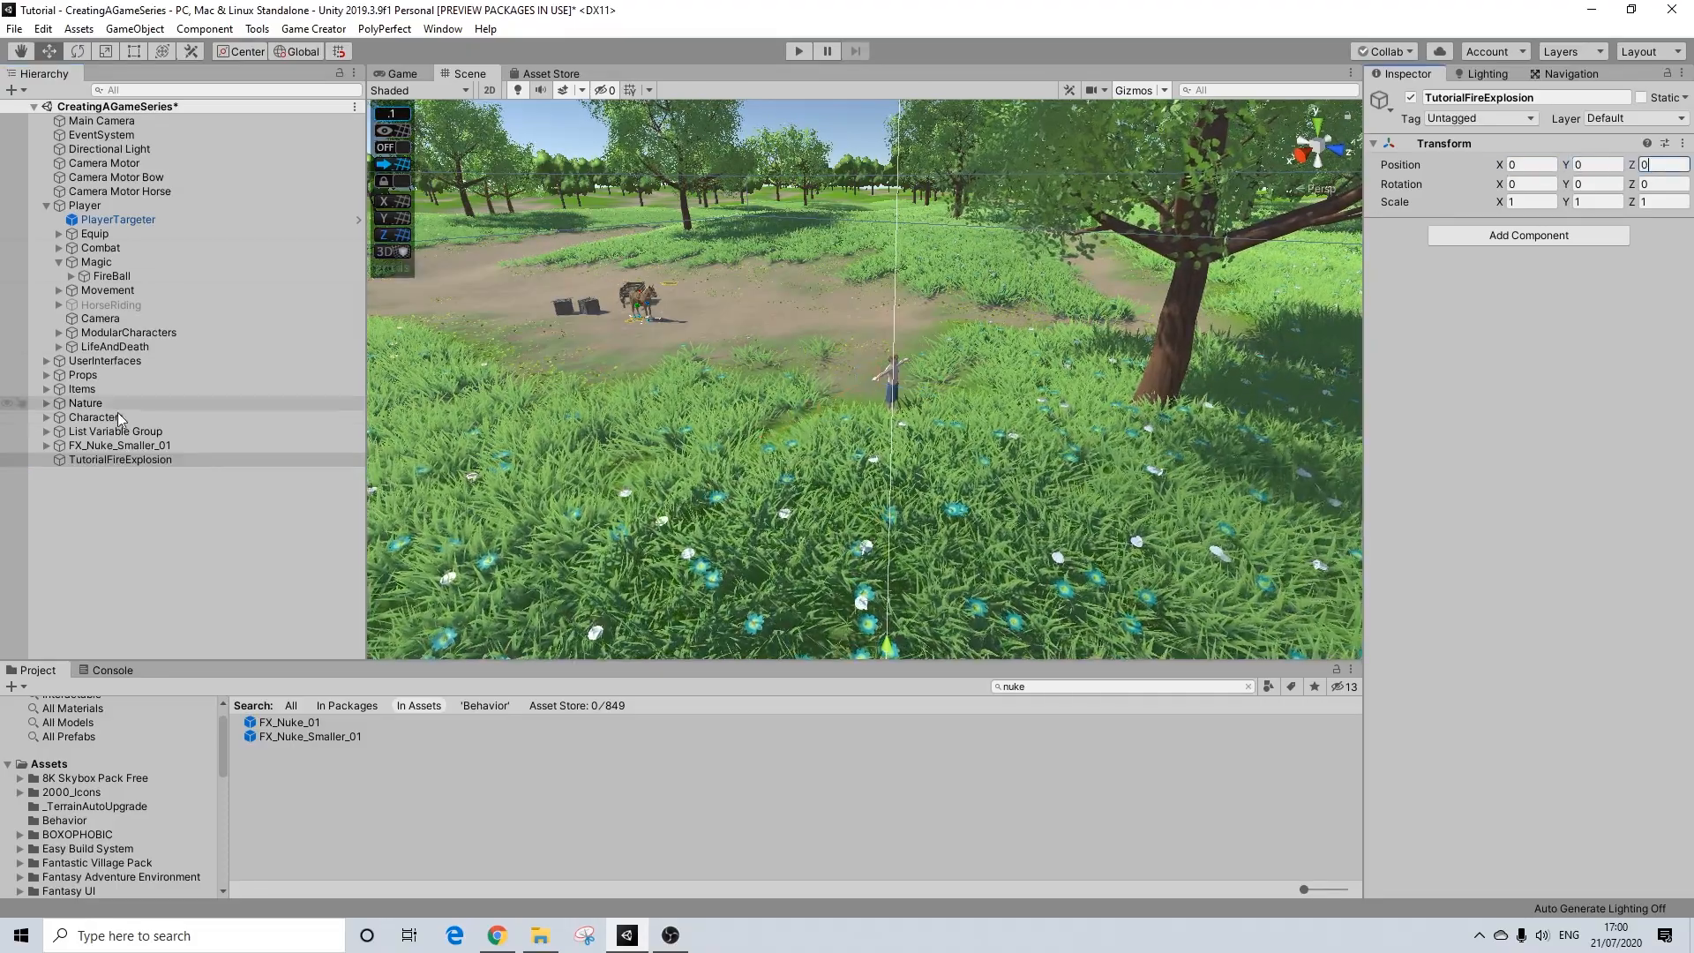
Step: Set the Y position of FX_Nuke_Smaller_01 to 13 and expand its child effects in the hierarchy
left_click(107, 446)
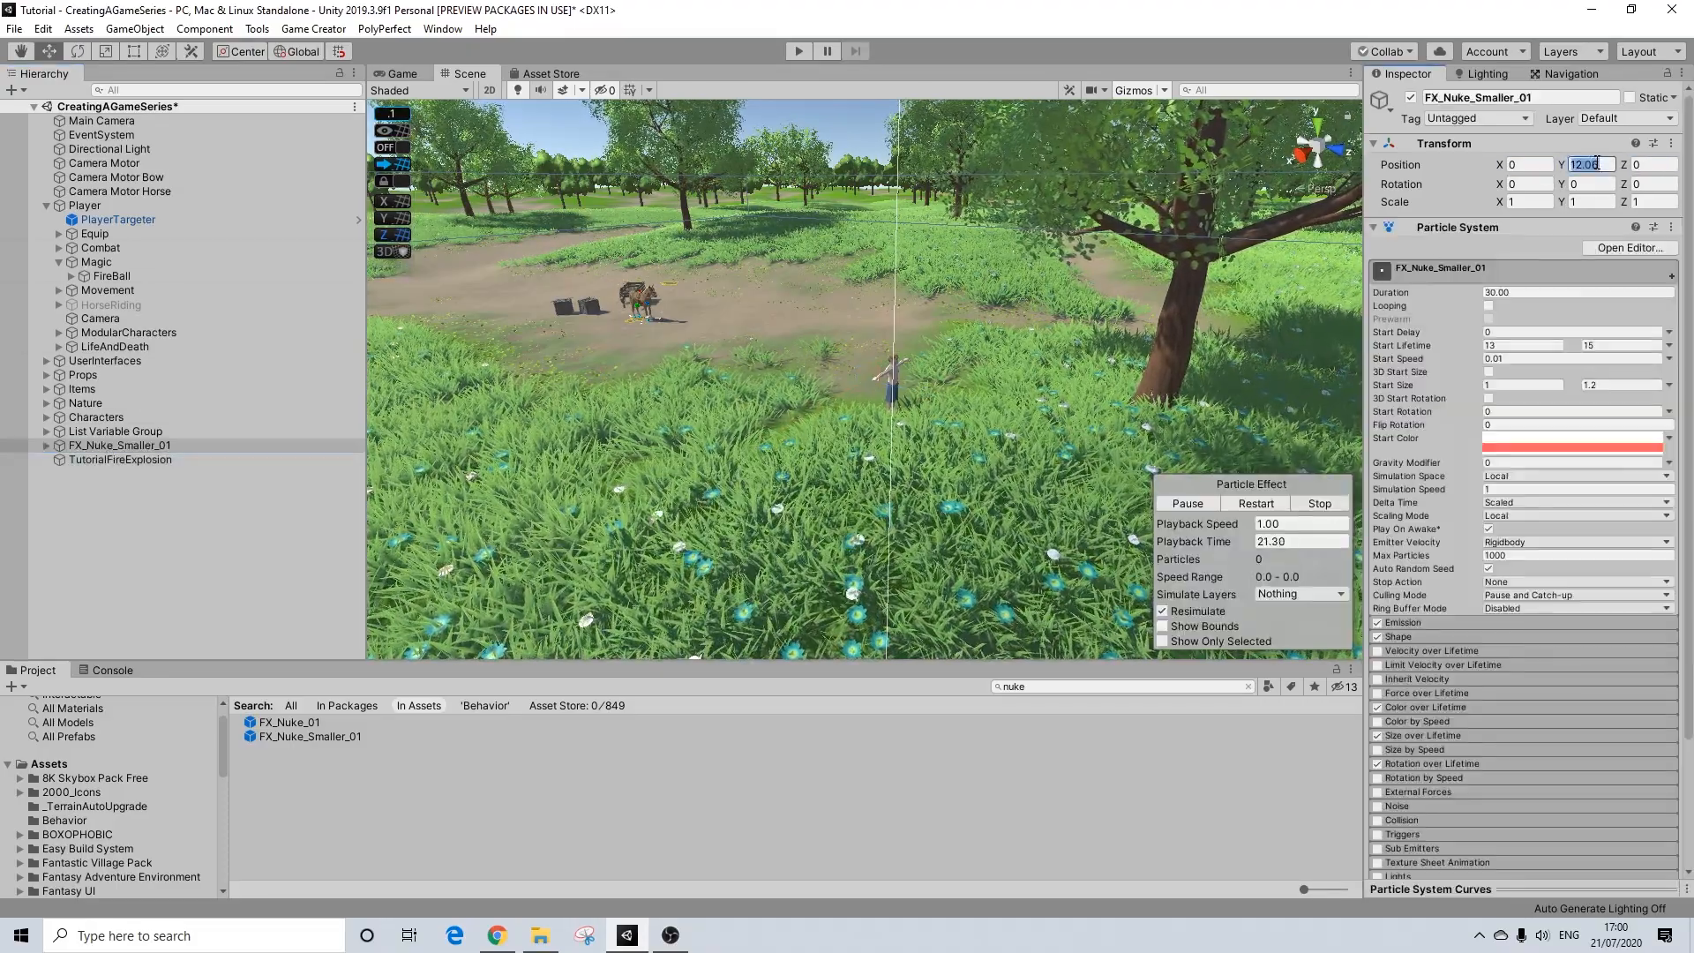
left_click(48, 446)
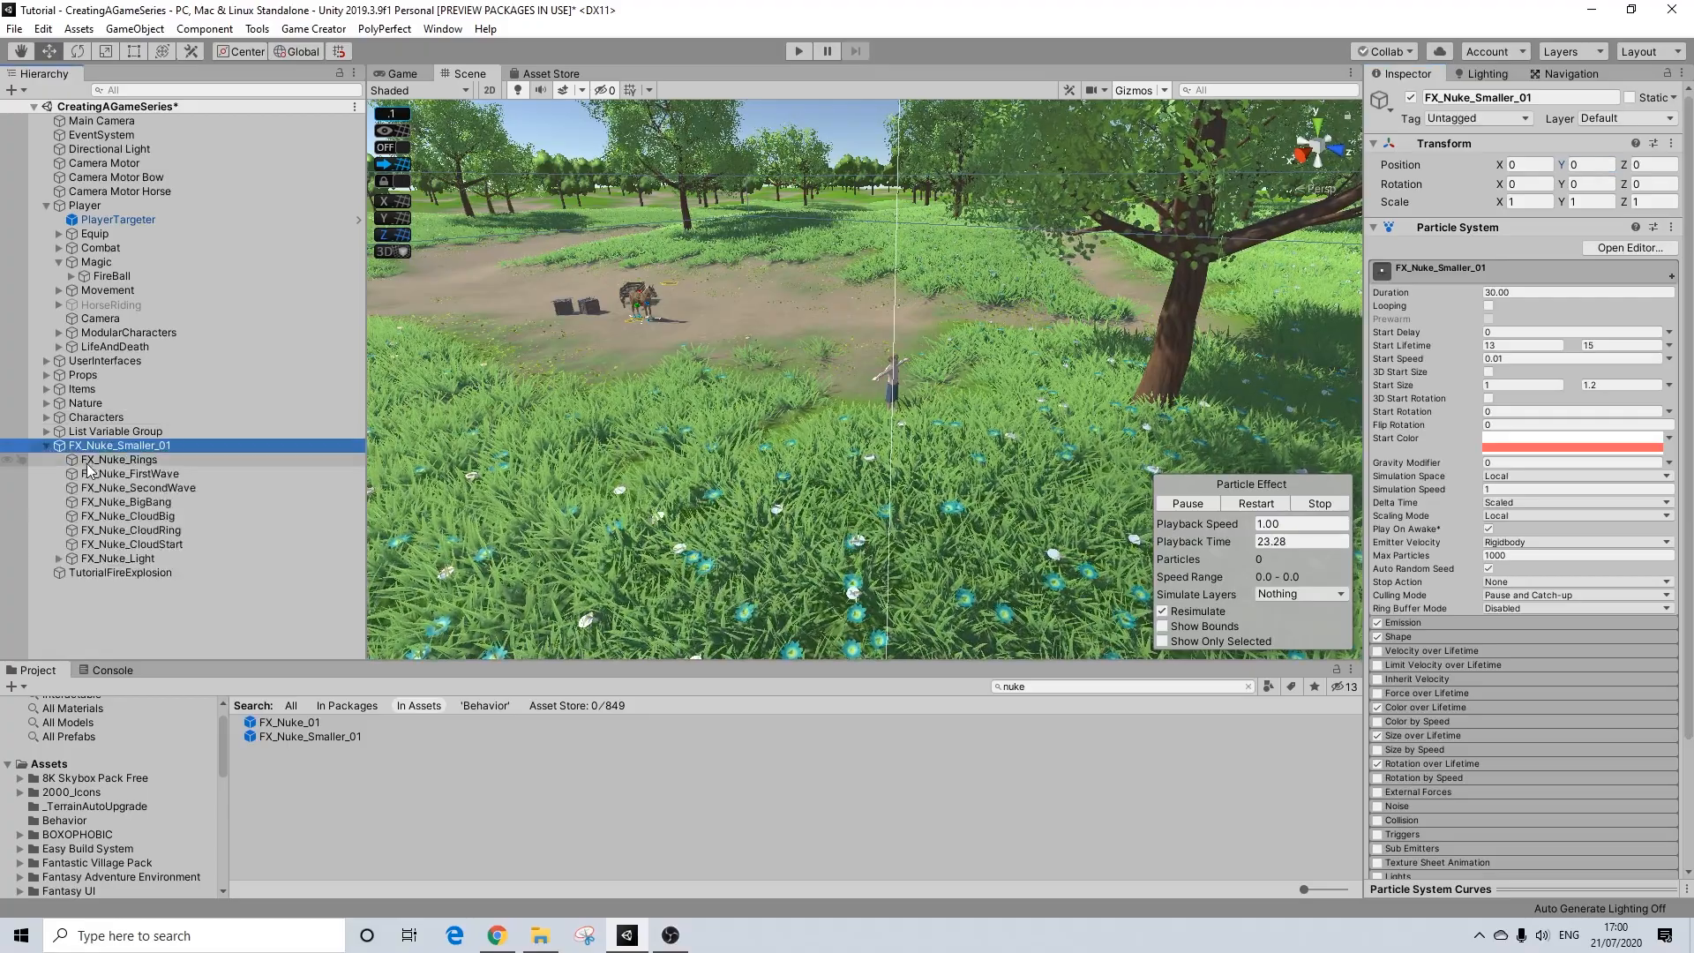
left_click(1581, 166)
type("13")
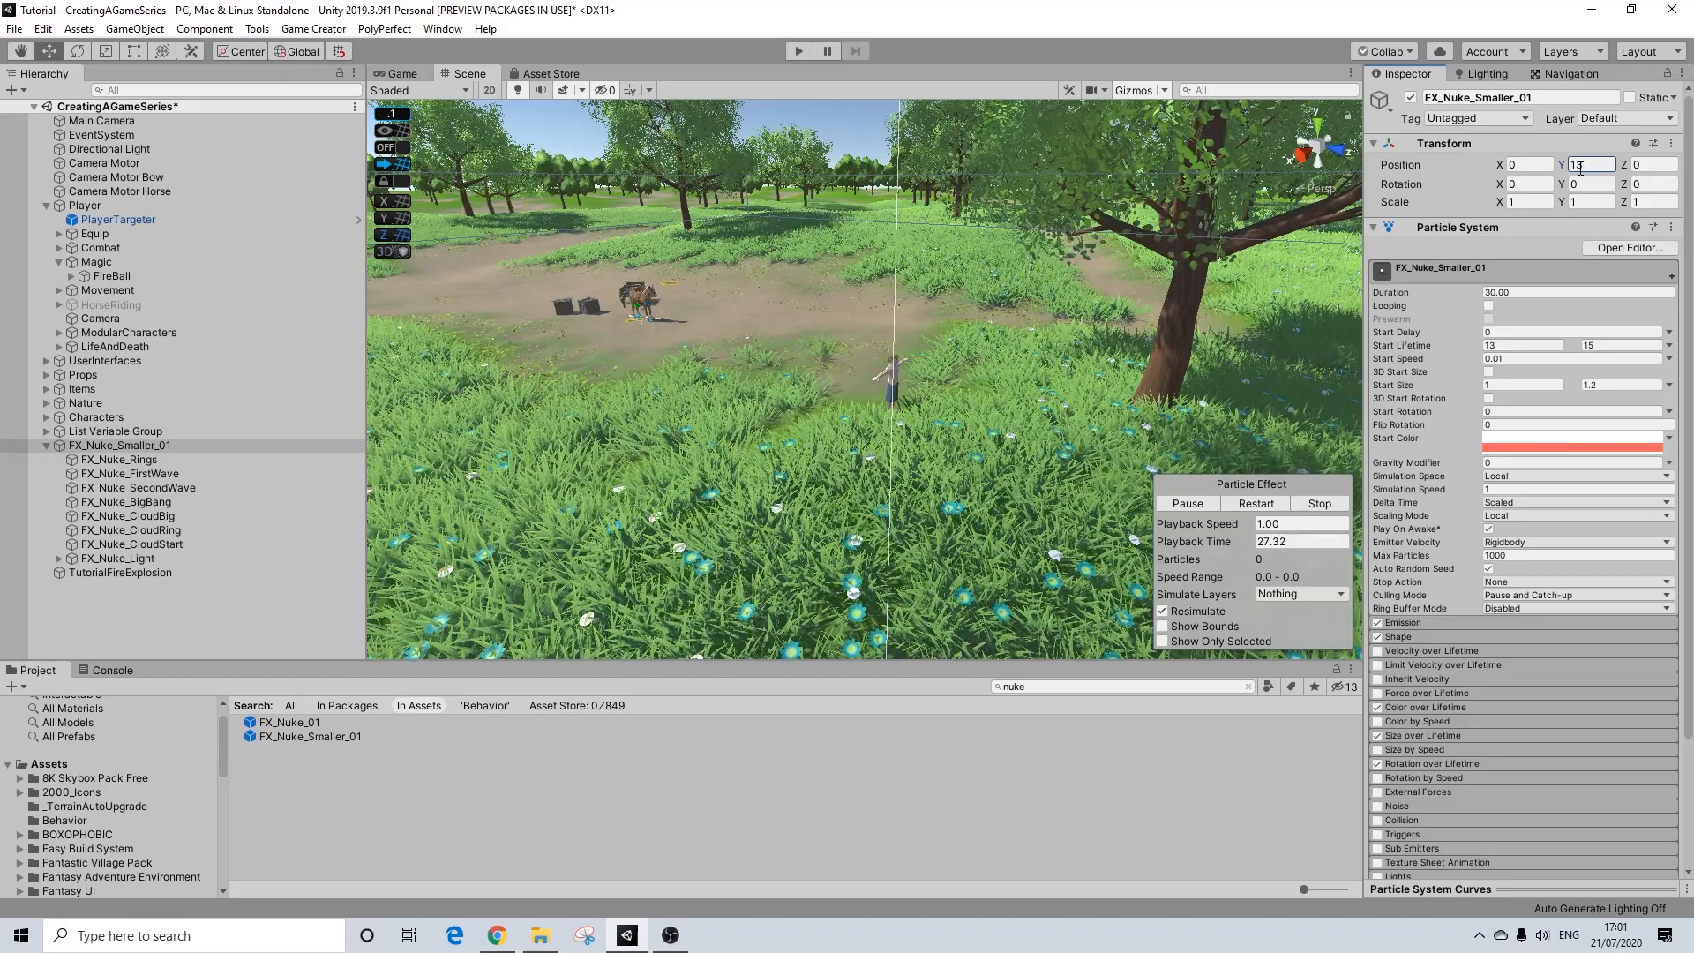
Step: Replay the FX_Nuke_Smaller_01 particle effect, pause it mid-explosion and examine the mushroom cloud from several angles
left_click(1258, 507)
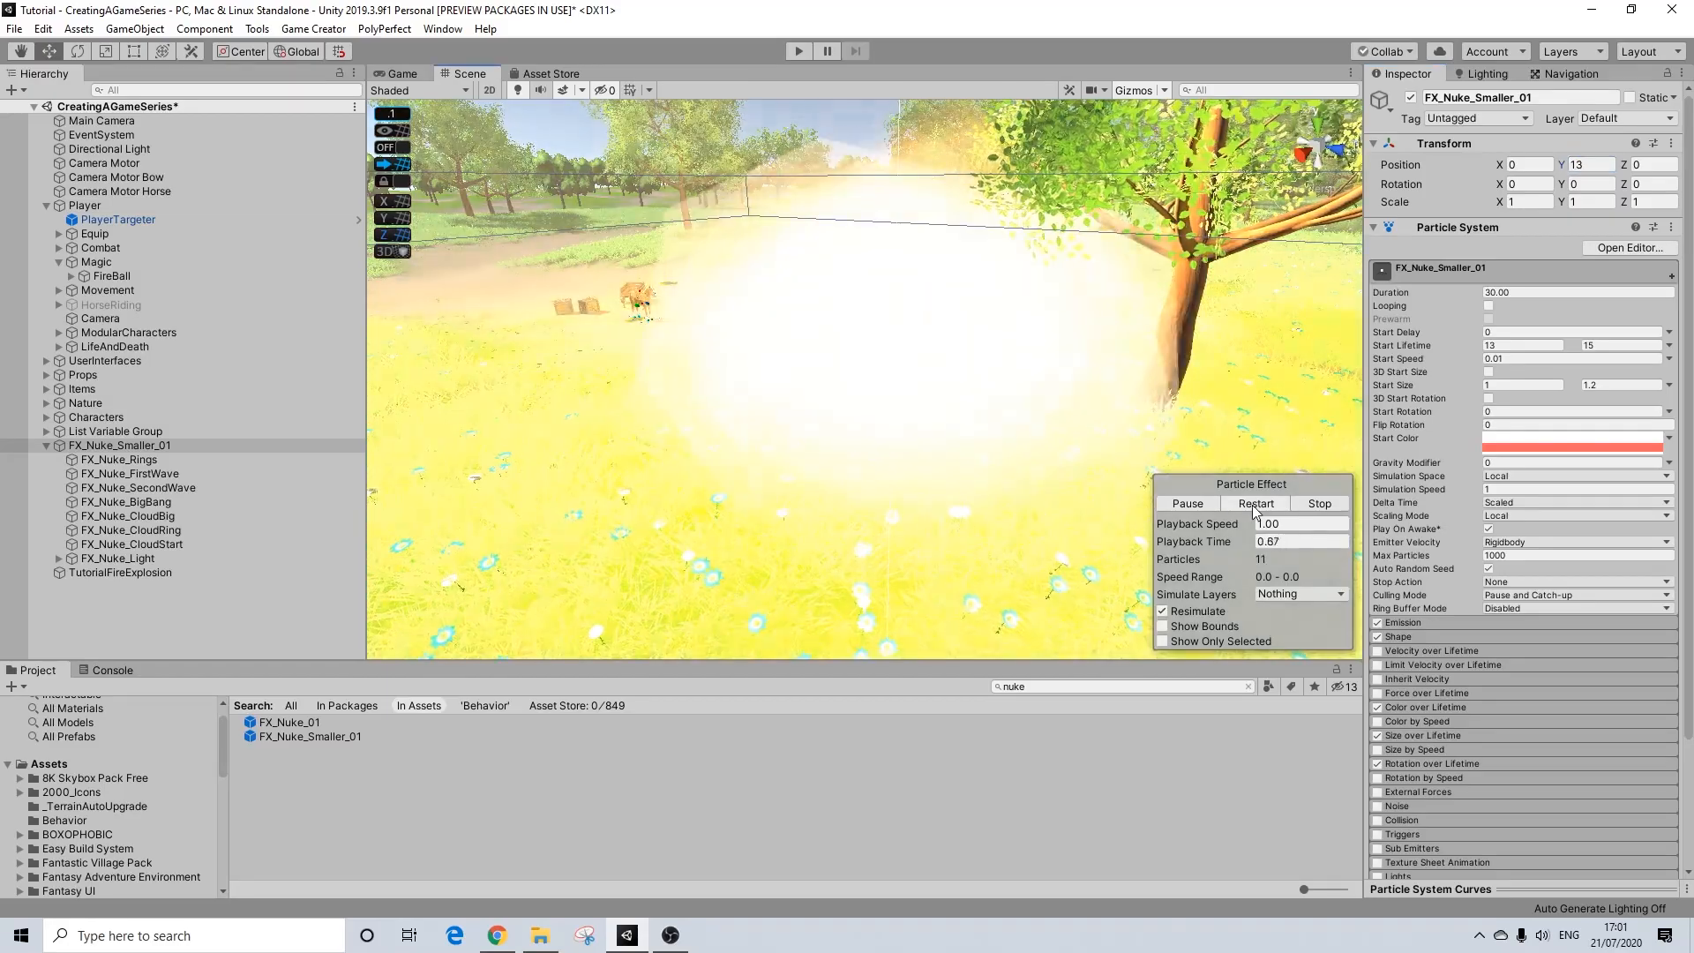
left_click(1188, 504)
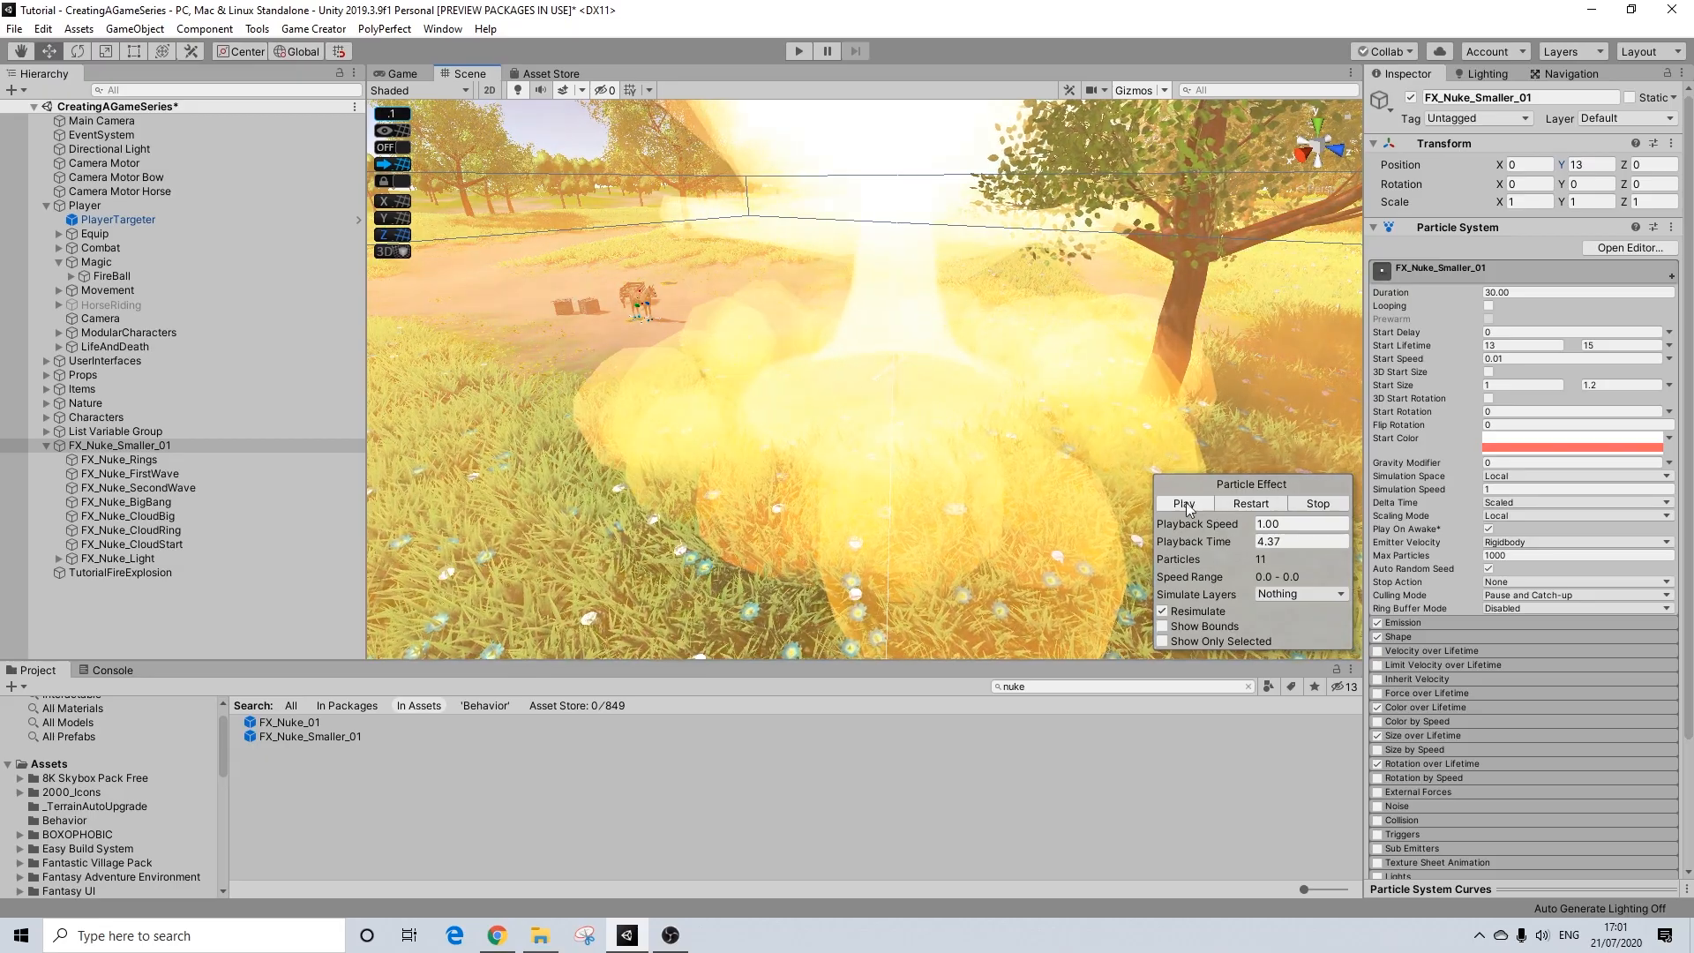
left_click_drag(706, 347, 863, 346, "alt")
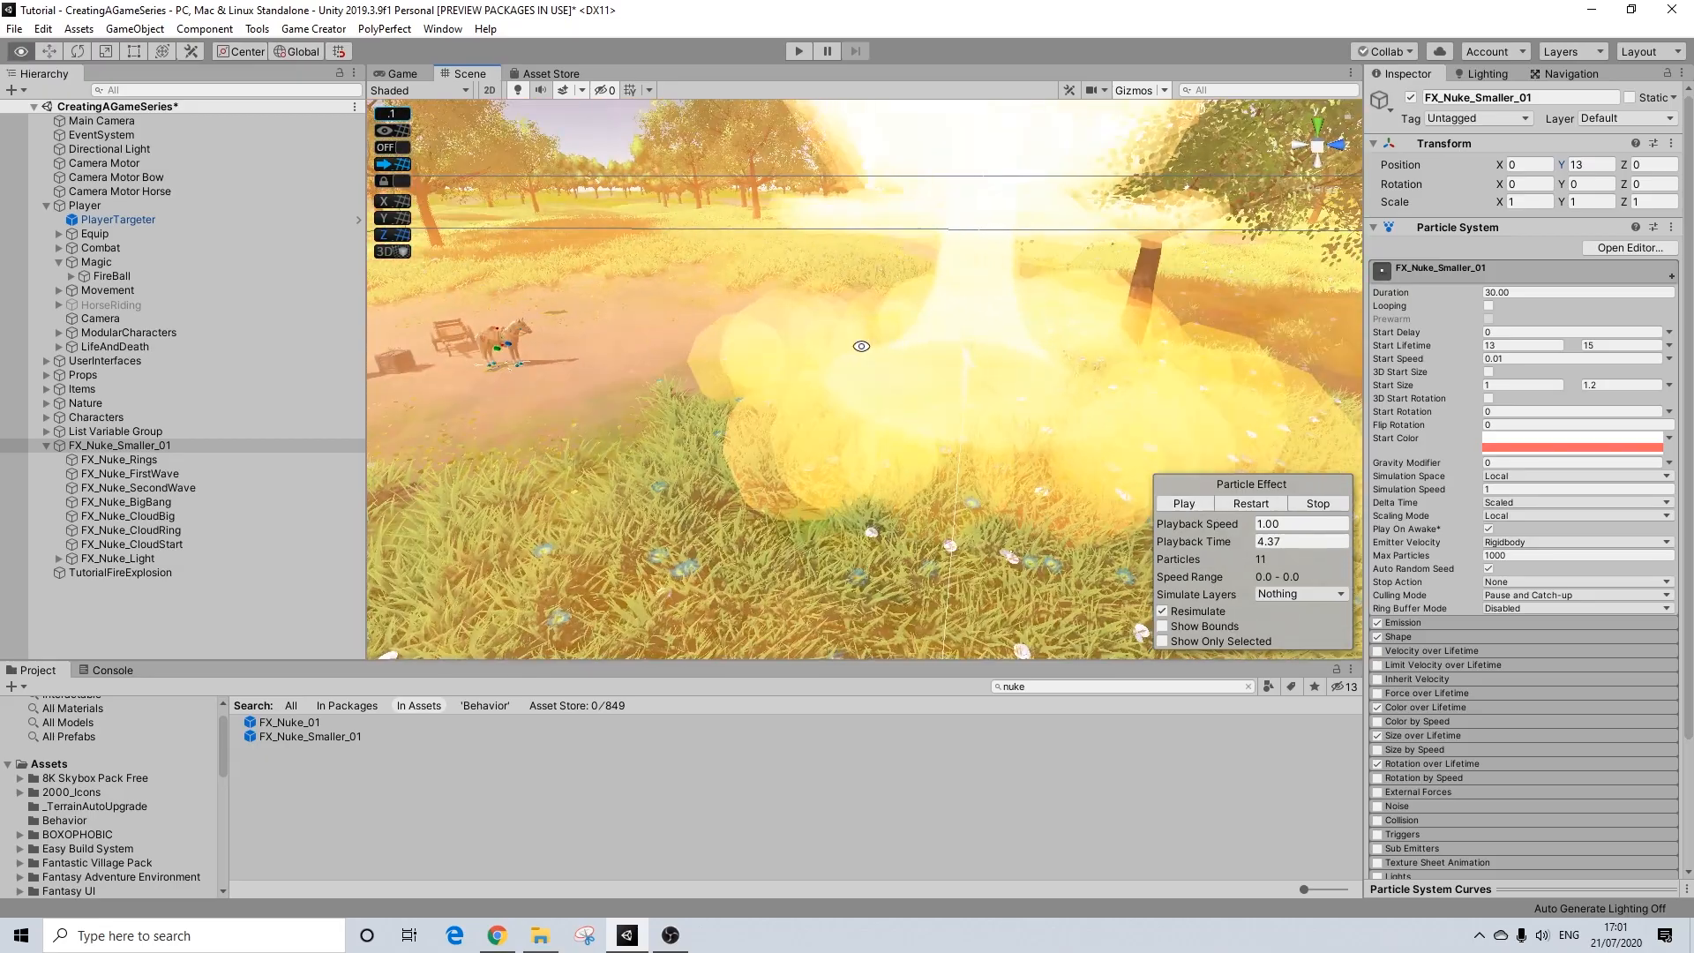
left_click_drag(1017, 263, 894, 175, "alt")
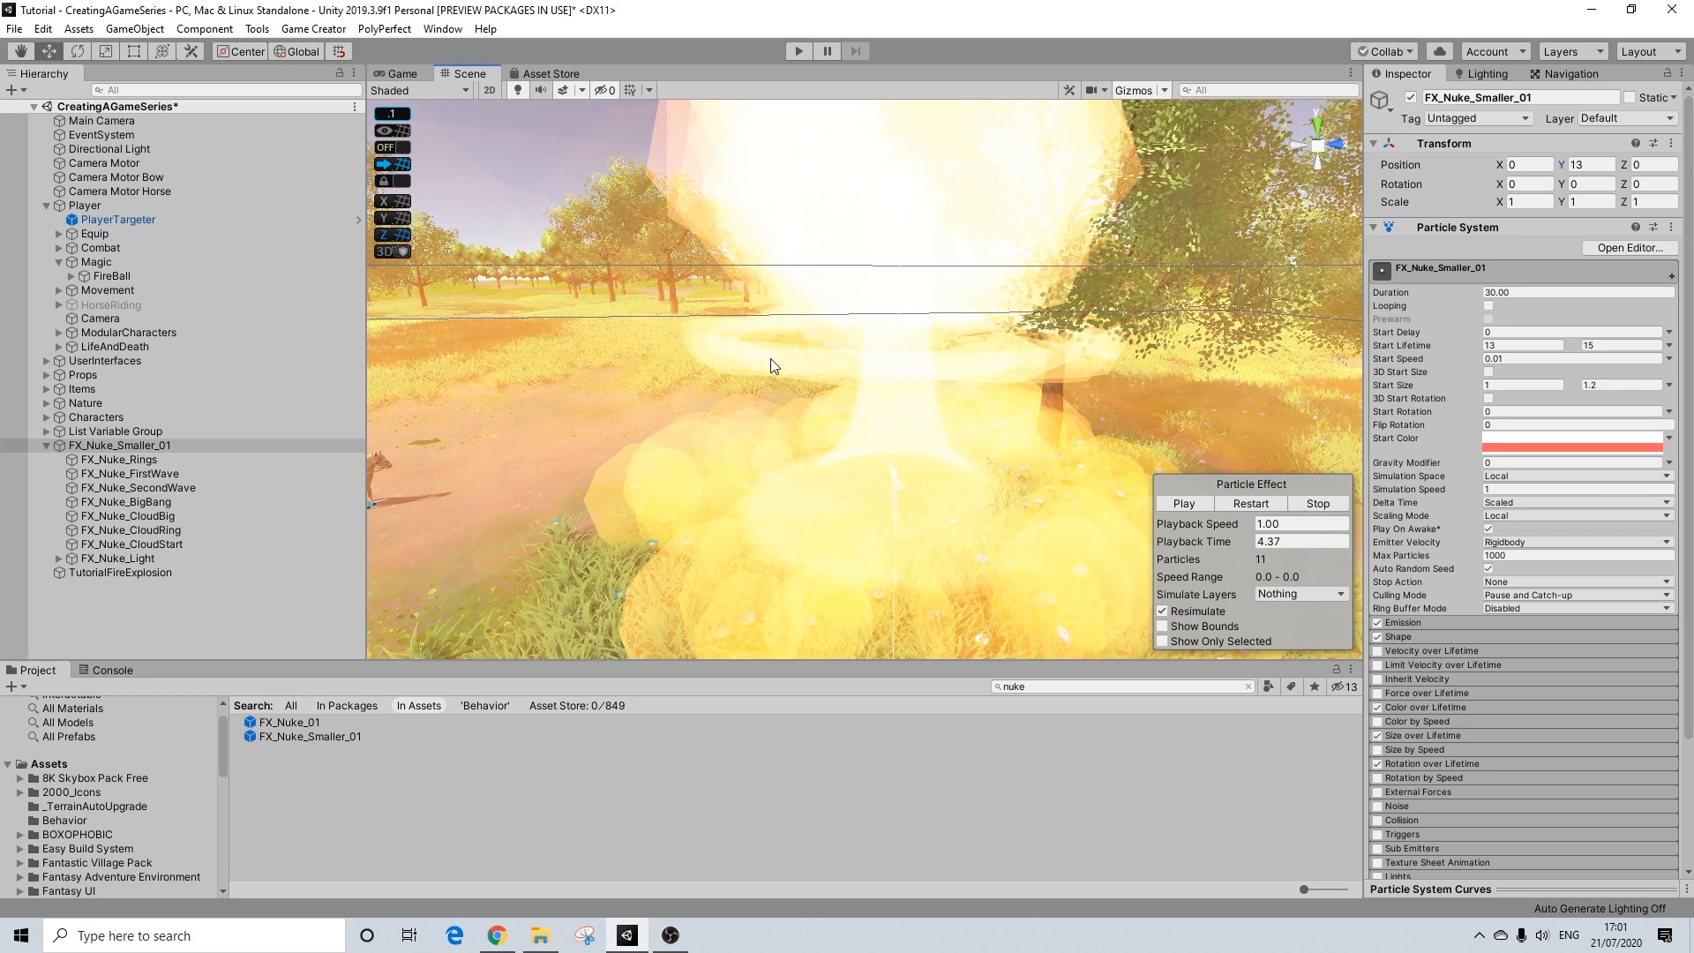
scroll(887, 175, "down", 6)
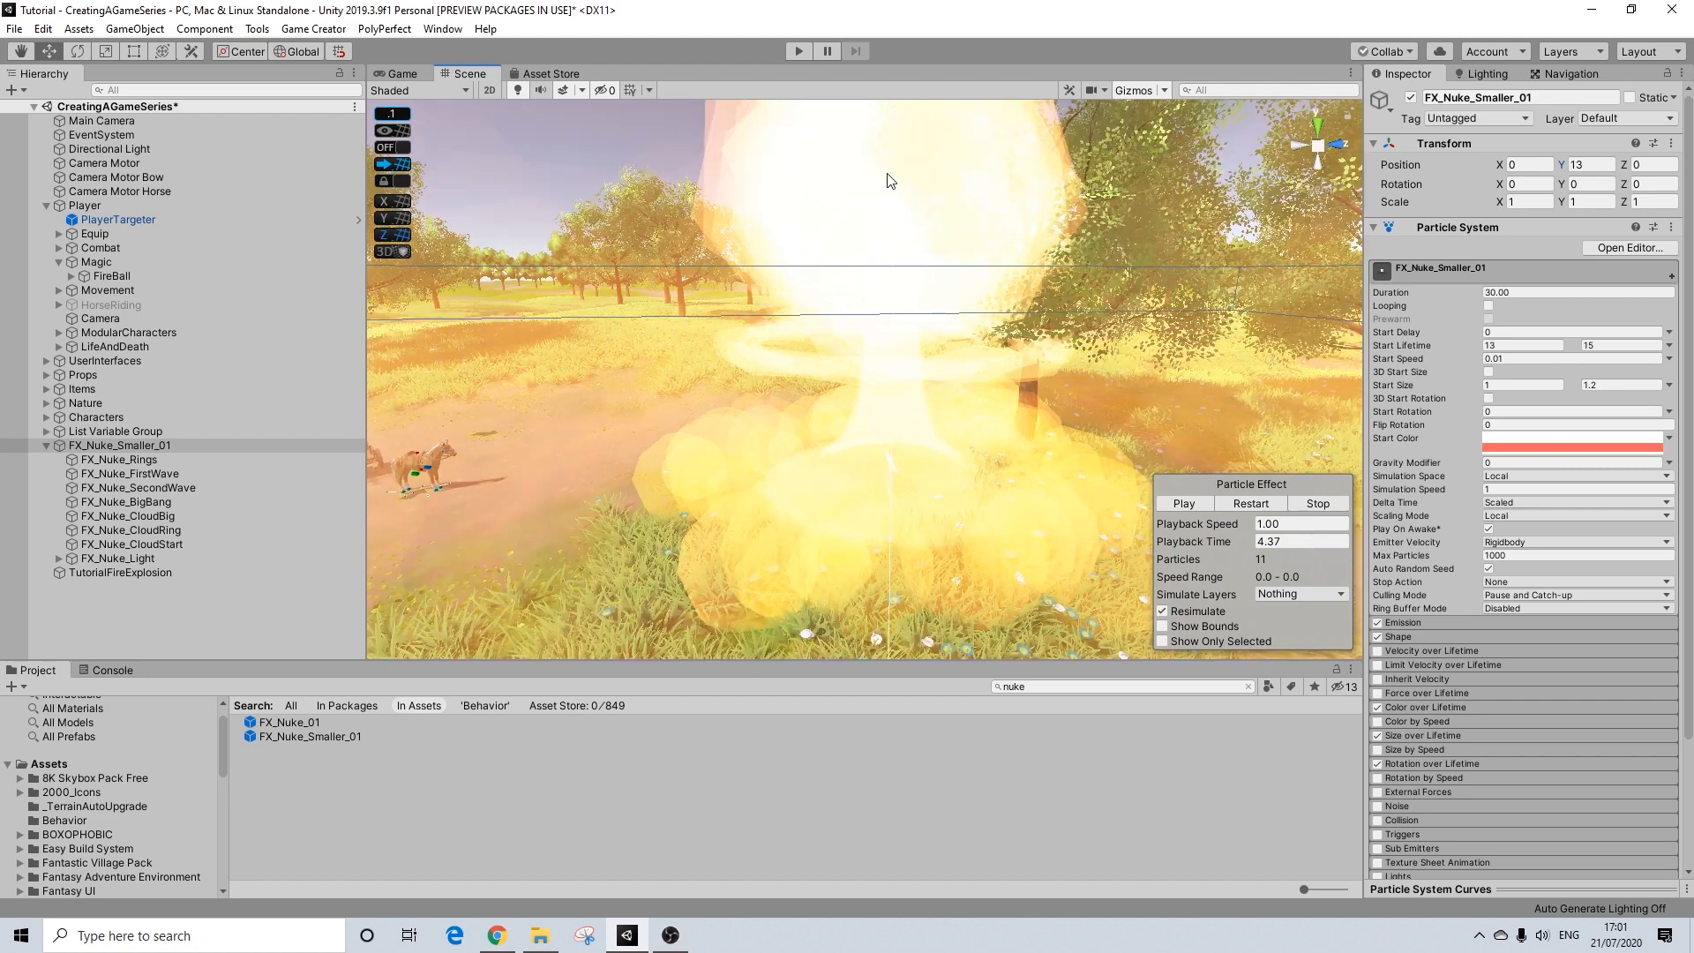
left_click_drag(865, 231, 887, 283, "alt")
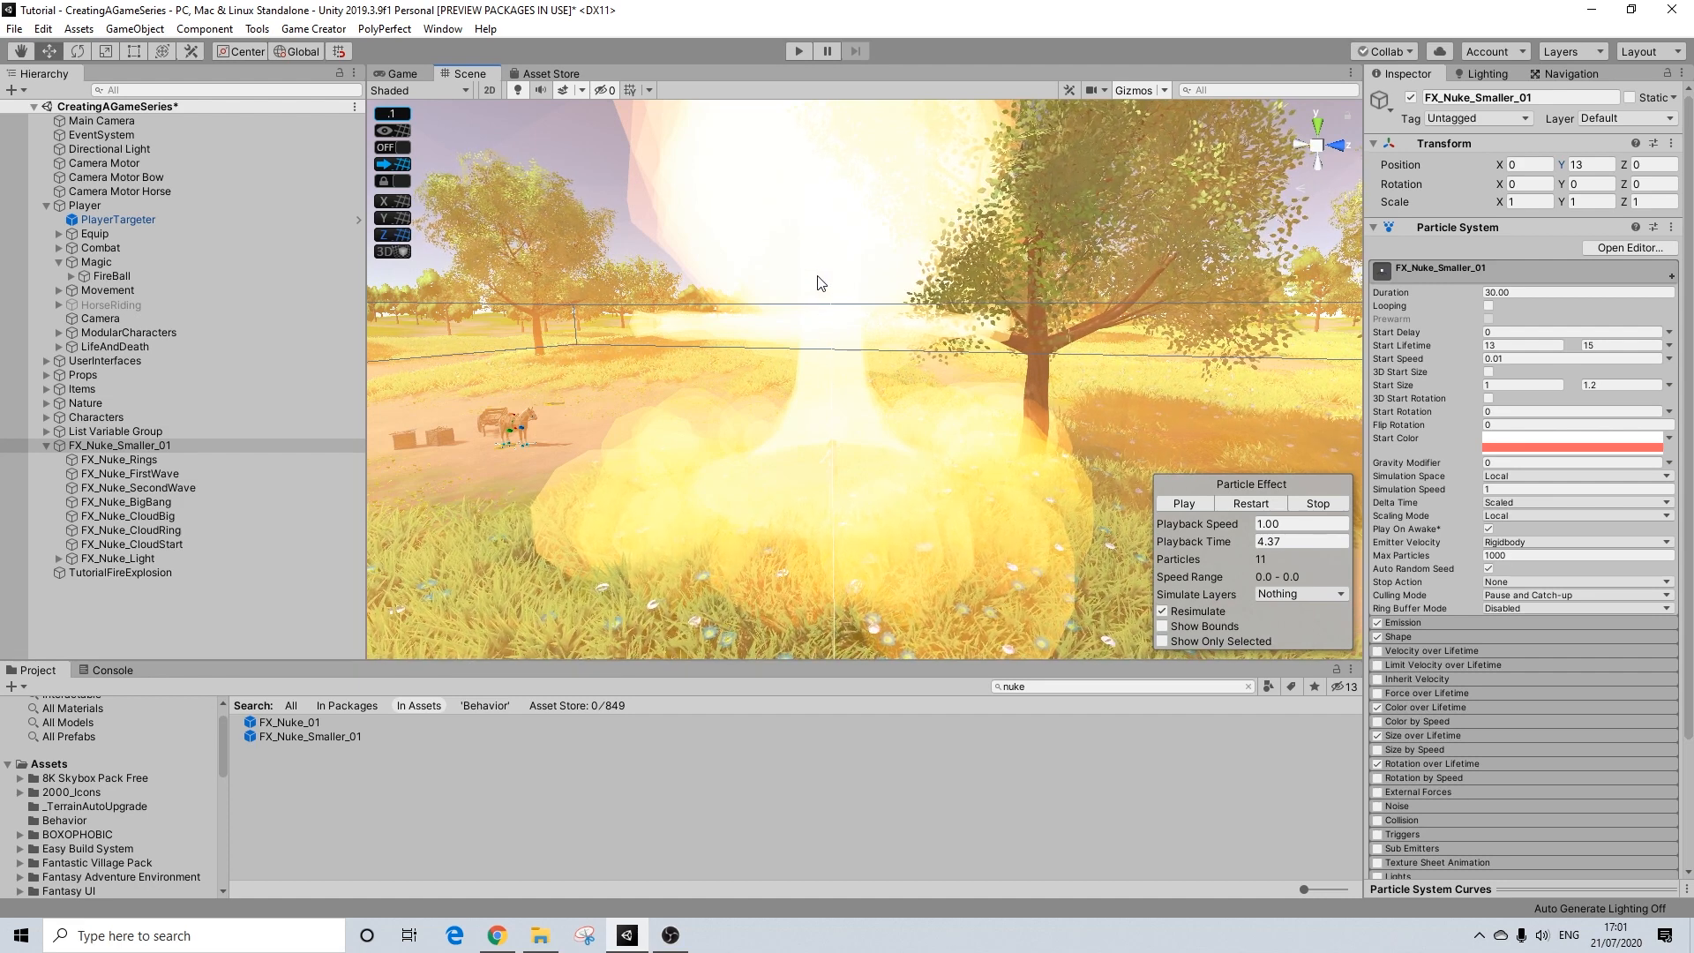
scroll(825, 341, "up", 2)
key("w")
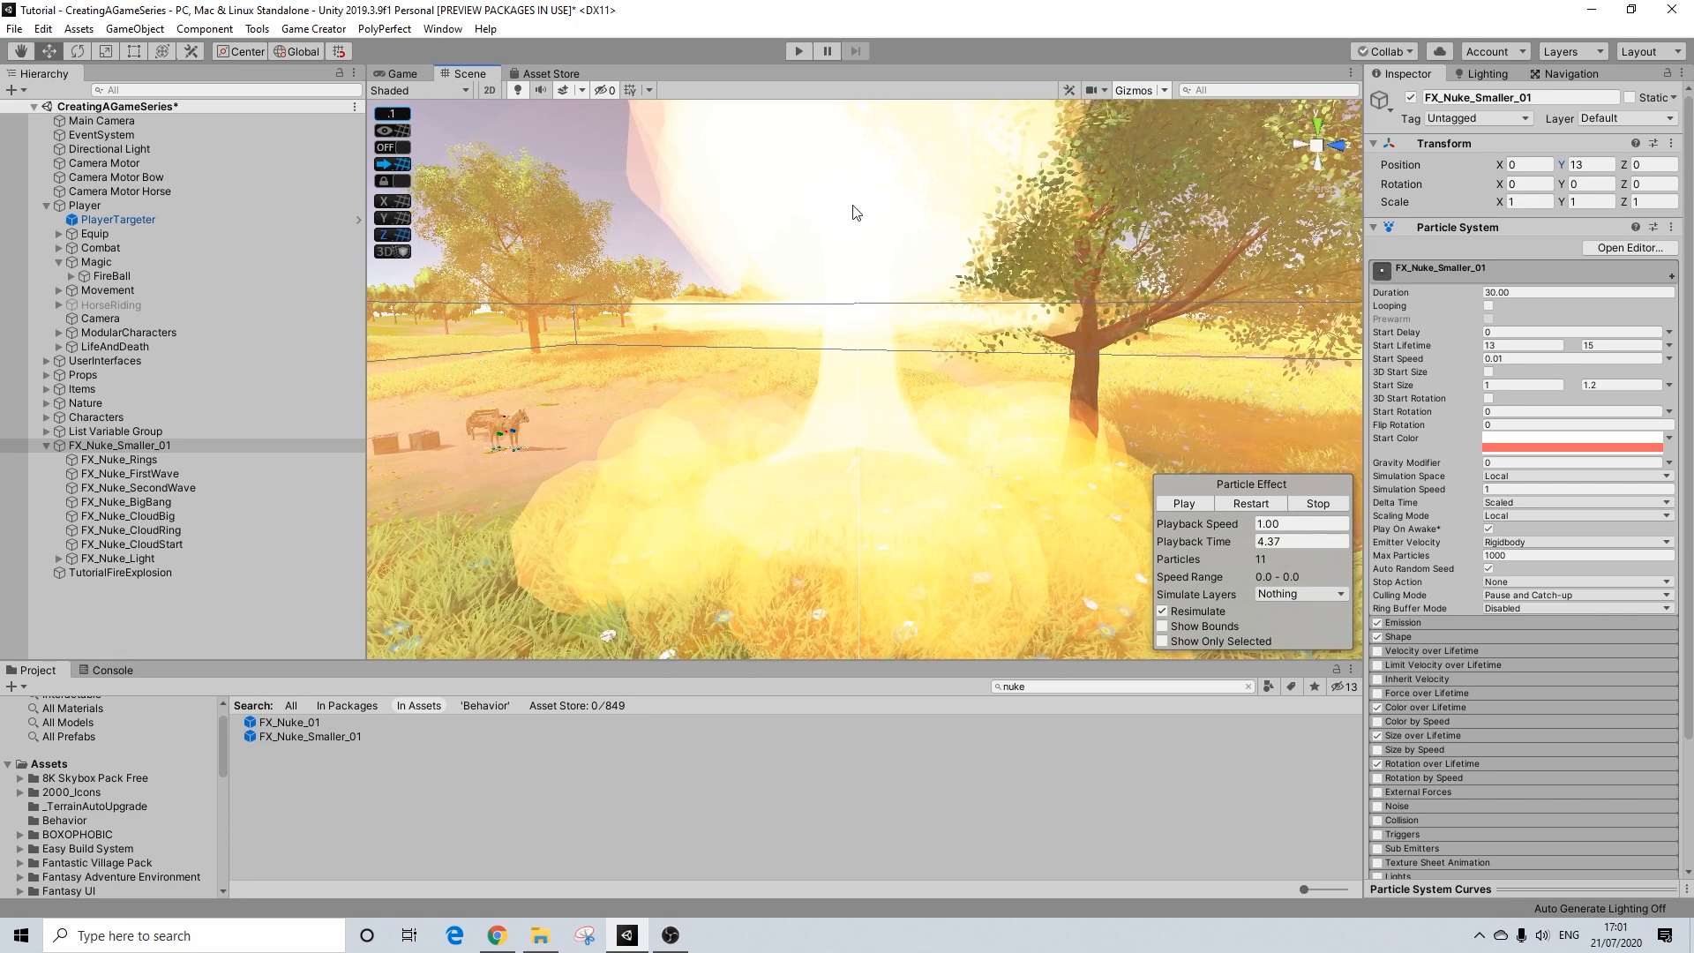
Step: Delete the FX_Nuke_CloudBig and FX_Nuke_CloudRing child effects from FX_Nuke_Smaller_01
left_click(124, 458)
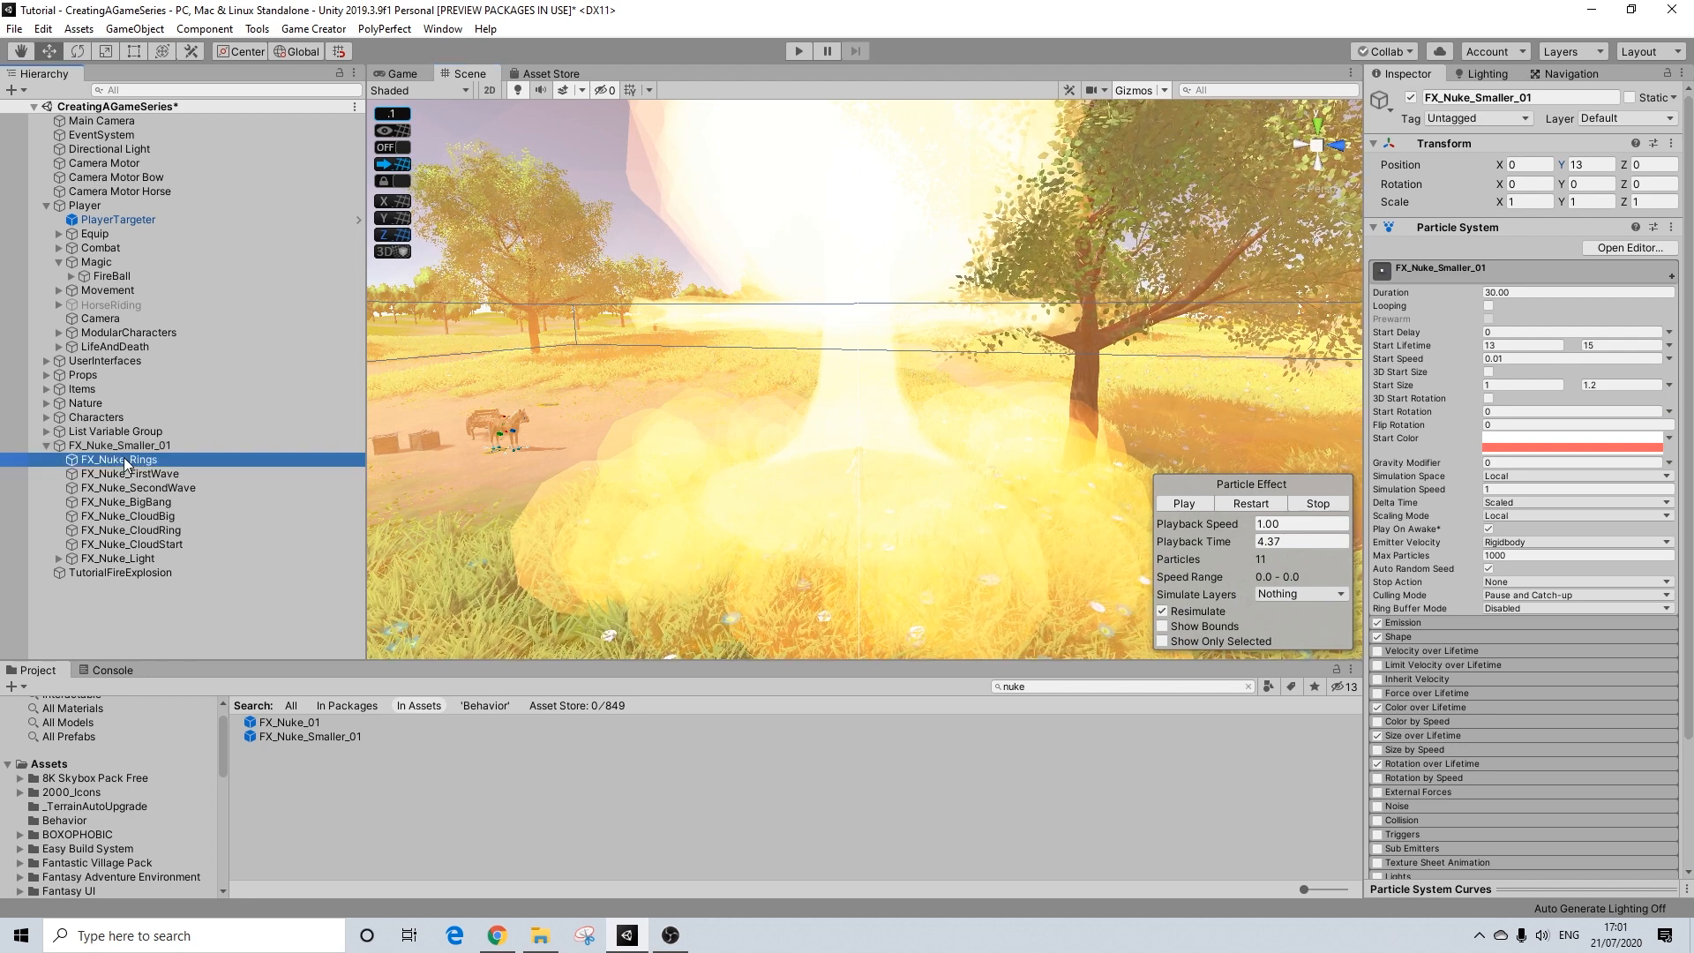
left_click(151, 518)
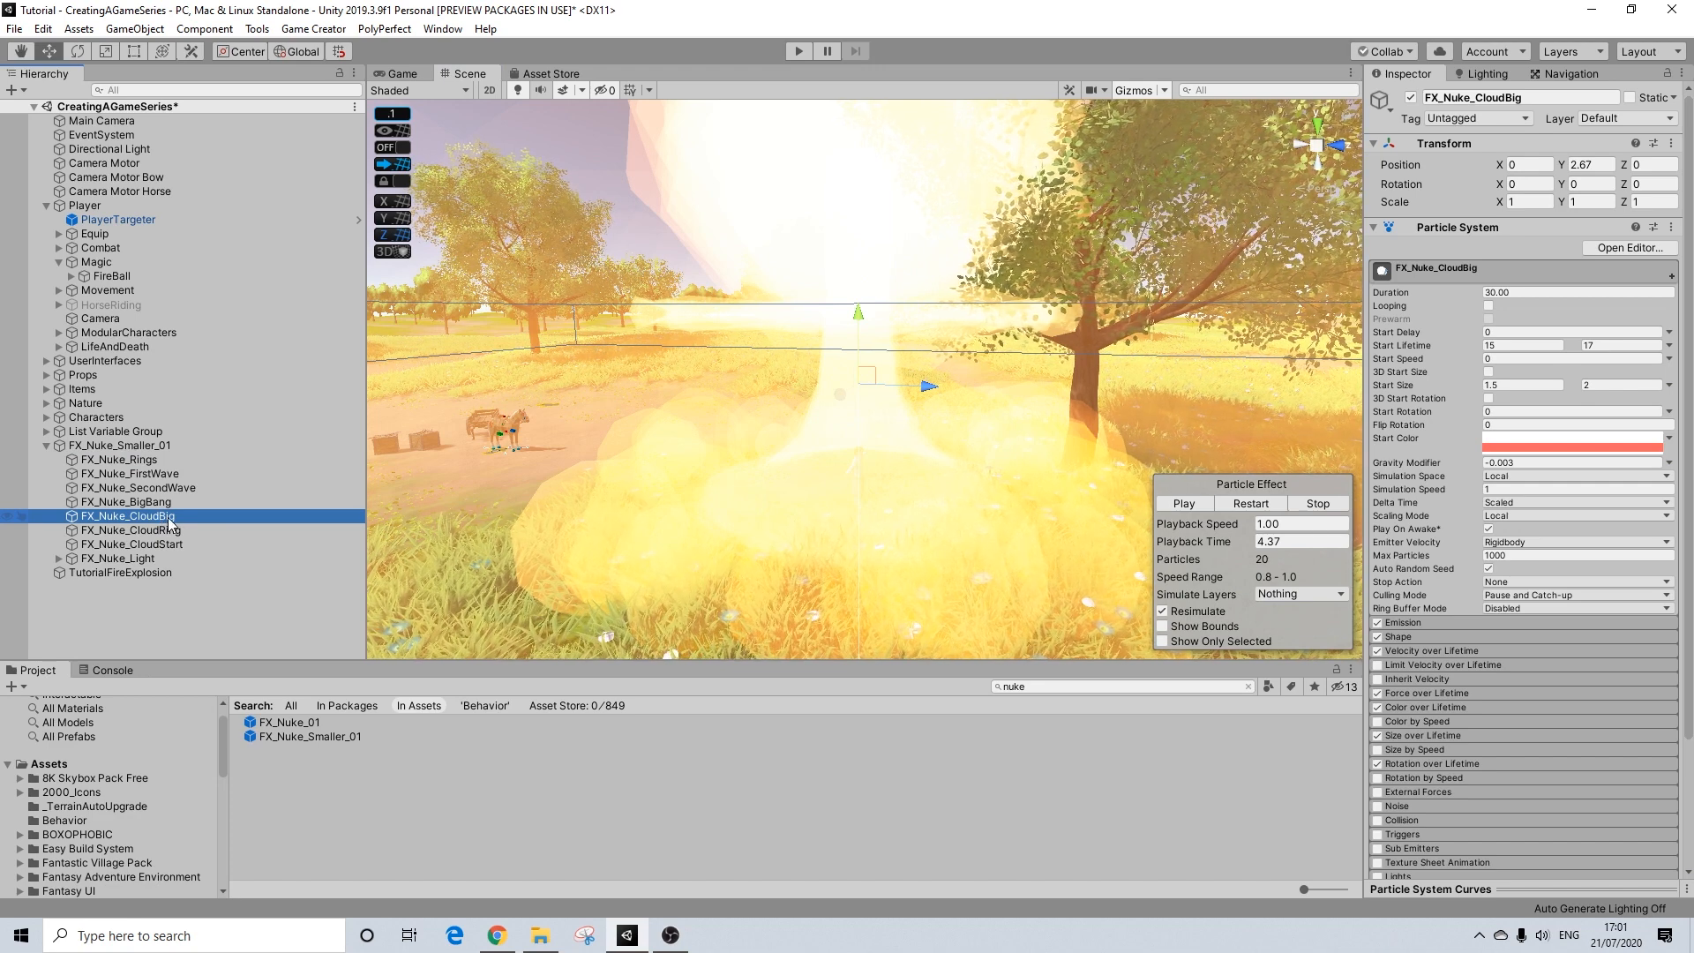
key("Delete")
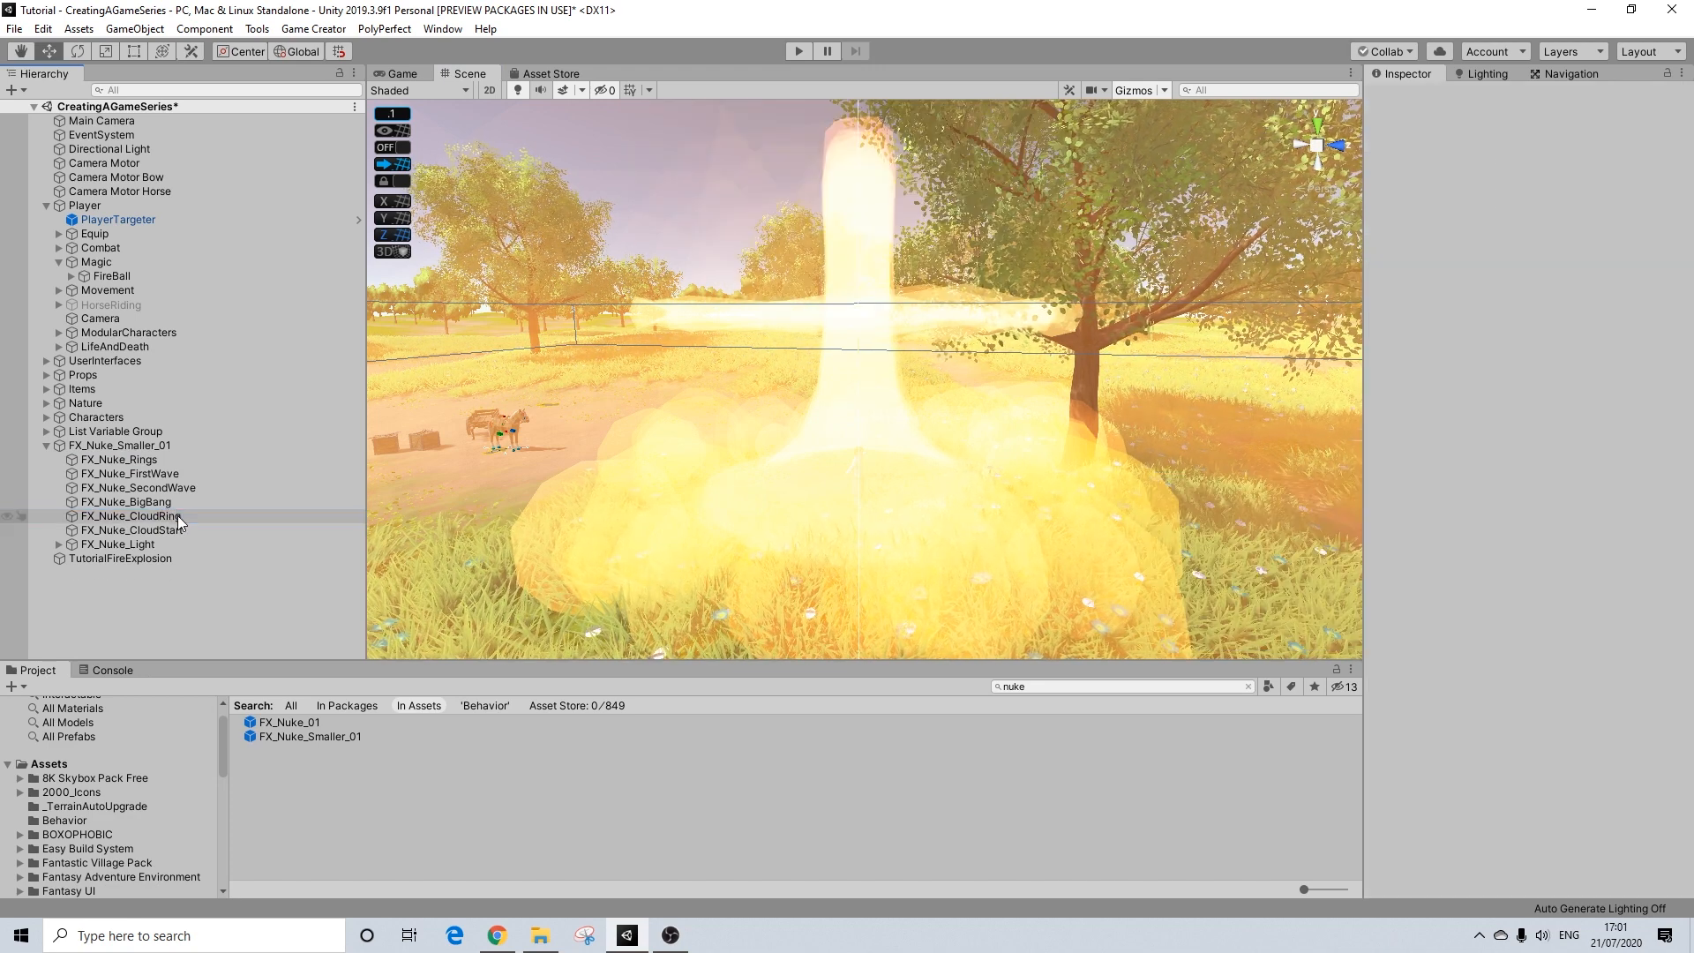
left_click(163, 516)
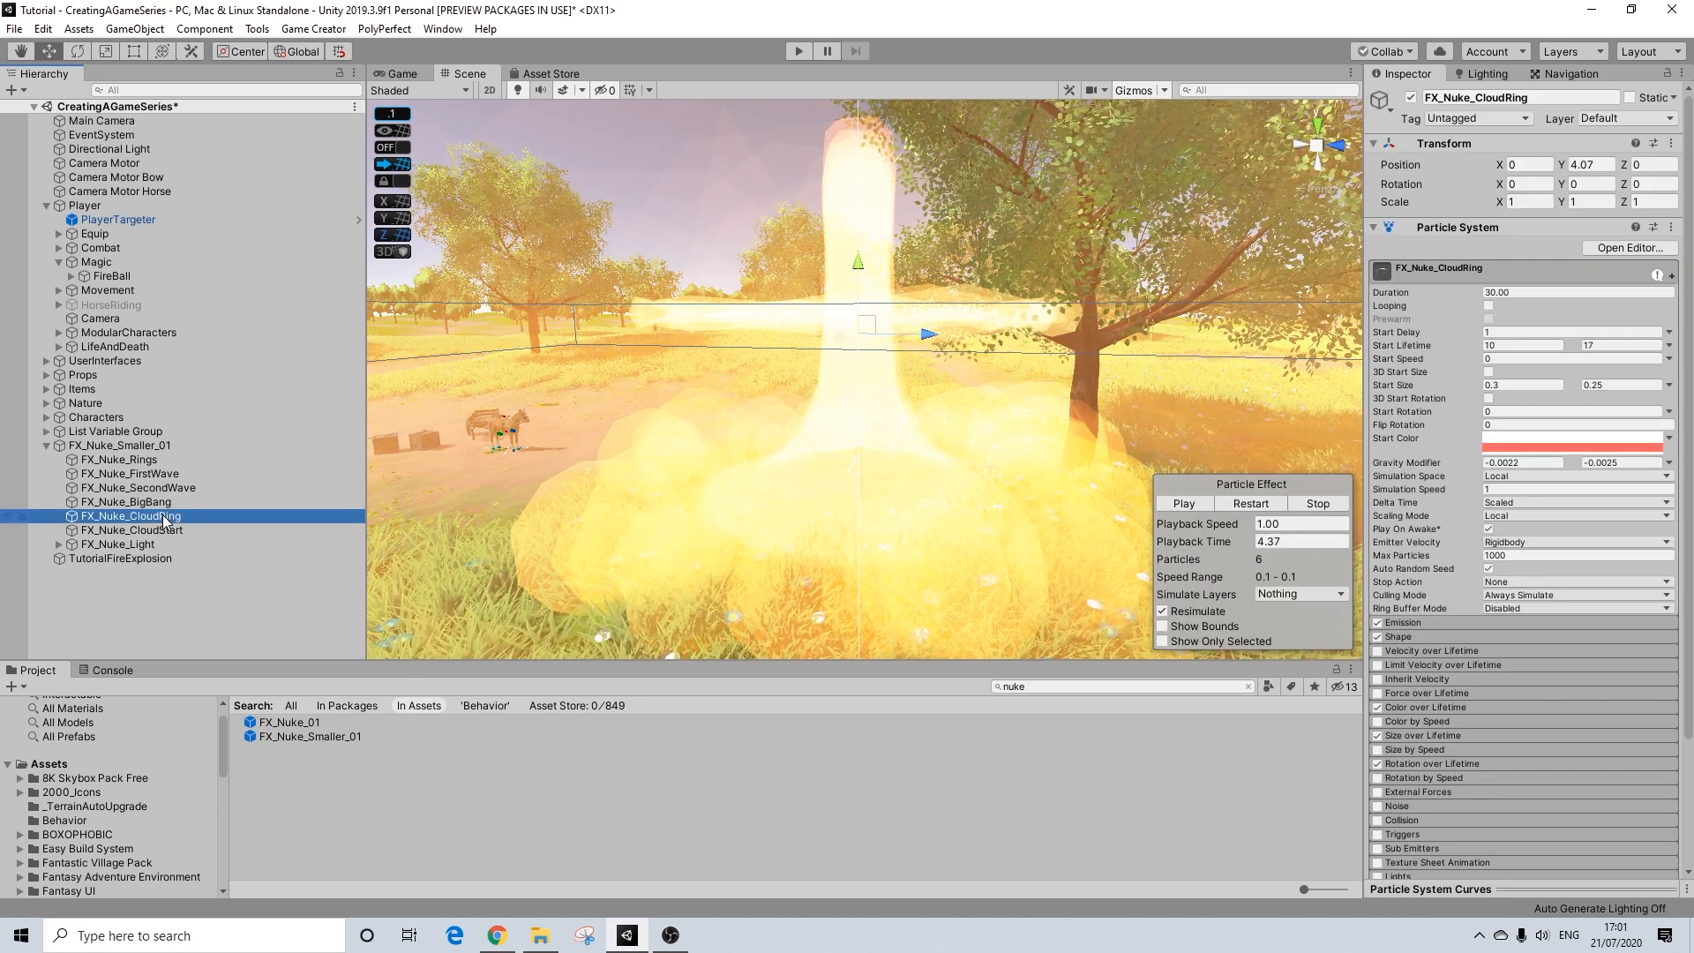
key("Delete")
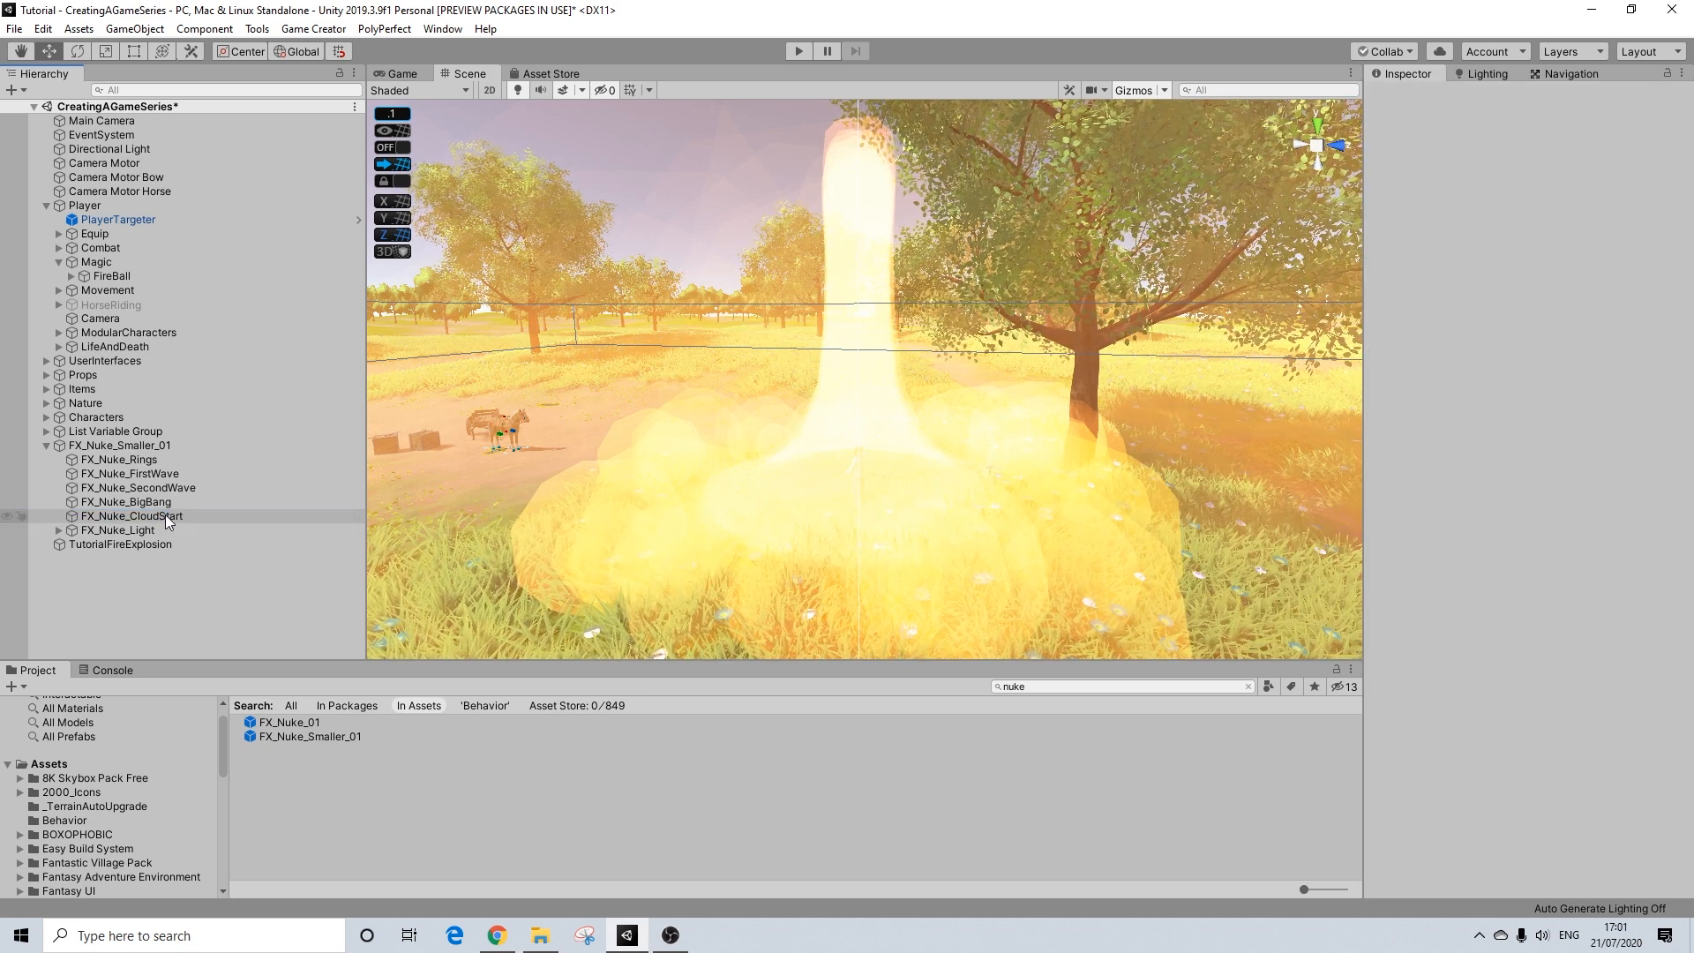
left_click(153, 517)
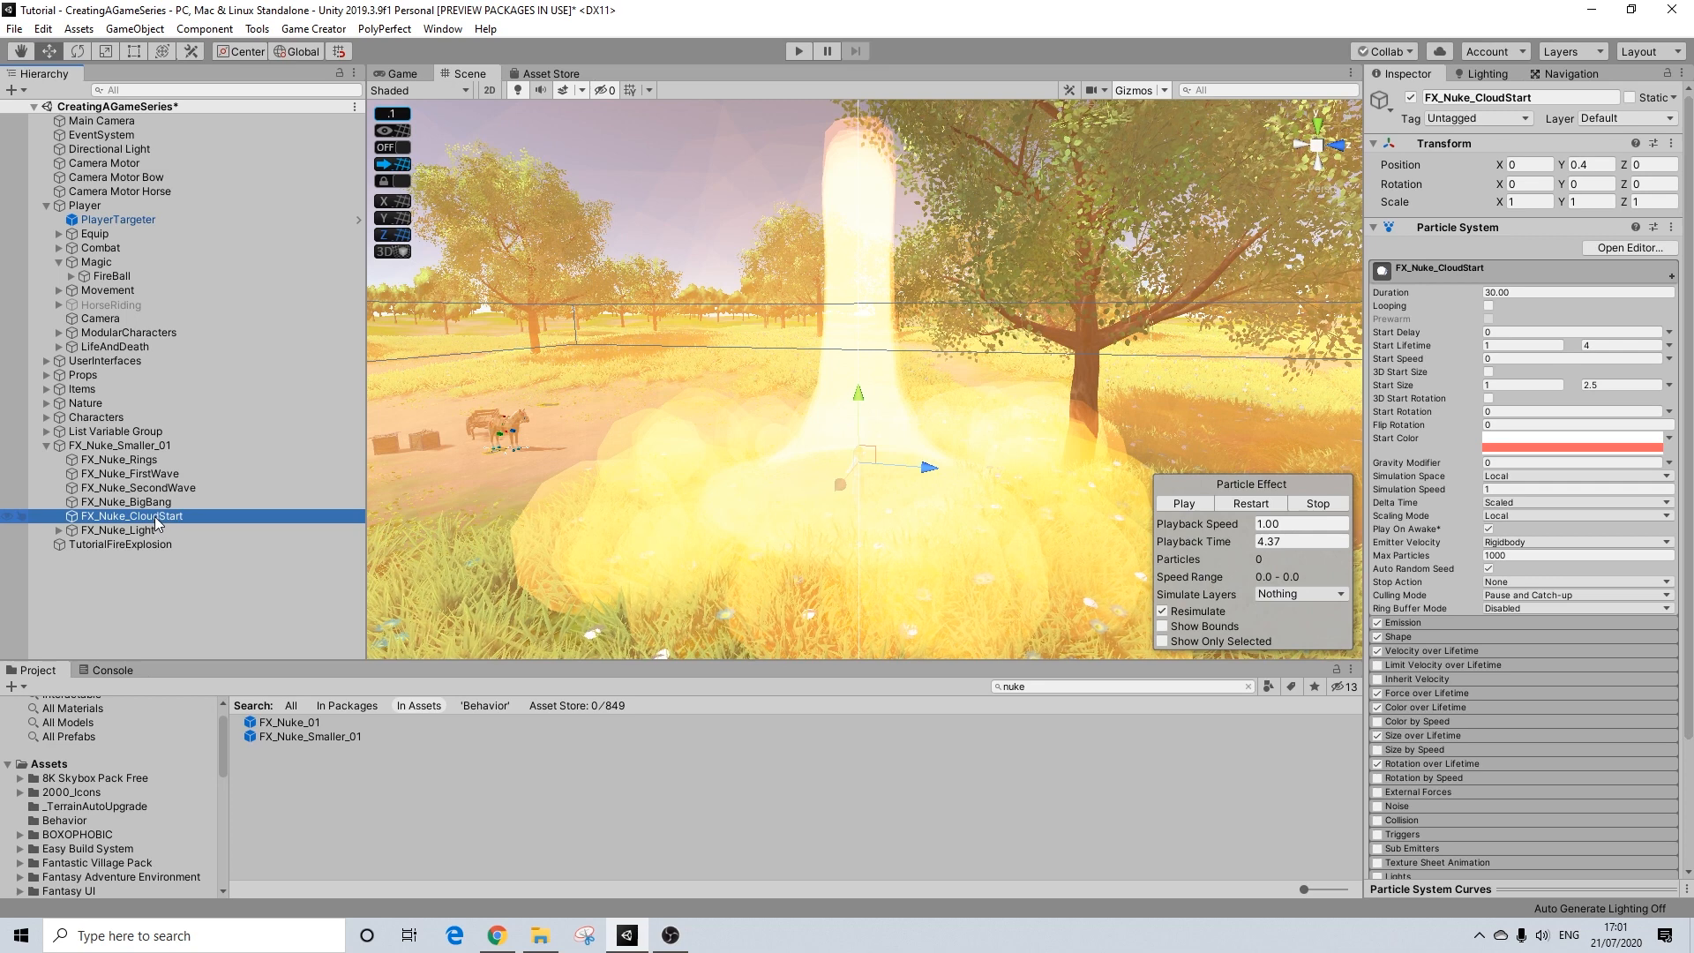
Step: Move all remaining child effects, FX_Nuke_Rings through FX_Nuke_Light, from FX_Nuke_Smaller_01 into TutorialFireExplosion
left_click(140, 444)
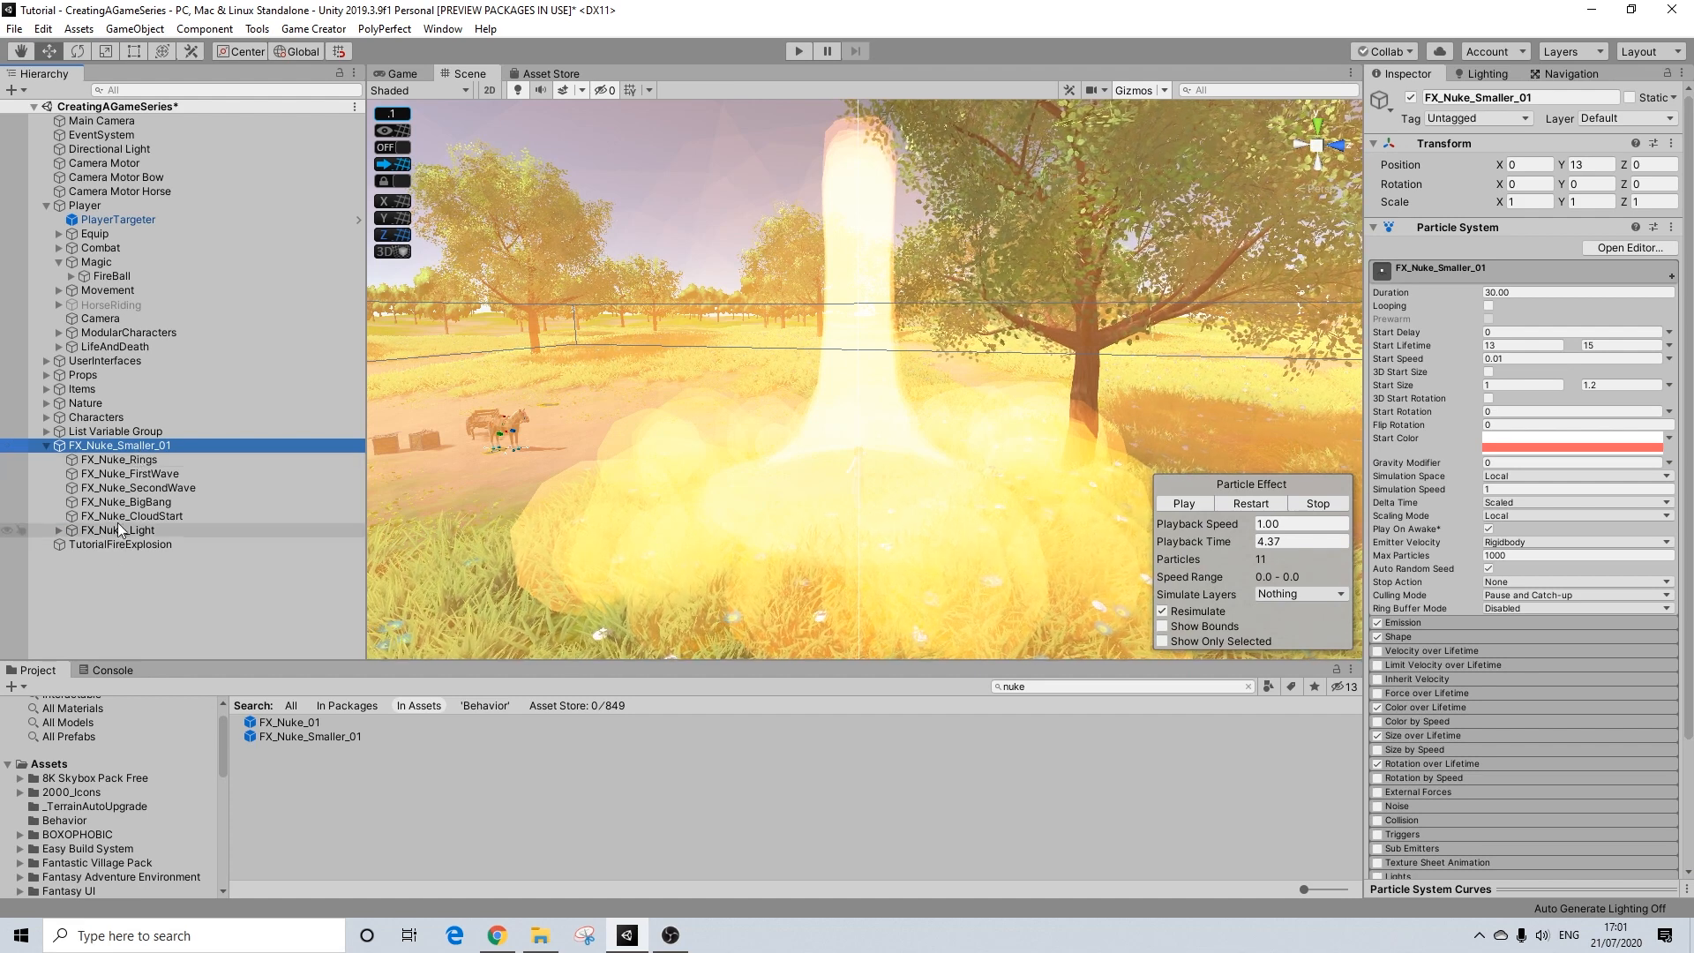
left_click(126, 459, "shift")
left_click(119, 528, "shift")
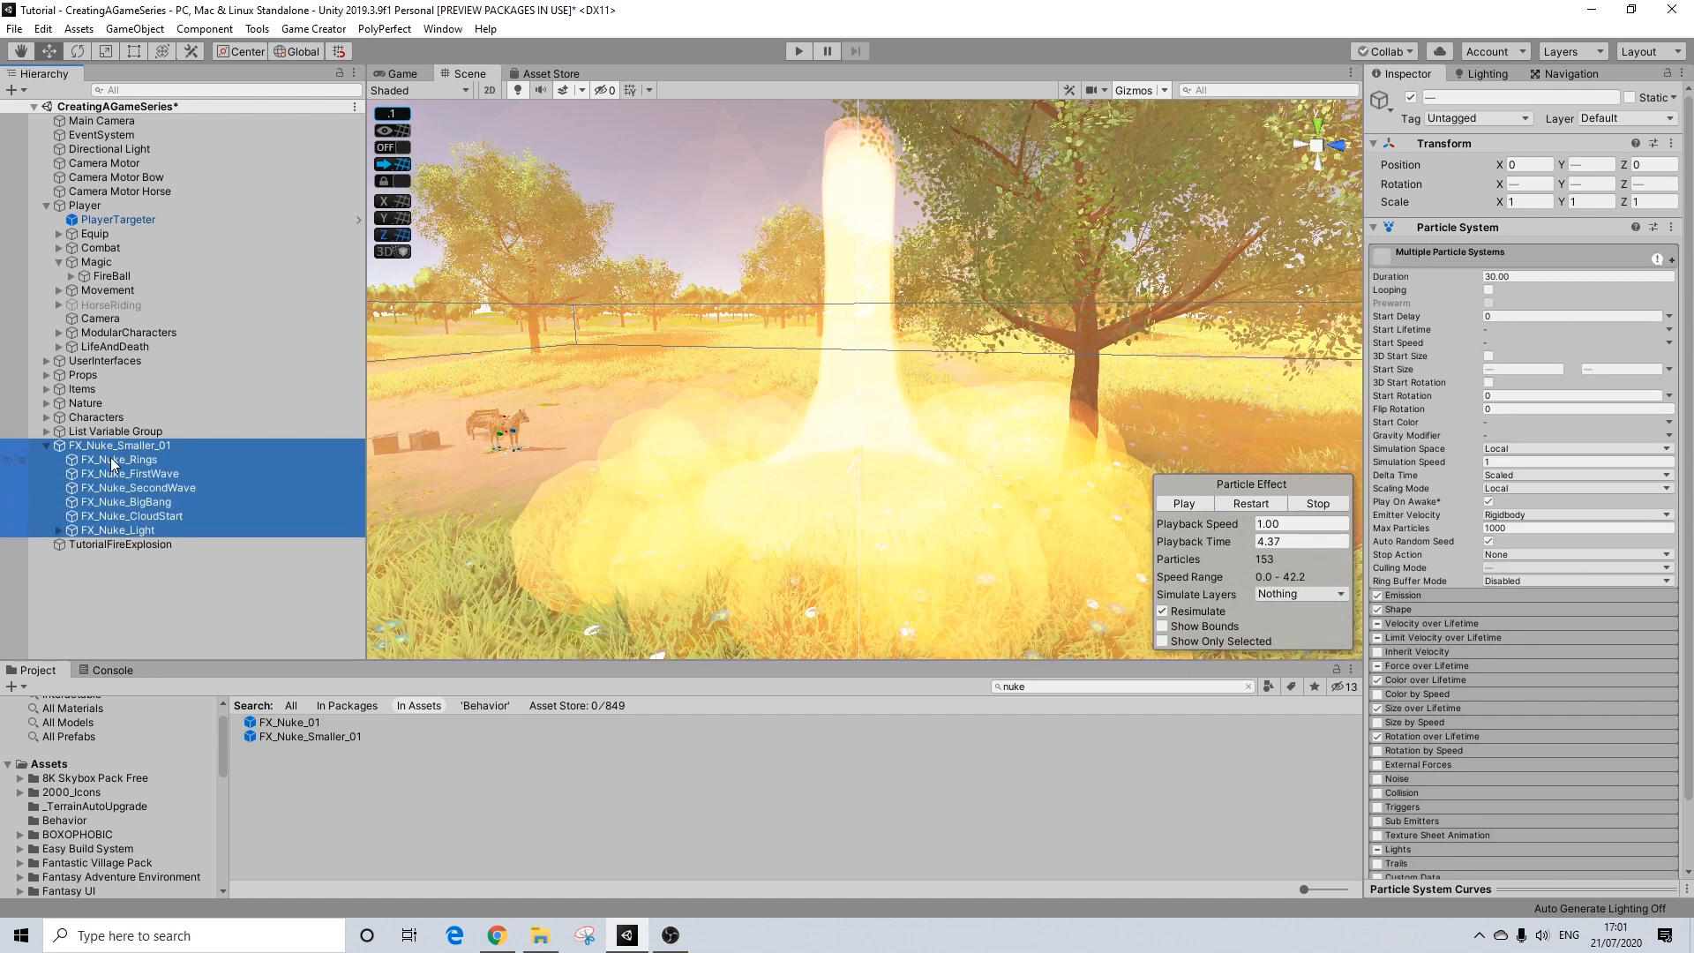
left_click(112, 460)
left_click(118, 529, "shift")
left_click_drag(111, 459, 103, 544)
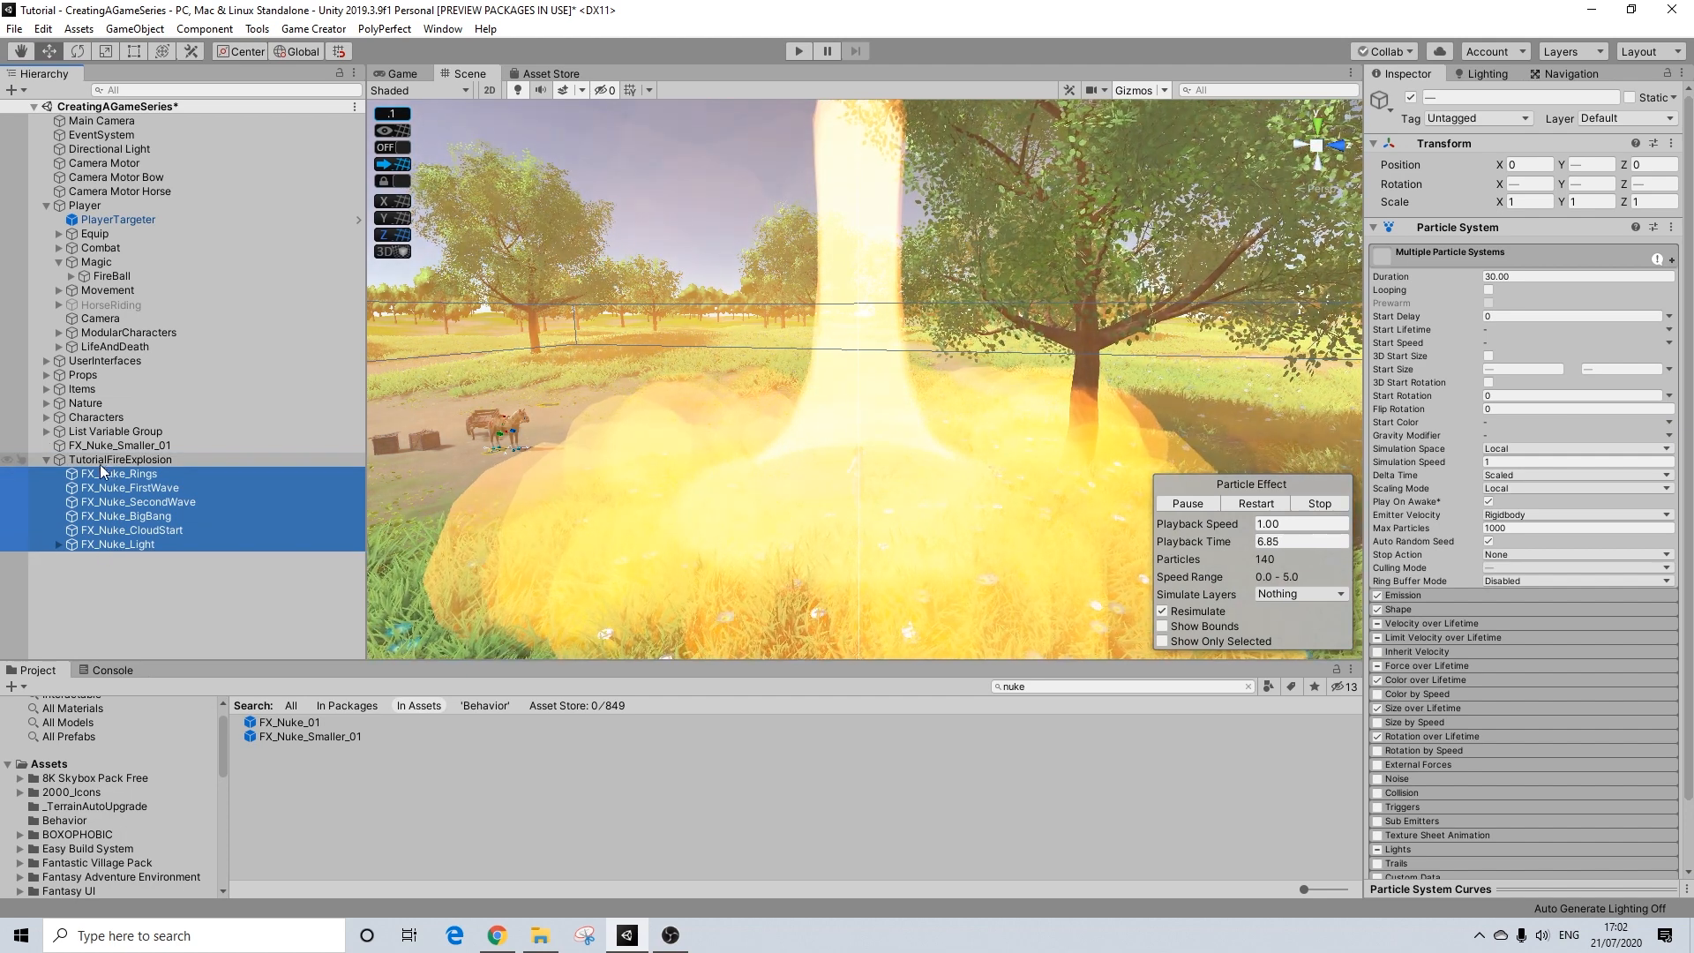
Step: Delete the emptied FX_Nuke_Smaller_01 object and select TutorialFireExplosion
left_click(117, 446)
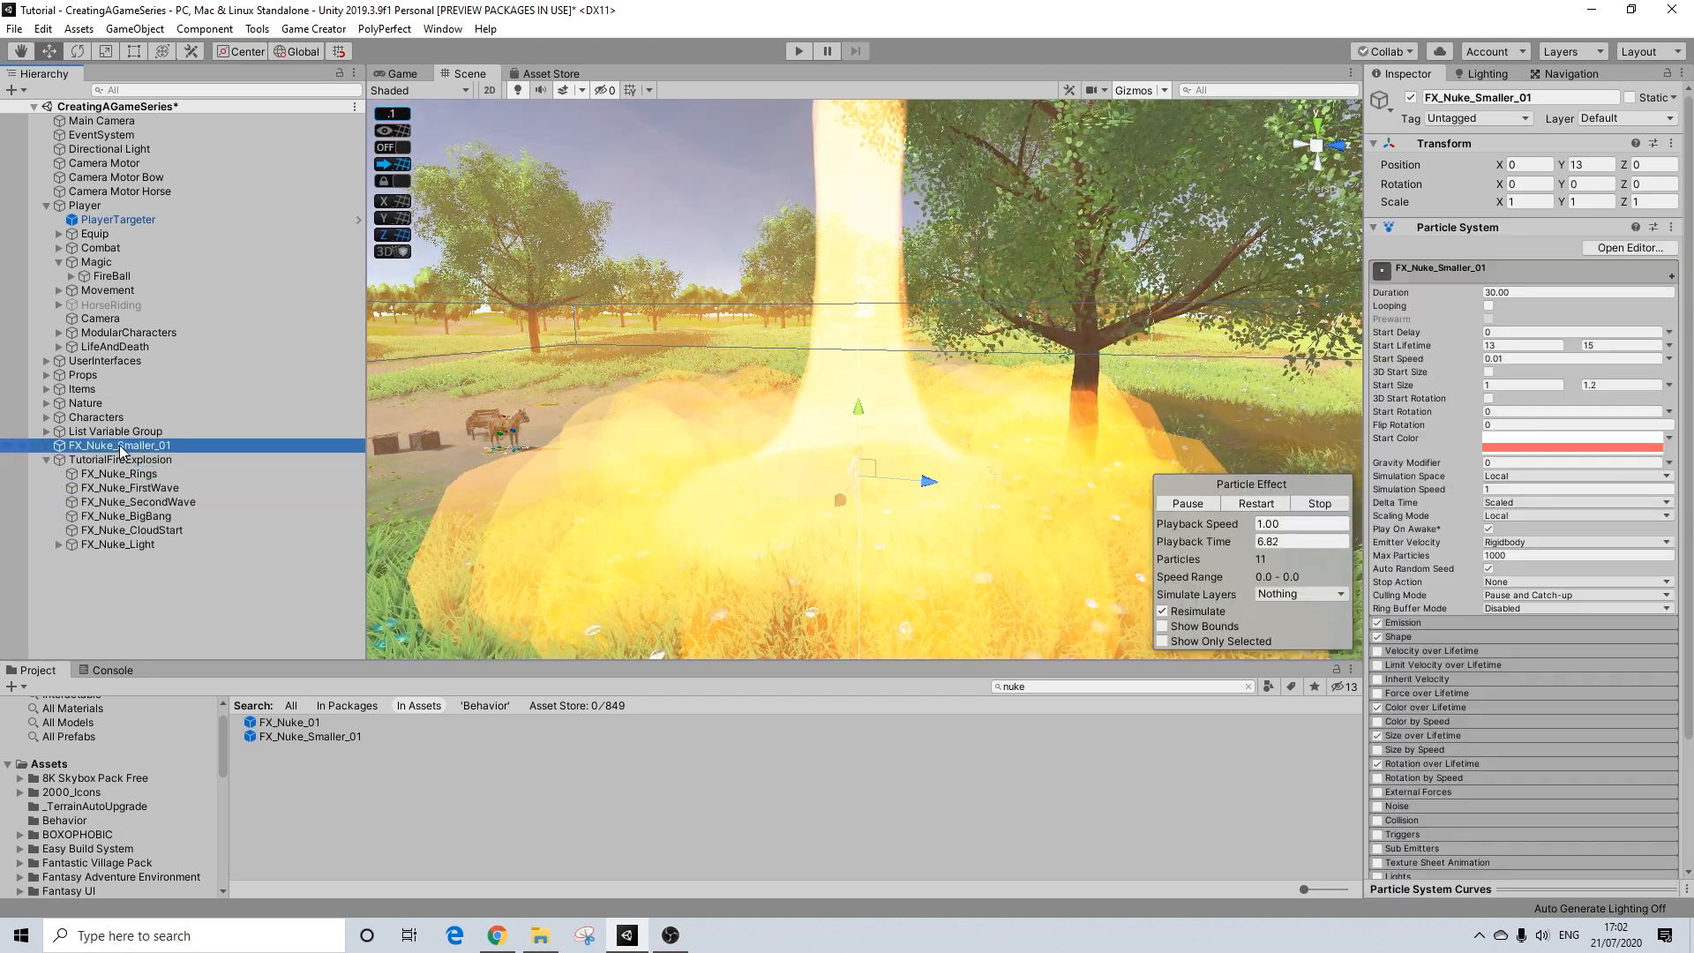
key("Delete")
left_click(119, 445)
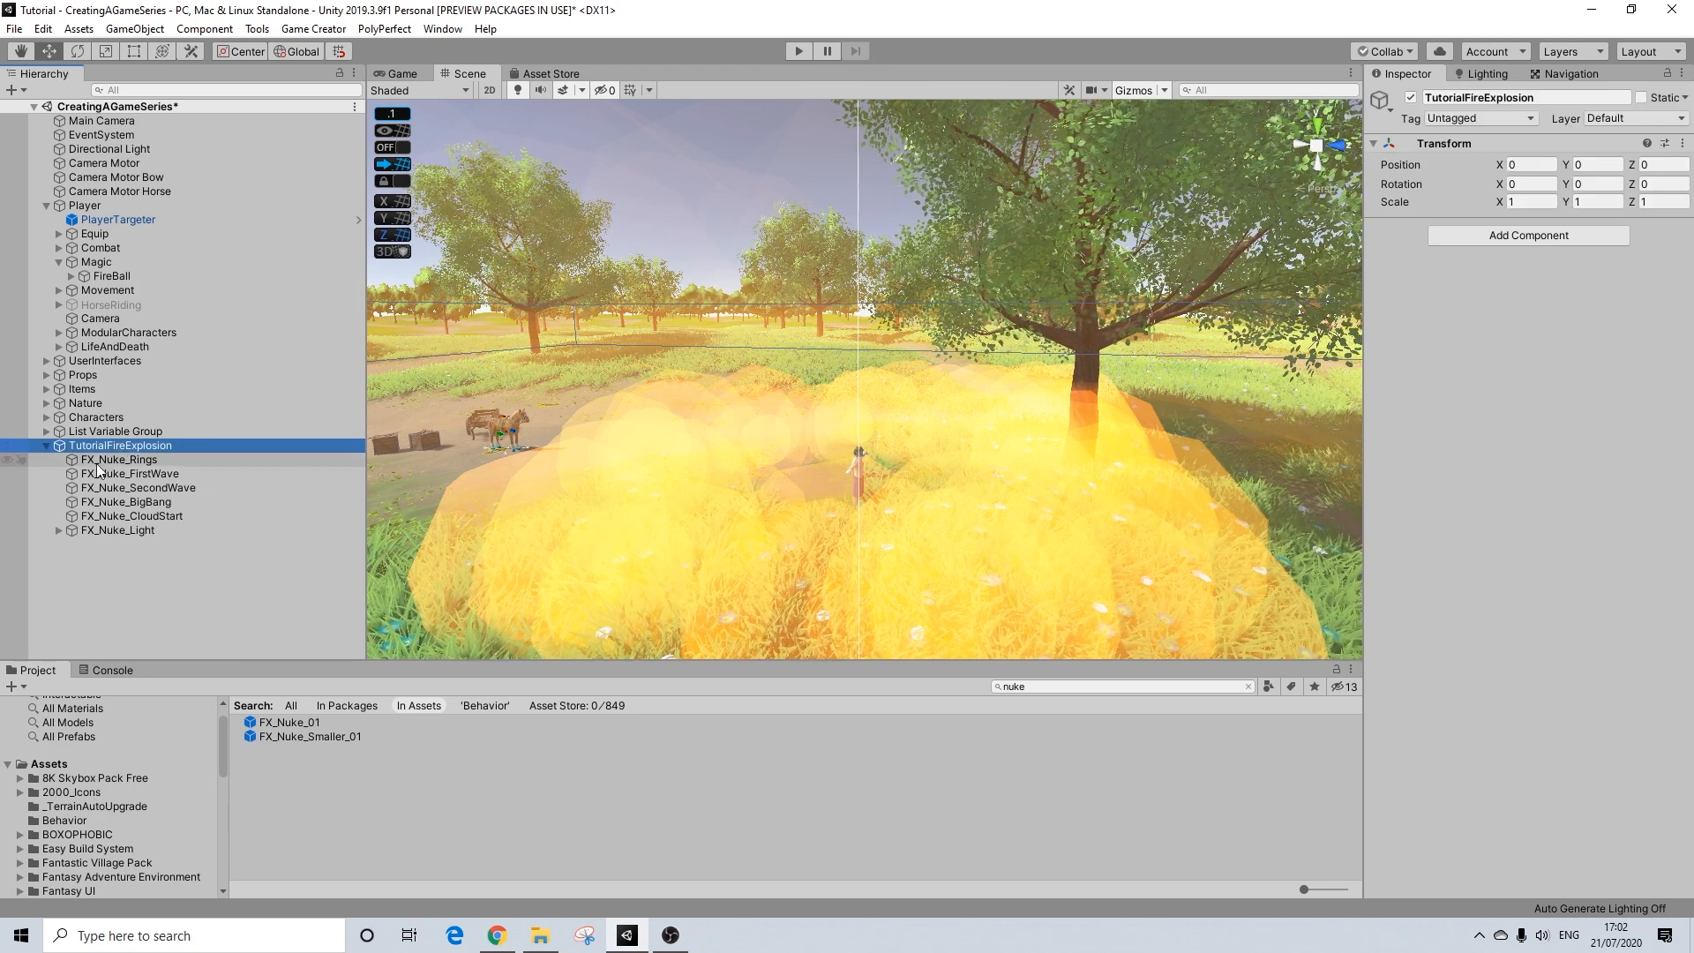
Step: Set the Start Delay of all six TutorialFireExplosion child effects to 1.19 and replay the explosion
left_click(114, 460)
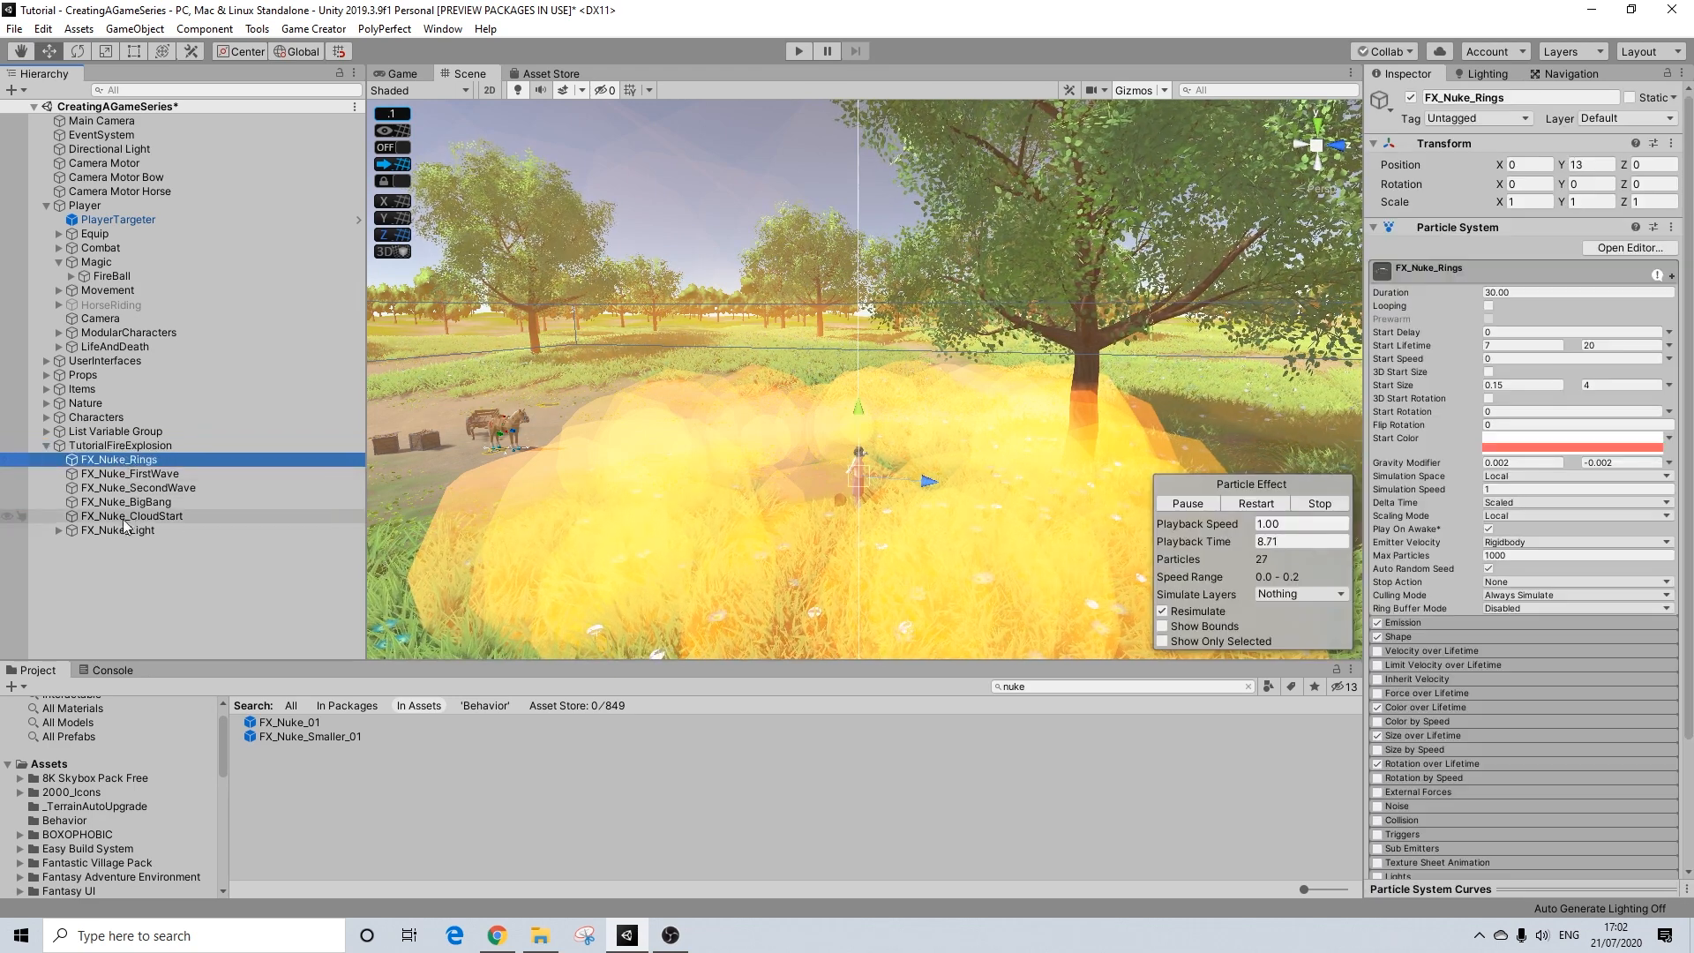
left_click(124, 526, "shift")
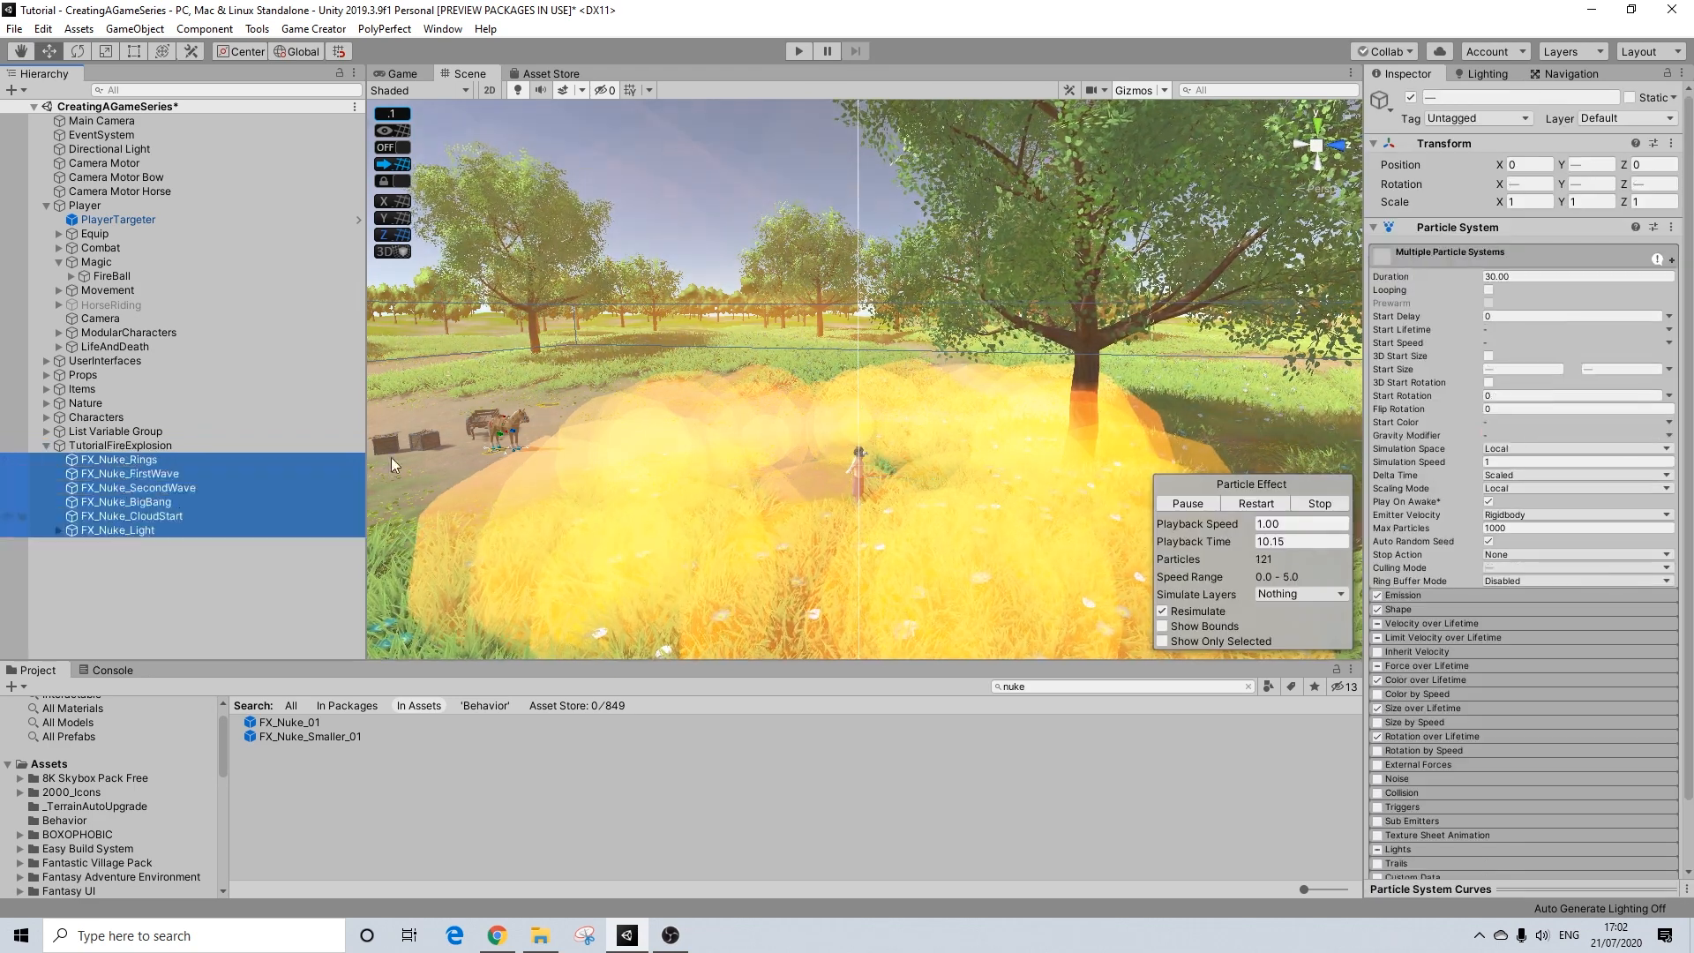
left_click(1505, 316)
type("1.19")
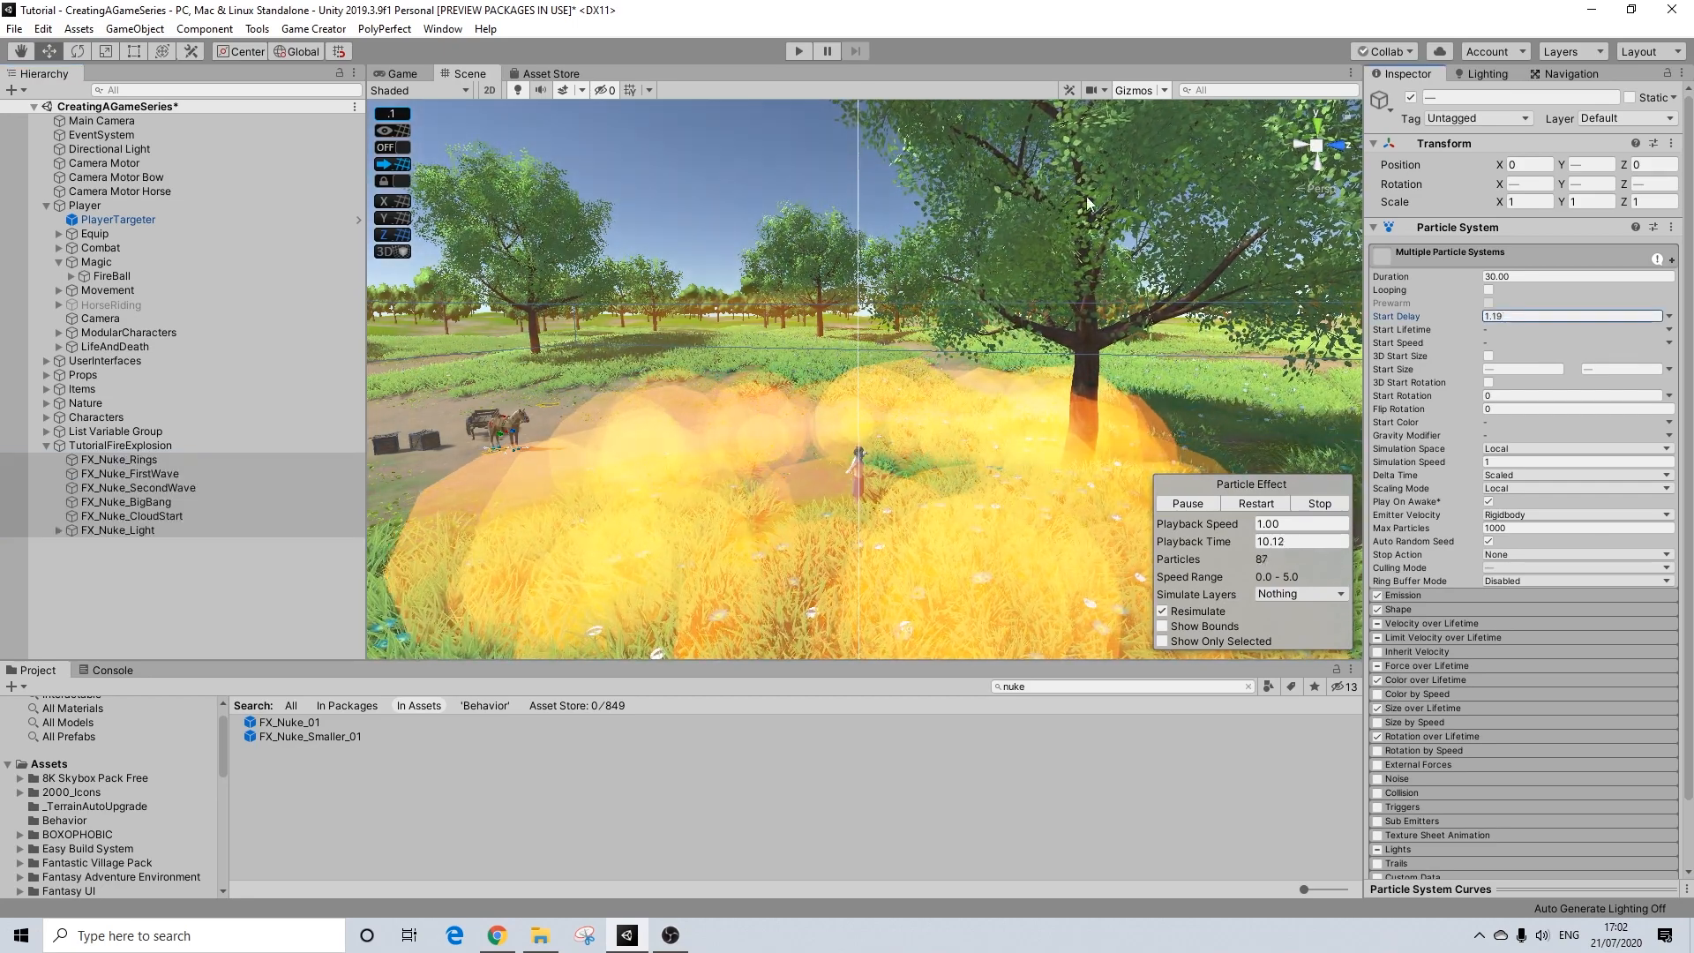
left_click(1256, 503)
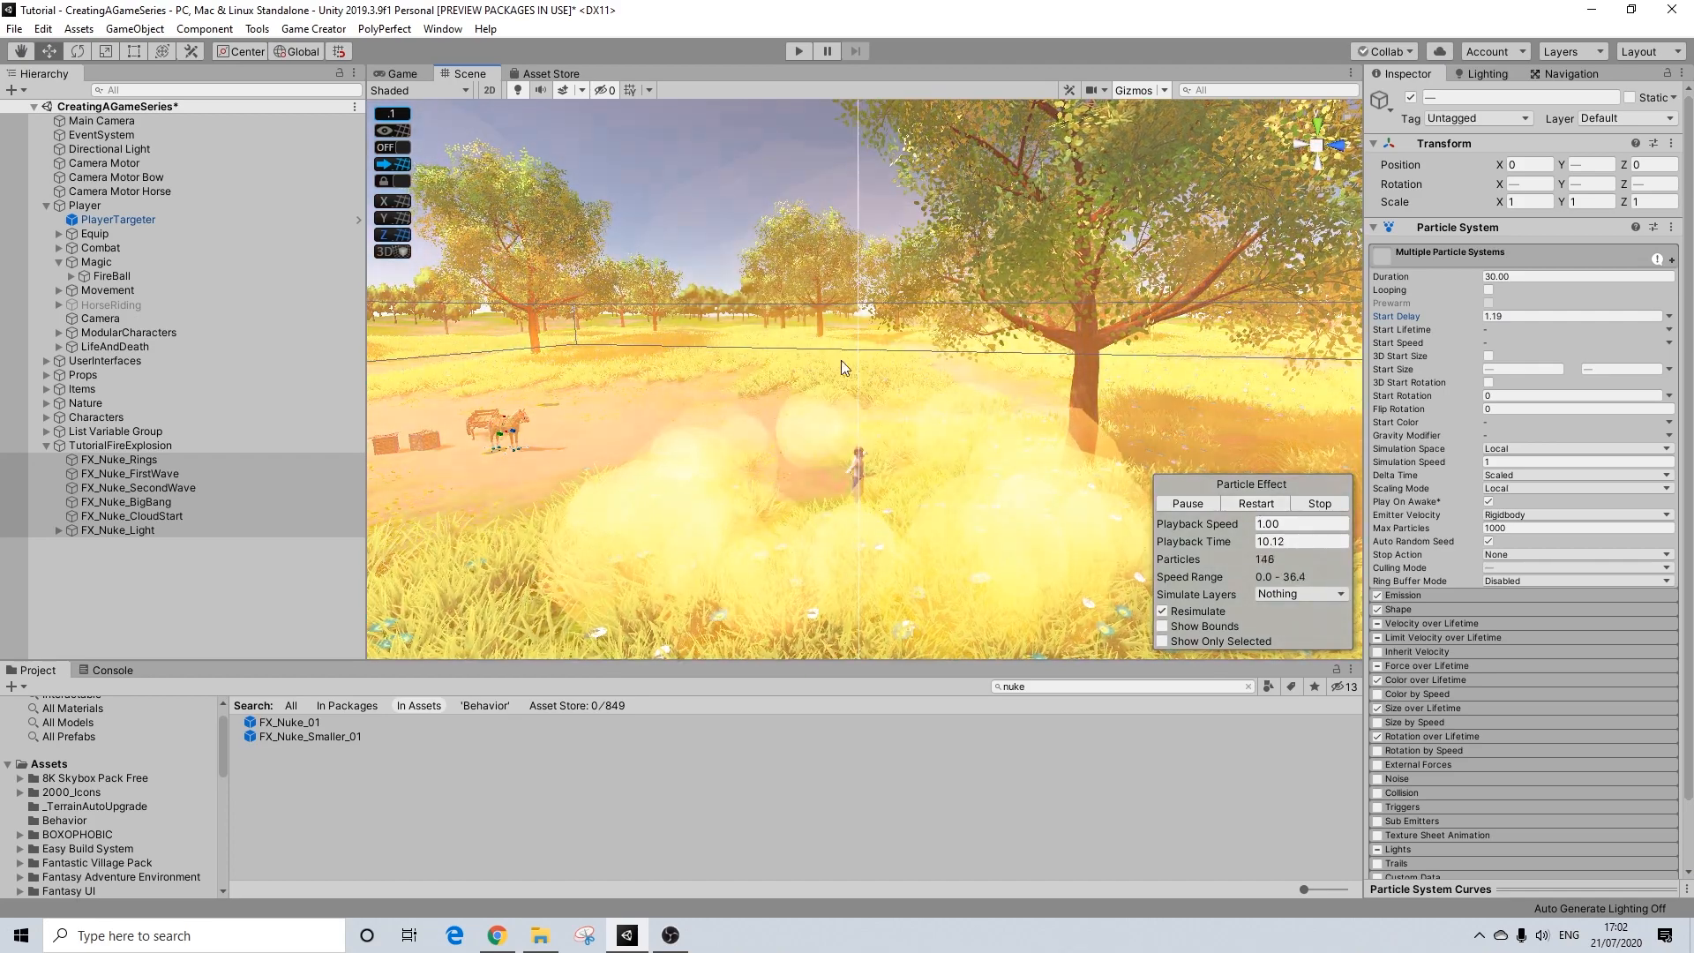
mouse_move(797, 414)
left_mouse_down("alt")
mouse_move(1102, 478)
mouse_move(894, 457)
mouse_move(803, 424)
left_mouse_up("alt")
Step: Add a Trigger component to TutorialFireExplosion, set it to On Enable, and give it an empty Actions slot
left_click(76, 446)
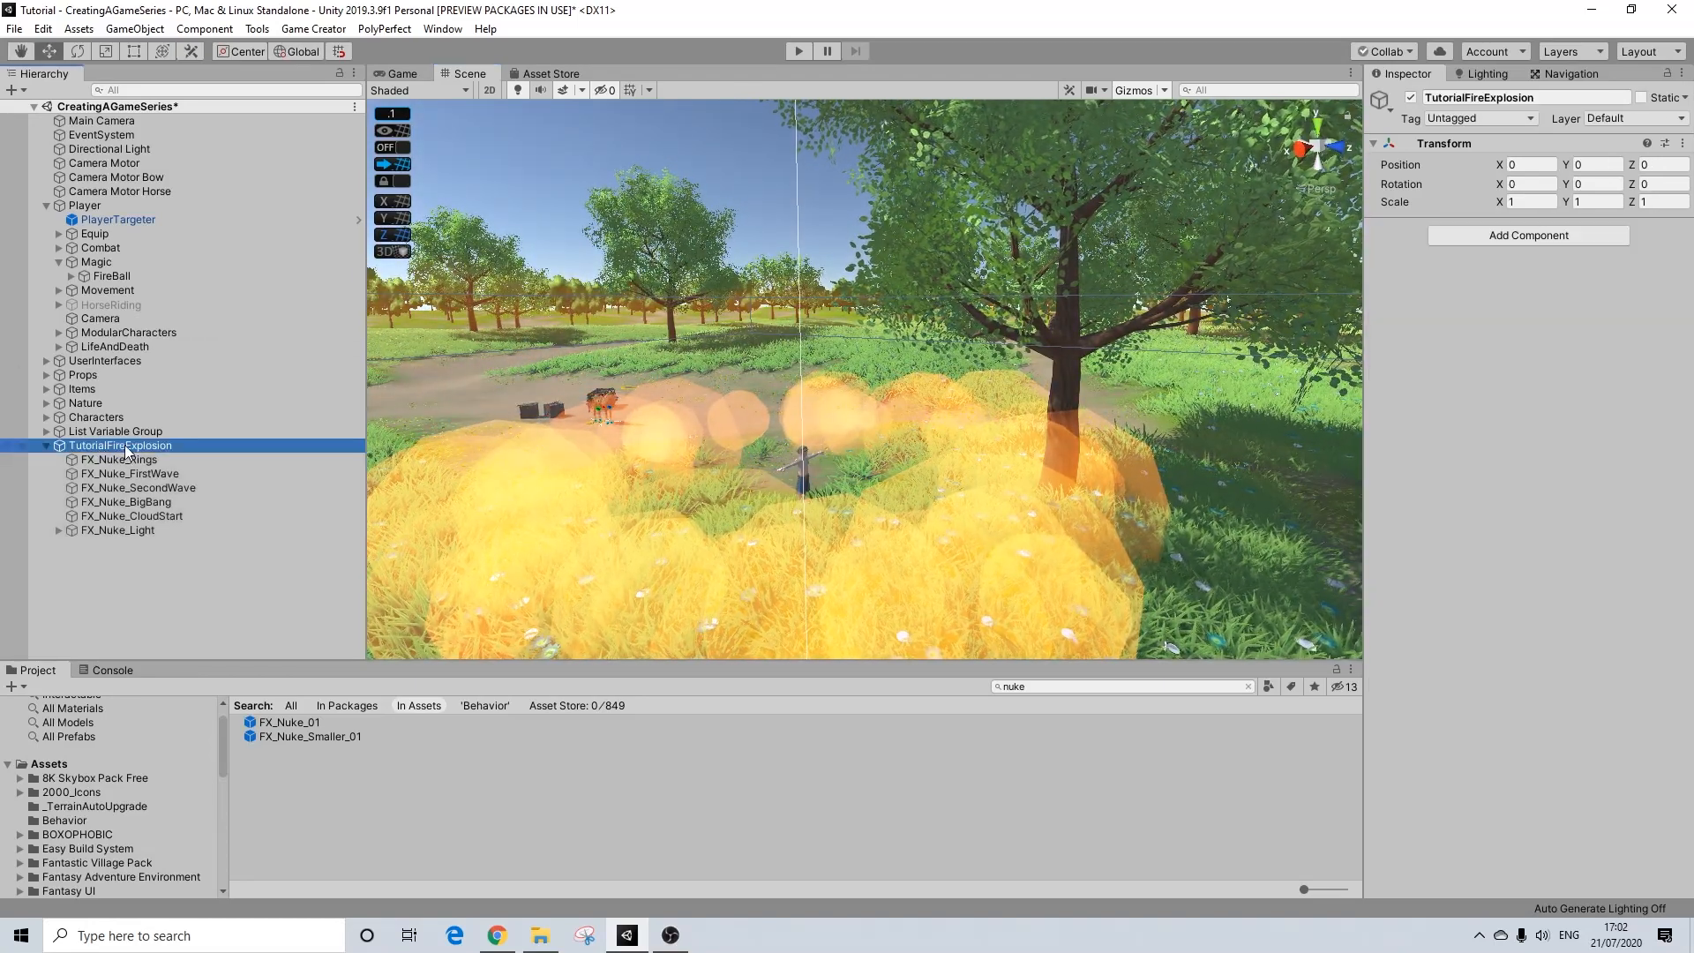
left_click(1461, 236)
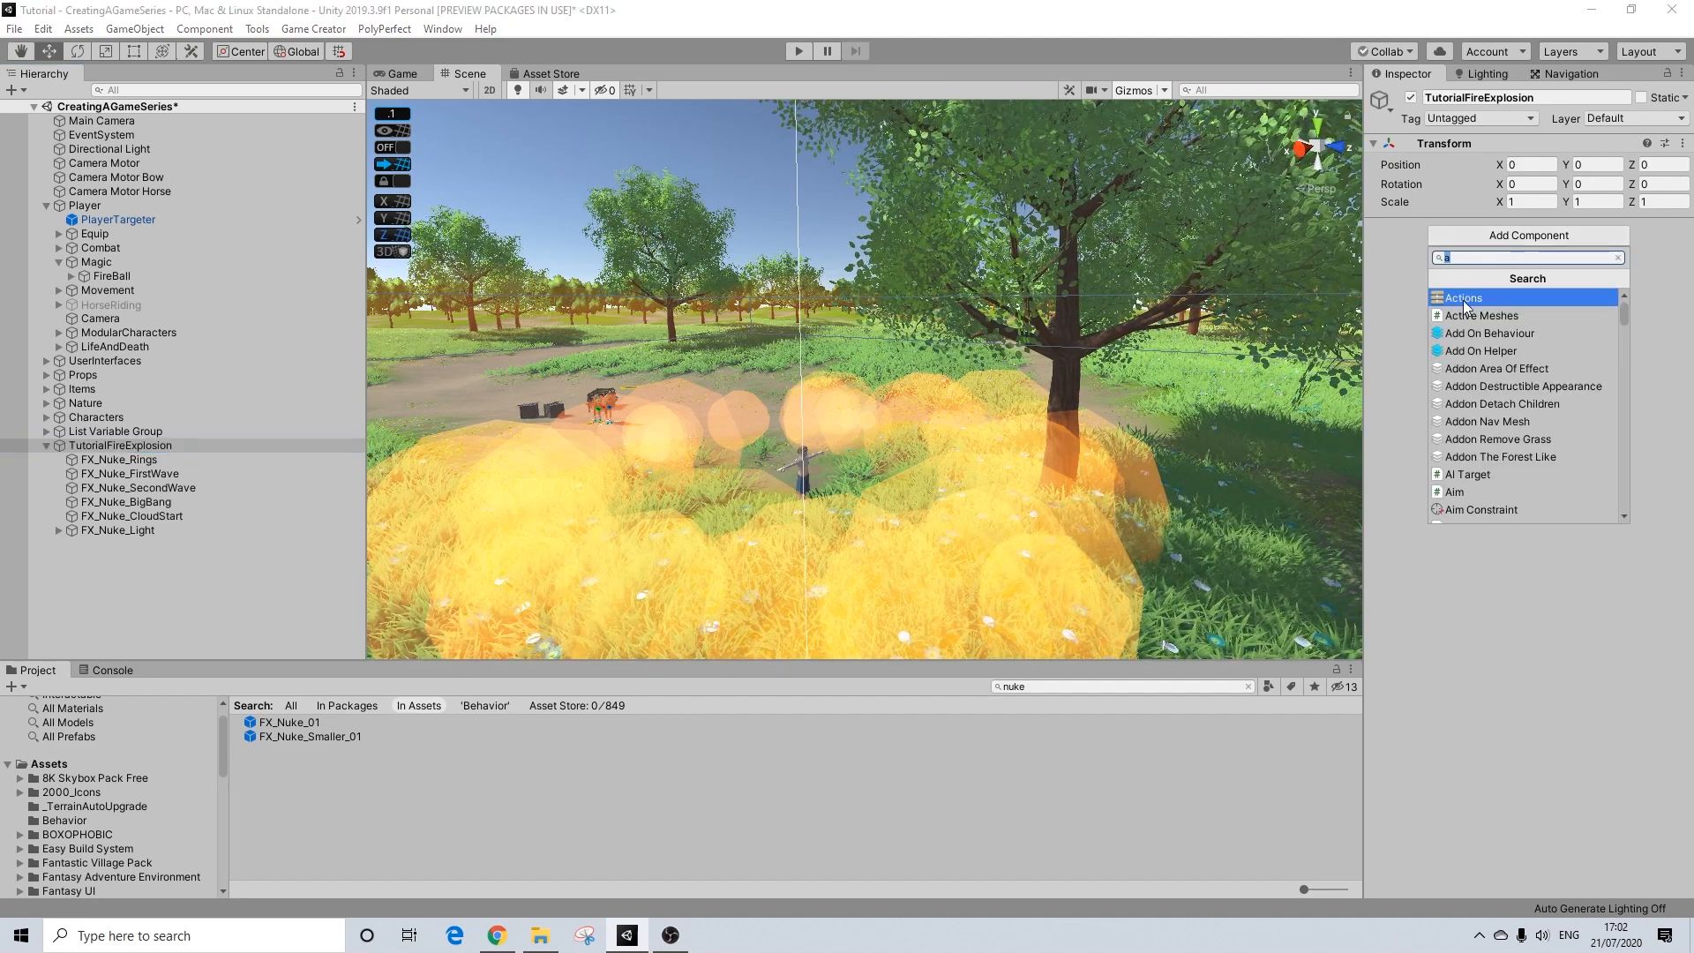
type("tr")
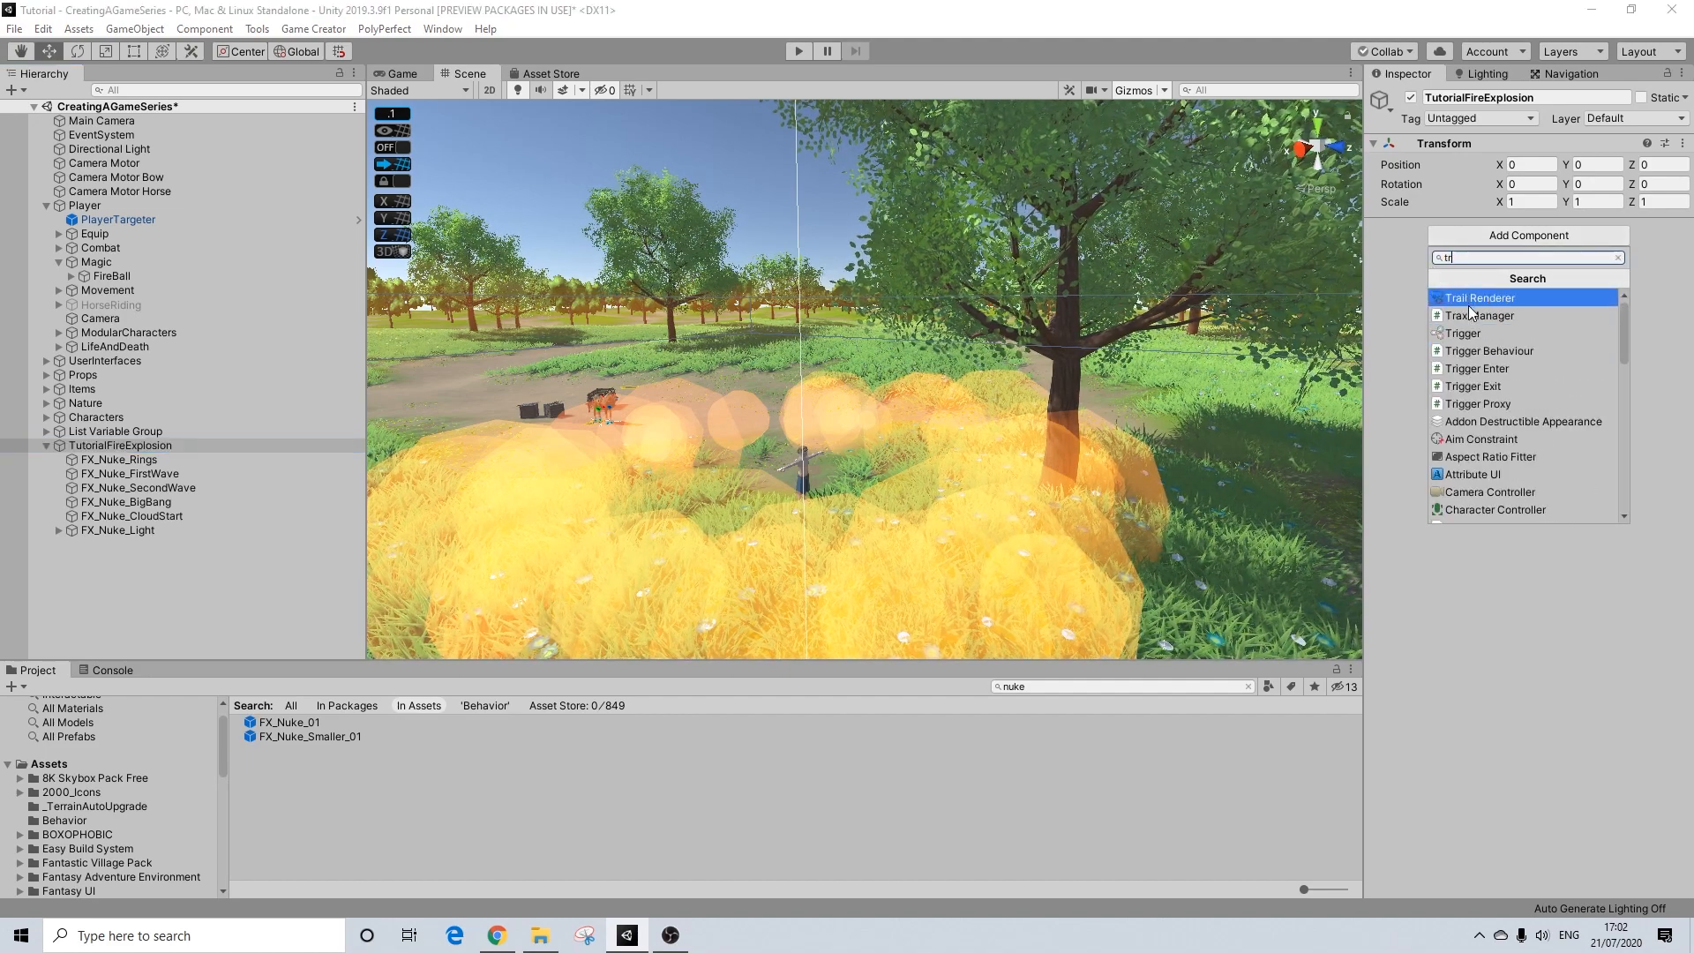
type("igg")
left_click(1468, 306)
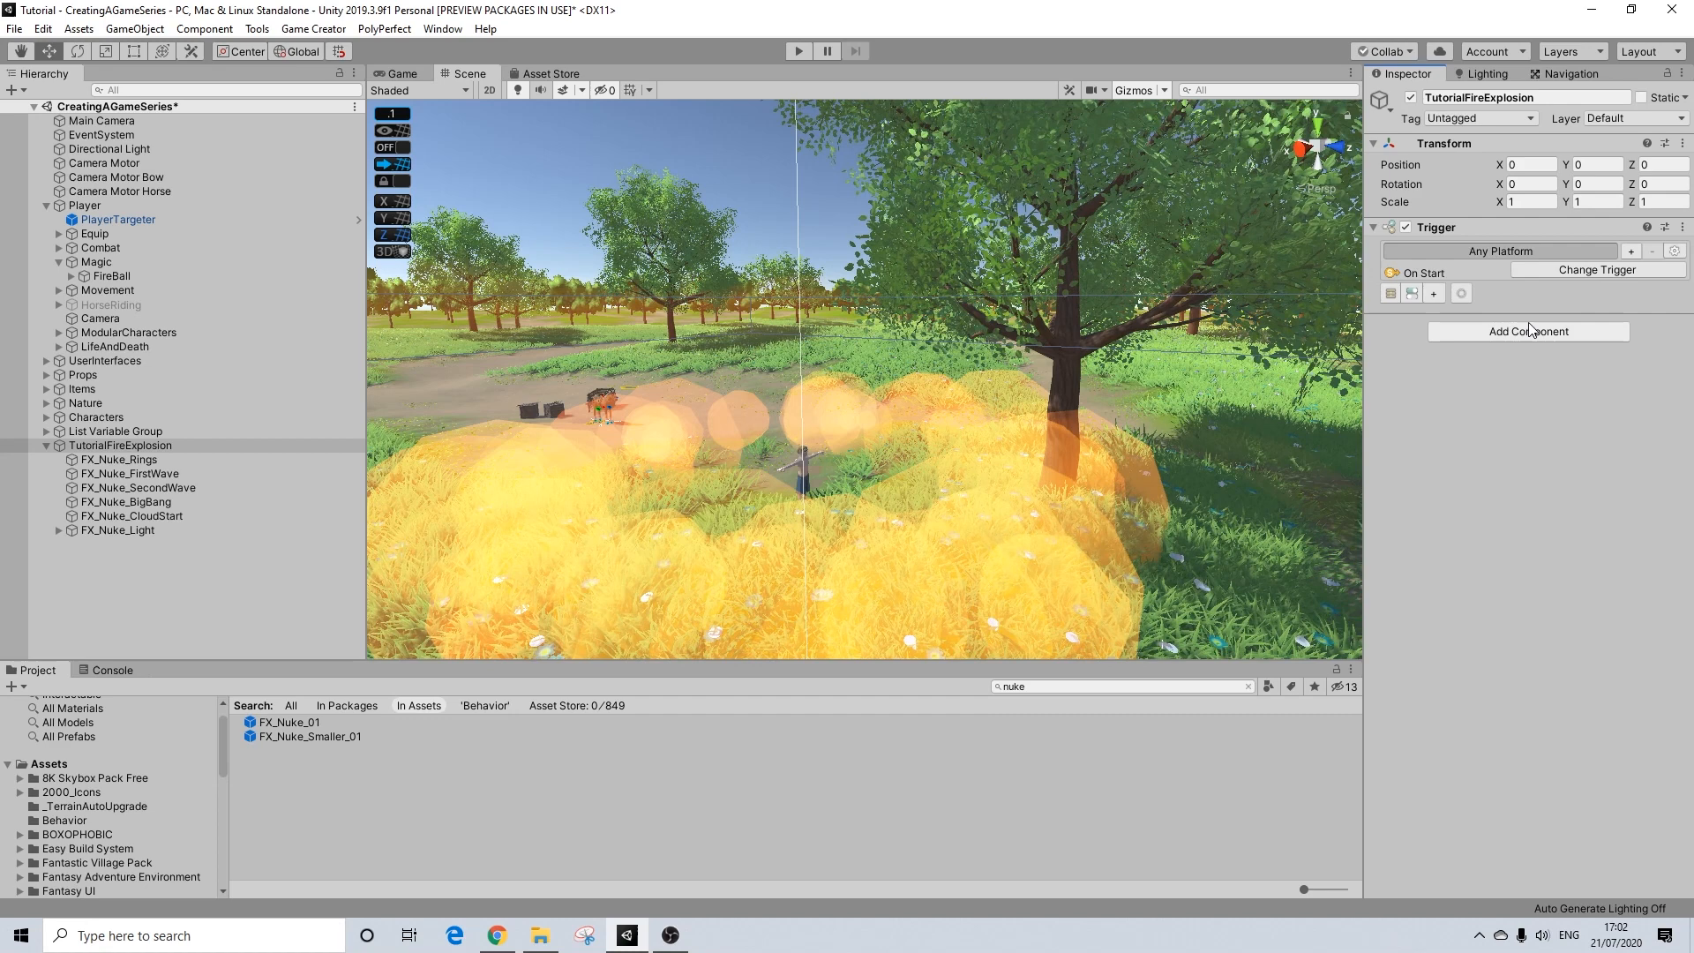
left_click(1552, 274)
left_click(1560, 340)
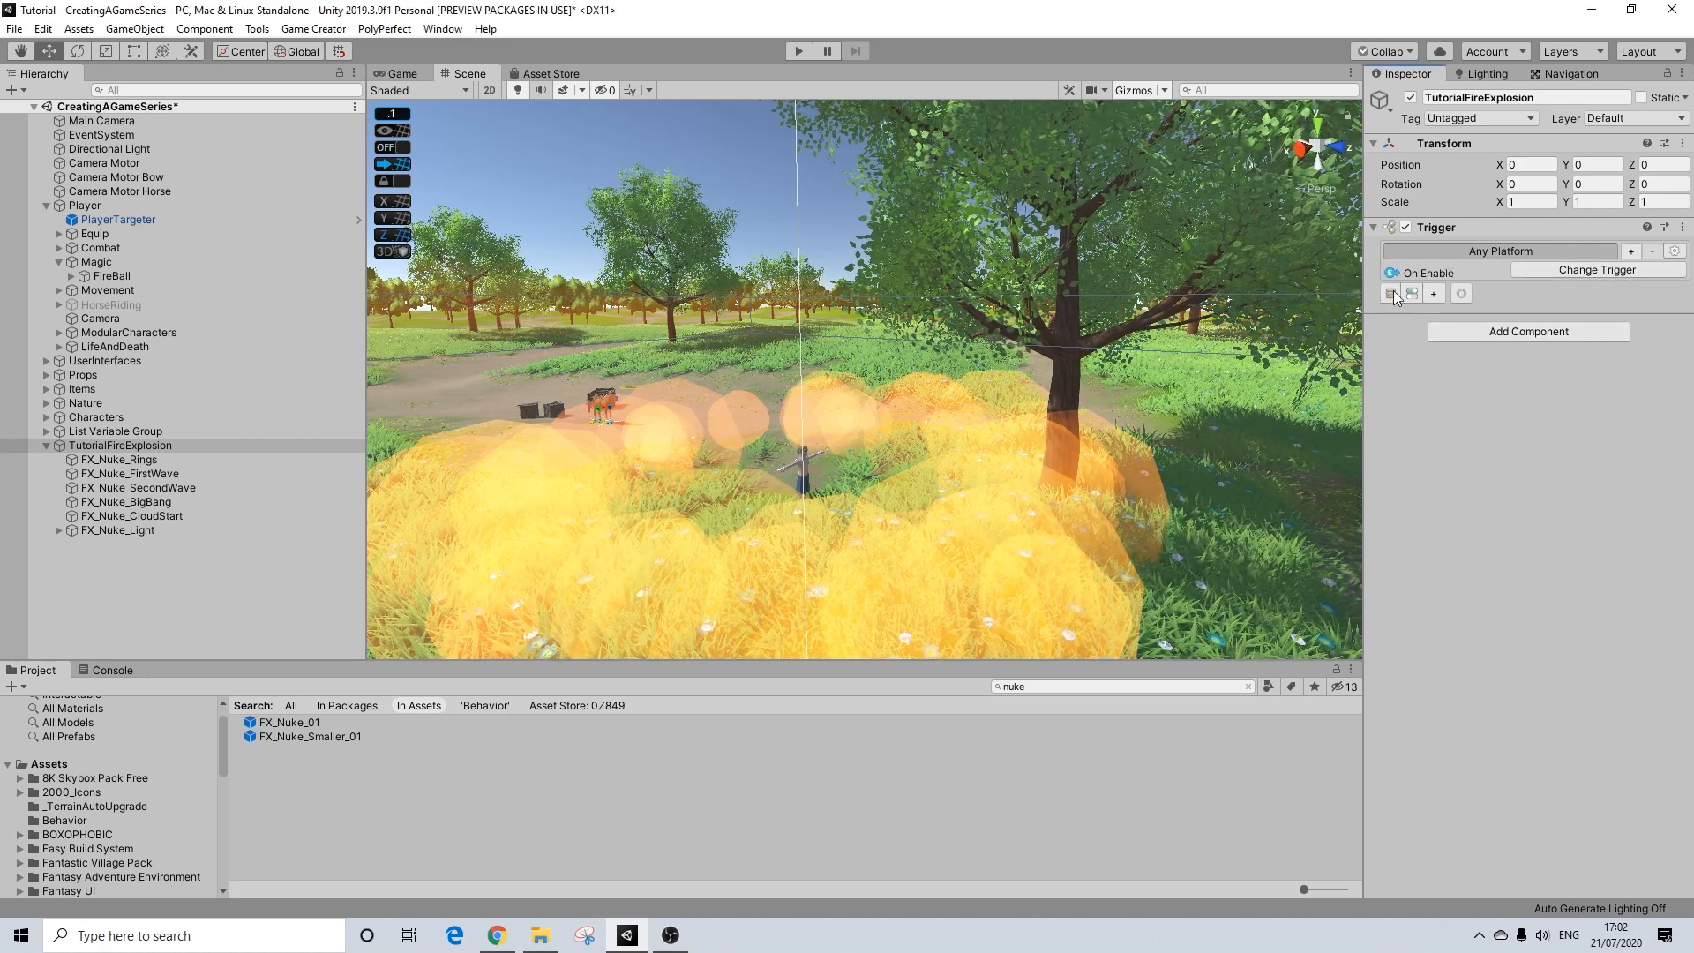
left_click(1434, 293)
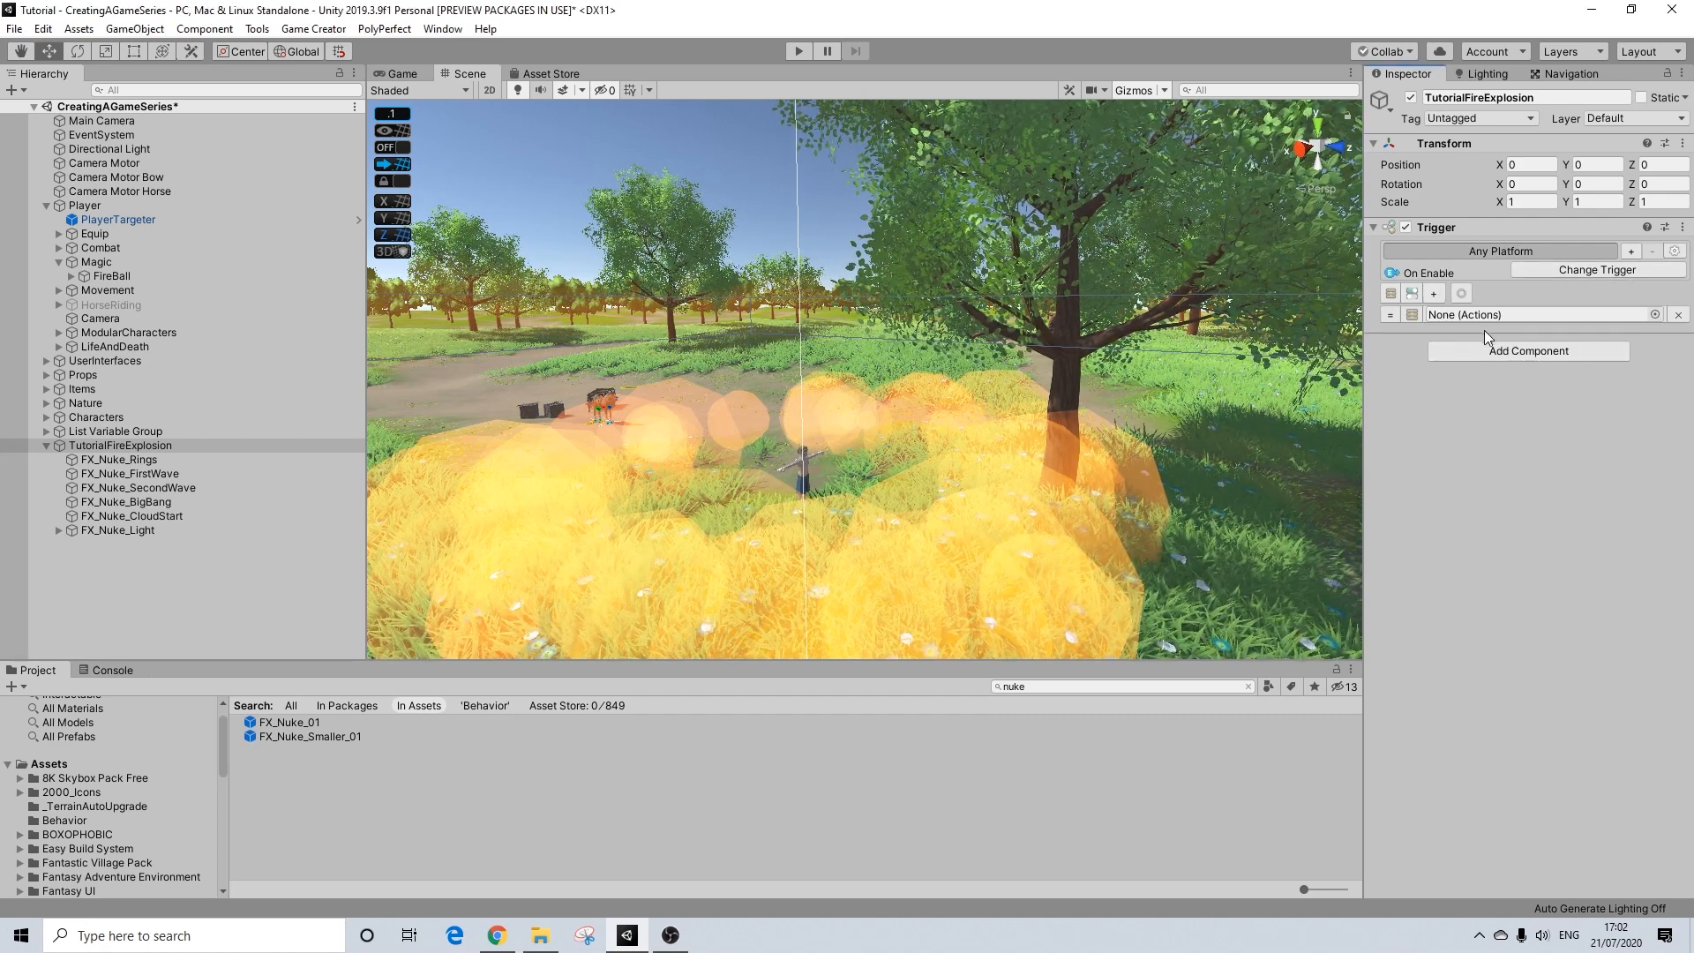
Step: Add an Actions component to TutorialFireExplosion with Destroy After Finishing enabled and assign it to the trigger's Actions slot
left_click(1501, 351)
type("a")
left_click(1469, 412)
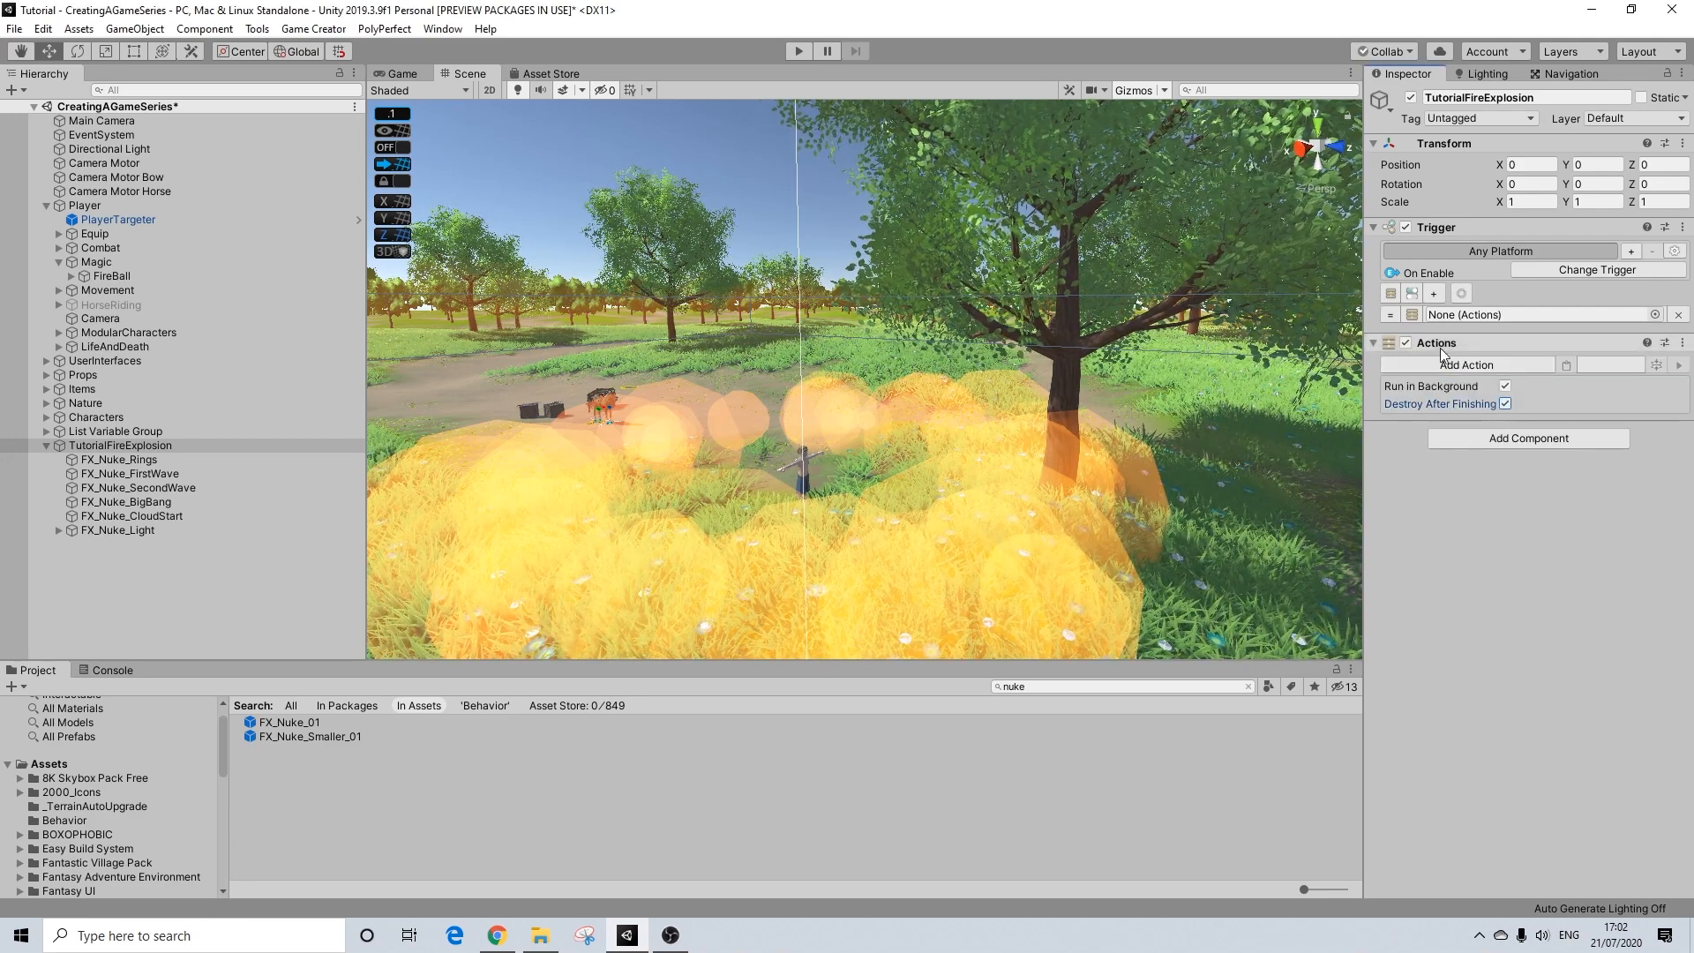
left_click_drag(1441, 343, 1463, 317)
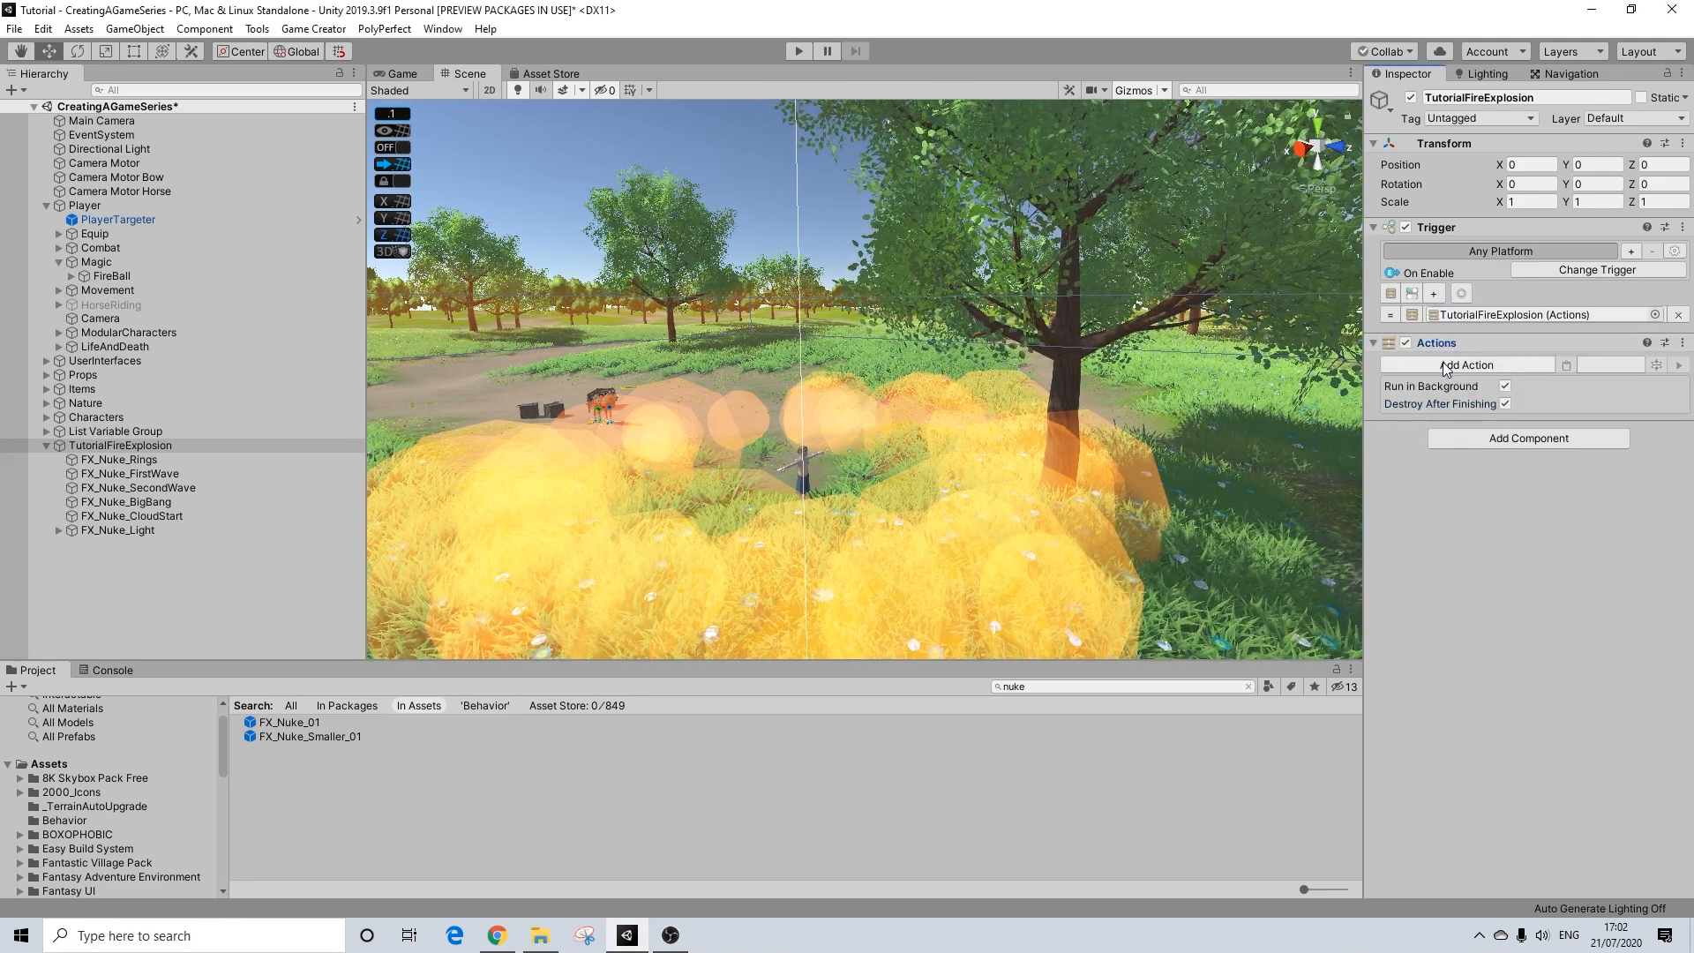
Step: Add a Wait action of 30 seconds to TutorialFireExplosion and check it against the child effects' duration
left_click(1446, 365)
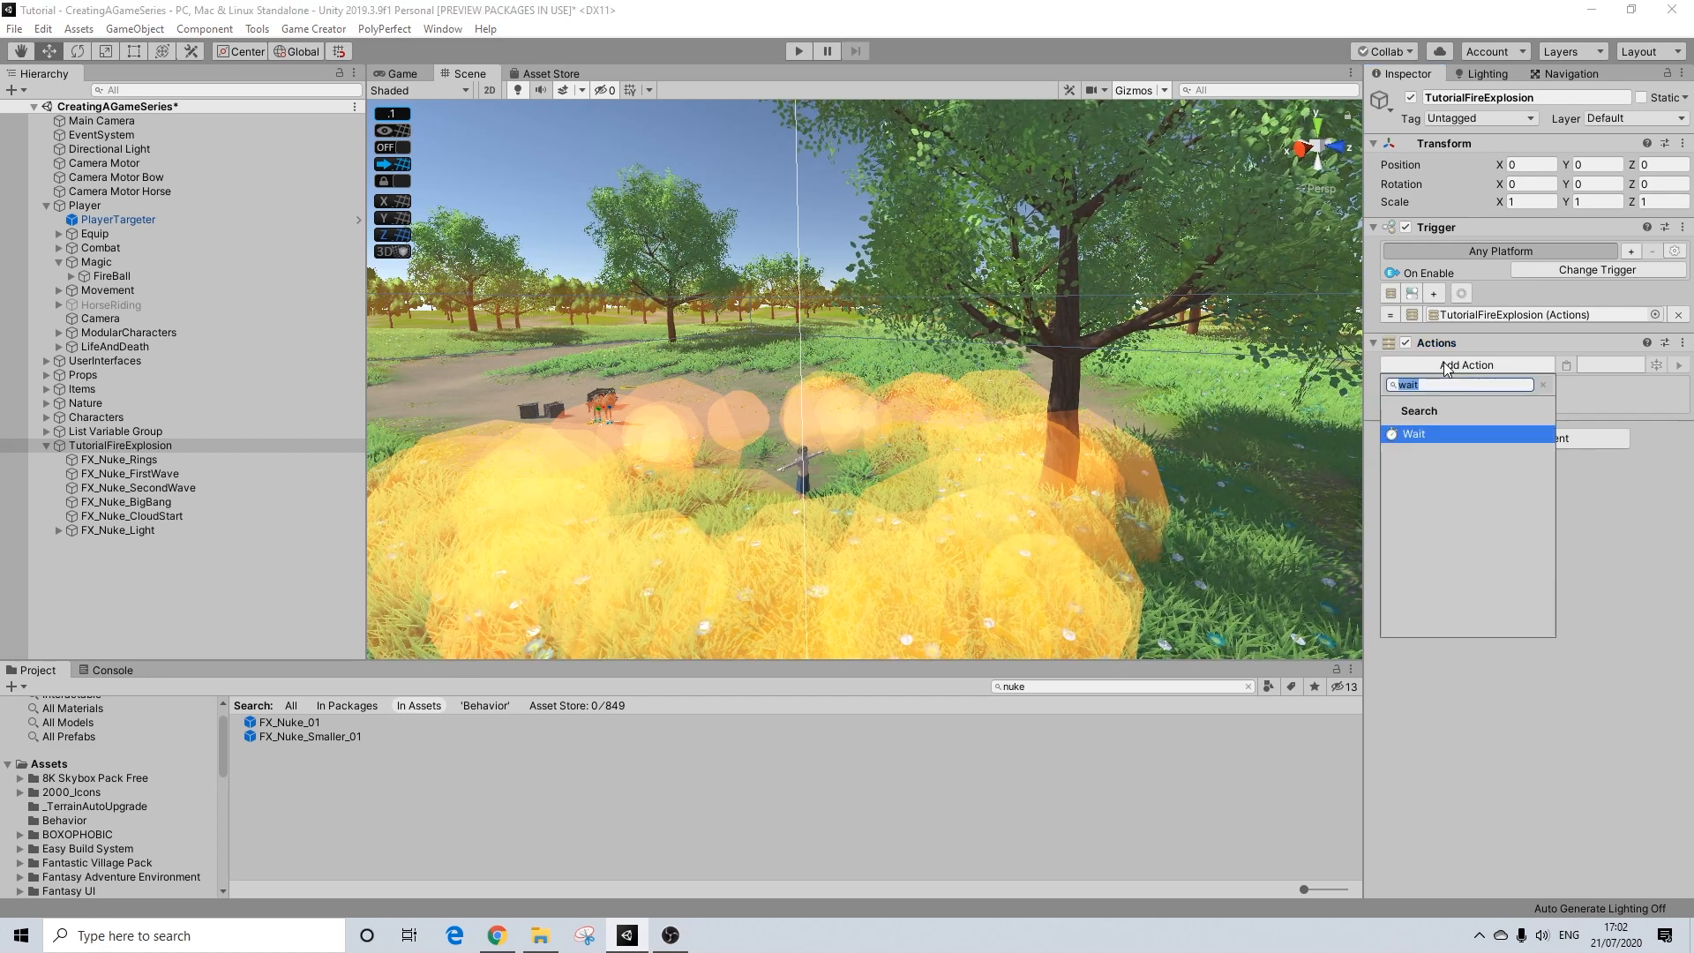
key("Return")
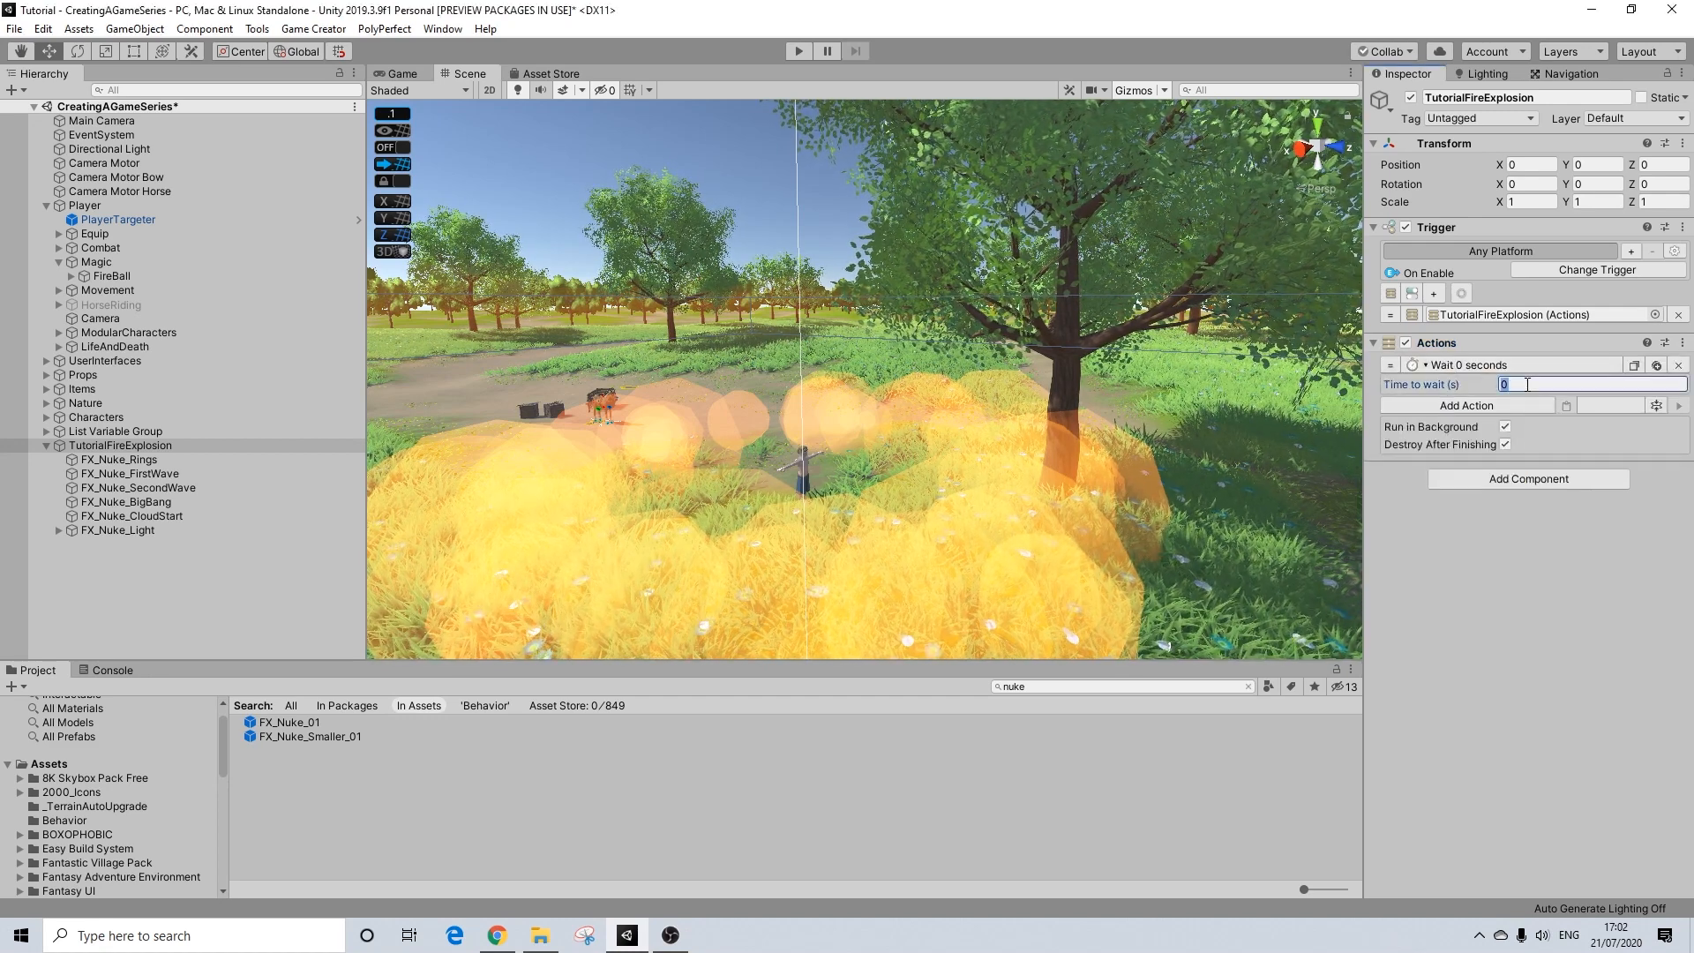
type("30")
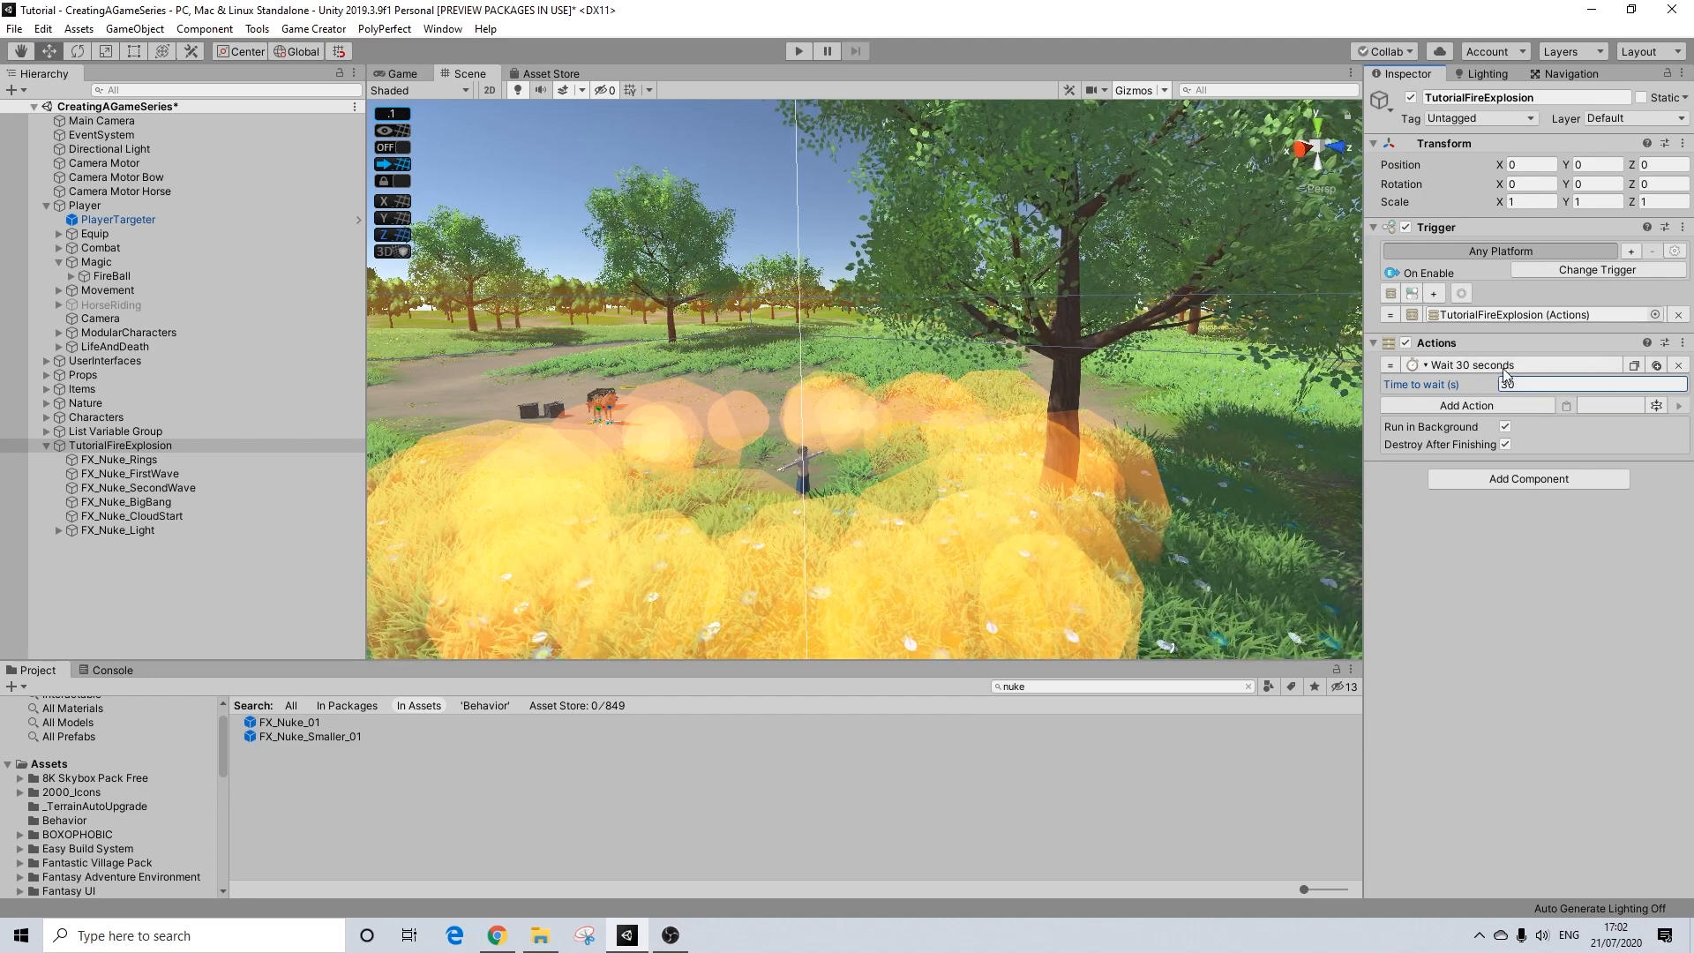
left_click(117, 461)
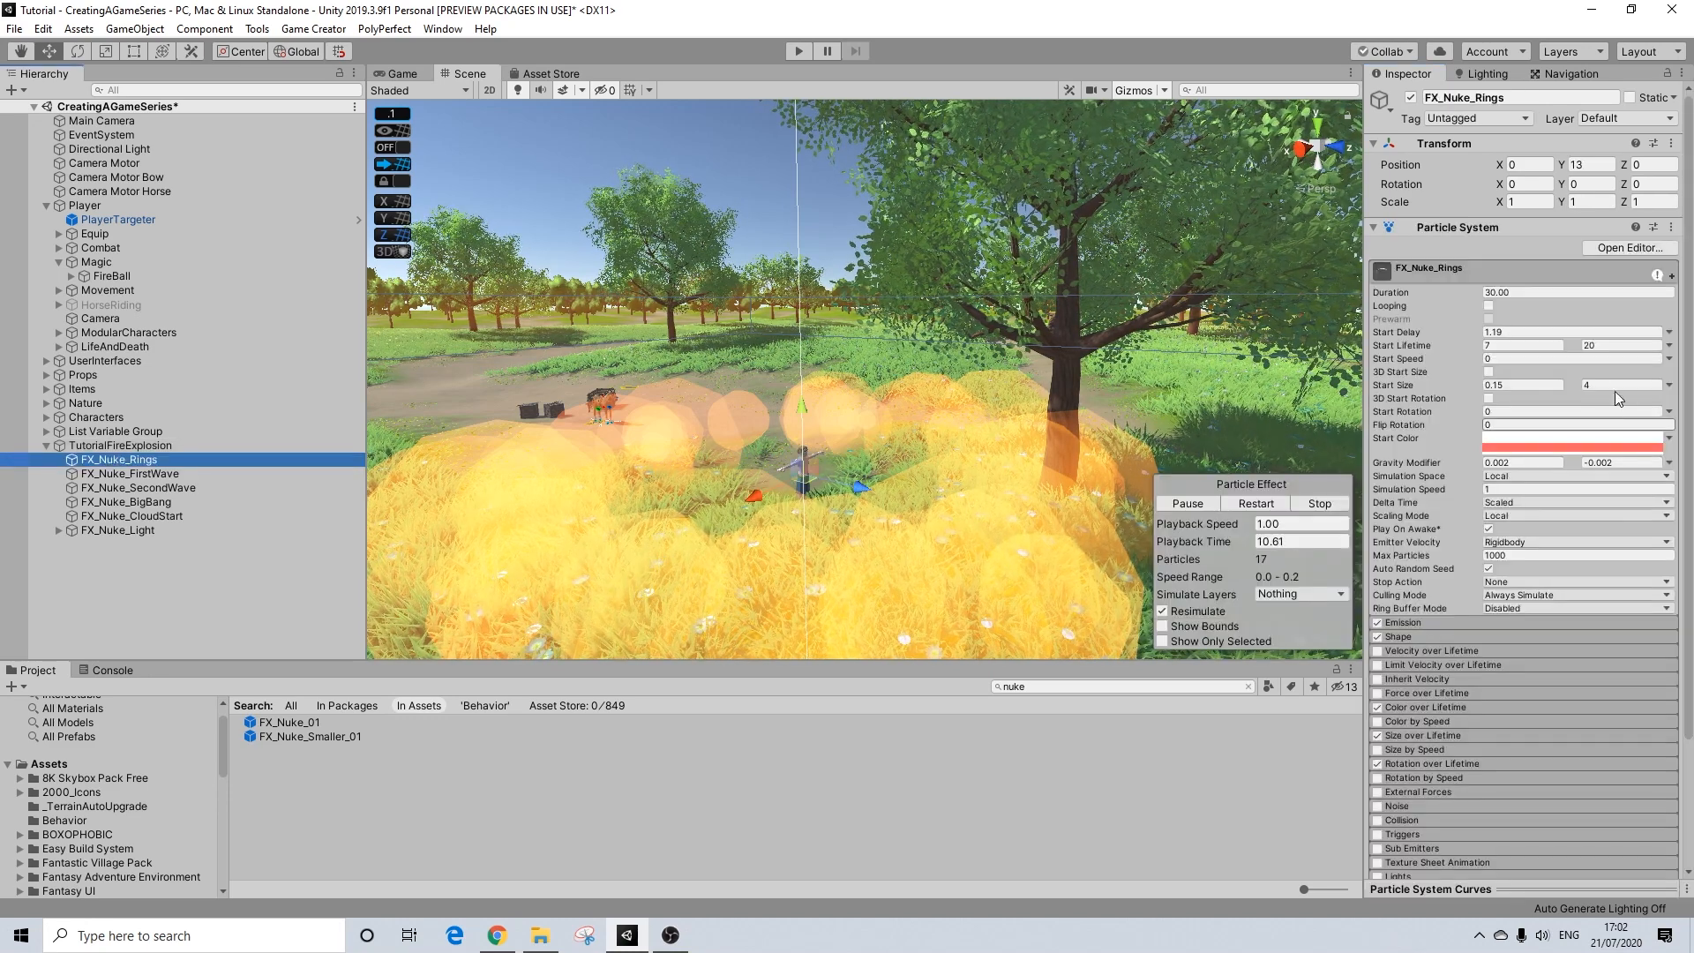
left_click(145, 526, "shift")
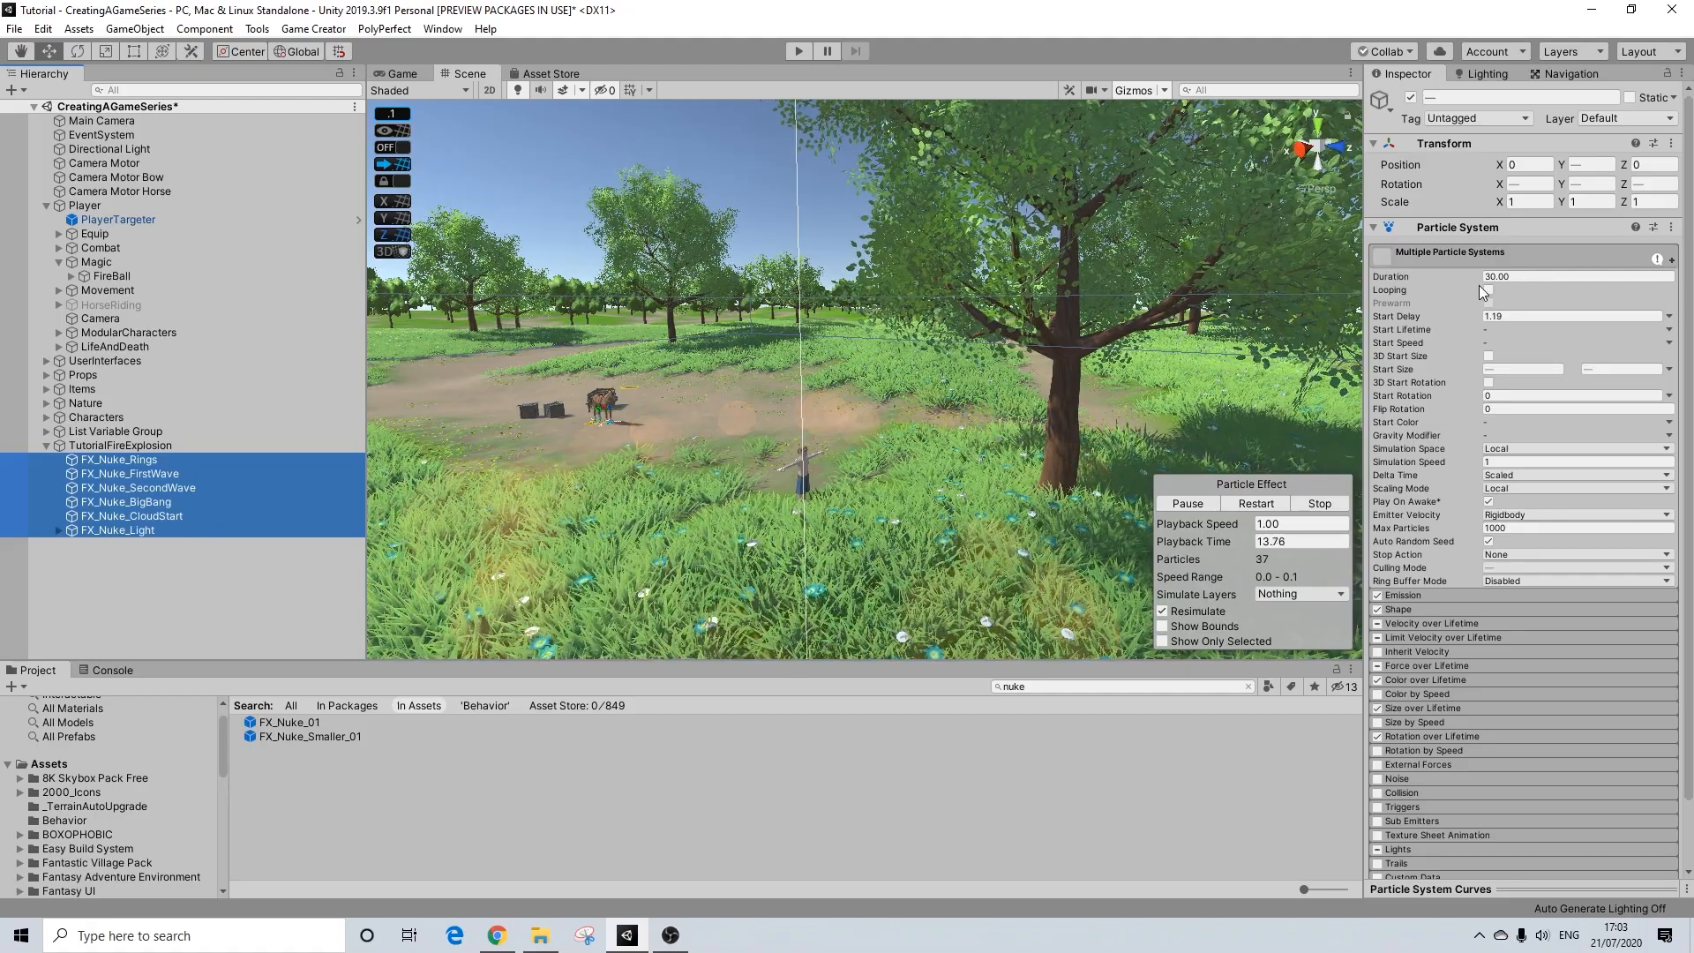
left_click(163, 446)
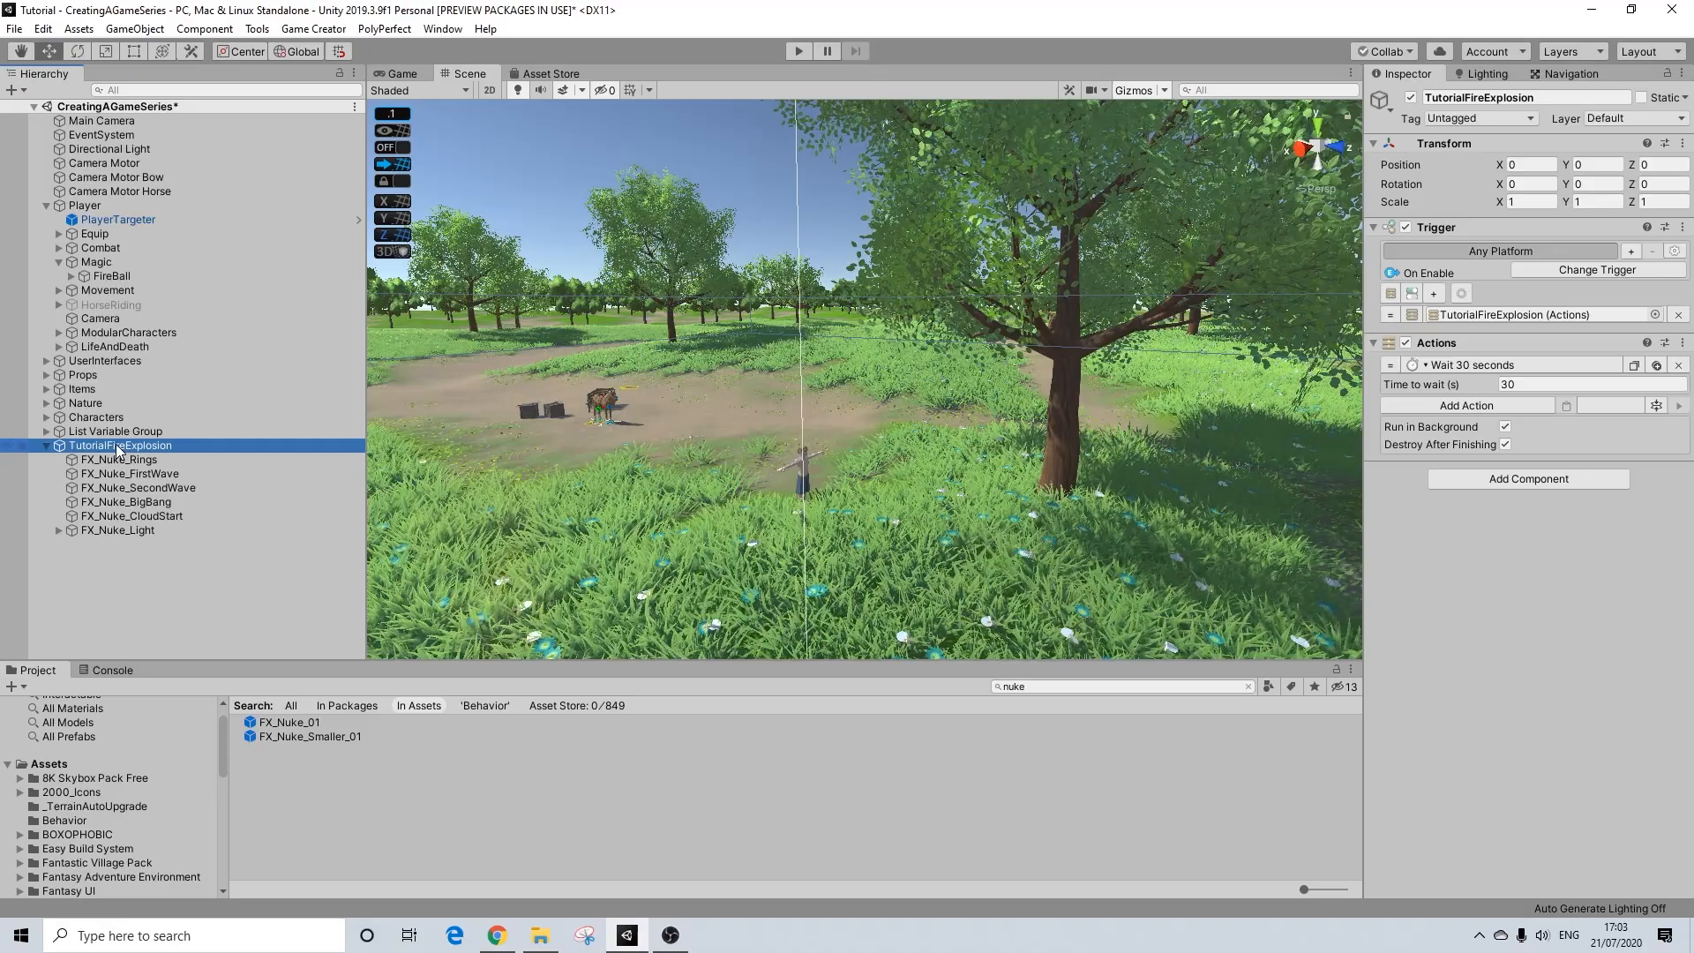
Step: Save TutorialFireExplosion as a prefab in the Assets/Behavior folder and delete its copy from the scene
left_click(44, 446)
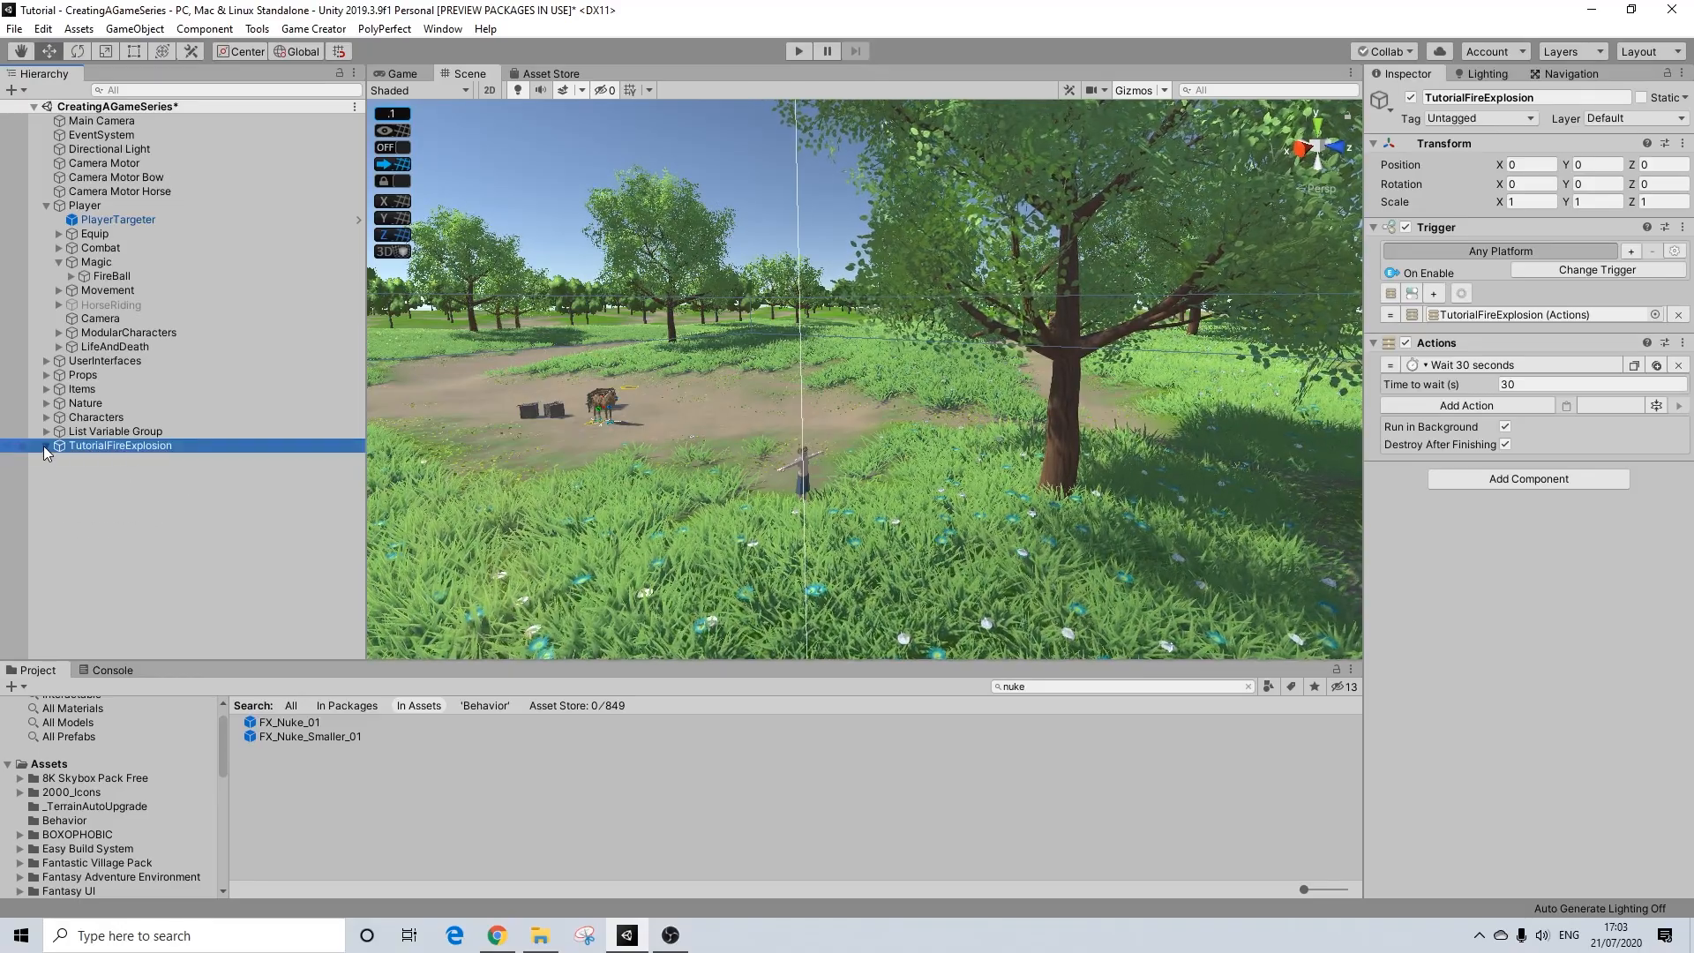
left_click(1247, 687)
left_click_drag(129, 445, 960, 786)
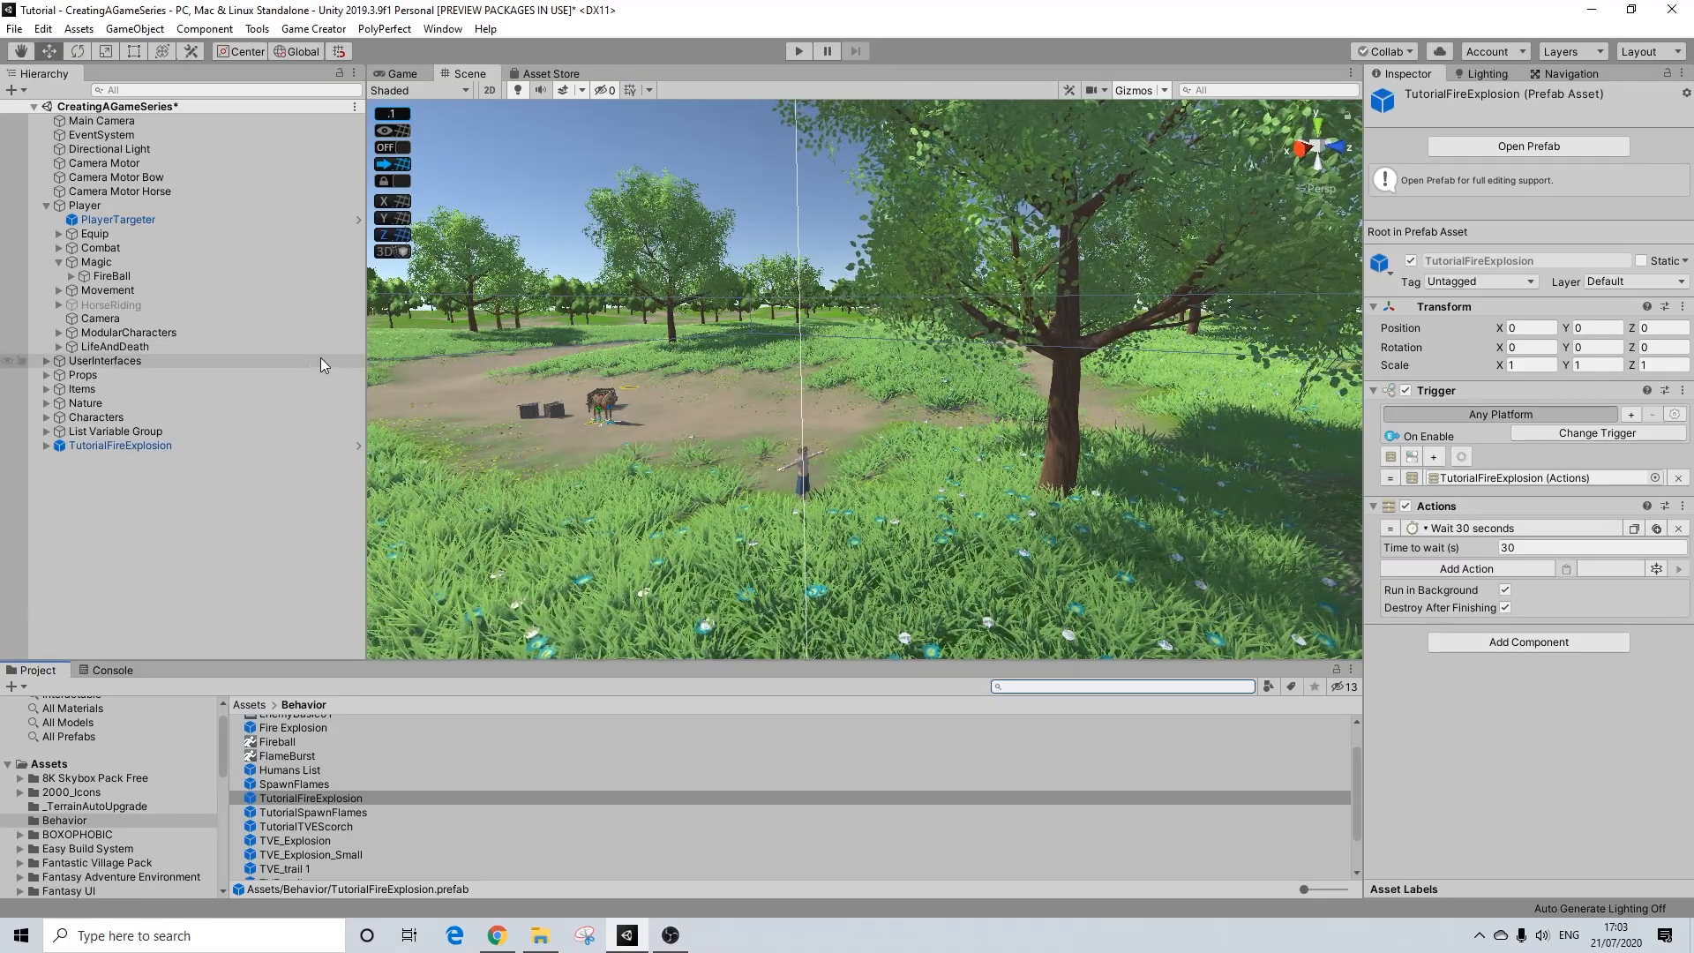
scroll(346, 794, "down", 1)
left_click(216, 496)
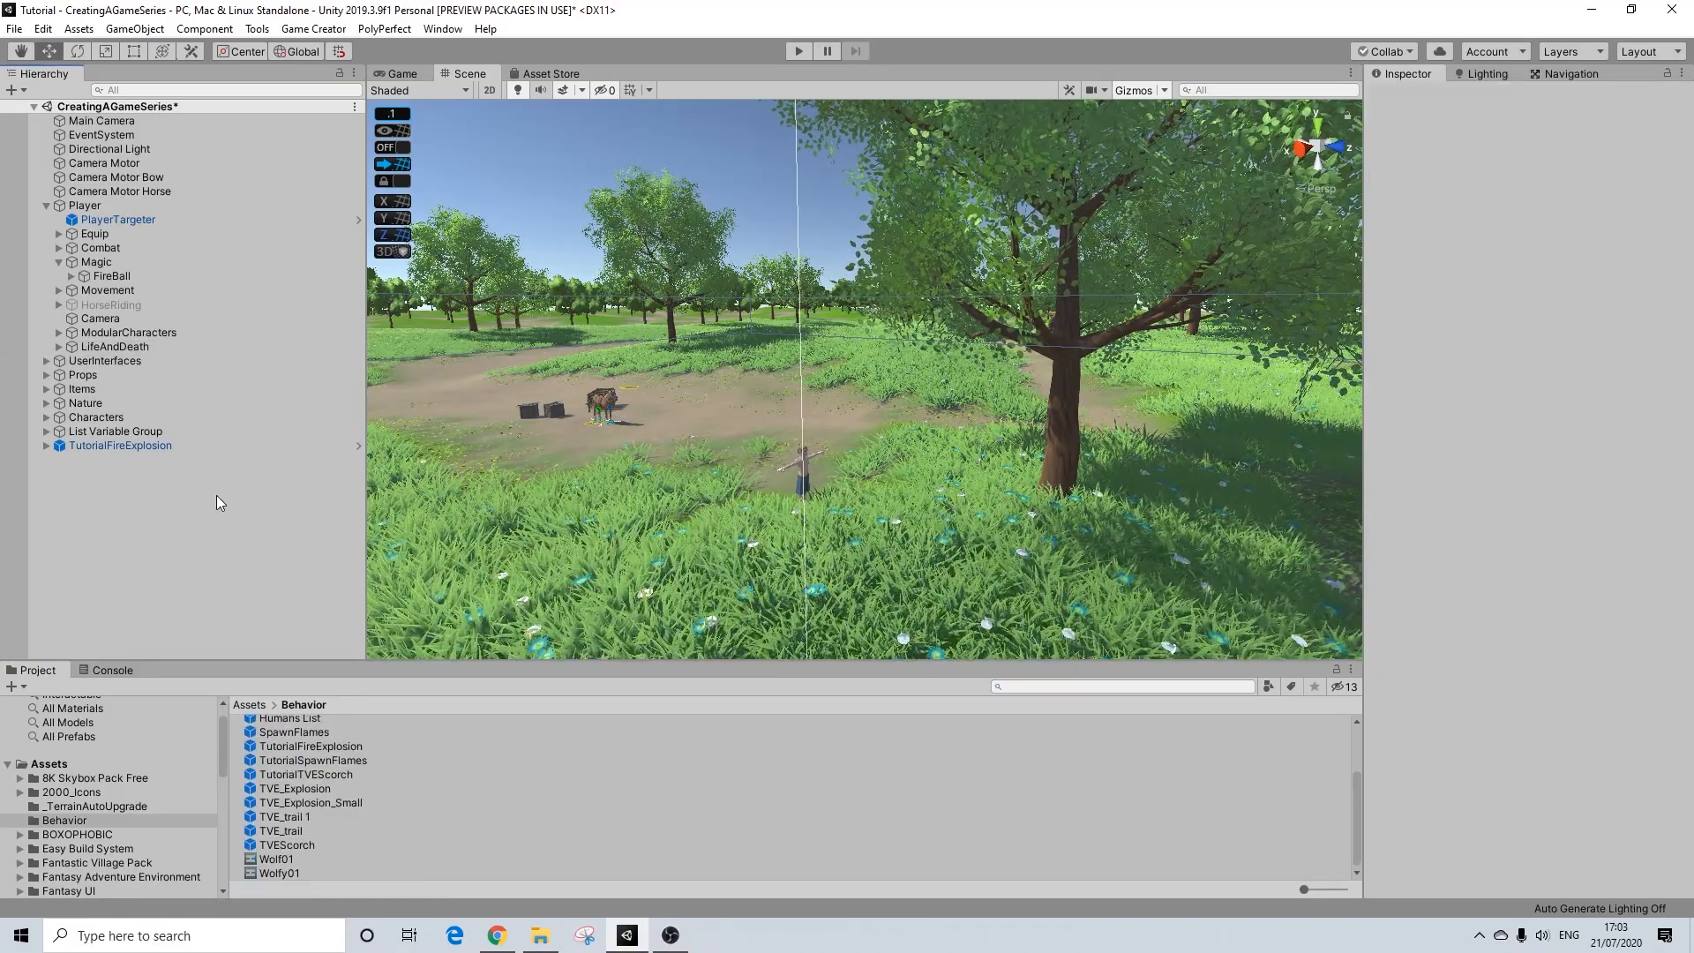
left_click(109, 448)
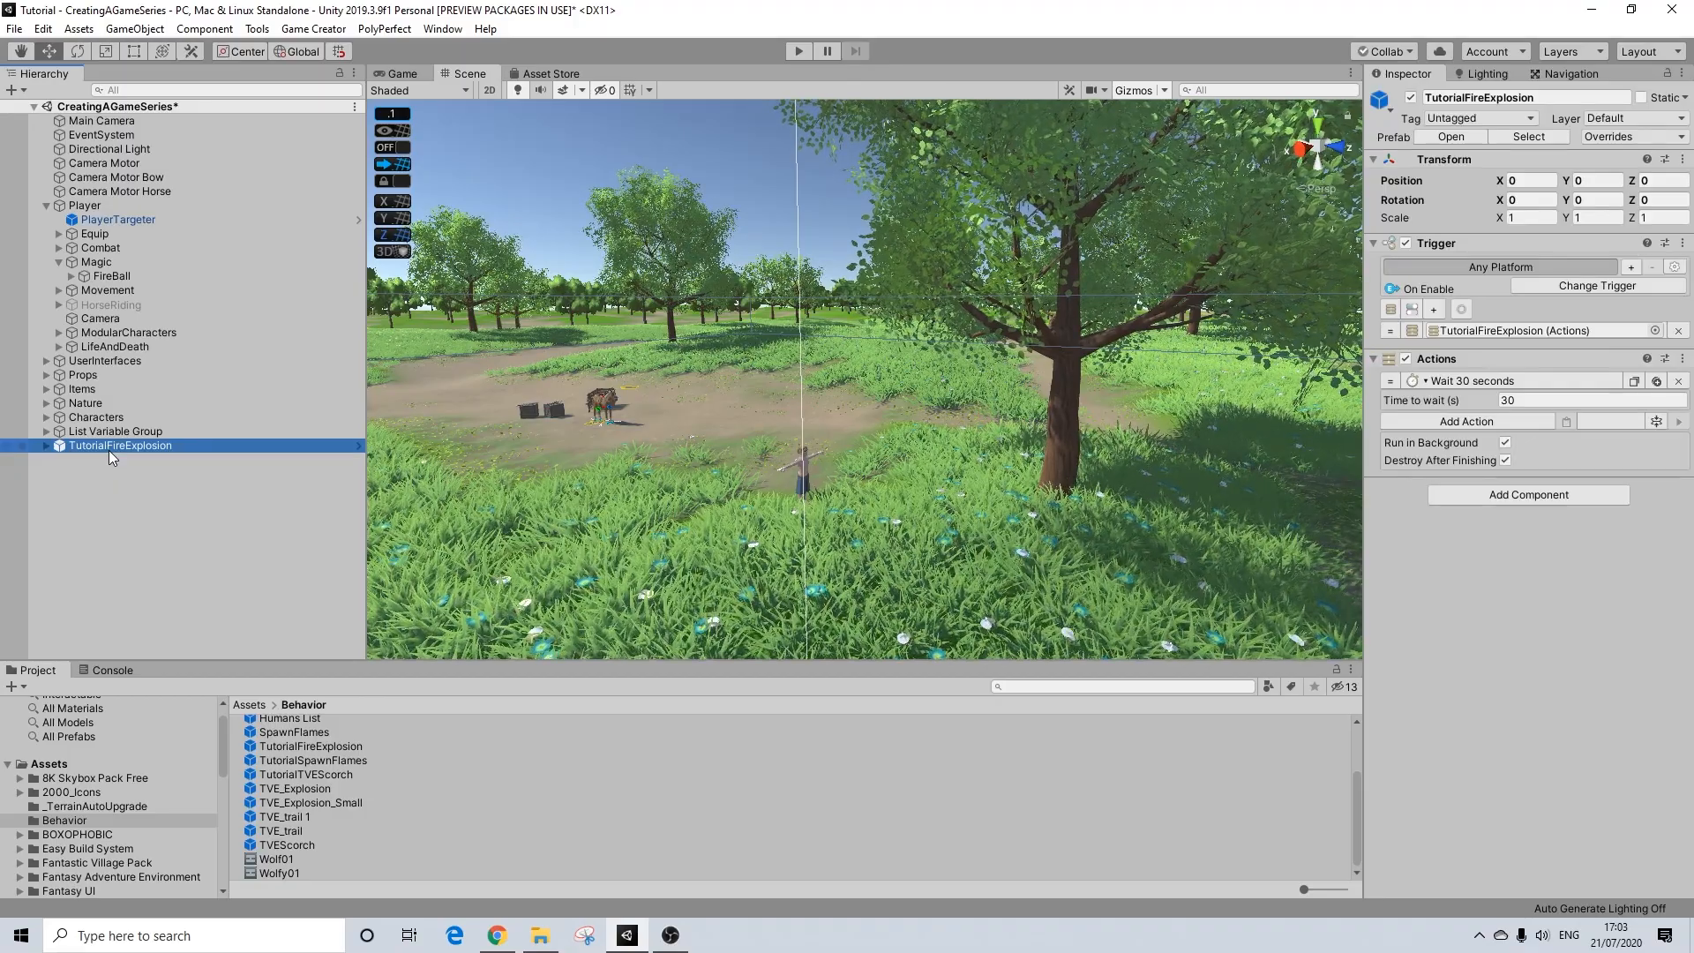
key("Delete")
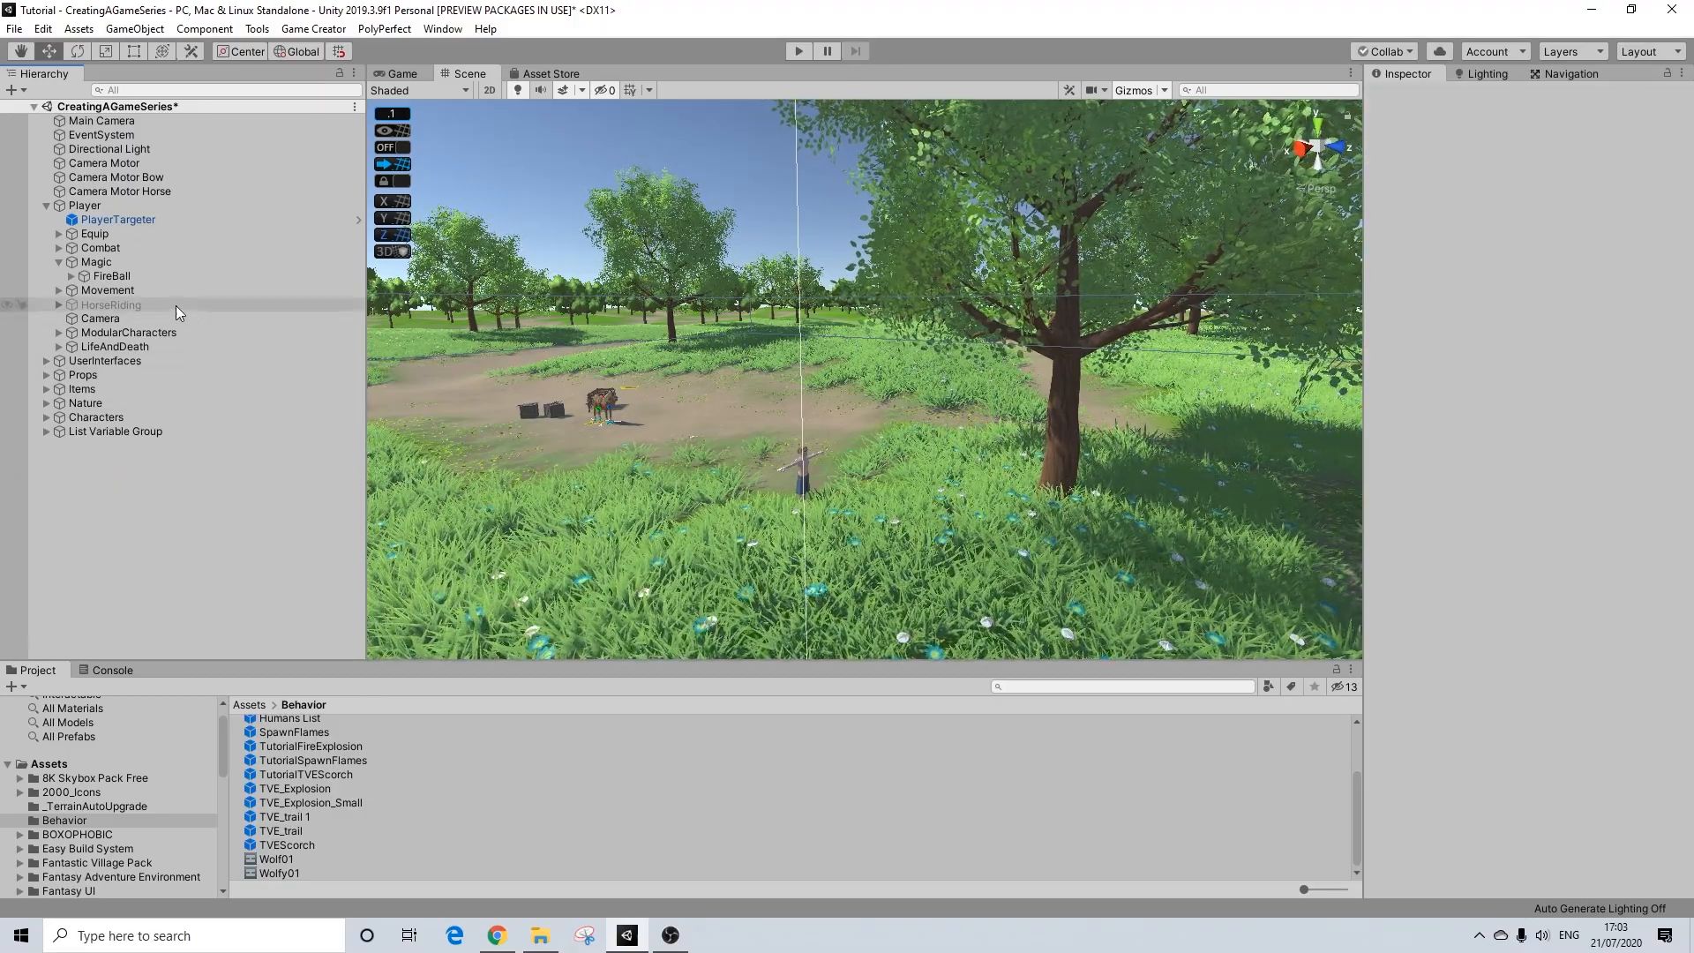
Step: Remove the Keypad 7 Trigger component from the player's Magic object
left_click(97, 262)
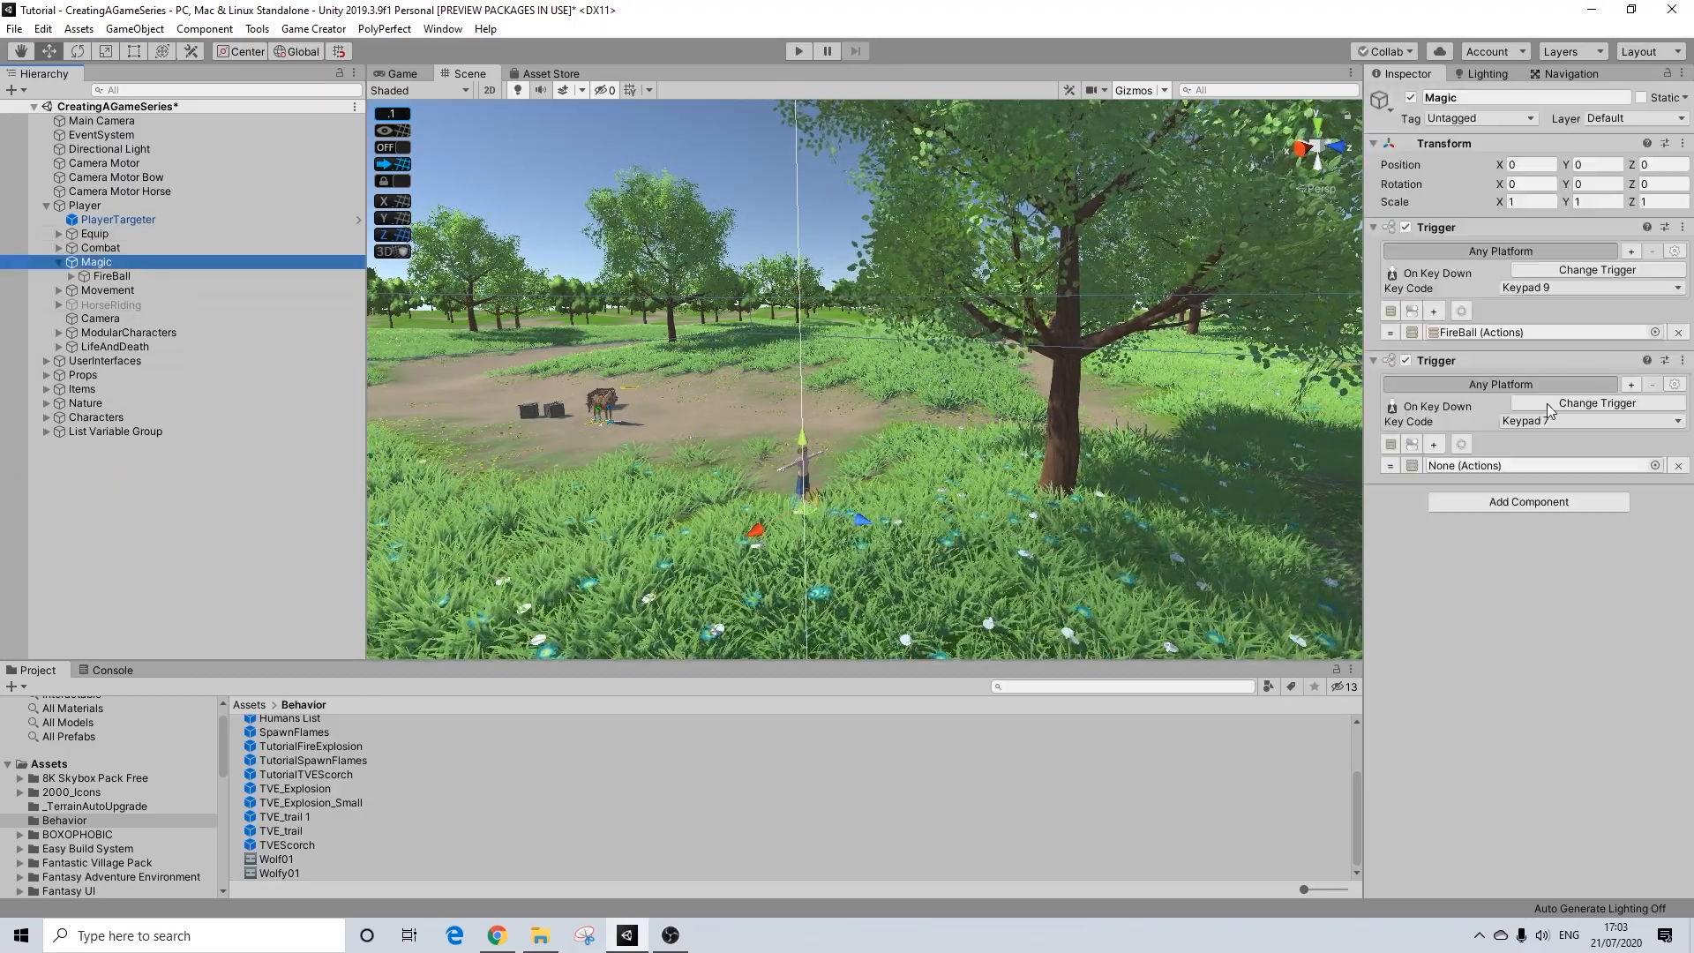
right_click(1505, 361)
left_click(1519, 388)
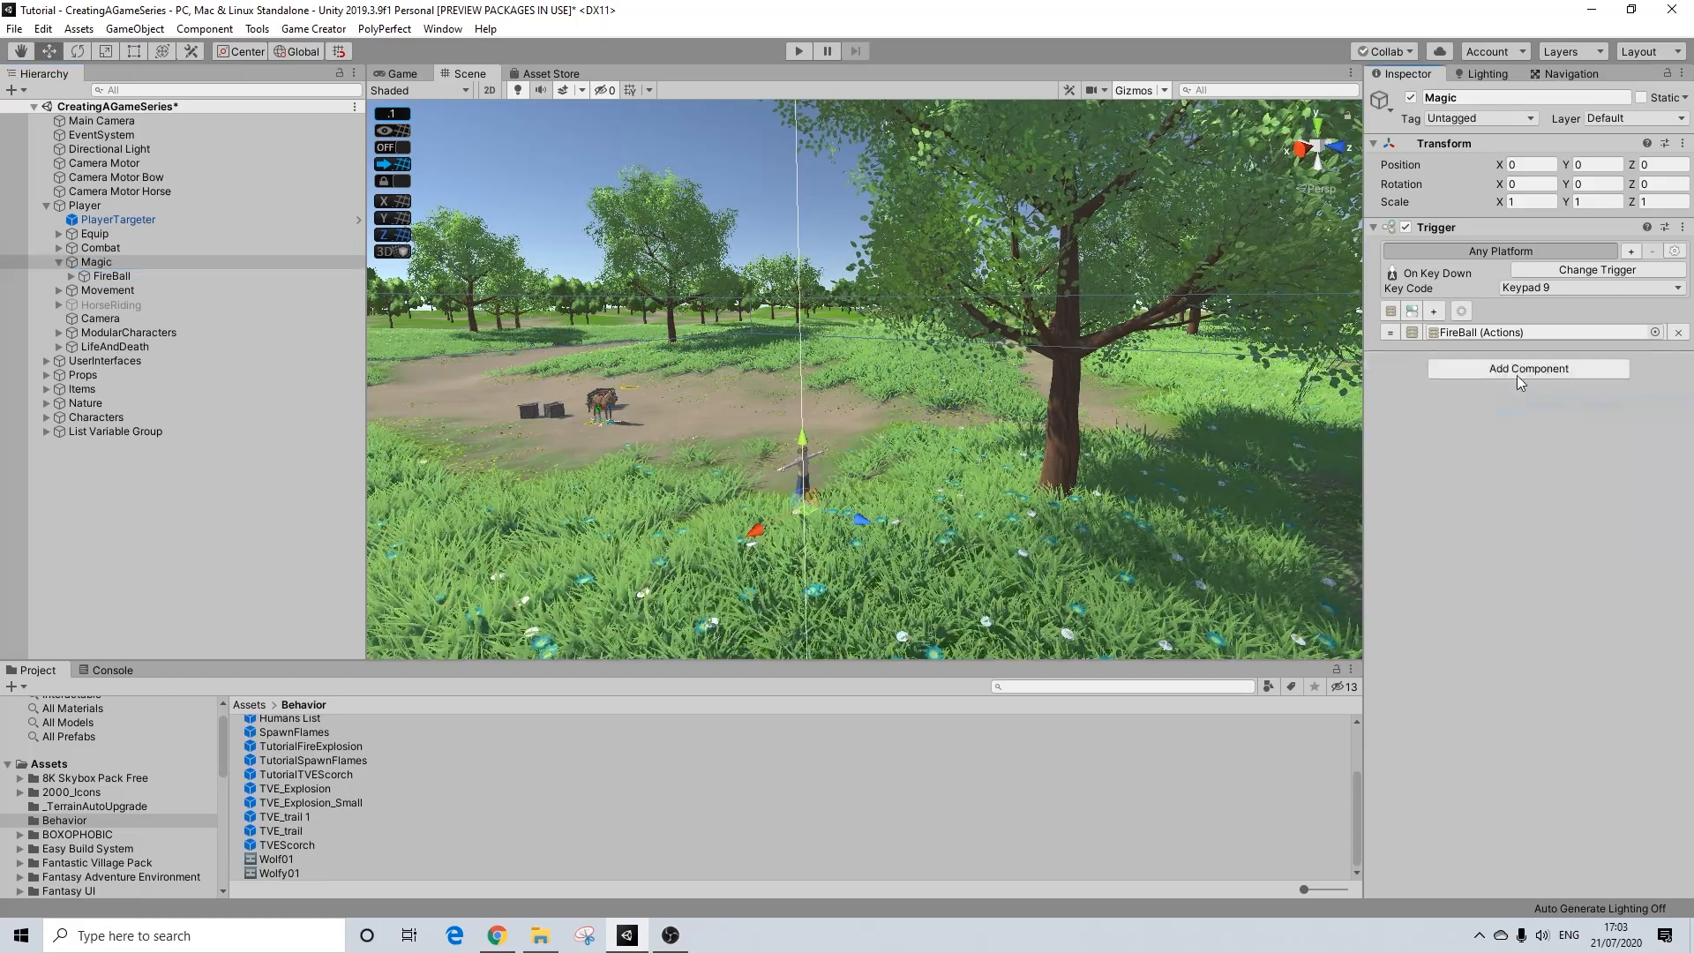
Step: Add a new Trigger to Magic set to On Key Down with key code Keypad 7 and an empty Actions slot
left_click(1485, 366)
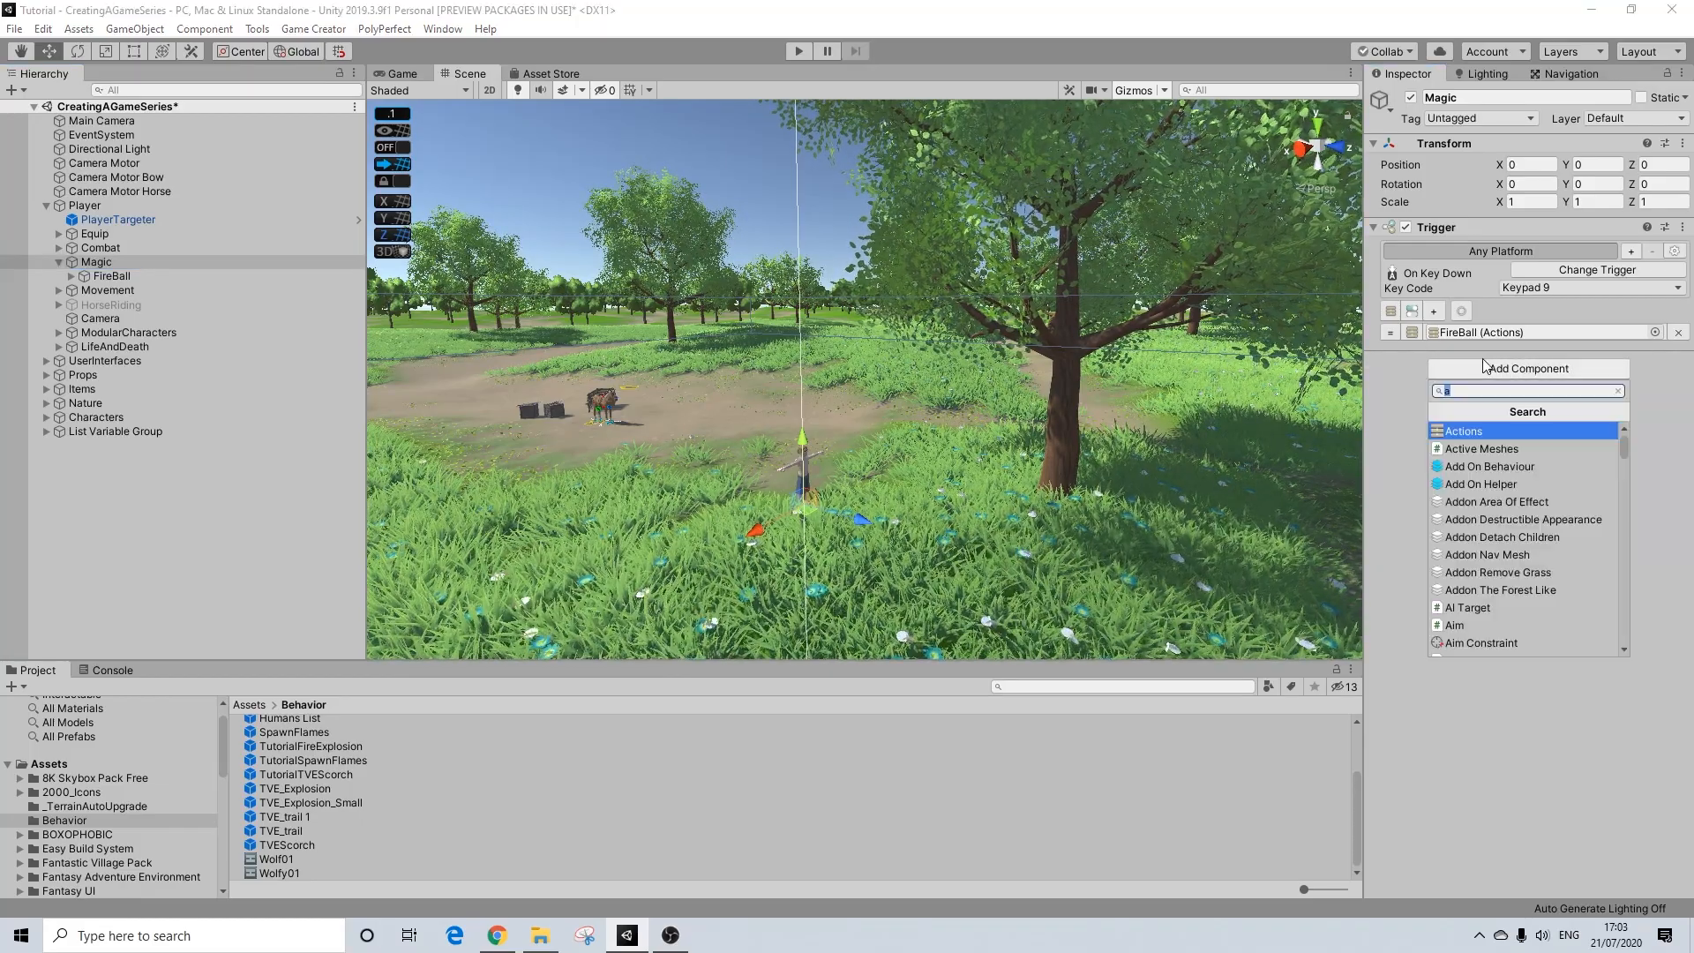
type("tr")
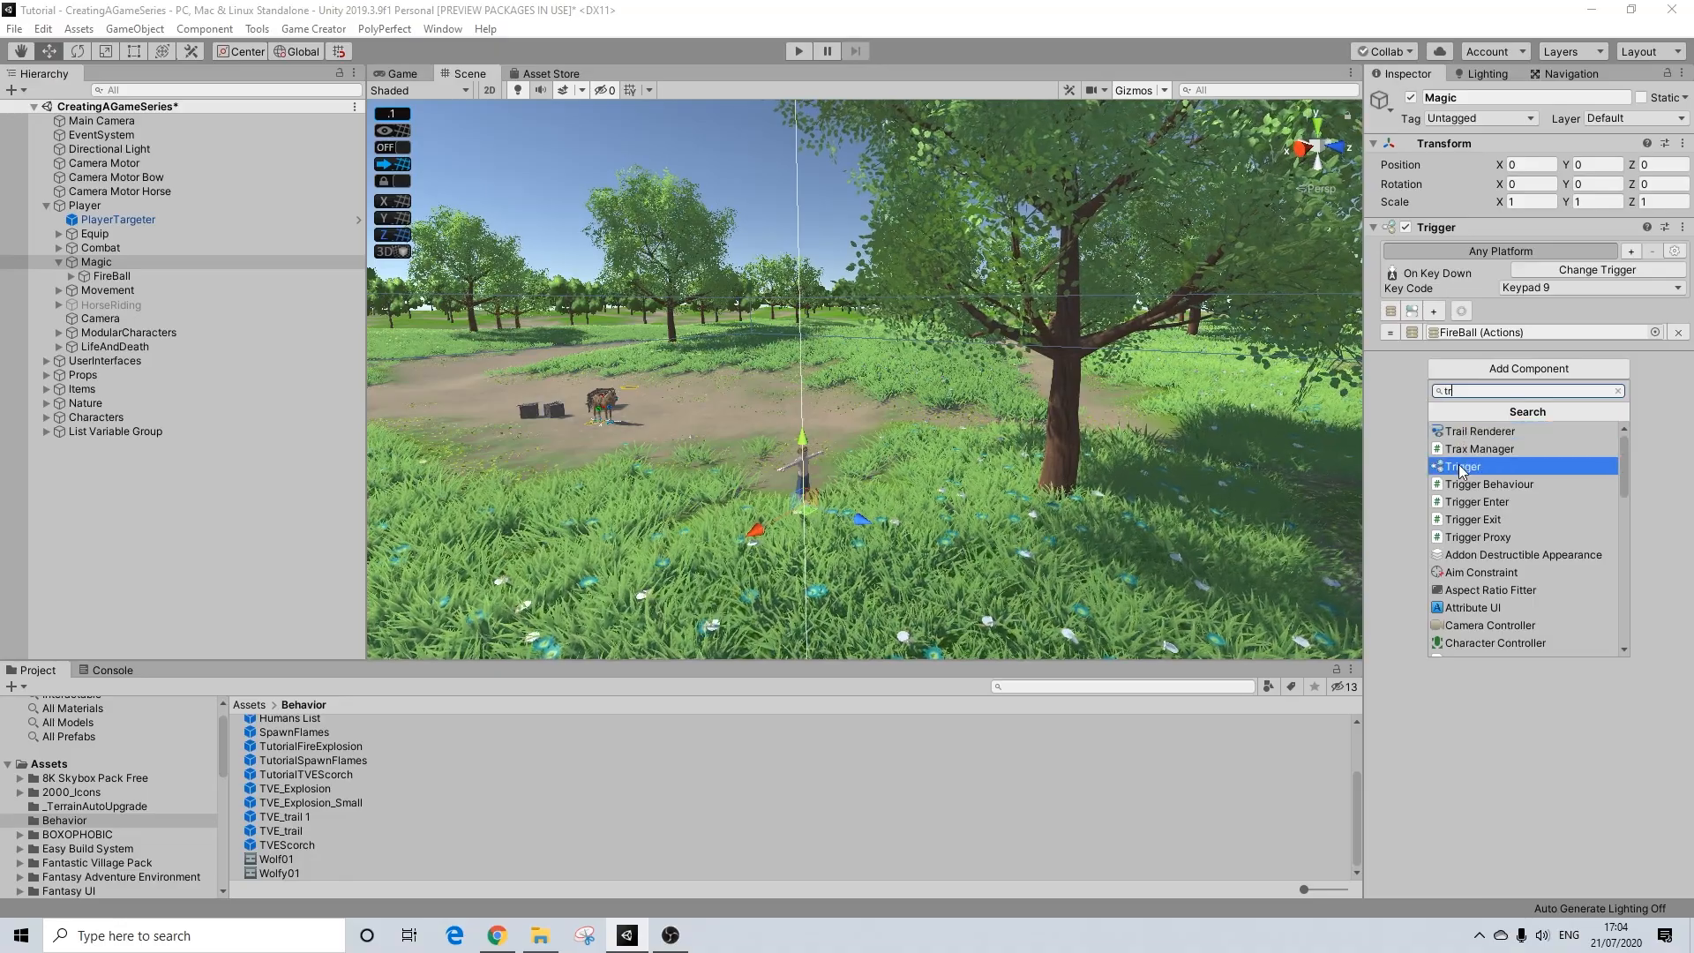
left_click(1459, 466)
left_click(1544, 402)
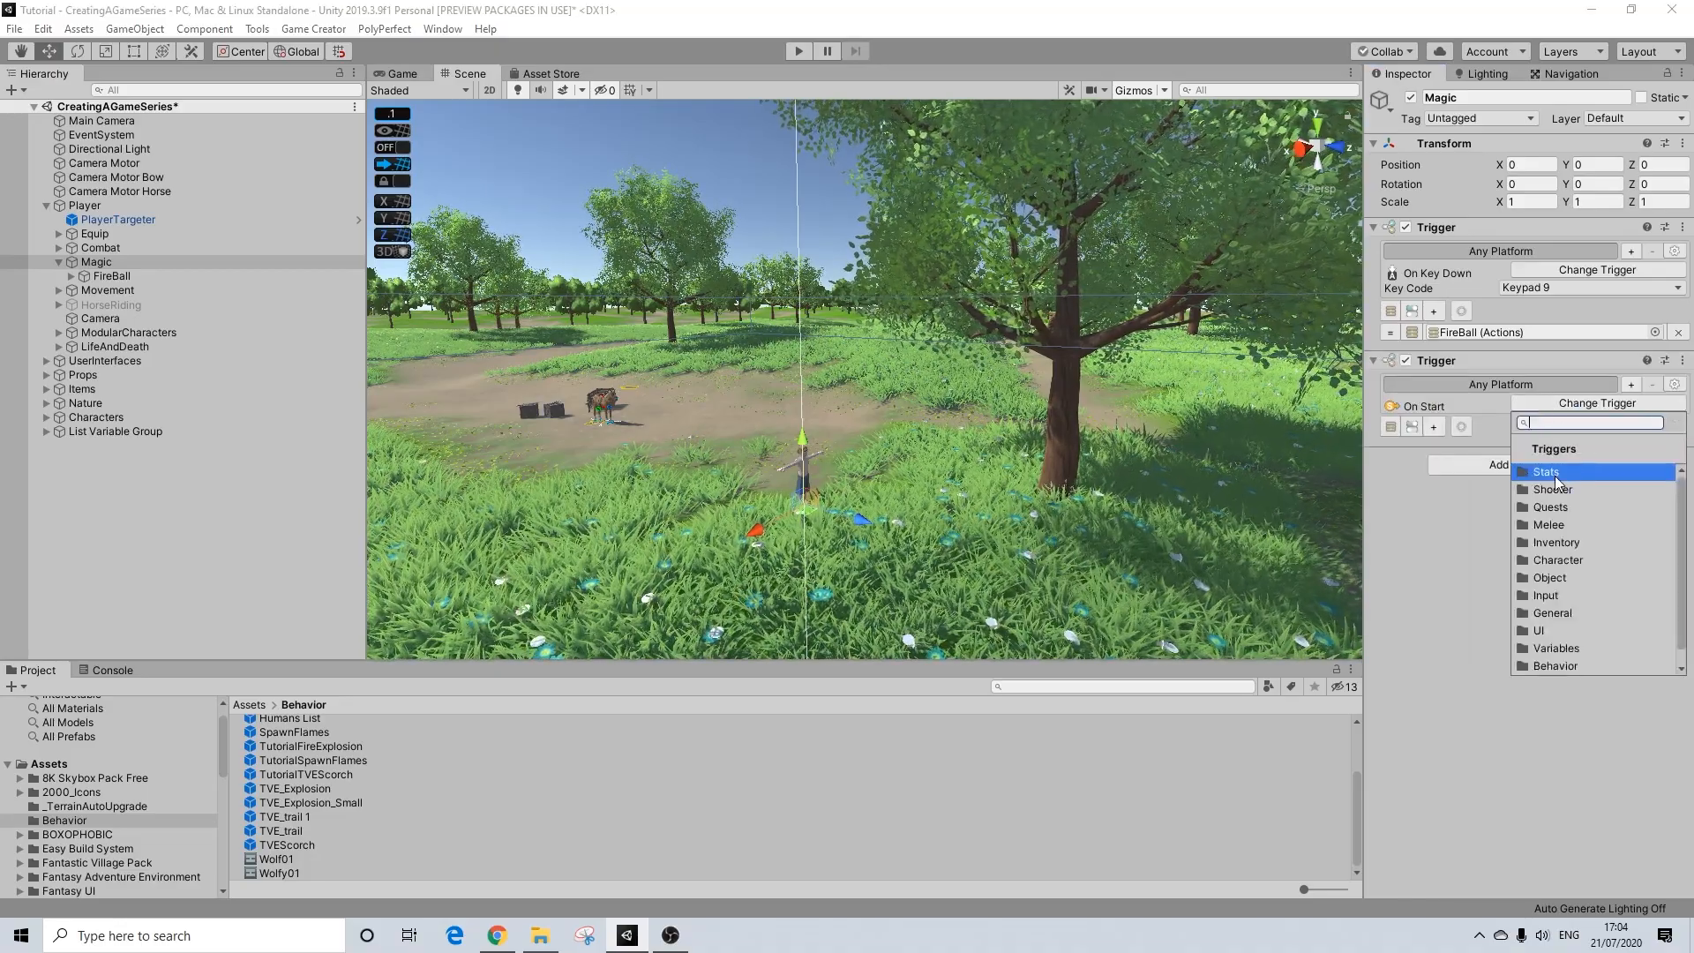
type("key")
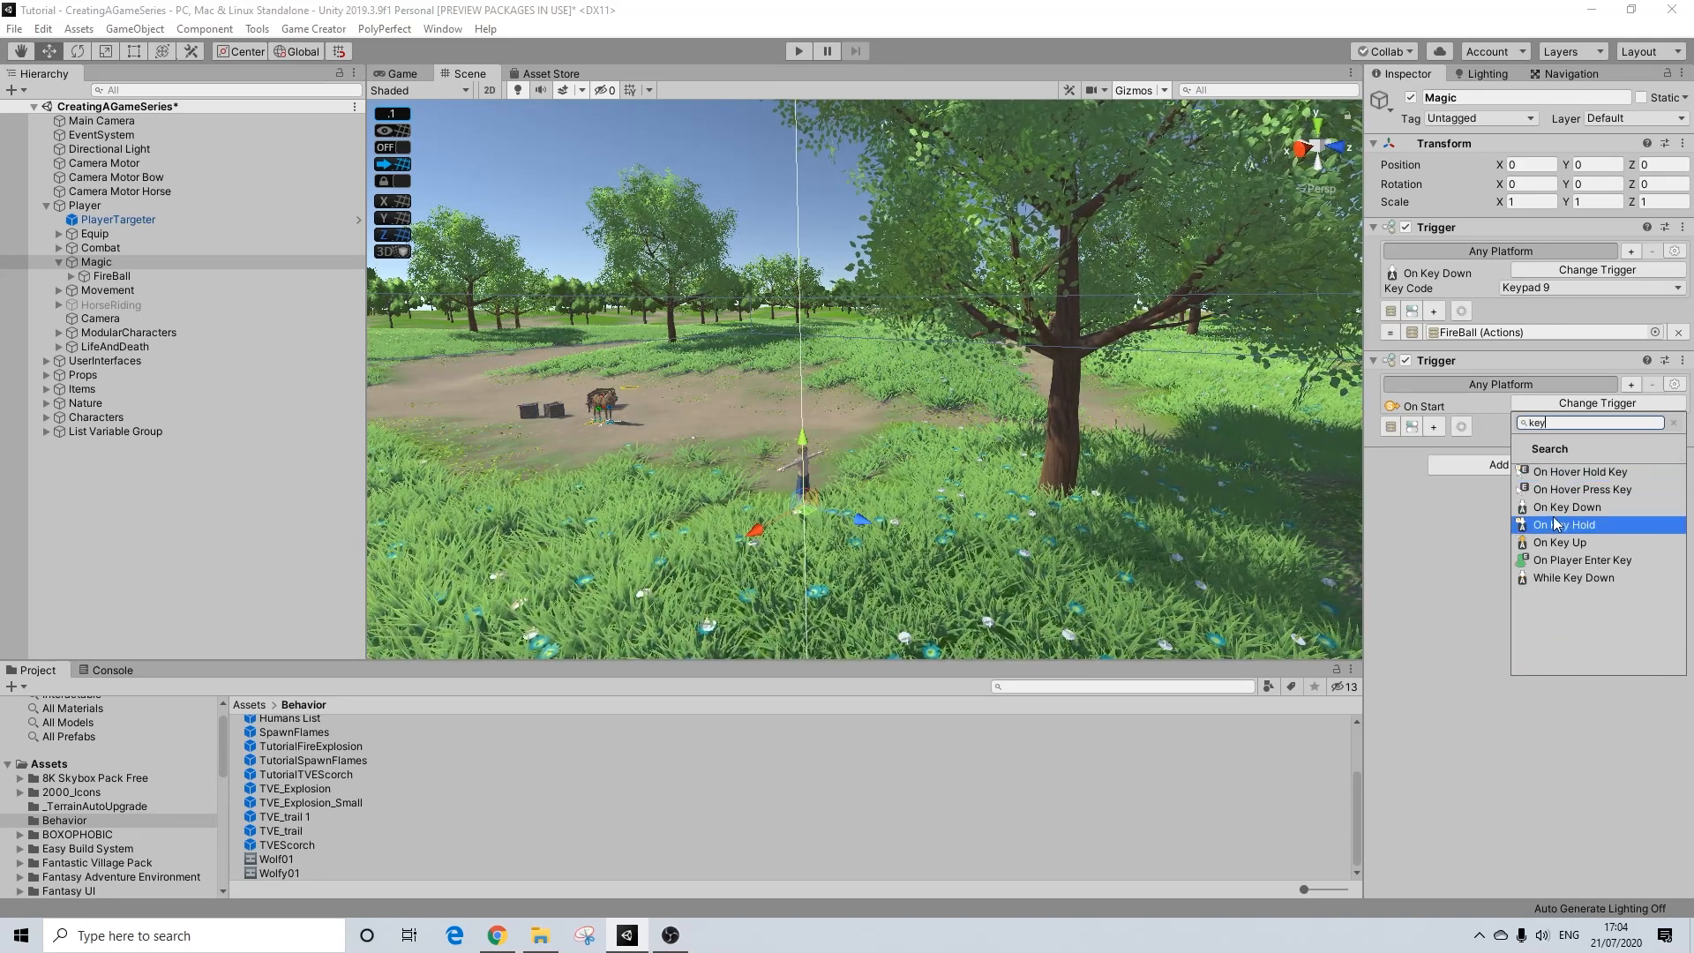
left_click(1563, 507)
left_click(1537, 424)
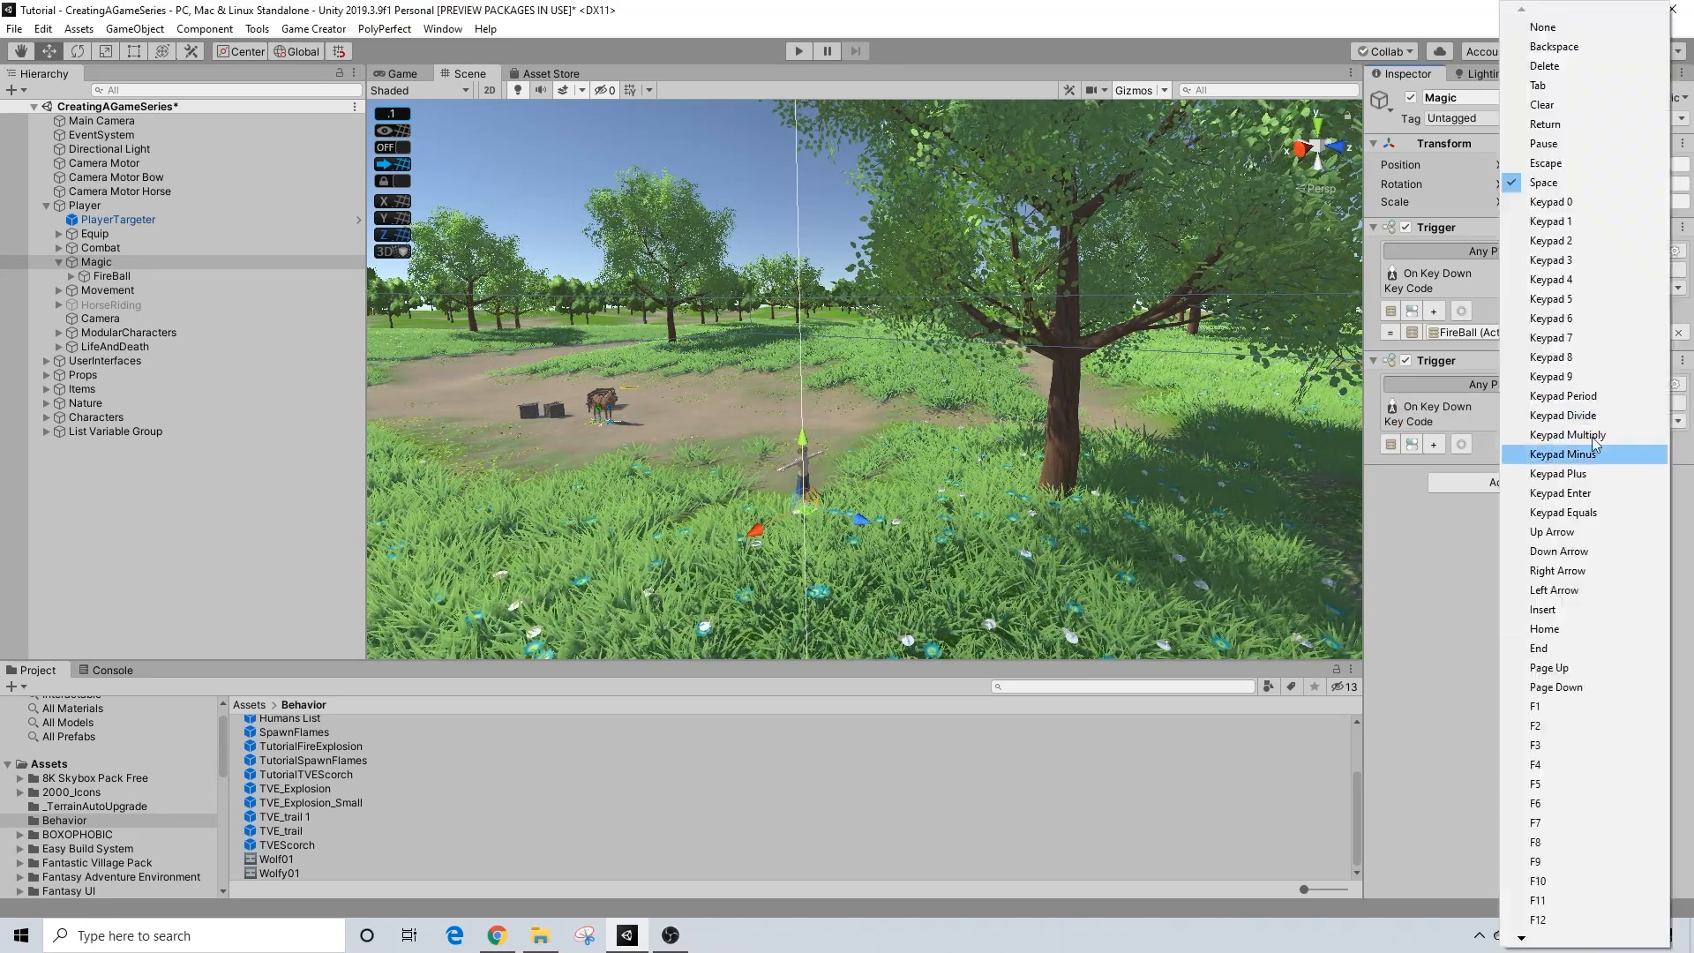
left_click(1573, 341)
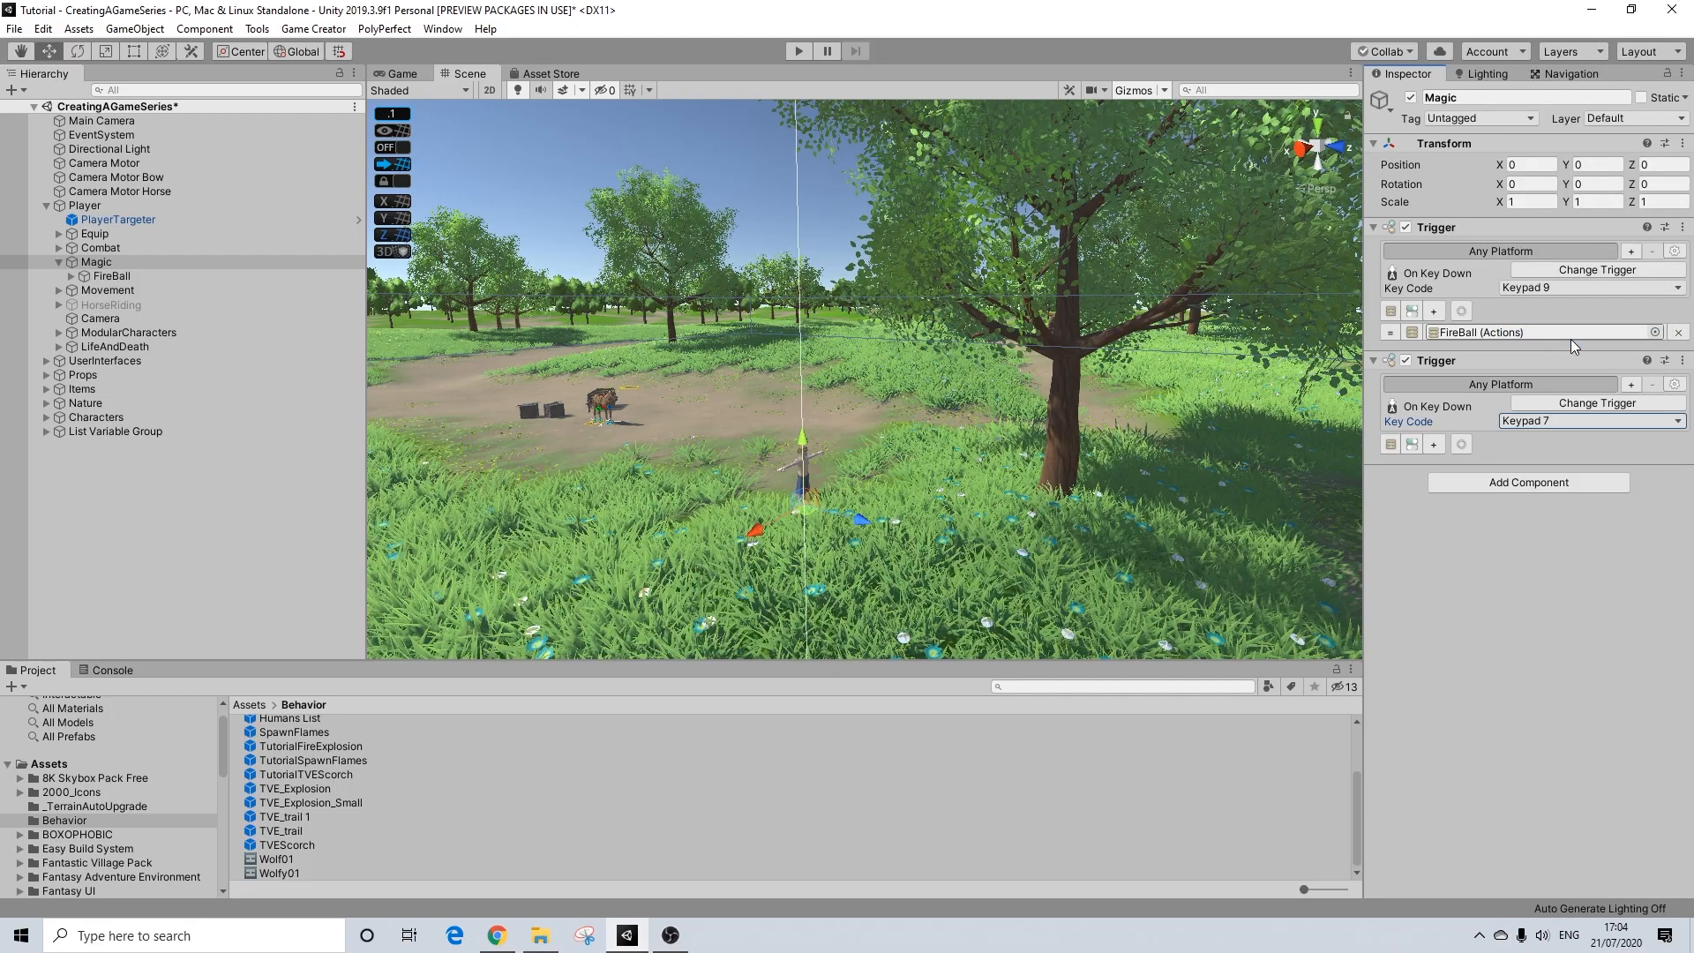
left_click(1434, 444)
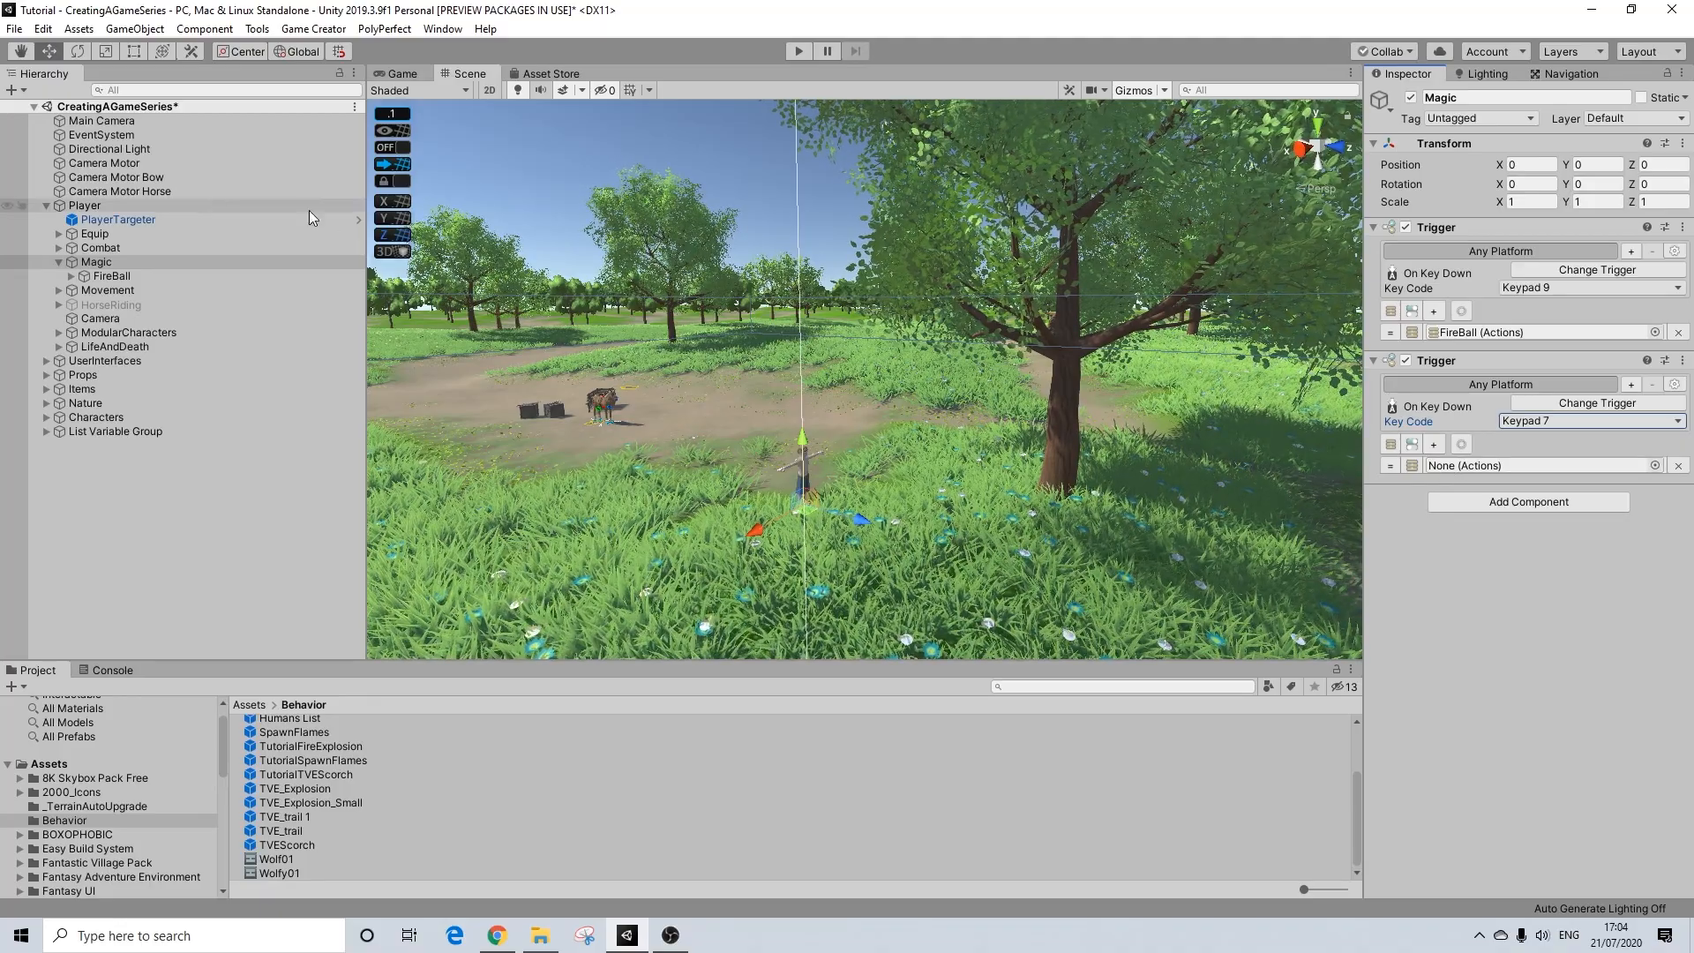
Step: Duplicate the FireBall object under Magic as FireBurst and assign it to the Keypad 7 trigger's Actions slot
left_click(104, 277)
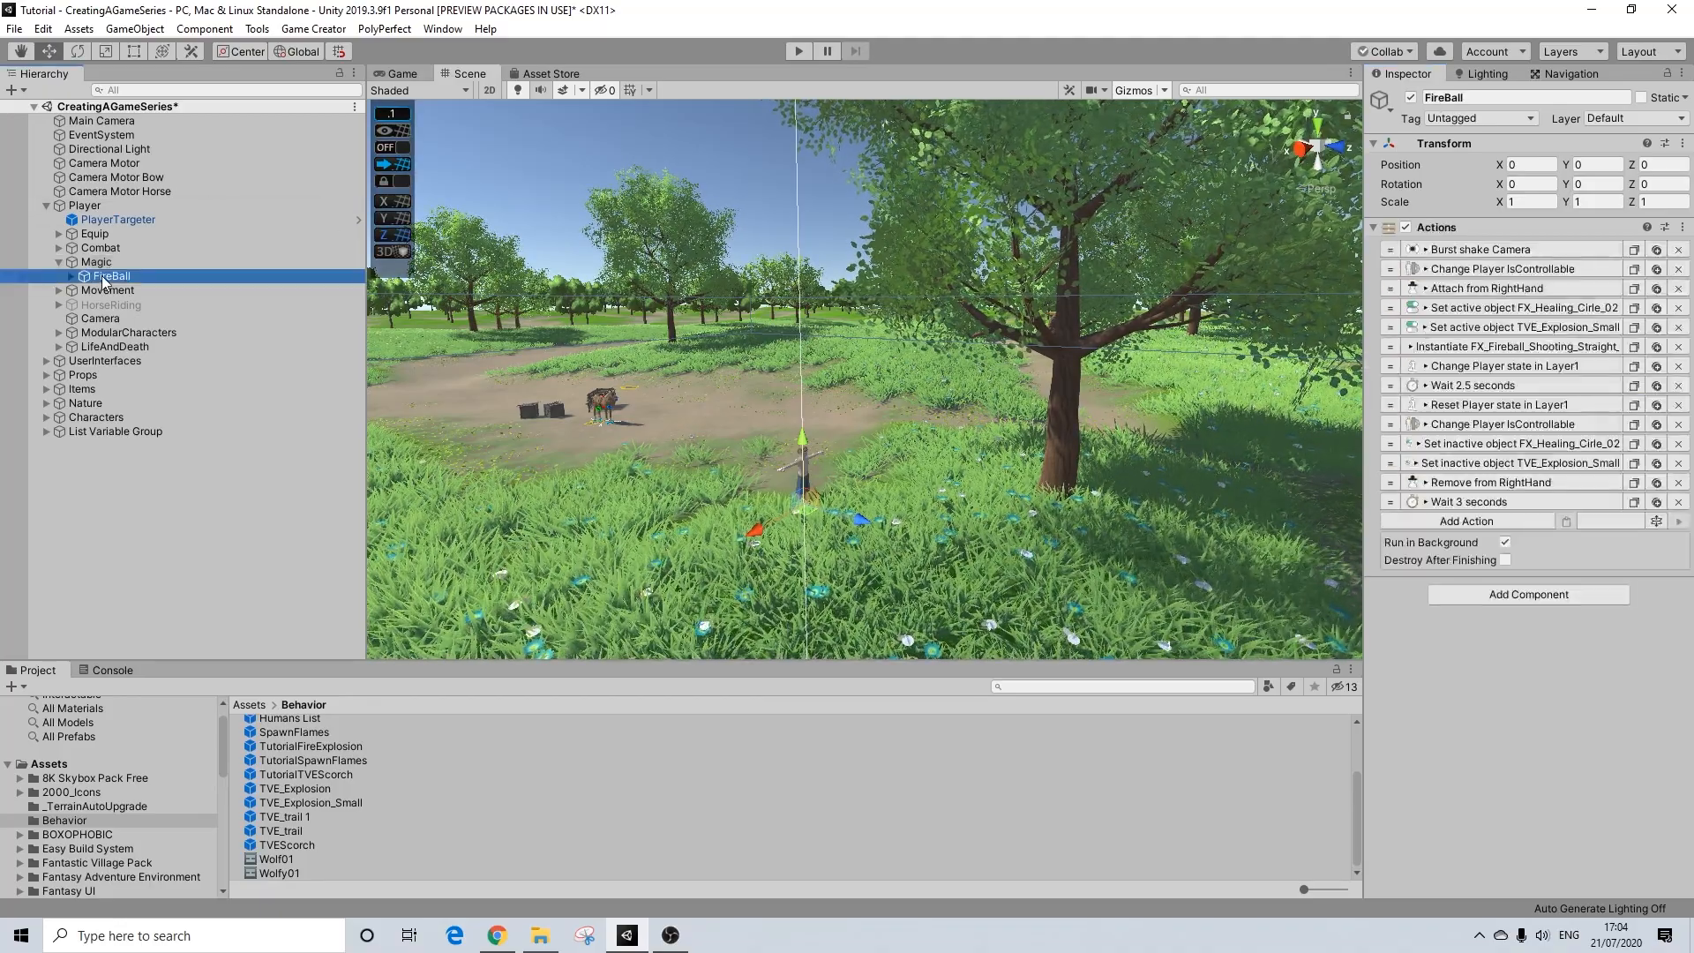
left_click(102, 265)
left_click(105, 279)
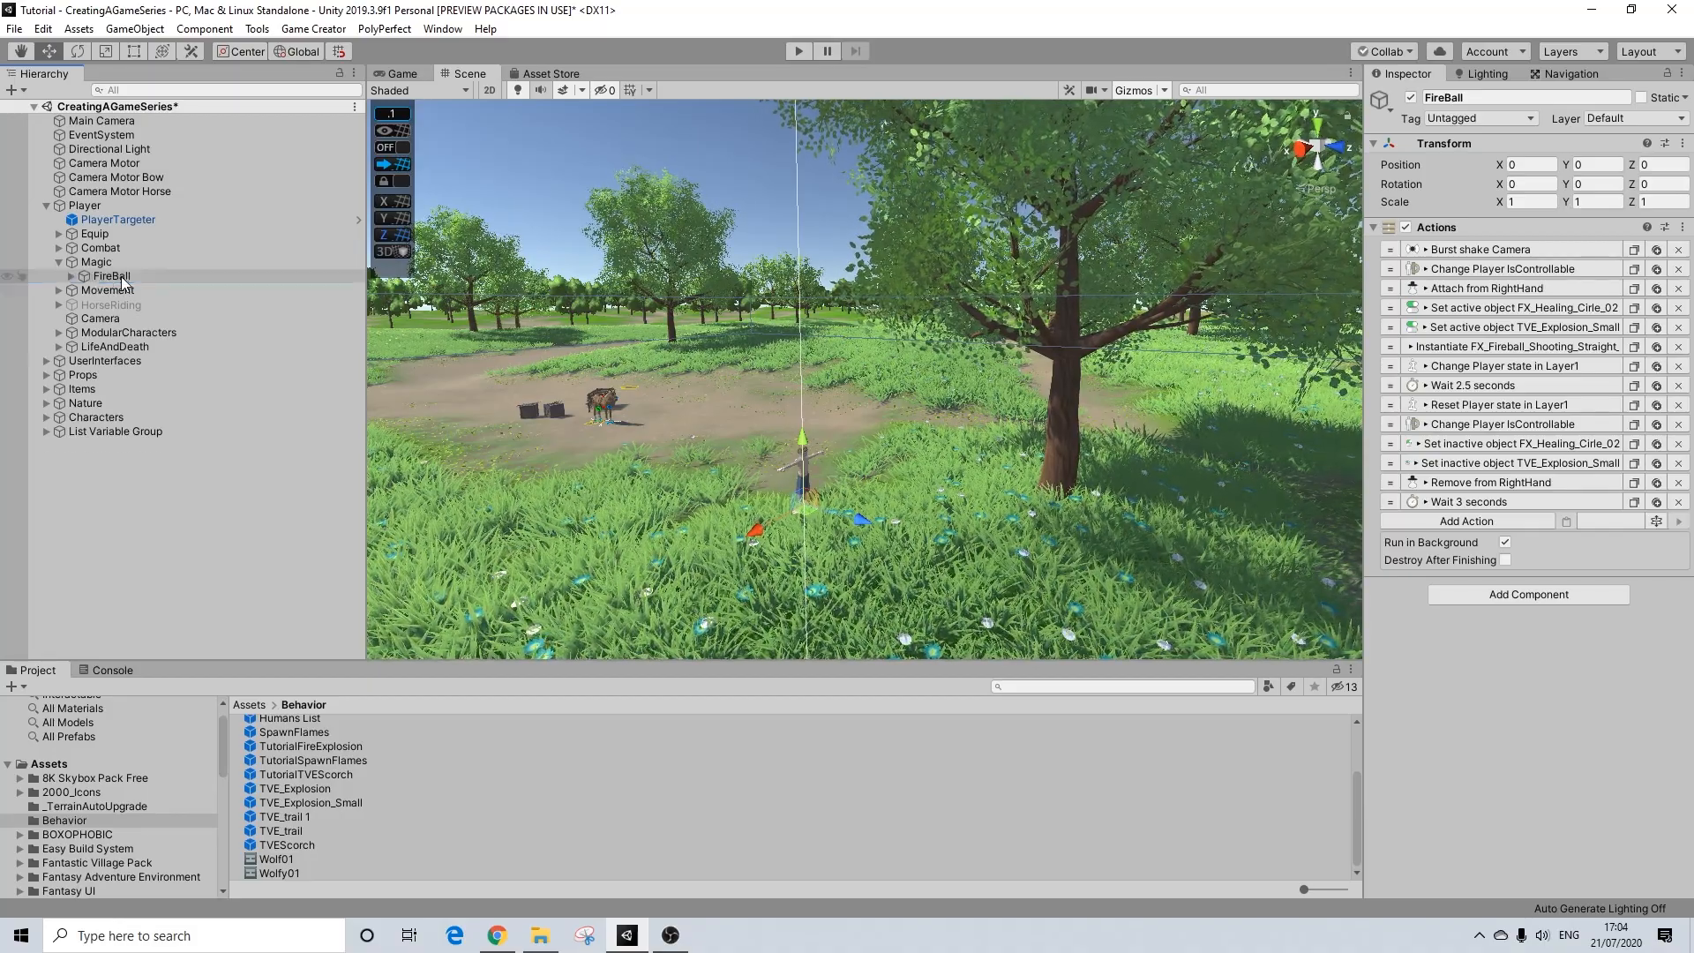
key("ctrl+d")
left_click_drag(1447, 99, 1496, 101)
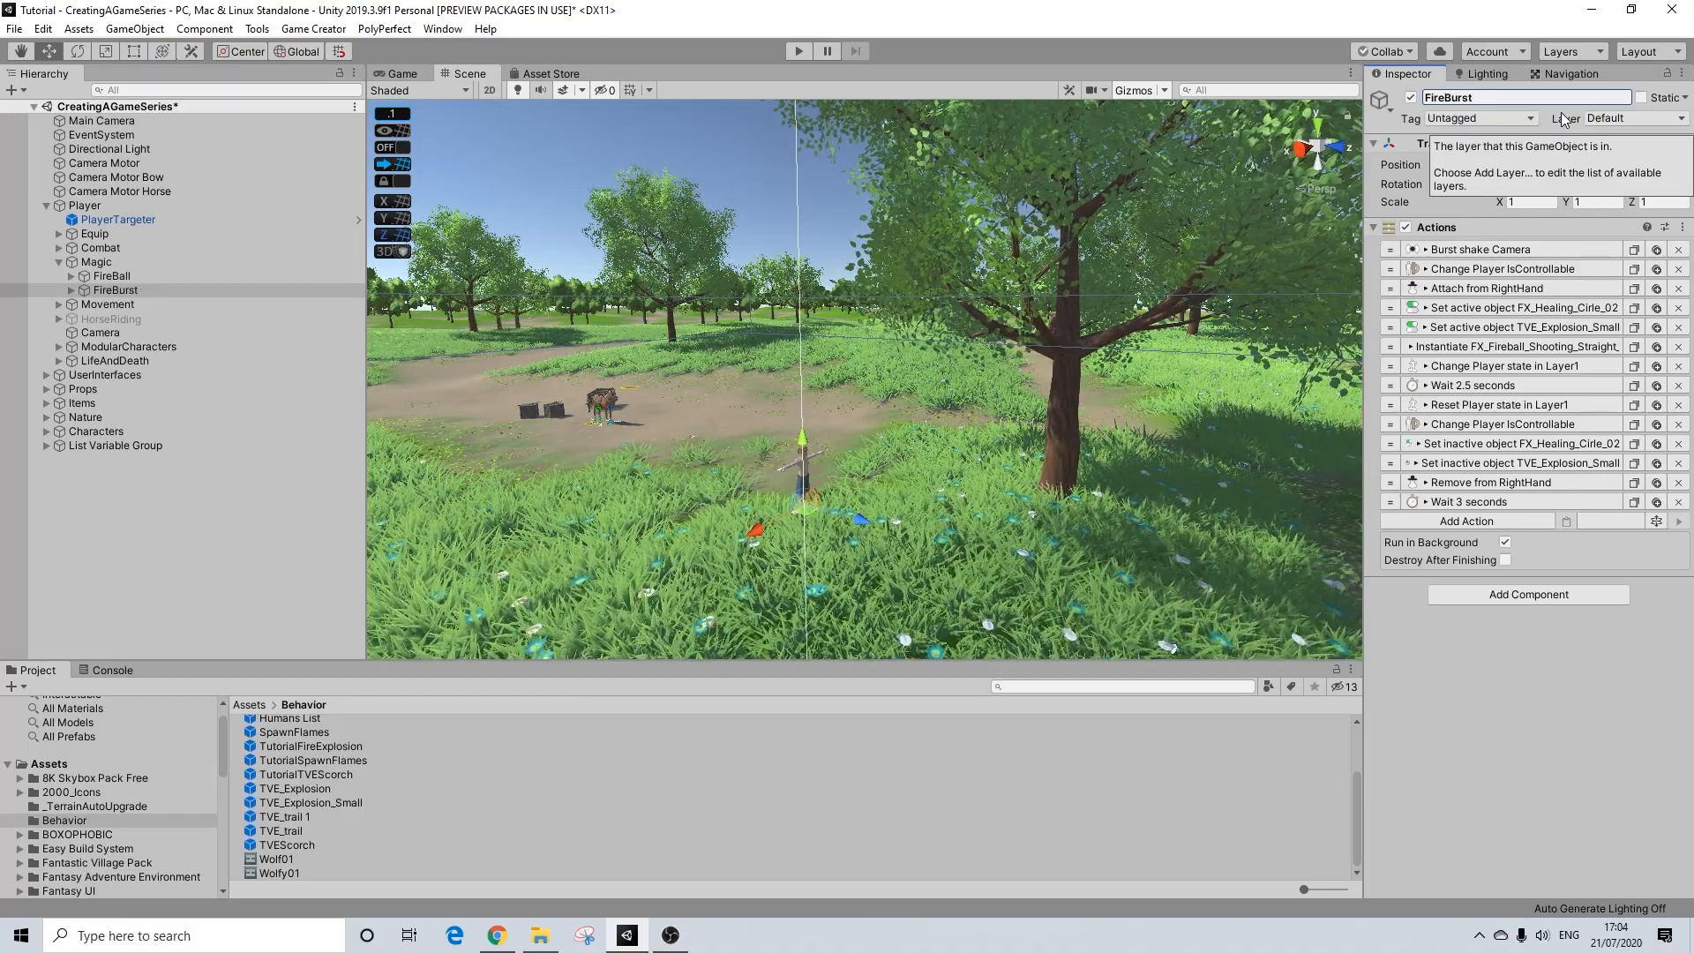
left_click(96, 261)
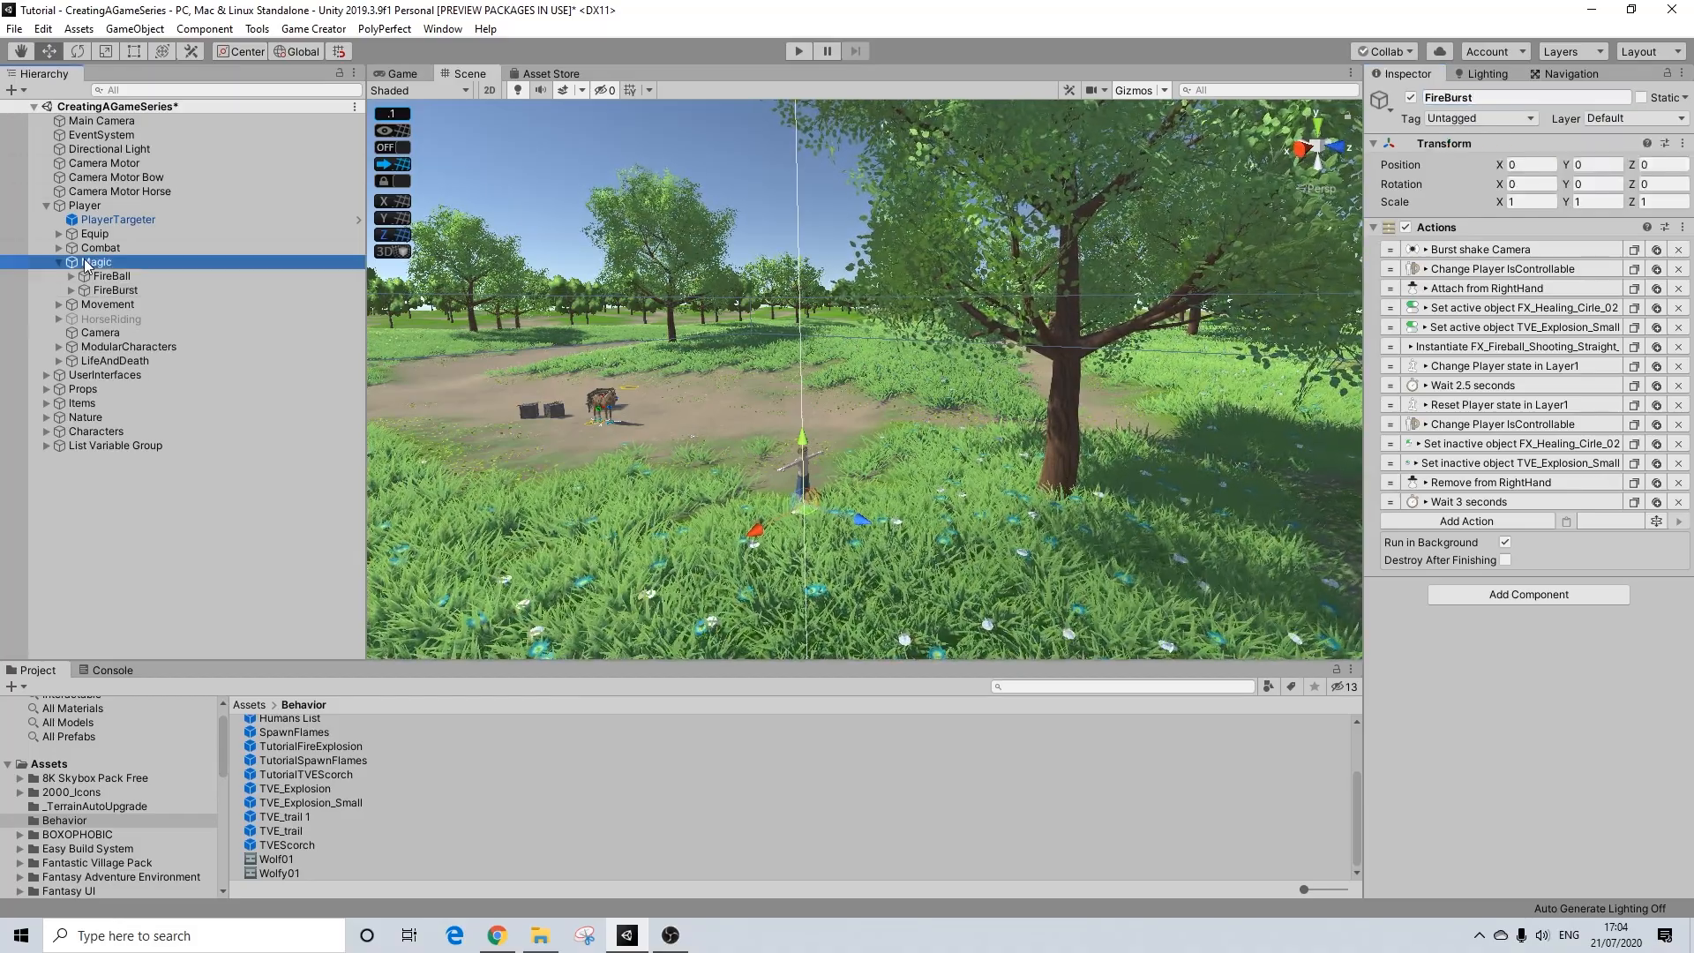
left_click_drag(115, 290, 1485, 461)
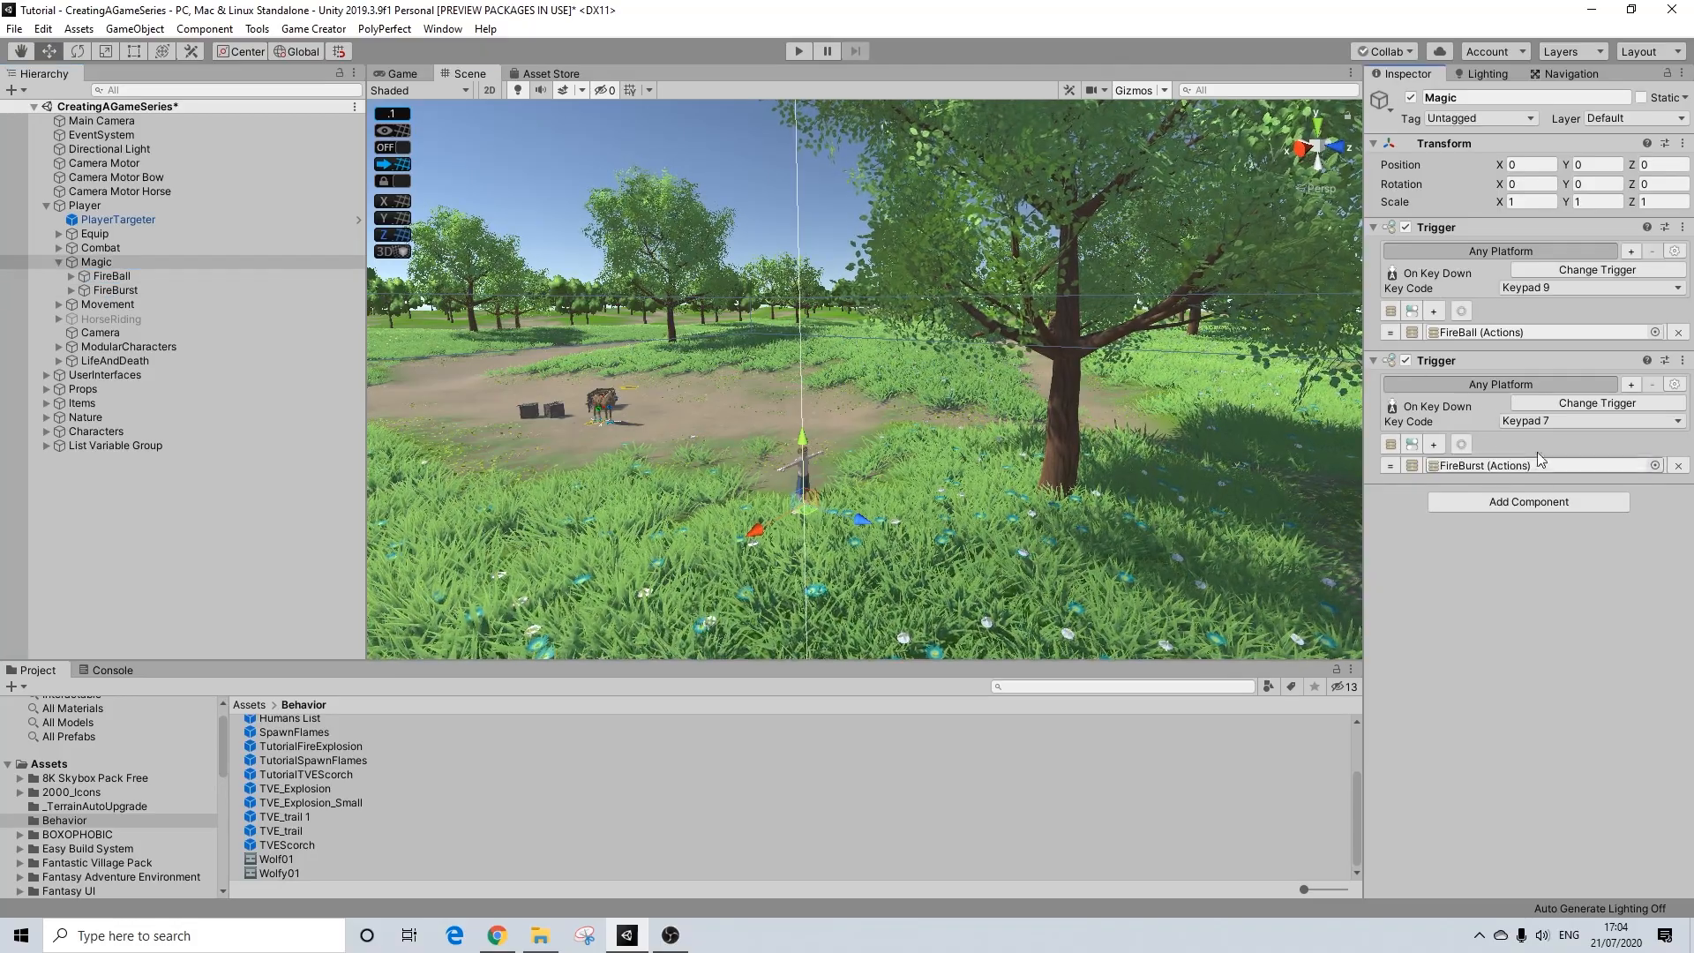
Step: Delete the TVE_Explosion_Small child from the FireBurst object
double_click(1483, 466)
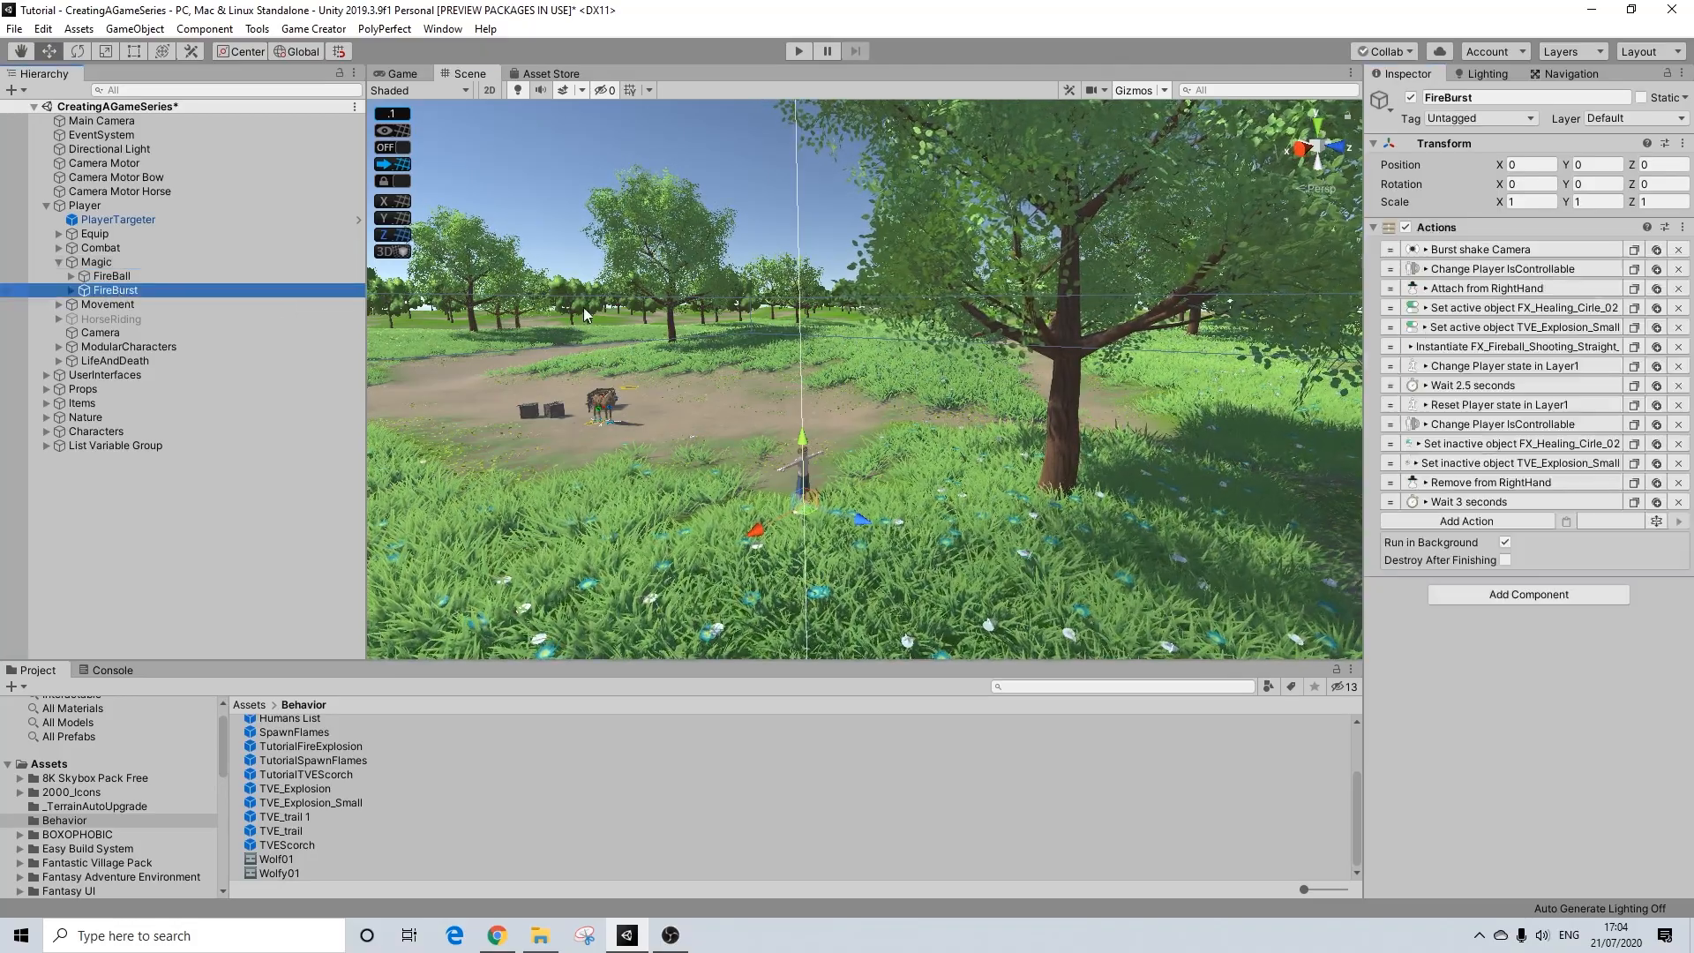
left_click(71, 291)
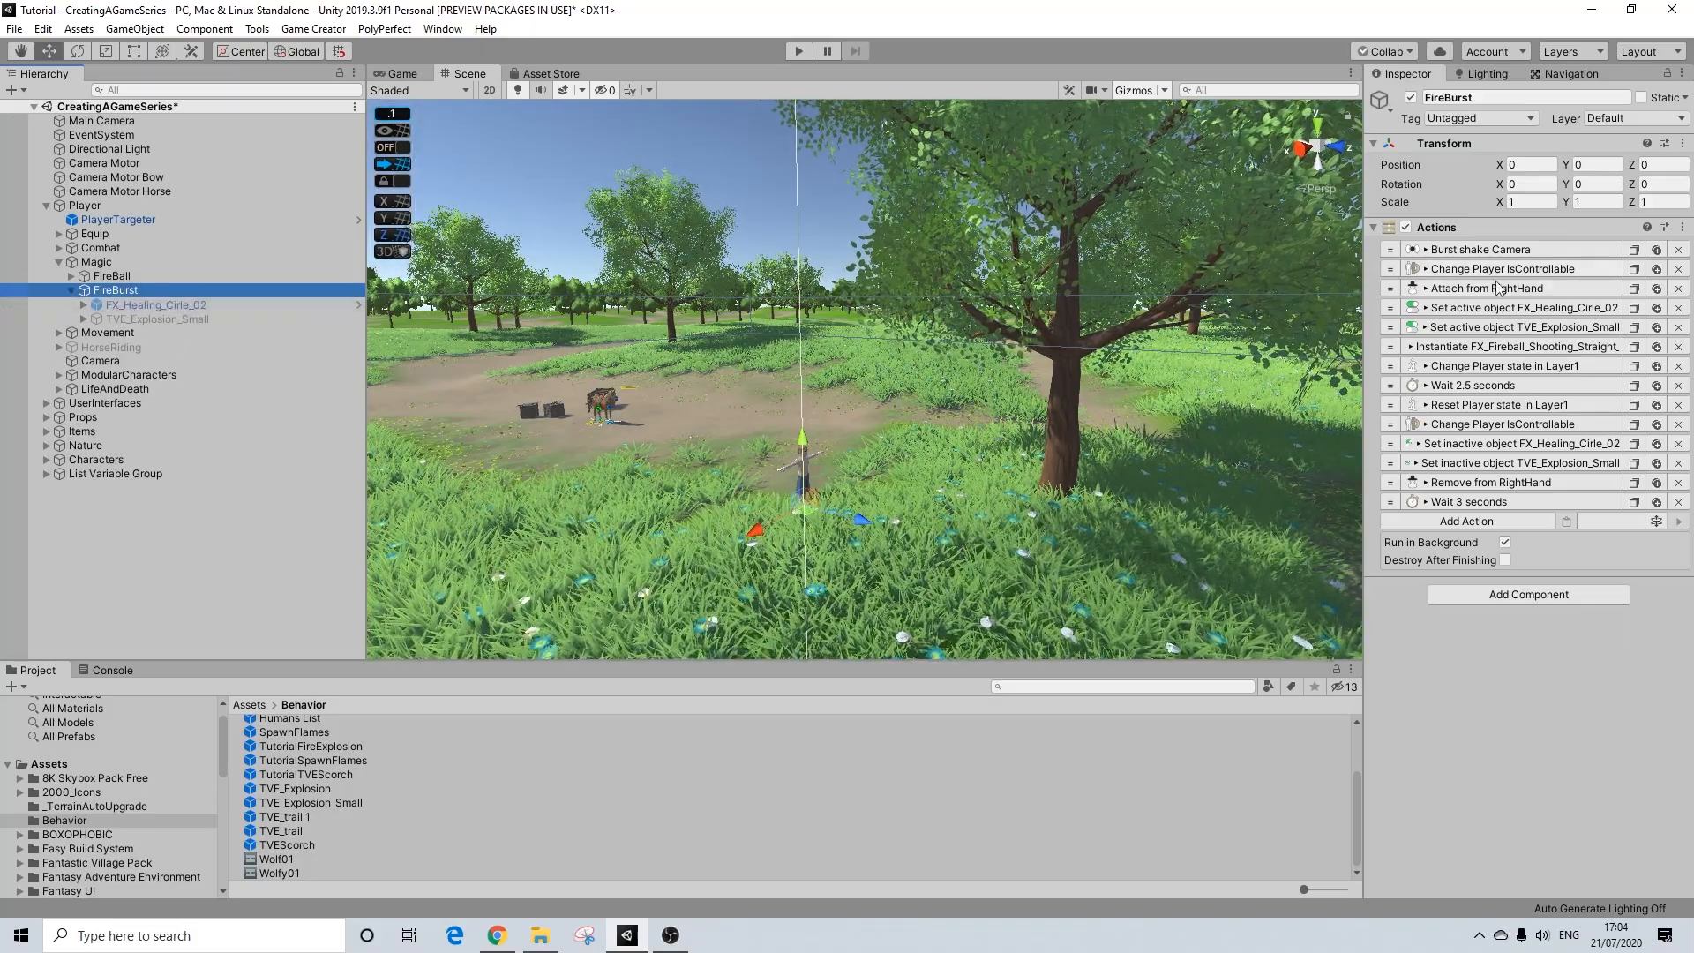
left_click(135, 318)
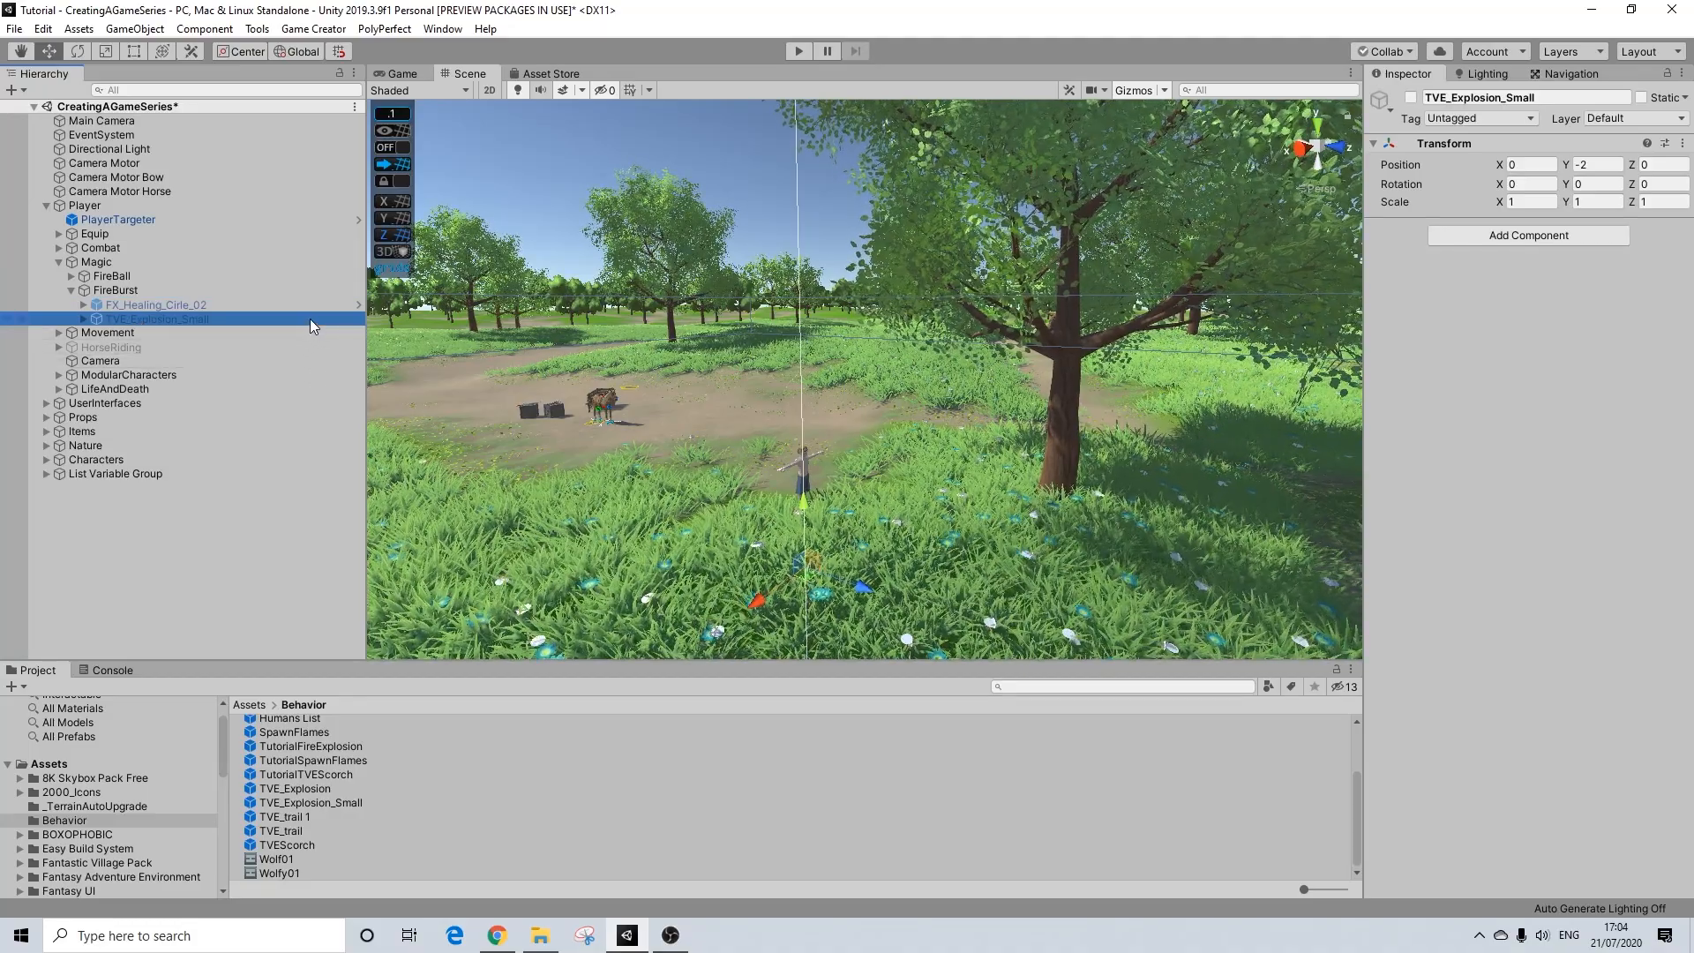
key("Delete")
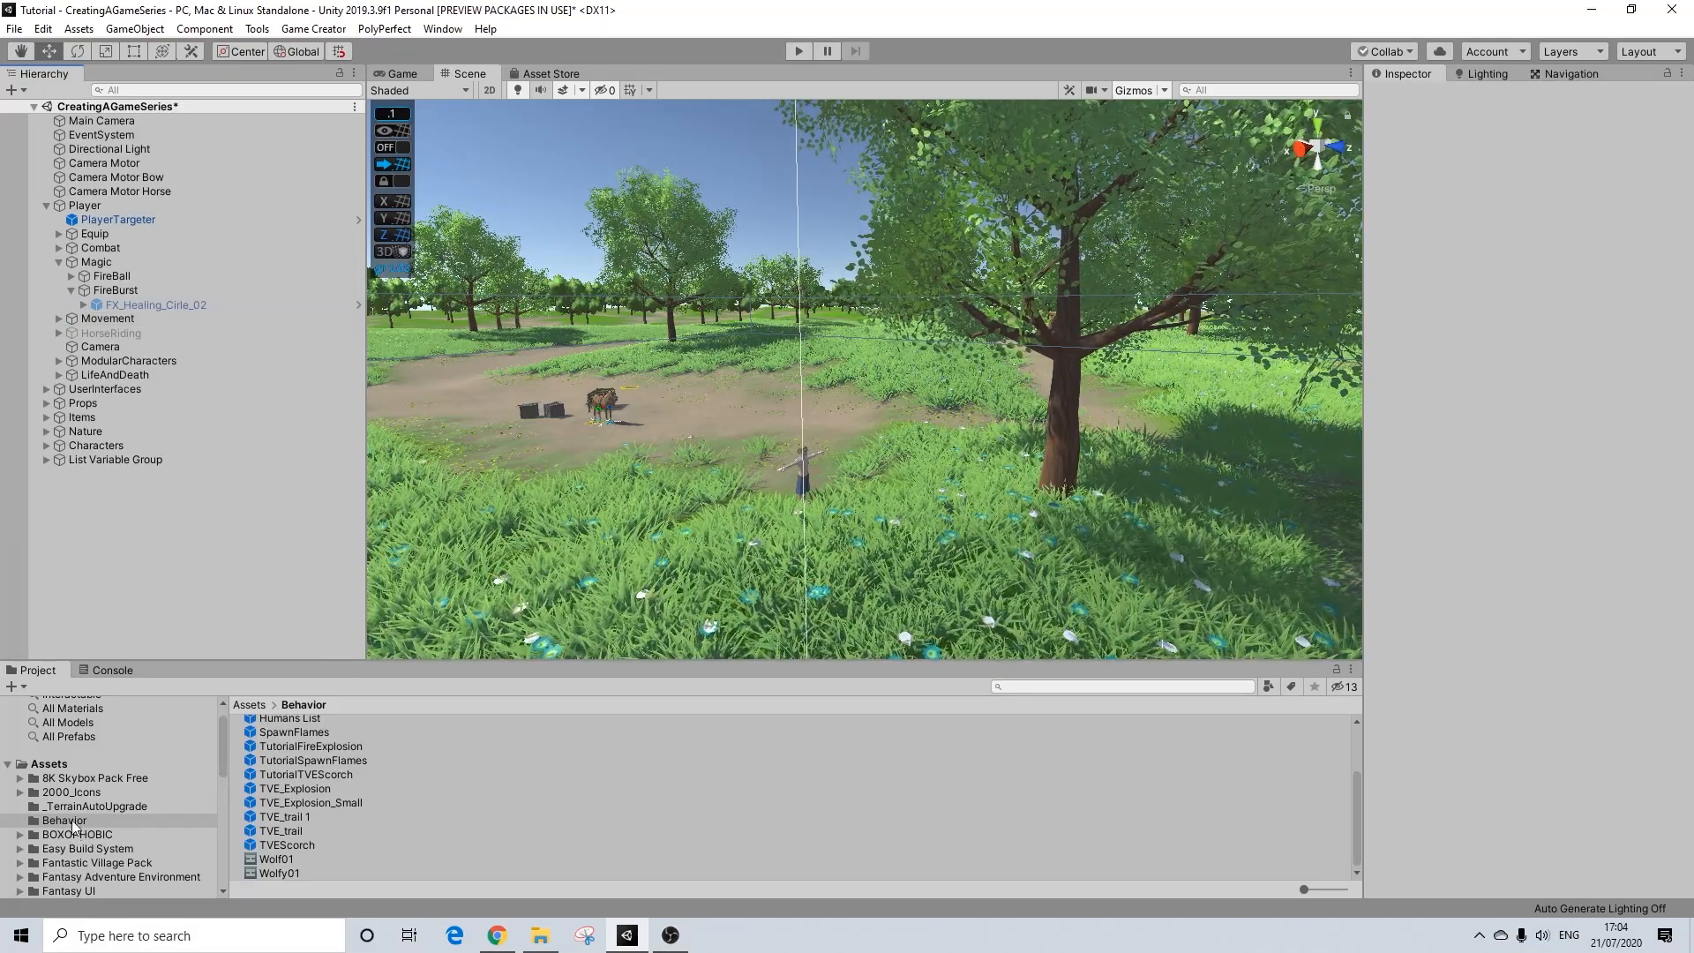
Step: Place the TVE_Explosion prefab from the Behavior folder under FireBurst and open its Y position for editing
scroll(323, 801, "up", 1)
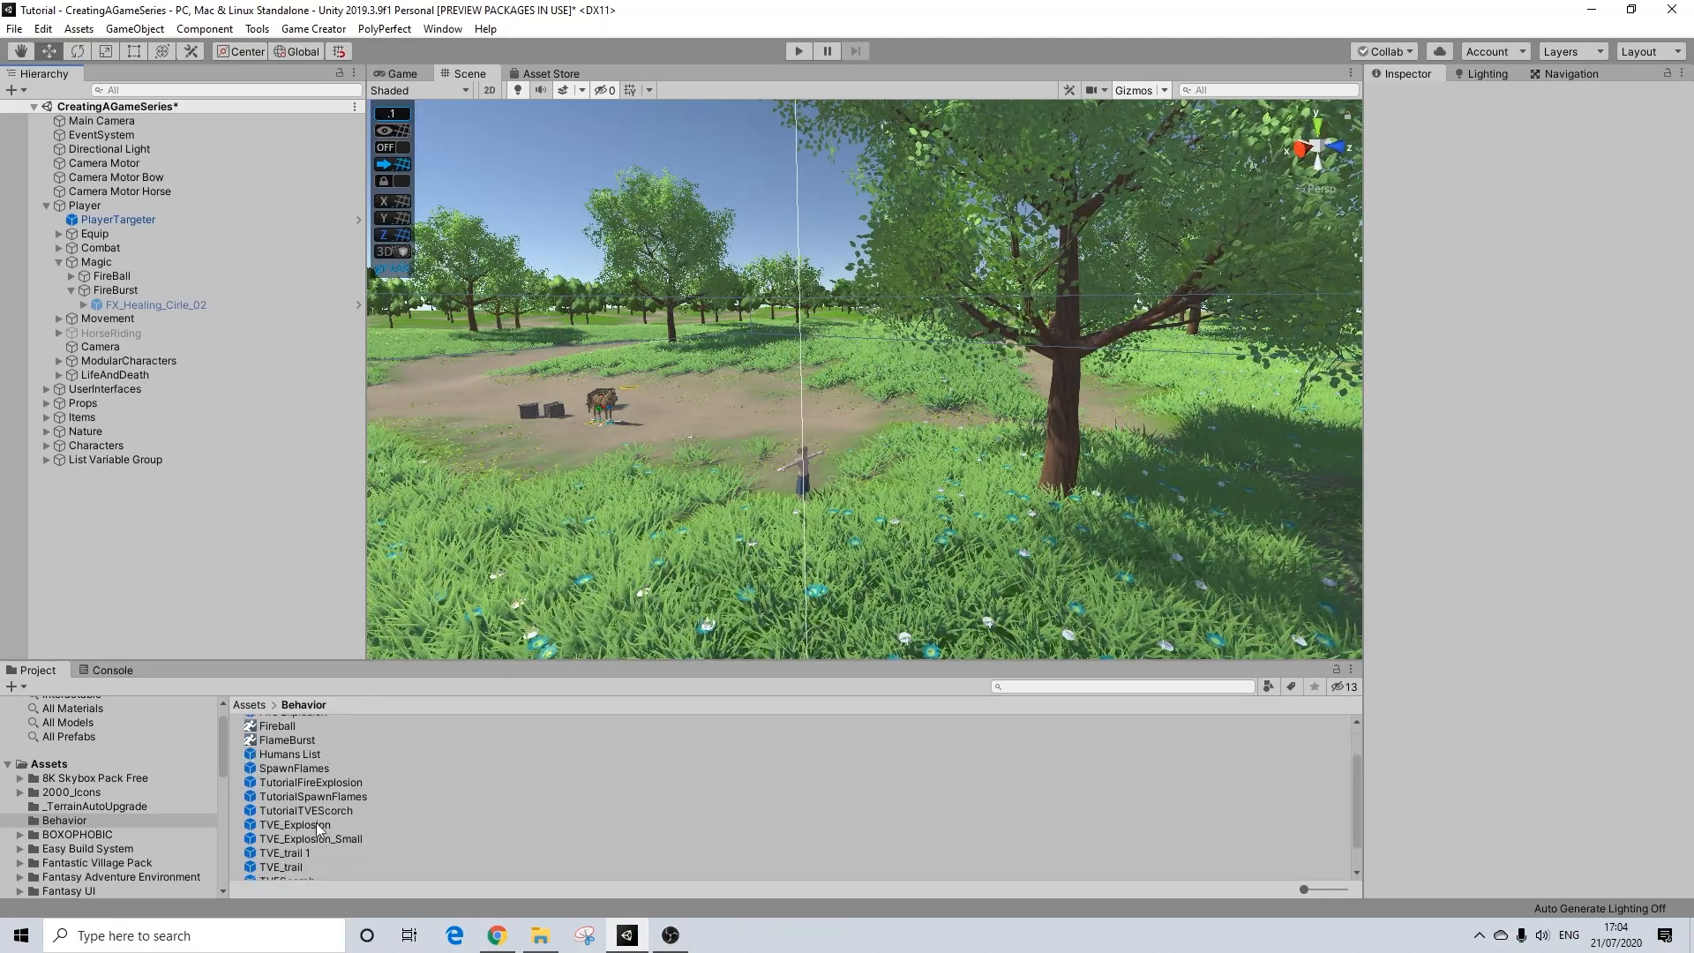
left_click_drag(315, 826, 122, 301)
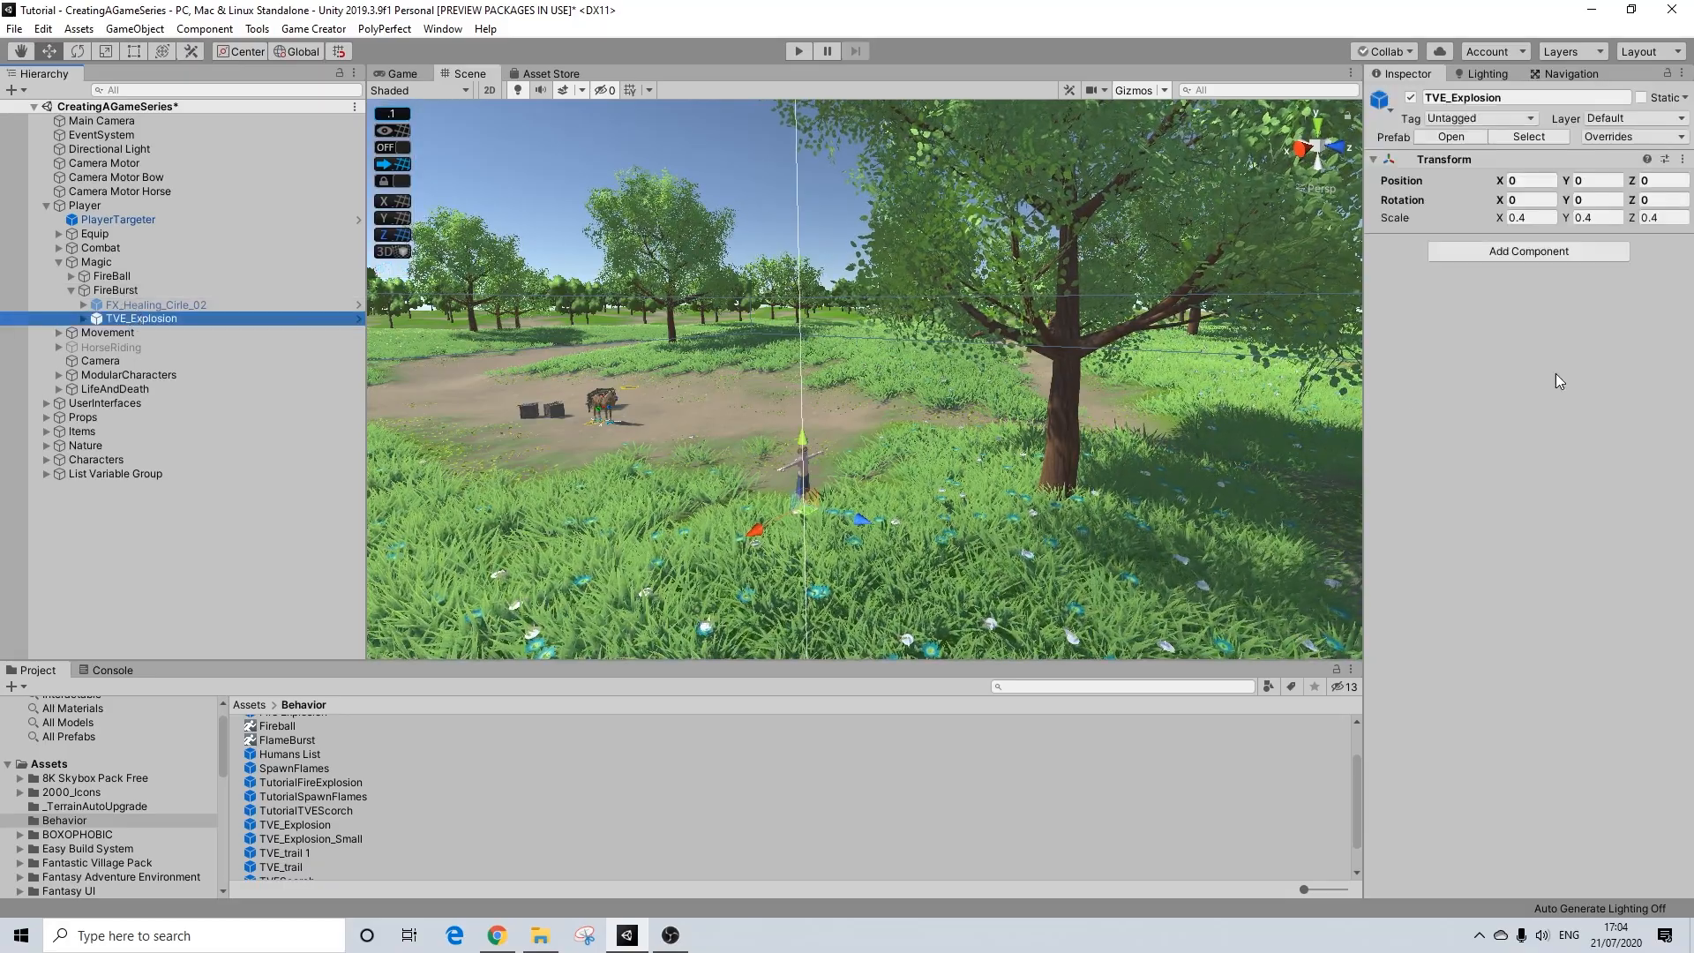
left_click(1595, 180)
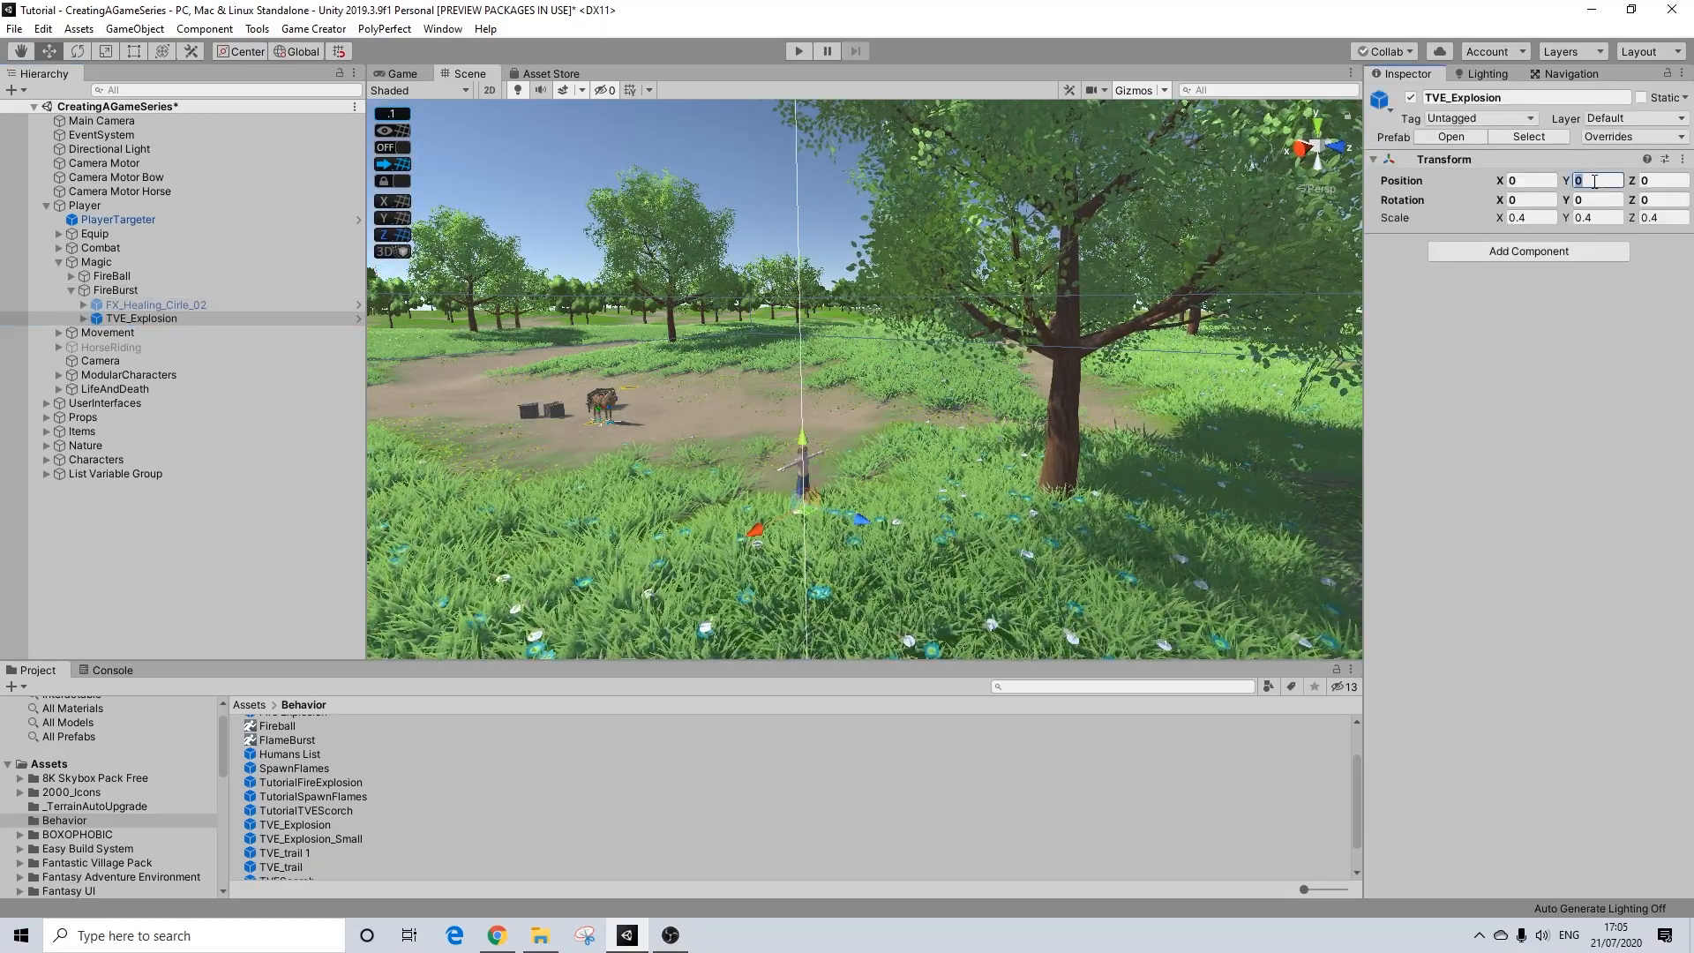
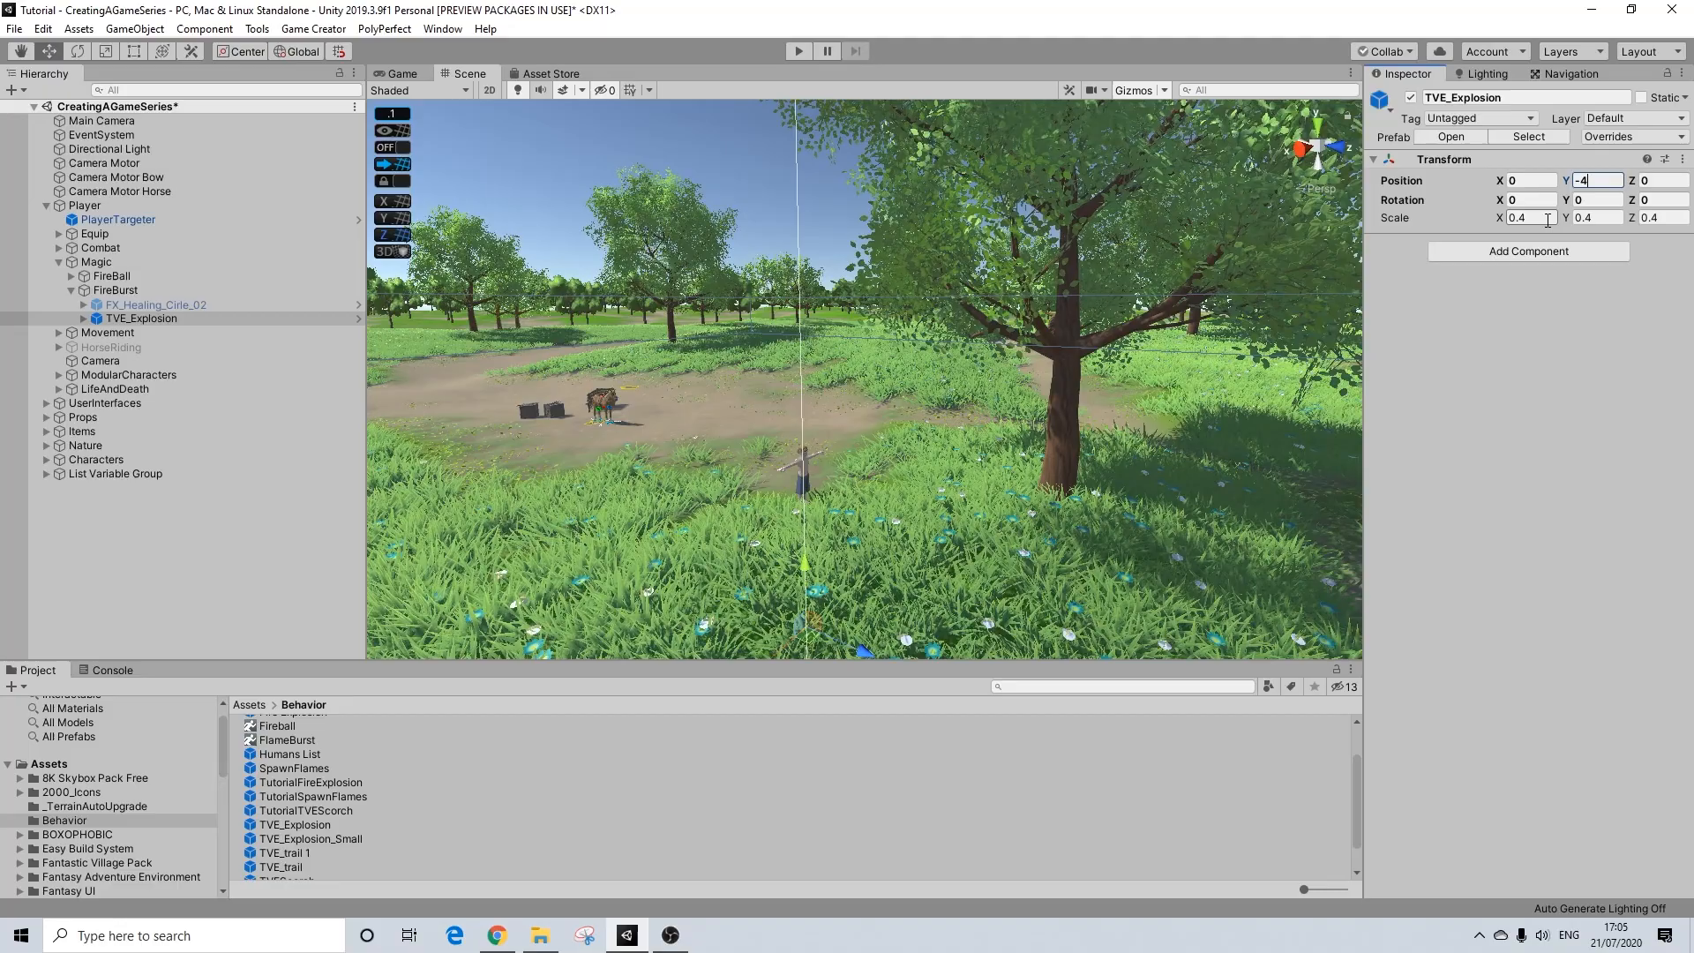
Step: Set the scale of the TVE_Explosion object under FireBurst to 1 on all three axes
type("1")
key("Tab")
type("1")
key("Tab")
type("1")
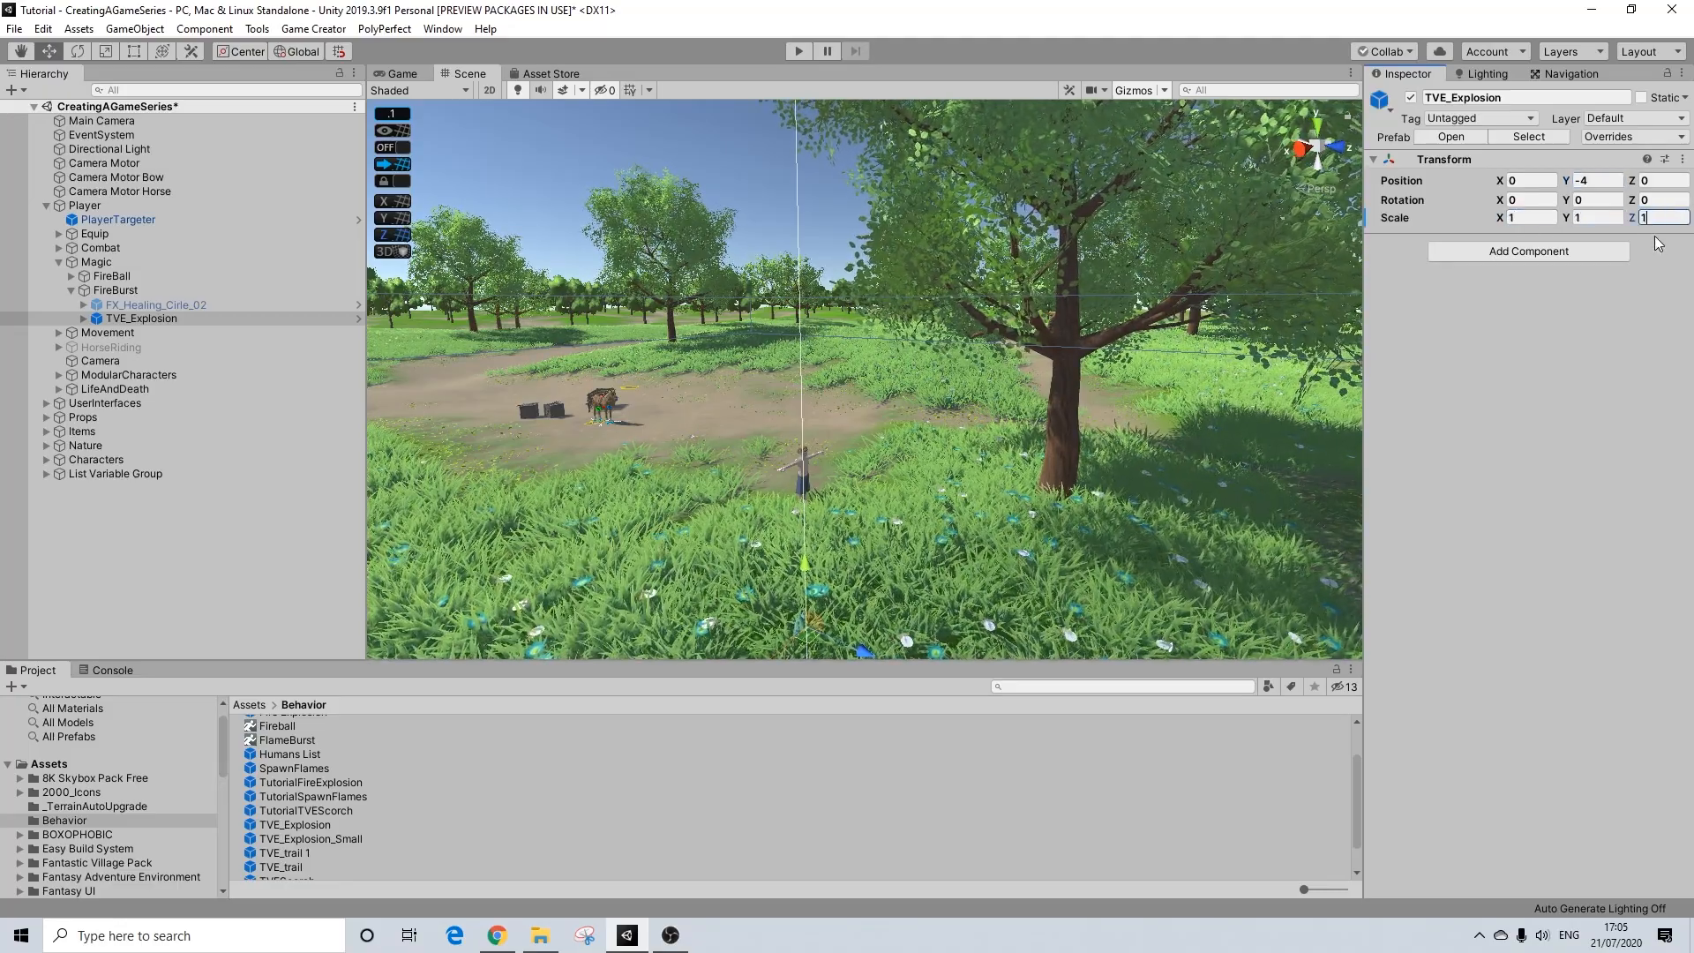
Step: Assign all four Trail (Motion Interaction Generic) children of TVE_Explosion to the TVE Motion layer
left_click(83, 319)
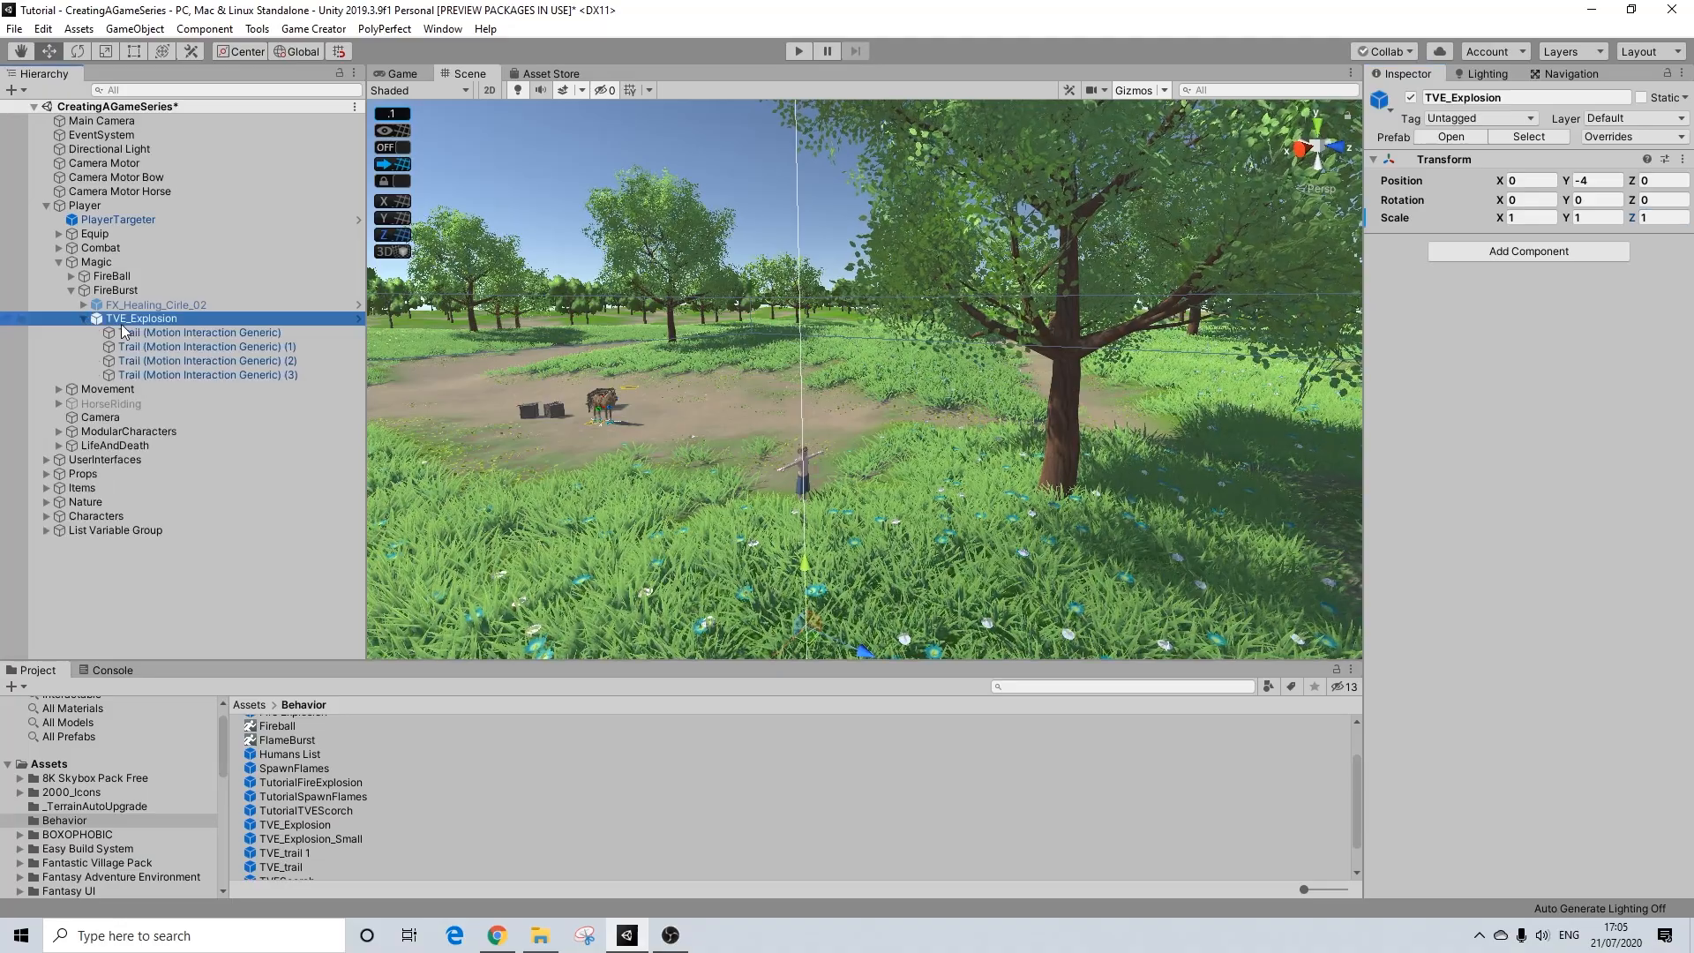
left_click(123, 331)
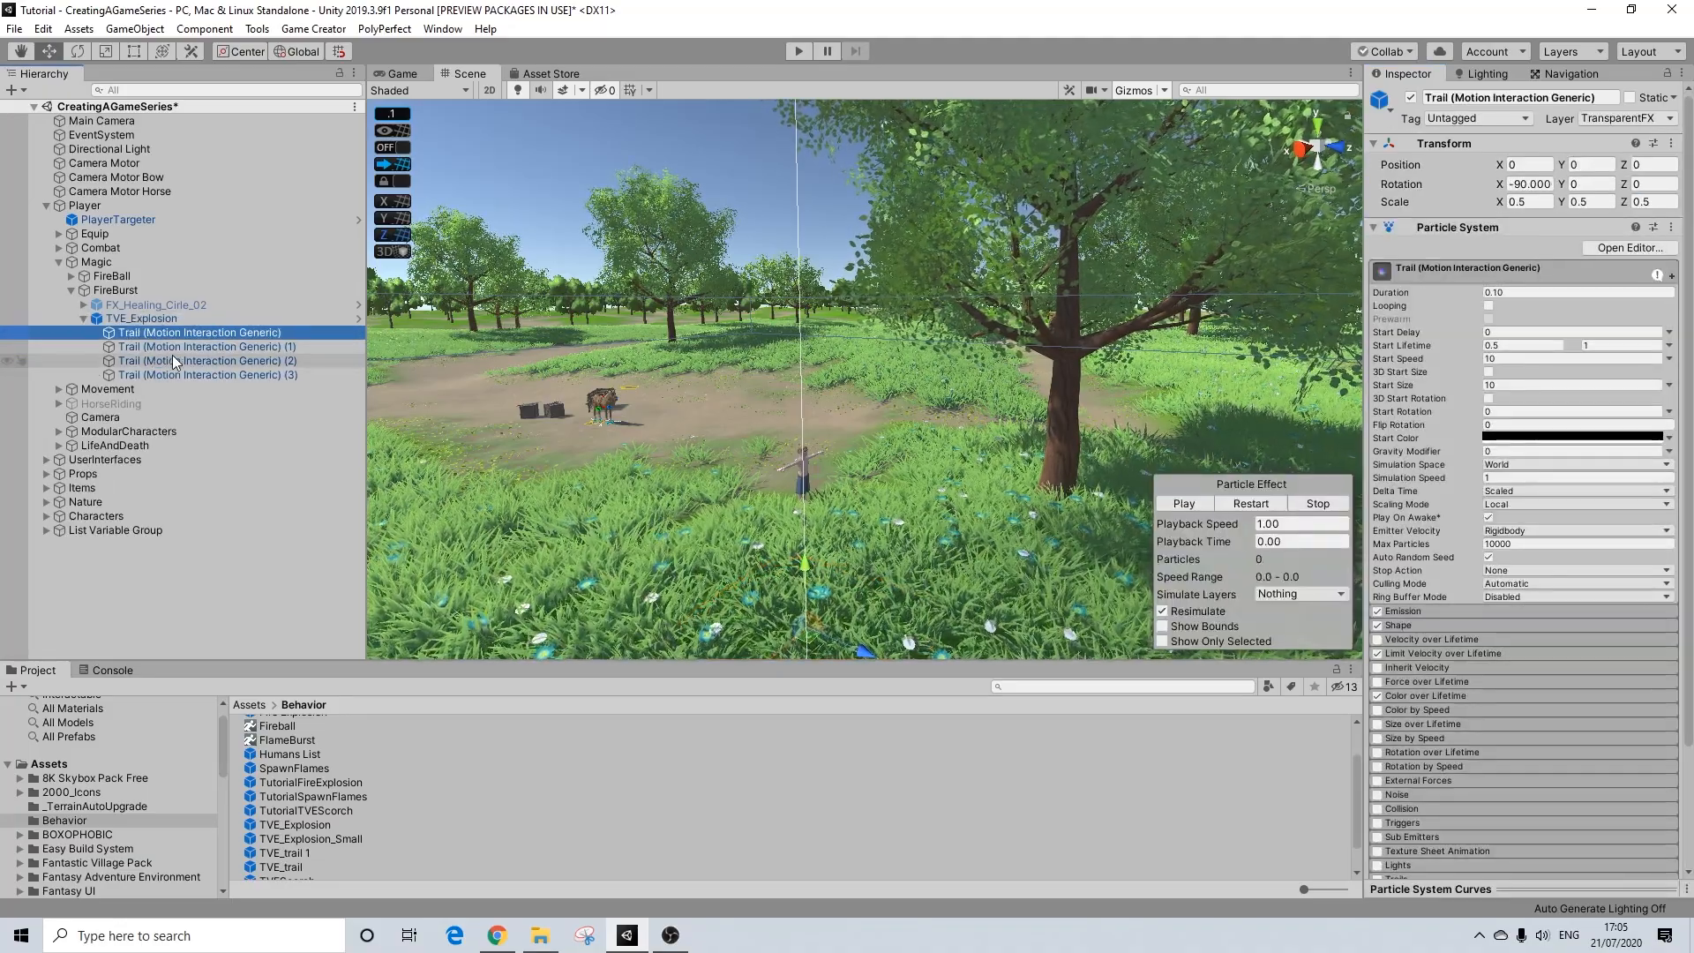
left_click(176, 360)
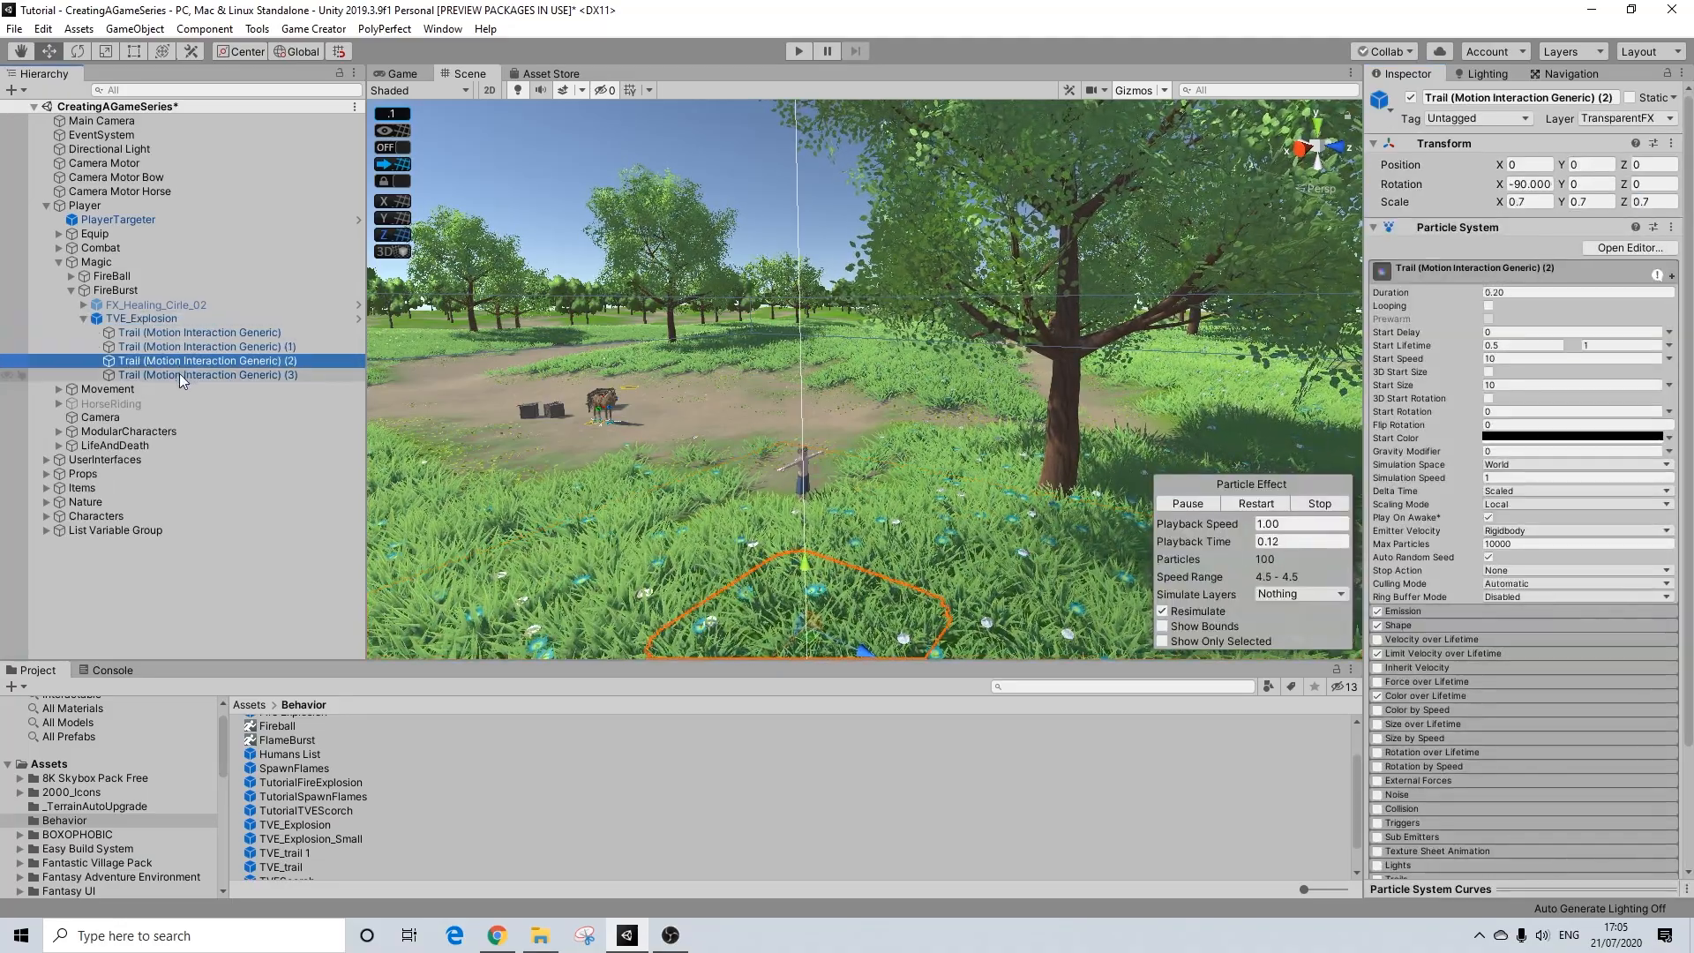
left_click(178, 376)
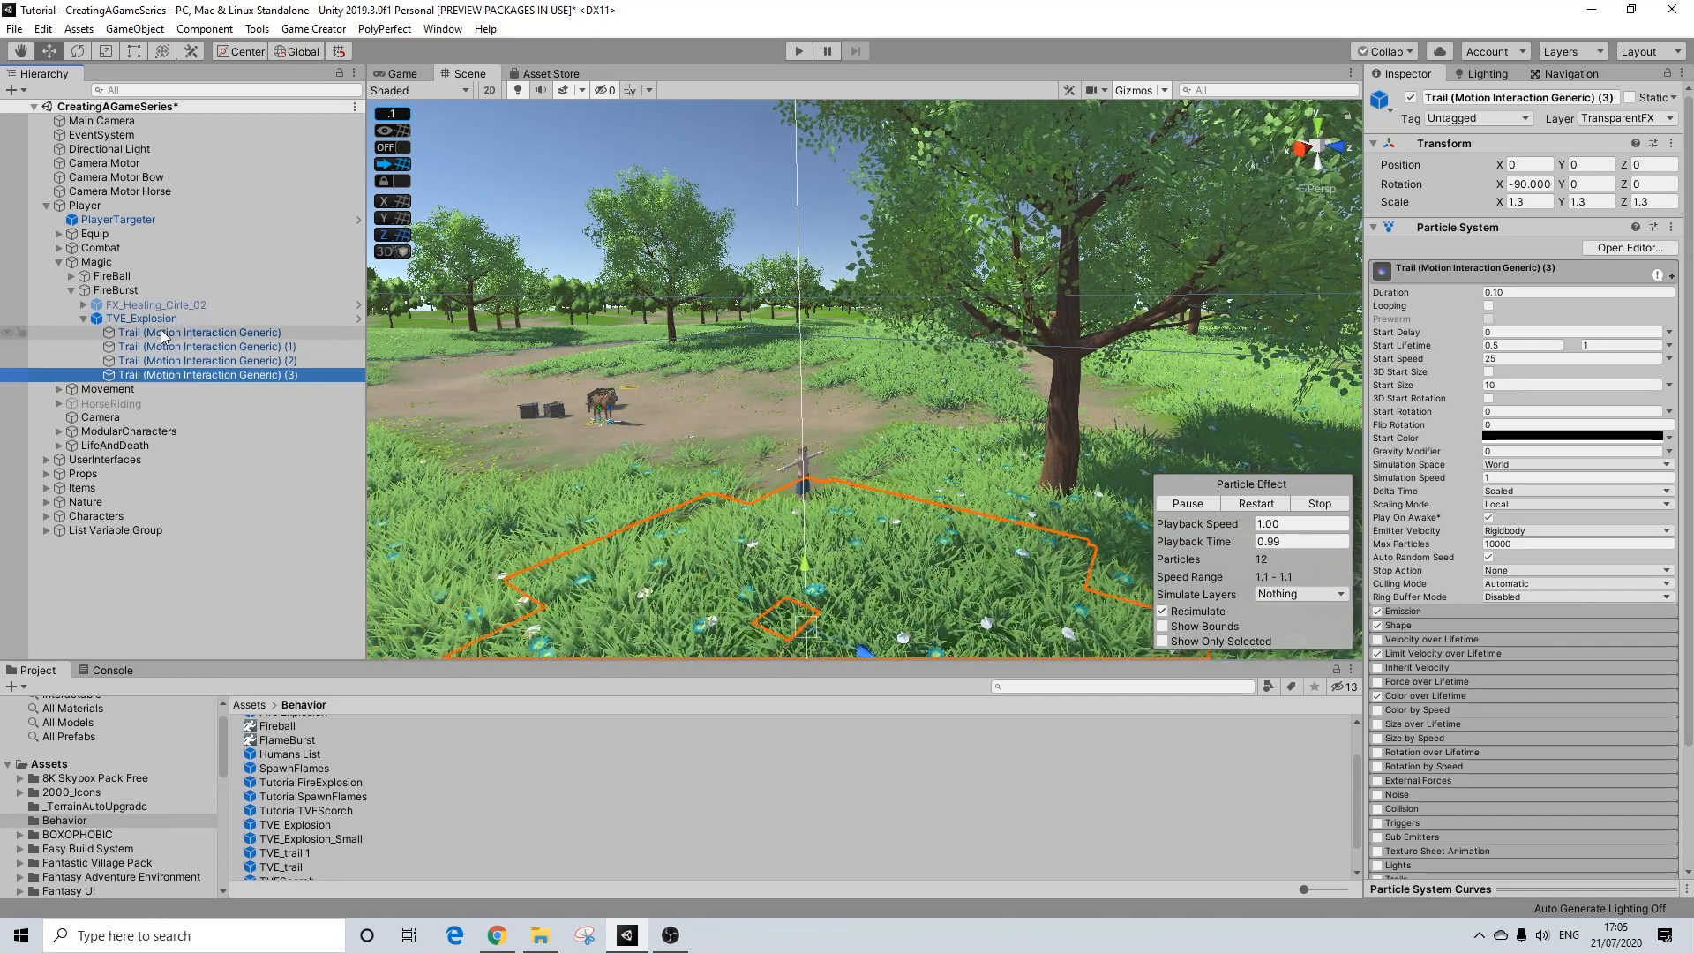
left_click(160, 332, "shift")
left_click(1647, 120)
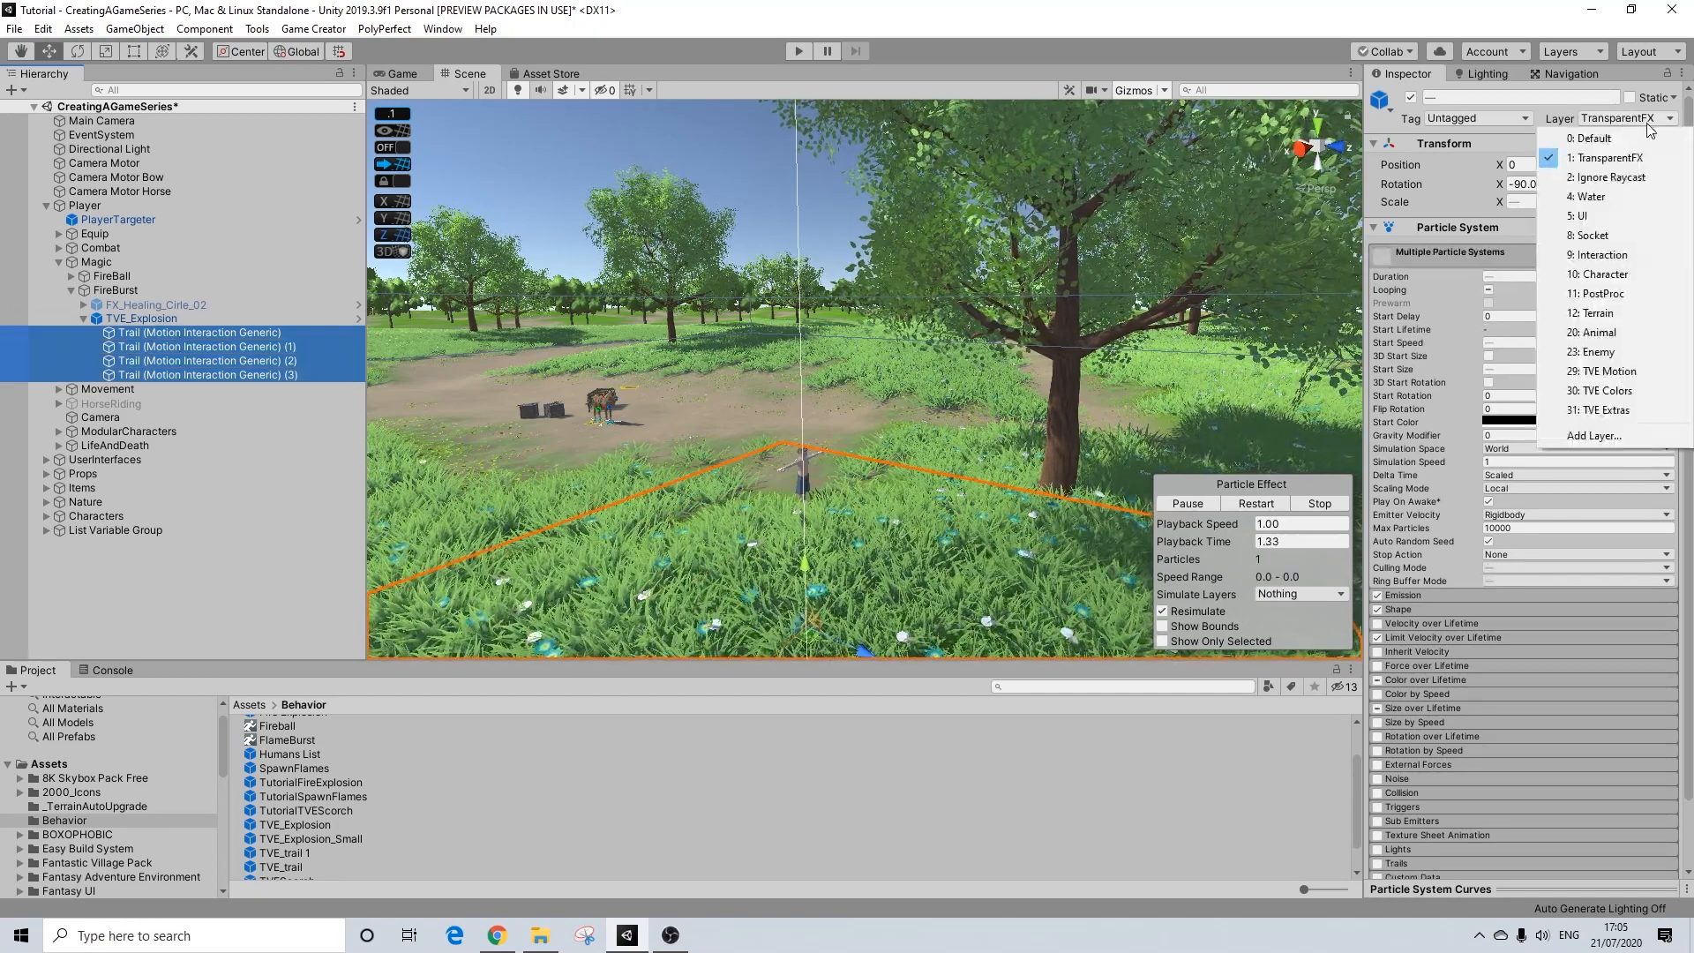
left_click(1629, 372)
Step: Replay the TVE_Explosion trail particles in the scene to examine their effect on the grass, and stop the preview
scroll(819, 484, "down", 2)
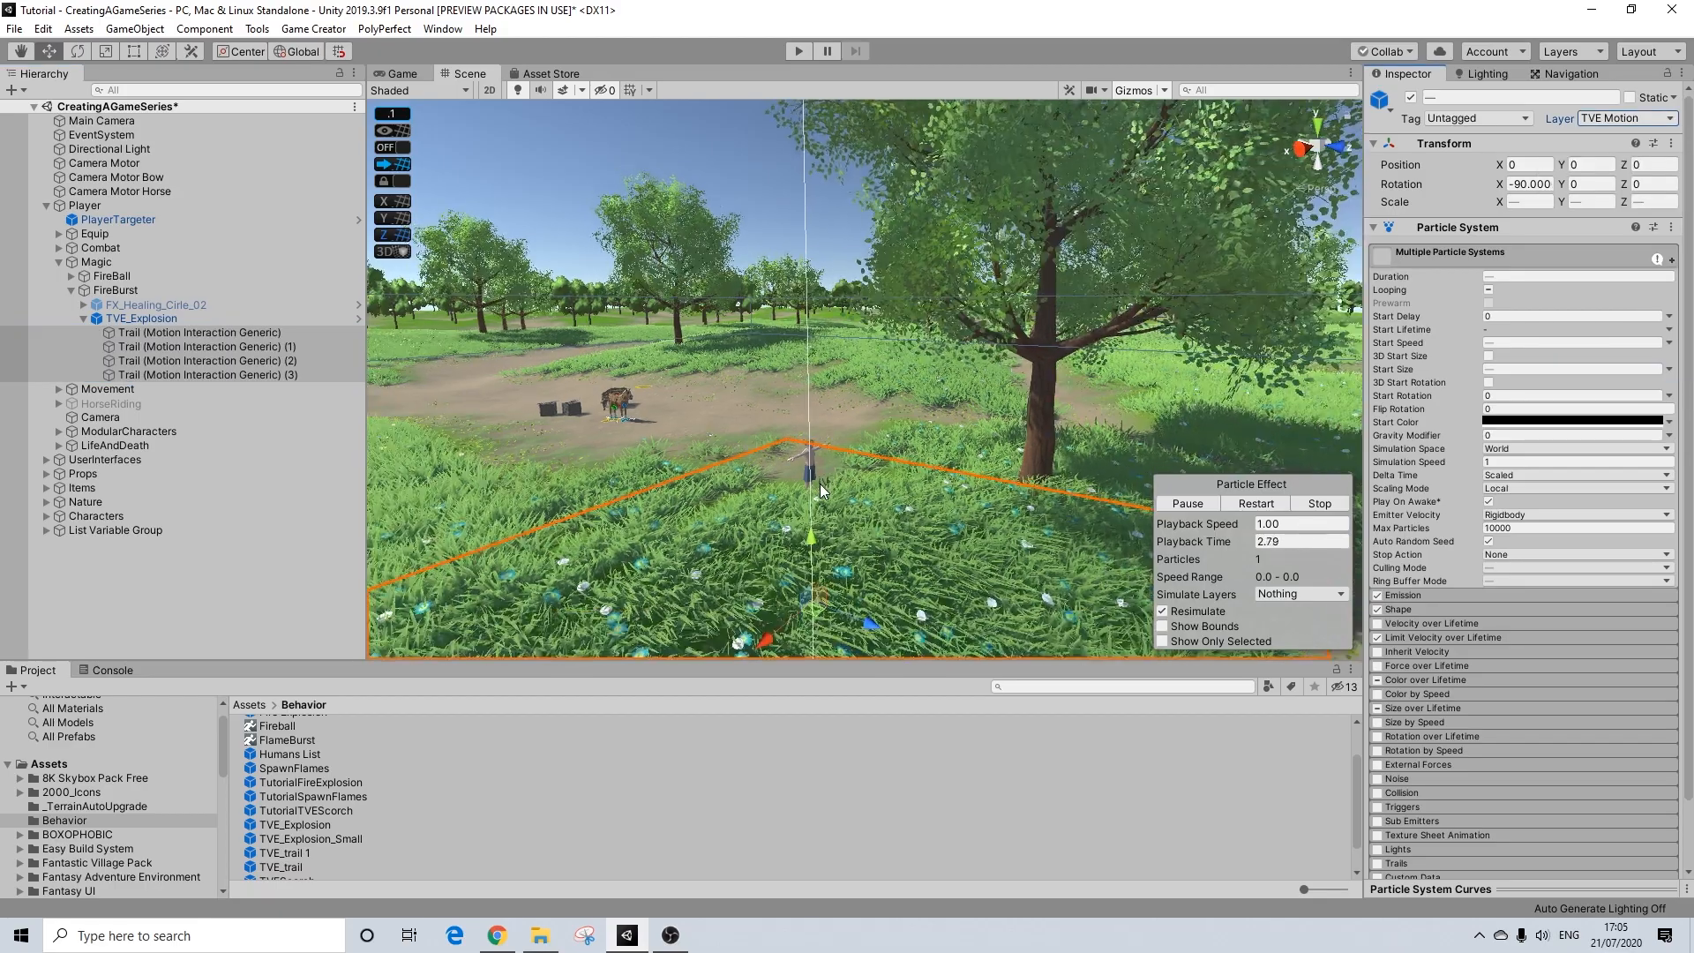
scroll(821, 482, "down", 2)
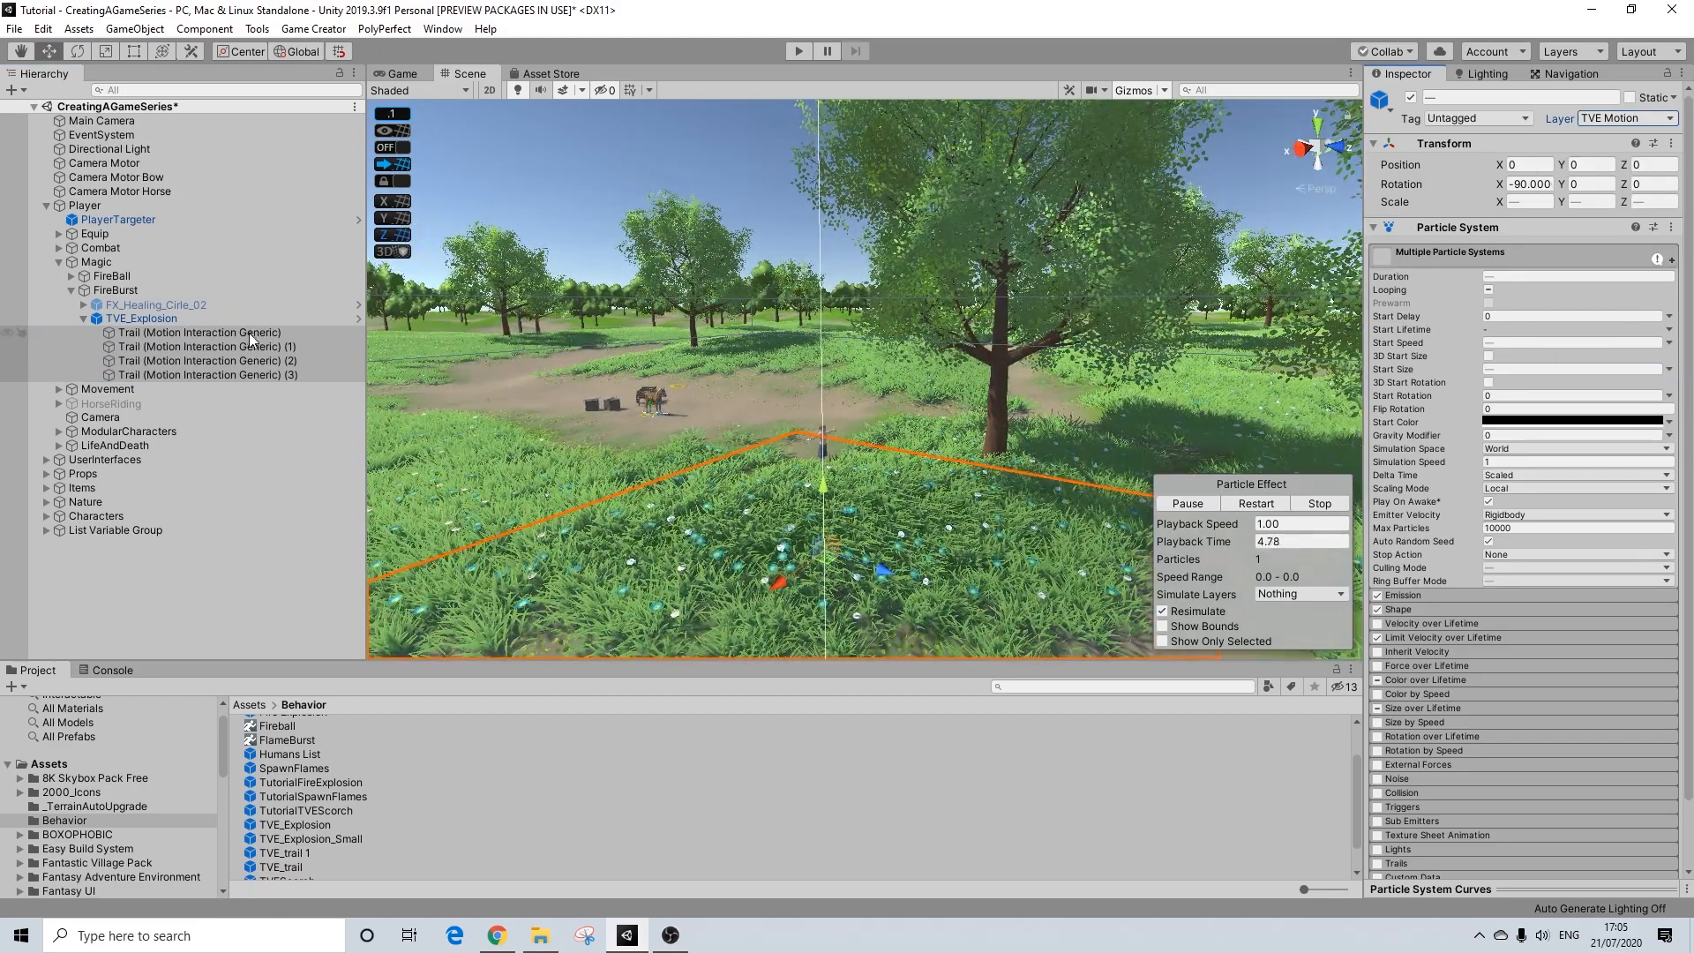
left_click(1256, 501)
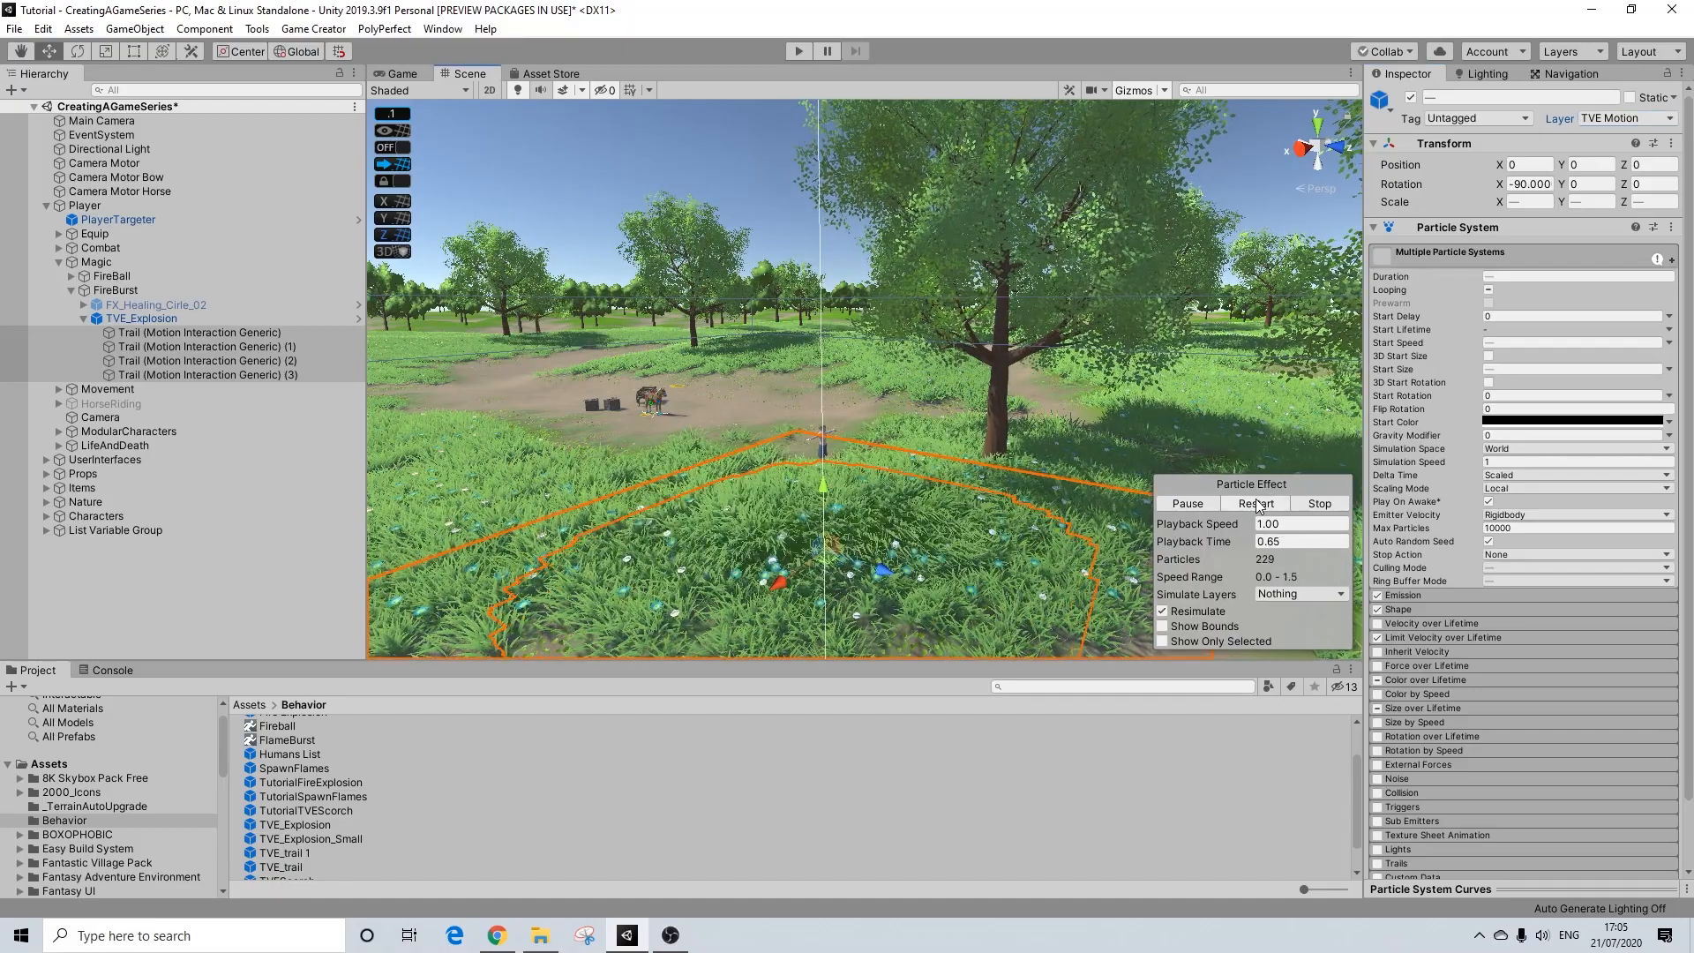
left_click(1257, 501)
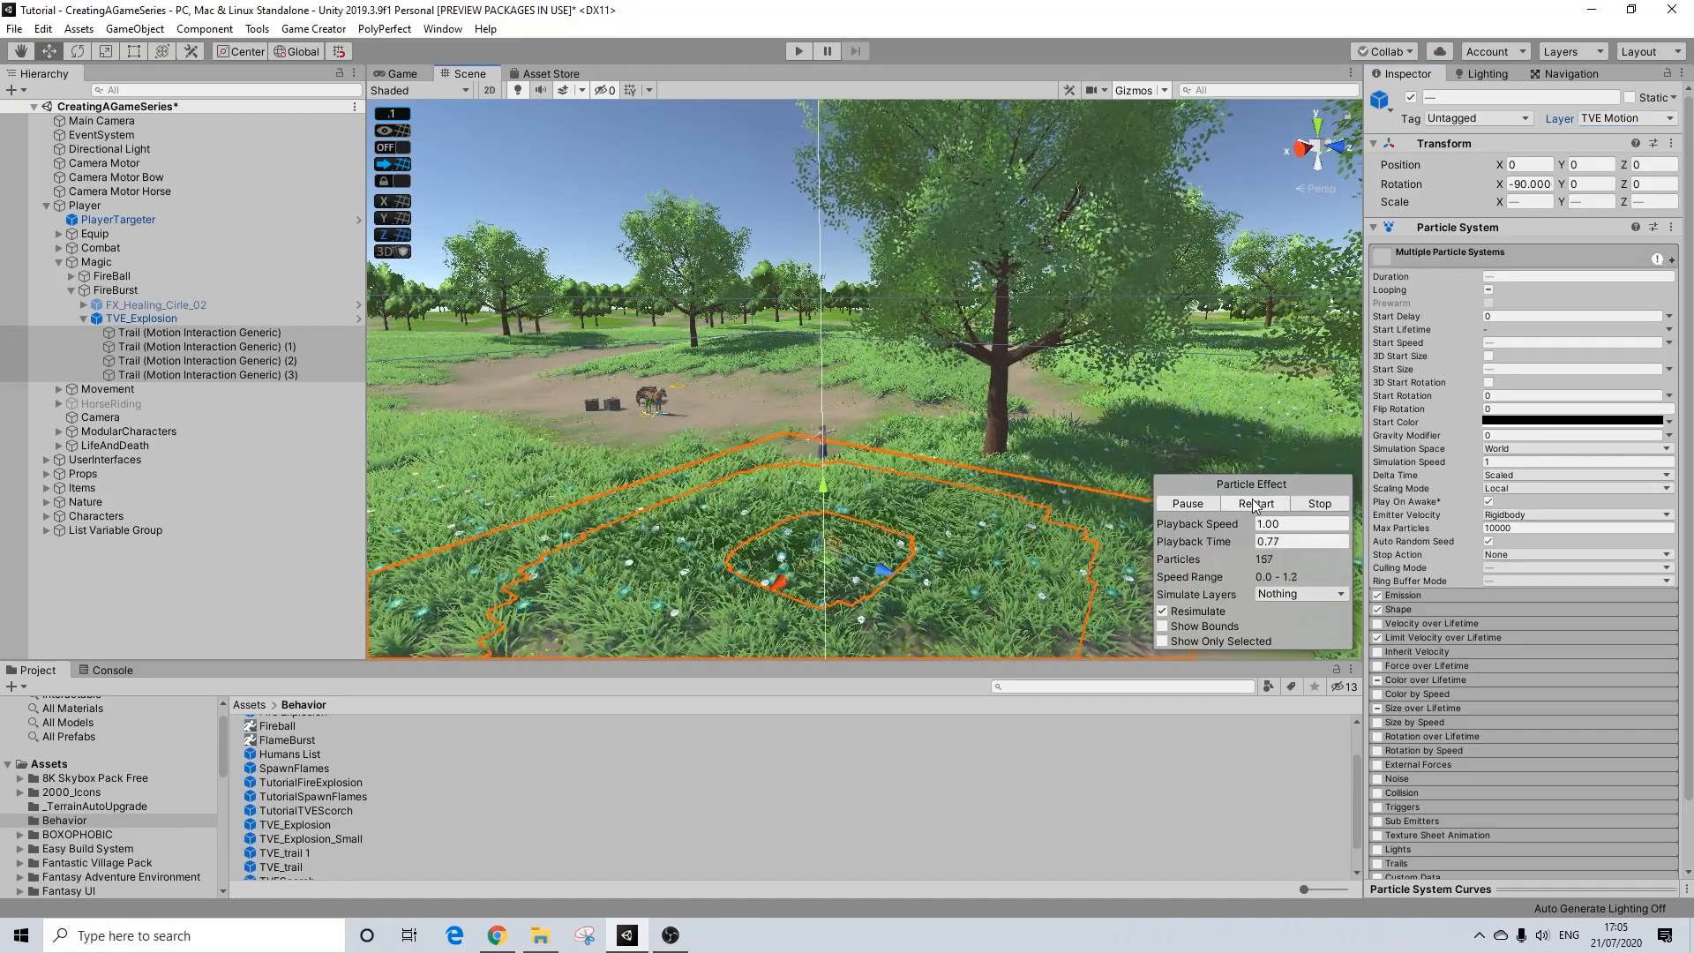
left_click_drag(744, 594, 847, 435, "alt")
left_click(1257, 503)
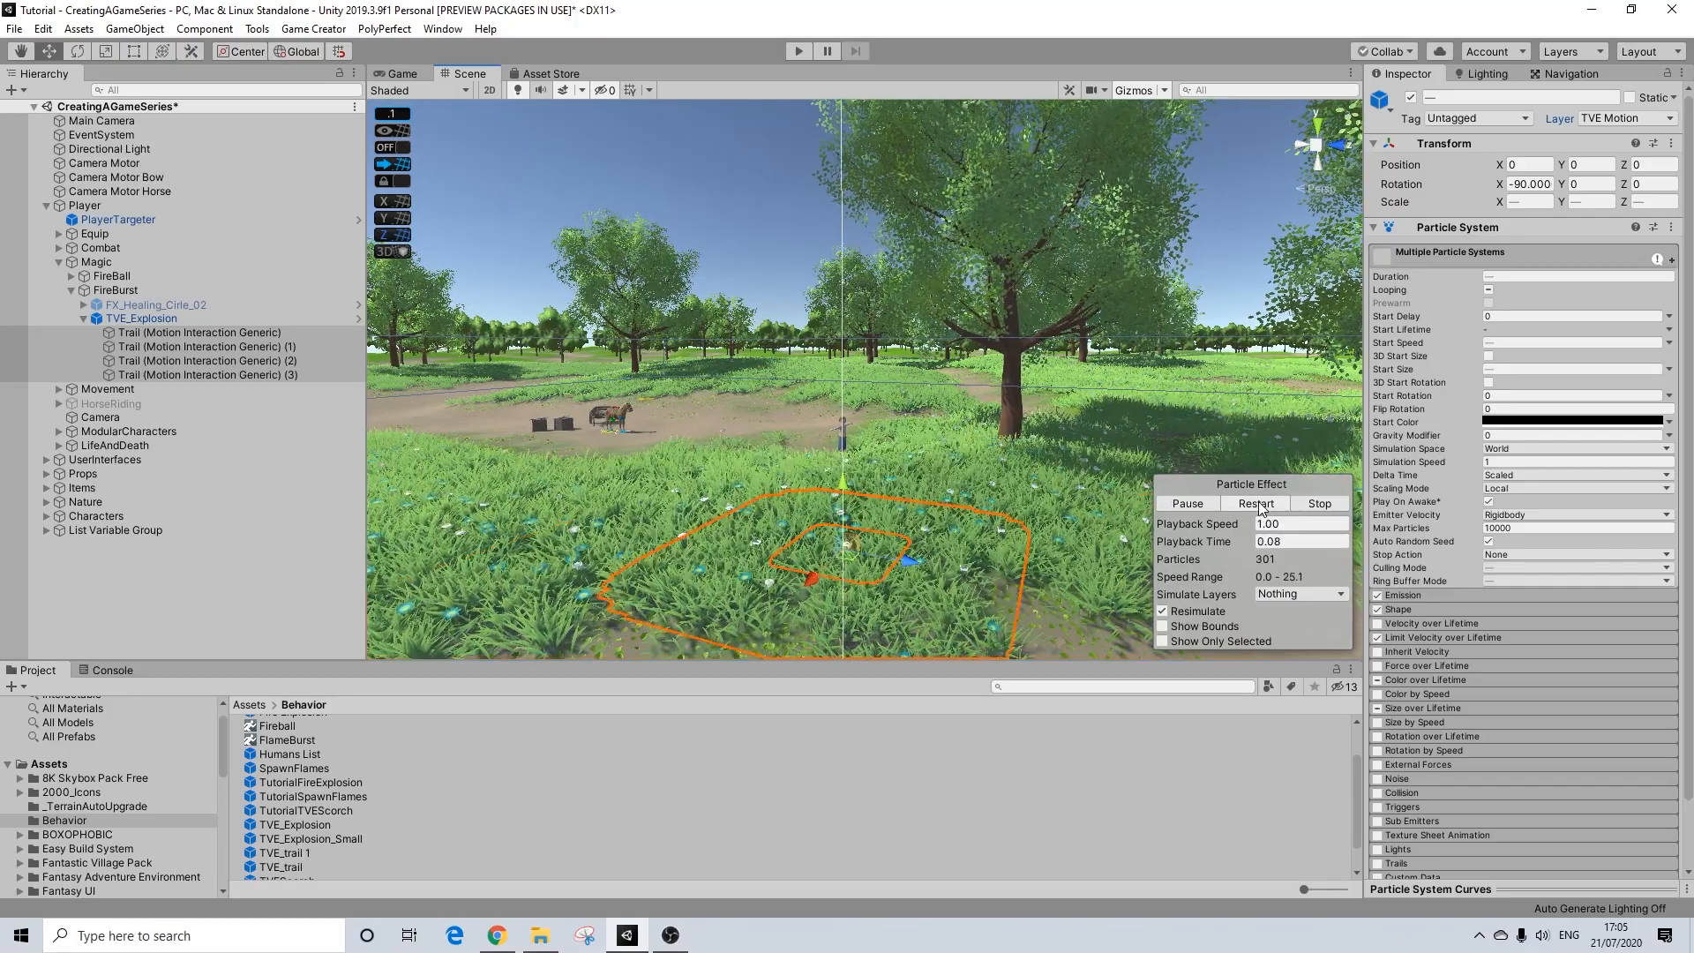
left_click_drag(989, 421, 916, 494, "alt")
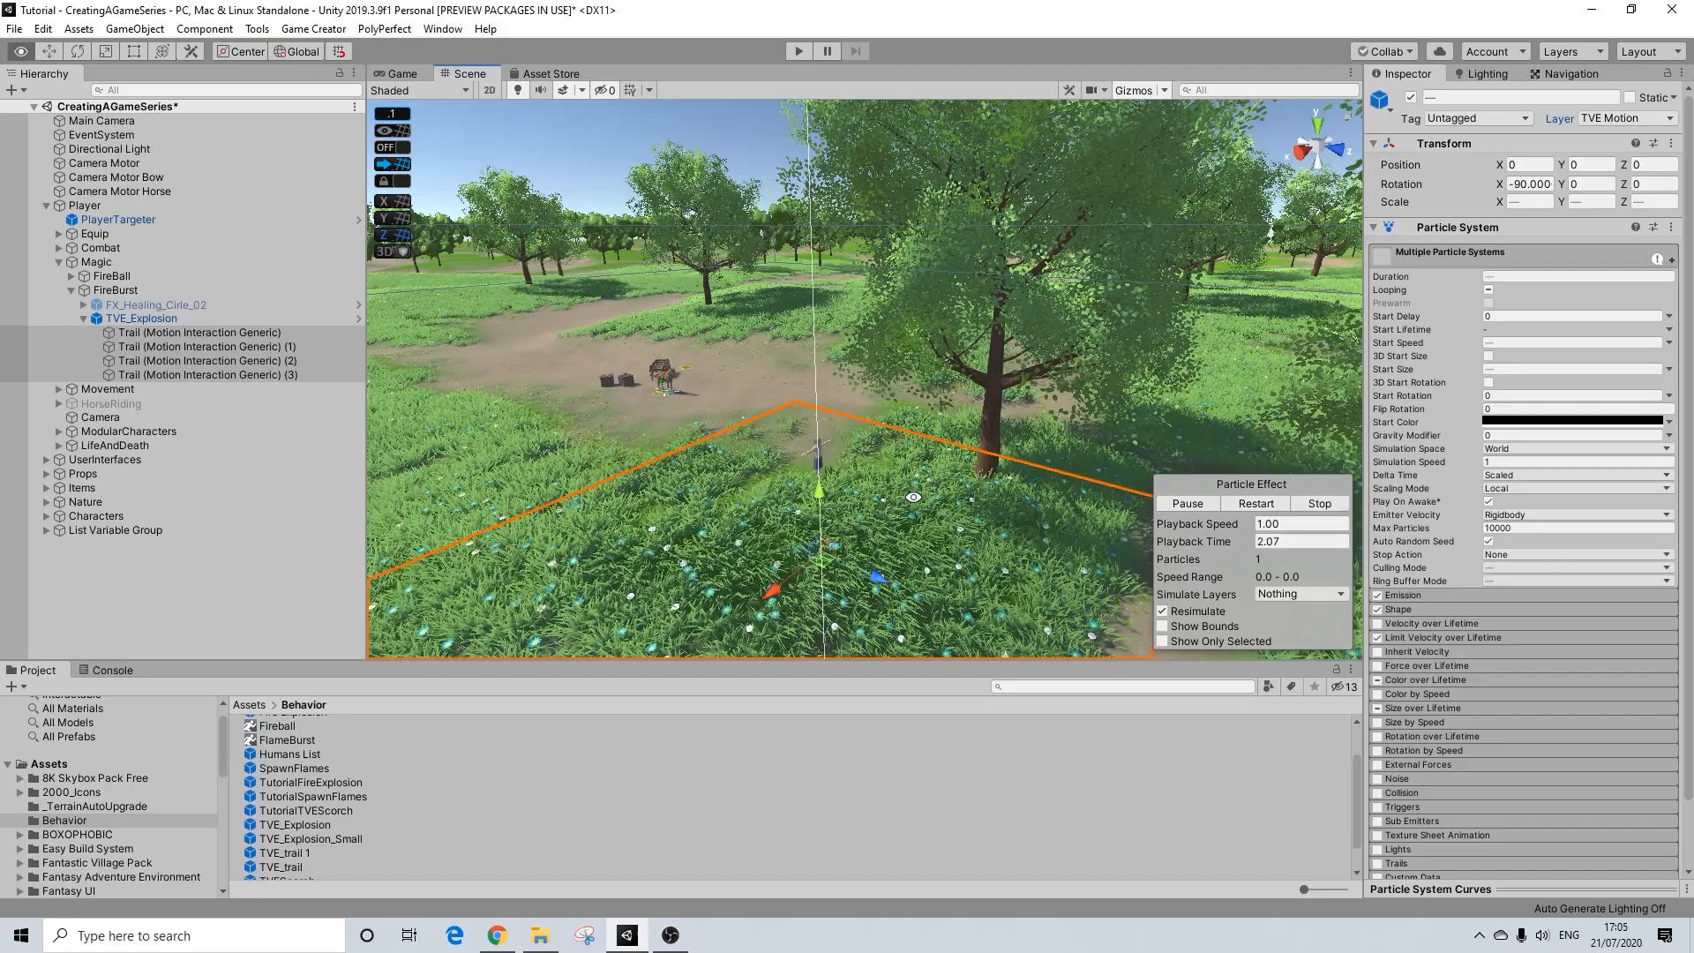
left_click(1320, 504)
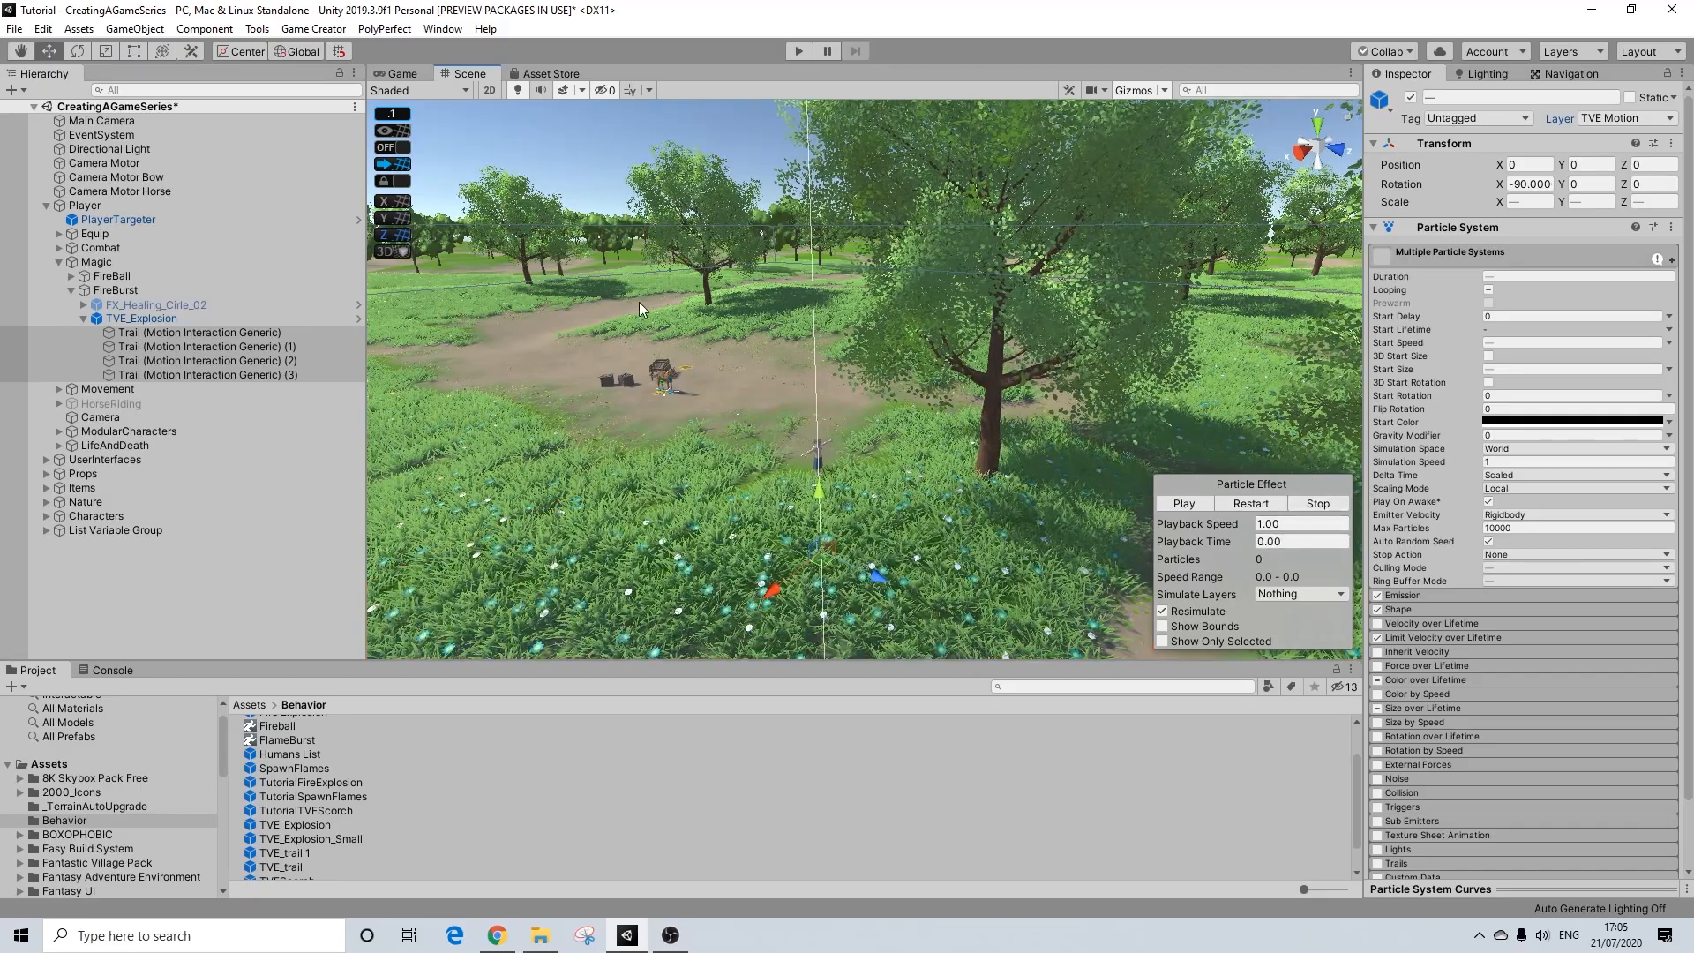
Step: Collapse TVE_Explosion under FireBurst and deactivate it
left_click(90, 318)
left_click(86, 319)
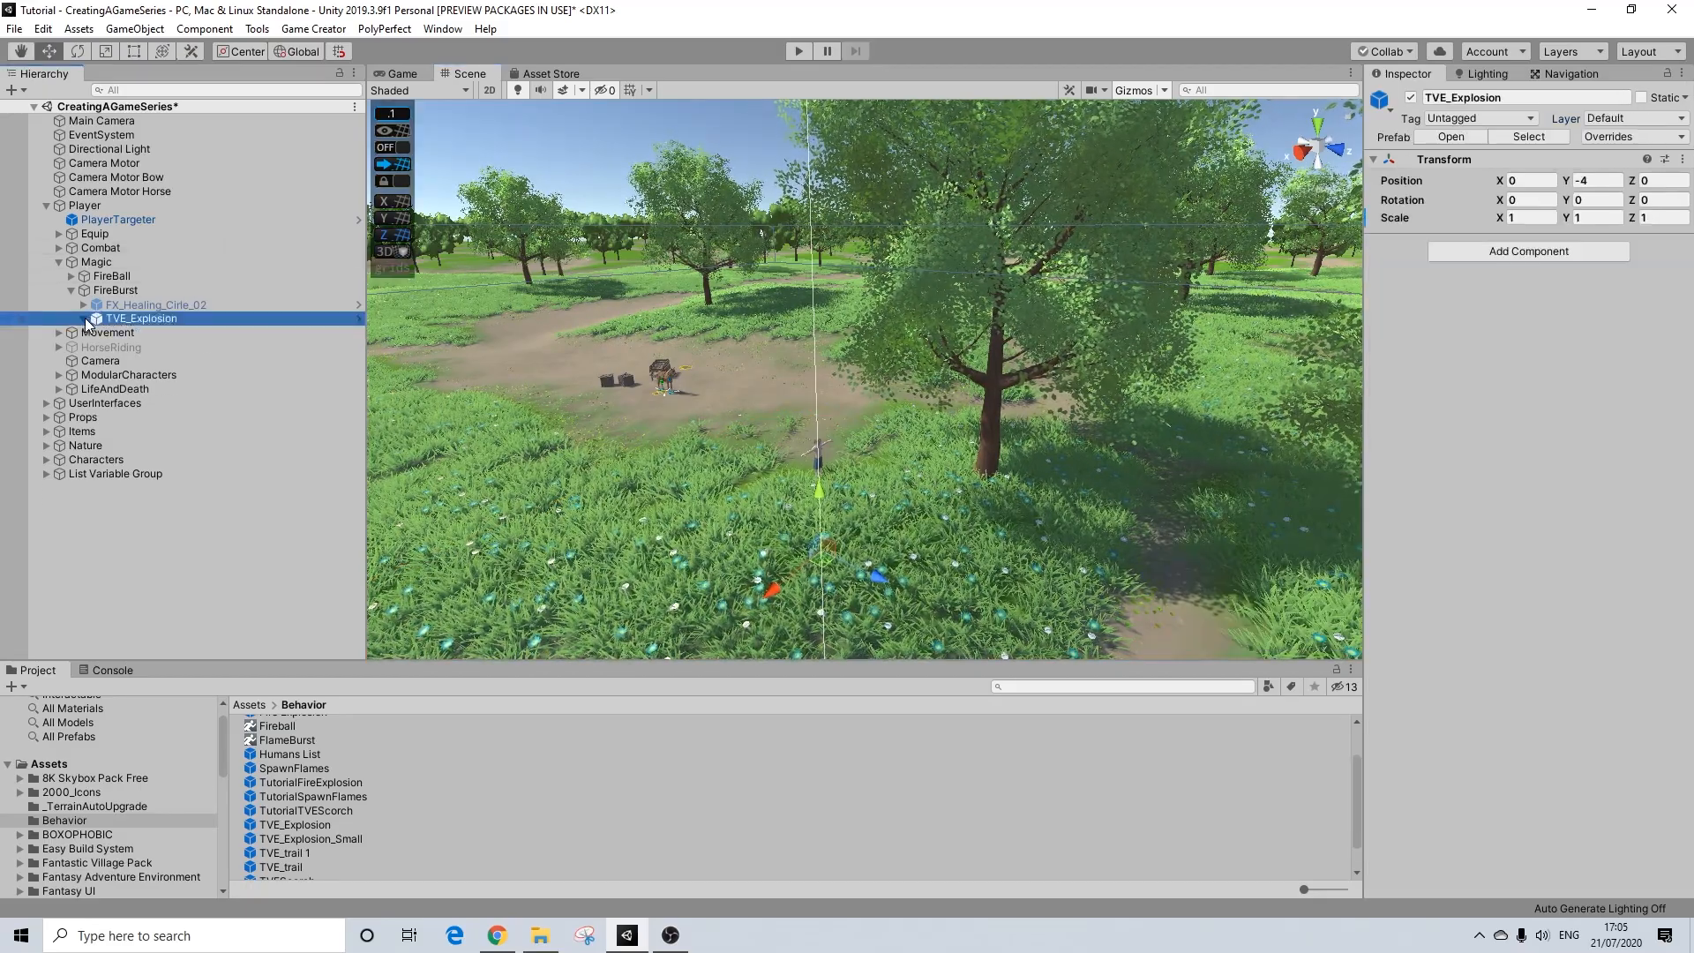
left_click(1411, 97)
Step: Search the project assets for swirl and place the FX_Swirl_01 prefab under FireBurst
left_click(1020, 686)
type("swirl")
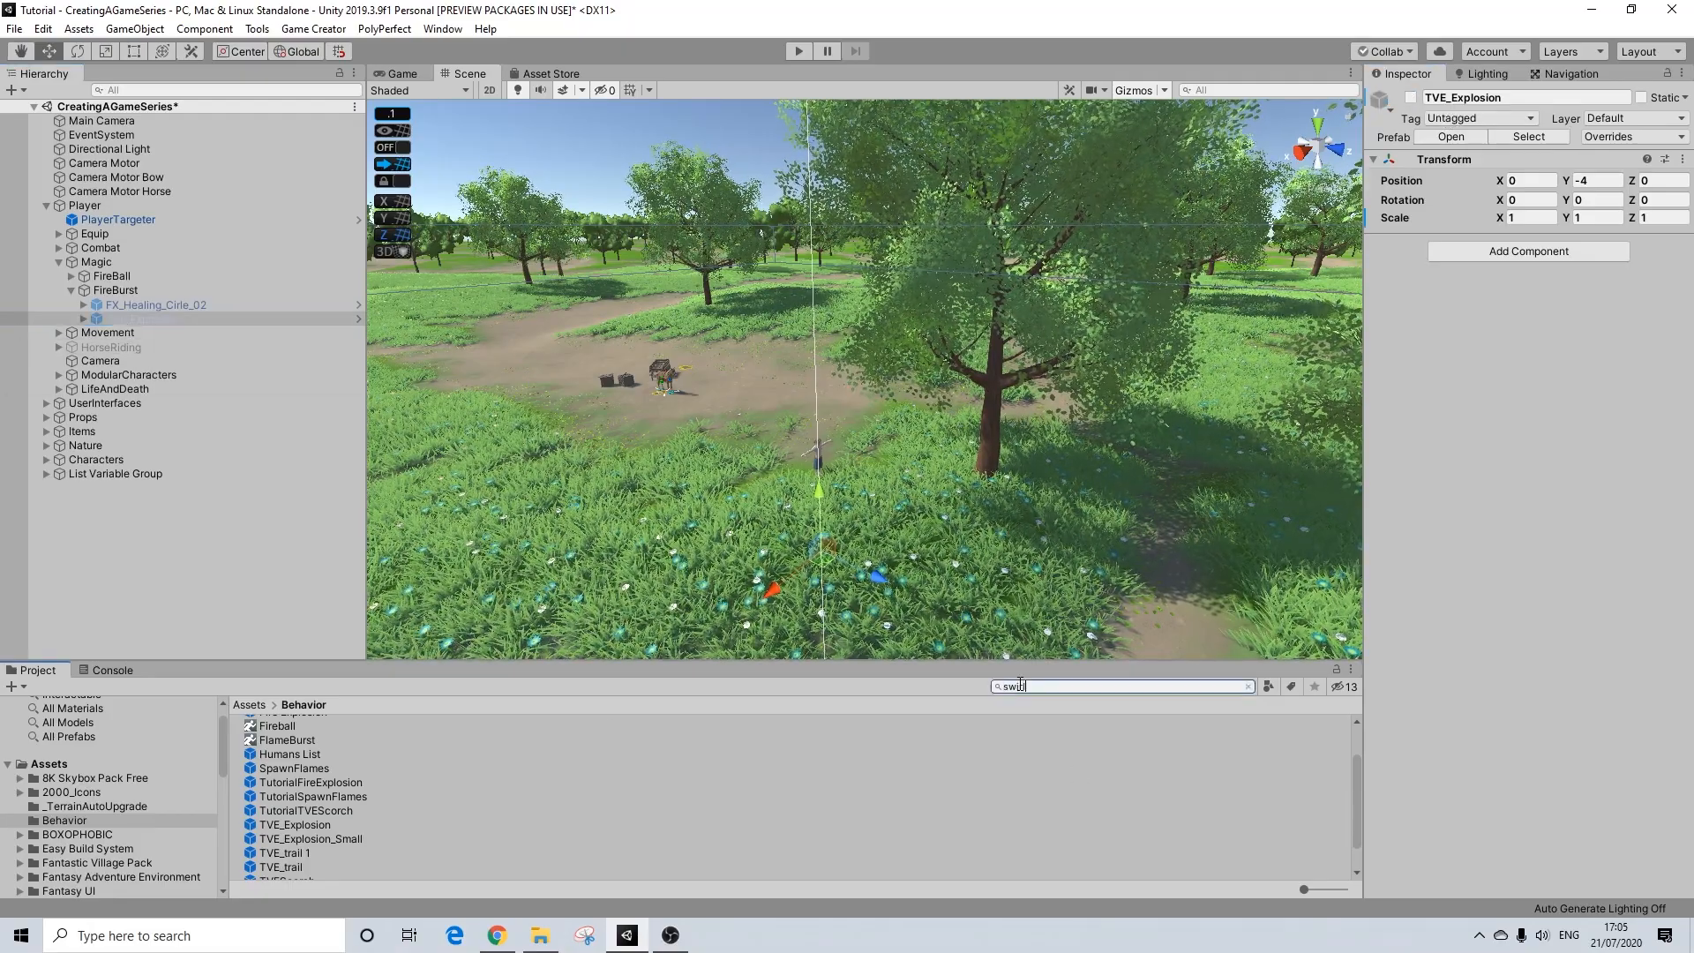
left_click_drag(302, 730, 121, 294)
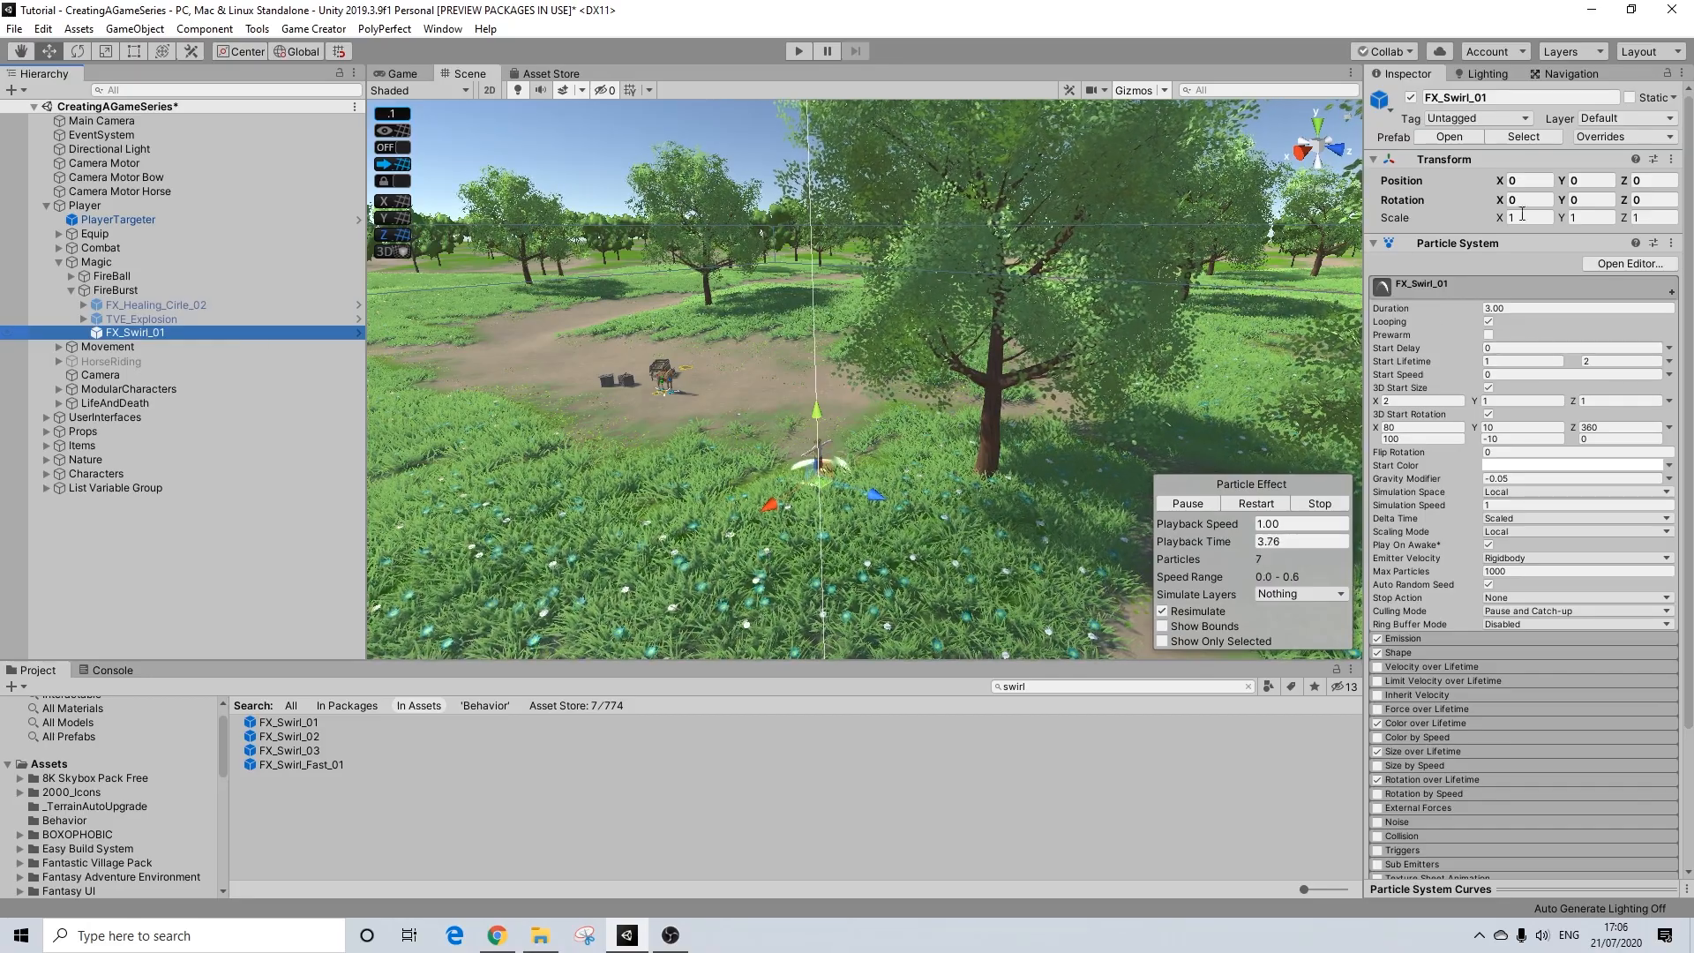
Step: Set the scale of FX_Swirl_01 to 4 on all three axes
left_click(1520, 218)
type("4")
key("Tab")
key("Tab")
type("4")
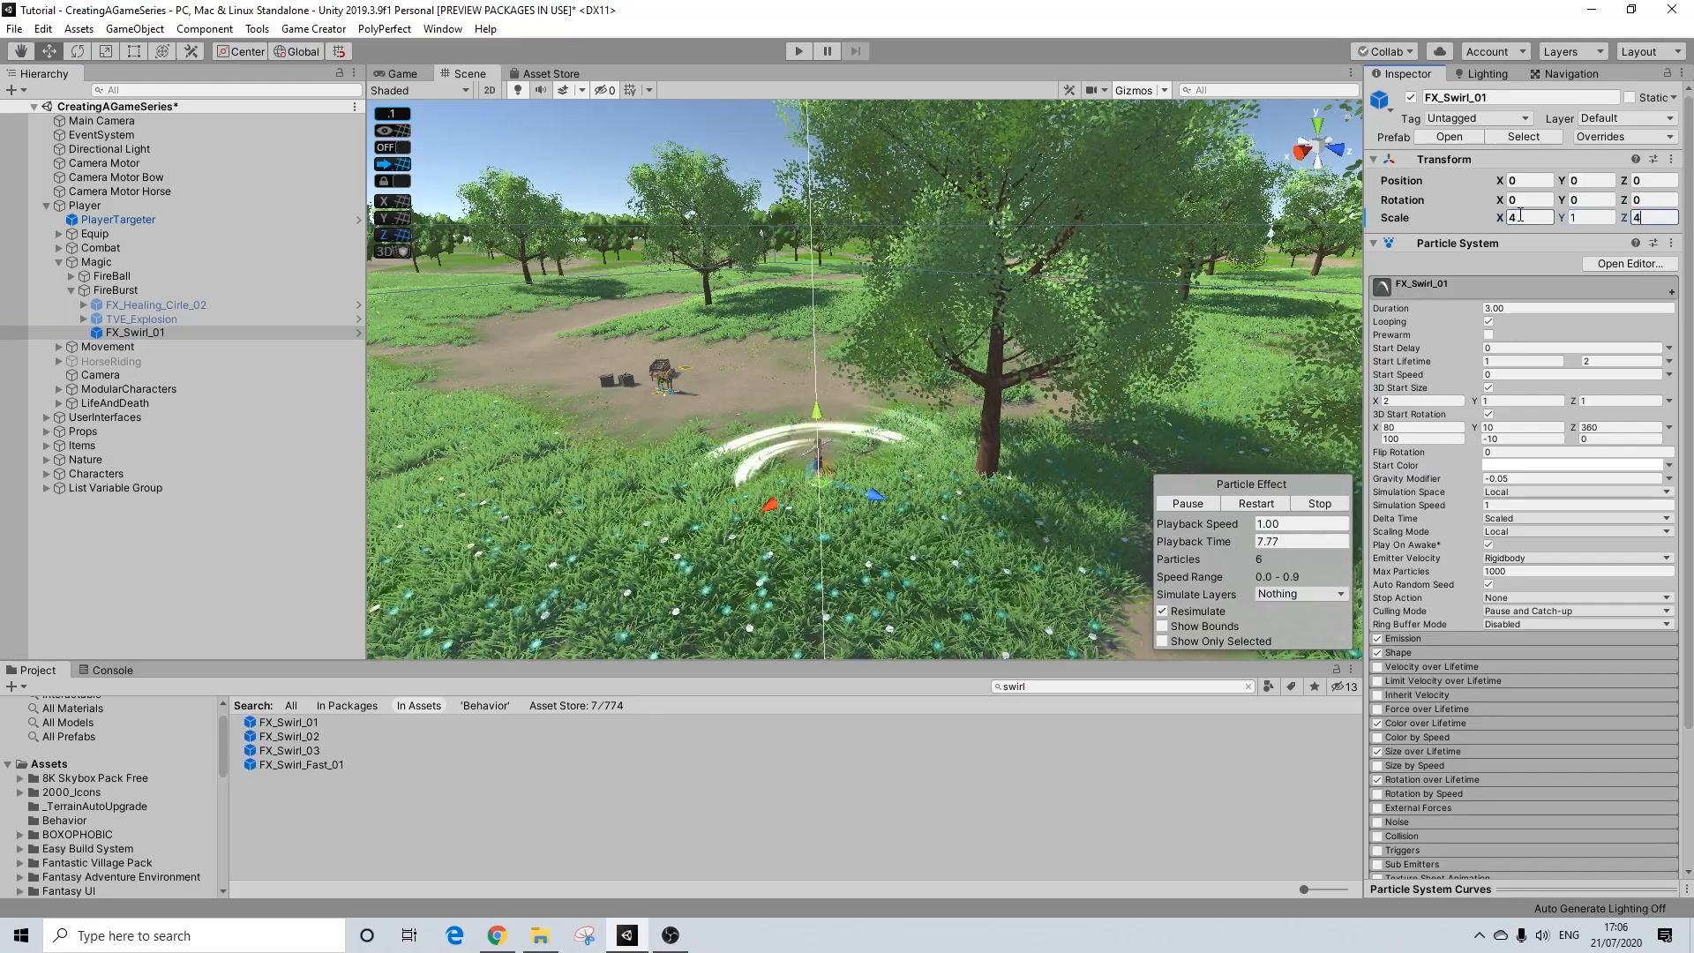
left_click(1592, 218)
type("4")
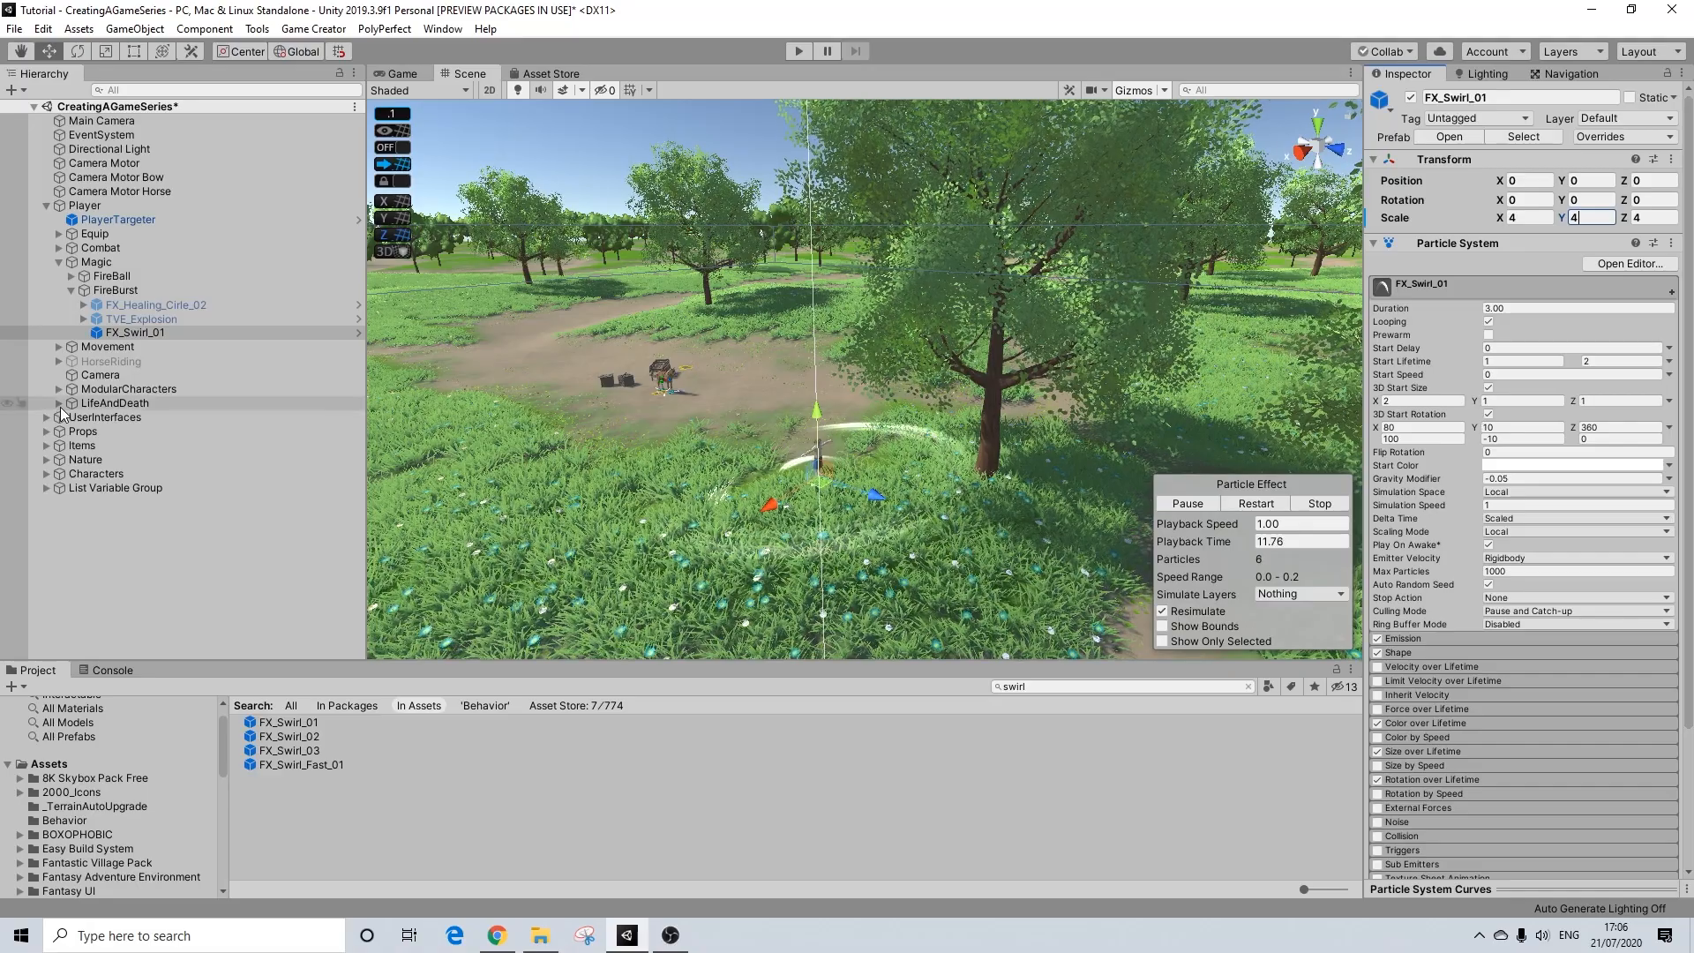
Step: Copy the start color C54900 from FX_Healing_Cirle_02 to FX_Swirl_01, and deactivate the swirl object
left_click(83, 304)
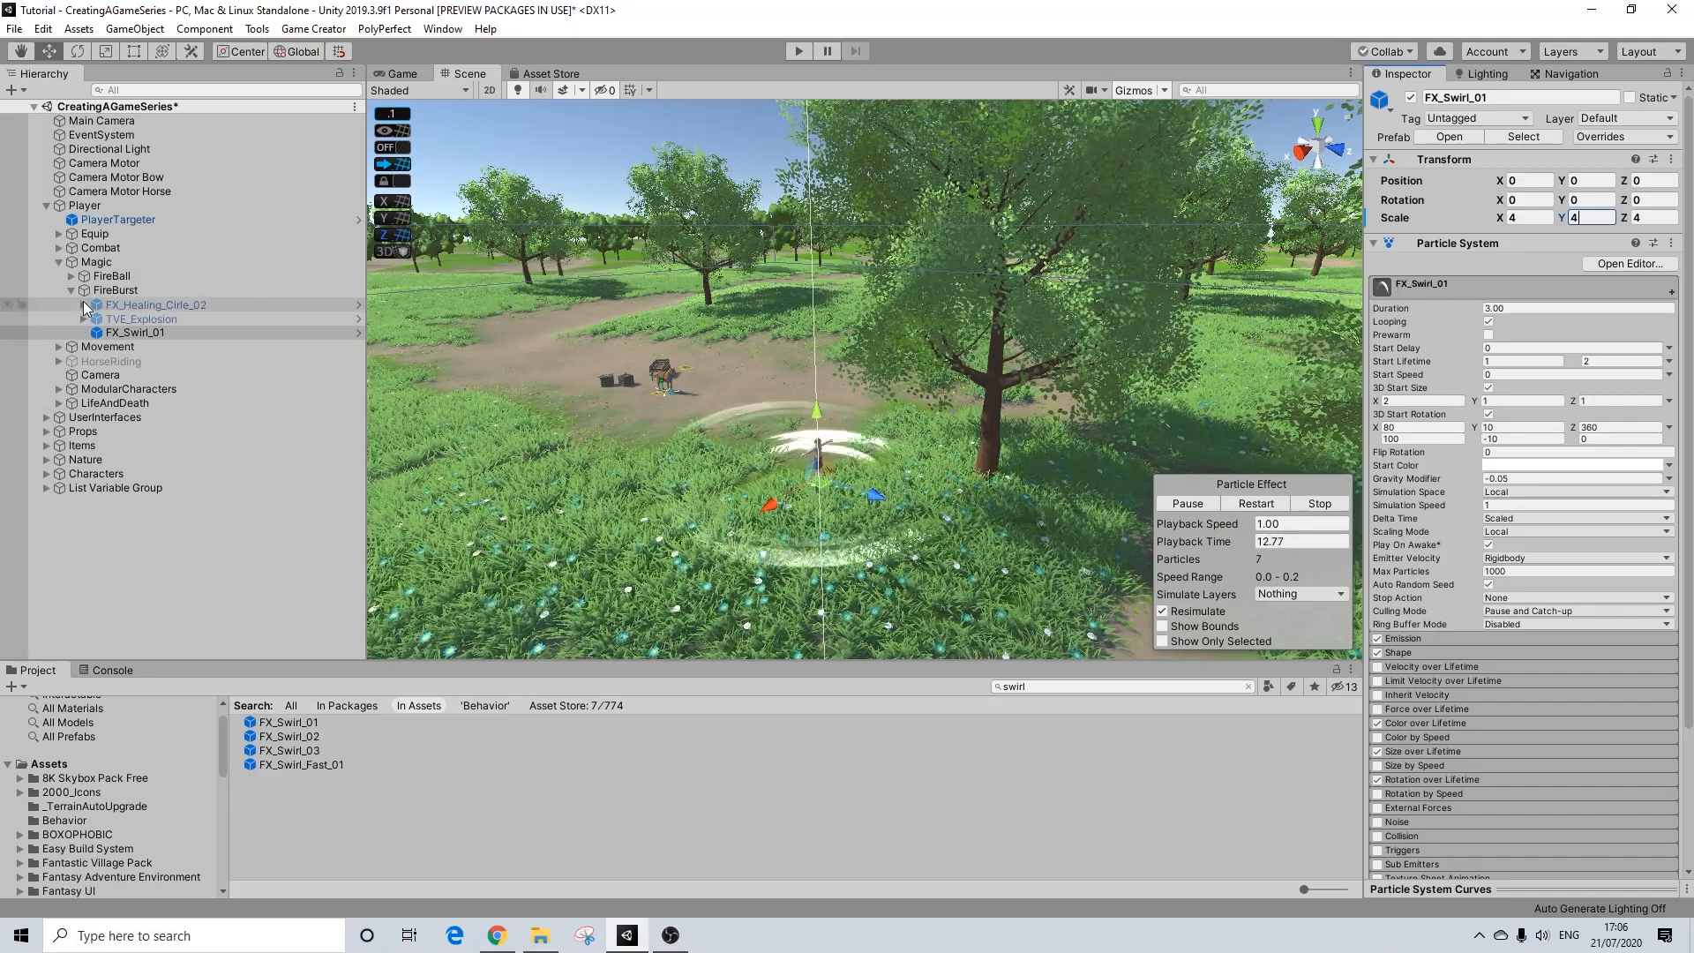
left_click(170, 303)
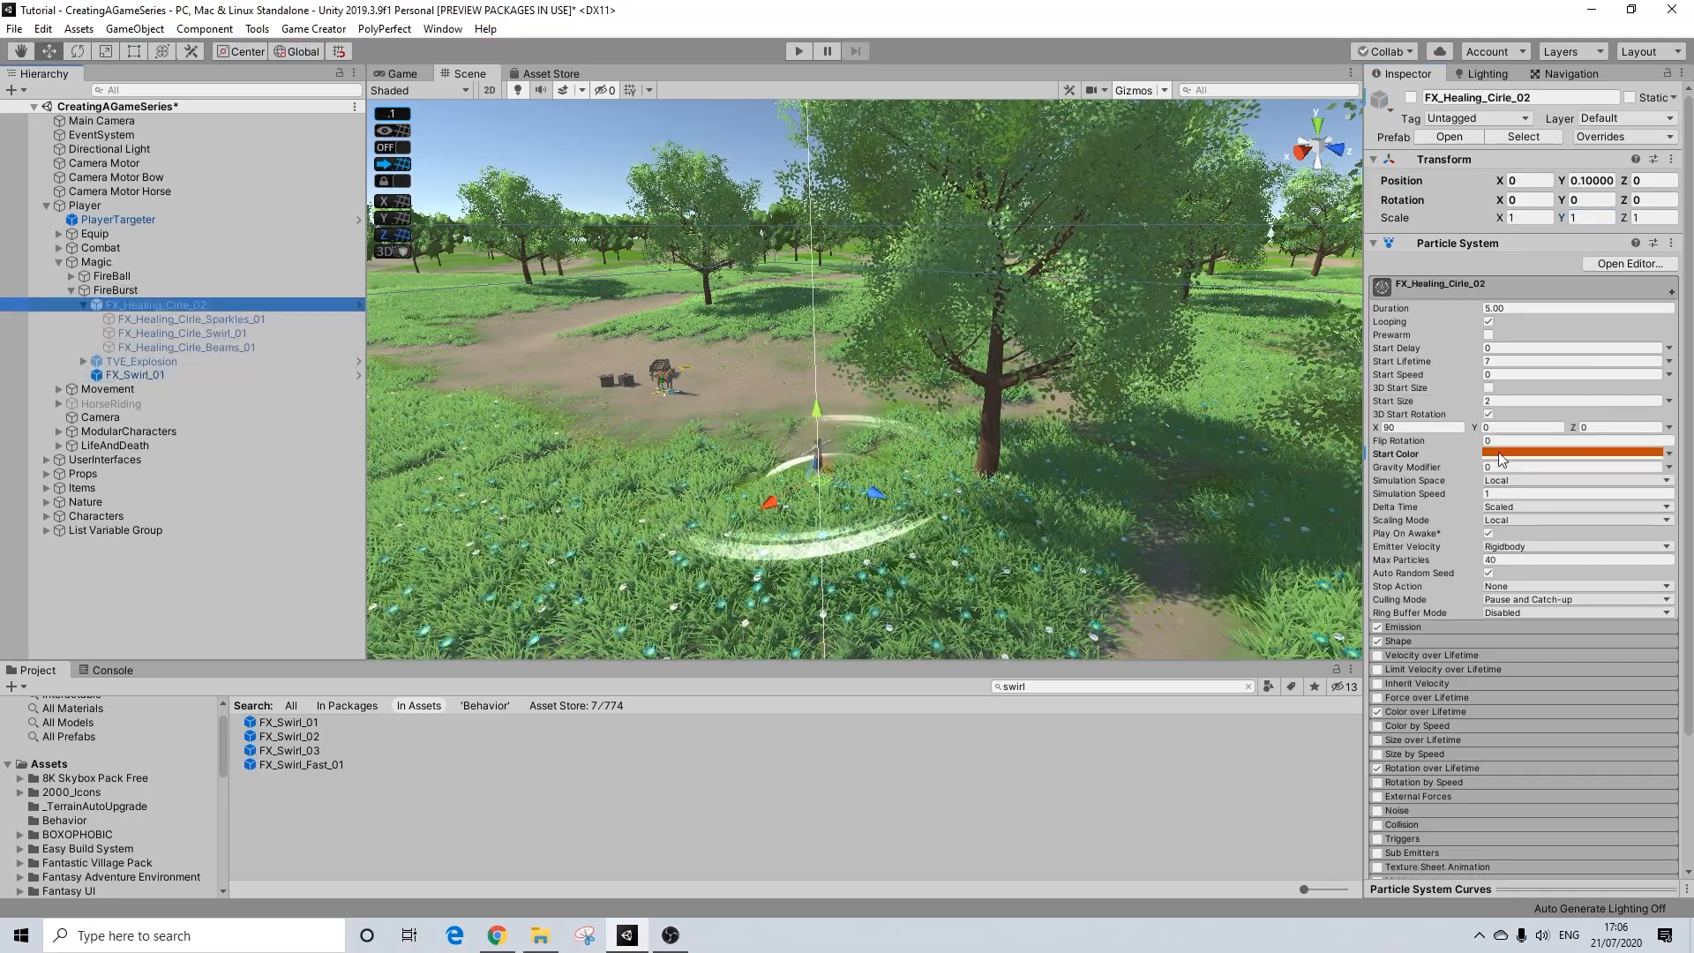
left_click(1502, 456)
key("ctrl+c")
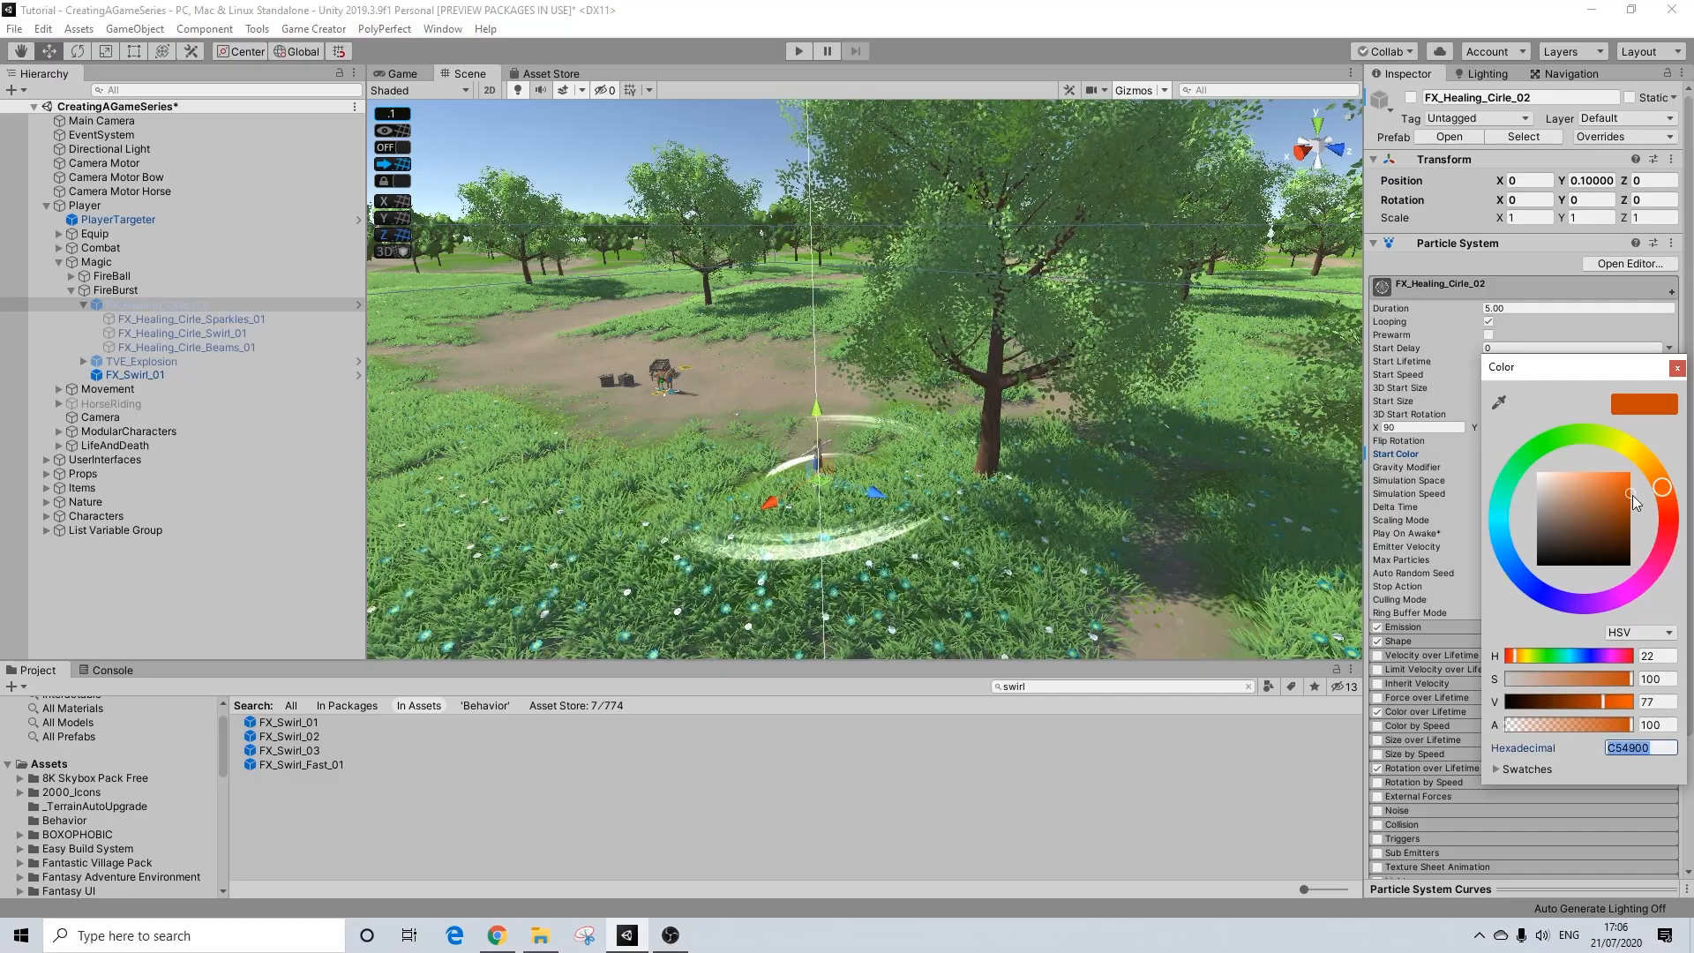
left_click(1677, 368)
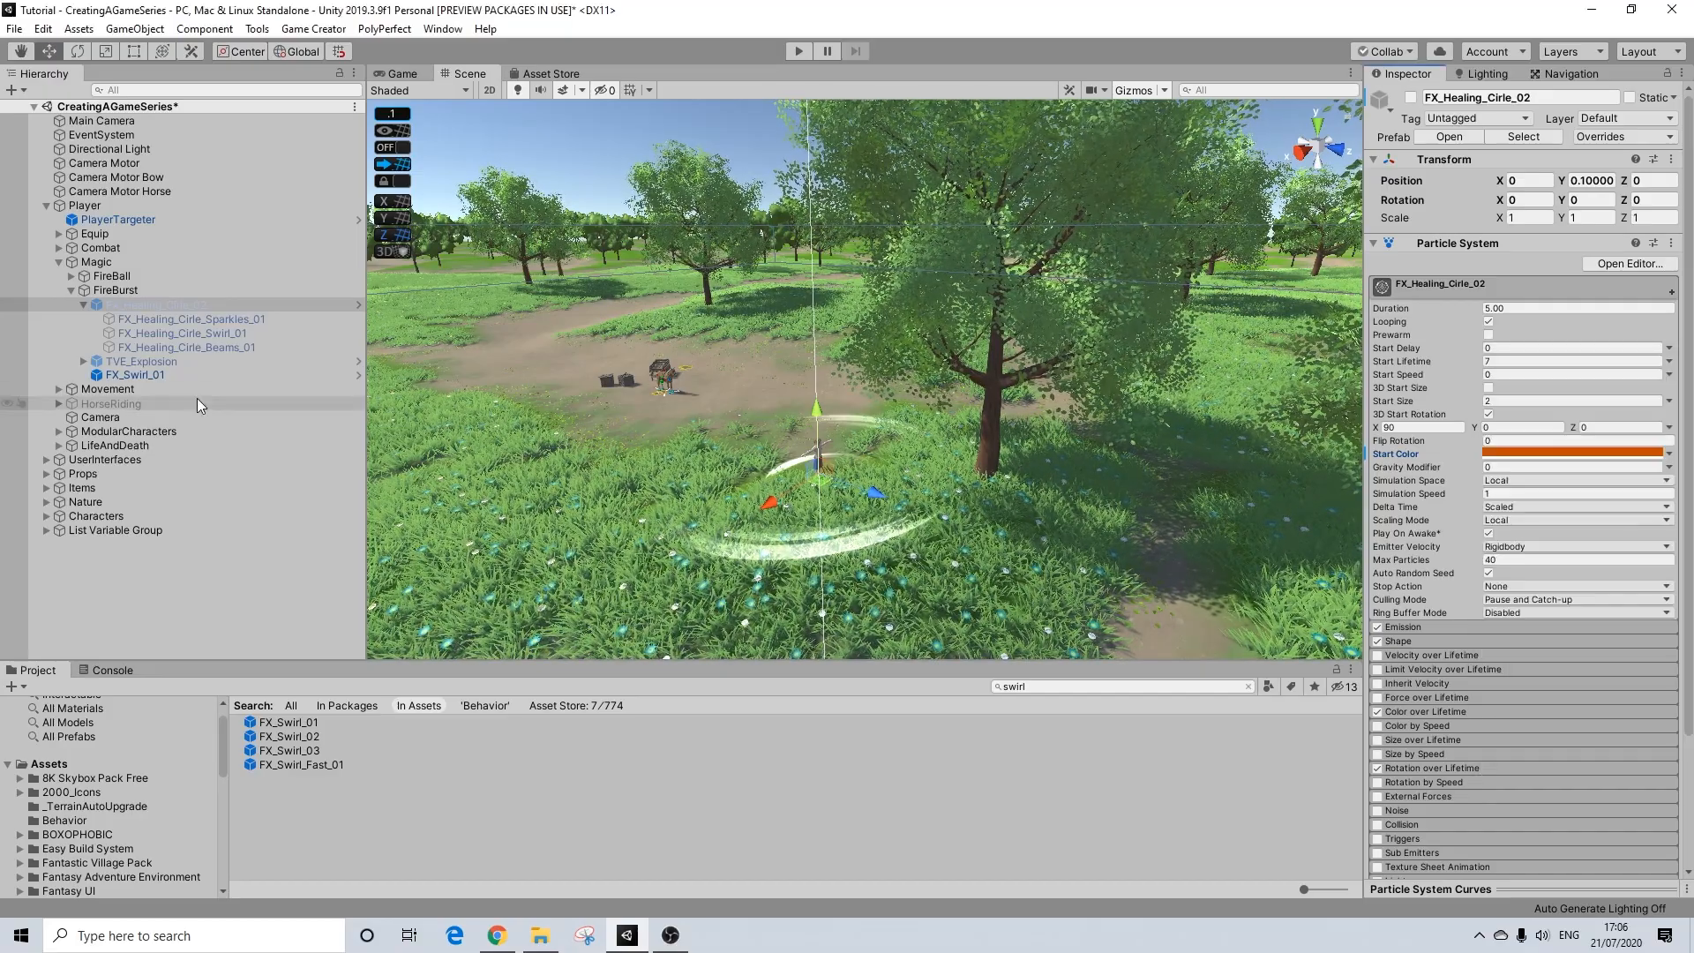
left_click(131, 374)
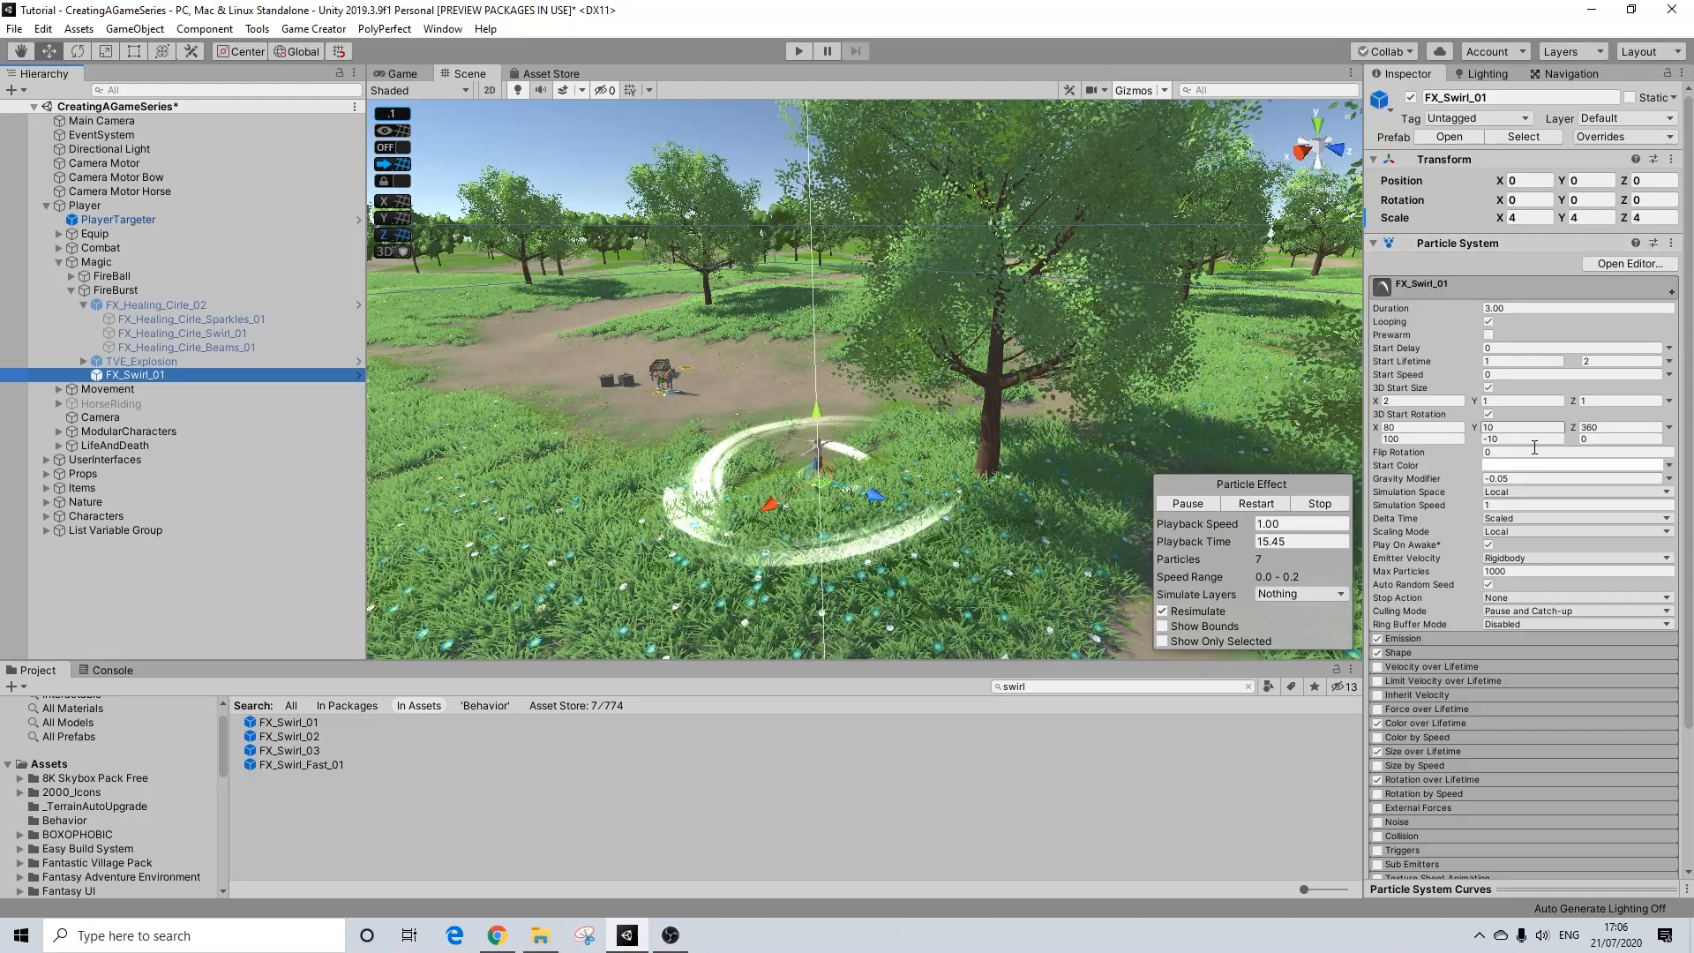
left_click(1507, 464)
left_click(1634, 746)
key("ctrl+v")
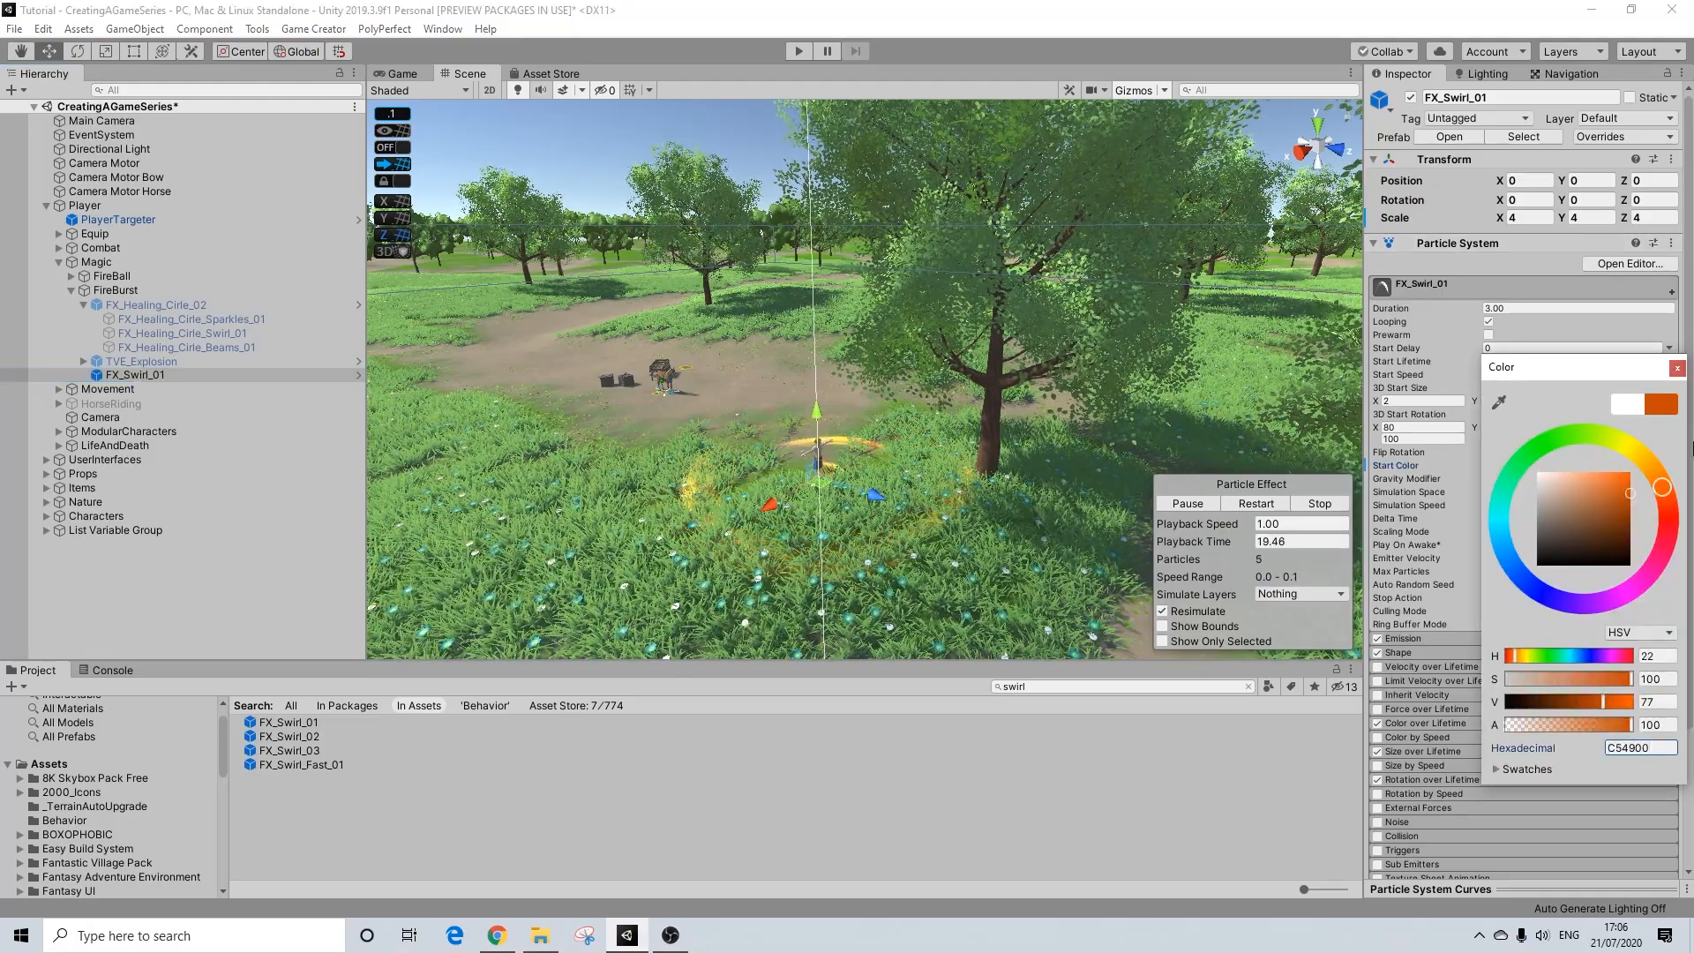
left_click(1678, 368)
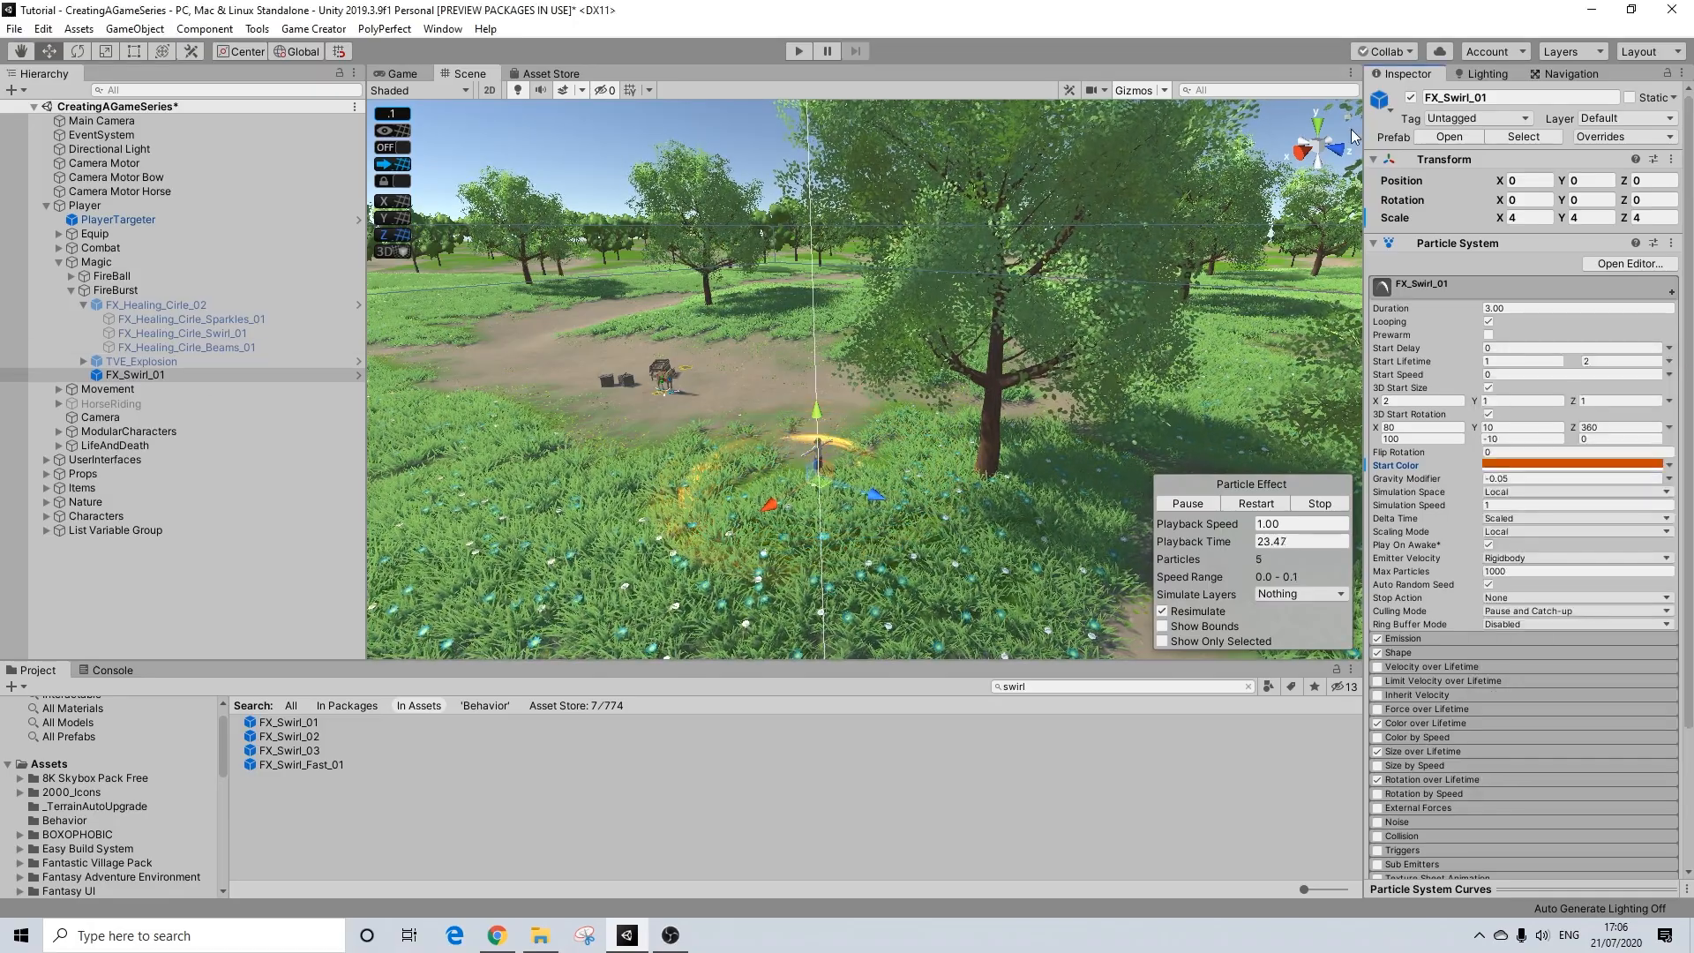
left_click(1410, 98)
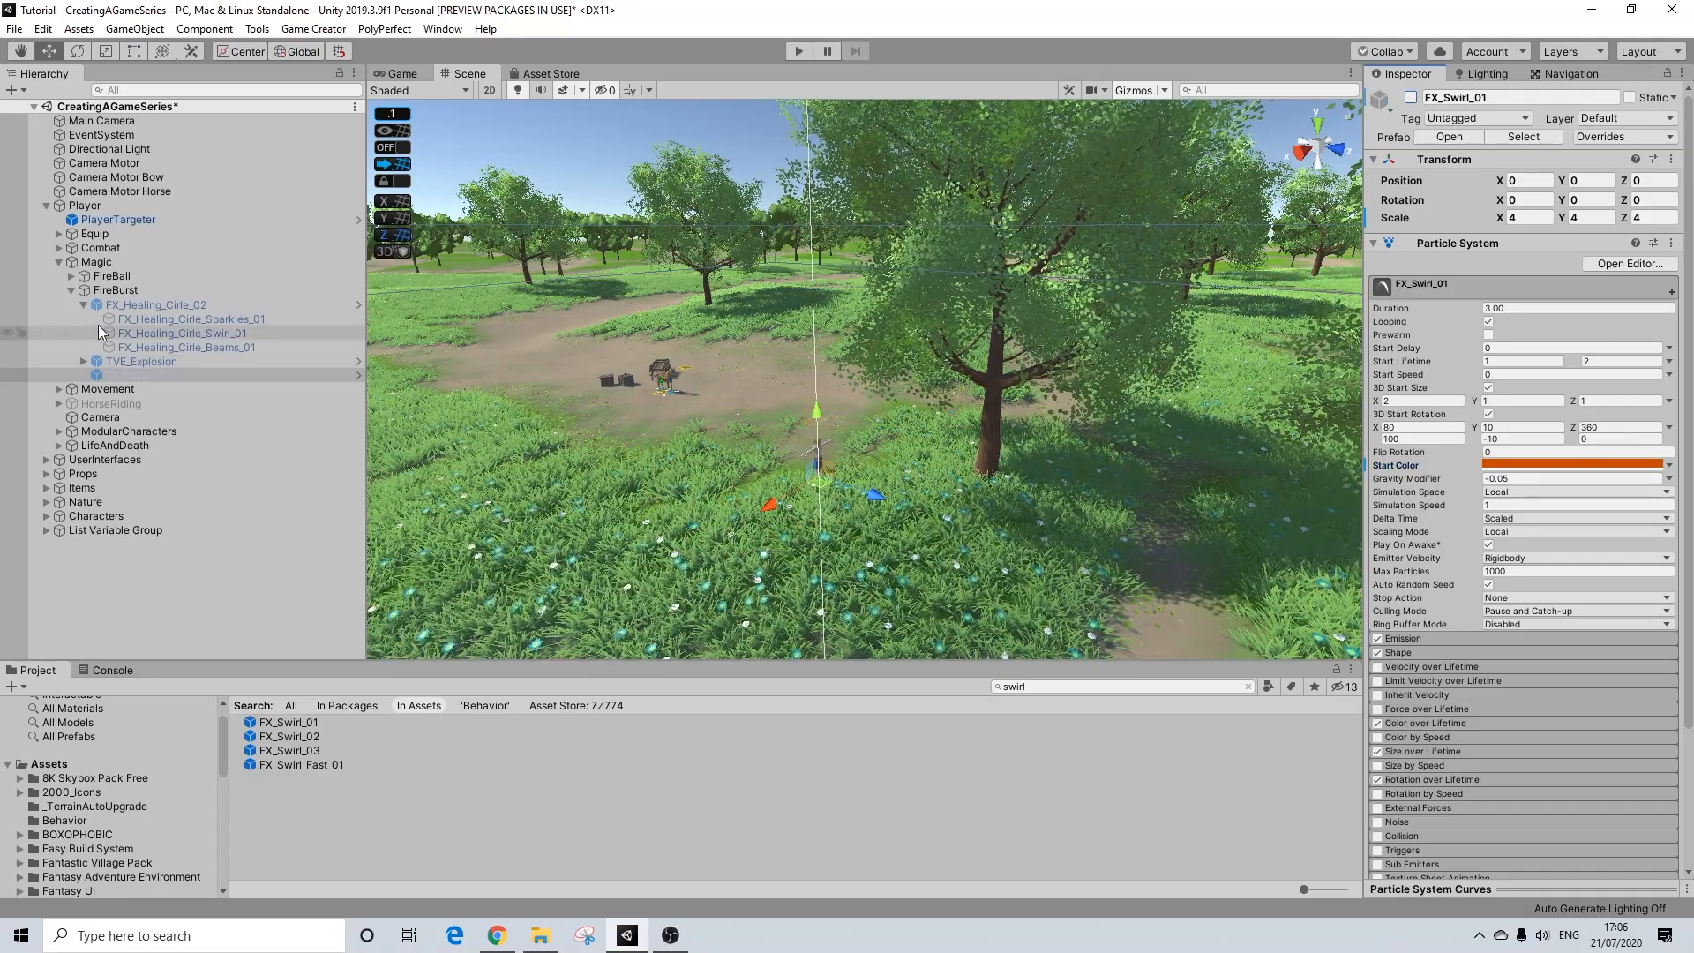
left_click(84, 304)
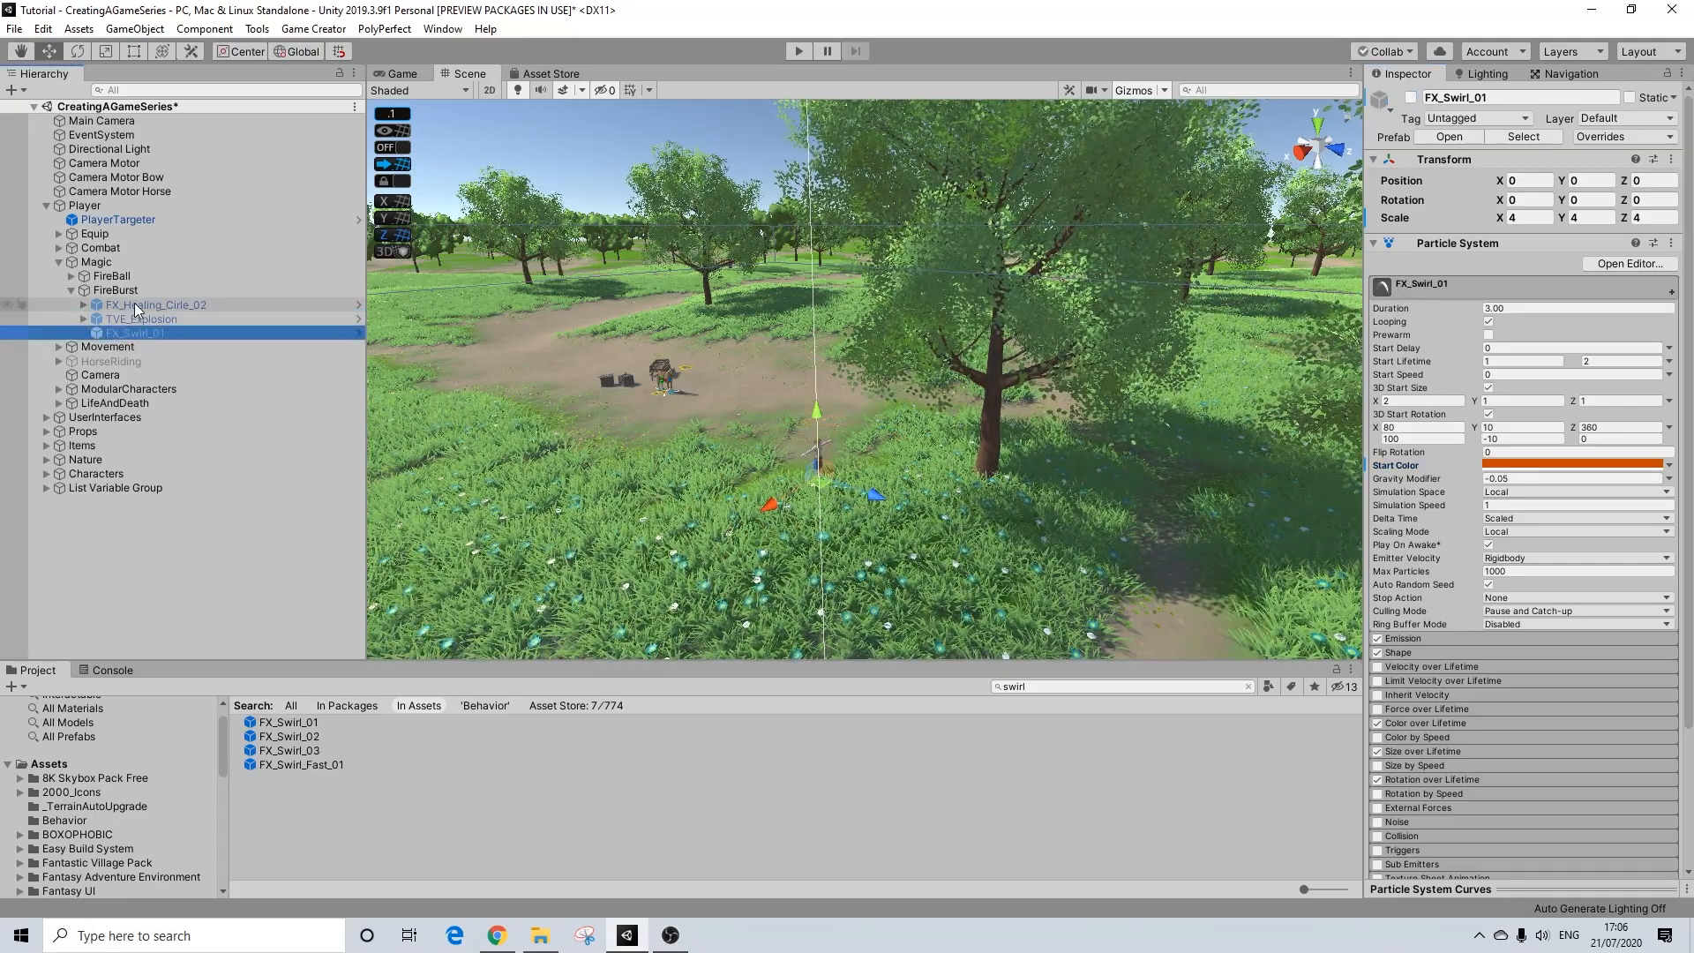
Step: Review the Burst shake Camera and first Change Player IsControllable actions of the FireBurst object
left_click(107, 292)
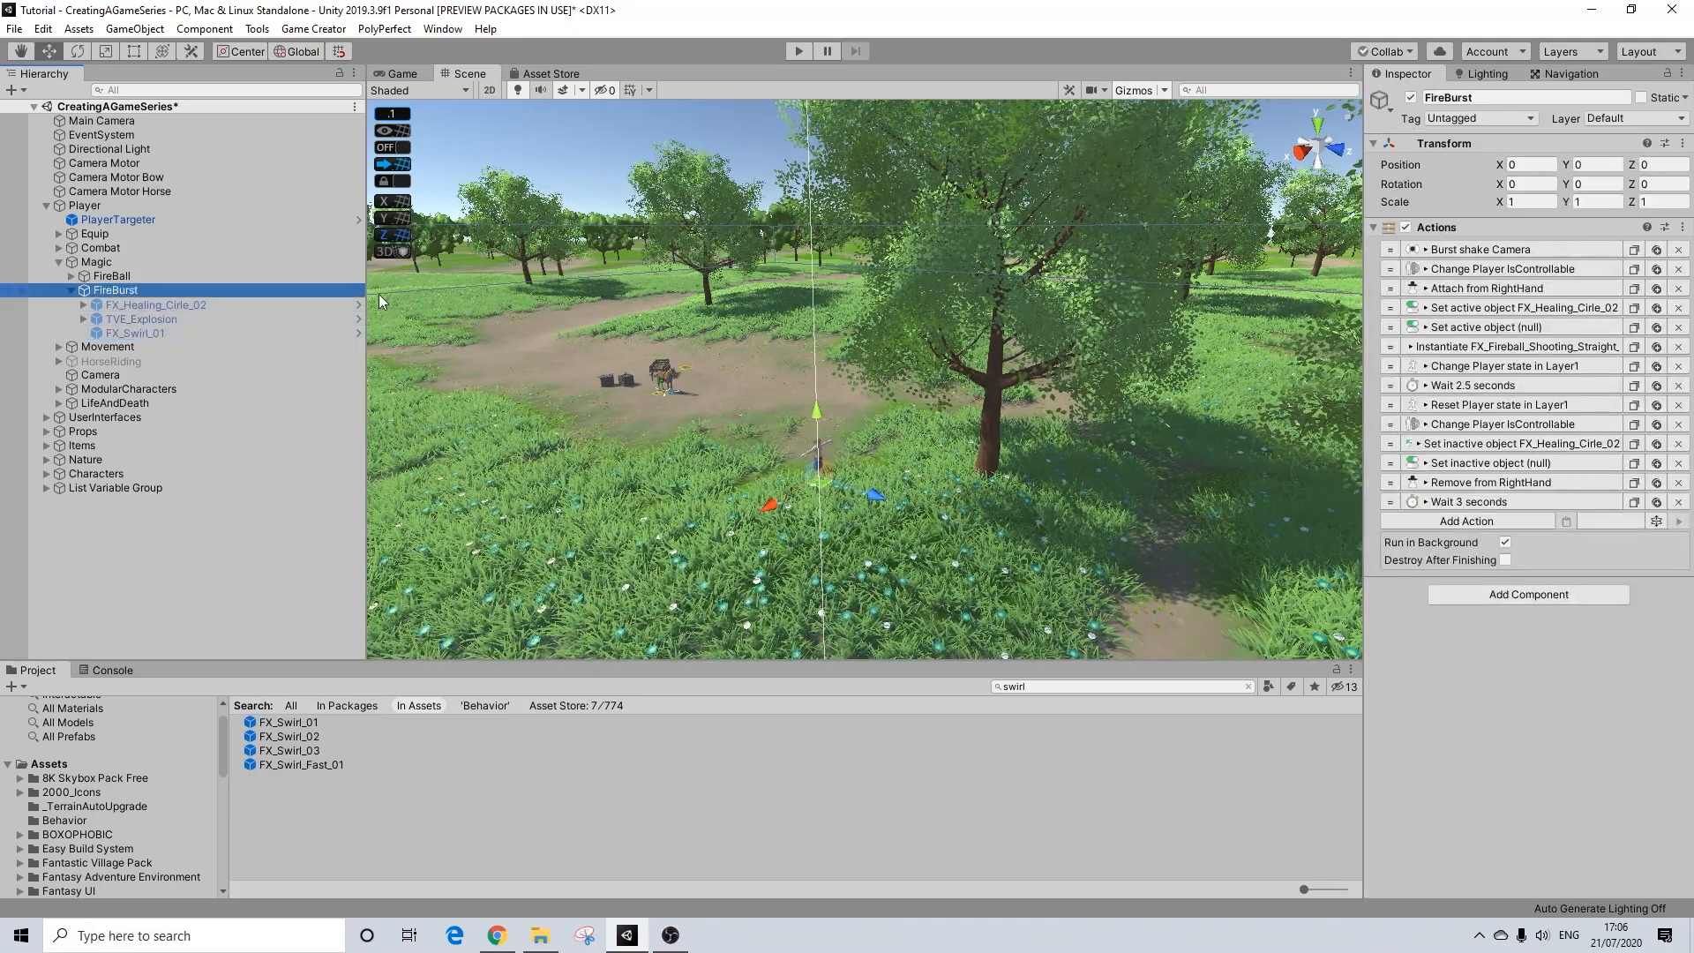
left_click(1480, 249)
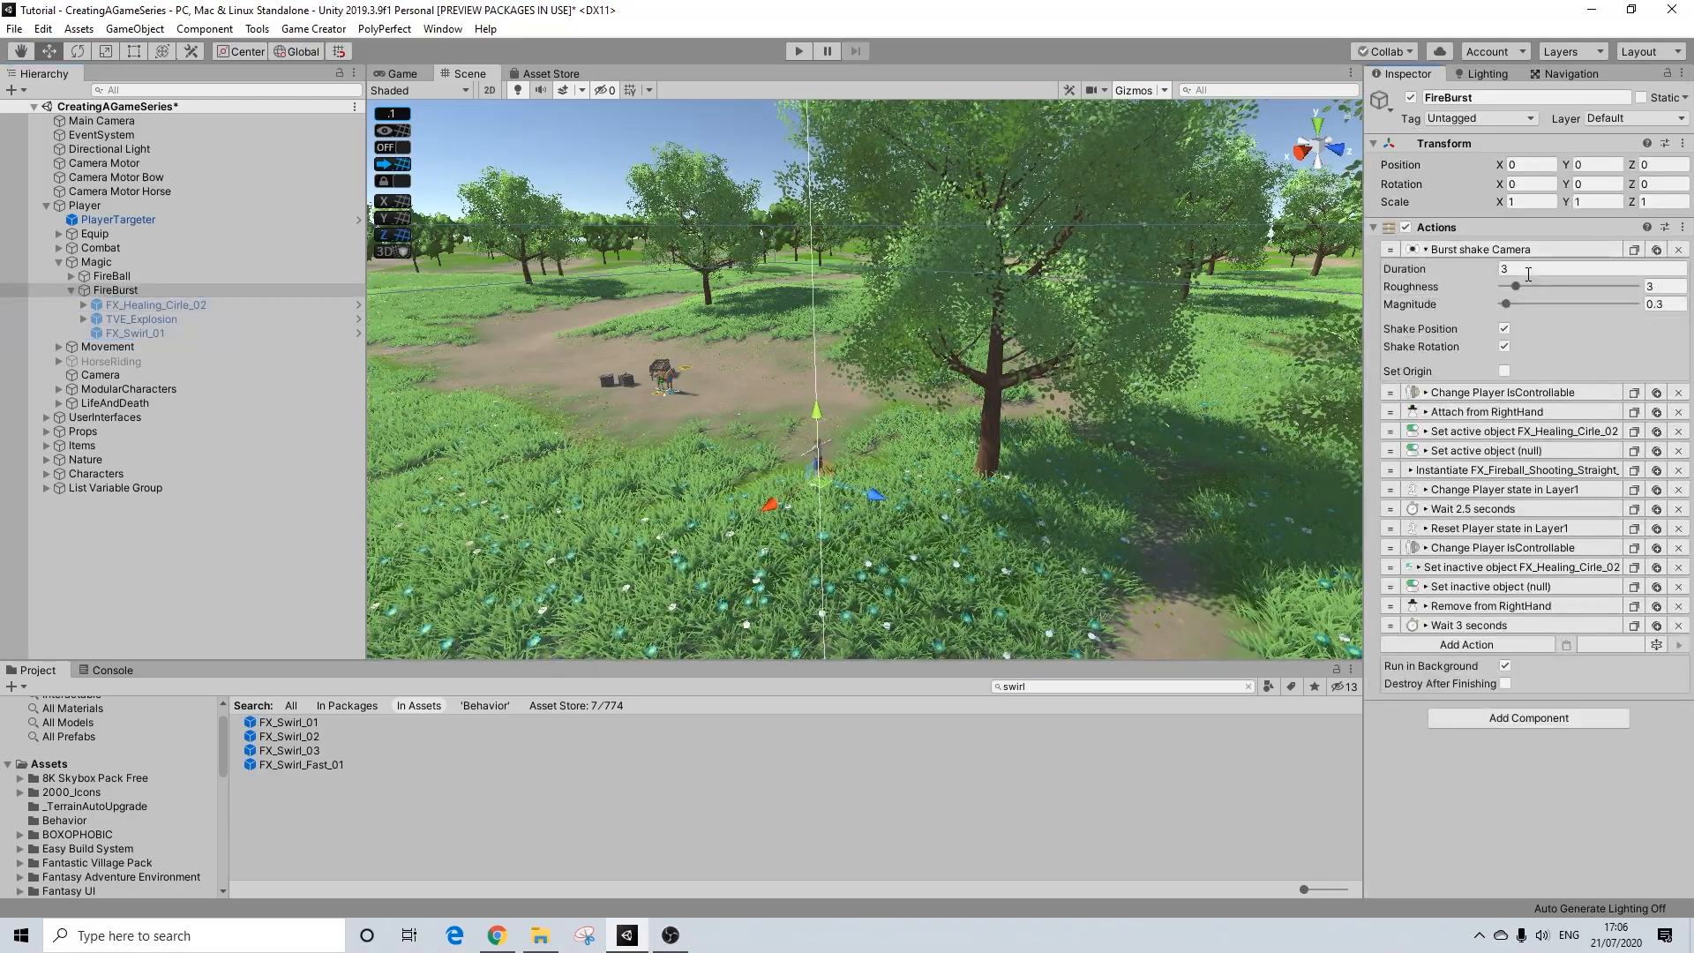
left_click(1663, 286)
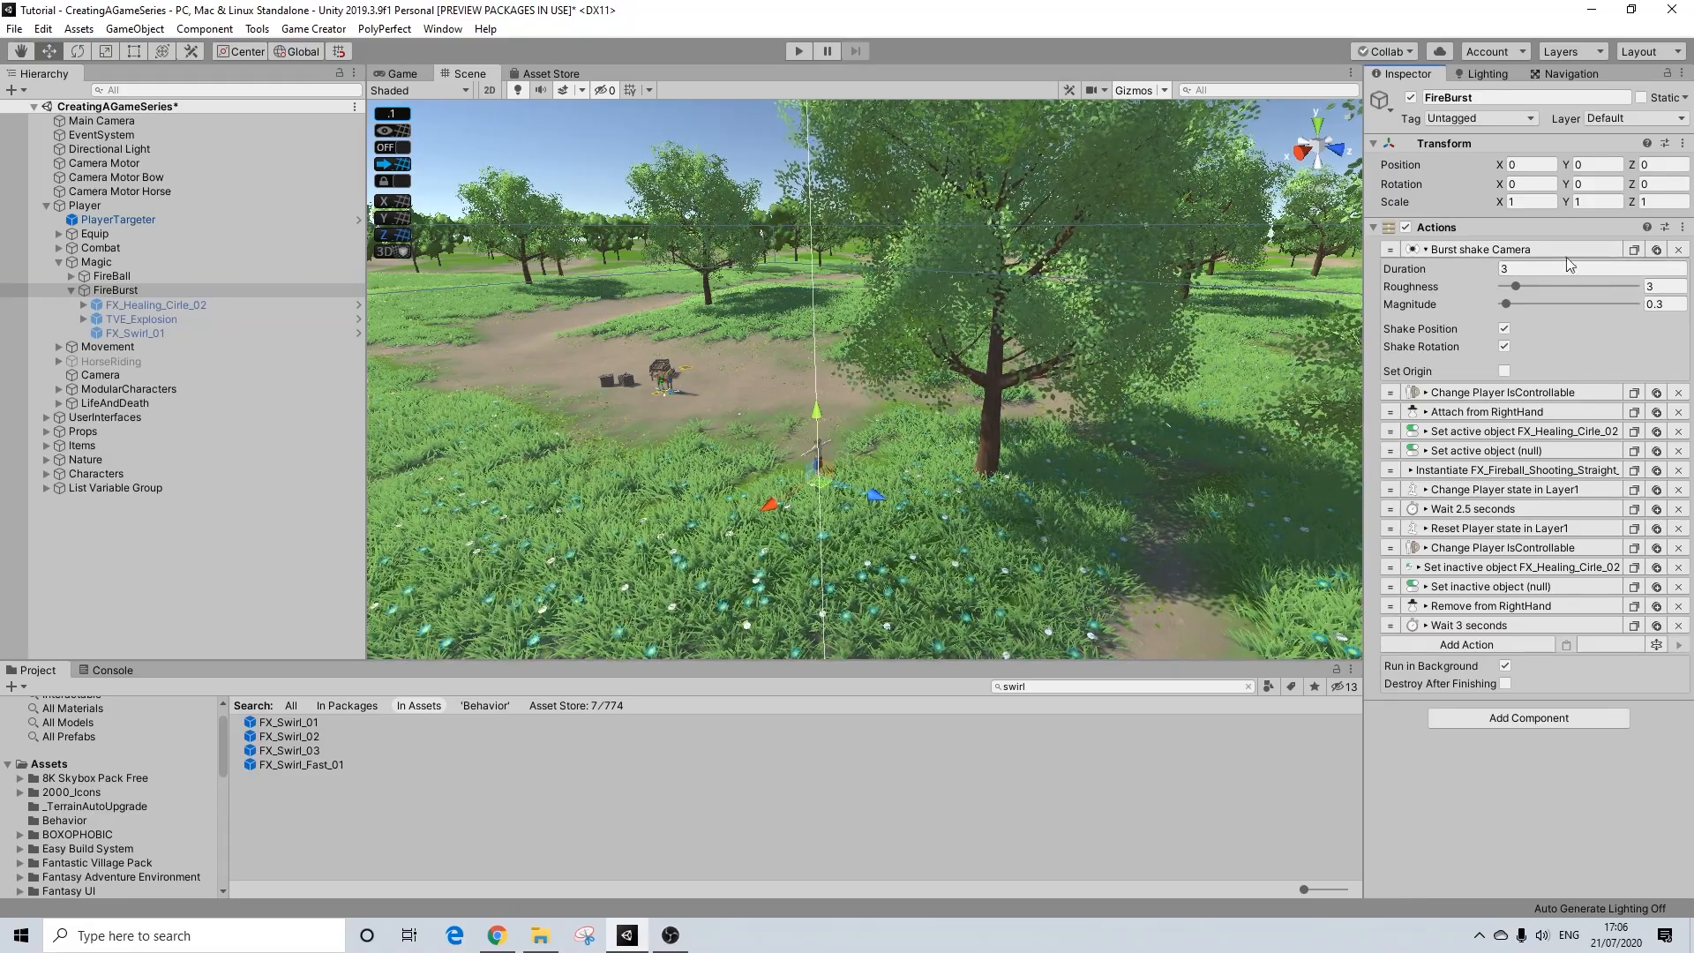
left_click(1499, 252)
left_click(1505, 269)
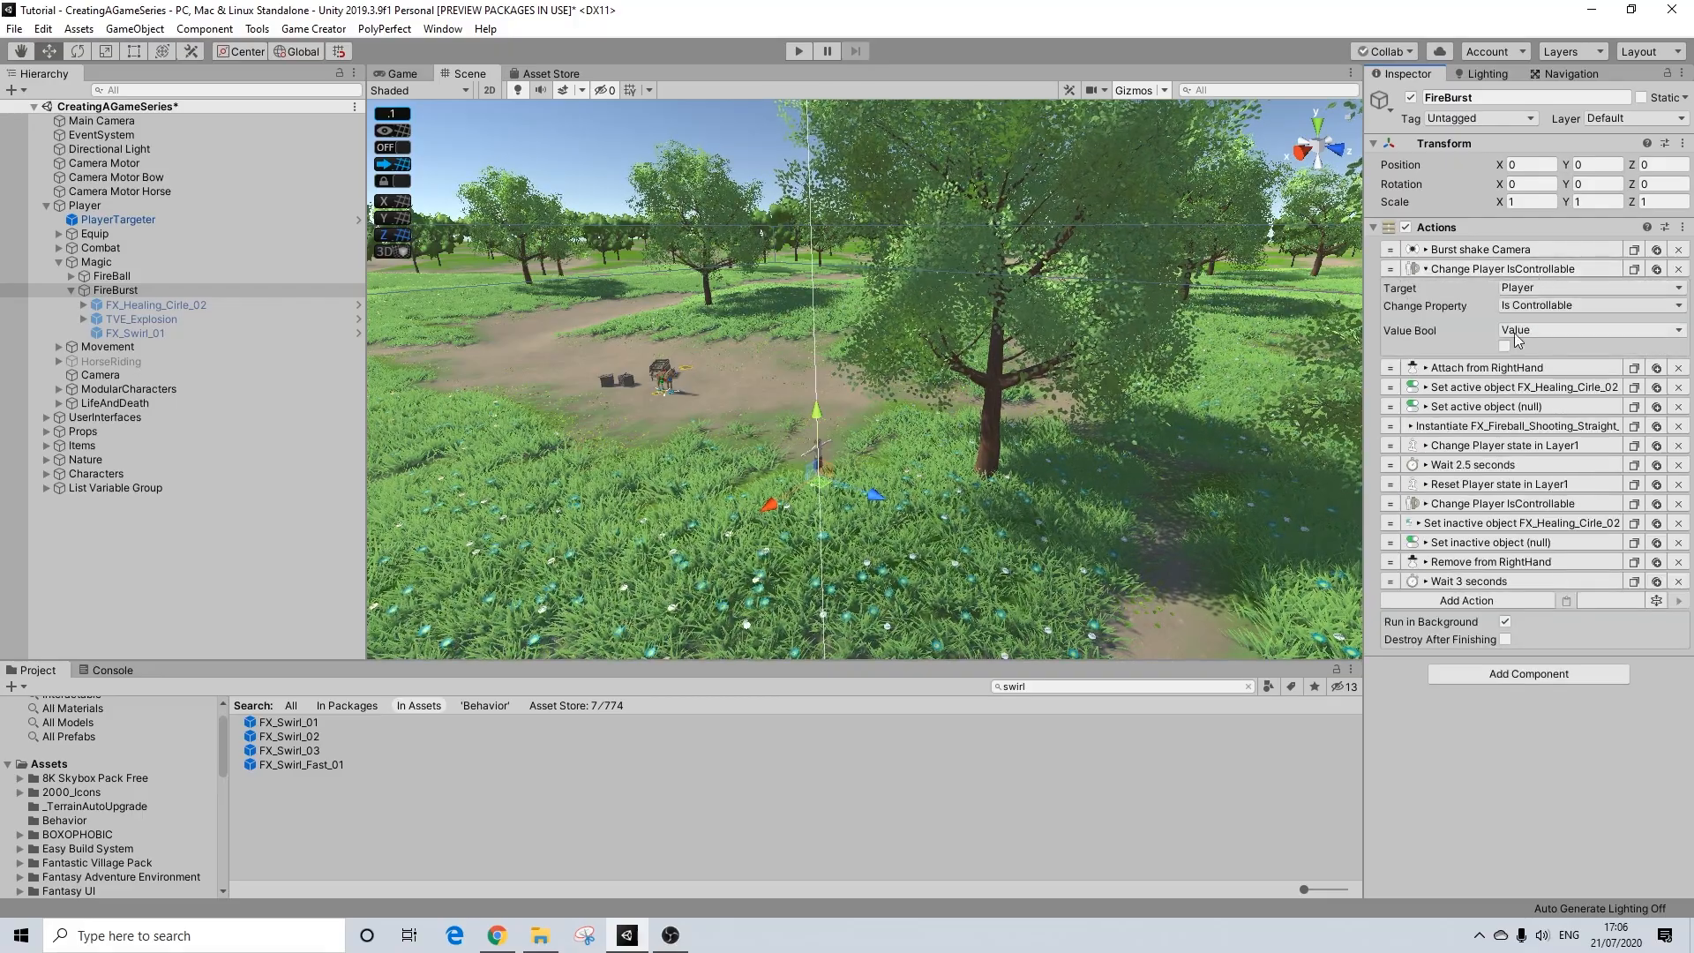
left_click(1515, 269)
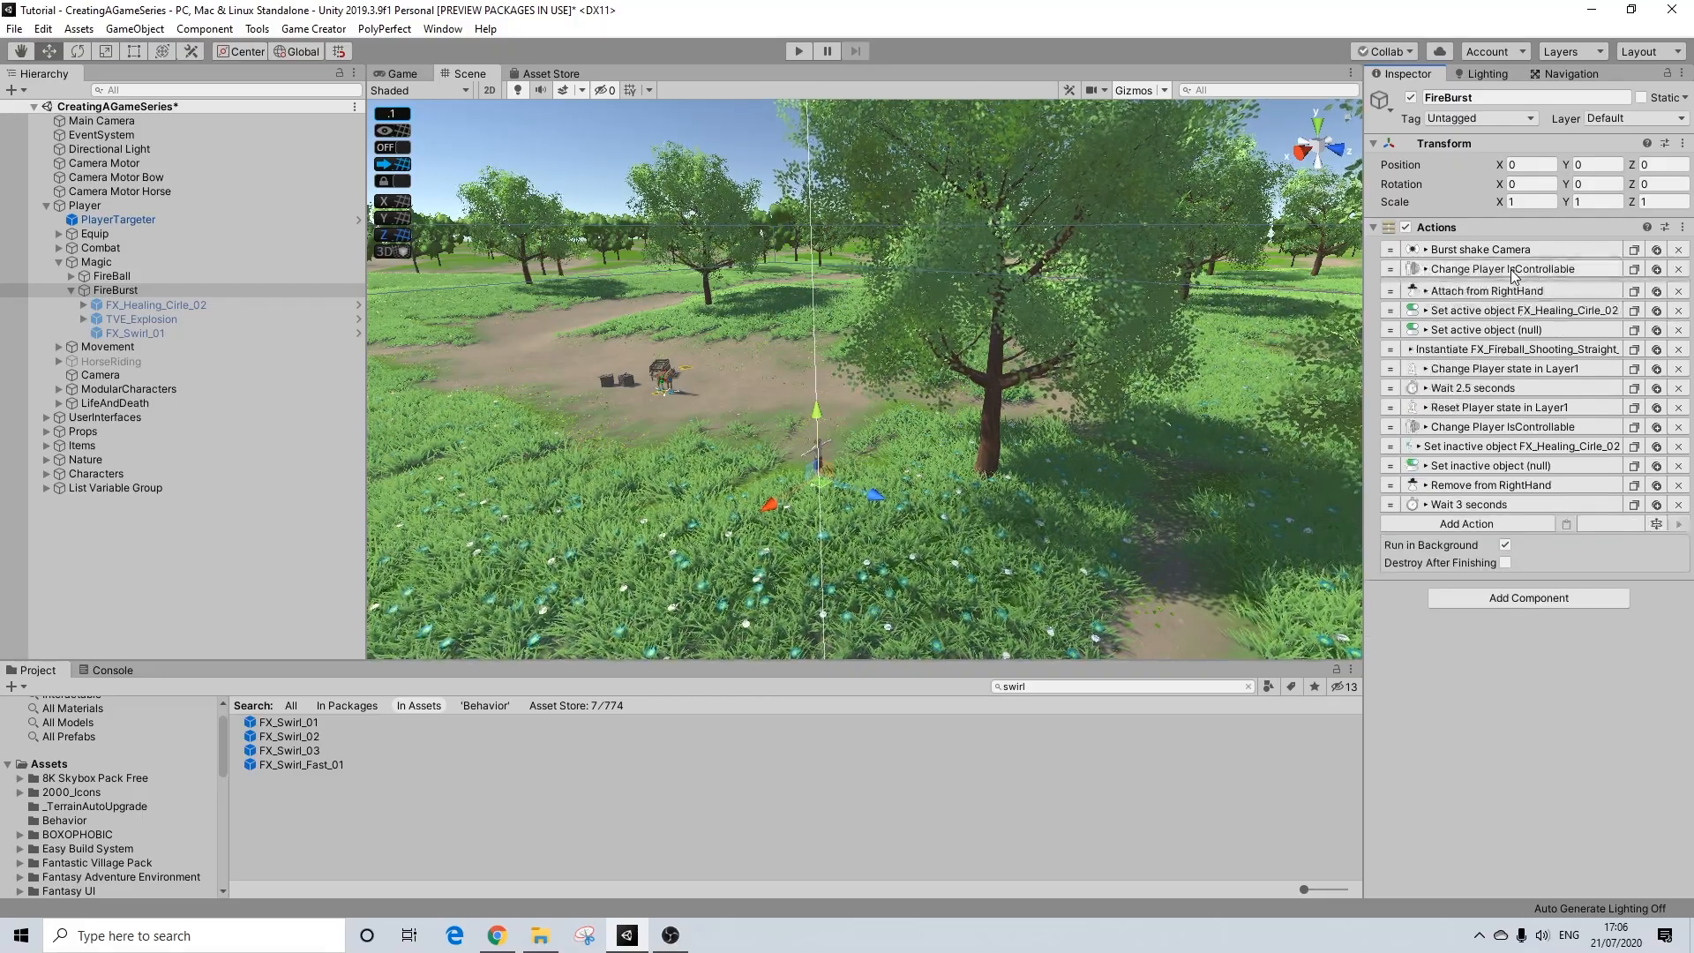
Step: Duplicate FireBurst's Attach from RightHand action and set the copy's bone to Left Hand
left_click(1489, 288)
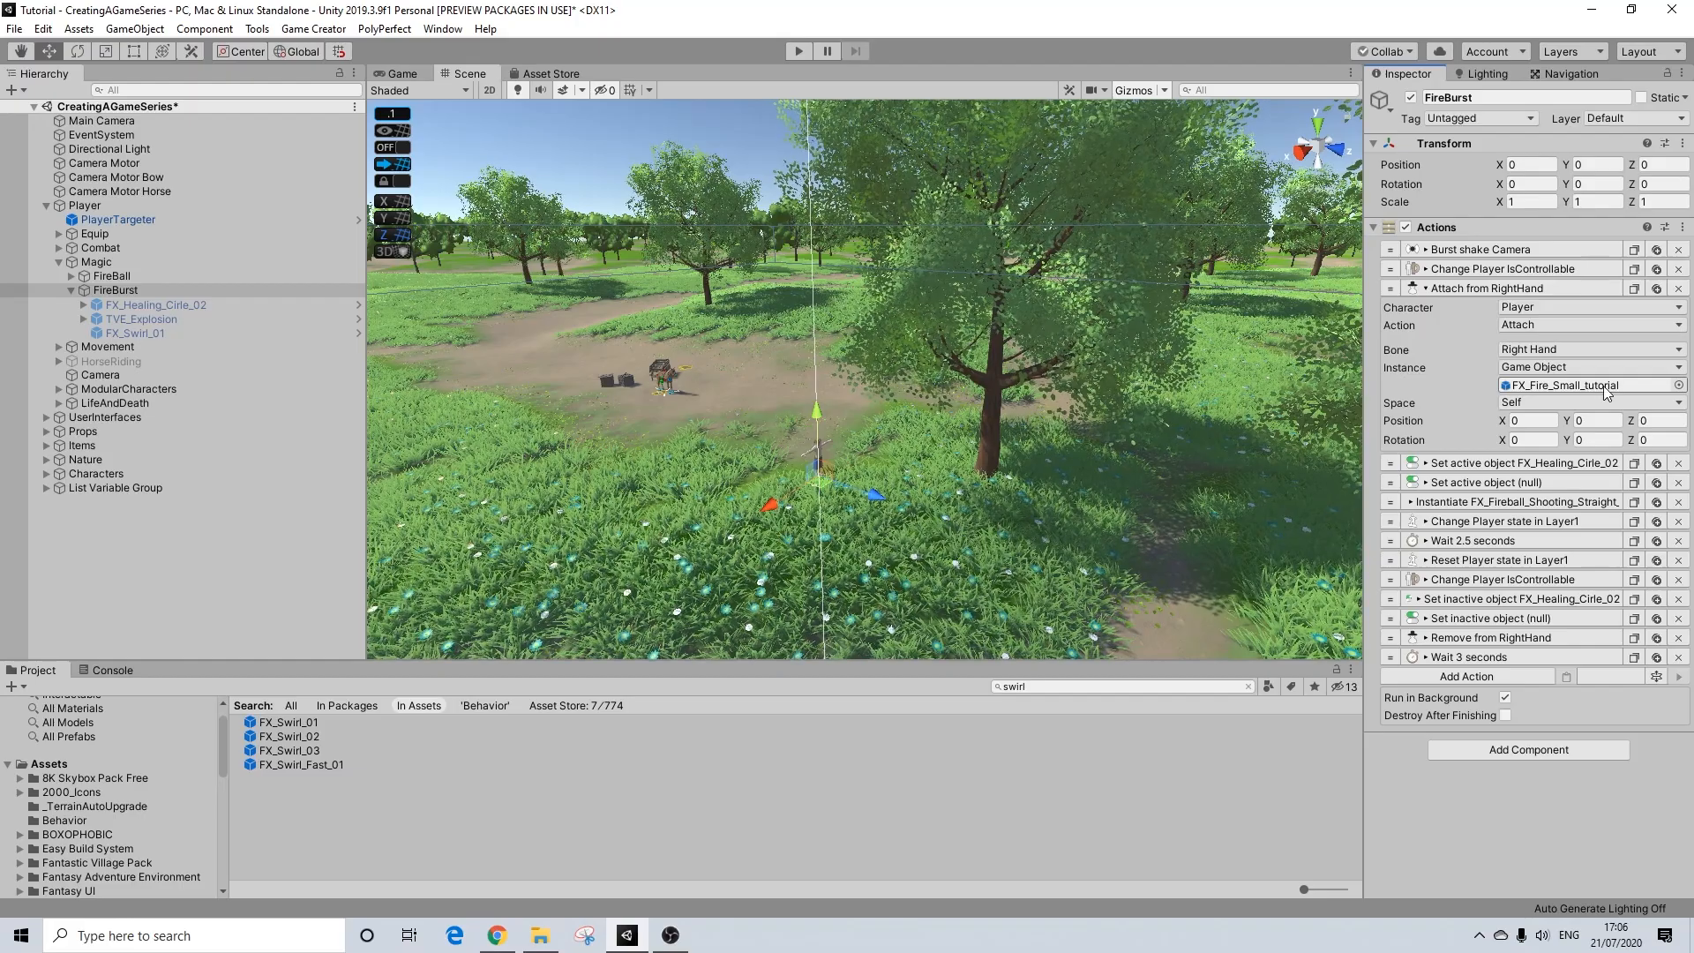
left_click(1658, 289)
left_click(1536, 522)
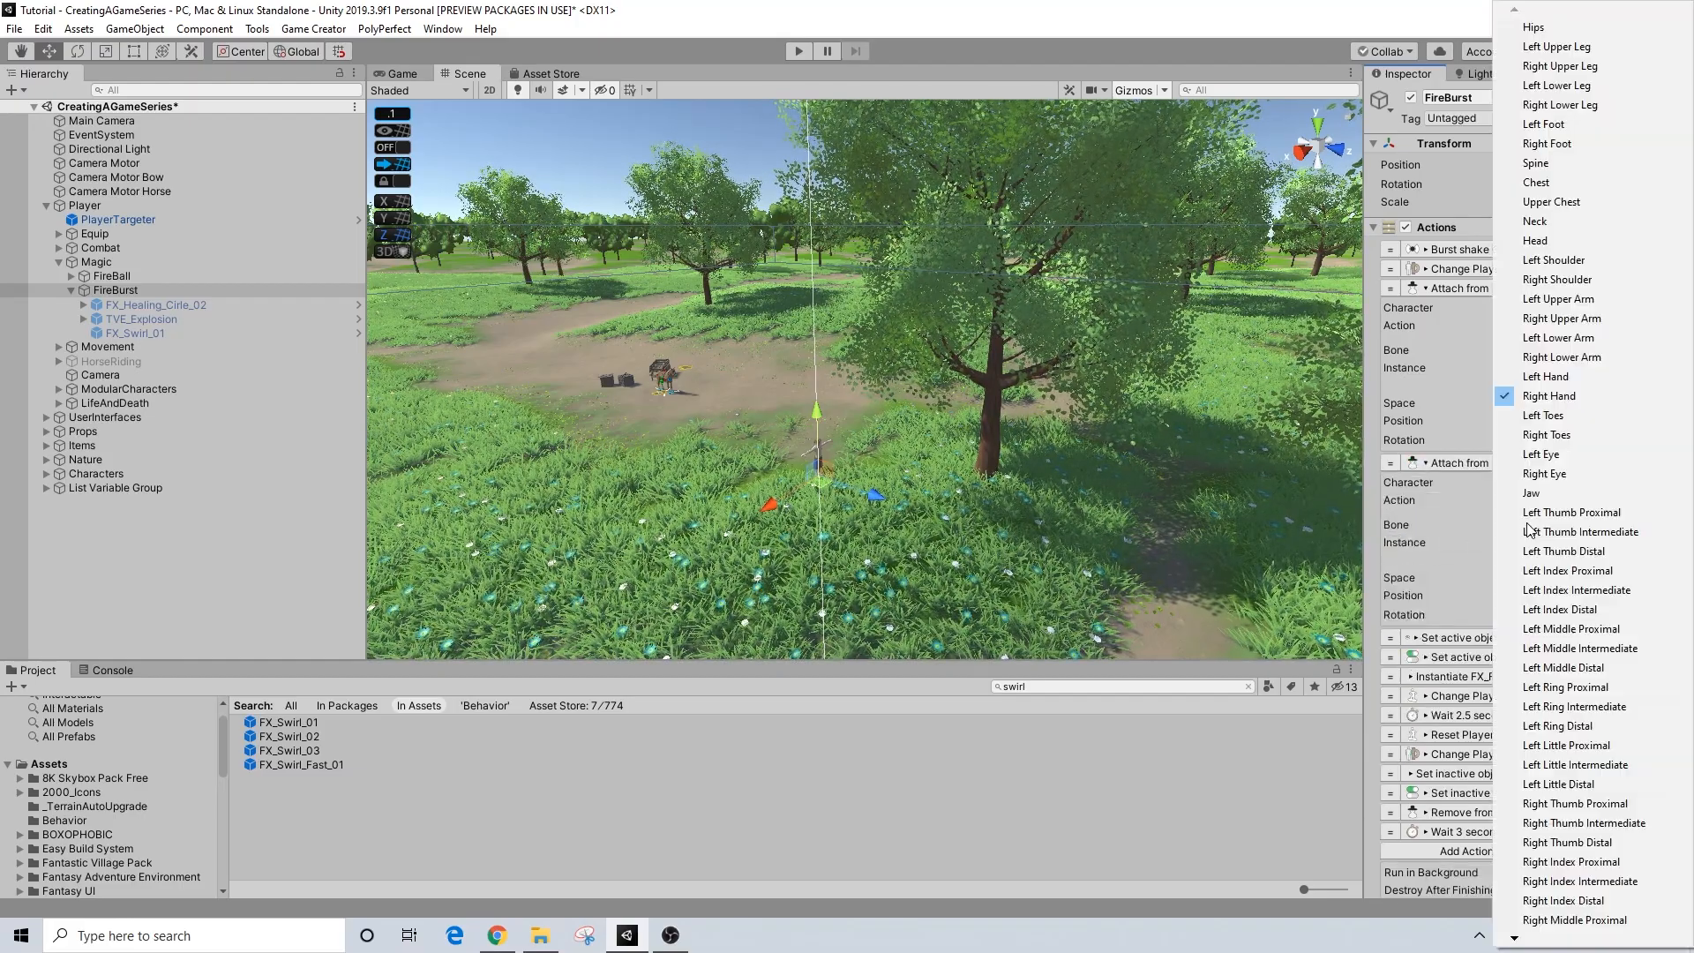
left_click(1540, 379)
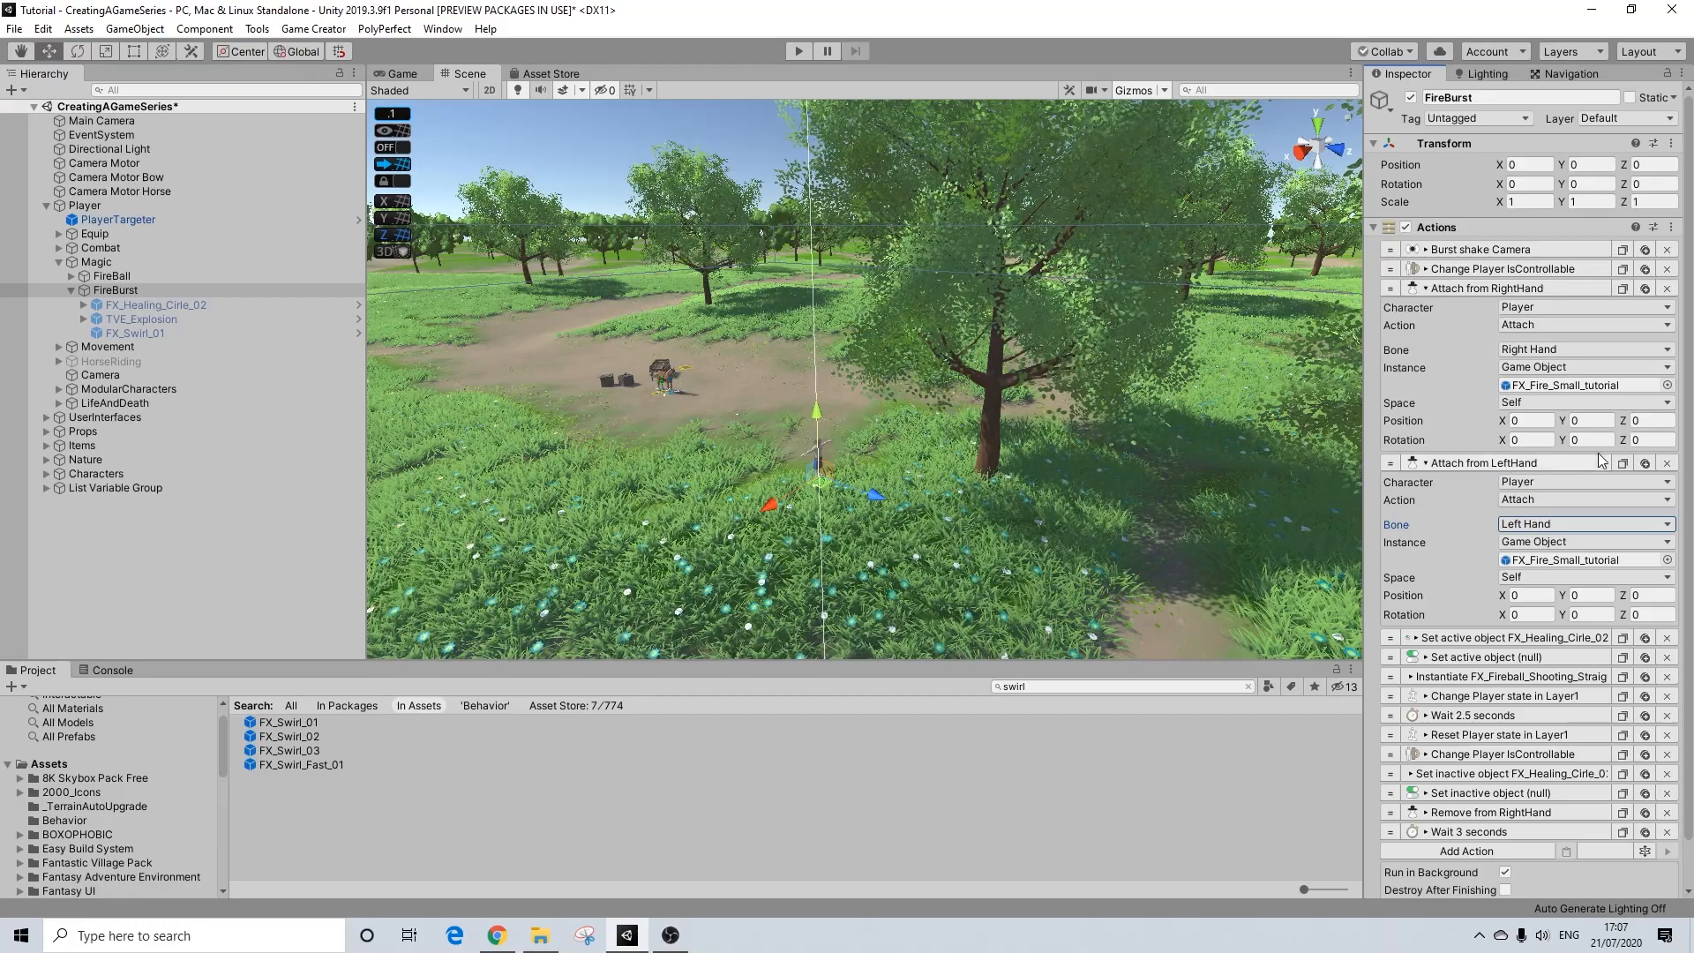
Step: Assign the TVE_Explosion child object as the target of FireBurst's empty Set active object action
left_click(1509, 464)
left_click(1496, 293)
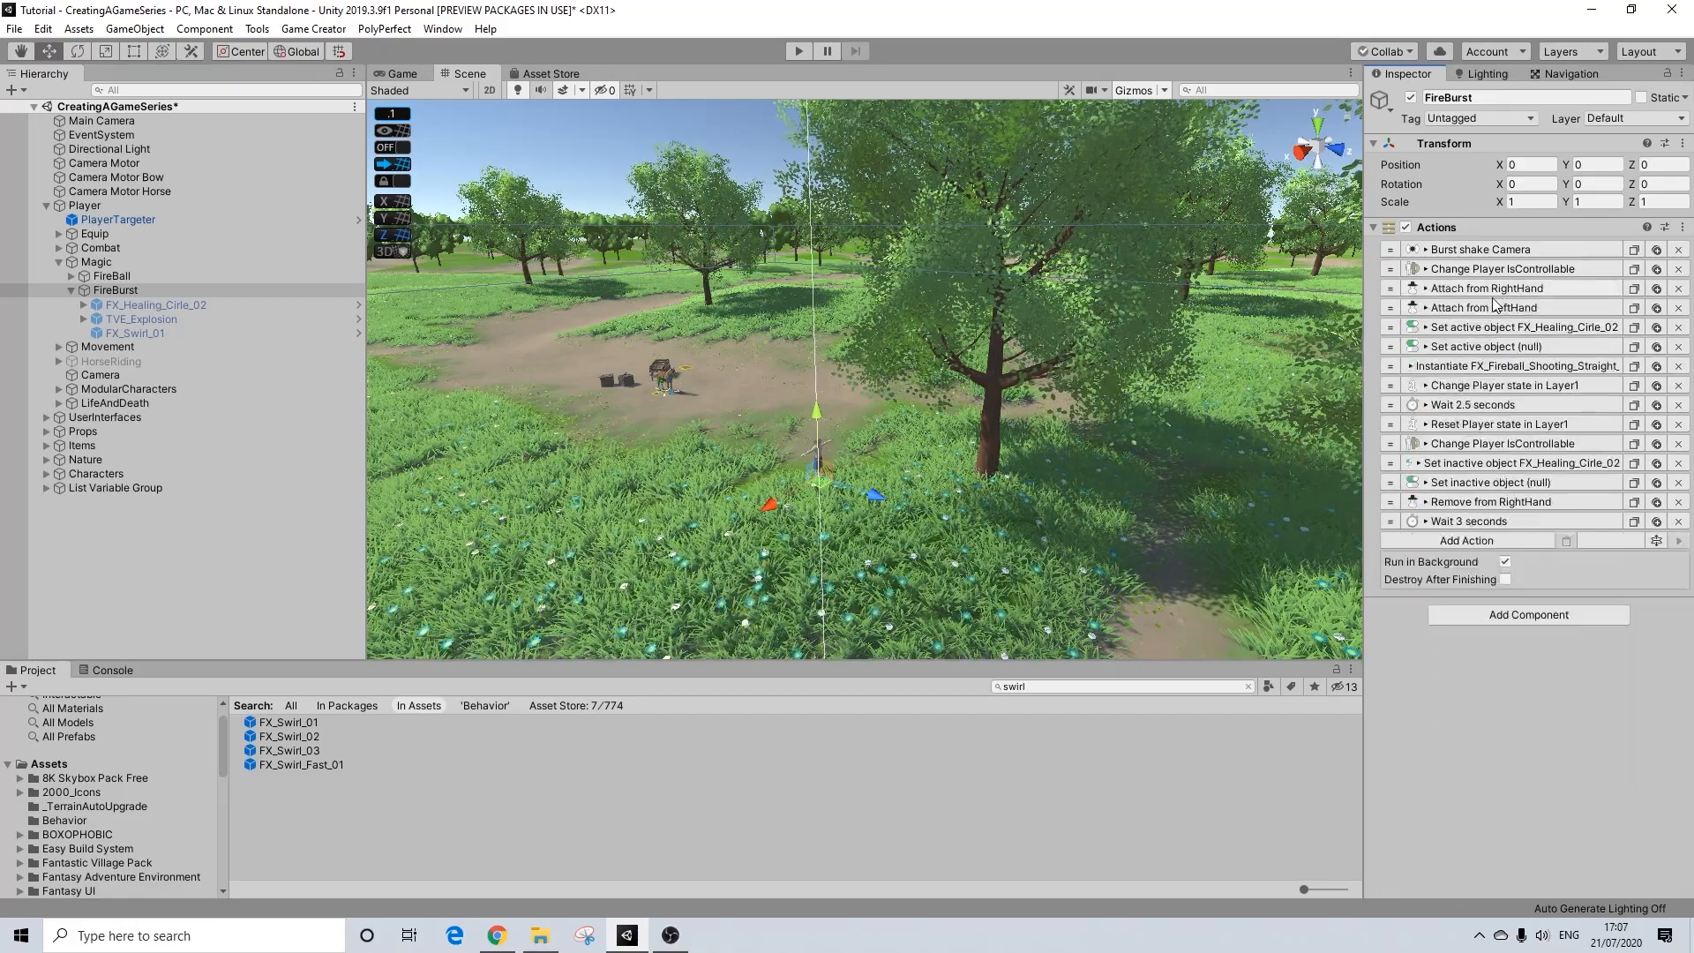
left_click(1489, 328)
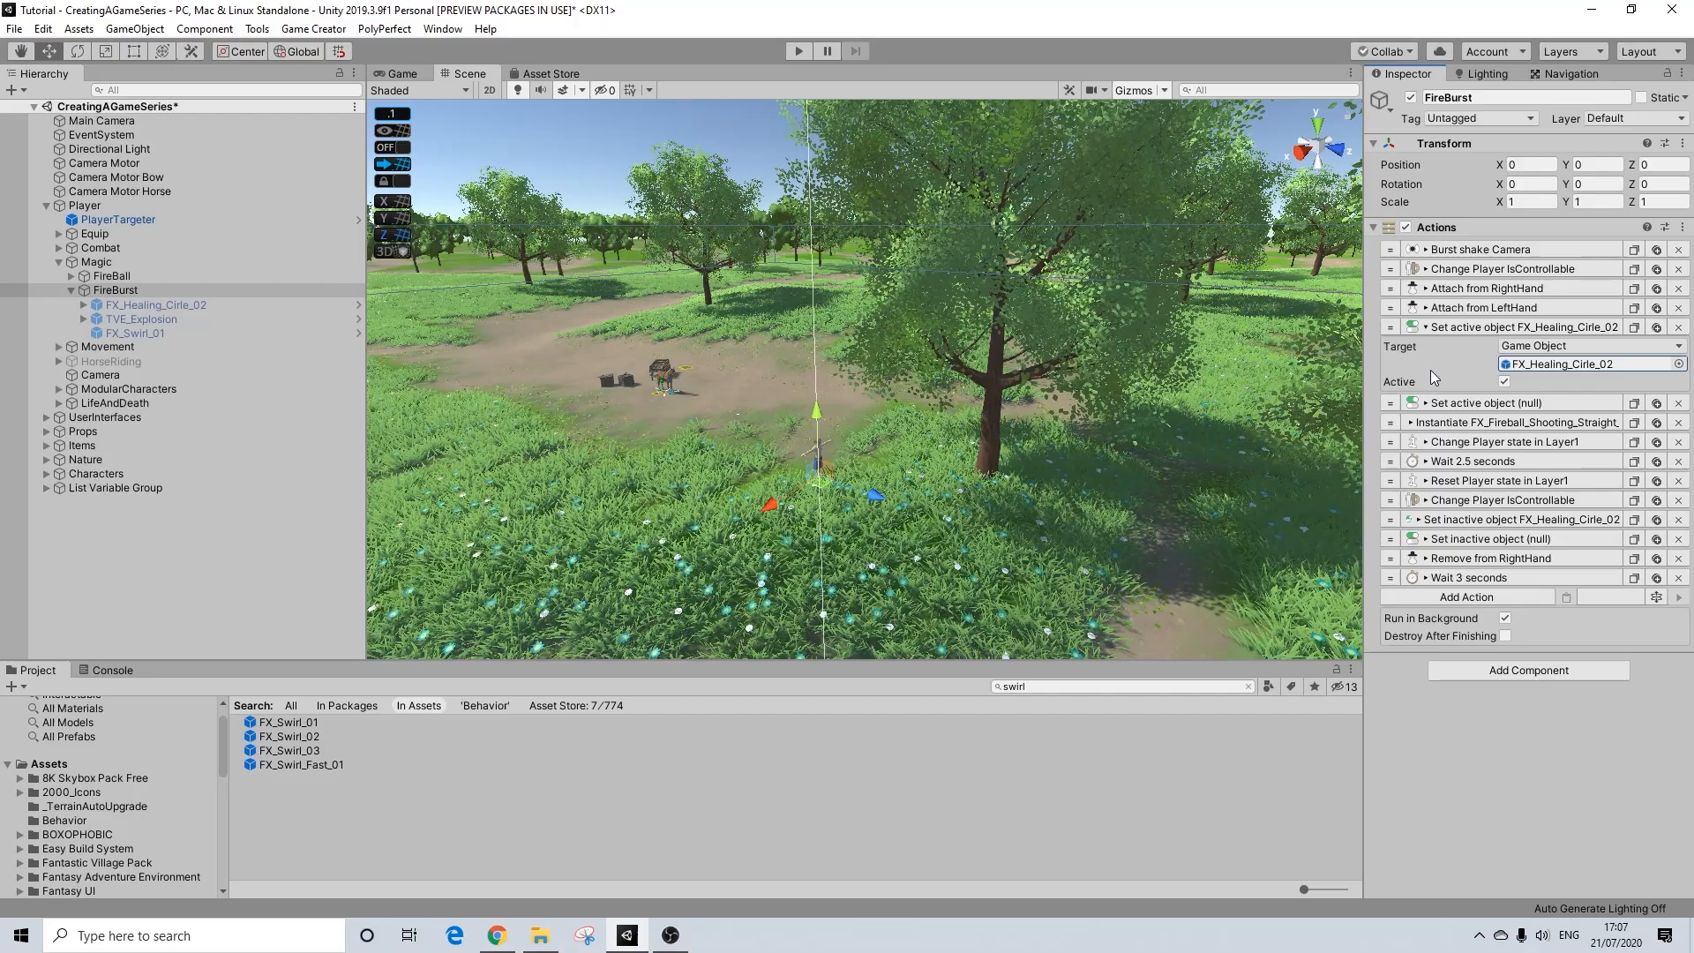
left_click(1489, 403)
left_click_drag(151, 316, 1268, 445)
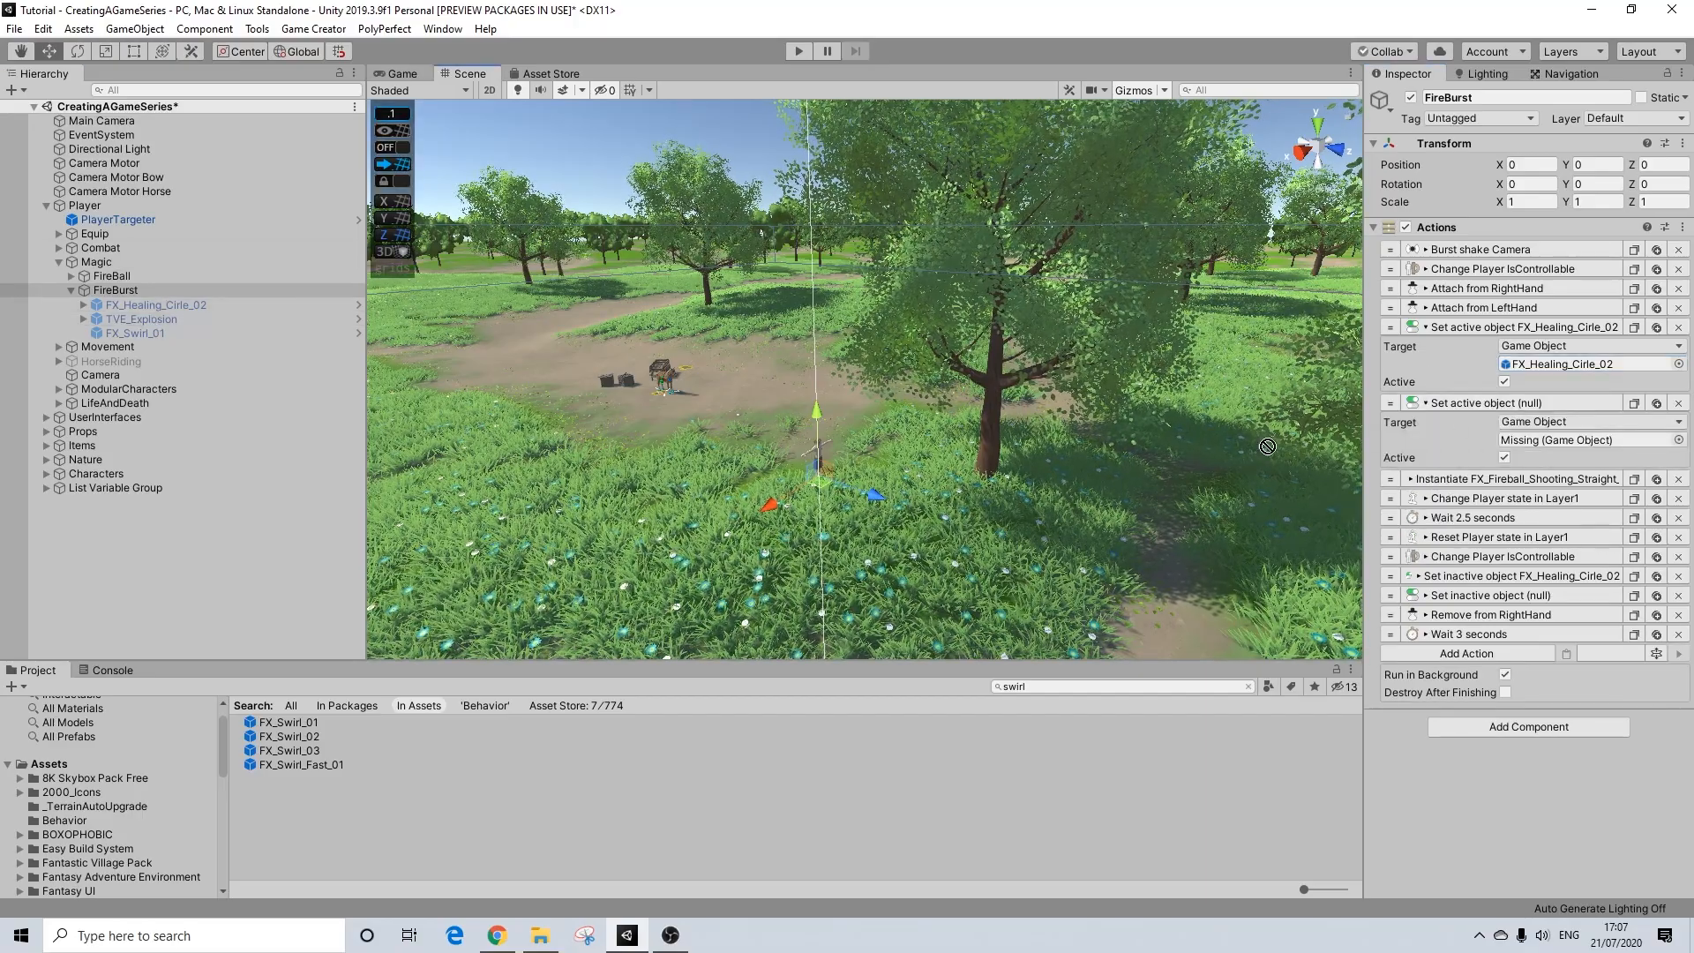
Step: Duplicate the Set active object action for TVE_Explosion and set the copy's target to FX_Swirl_01, then collapse the activation actions
left_click(1657, 403)
left_click_drag(146, 336, 1506, 522)
left_click(1518, 328)
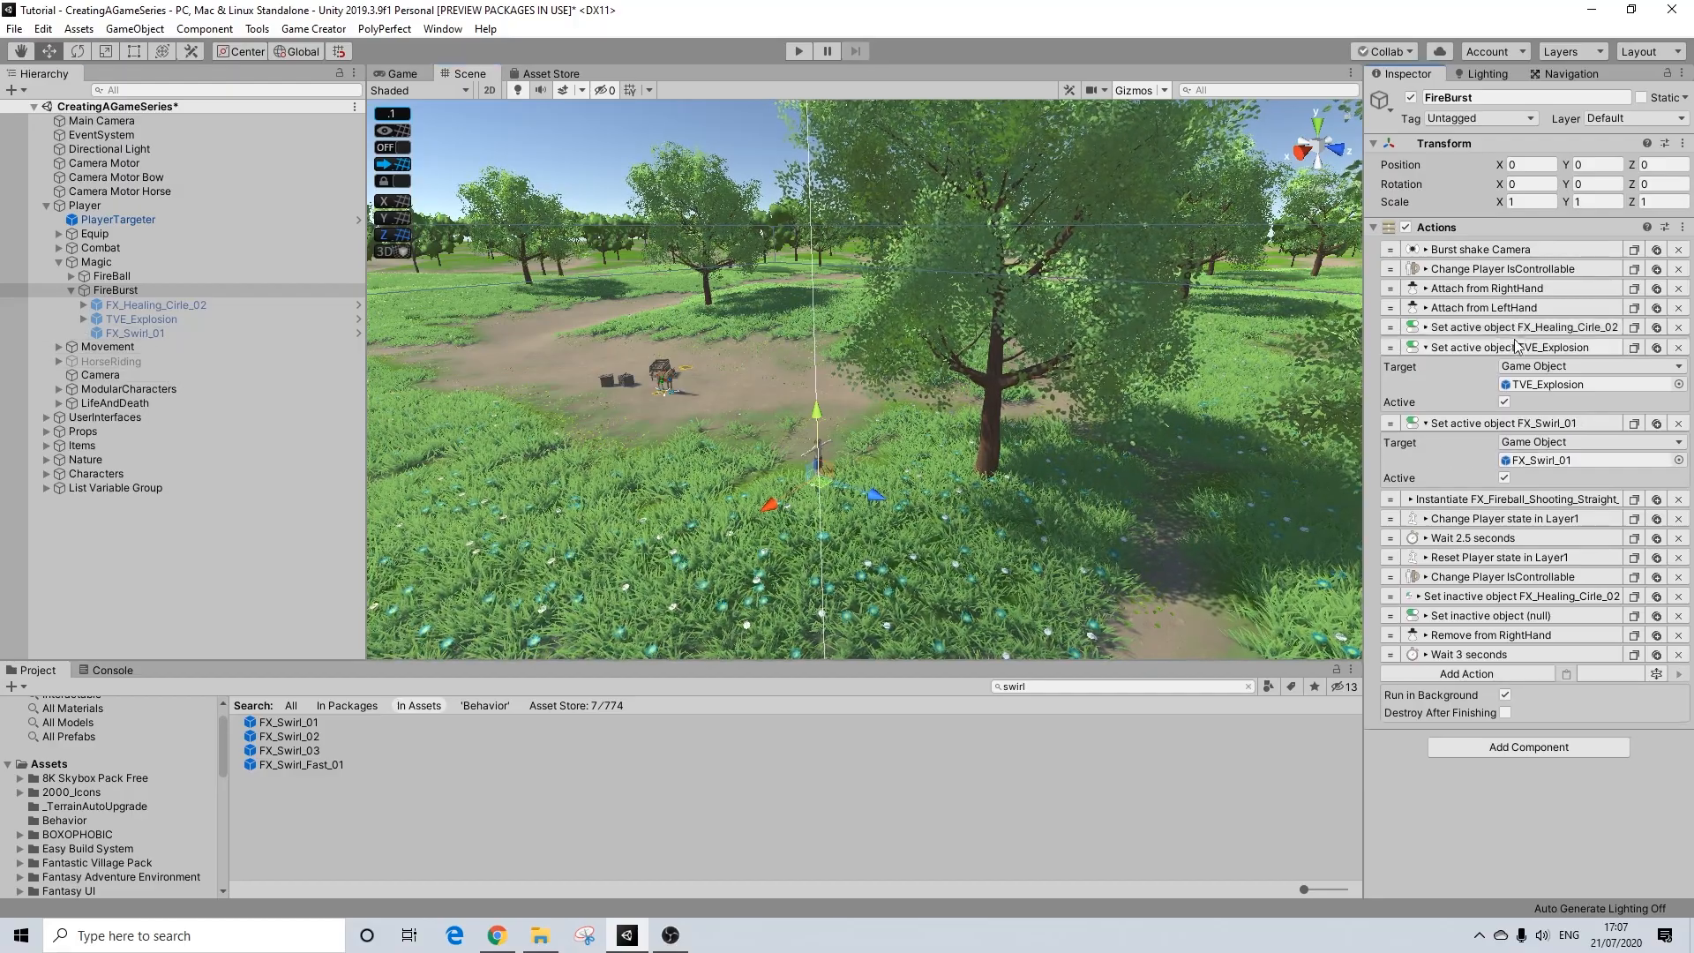
left_click(1500, 347)
left_click(1484, 365)
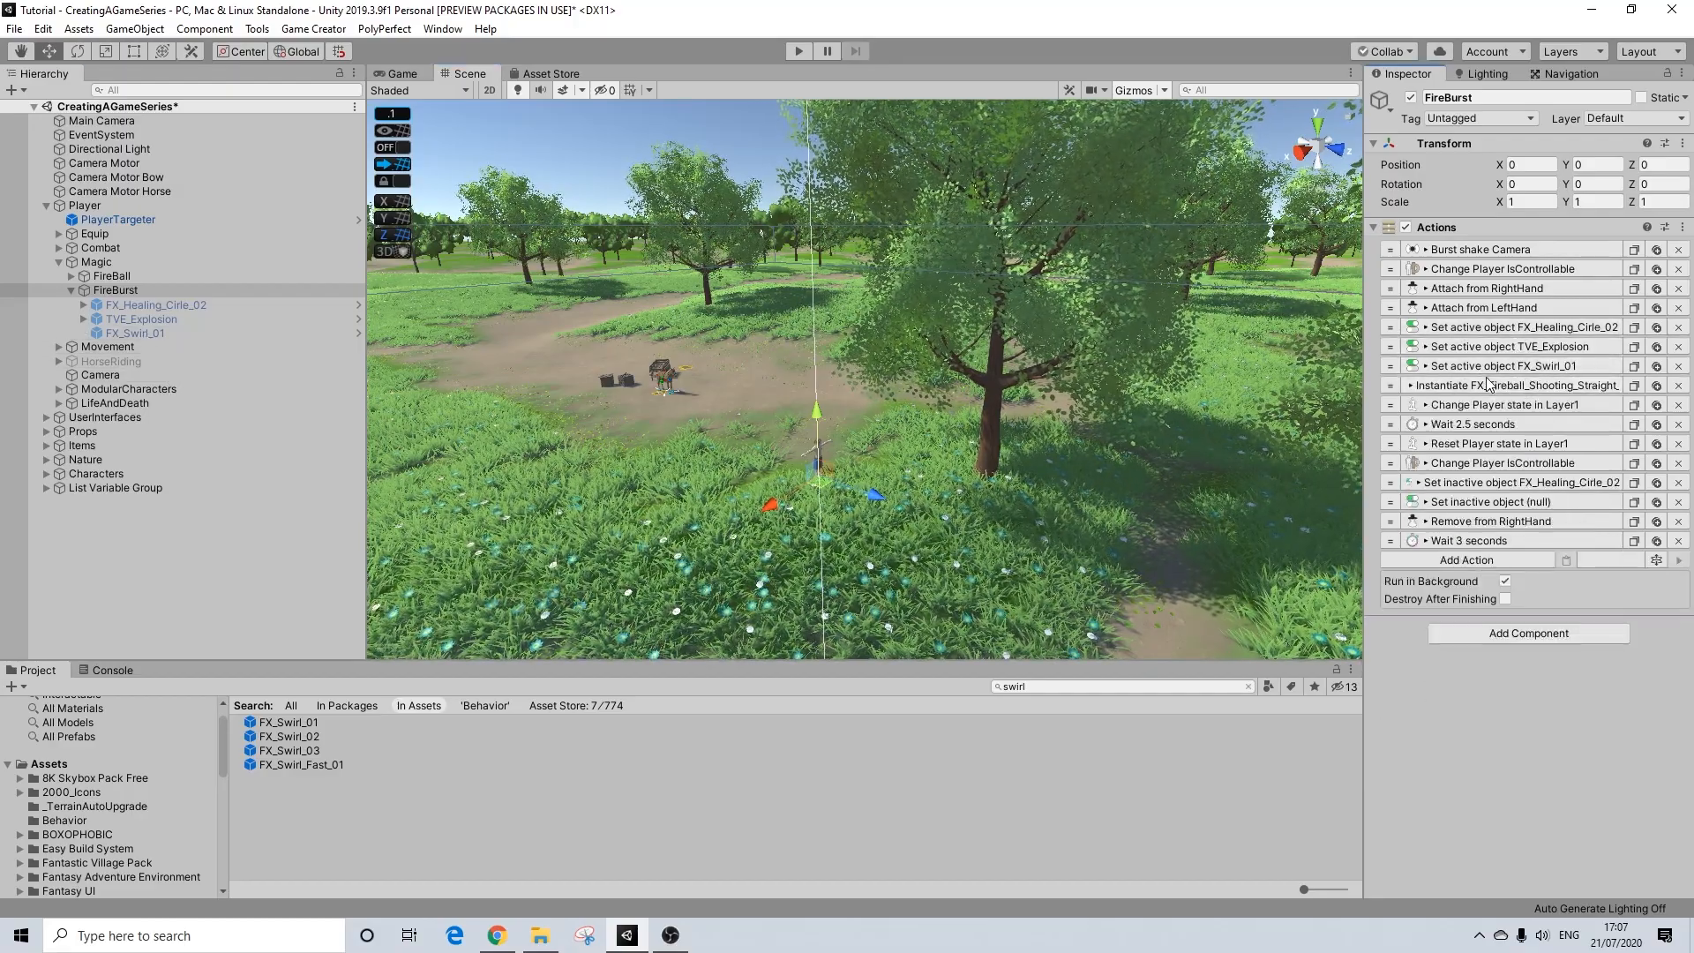
Step: Replace the prefab in FireBurst's Instantiate action with TutorialTVEScorch from the Behavior folder
left_click(1475, 386)
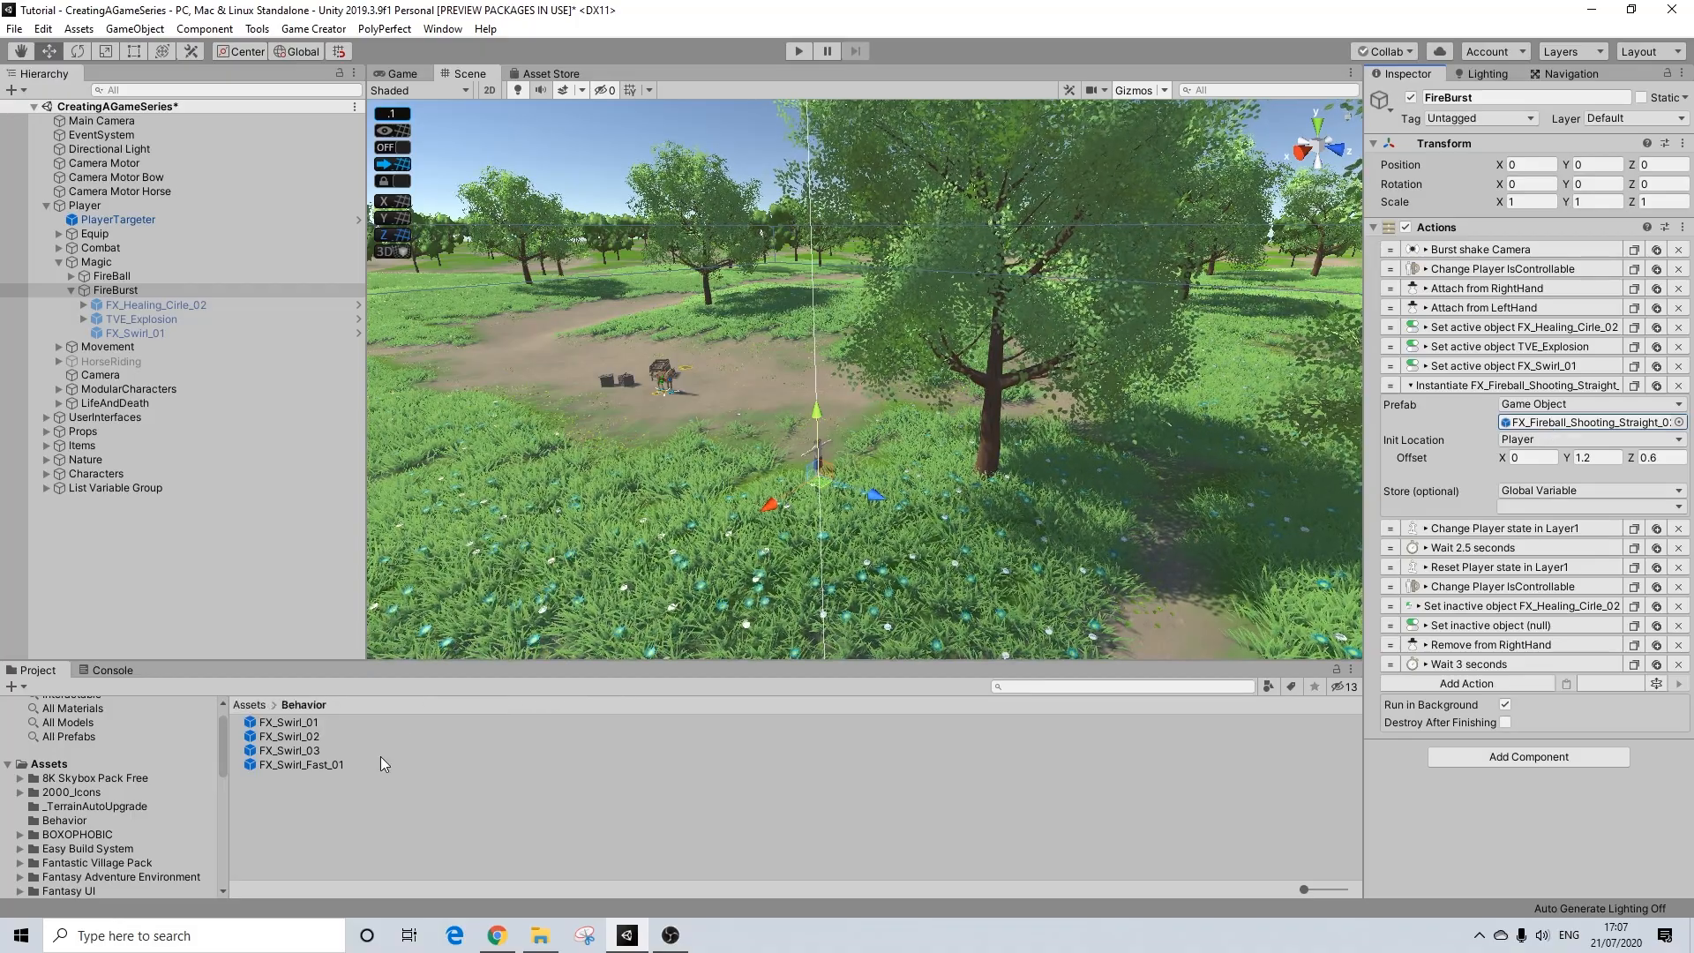
left_click(65, 820)
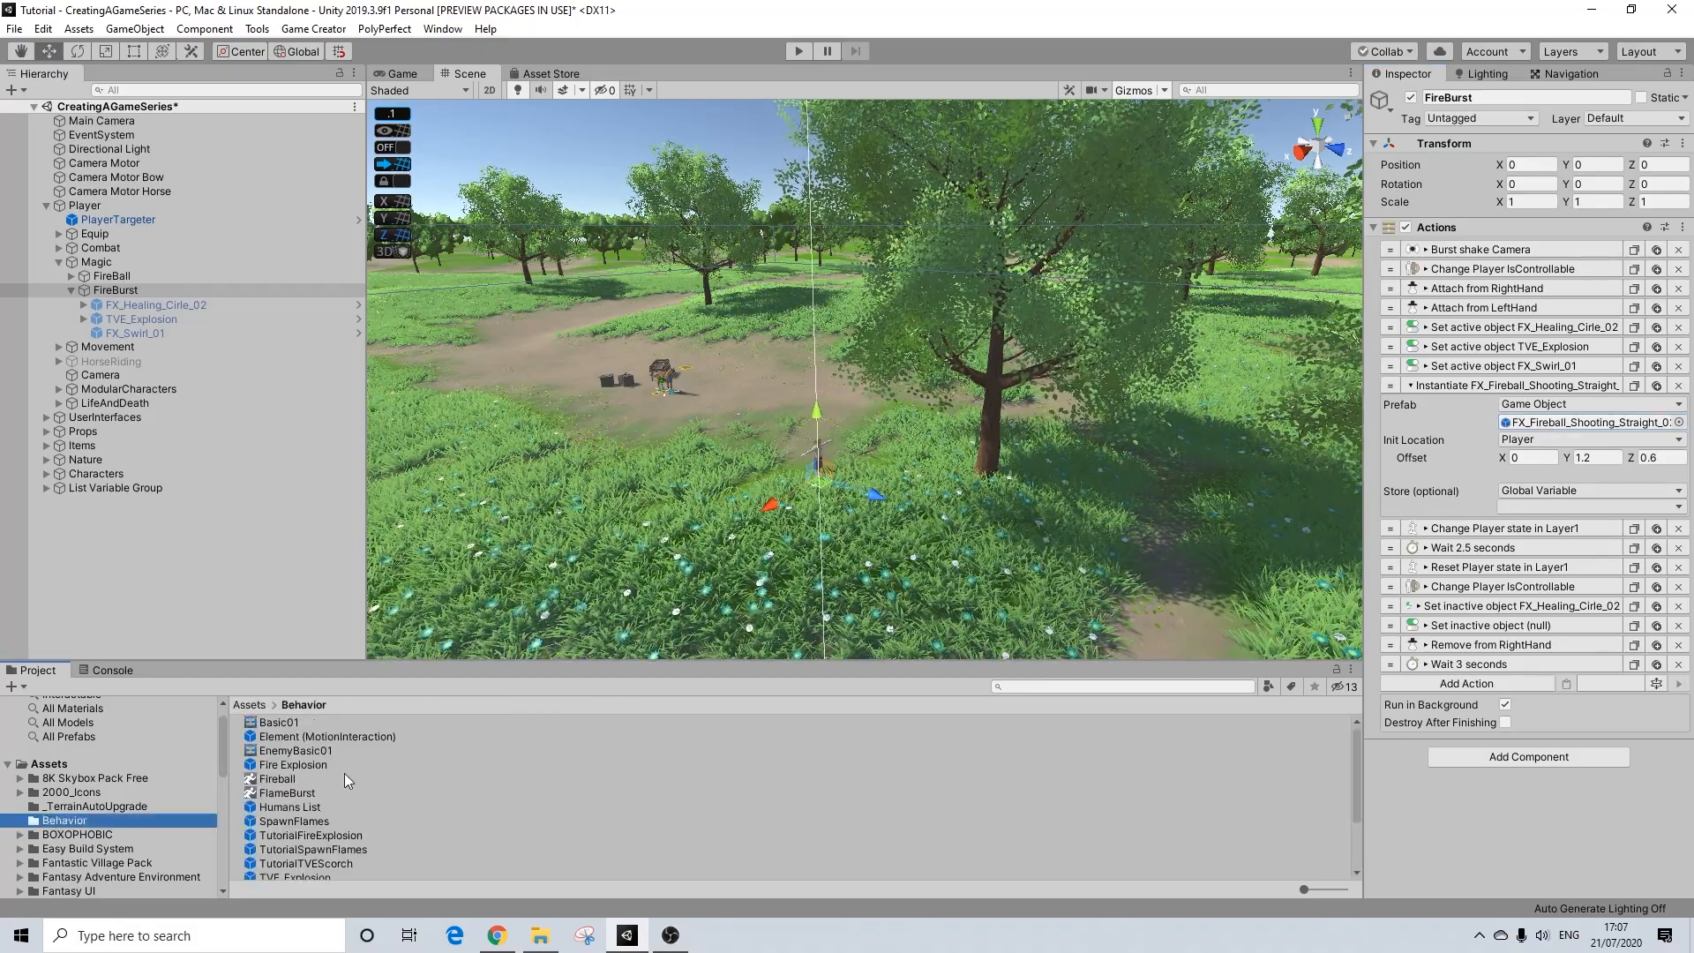
scroll(332, 792, "down", 3)
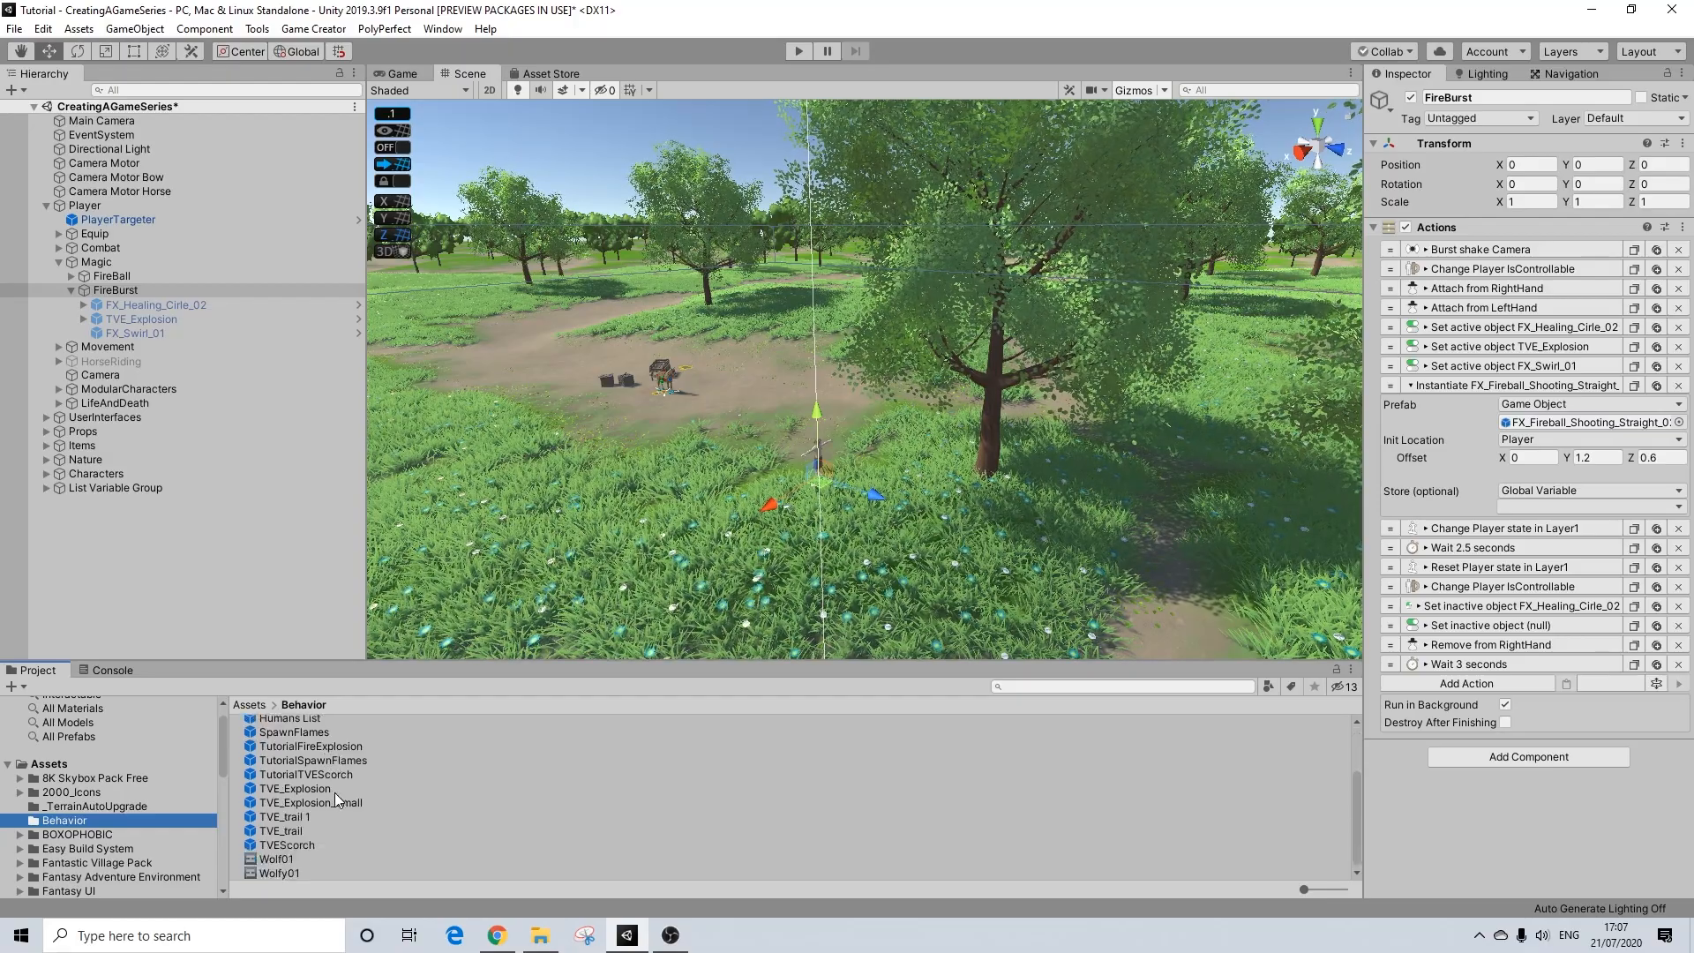
left_click_drag(327, 774, 1575, 423)
Step: Add two copies of the Instantiate action, one using the TutorialSpawnFlames prefab and the other TutorialFireExplosion
left_click(1634, 386)
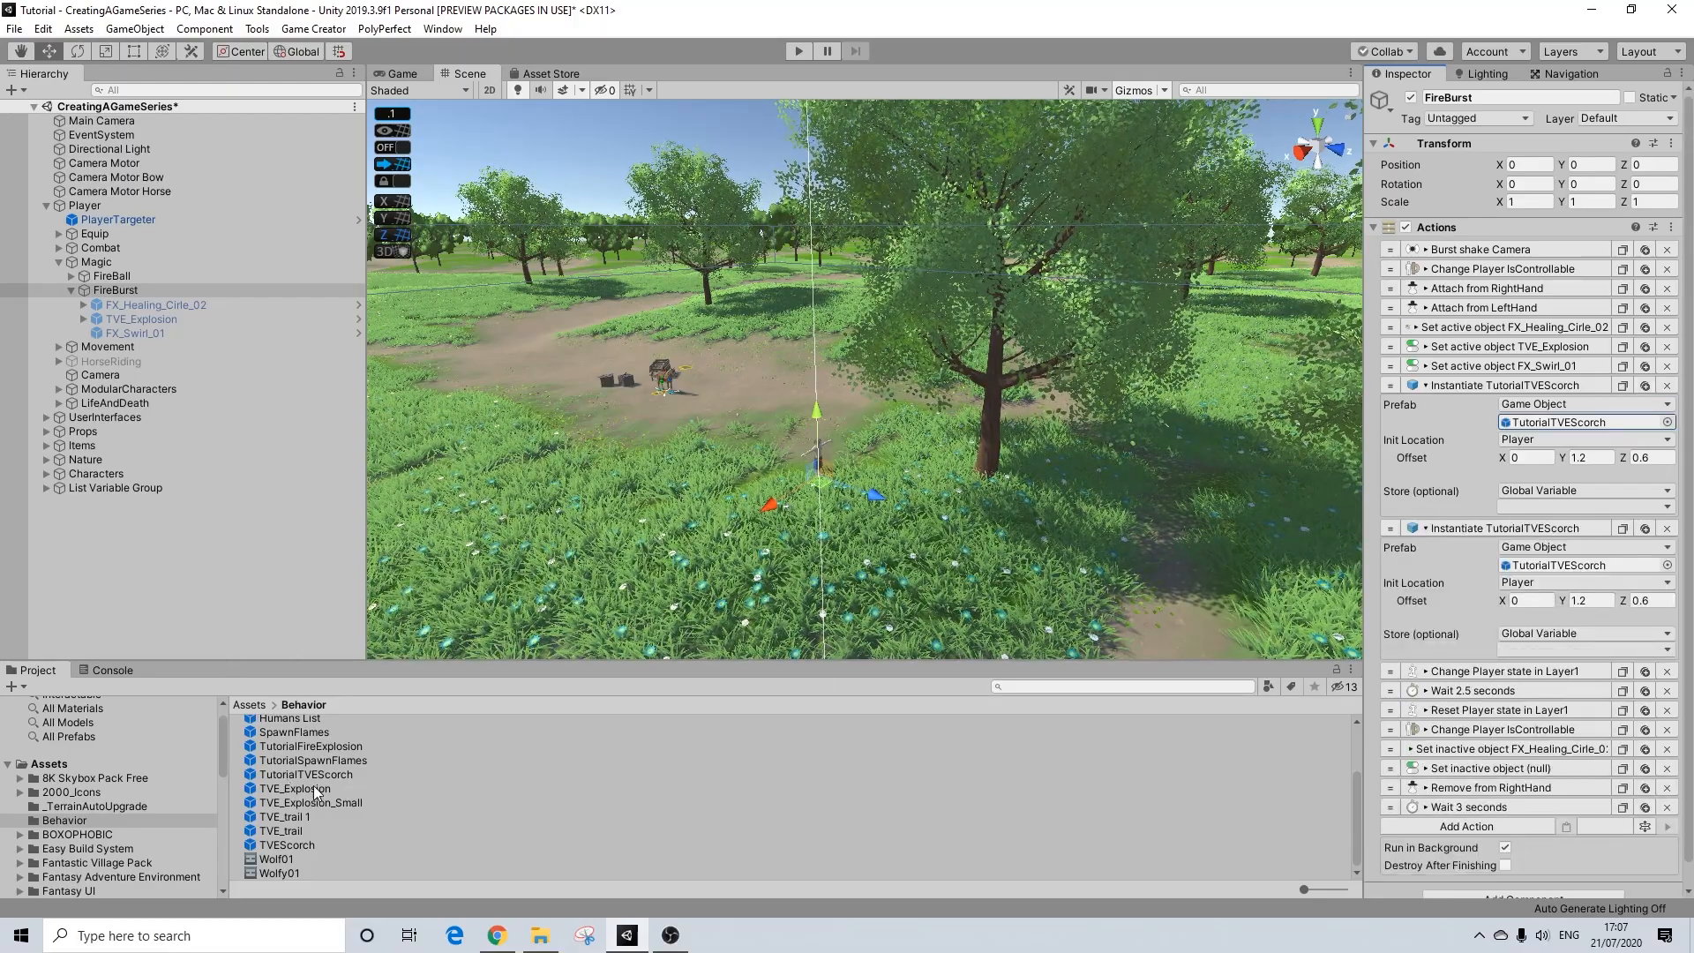
left_click_drag(310, 760, 1579, 566)
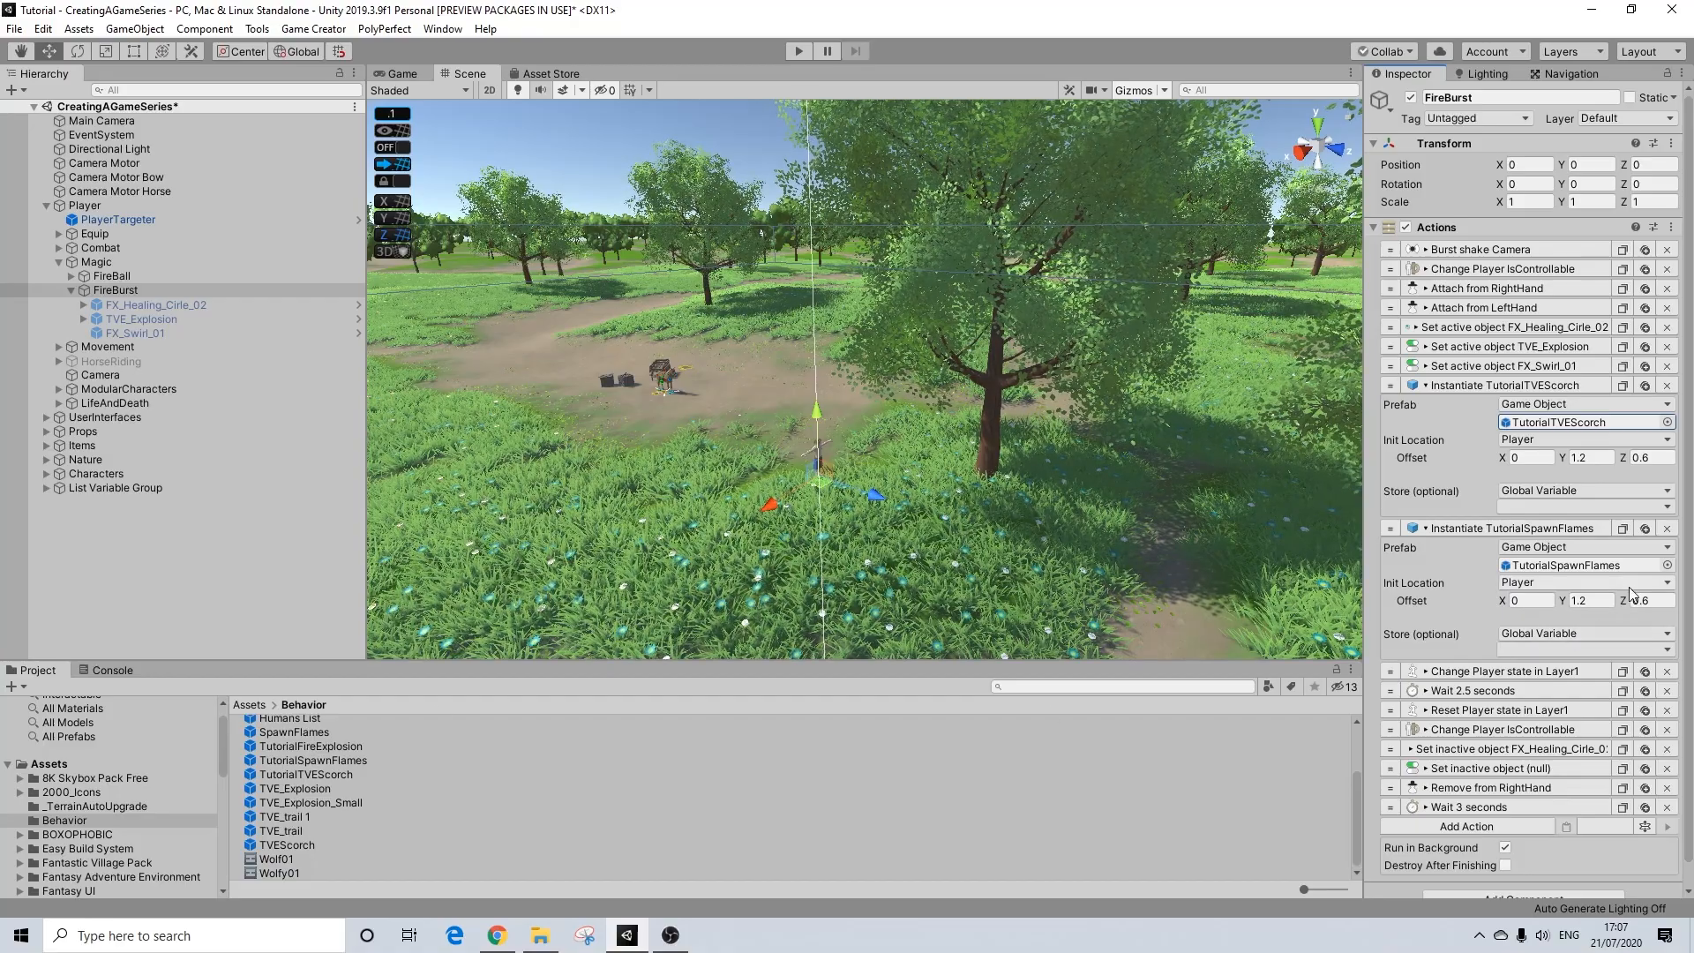
left_click(1622, 527)
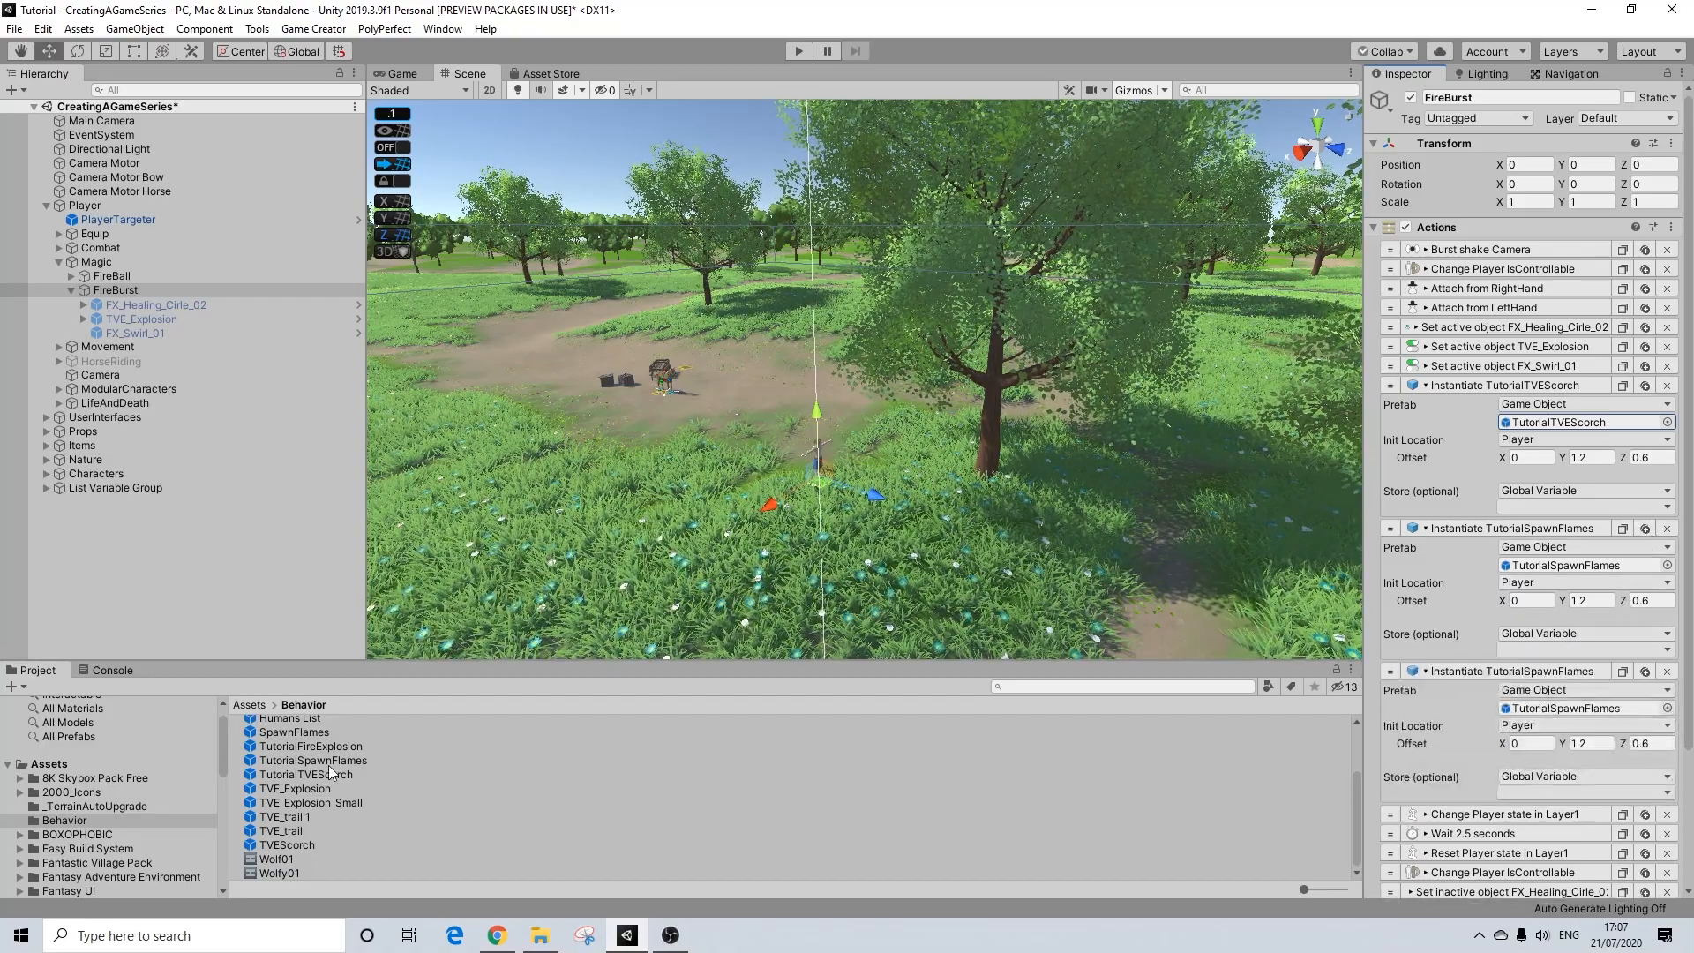
left_click_drag(337, 749, 1605, 721)
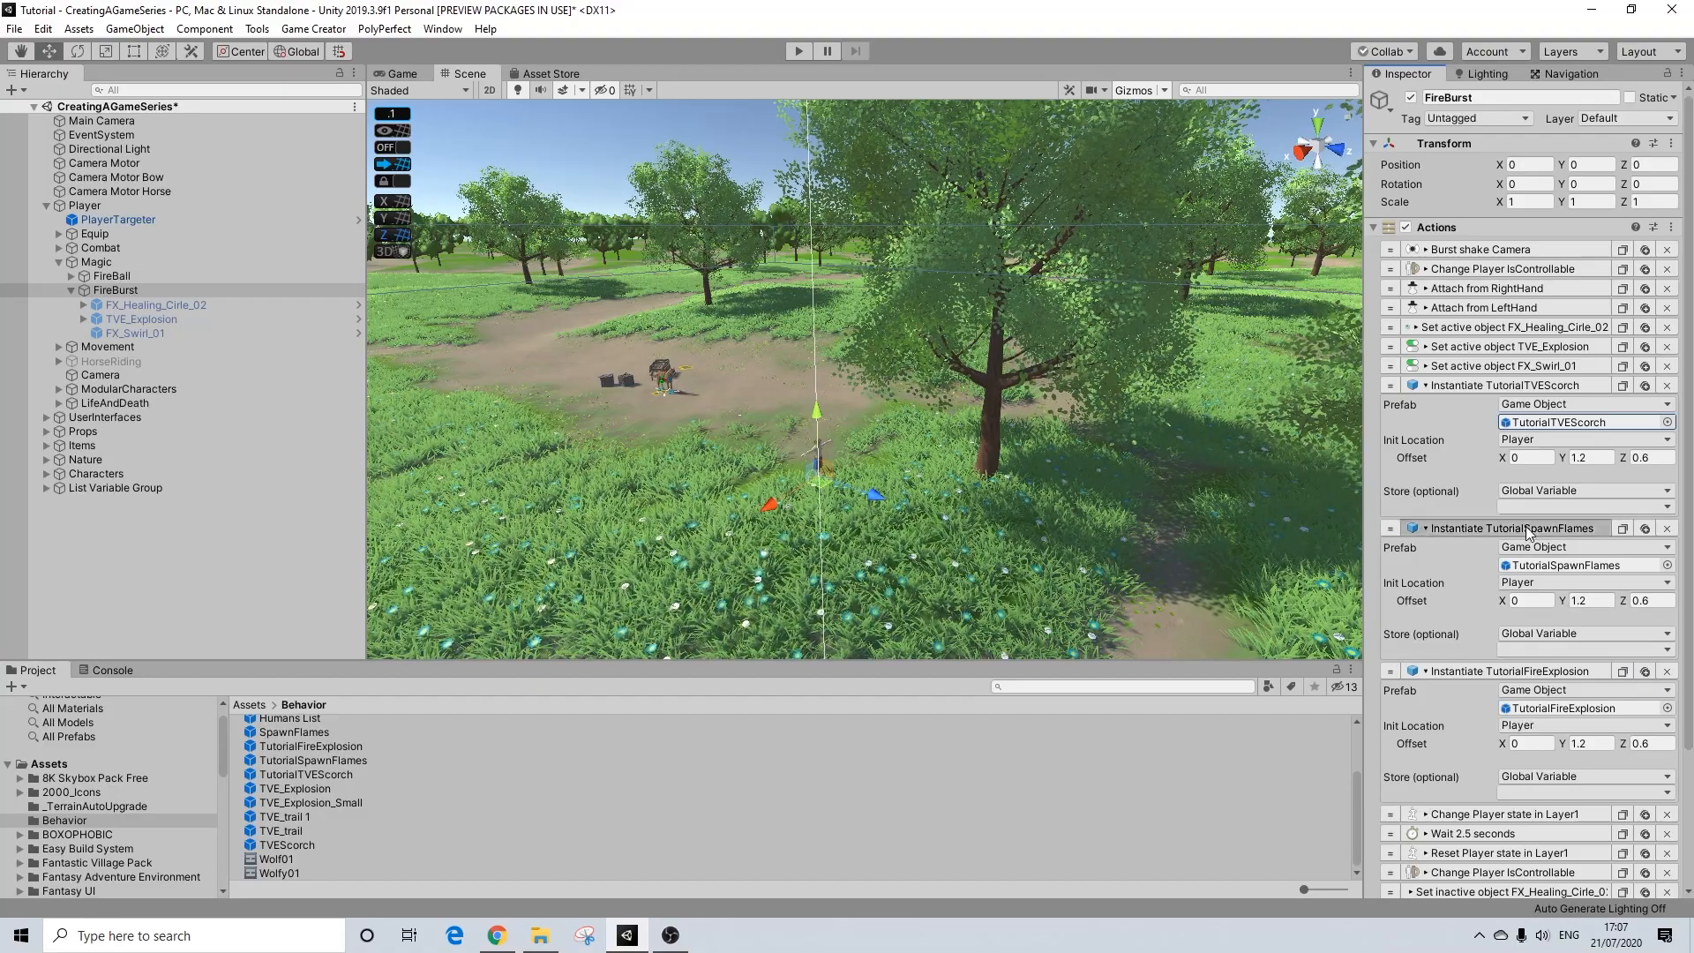
left_click(1530, 528)
left_click(1530, 547)
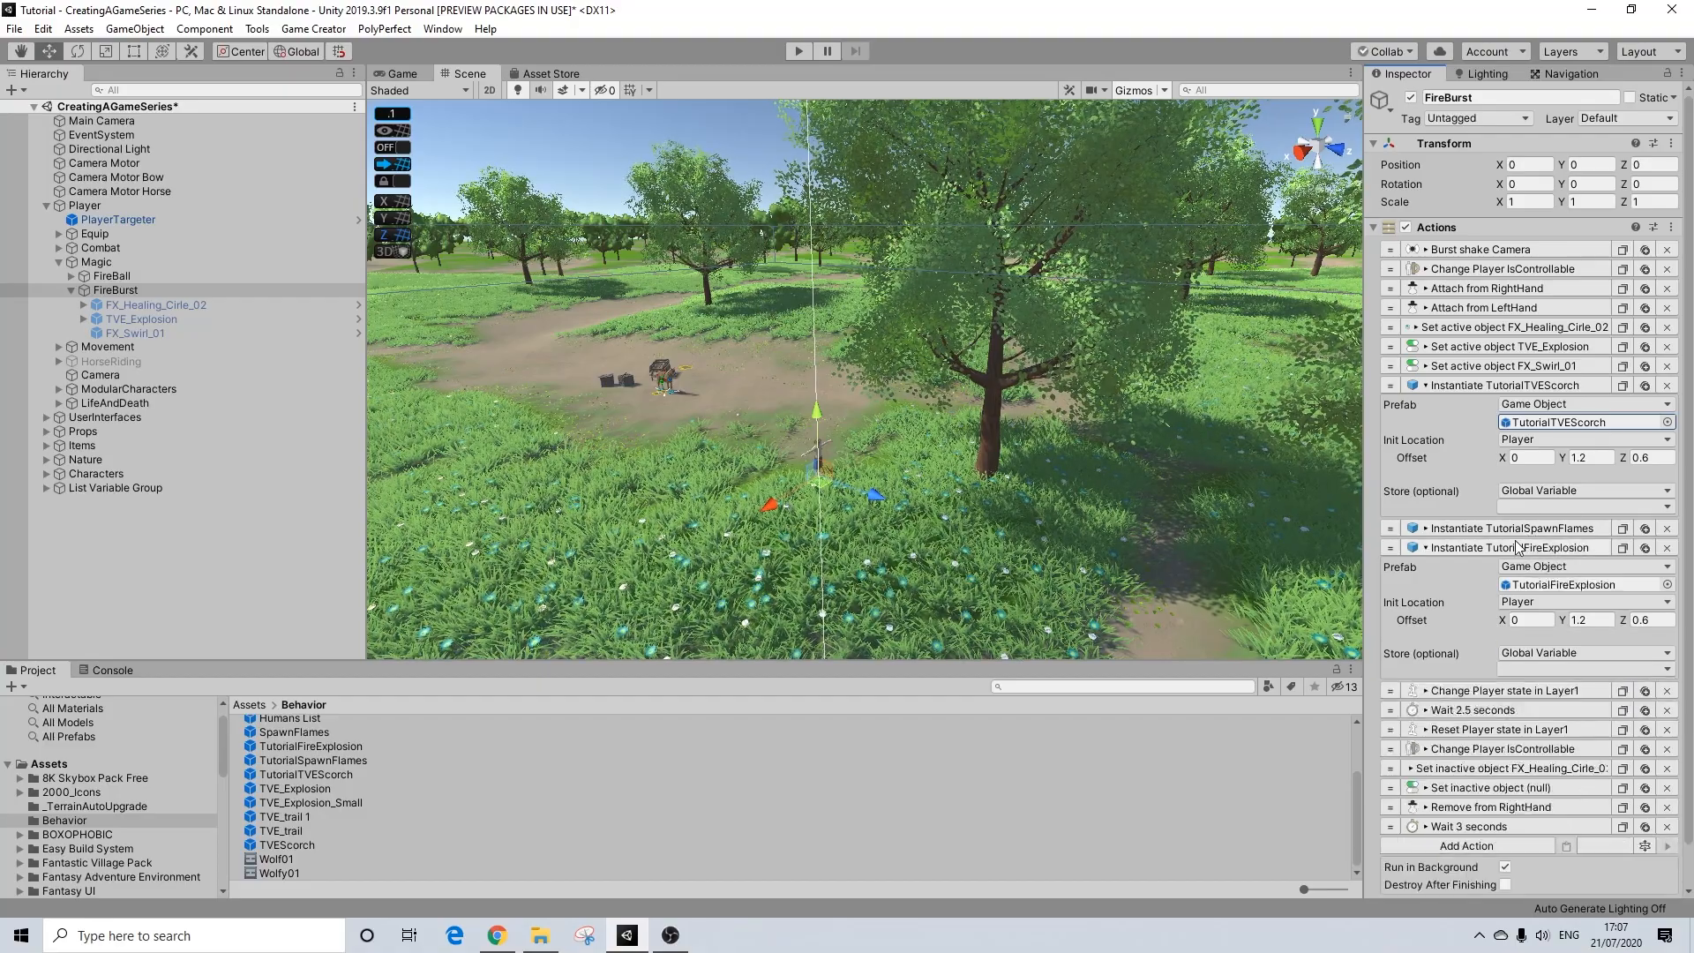
left_click(1529, 385)
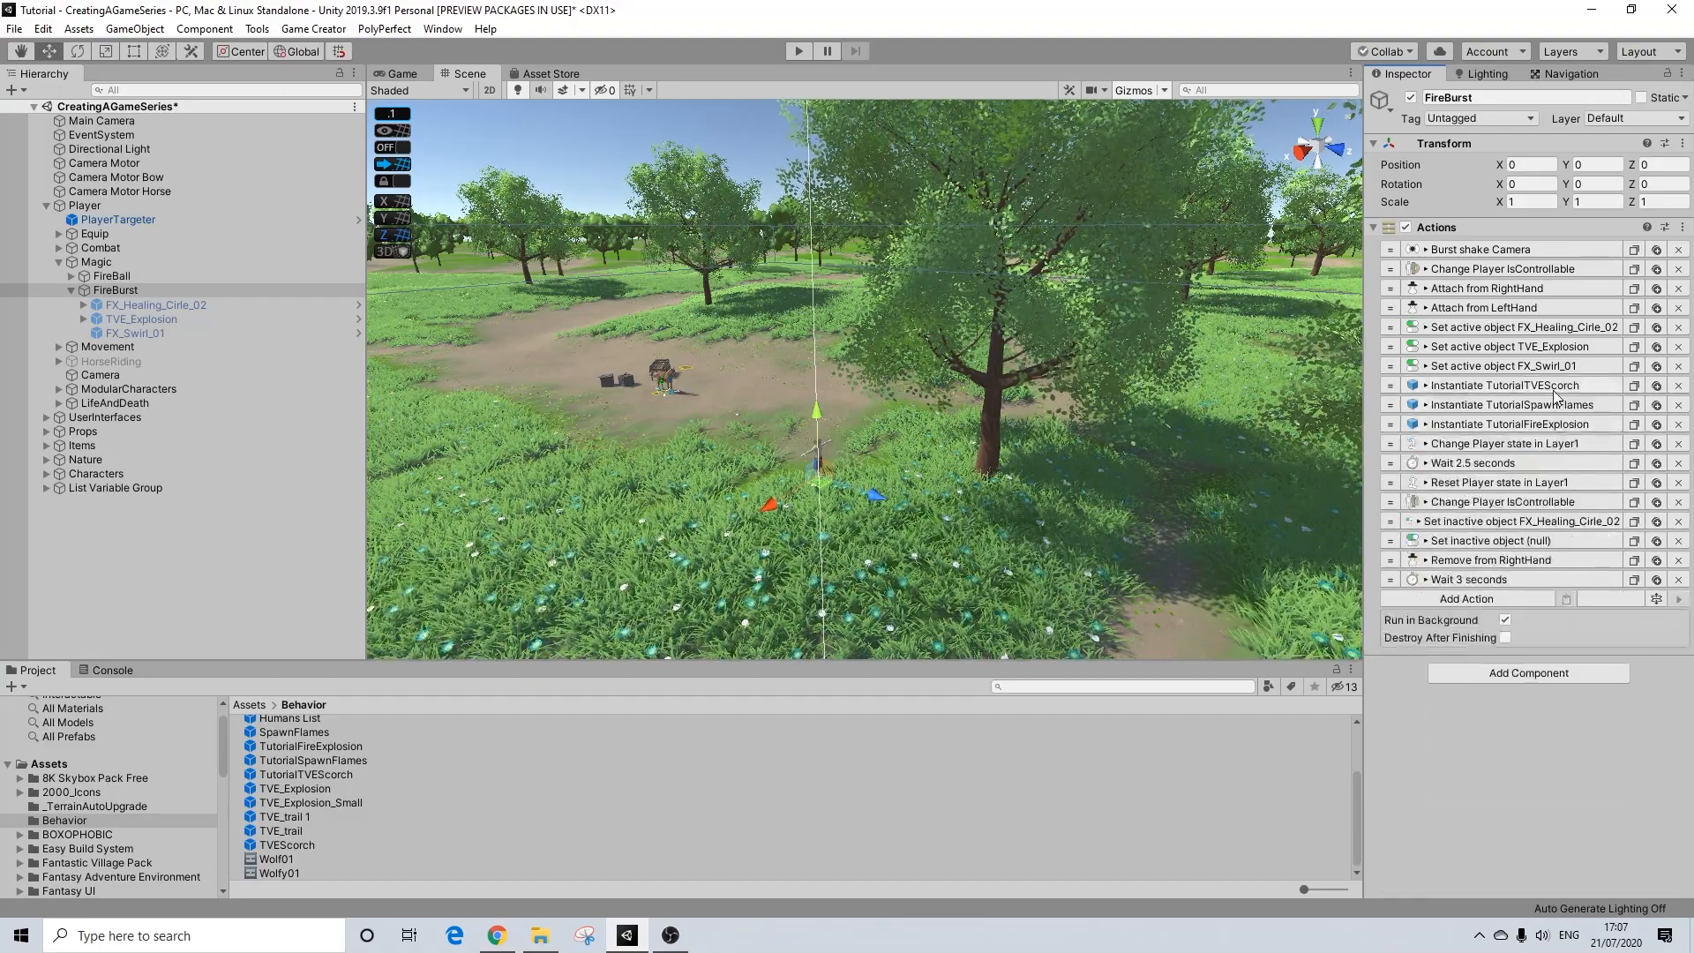
Step: Inspect the Fireball character state used by FireBurst's Change Player state in Layer1 action
left_click(1503, 444)
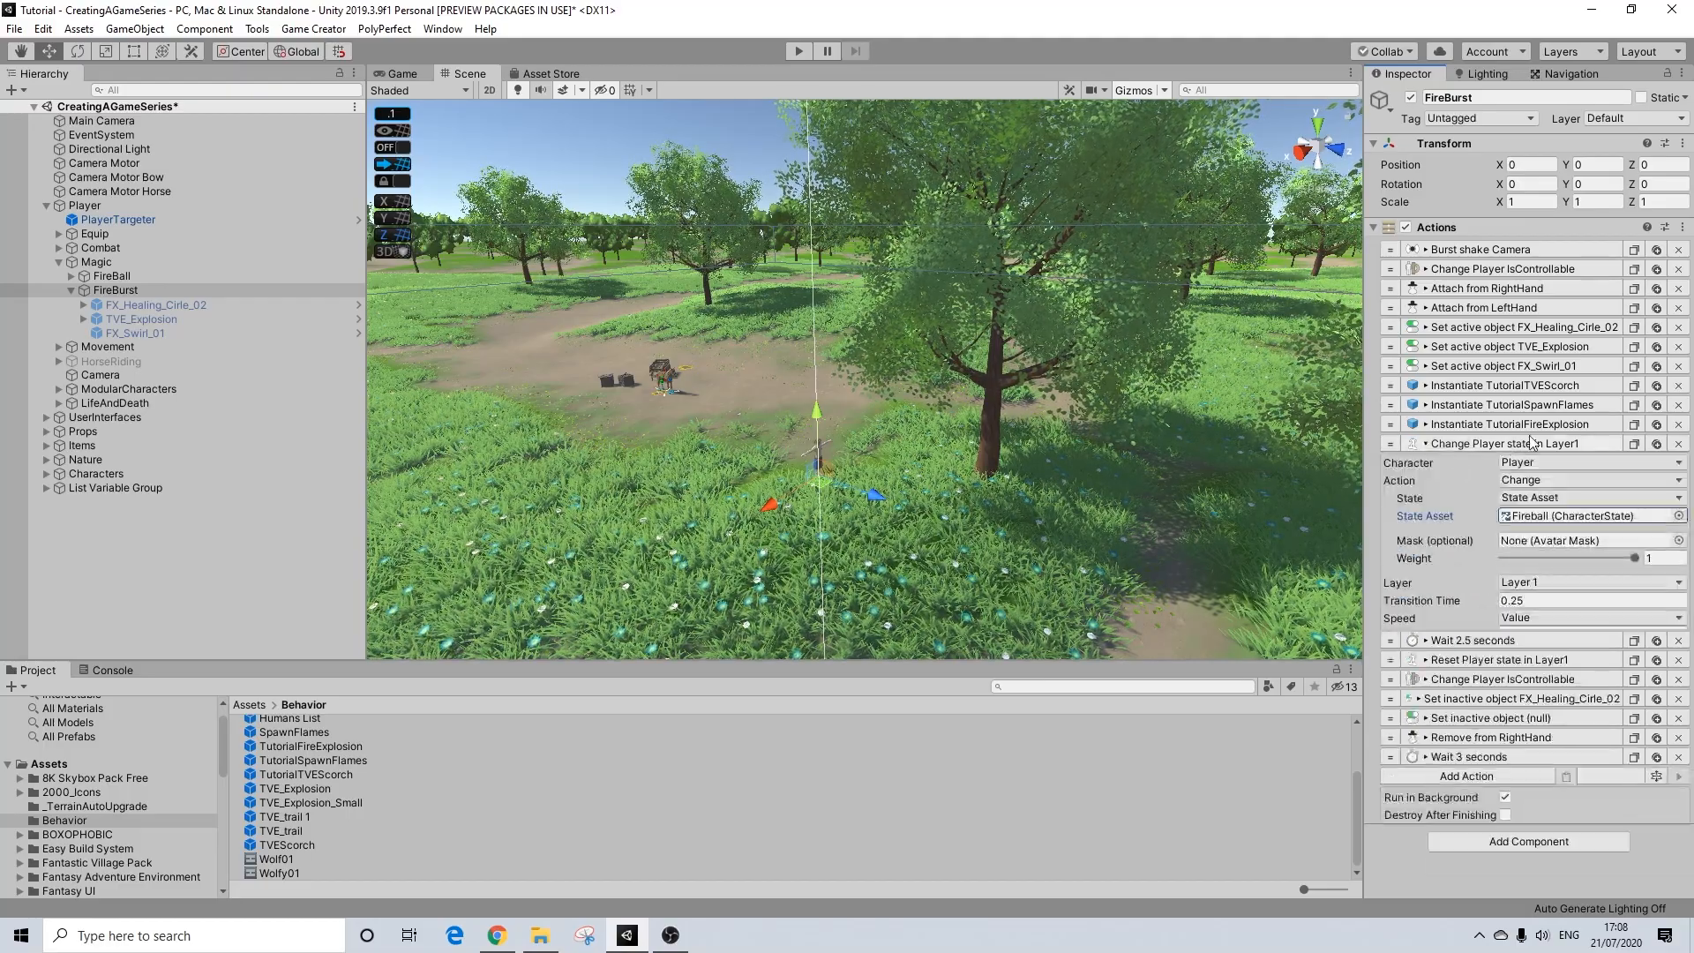
left_click(1553, 516)
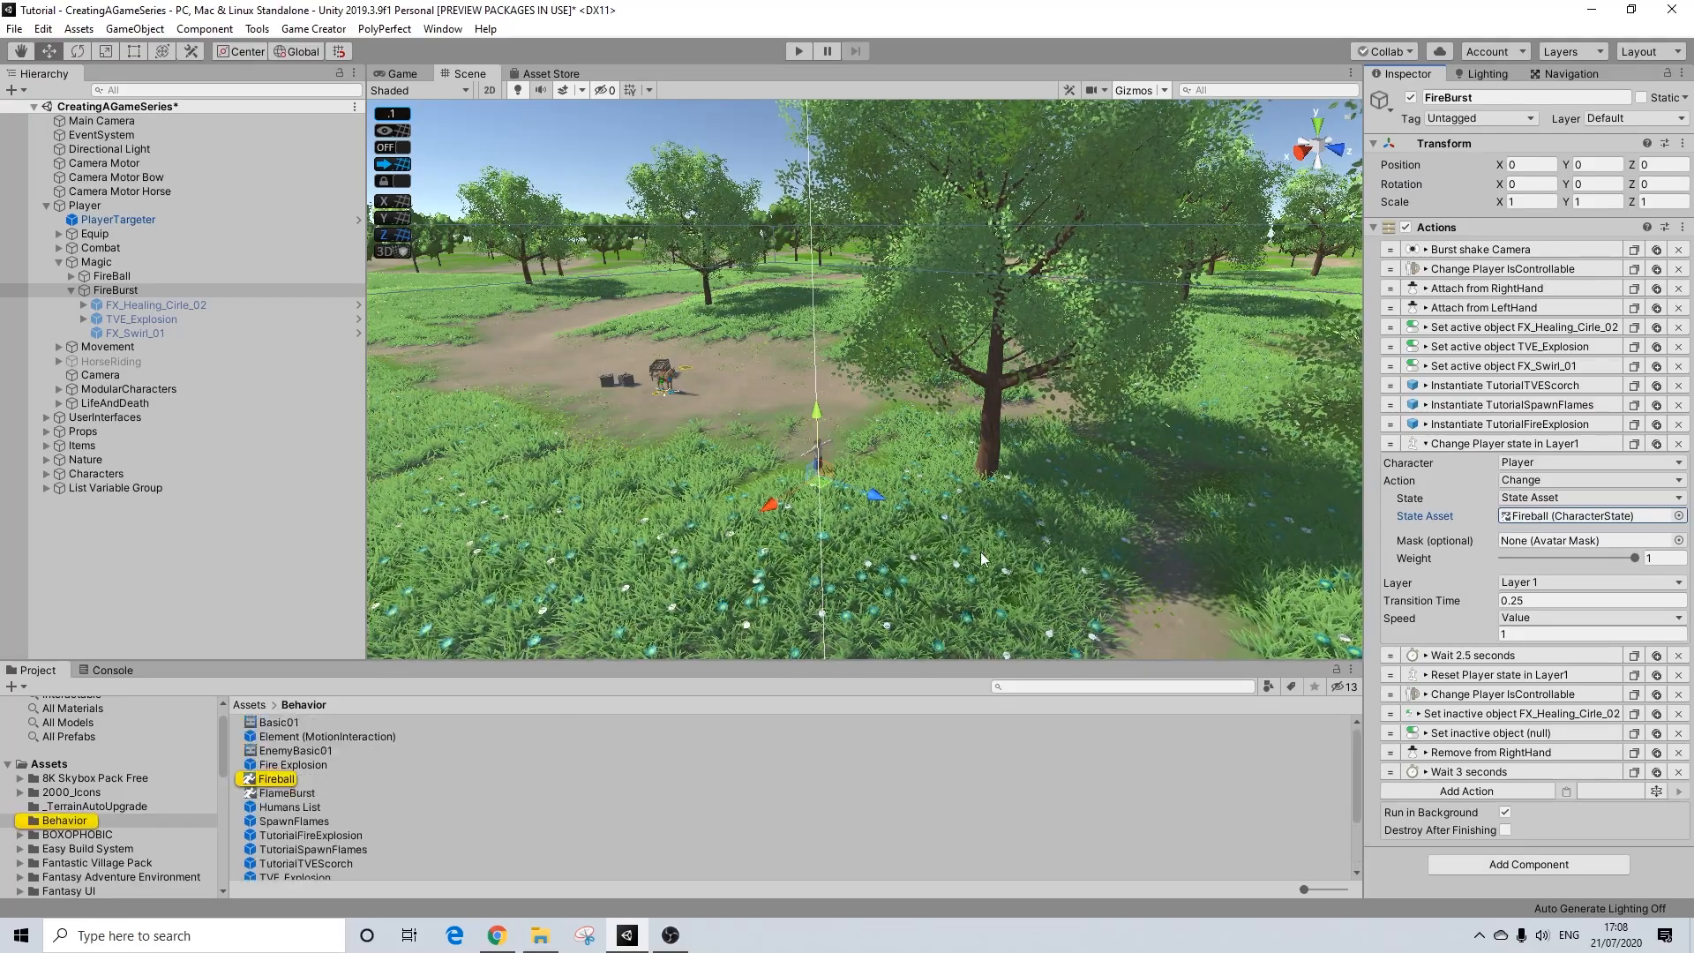
left_click(284, 788)
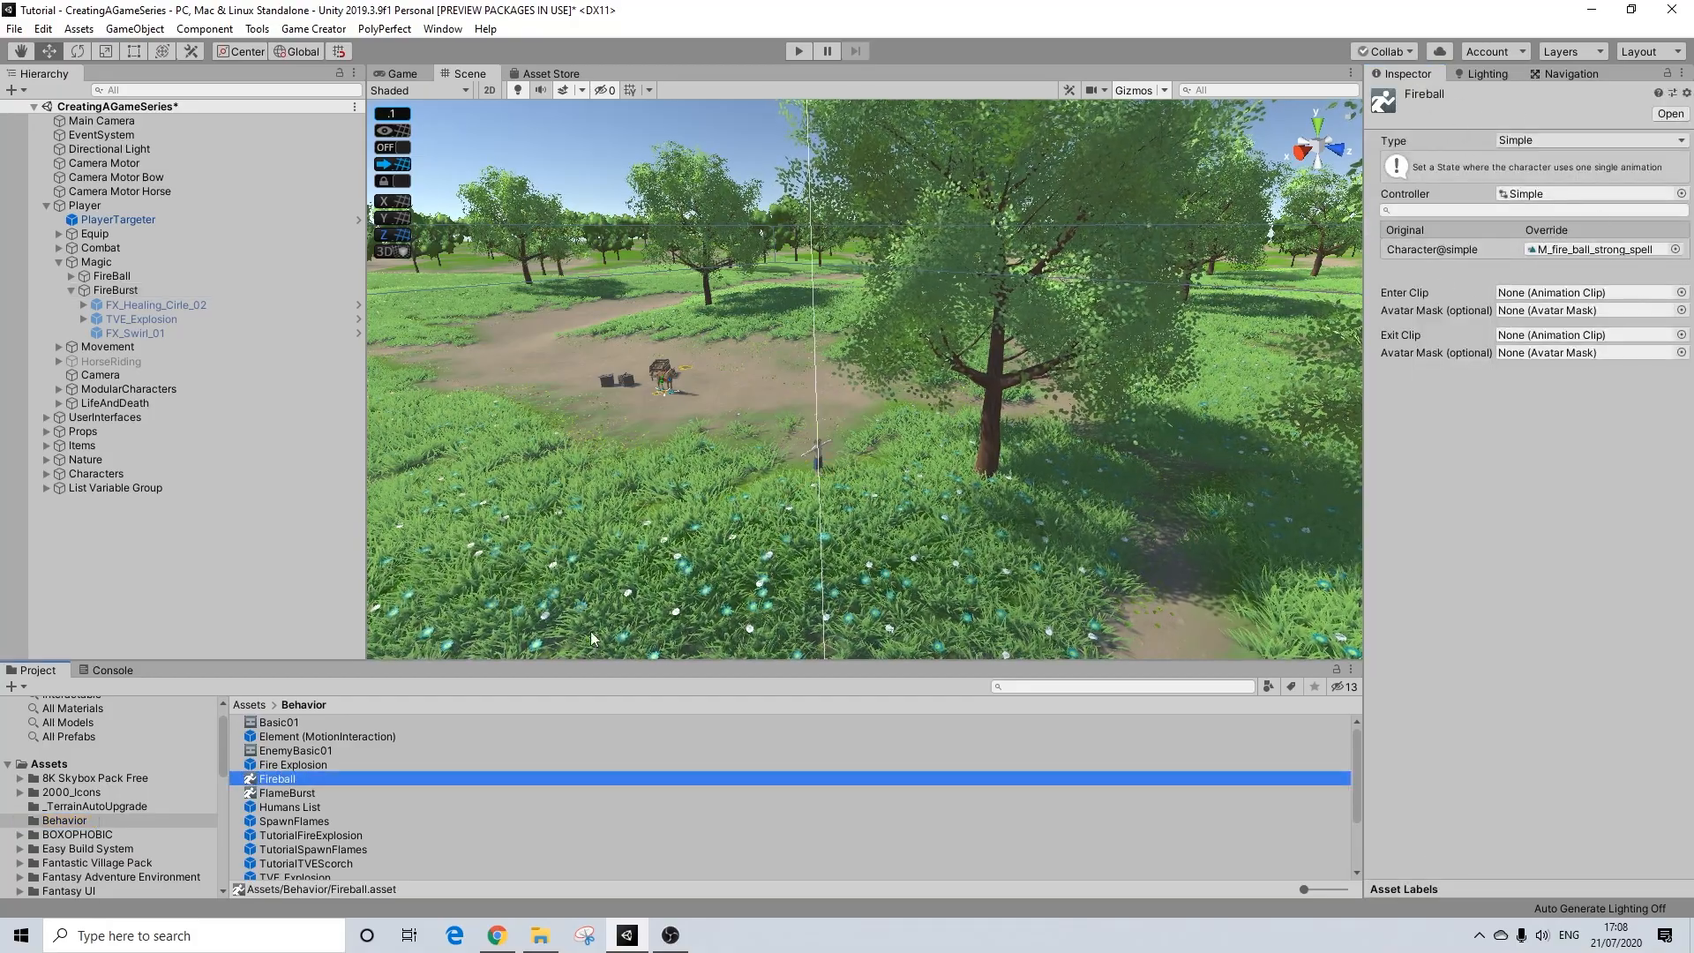
right_click(238, 750)
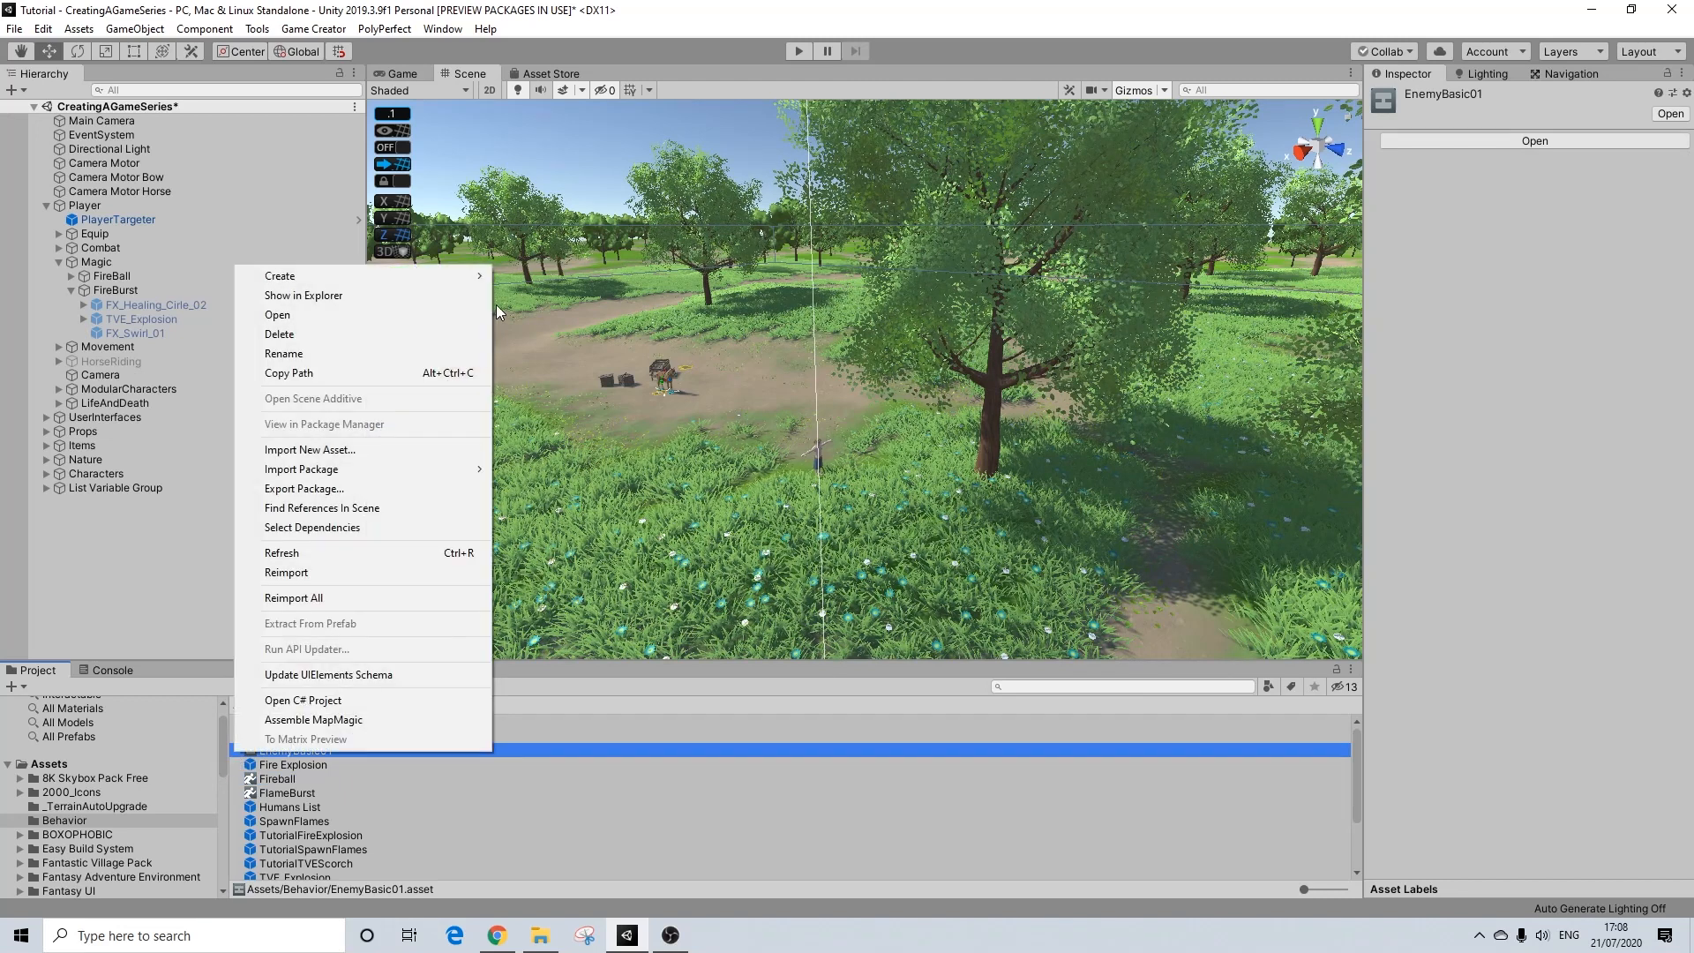
mouse_move(435, 275)
mouse_move(641, 343)
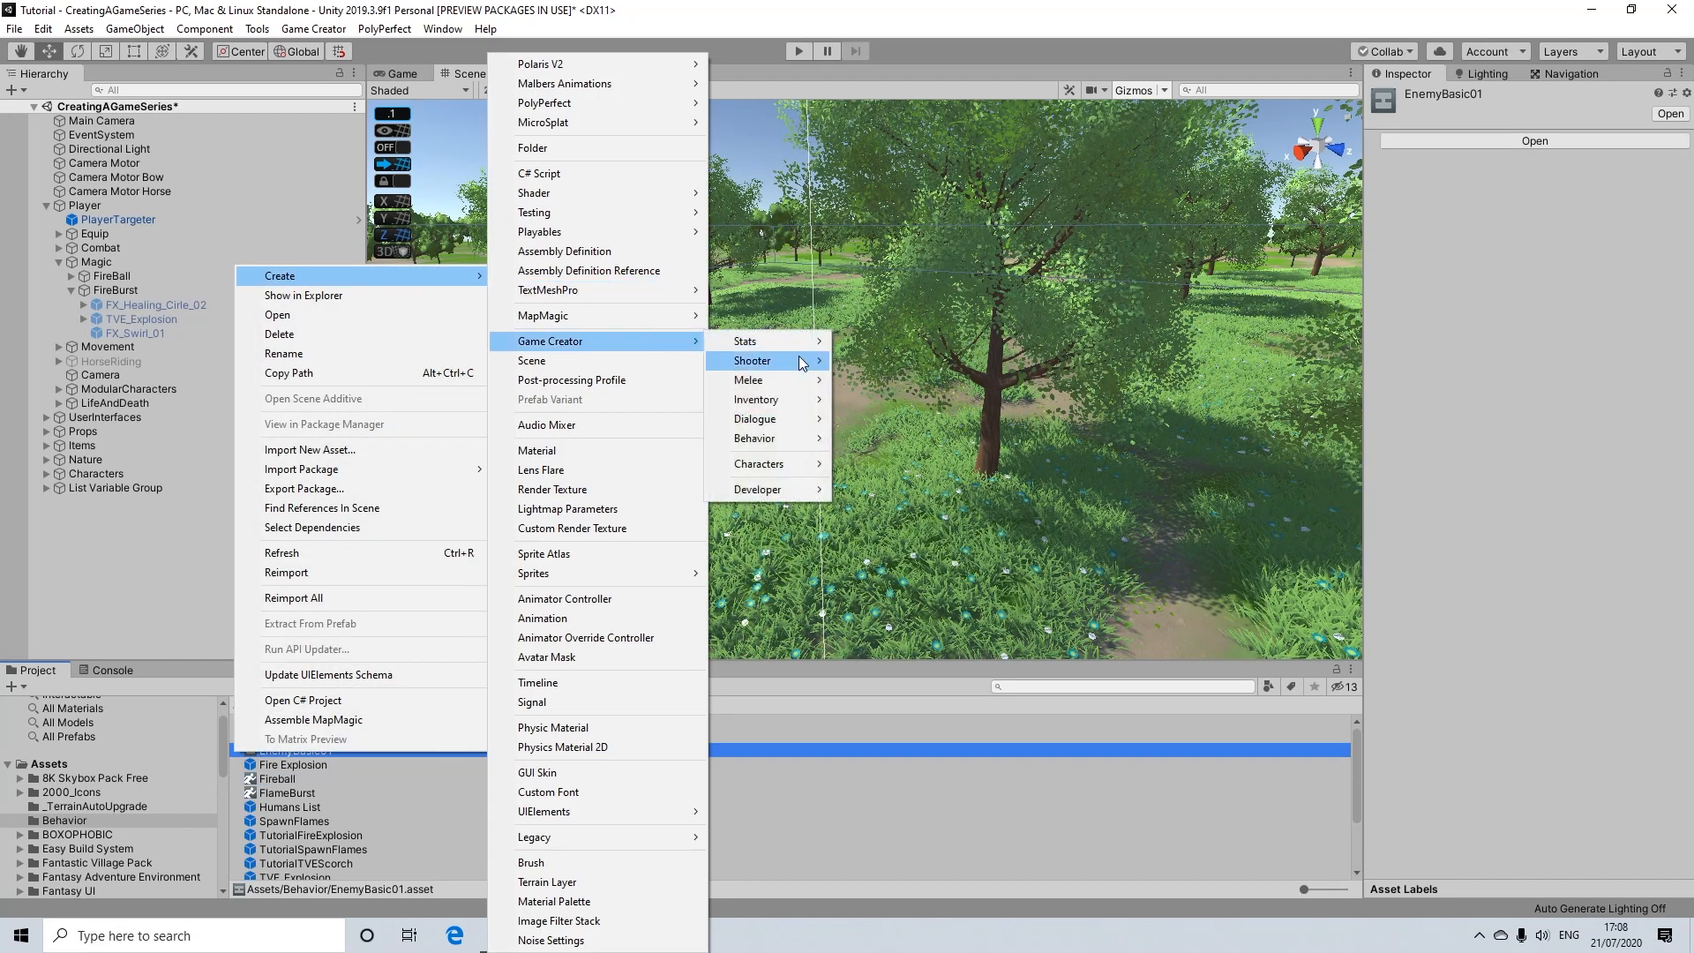
left_click(842, 704)
Step: Compare the Fireball and FlameBurst character states and locate FlameBurst's M_buff_spell_B animation clip in the project
left_click(274, 779)
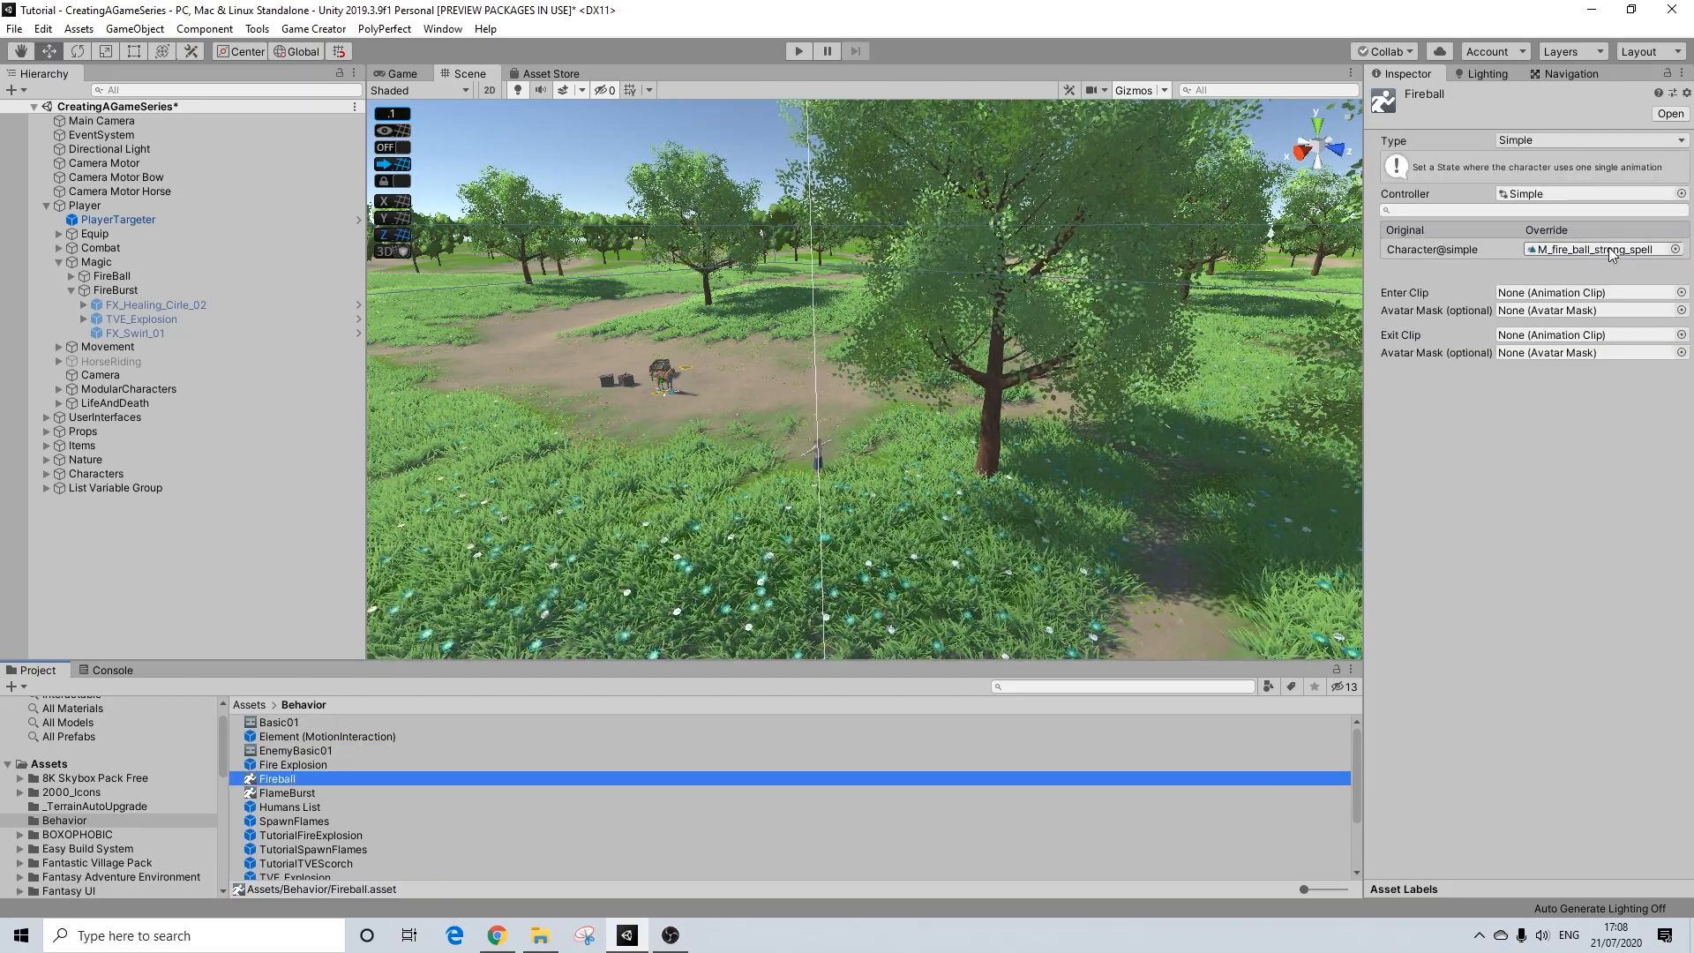
left_click(295, 793)
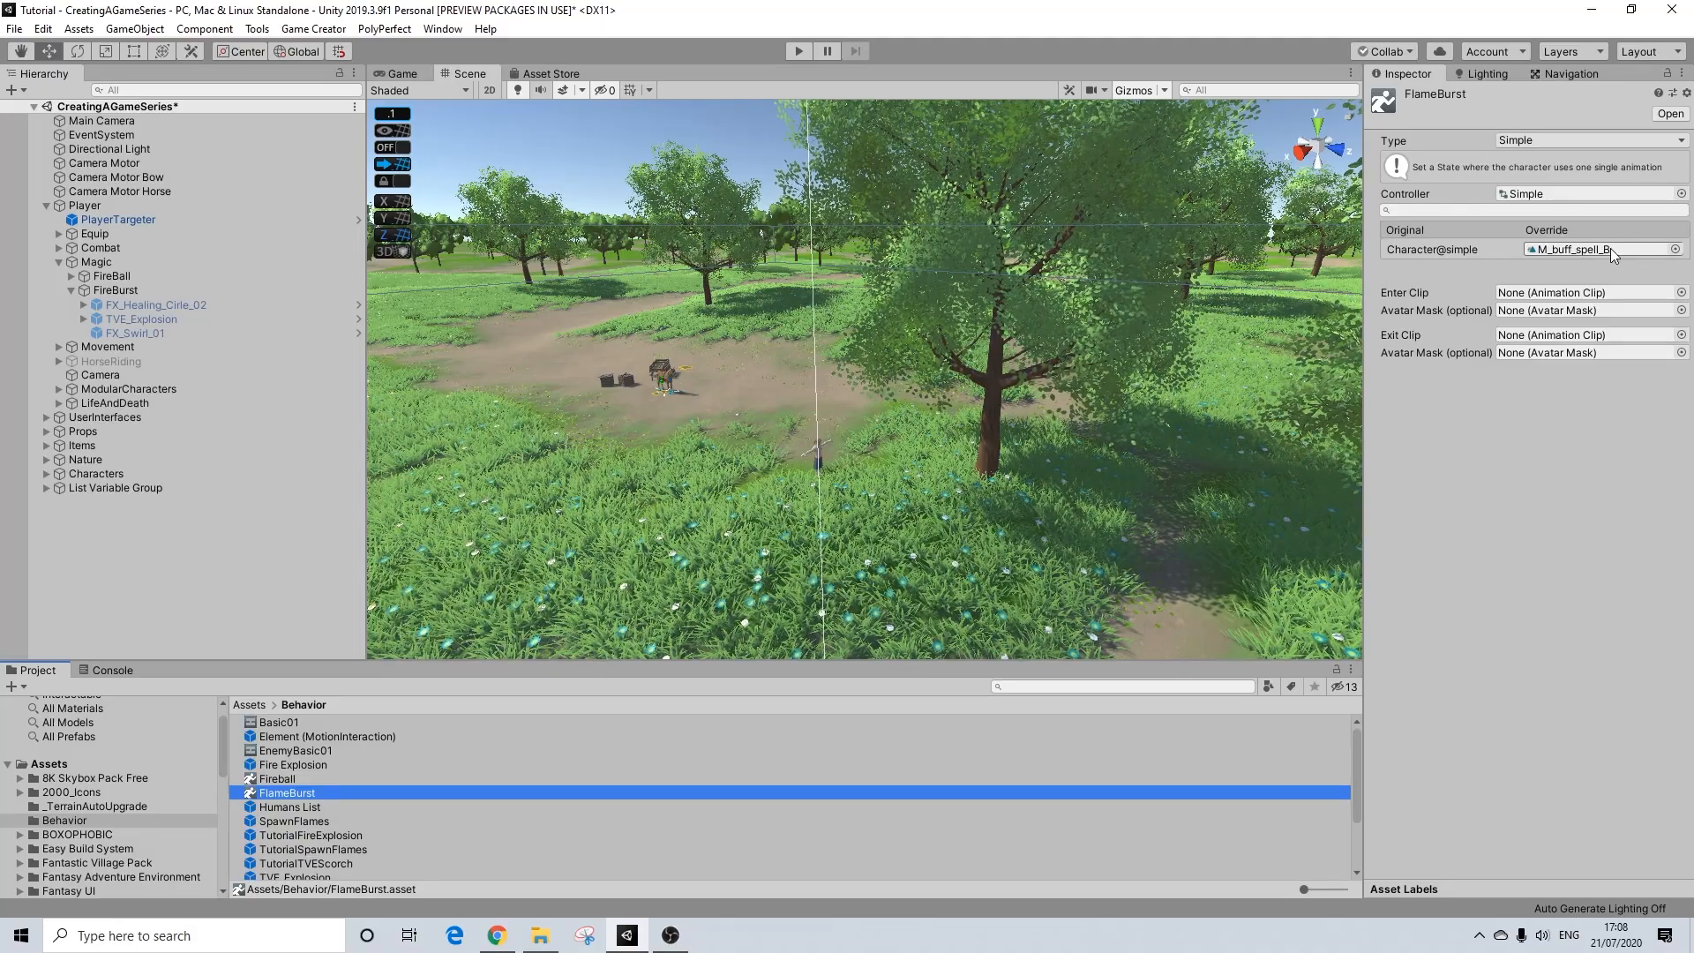
left_click(1588, 250)
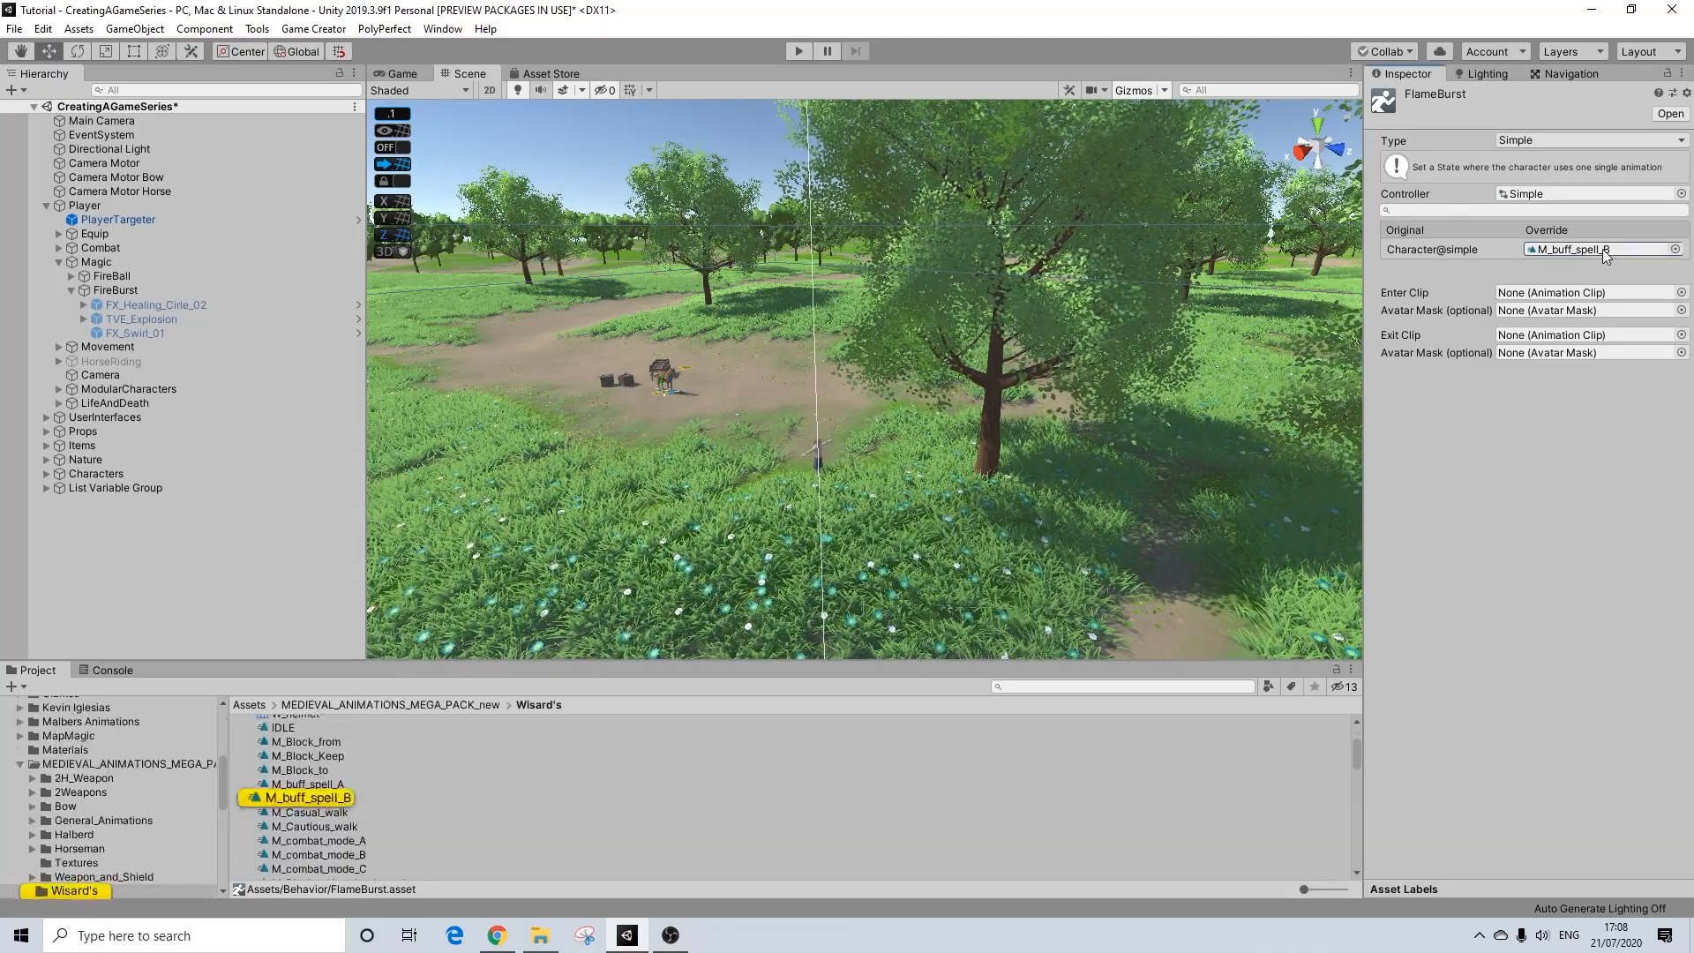
left_click(309, 798)
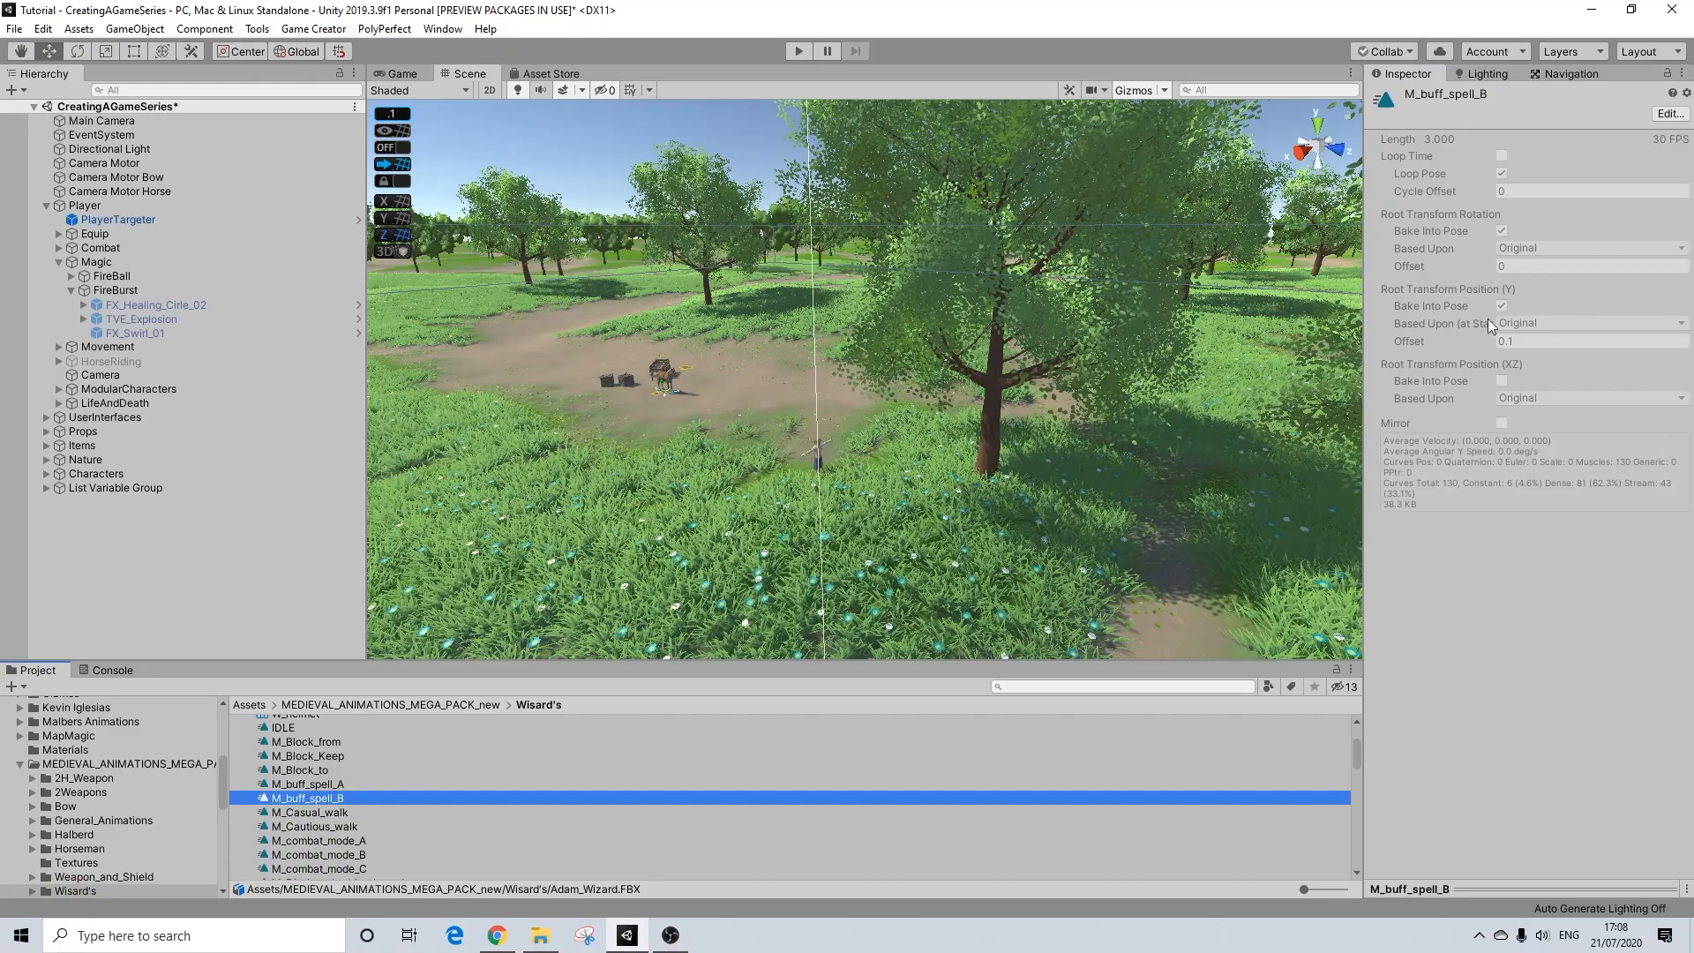
Step: Find the M_buff_spell_B clip in the Adam_Wizard animation import settings and play its preview
scroll(349, 796, "up", 3)
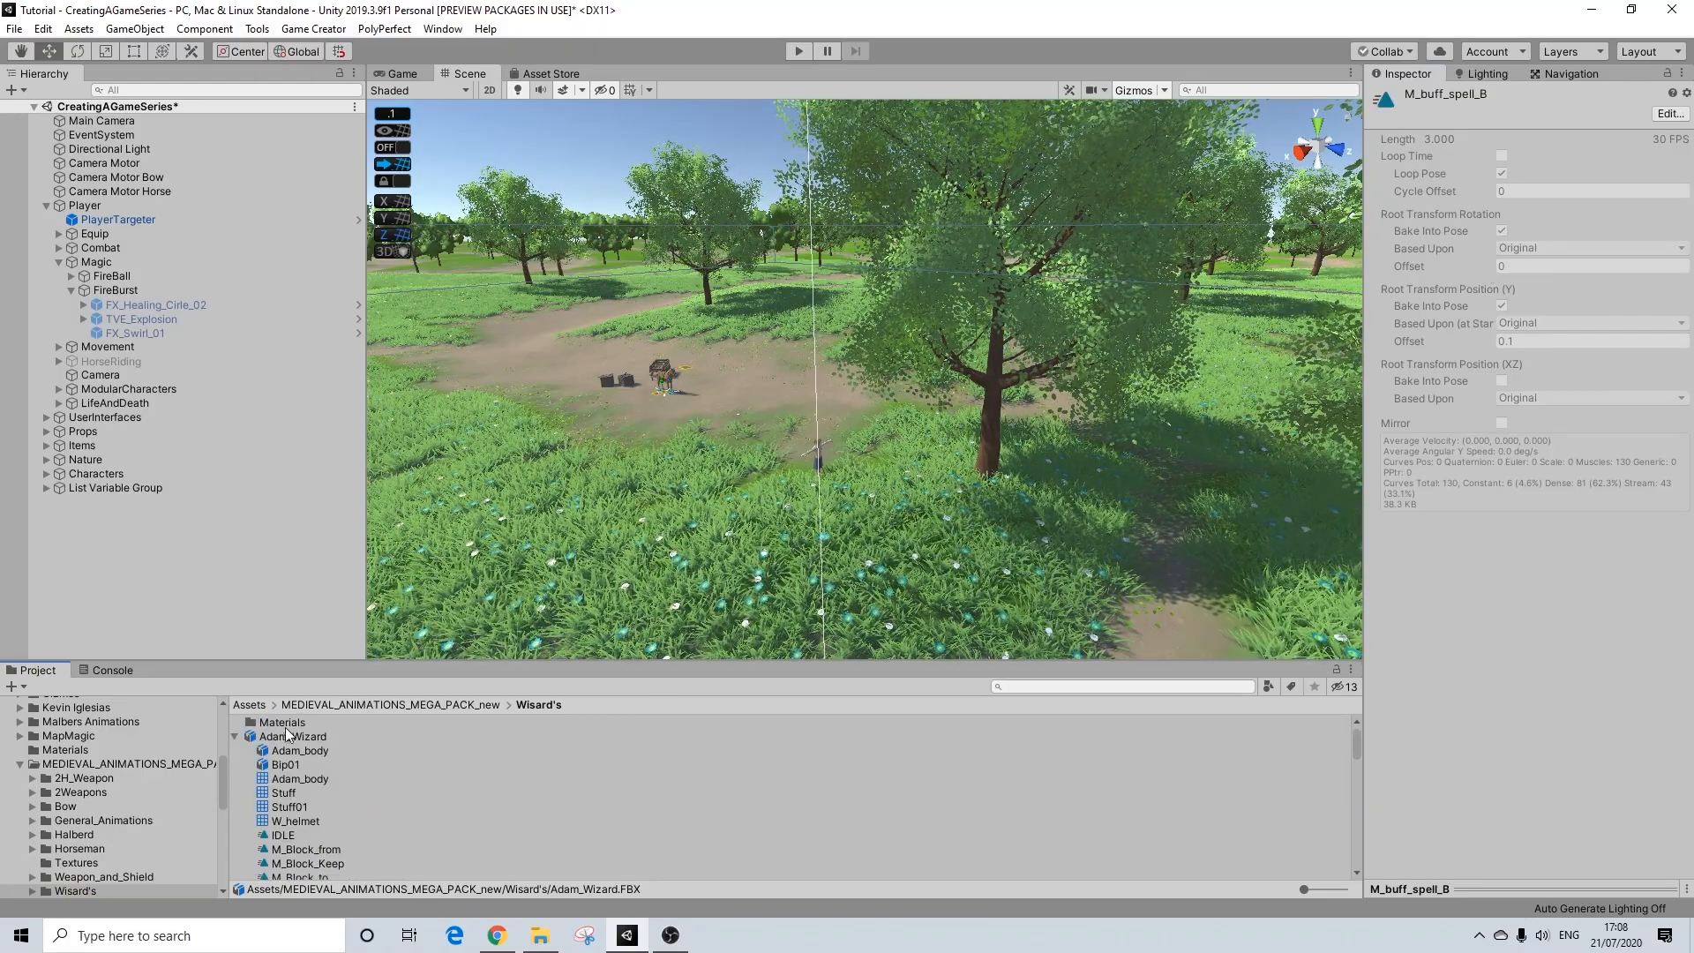
scroll(335, 754, "down", 3)
scroll(319, 754, "up", 3)
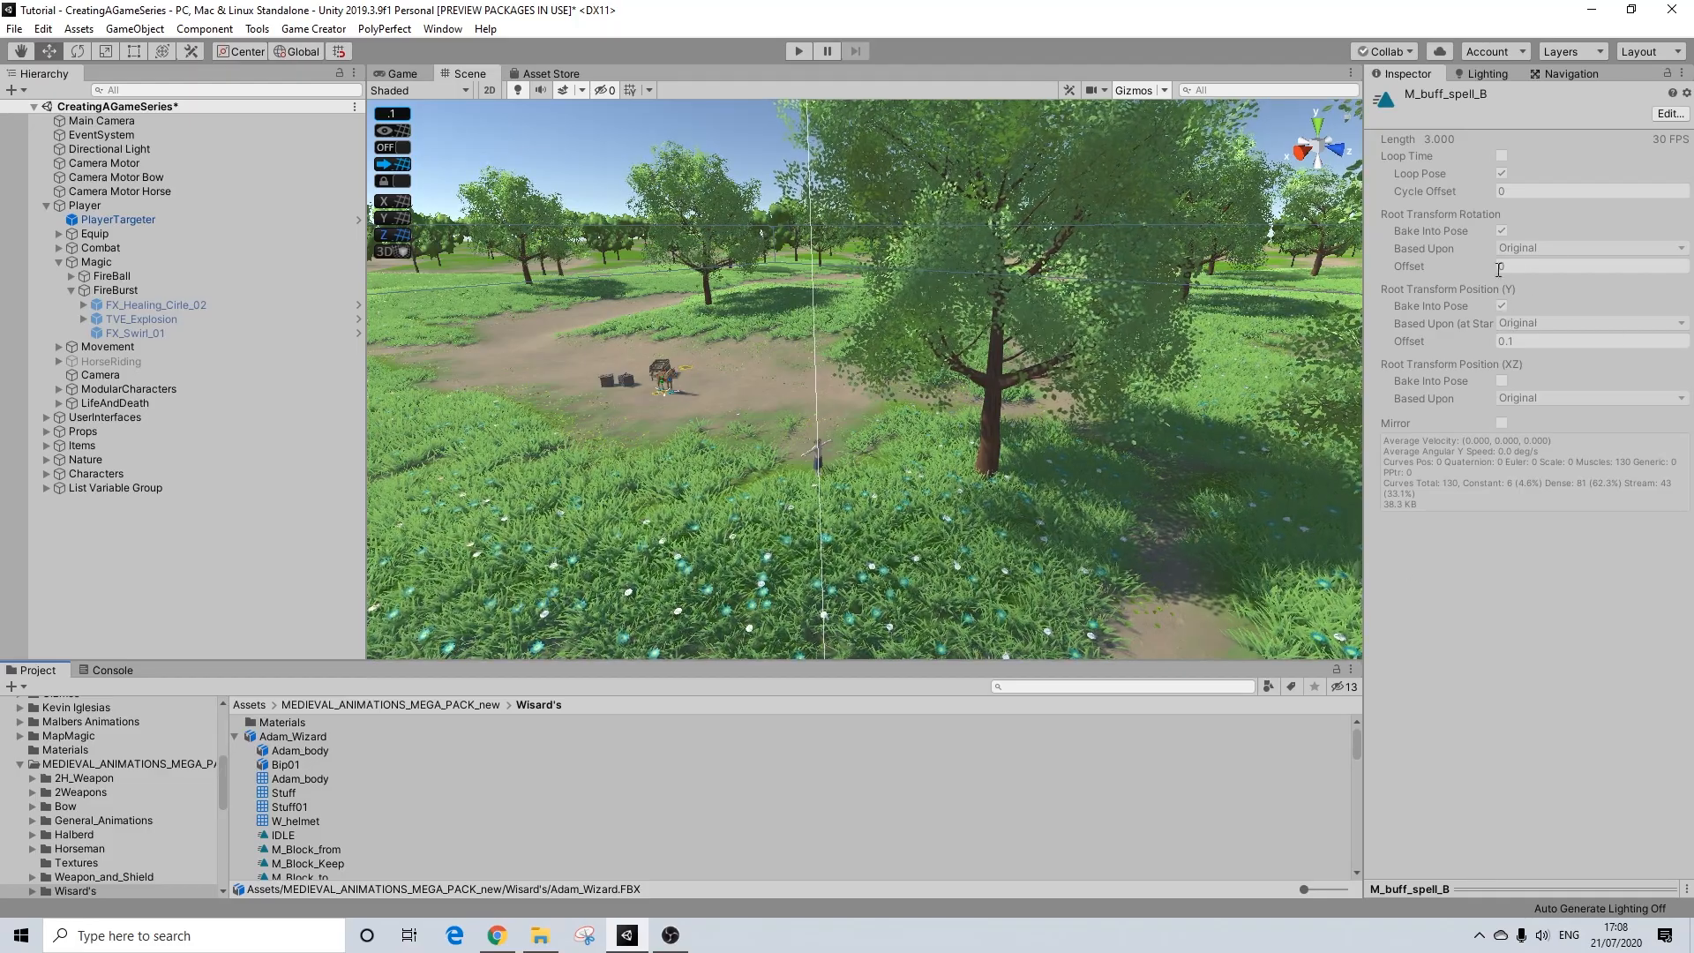
left_click(1502, 231)
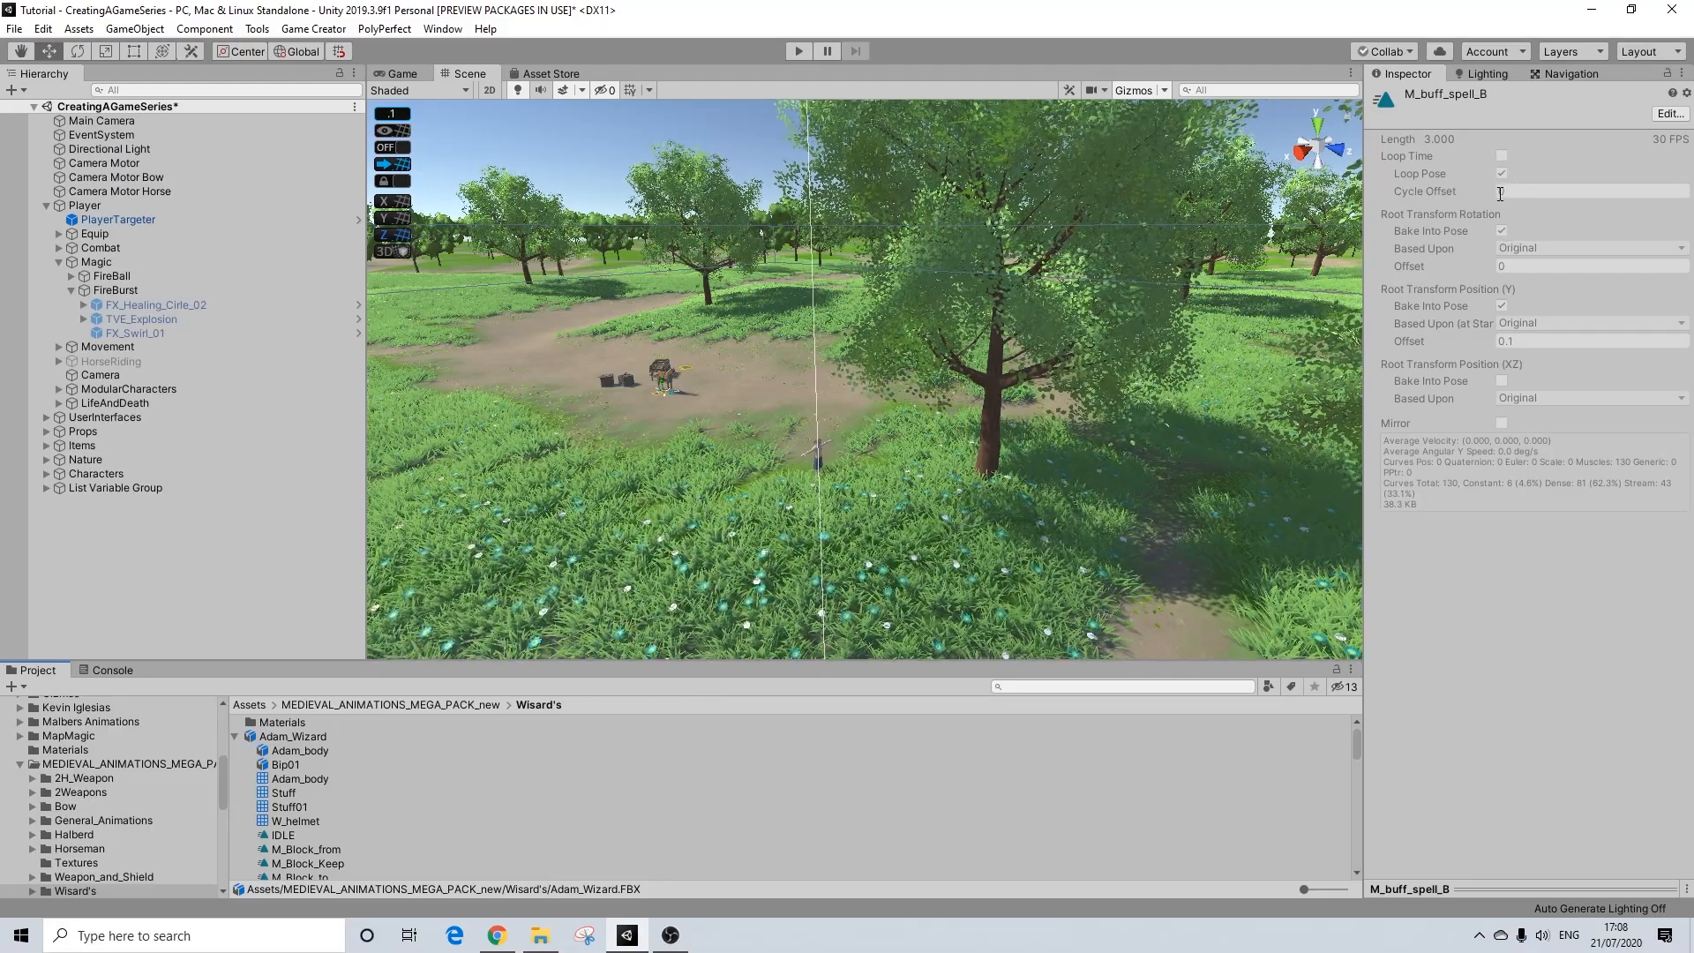
left_click(298, 738)
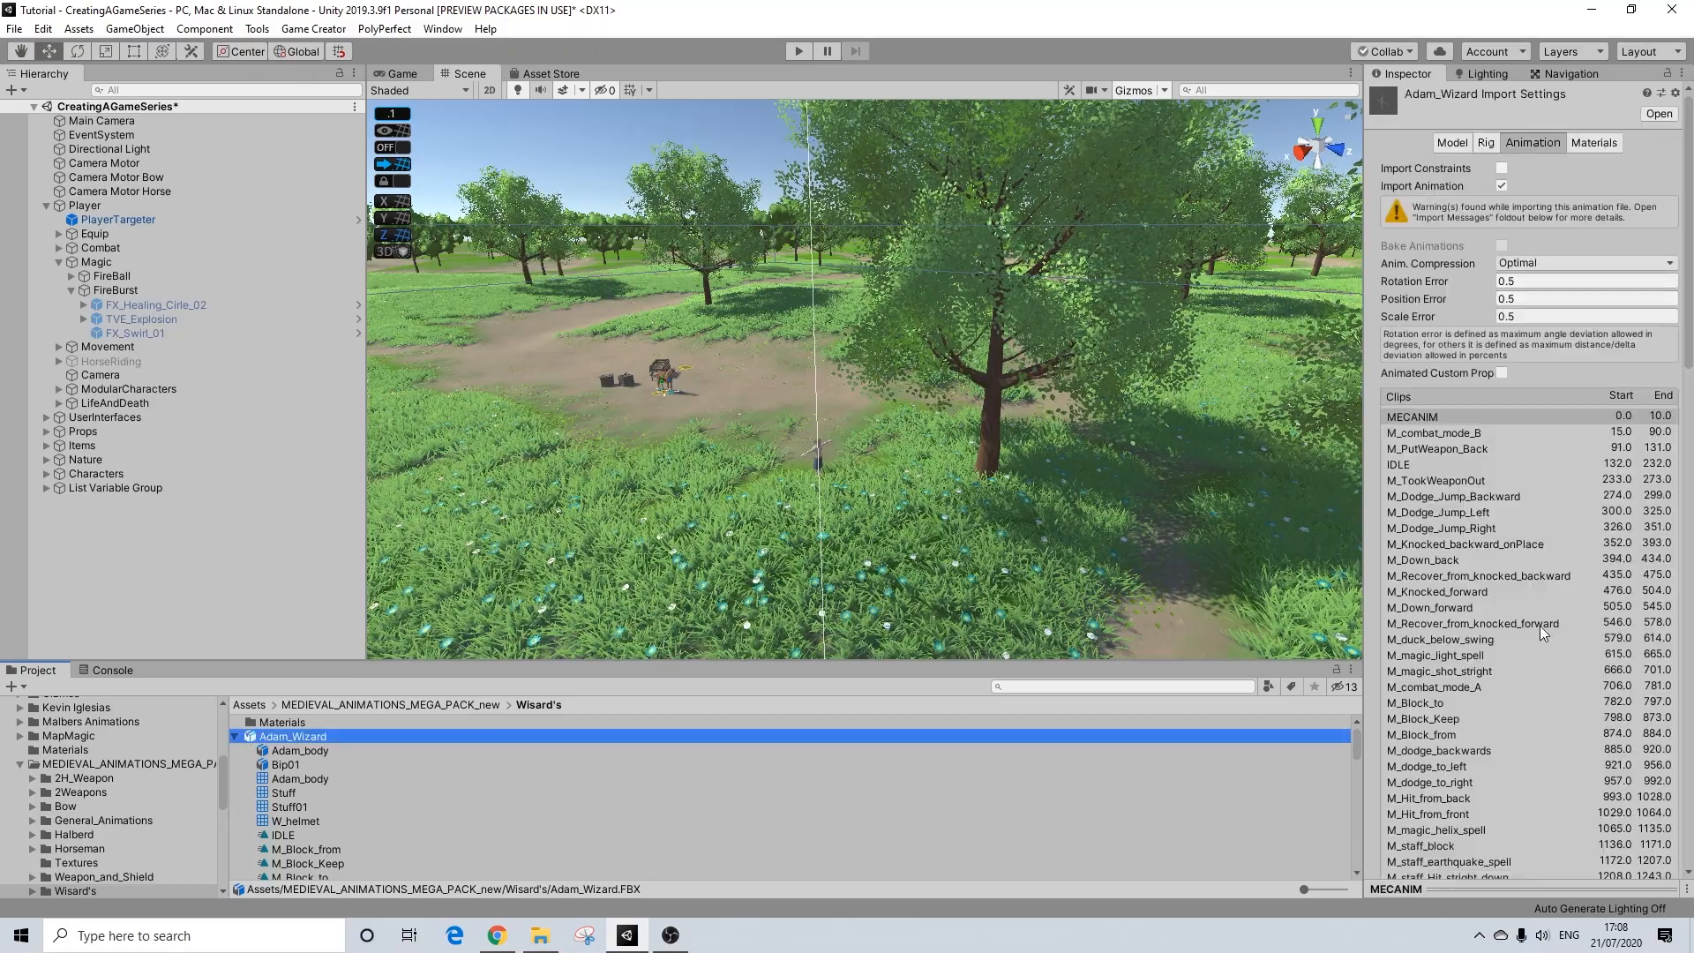
scroll(1539, 626, "down", 10)
scroll(1531, 631, "down", 10)
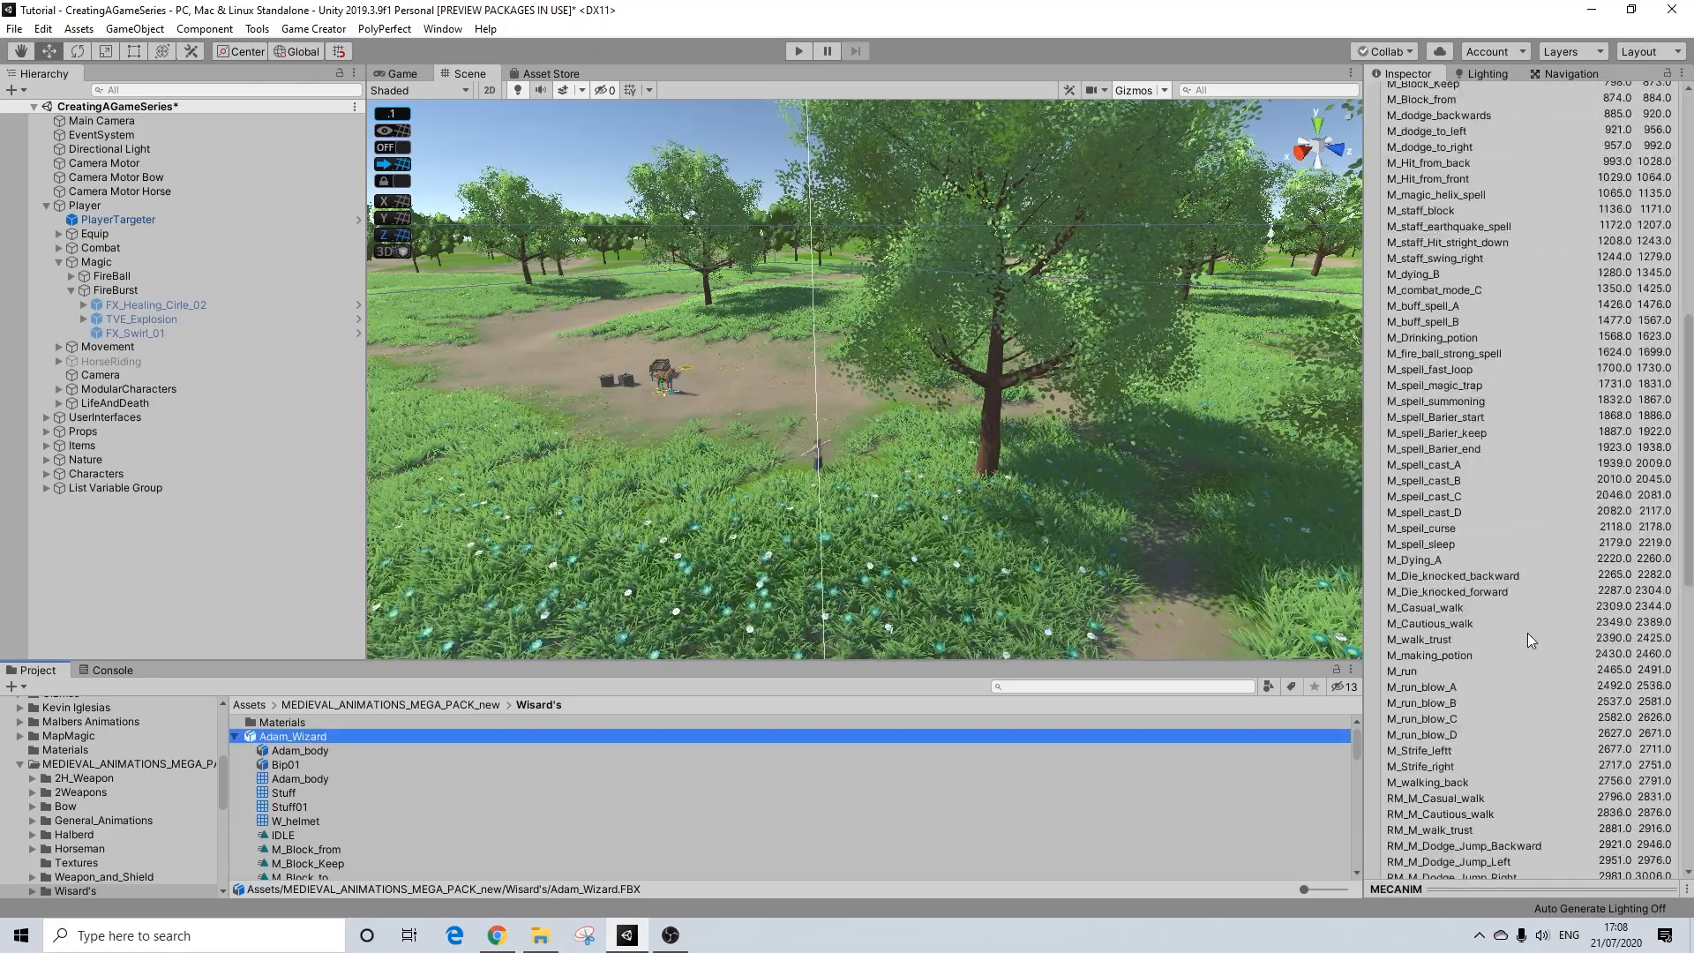
scroll(1528, 632, "up", 15)
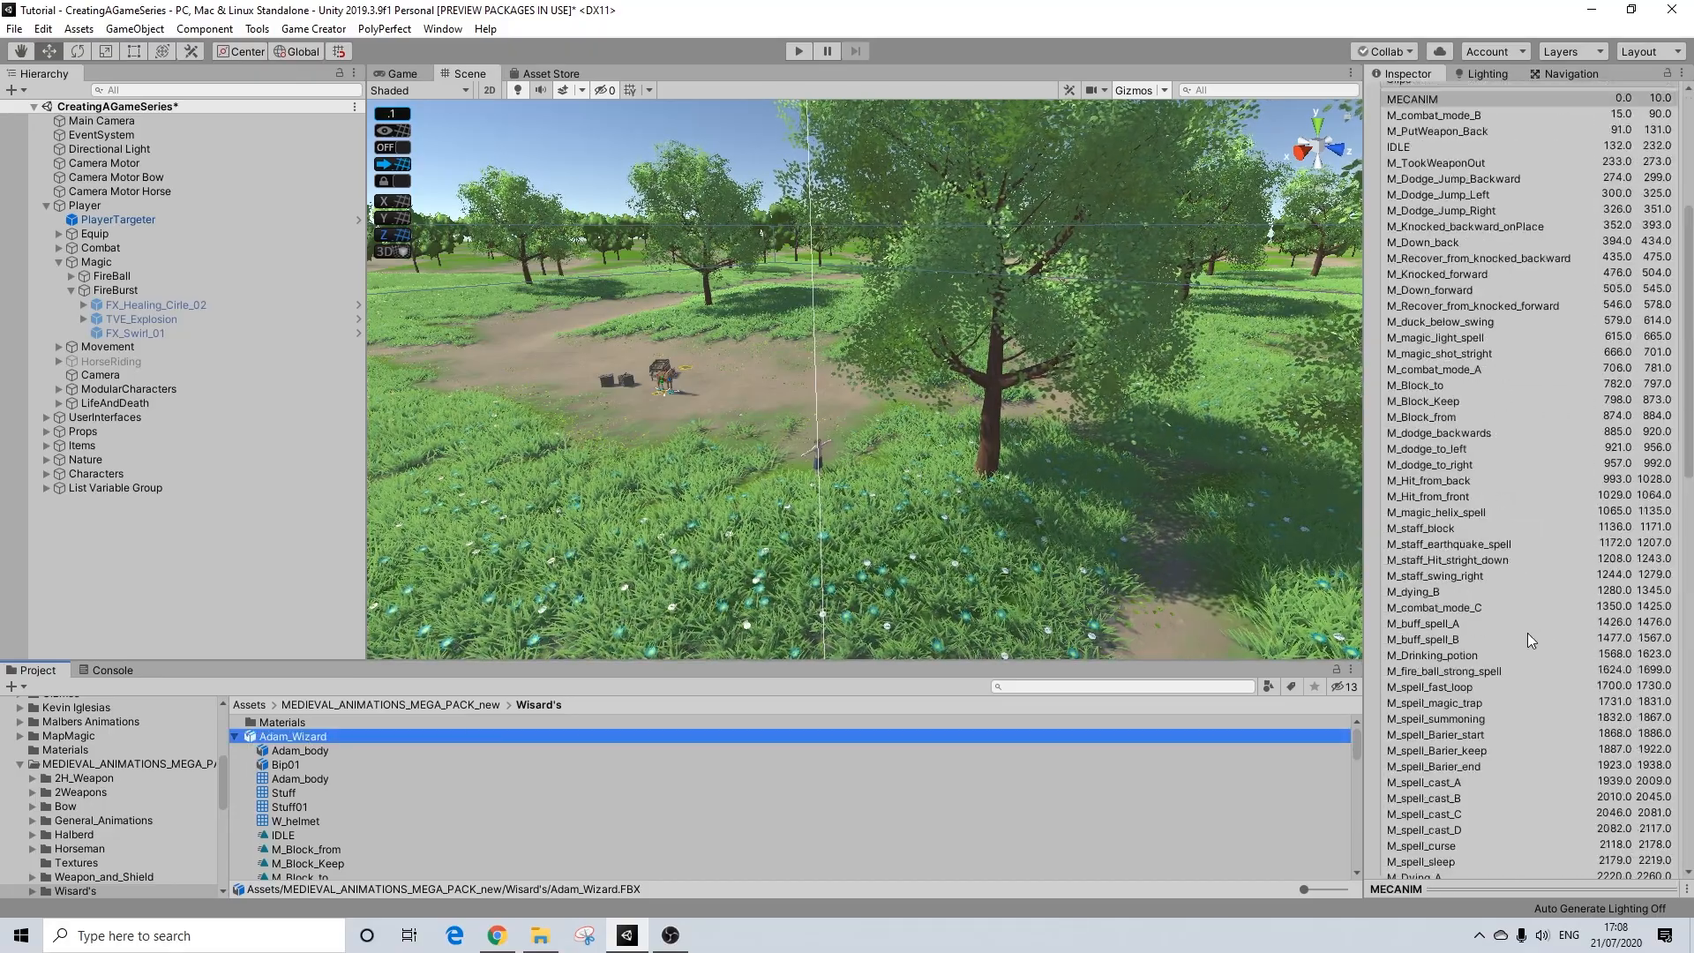
left_click(1460, 639)
scroll(1538, 655, "down", 15)
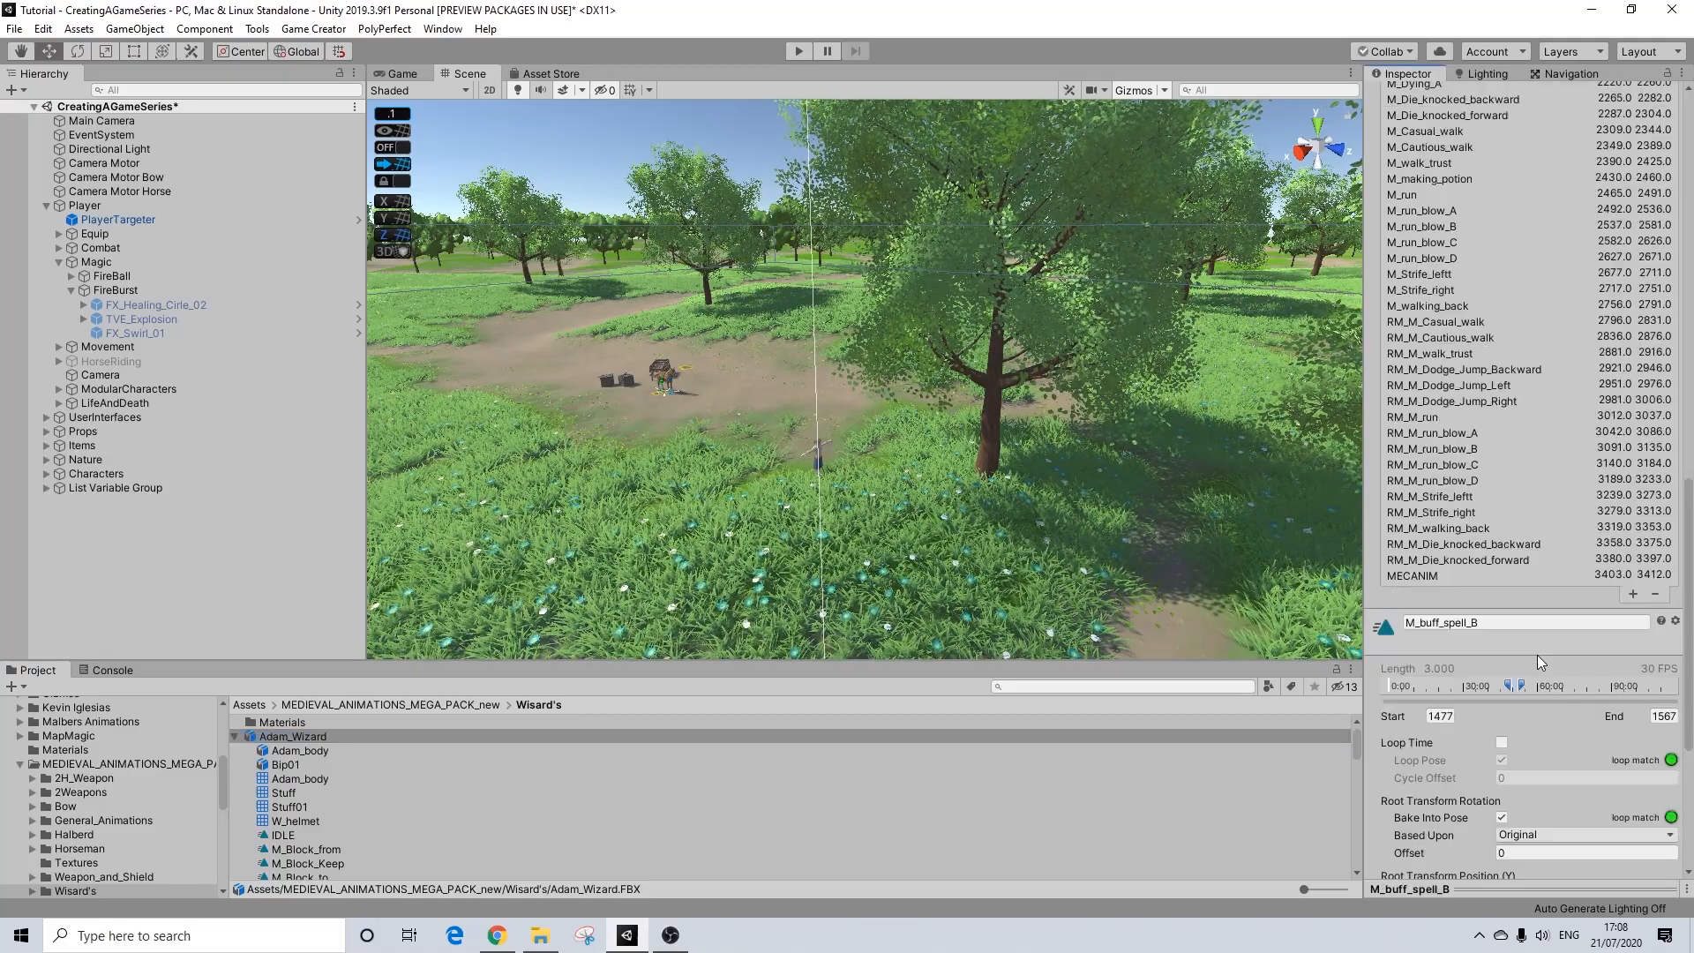
left_click(1421, 887)
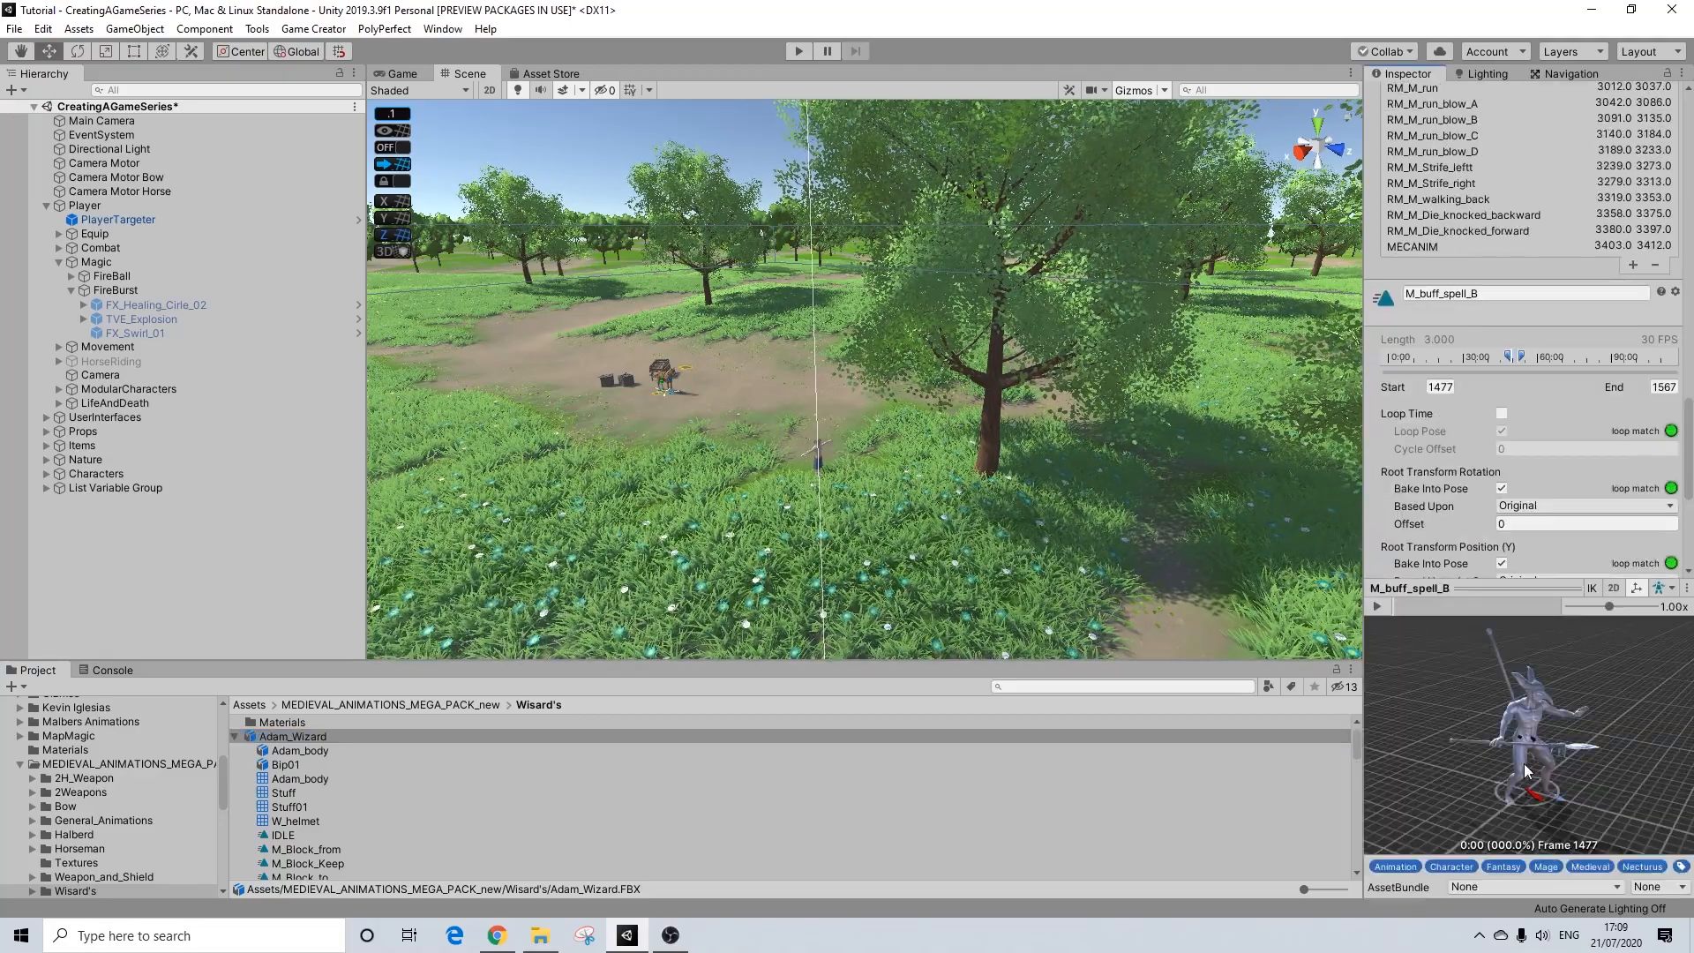
left_click(1376, 606)
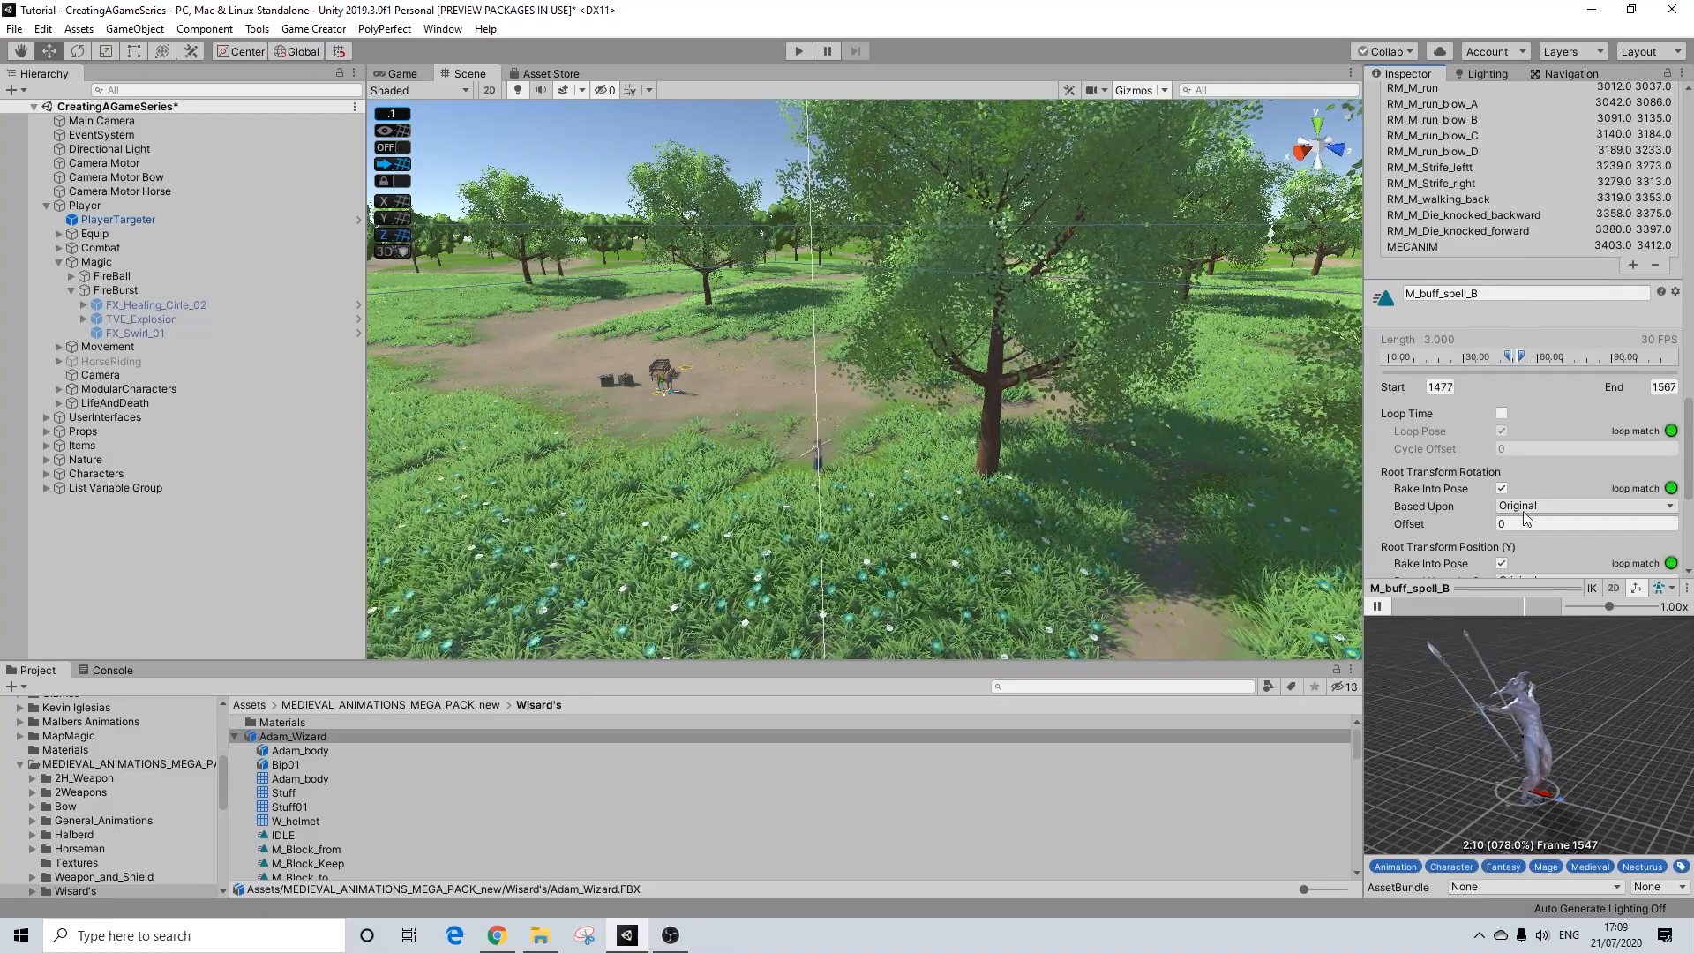
Step: Set the state asset of FireBurst's Change Player state in Layer1 action to FlameBurst
scroll(1539, 436, "up", 15)
scroll(1044, 373, "up", 2)
scroll(1045, 372, "down", 4)
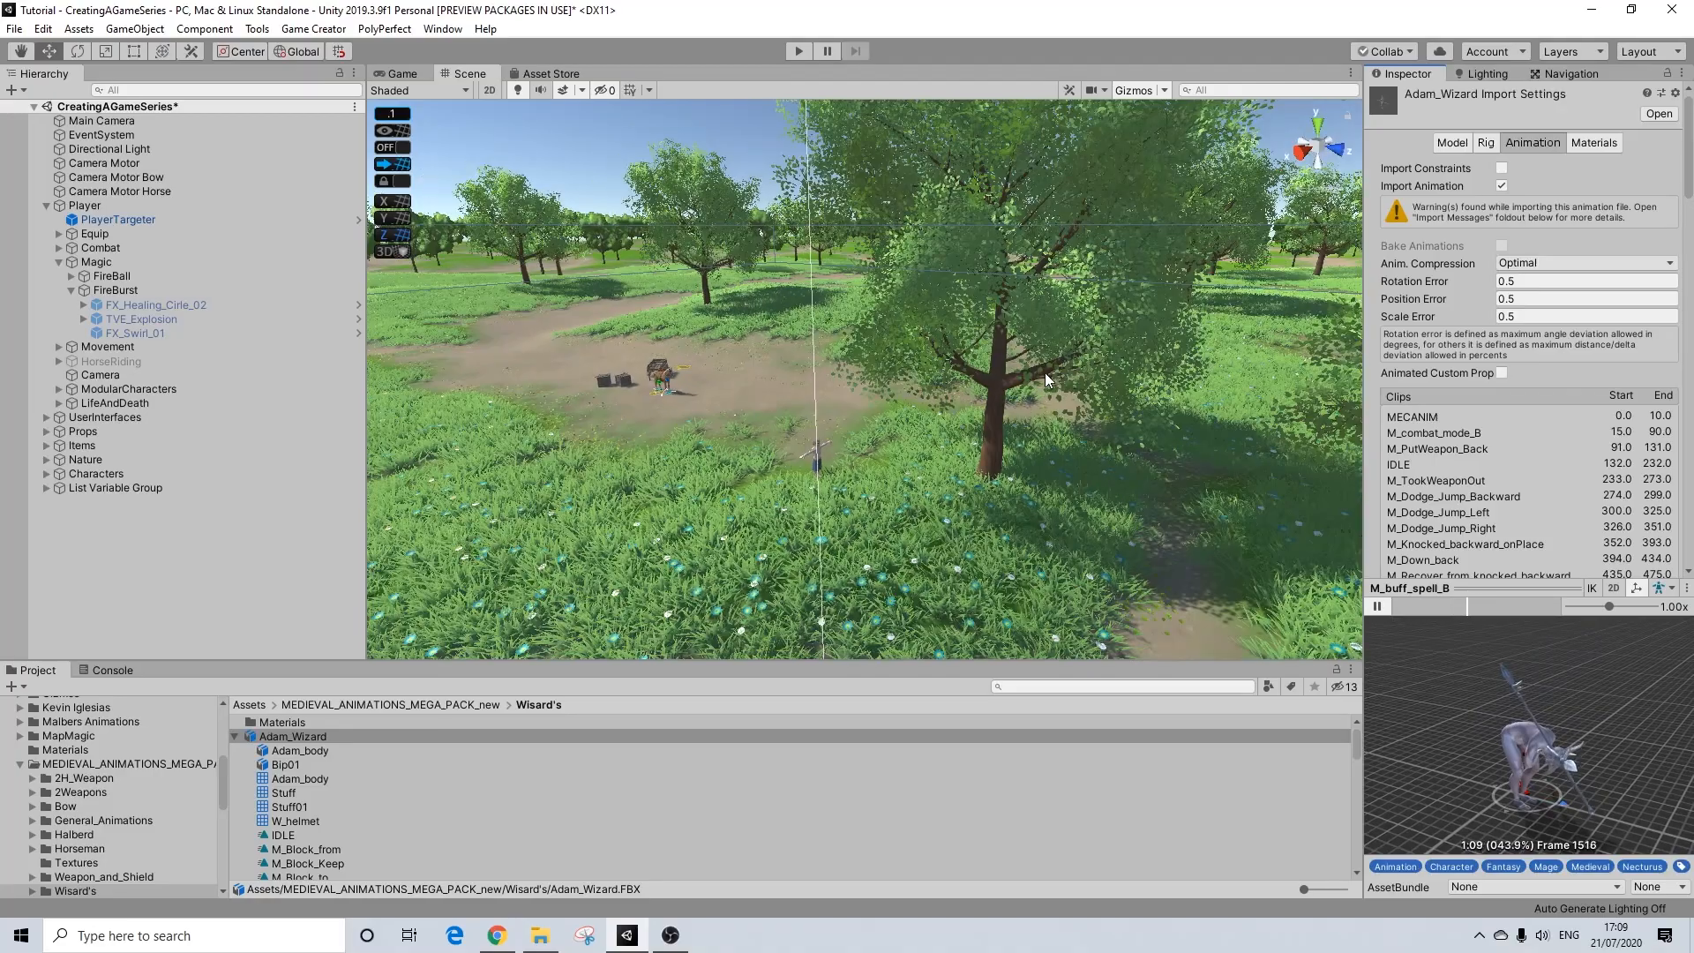
left_click(234, 736)
left_click(115, 290)
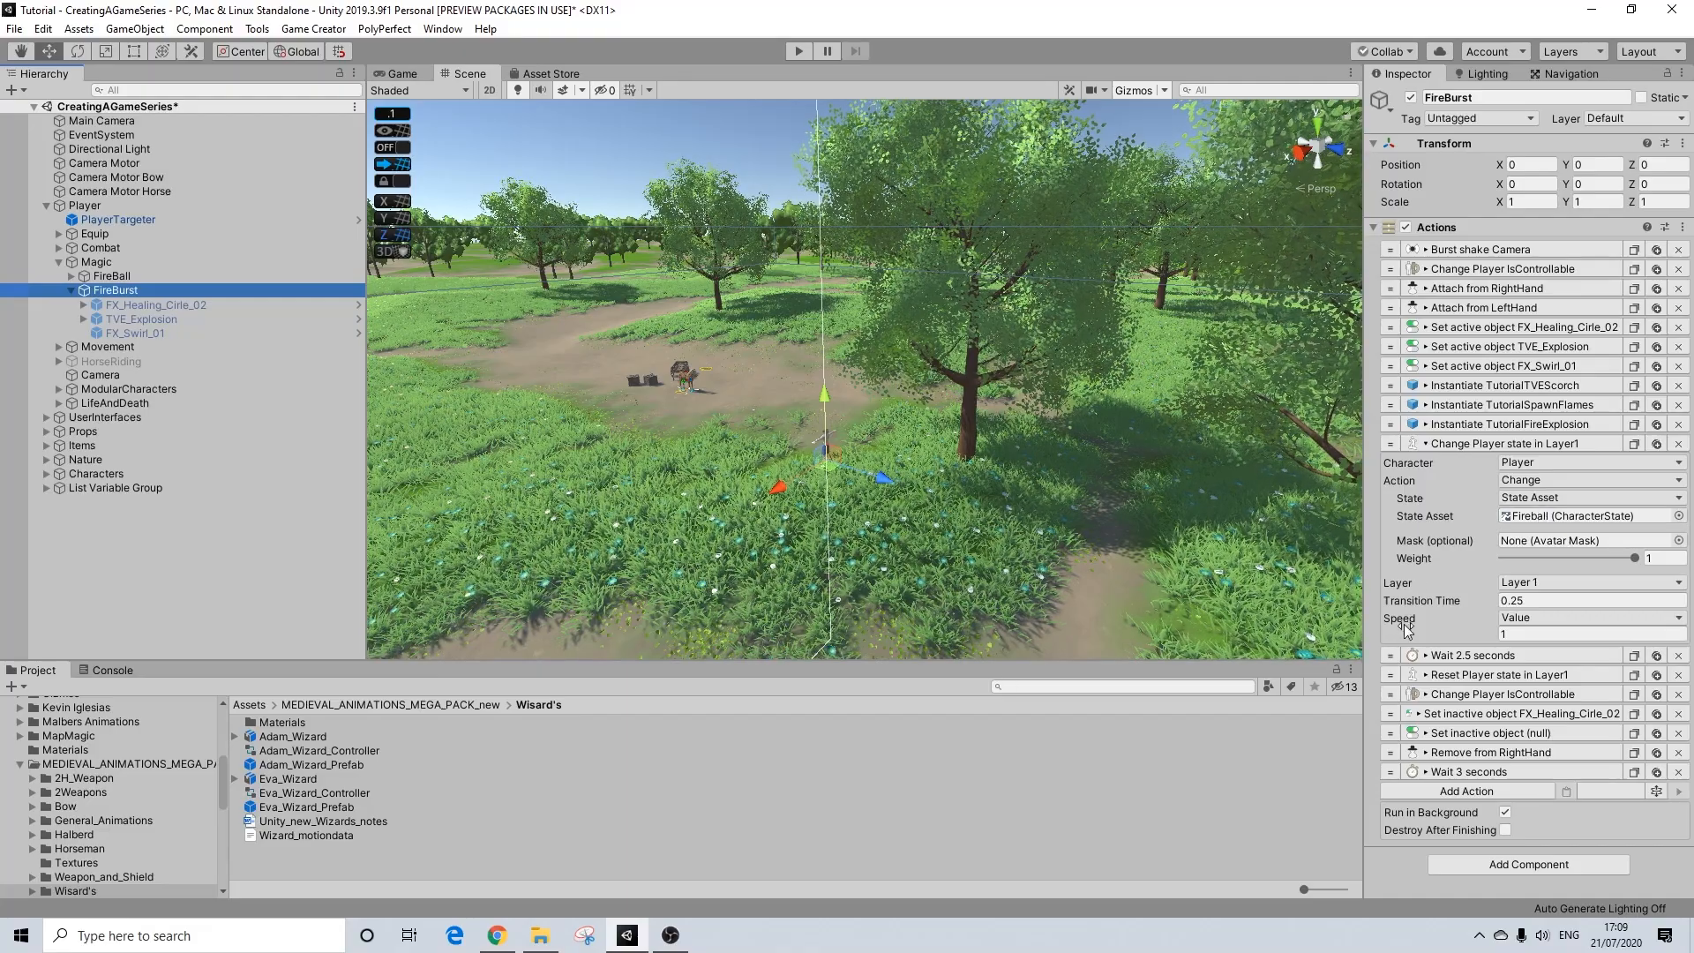
left_click(1551, 517)
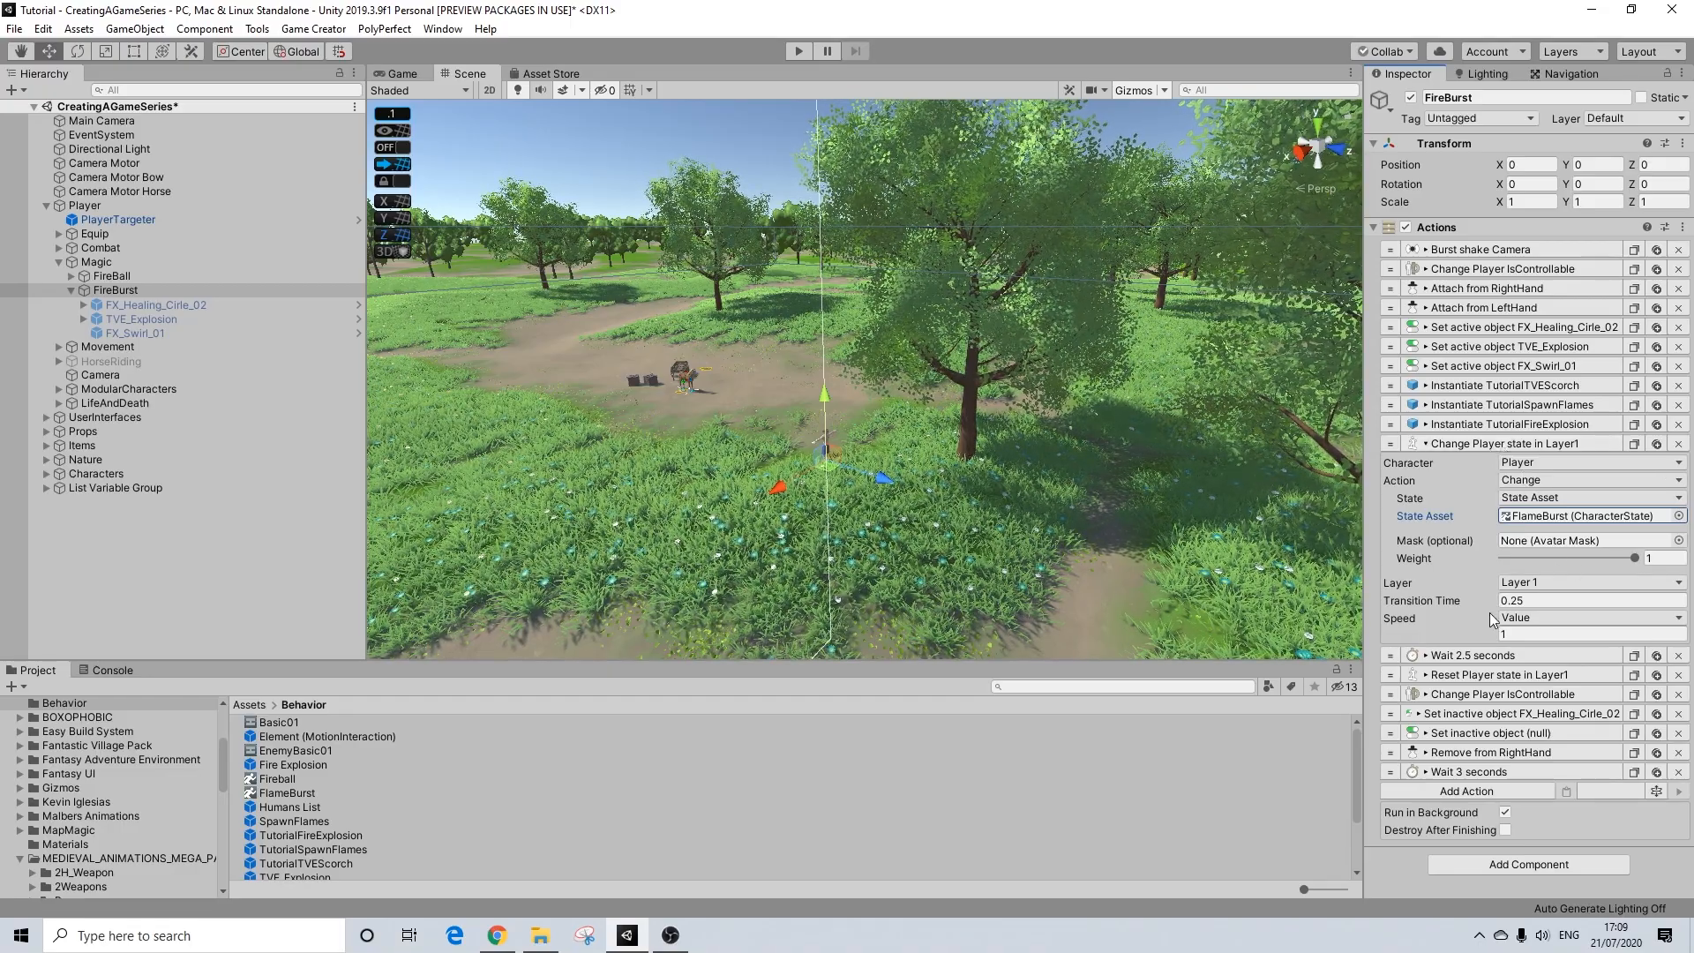
Step: Set FireBurst's wait after the Change Player state action to 4 seconds and the Reset Player state in Layer1 transition time to 1
left_click(1481, 445)
left_click(1483, 463)
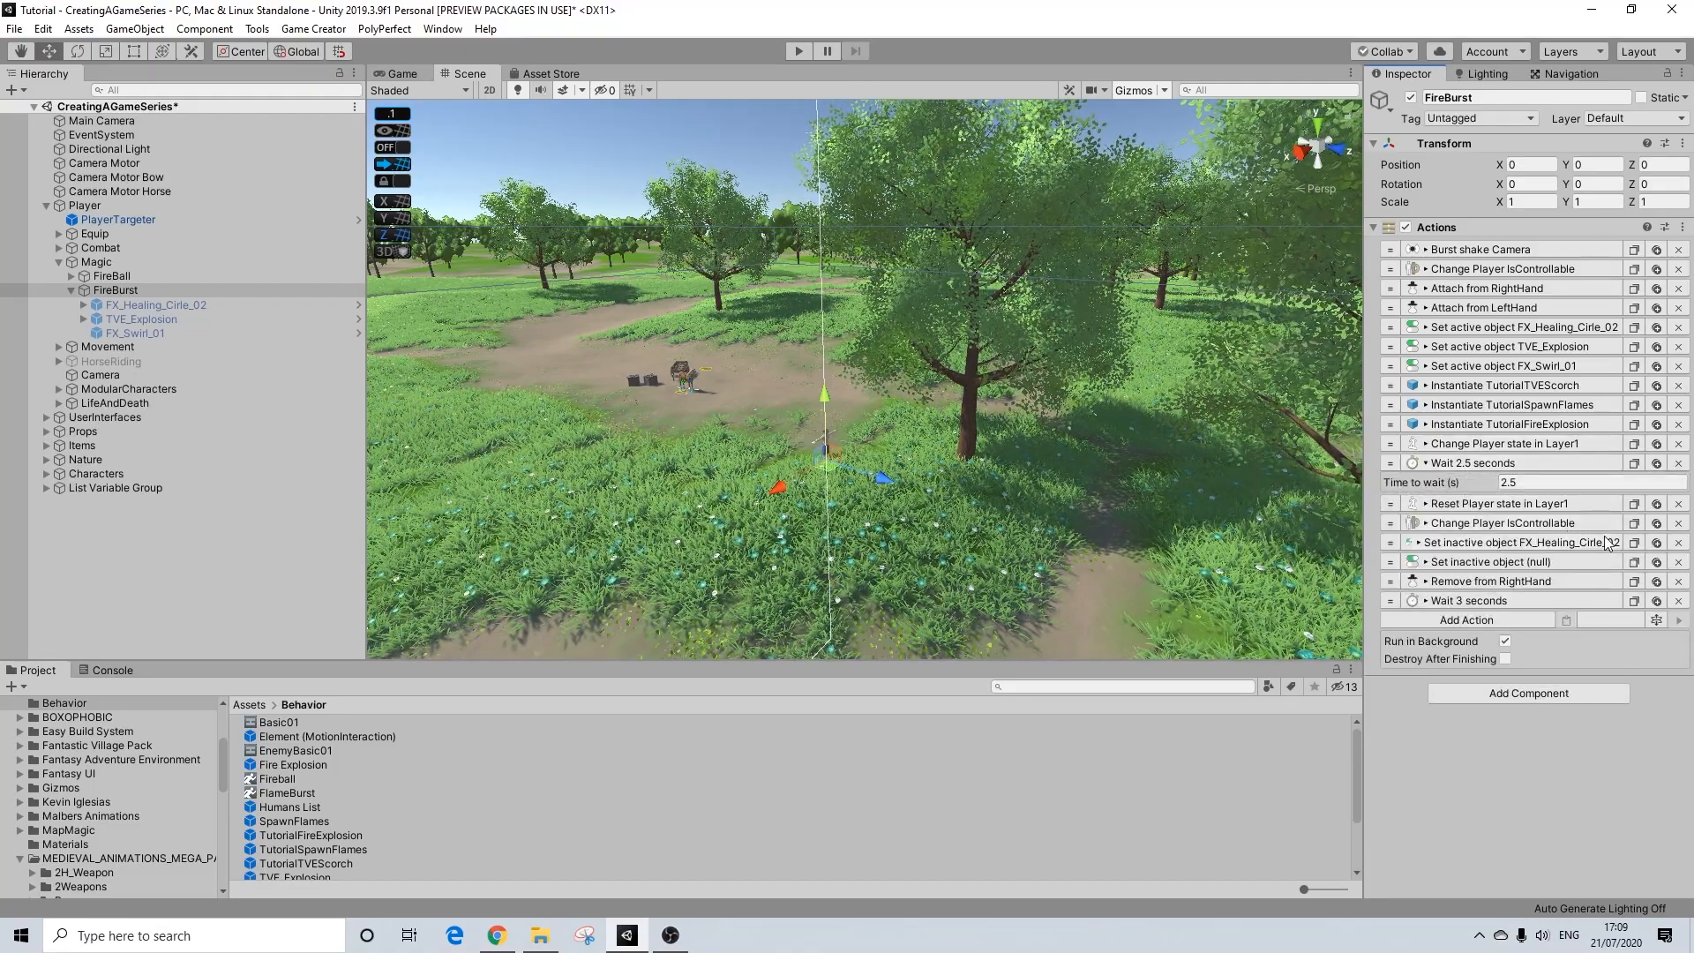
left_click(1537, 482)
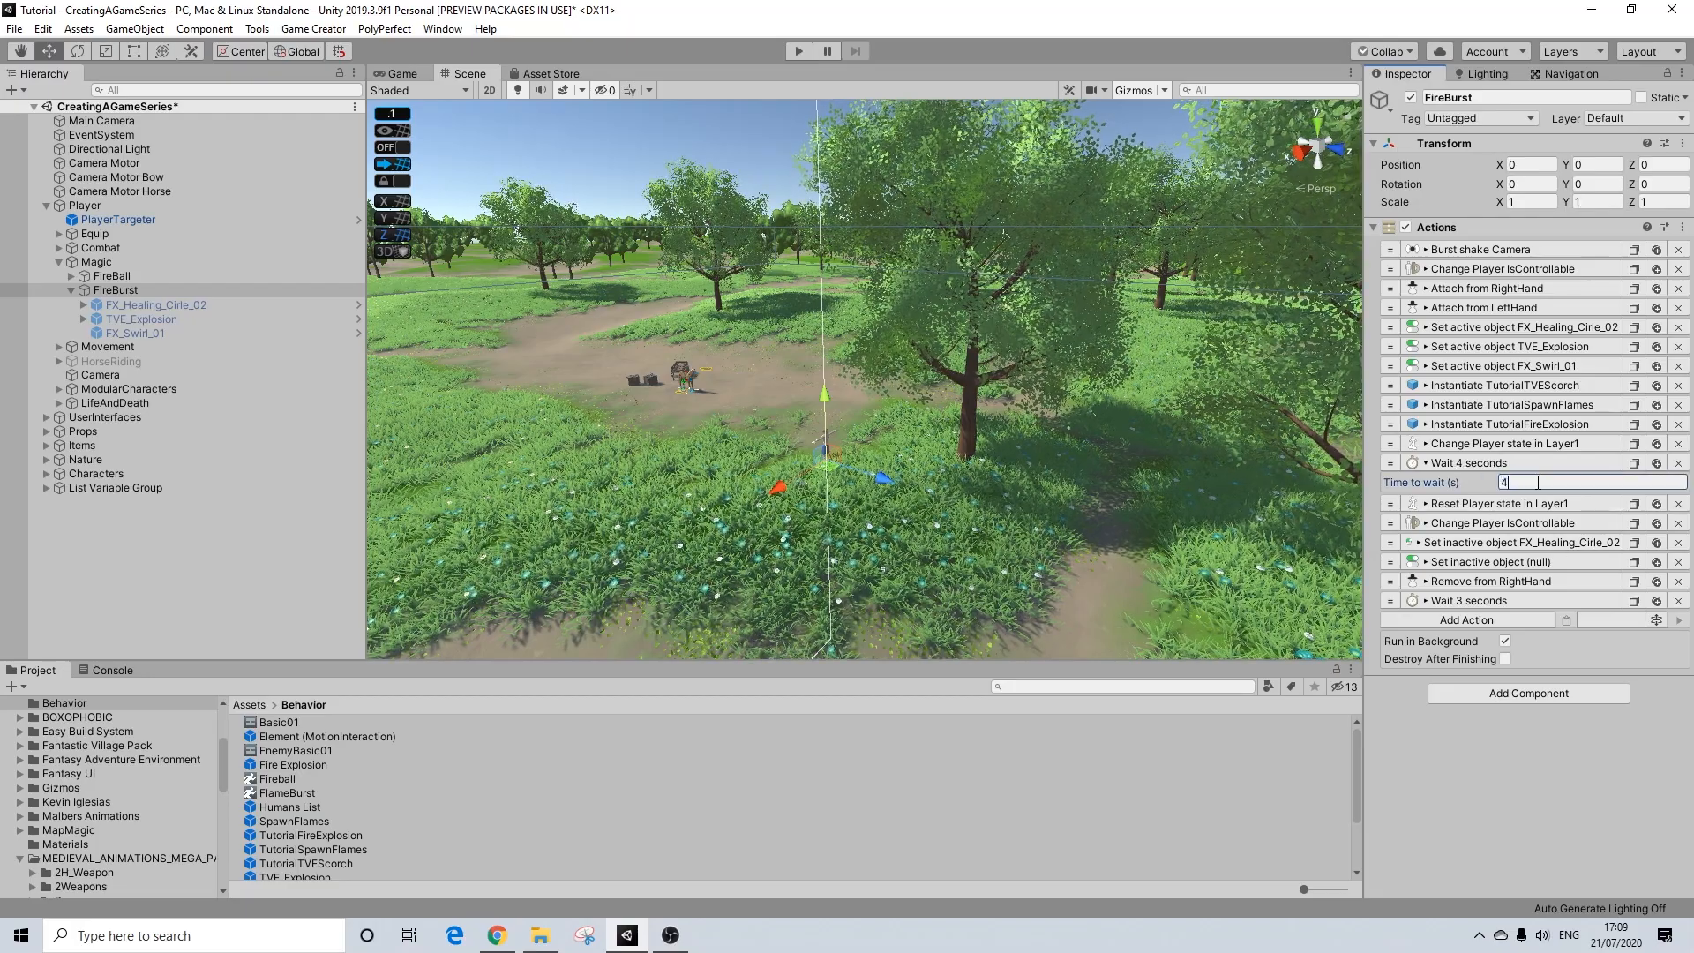
left_click(1469, 464)
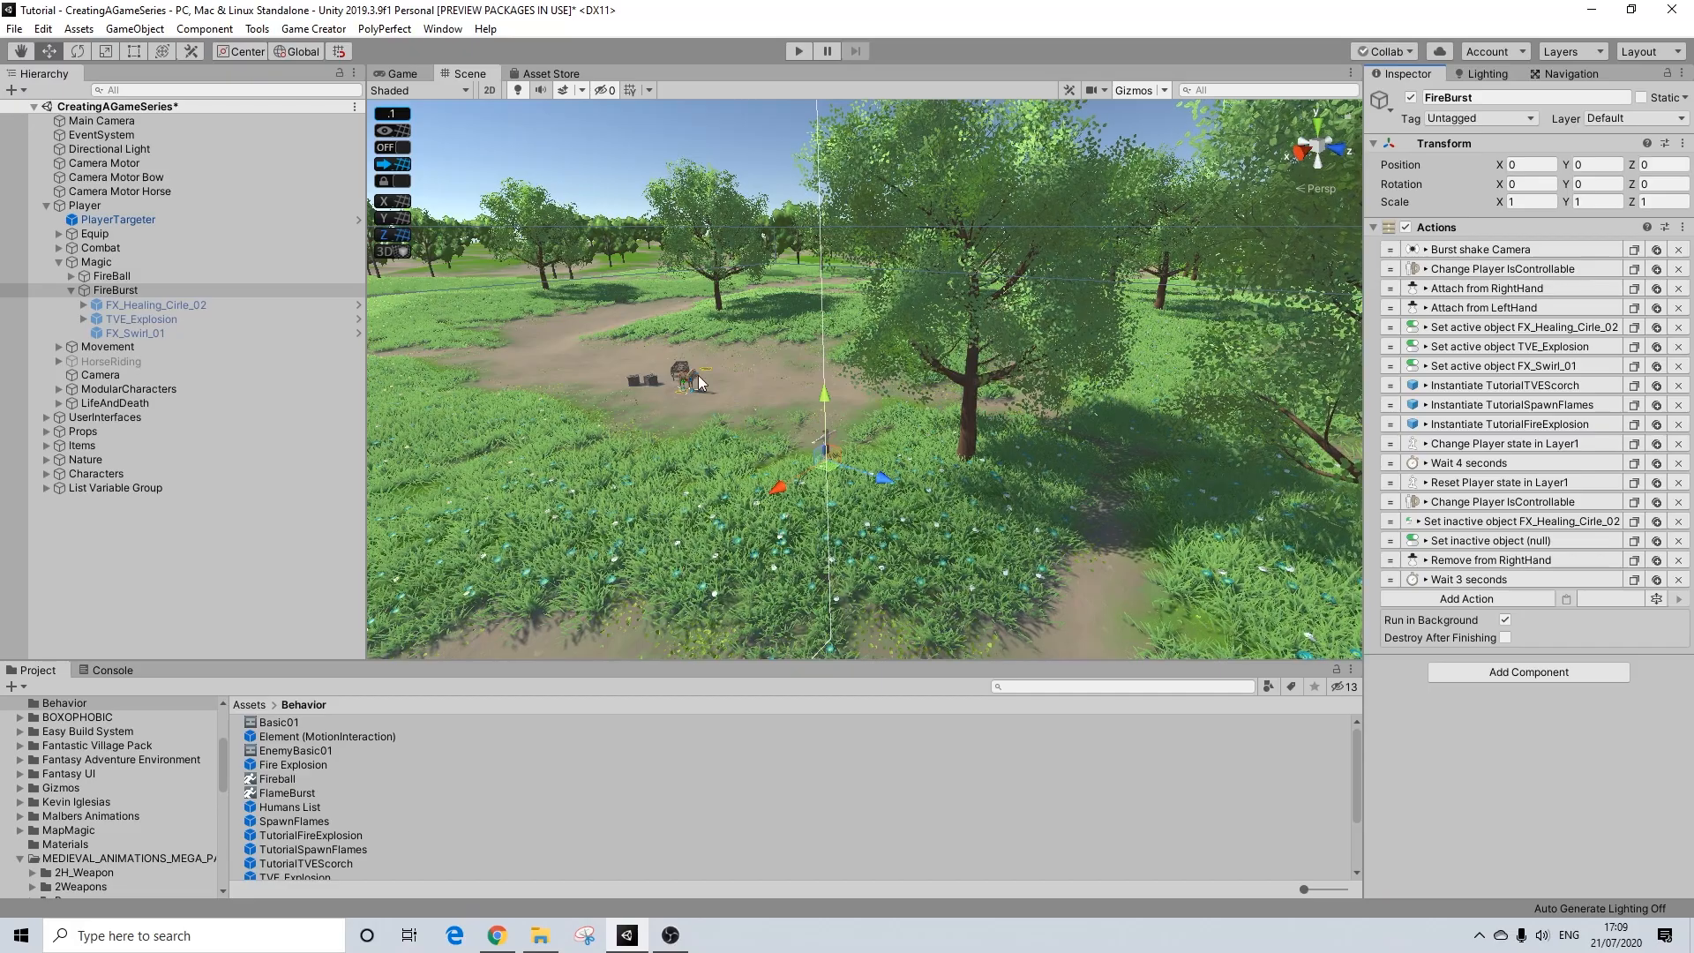
left_click(1488, 463)
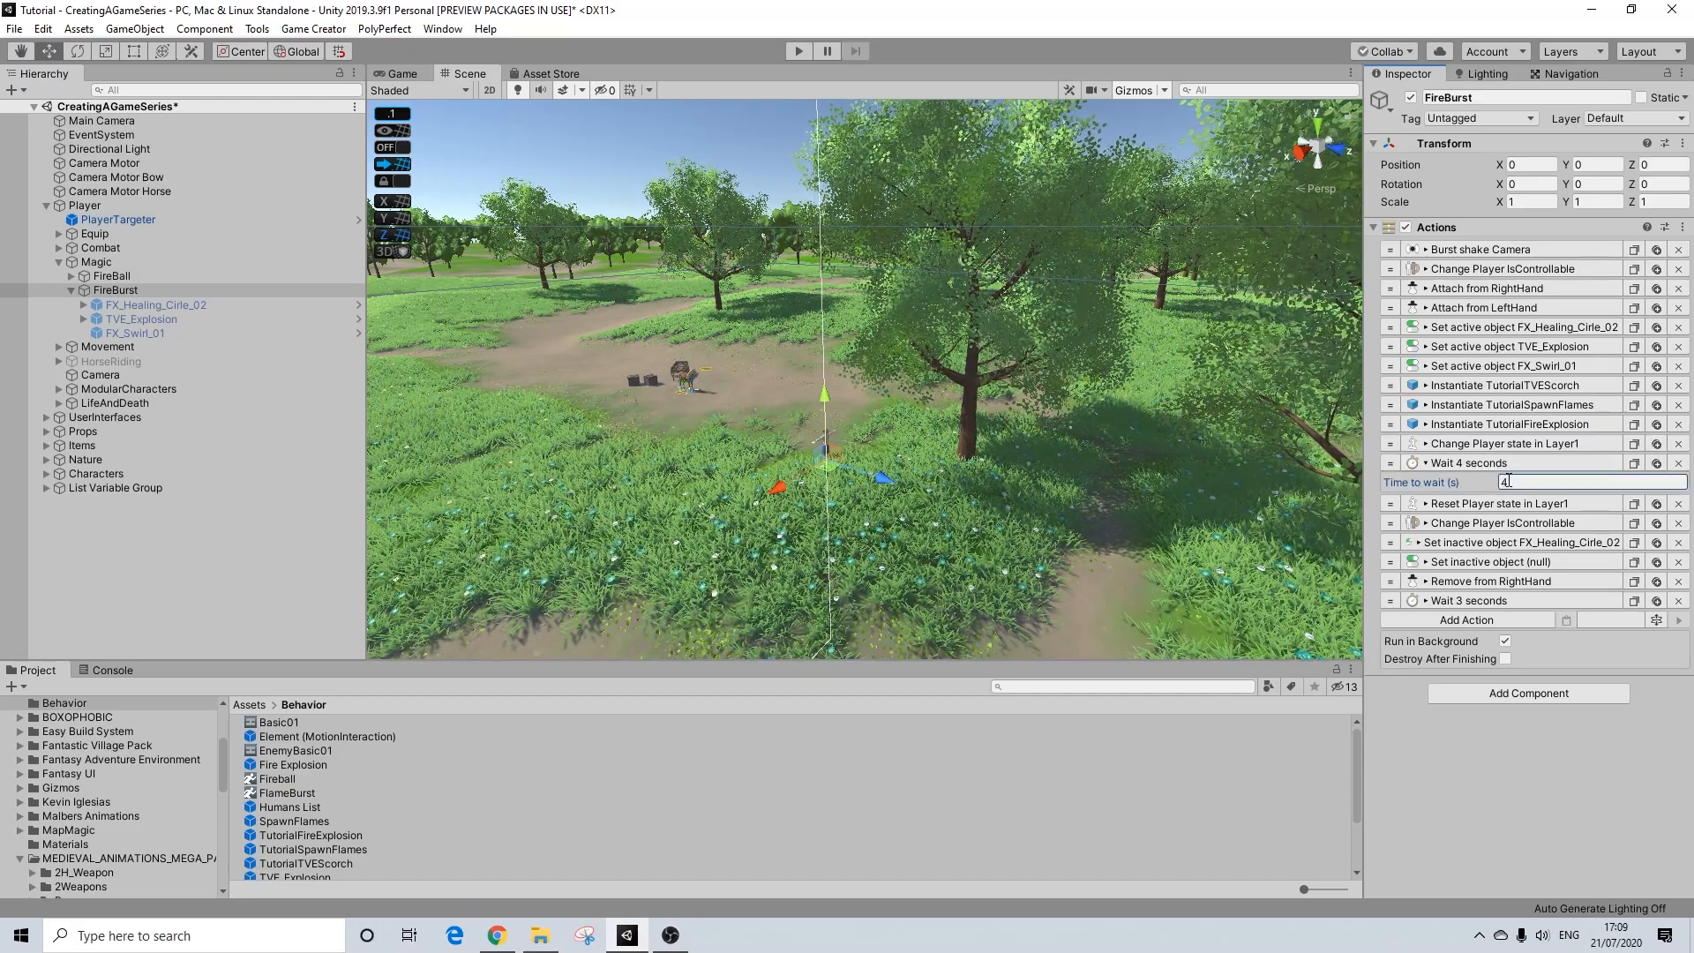
left_click(1491, 464)
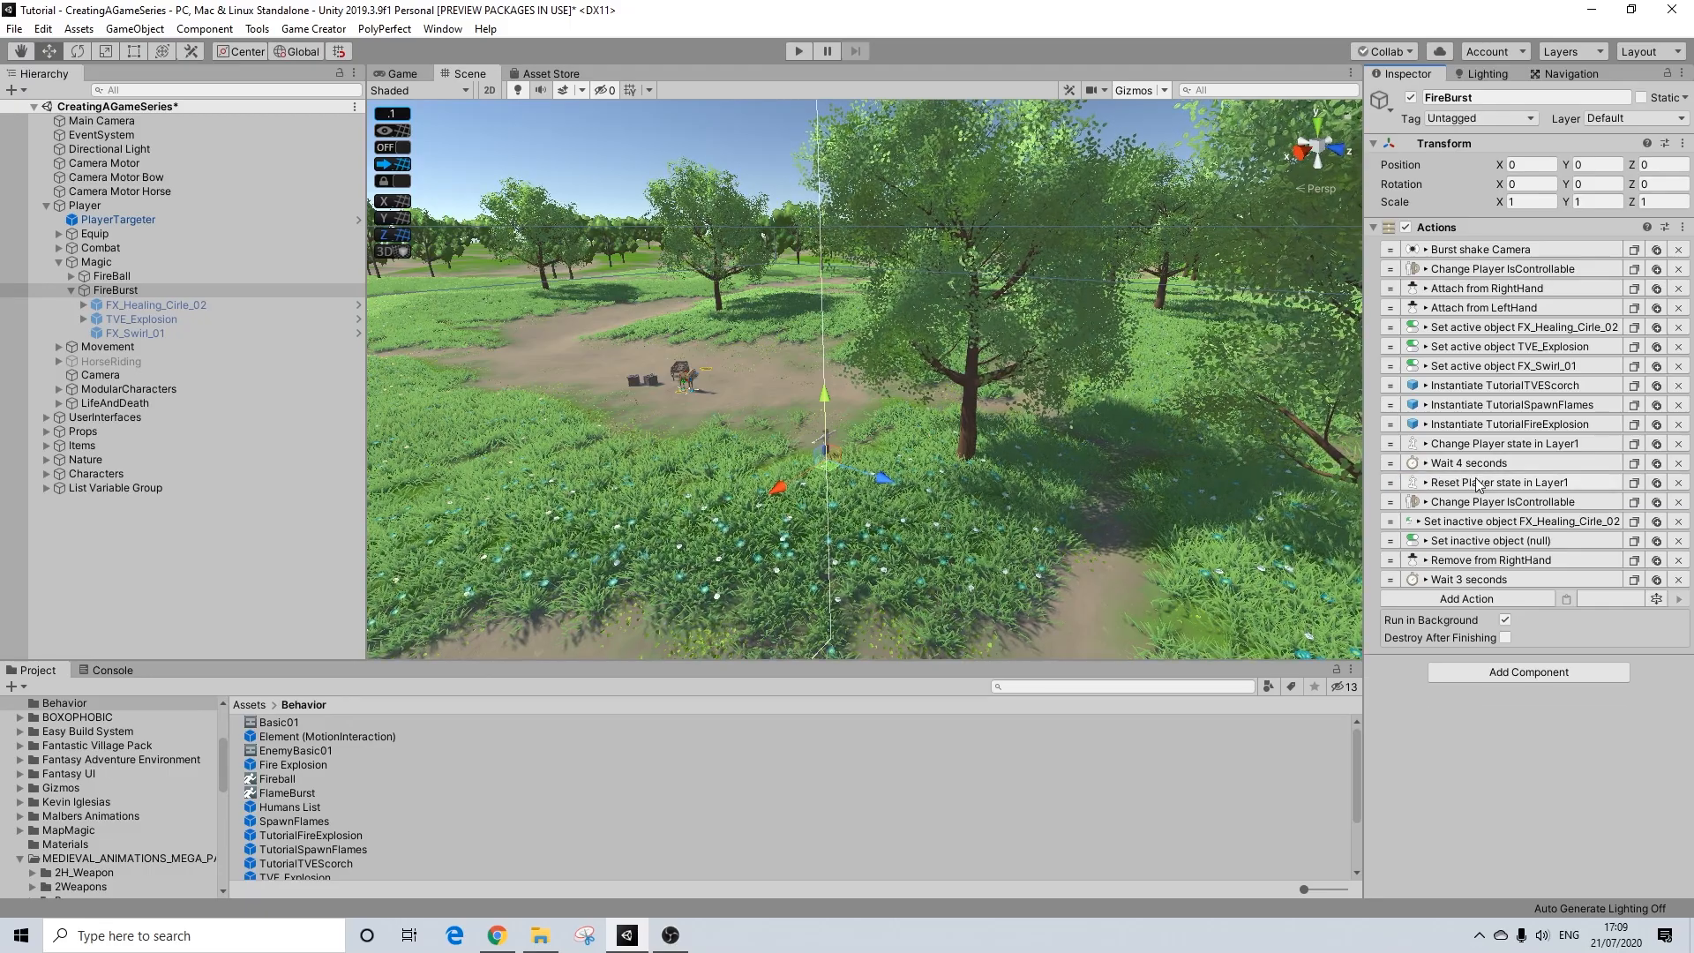
left_click(1472, 484)
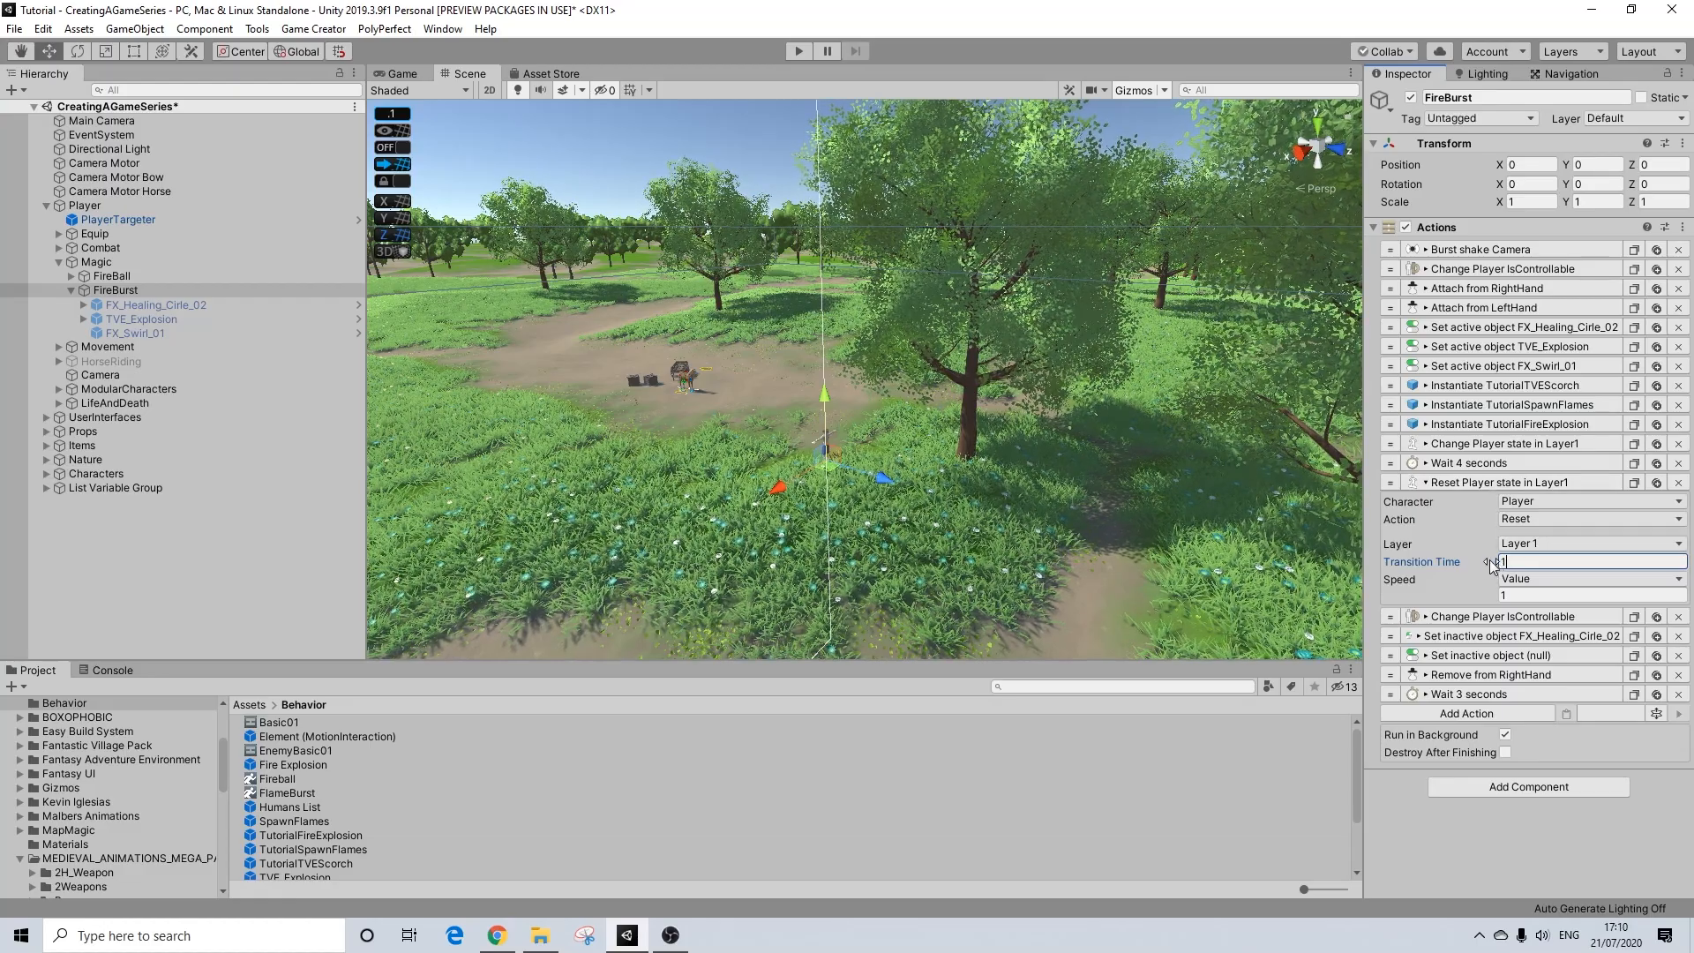
left_click(1487, 483)
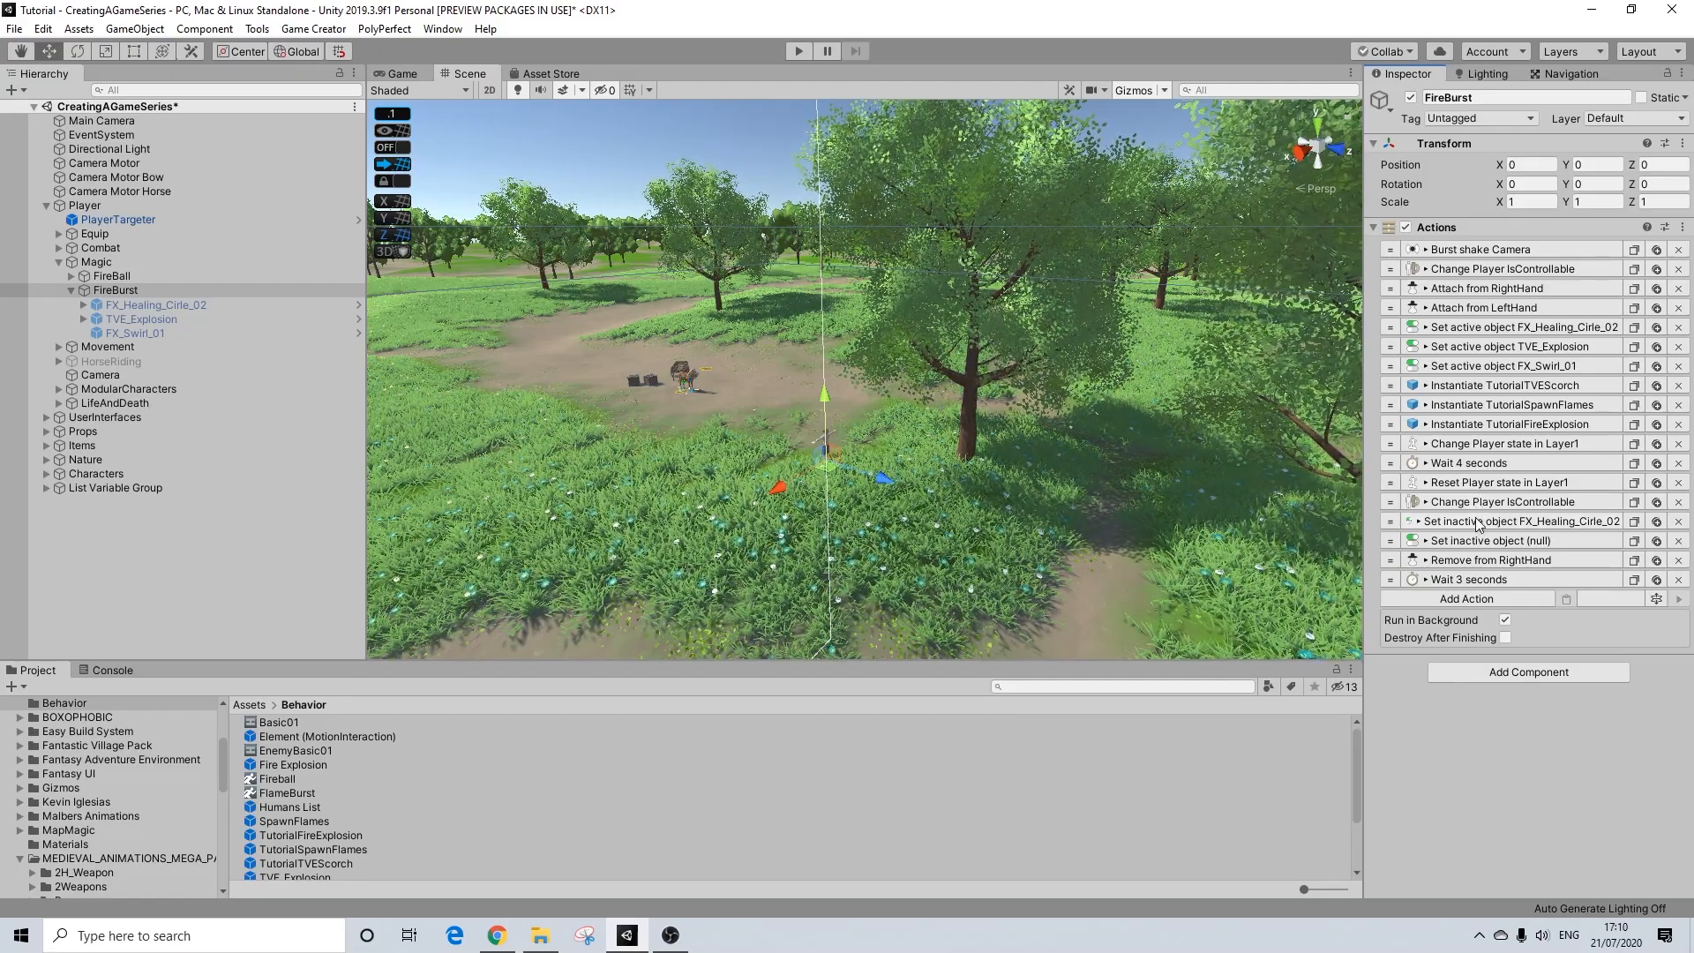
Step: Assign TVE_Explosion as the target of FireBurst's empty Set inactive object action
left_click(1478, 521)
left_click_drag(122, 331, 1028, 527)
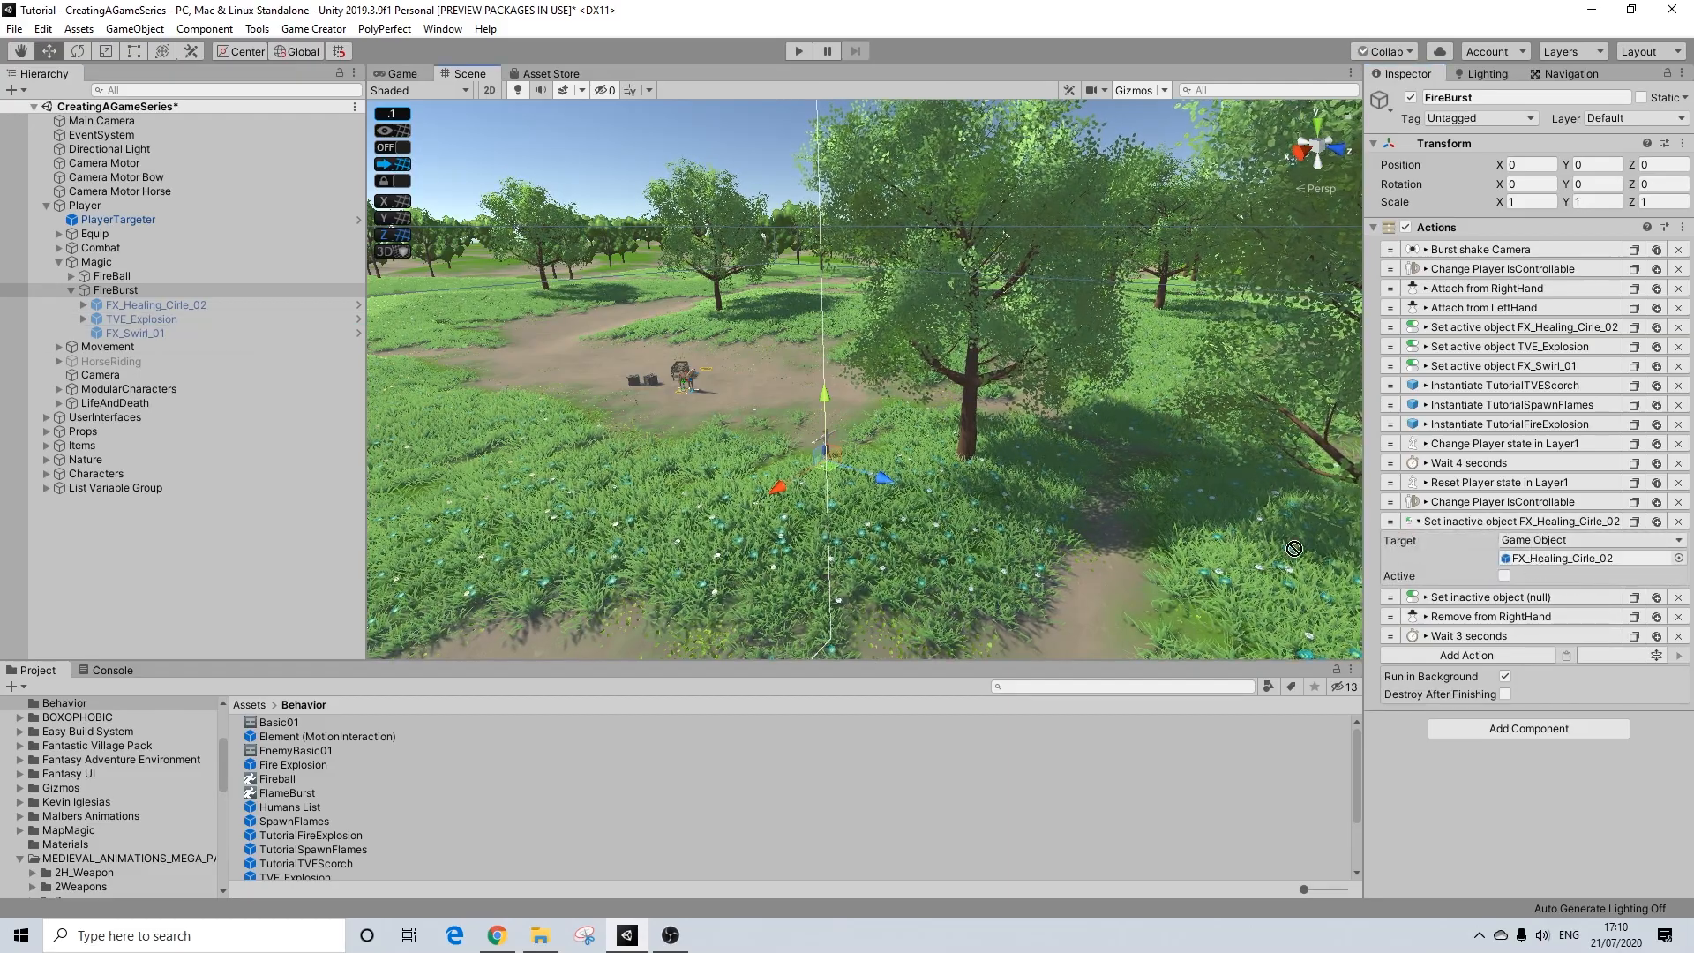
left_click_drag(1379, 750, 1458, 527)
left_click_drag(177, 333, 1515, 524)
left_click_drag(1530, 586, 1531, 587)
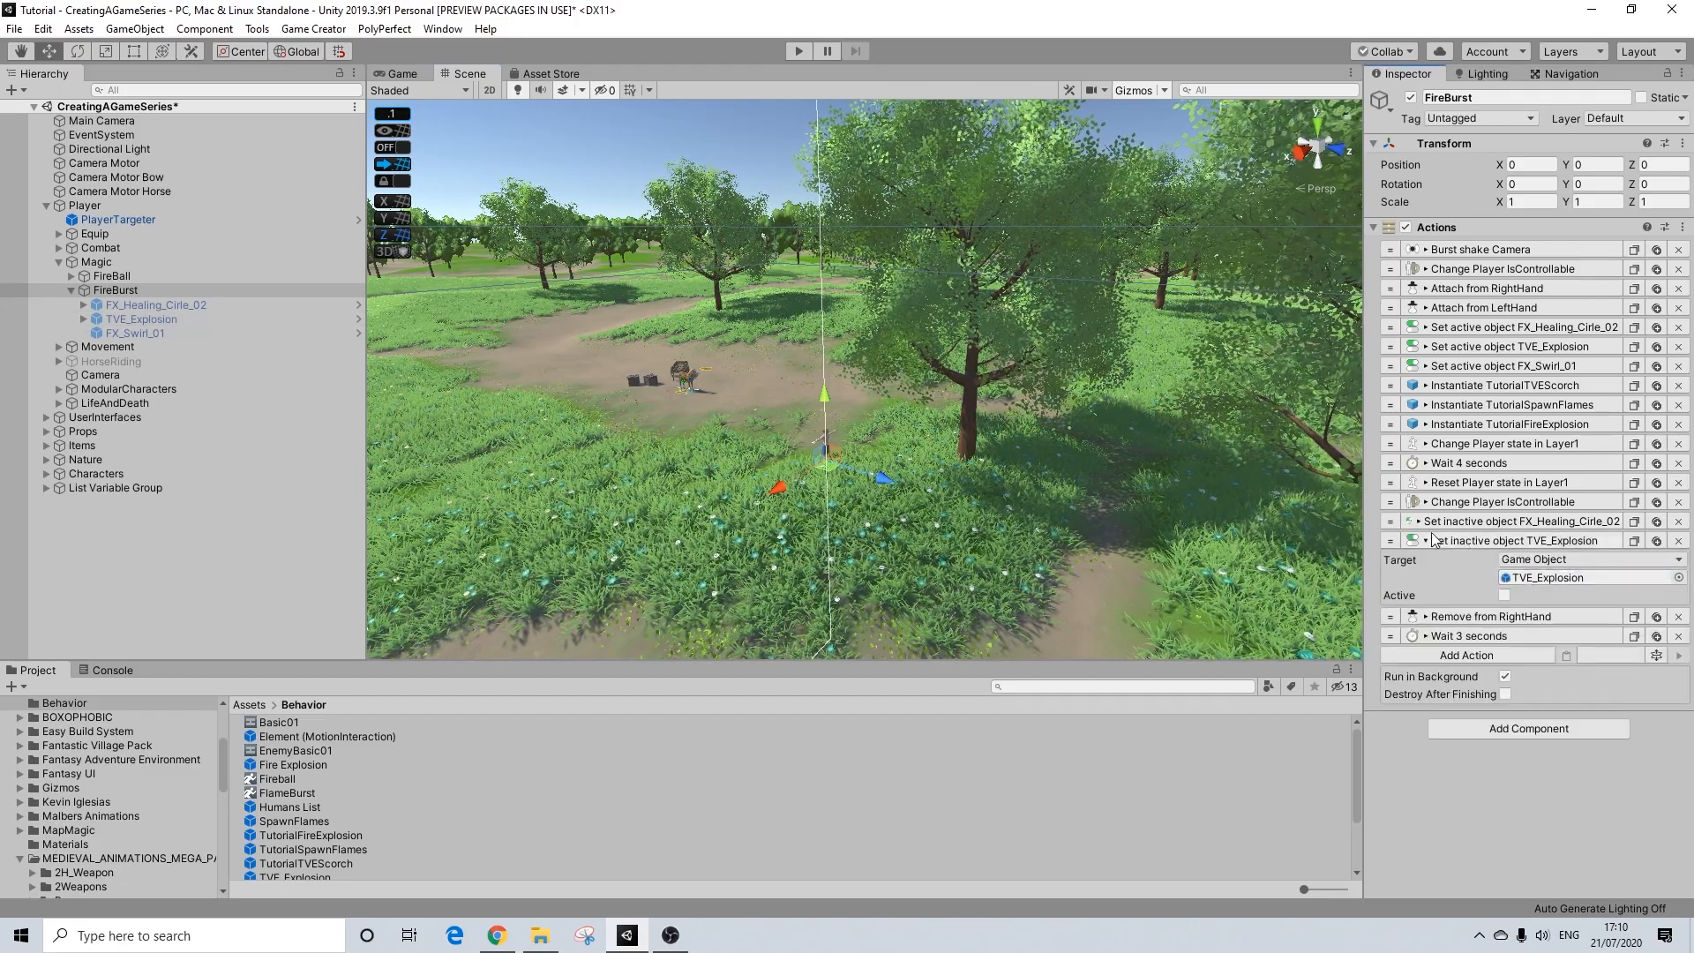
Step: Duplicate the Set inactive object TVE_Explosion action and set the copy's target to FX_Swirl_01
left_click(1634, 540)
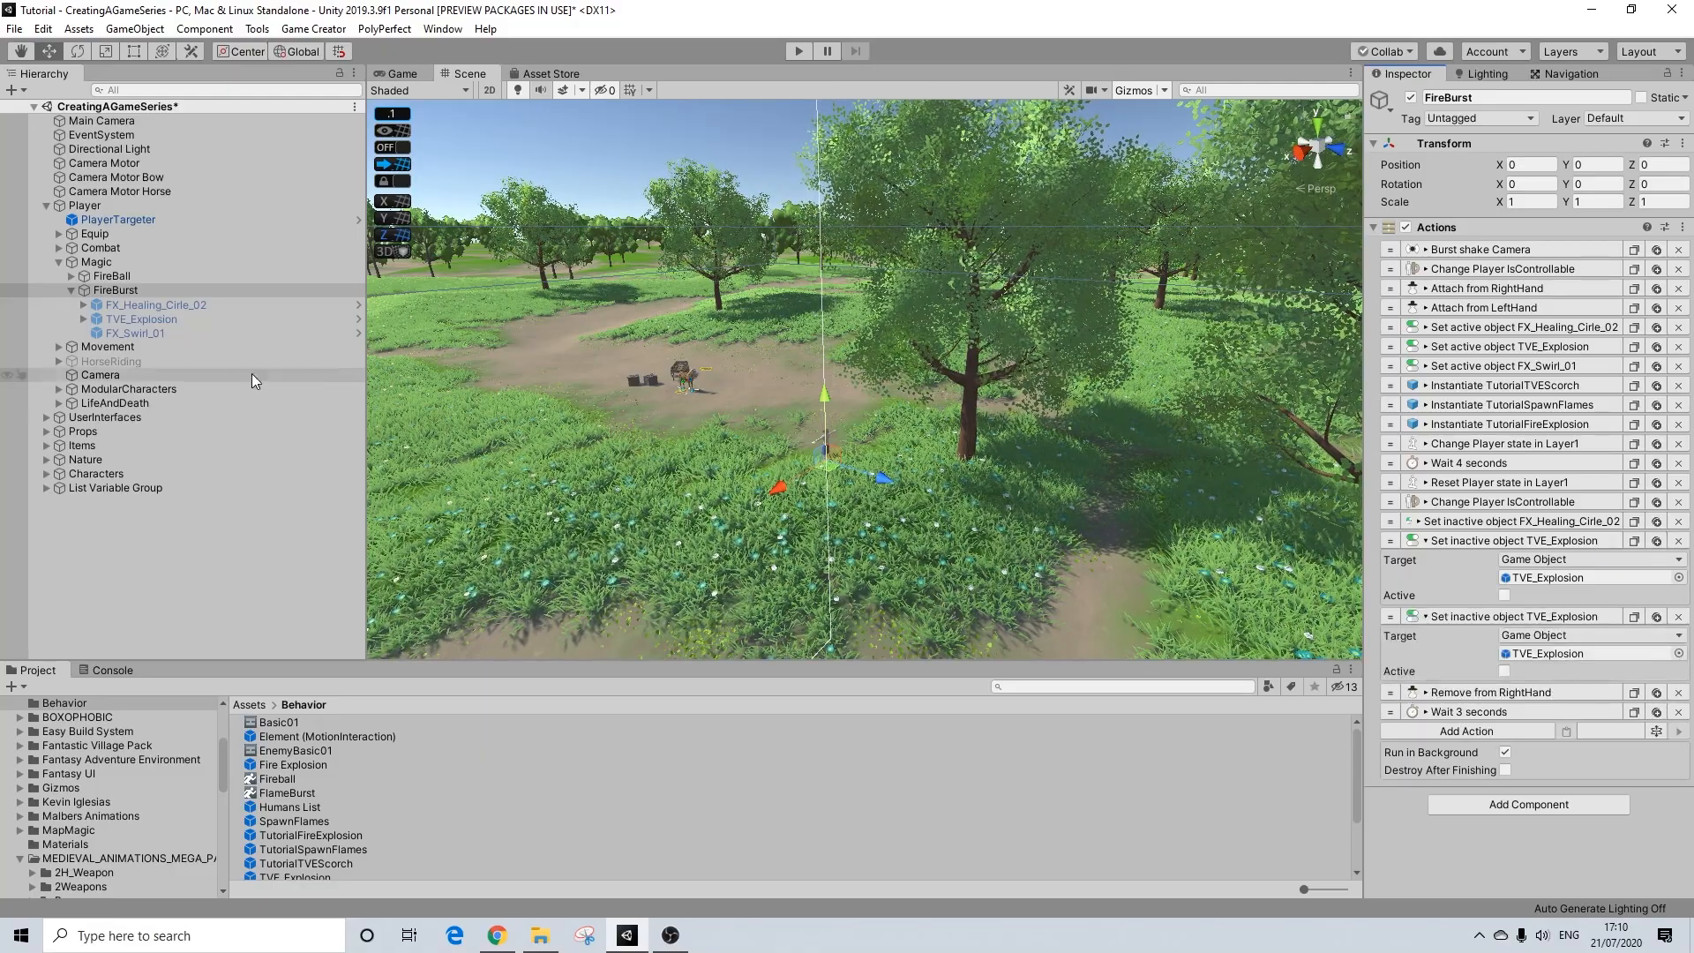
left_click_drag(138, 335, 1553, 748)
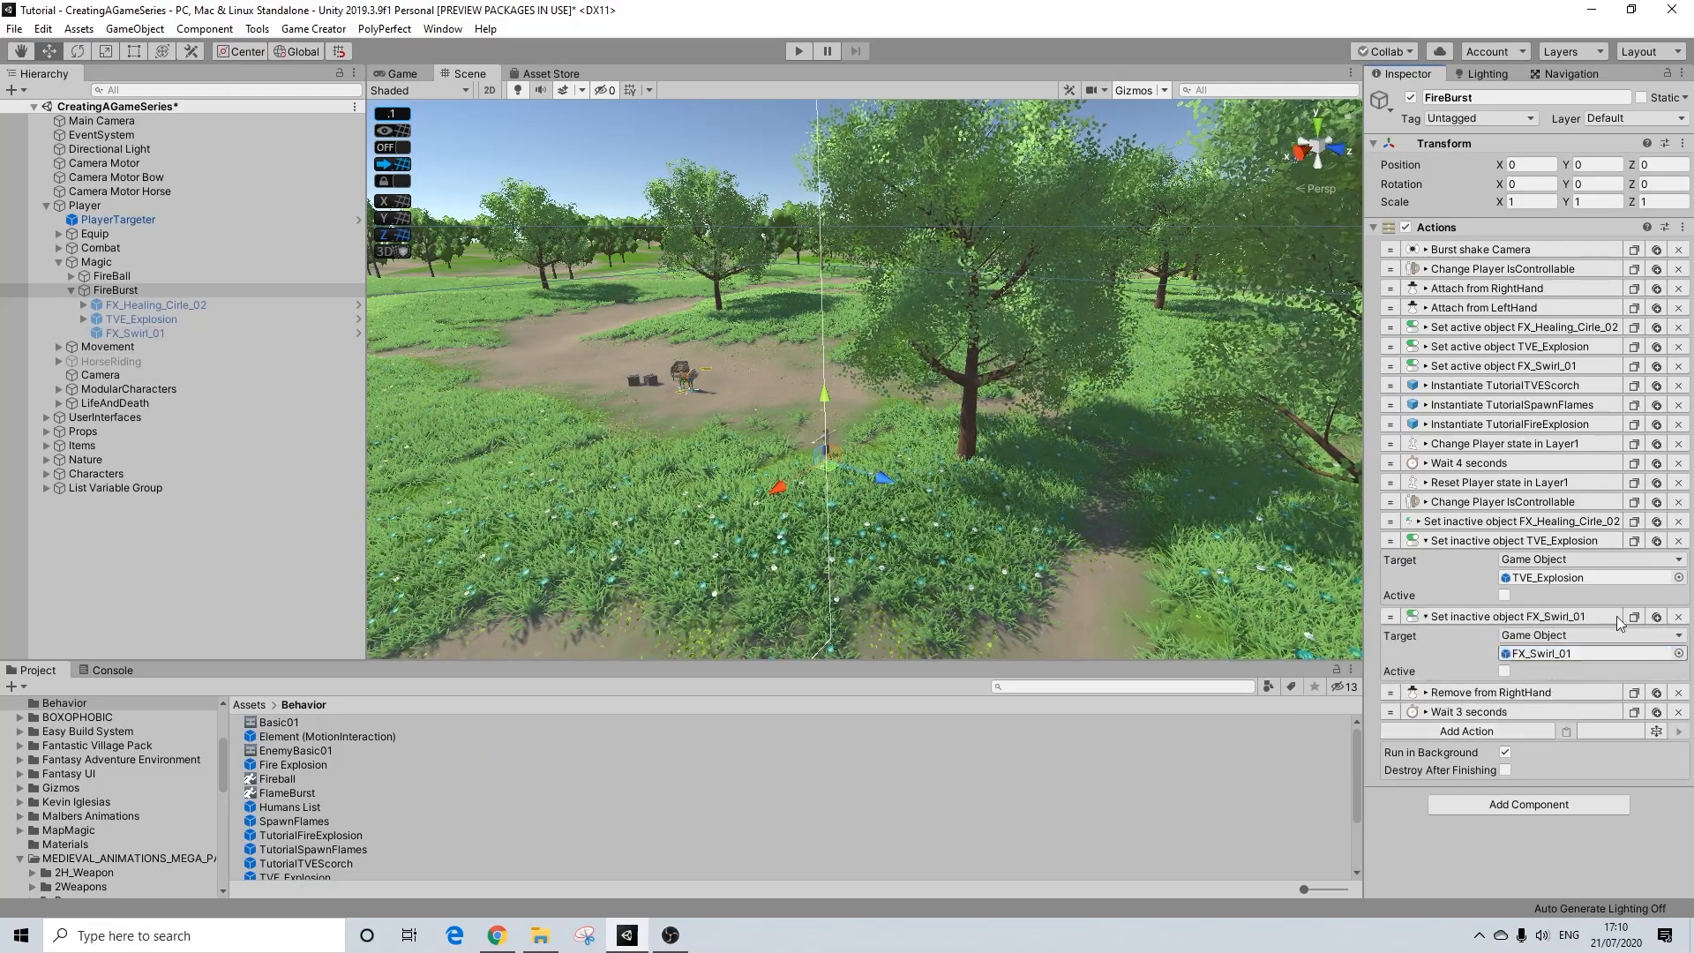
left_click(1617, 616)
left_click(1509, 540)
Step: Duplicate the Remove from RightHand action with the copy's bone set to Left Hand, and delete the final Wait 3 seconds action
left_click(1506, 580)
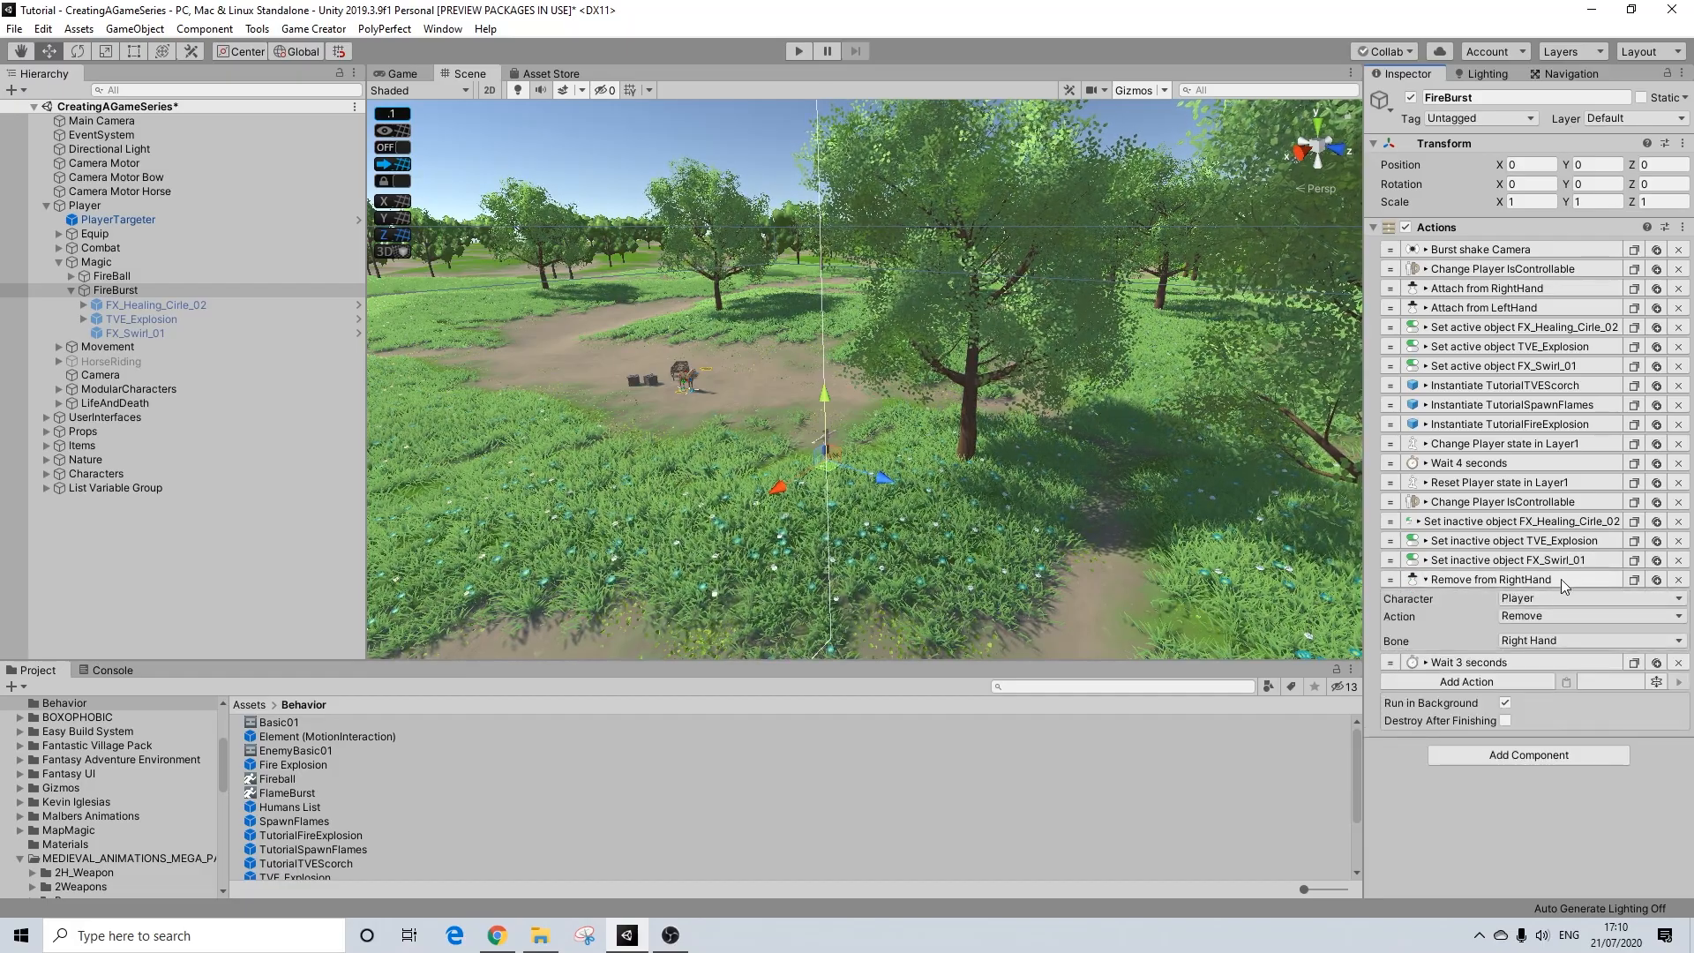
left_click(1656, 580)
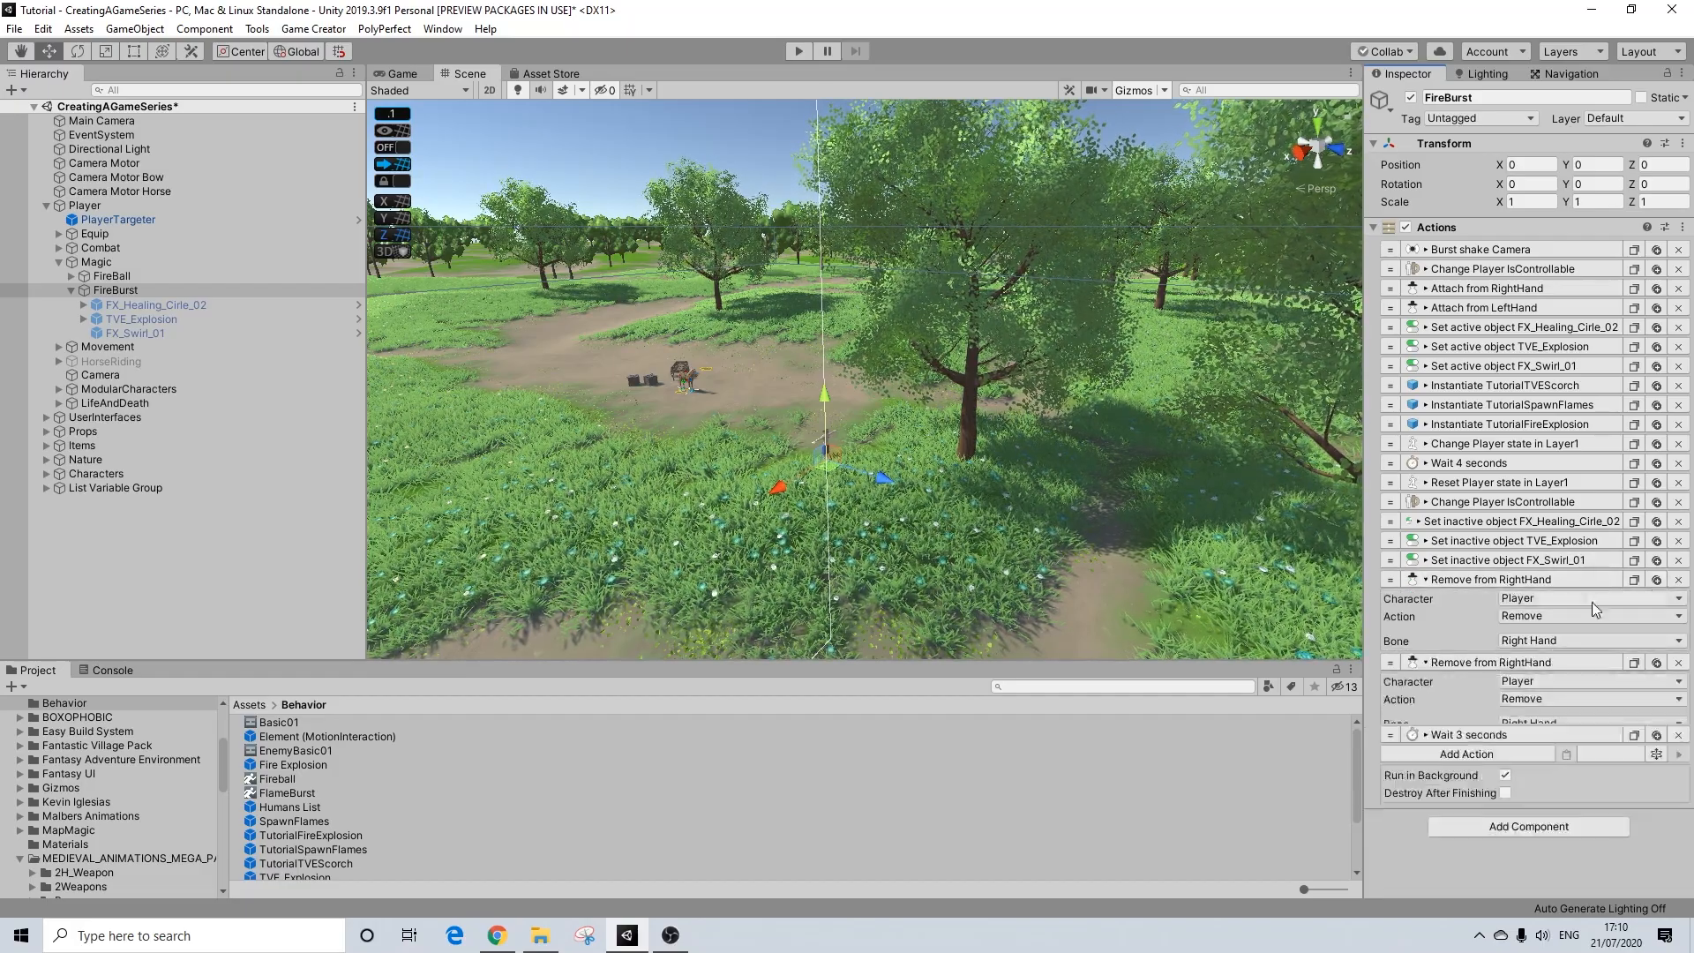
left_click(1545, 722)
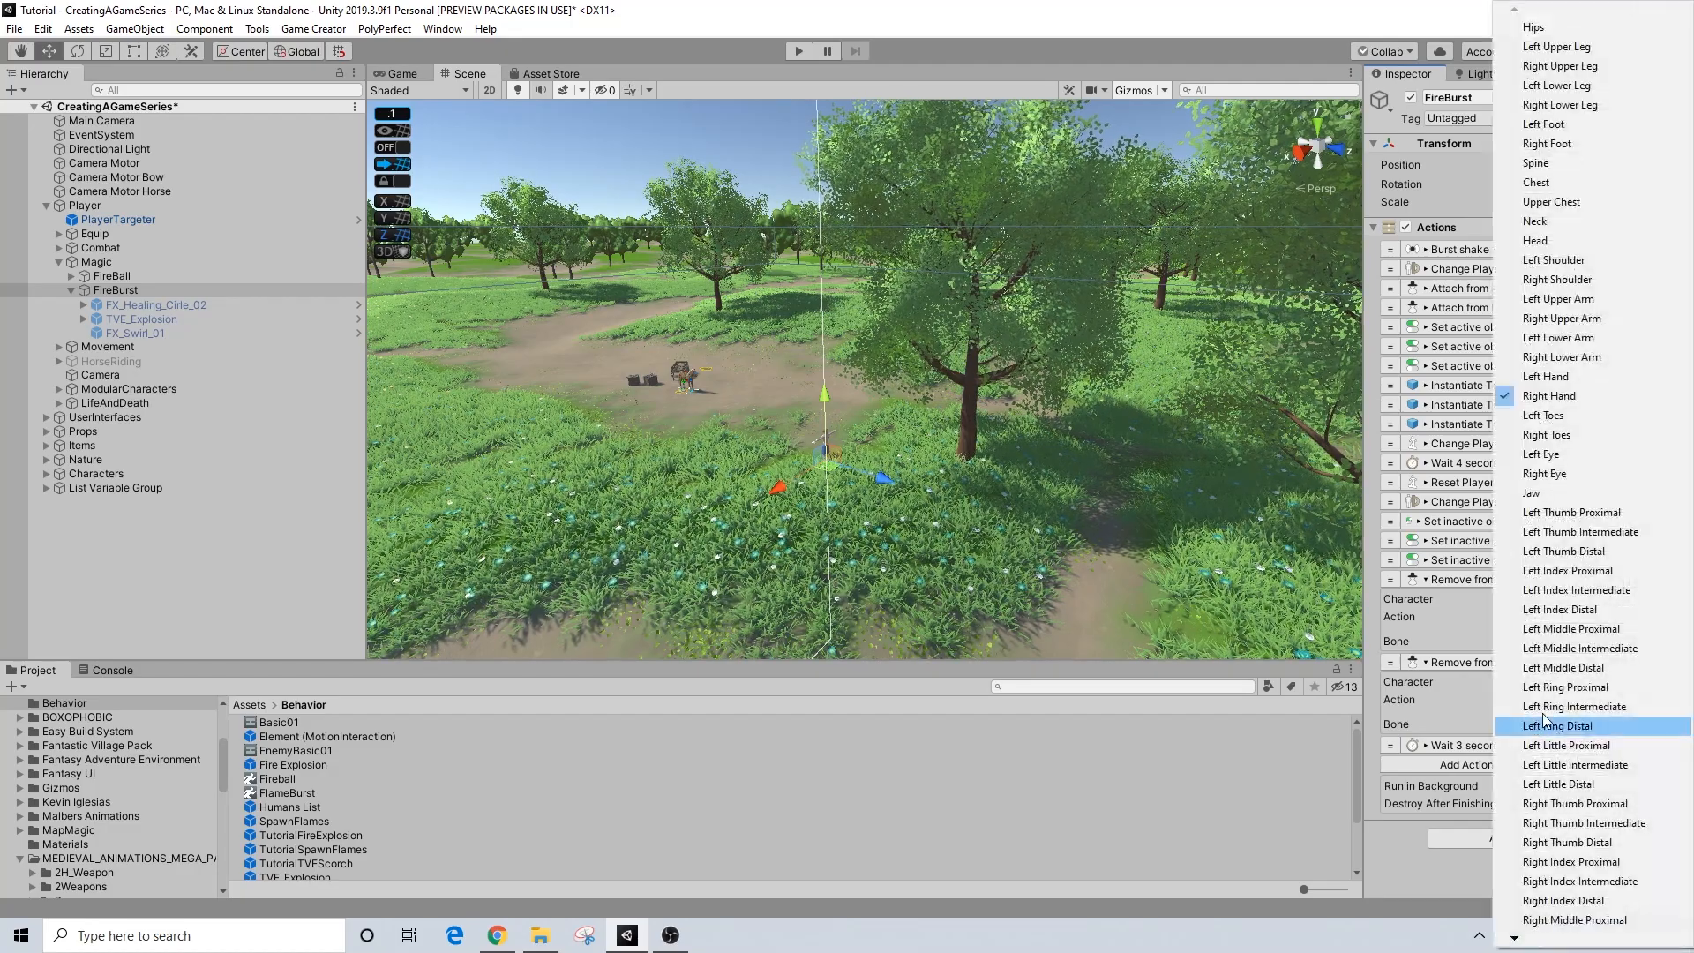
left_click(1546, 377)
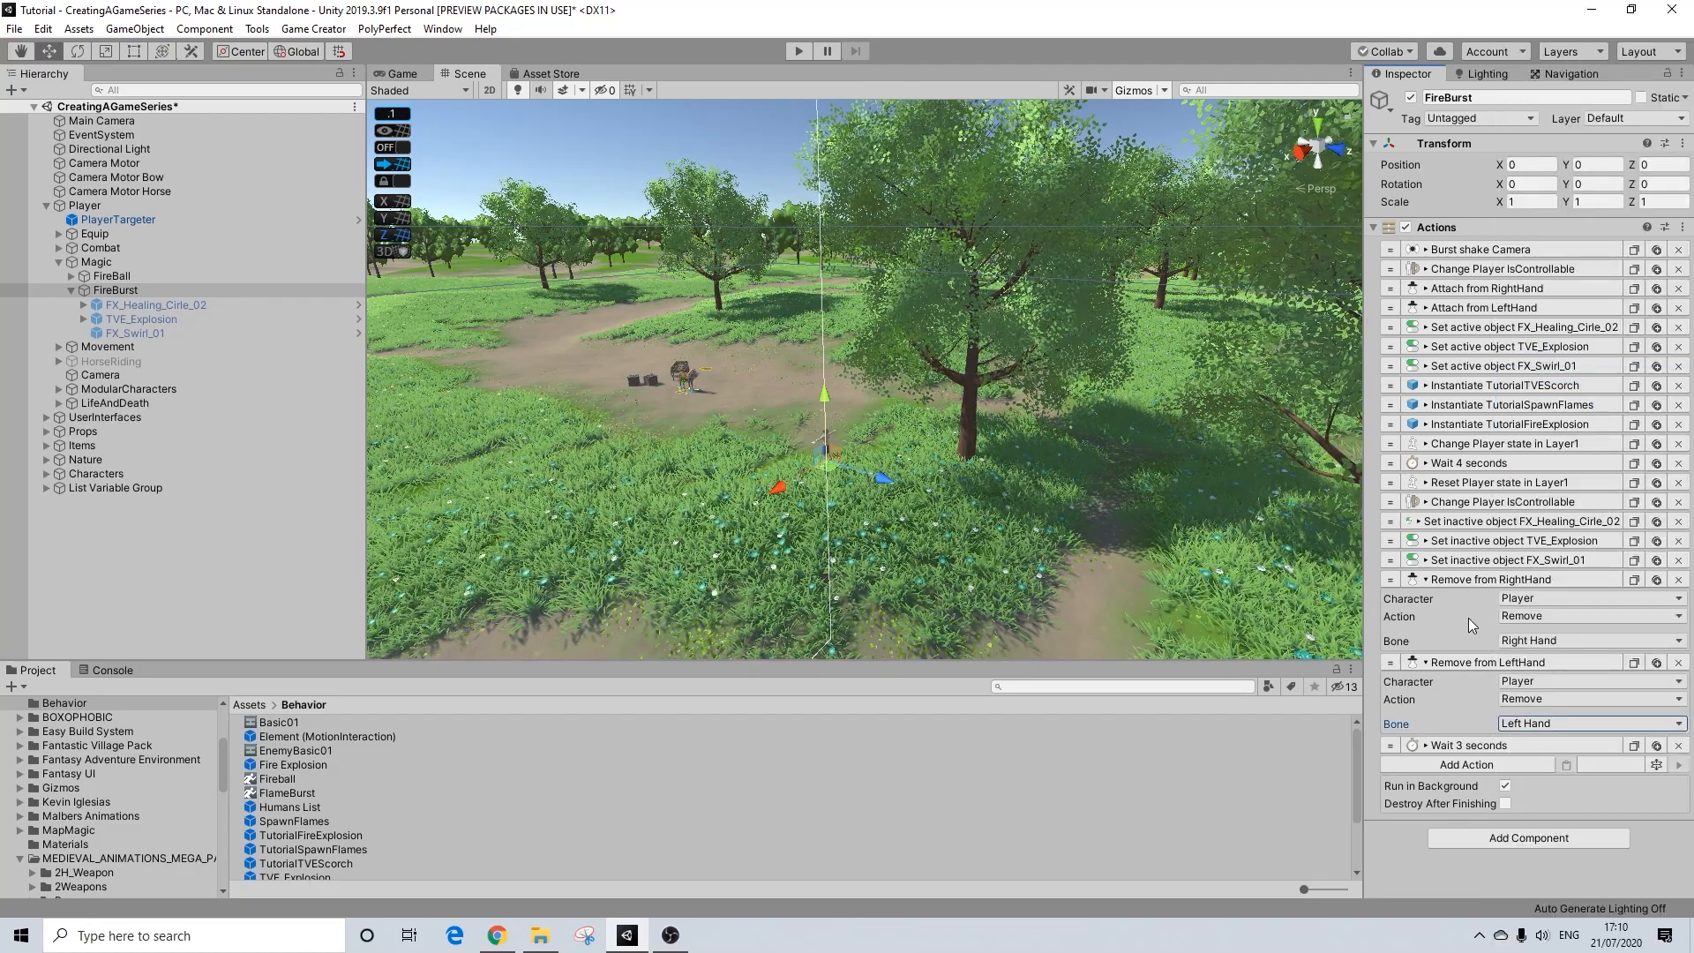
left_click(1472, 580)
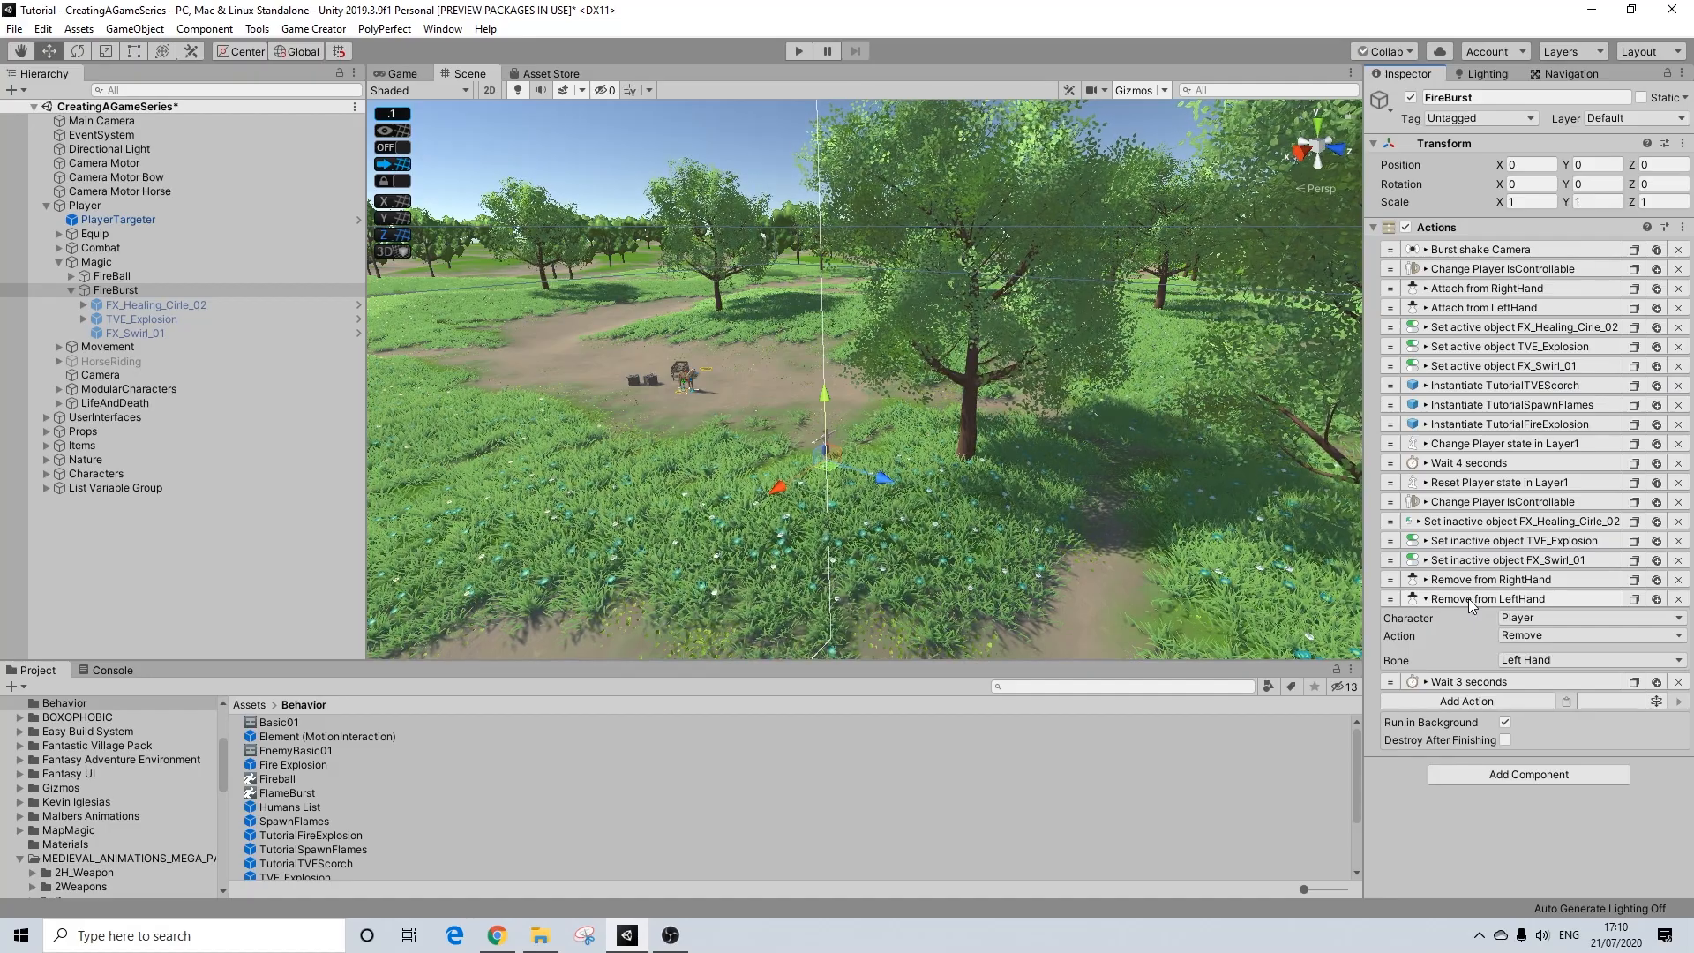
left_click(1469, 598)
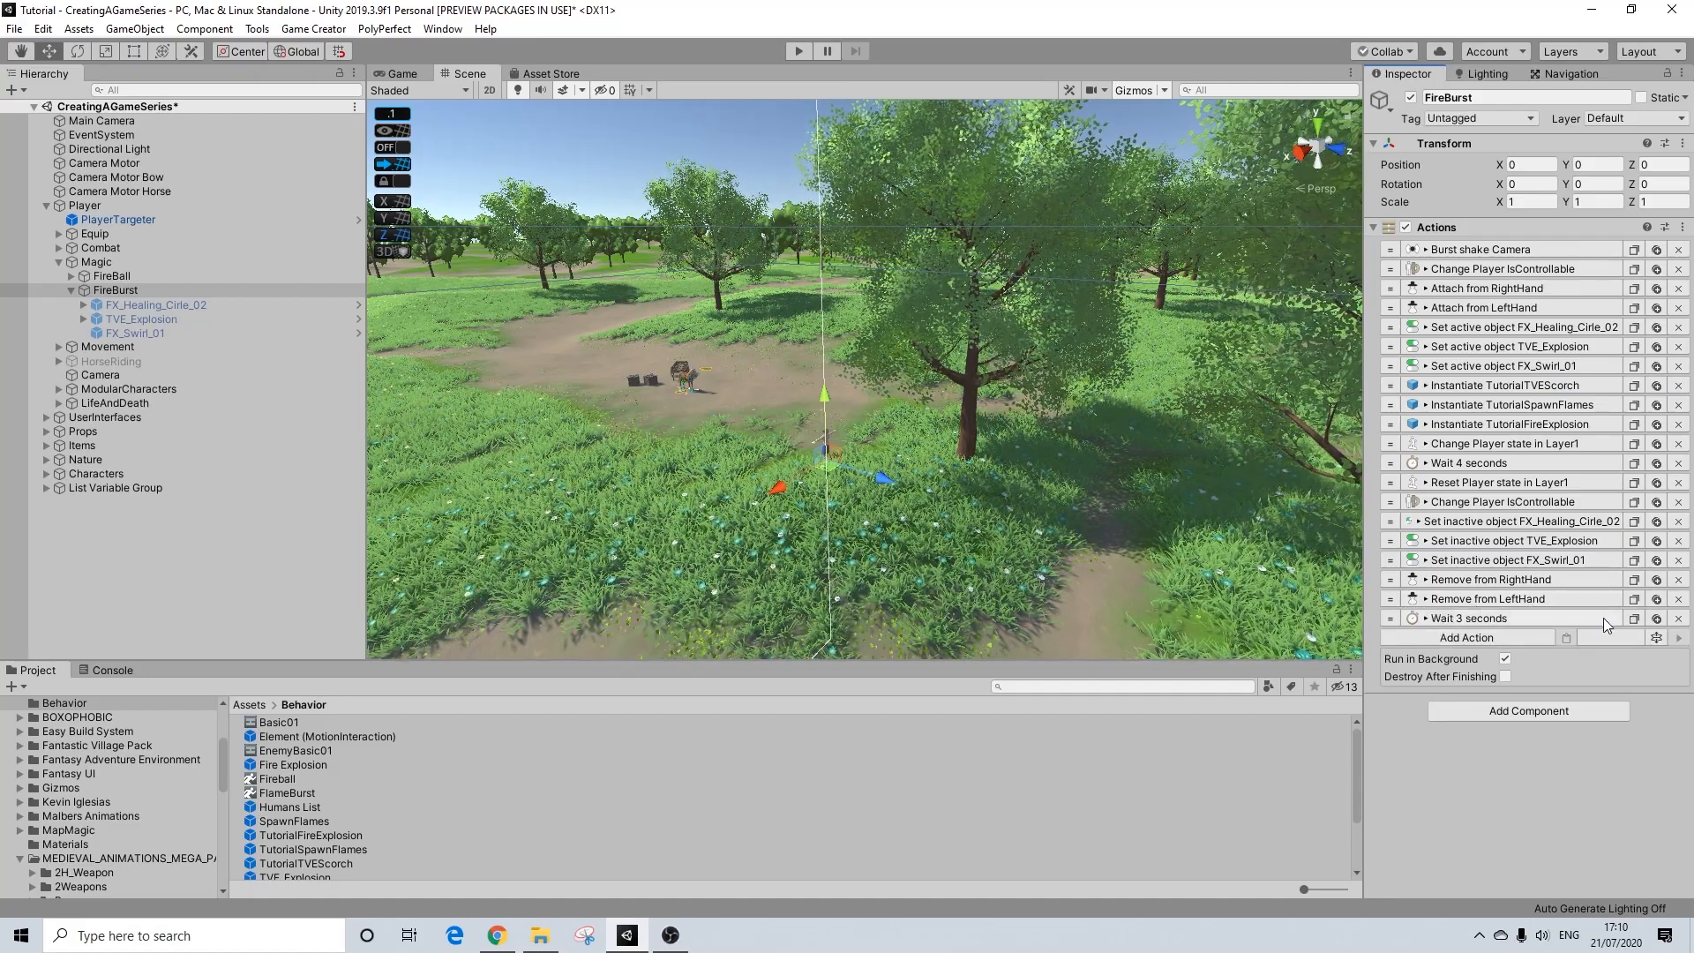
left_click(1677, 619)
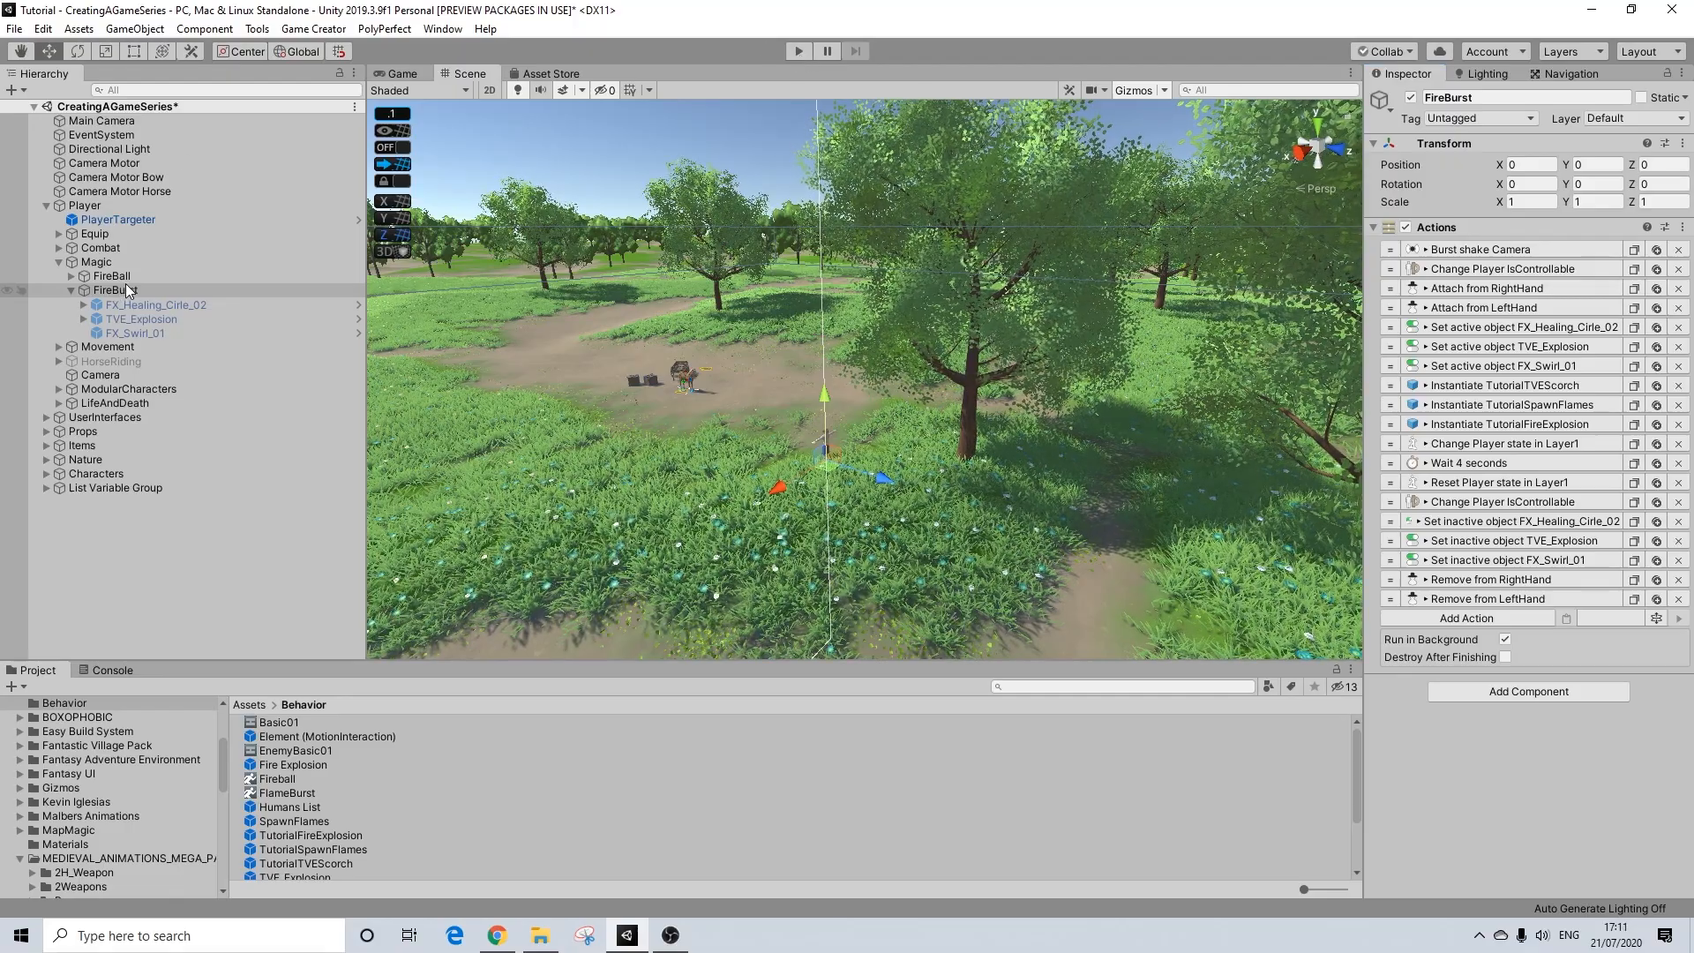
Step: Open the TutorialFireExplosion prefab for editing and examine the positions of its FX_Nuke particle systems
left_click(328, 838)
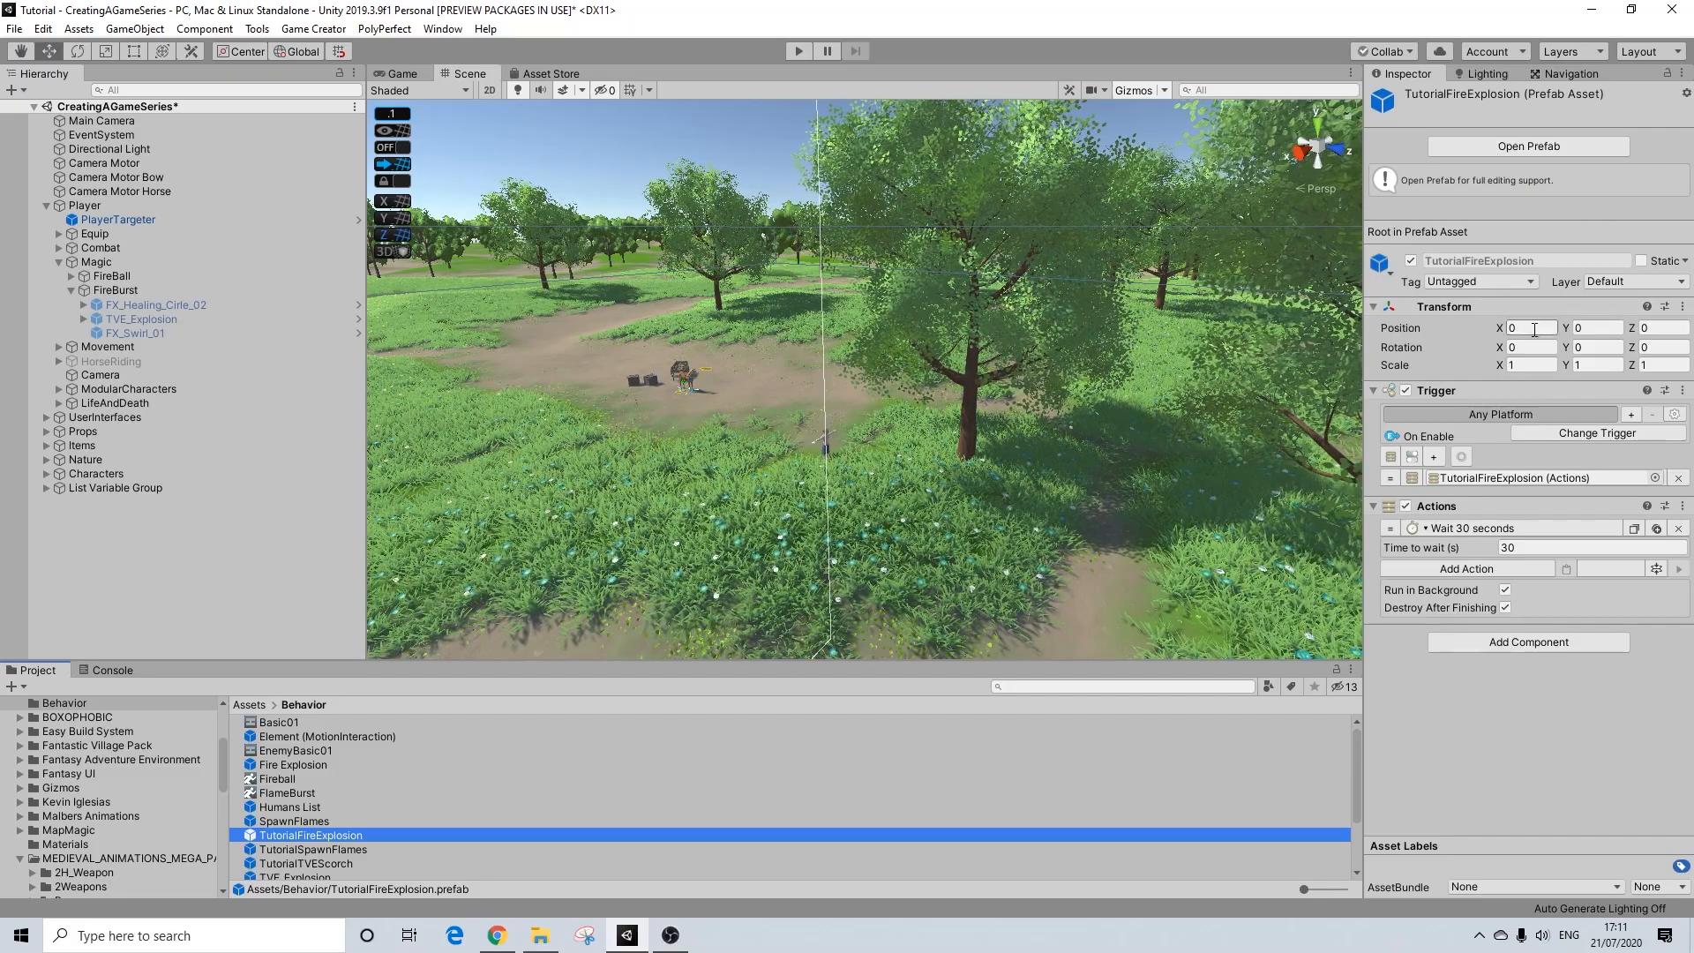
double_click(299, 839)
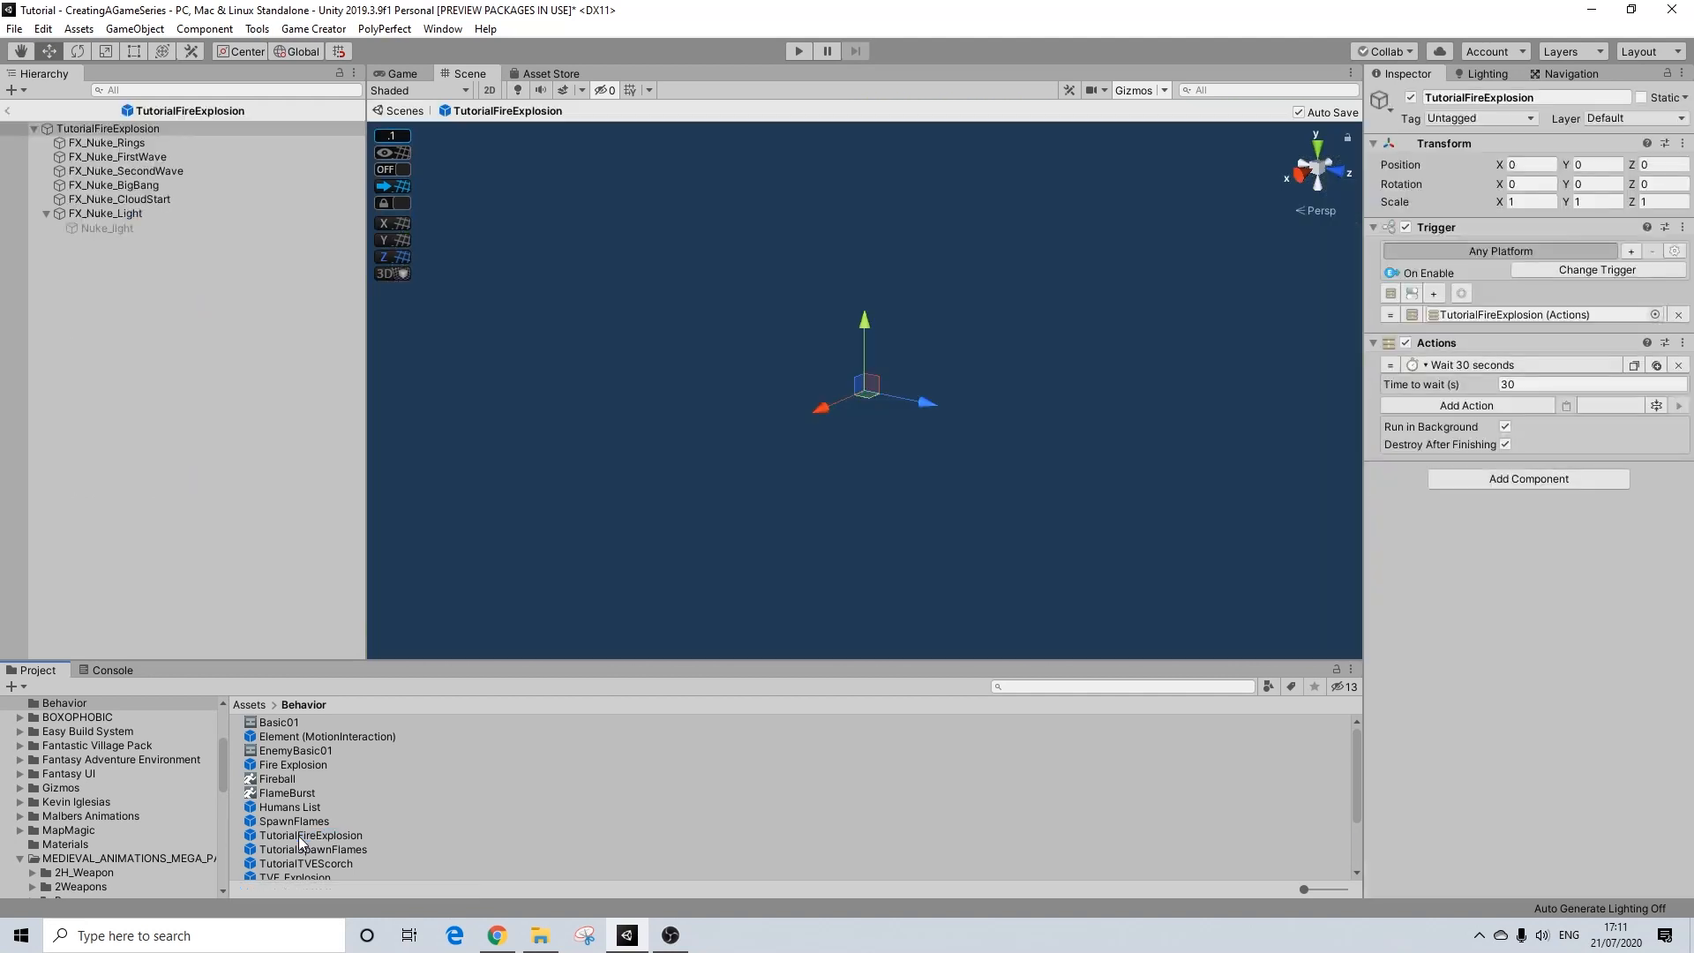
left_click(116, 144)
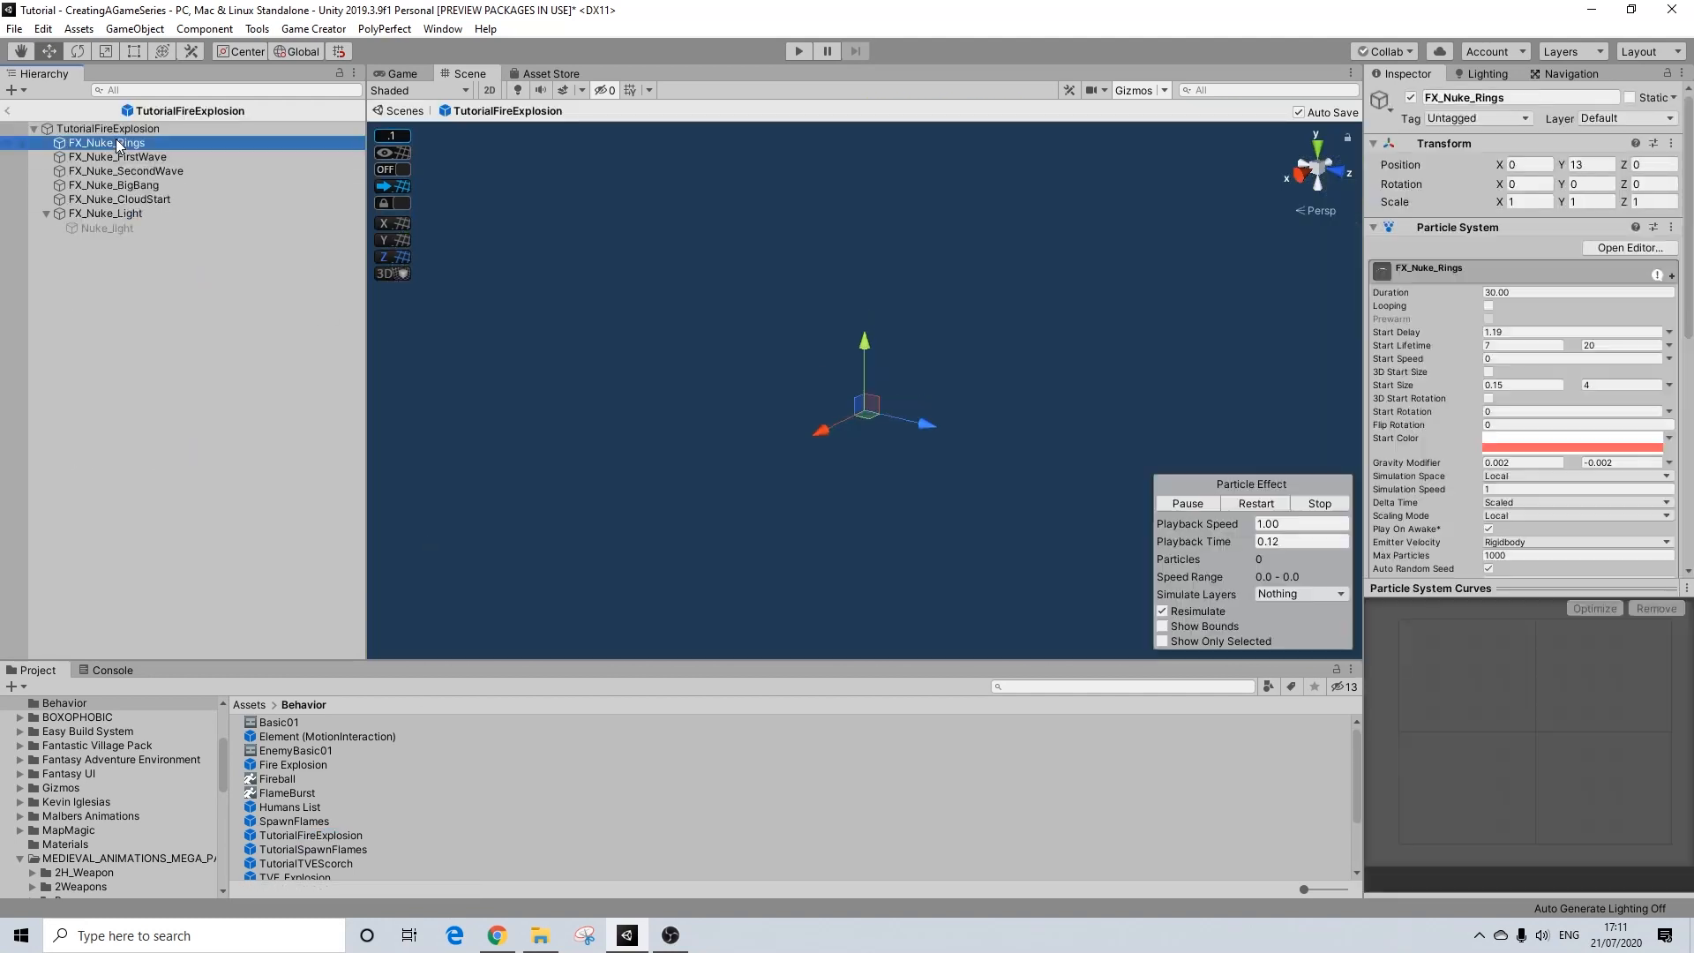
left_click(135, 201)
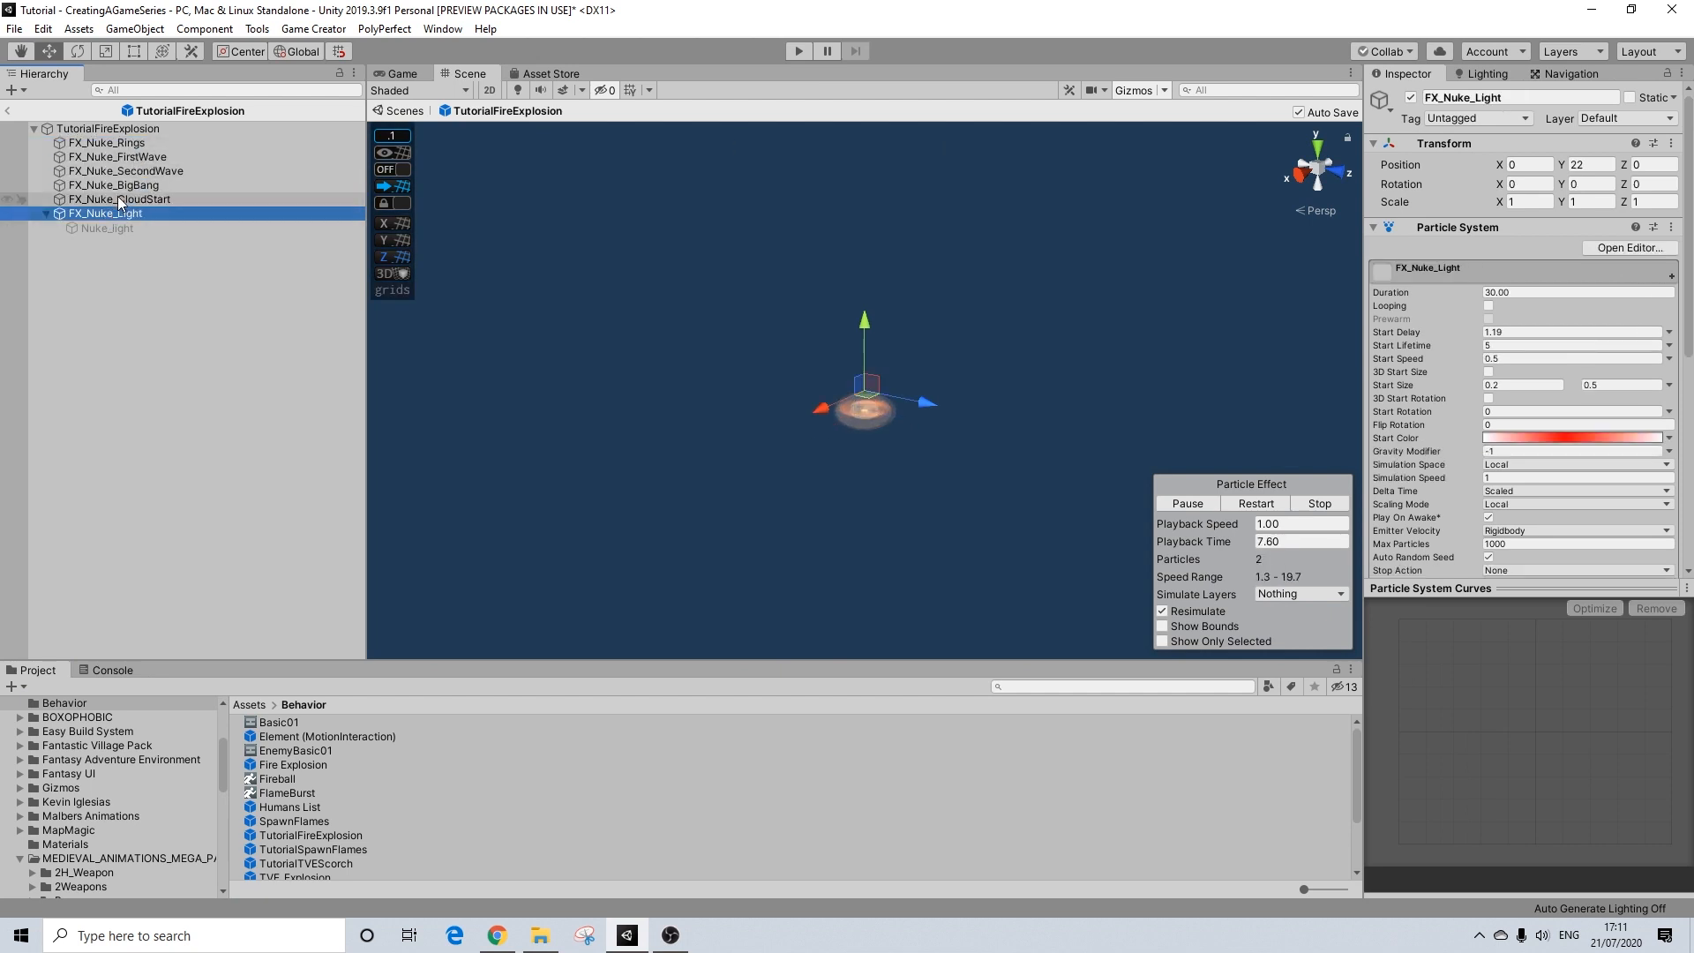
left_click(118, 197)
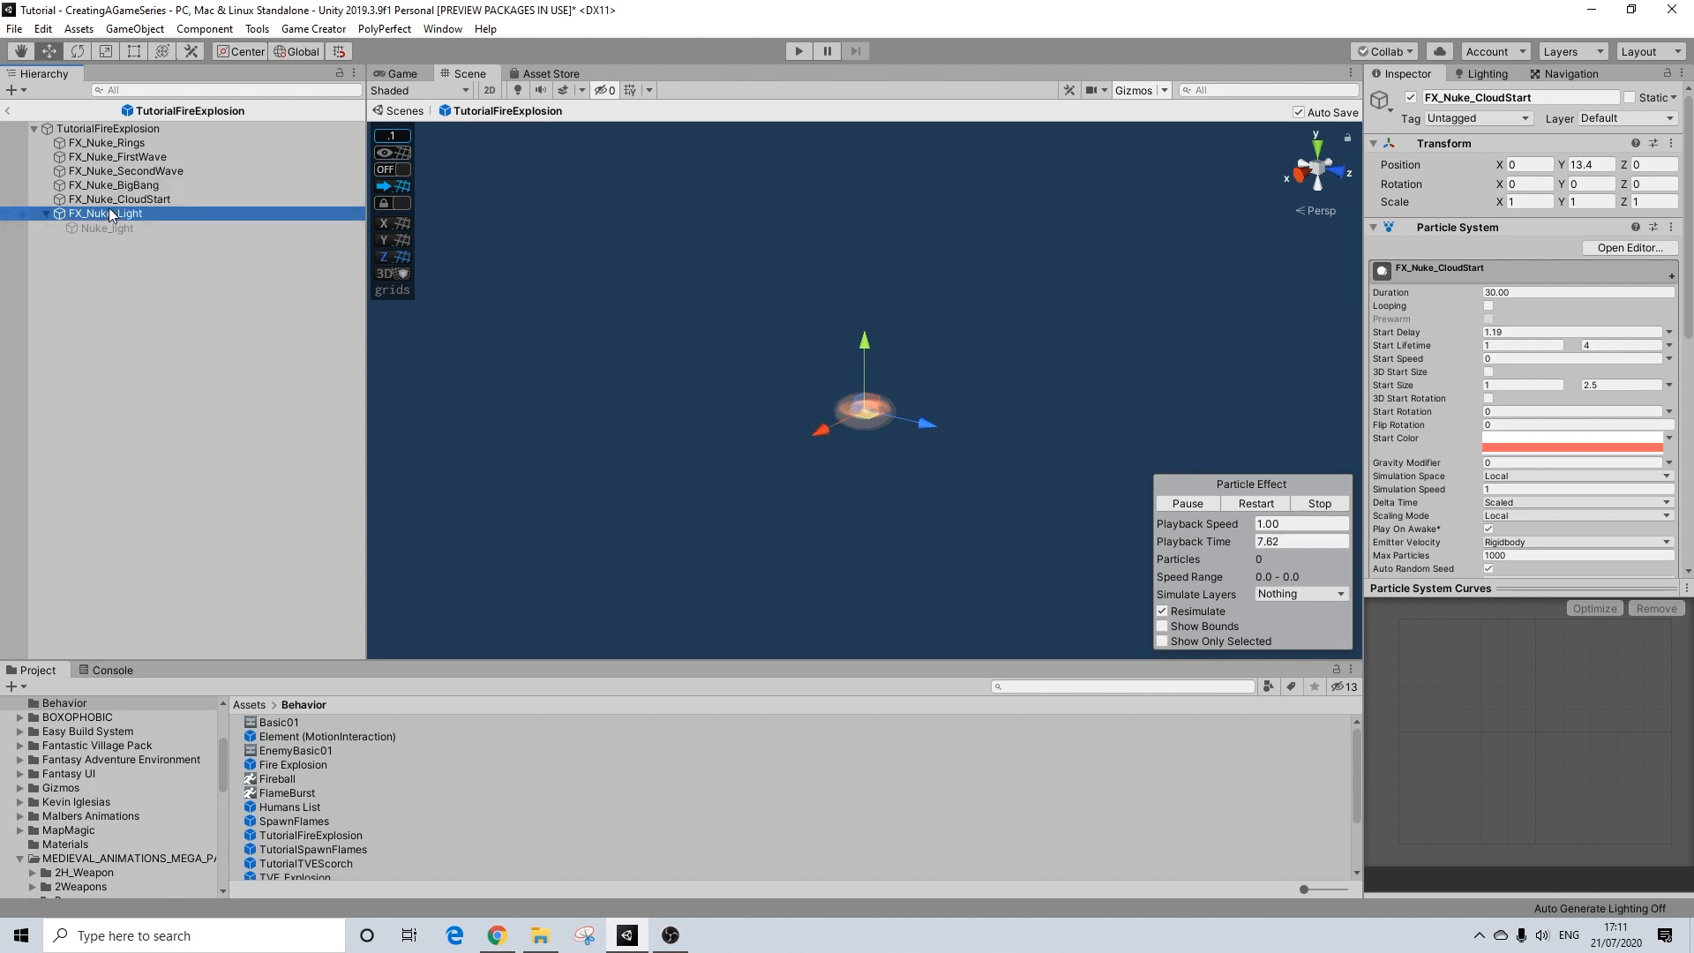
Step: Set the Y position of all six FX_Nuke particle systems from FX_Nuke_Rings to FX_Nuke_Light to 0 and return to the scene
left_click(106, 143, "shift")
left_click(1593, 166)
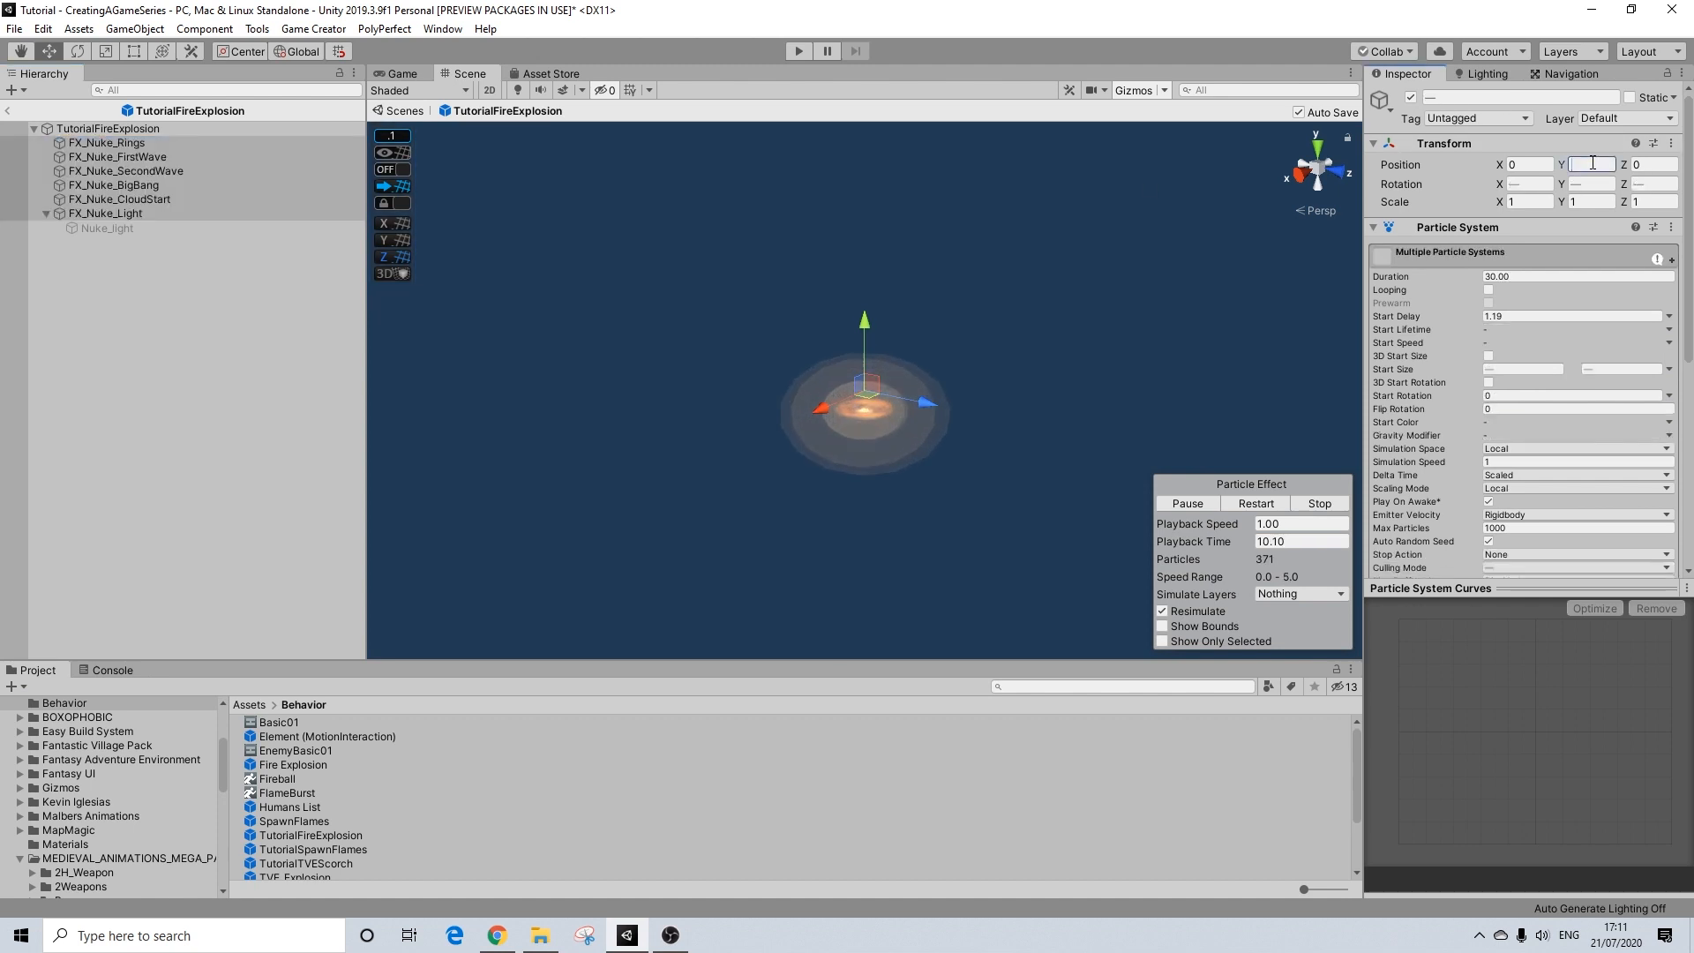
scroll(817, 470, "up", 10)
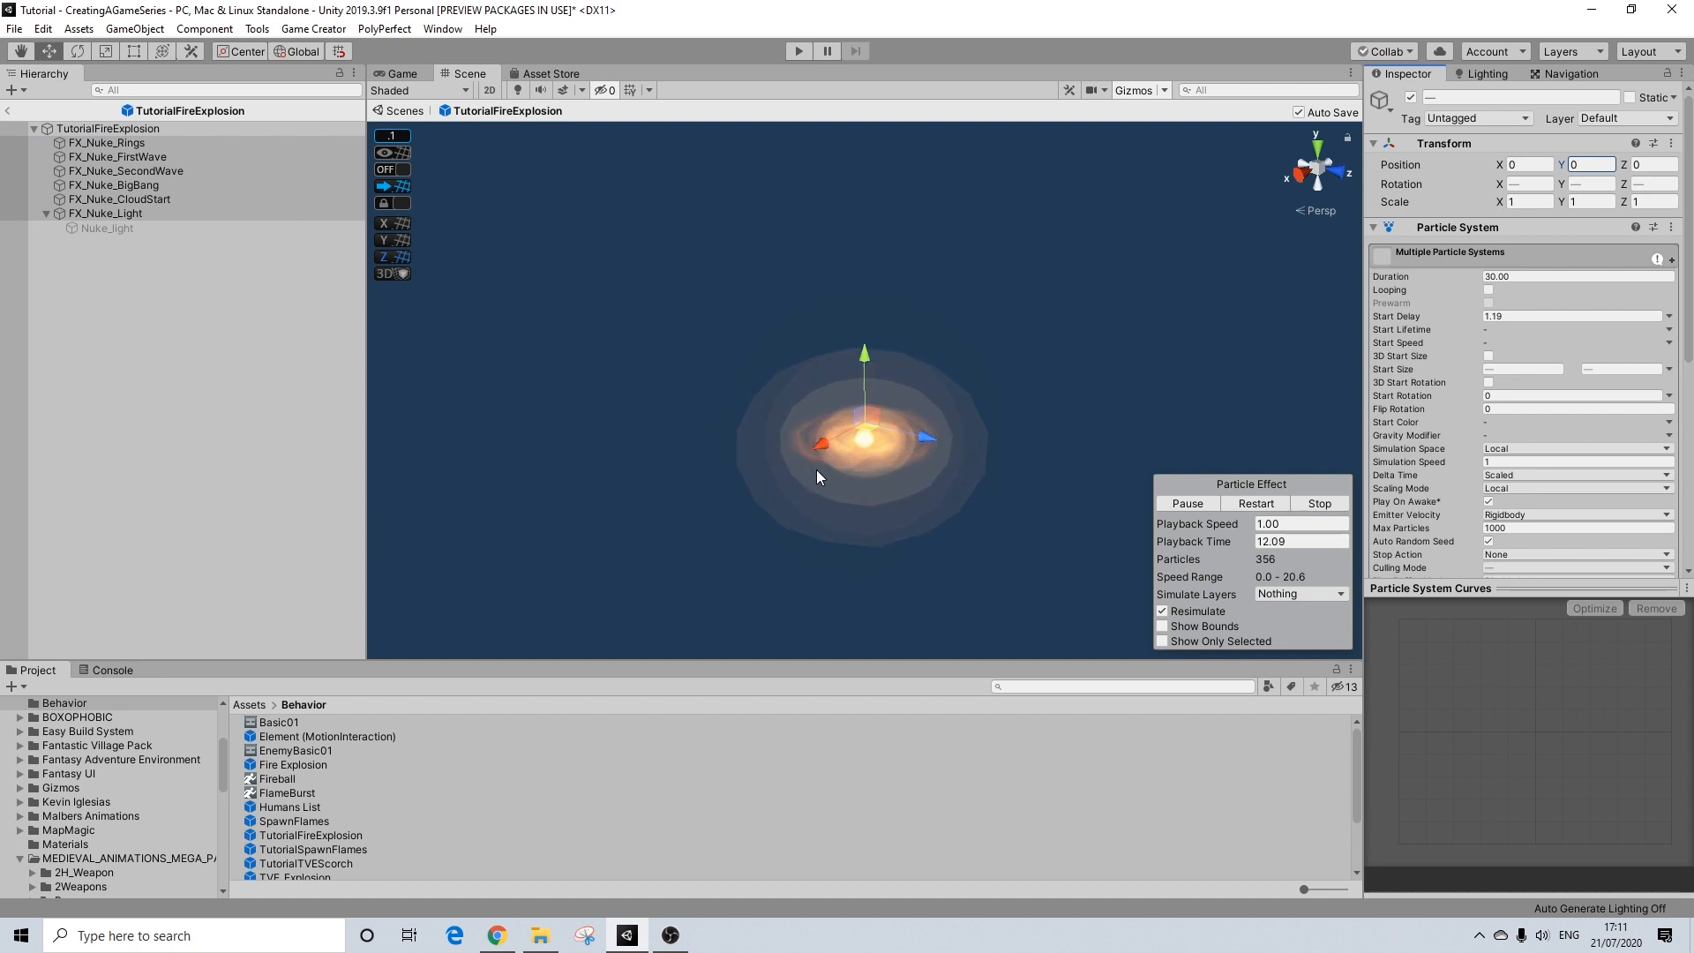
right_click_drag(964, 511, 939, 430)
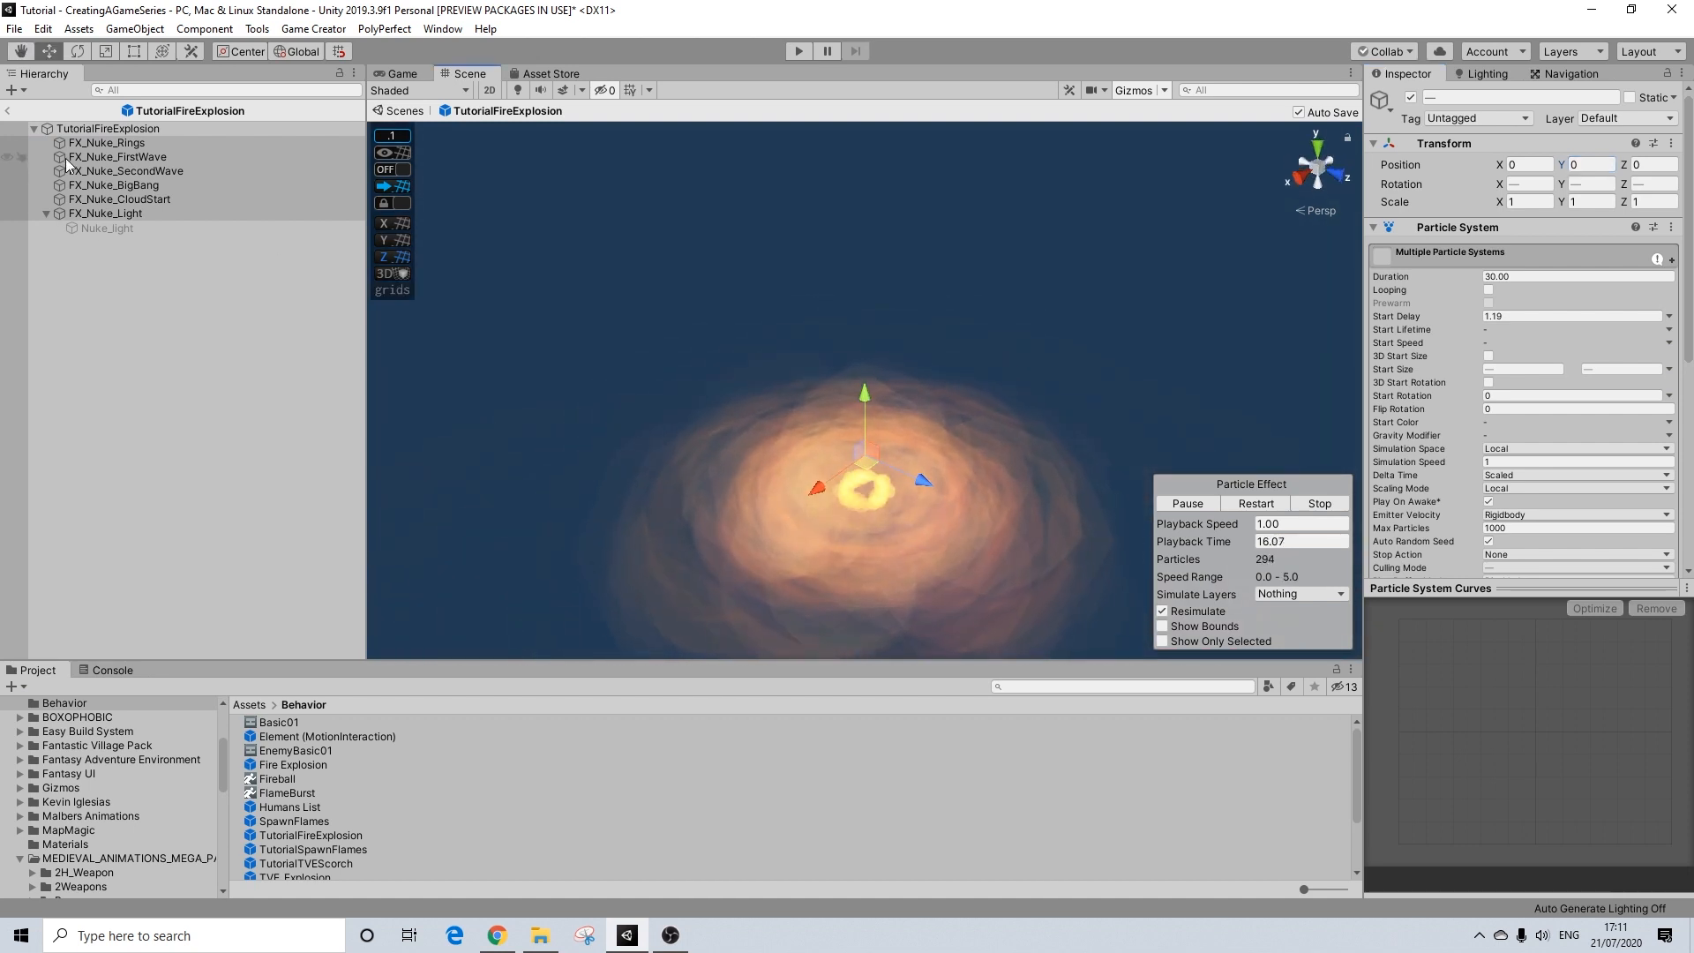
left_click(14, 109)
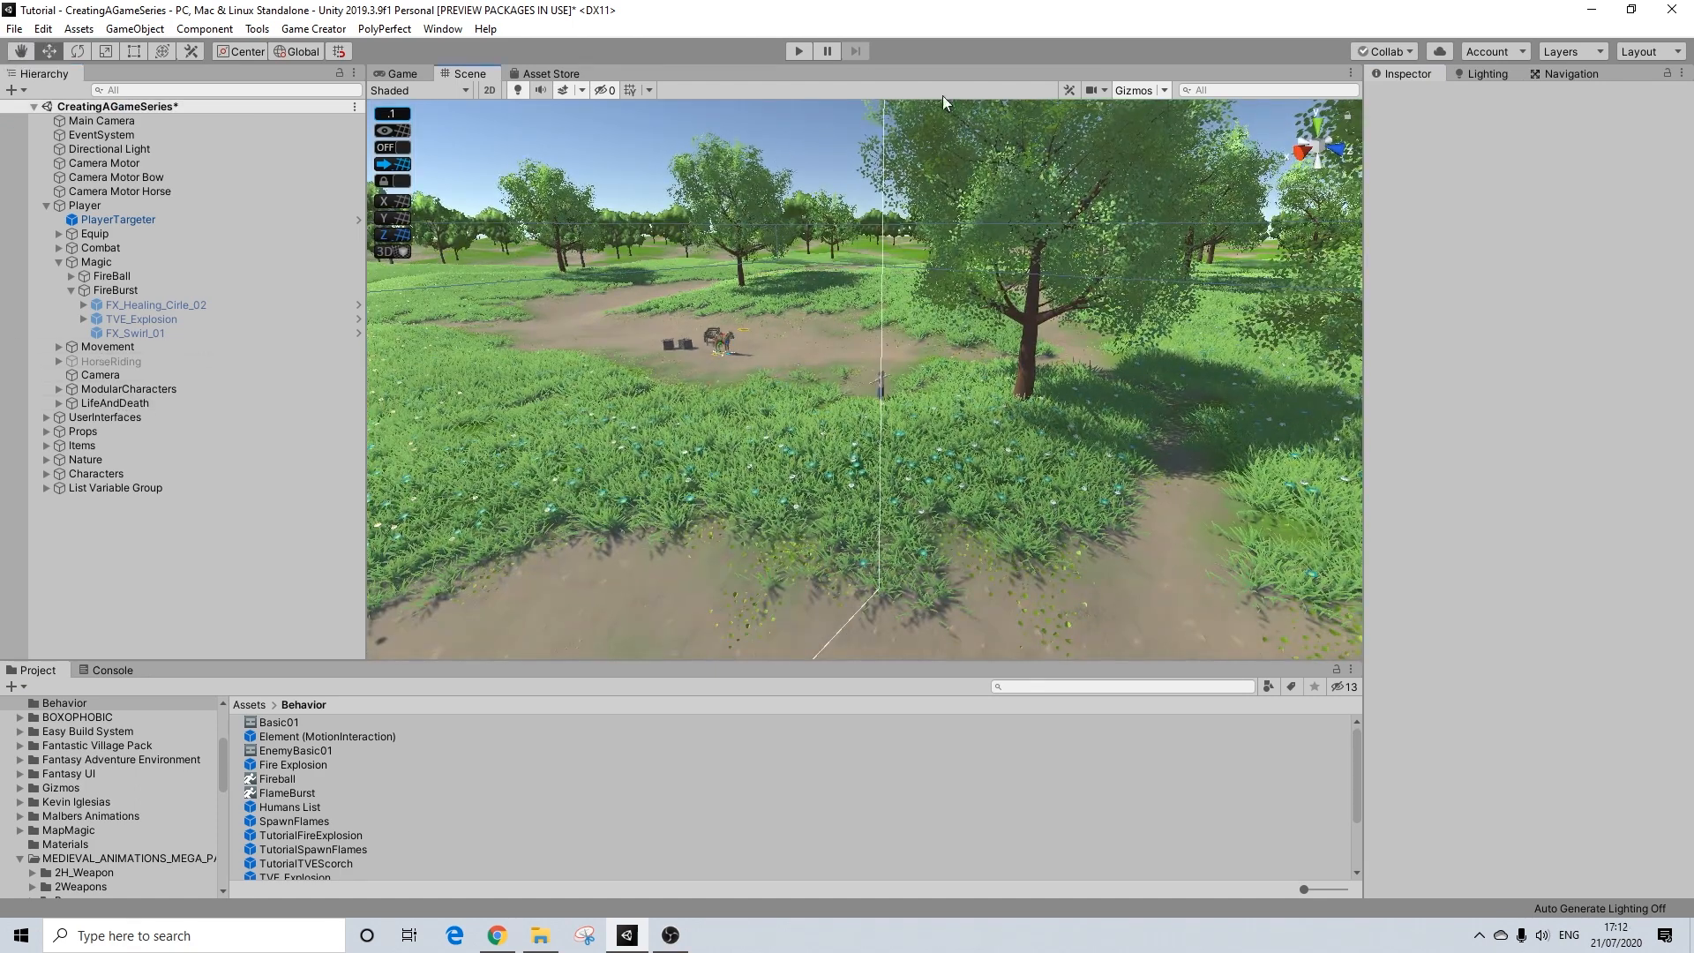
Step: Run the game, move the player through the open grass and cast the FireBurst attack to test its effects and animation
left_click(801, 51)
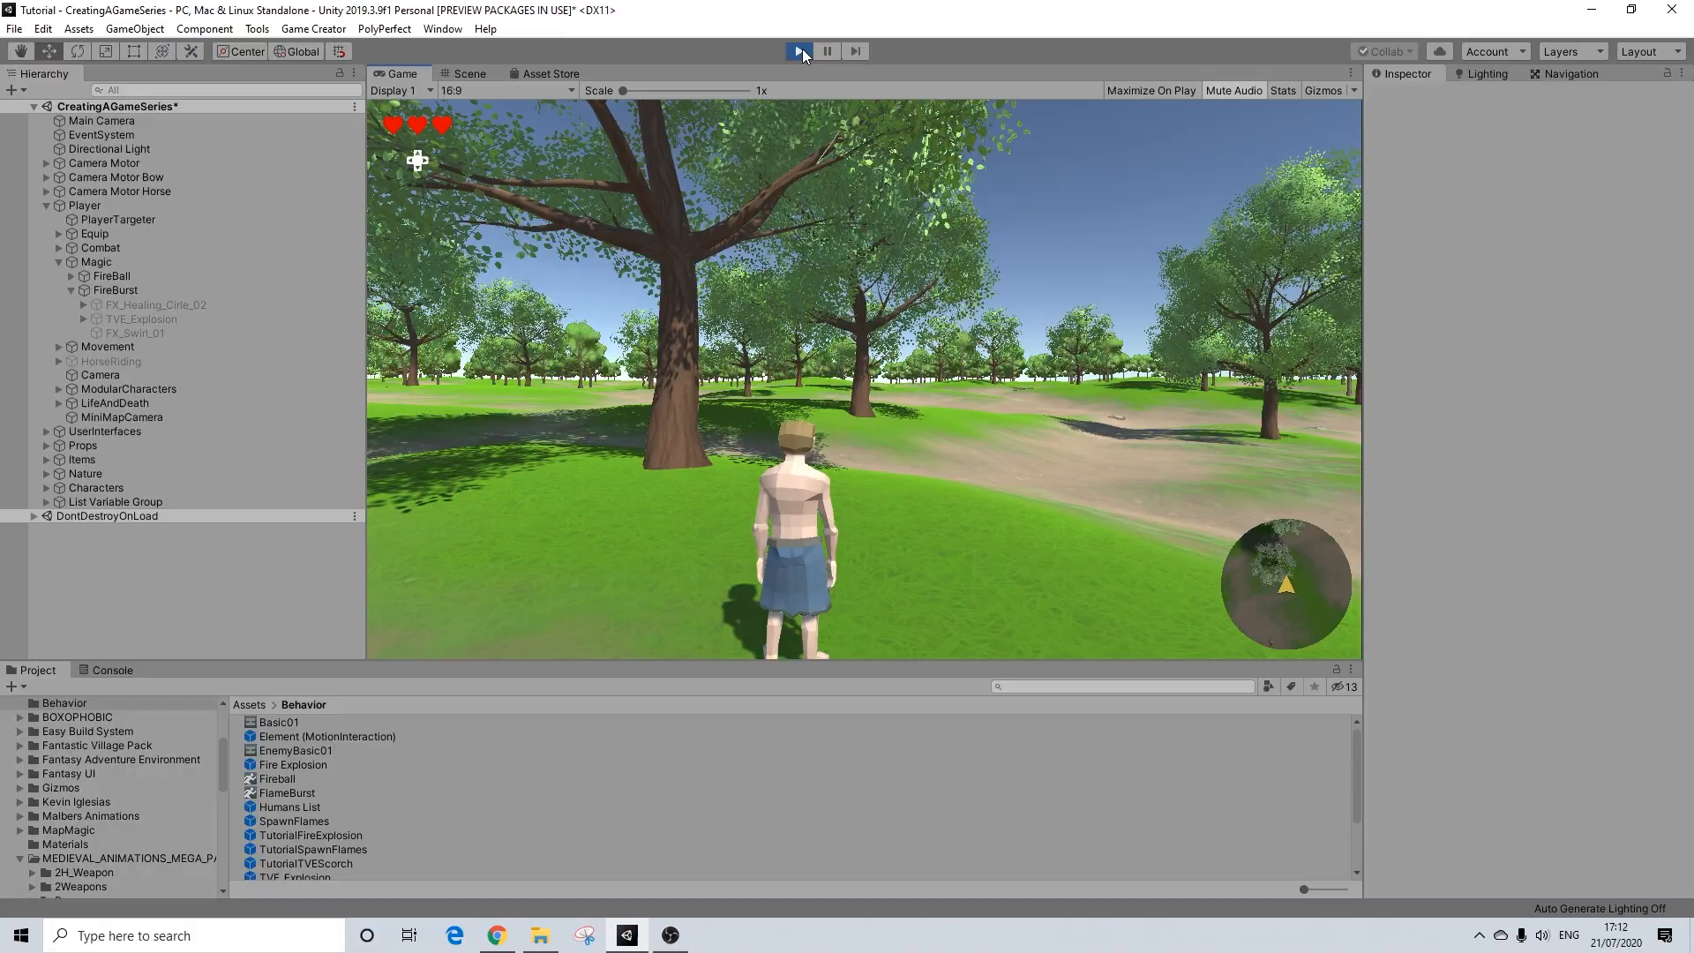
key("d")
key("w")
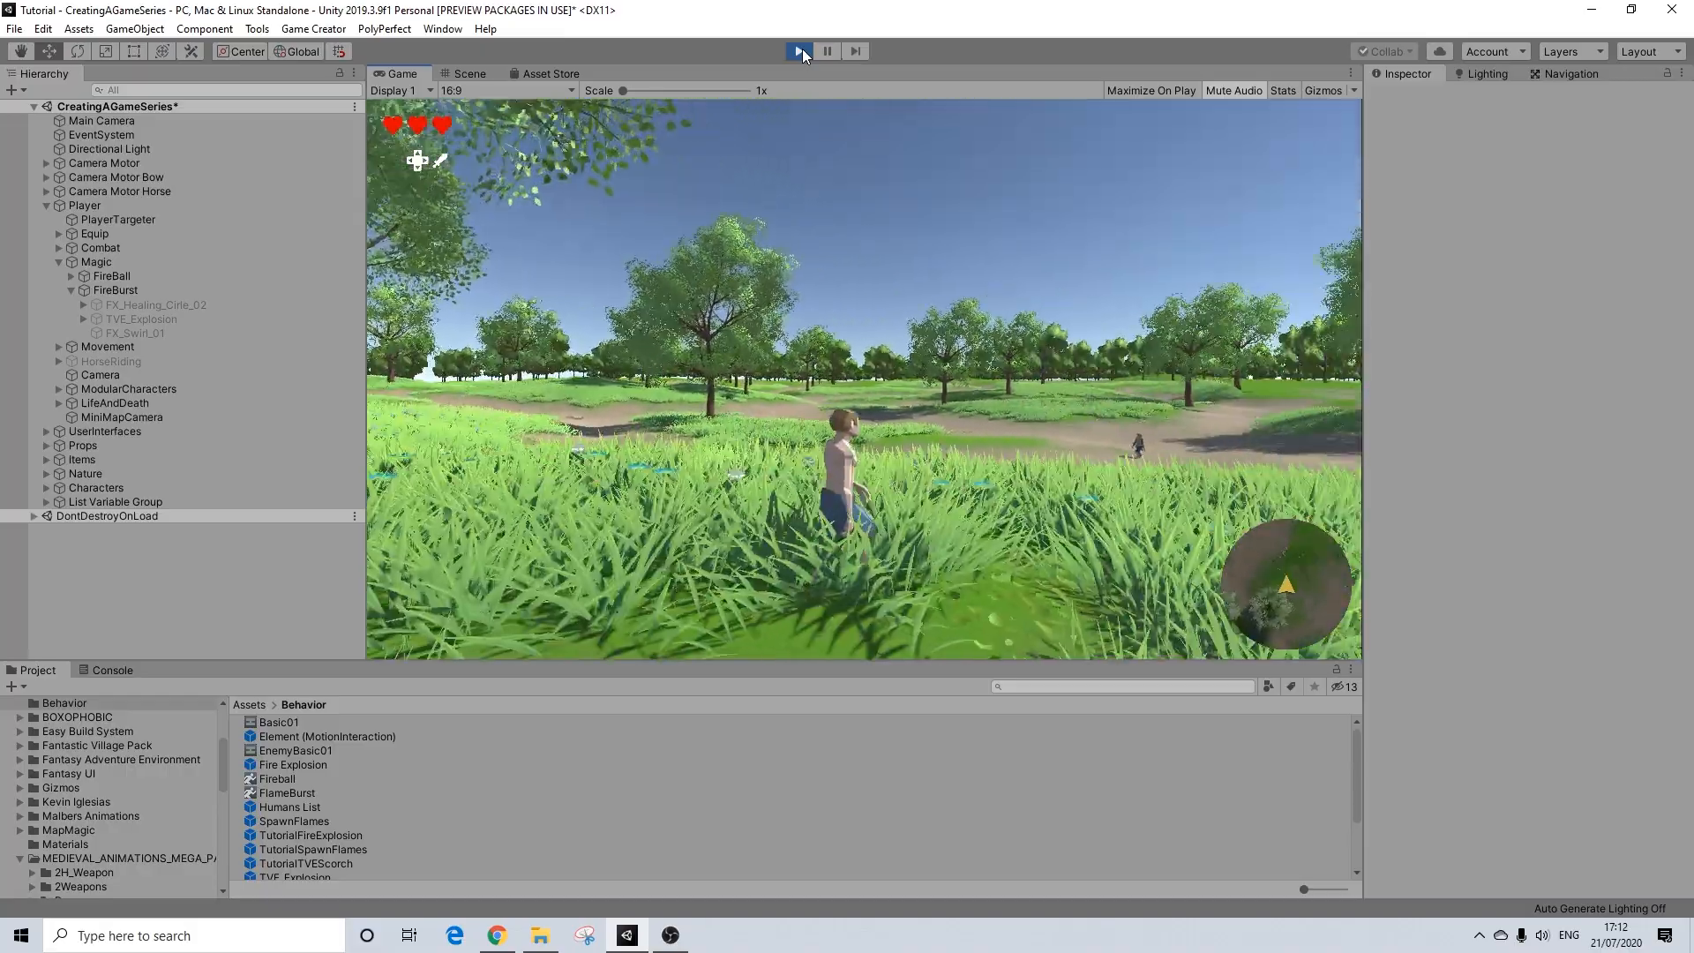
key("d")
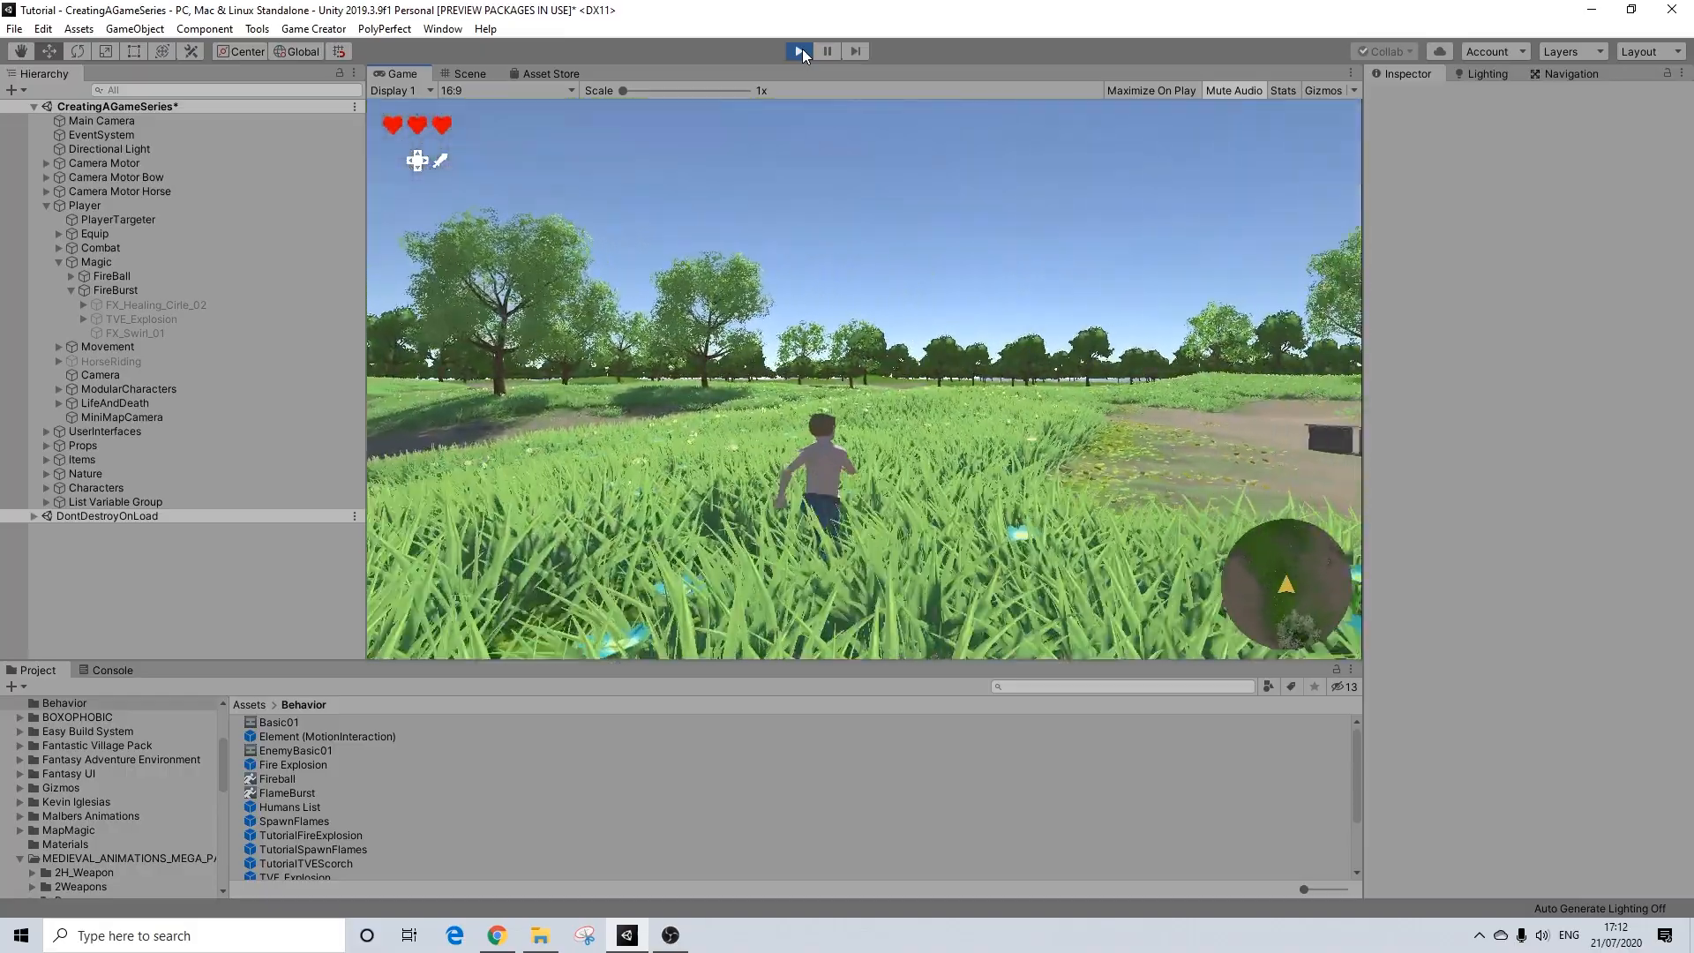
key("w")
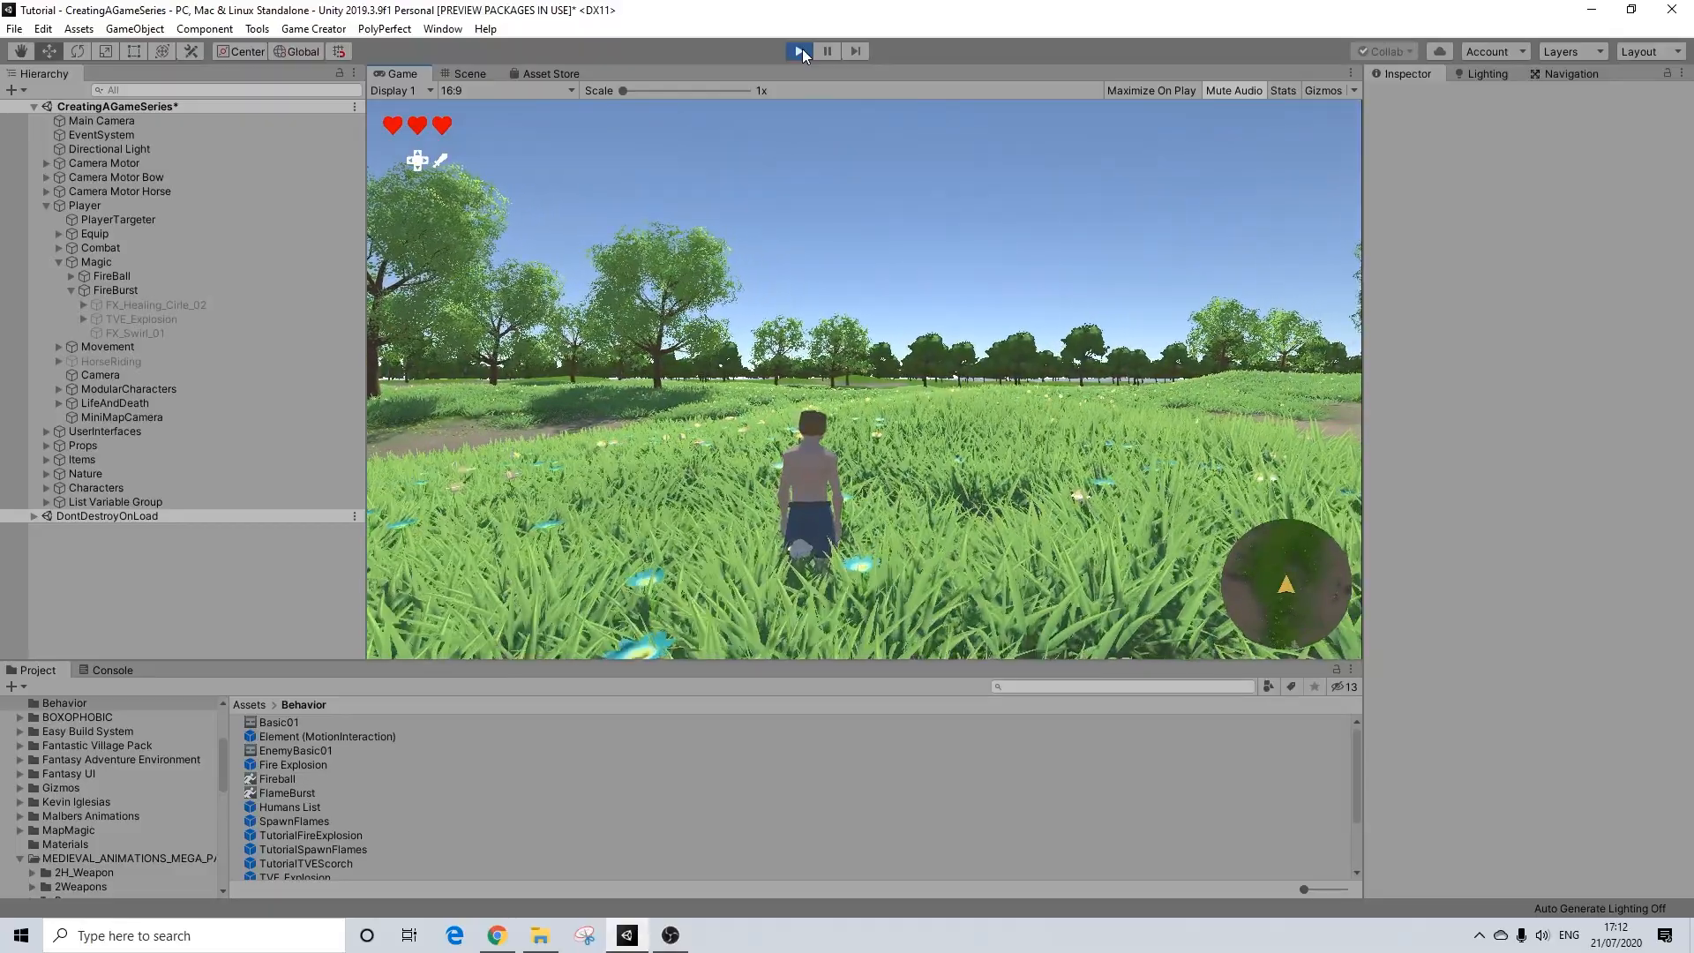
key("2")
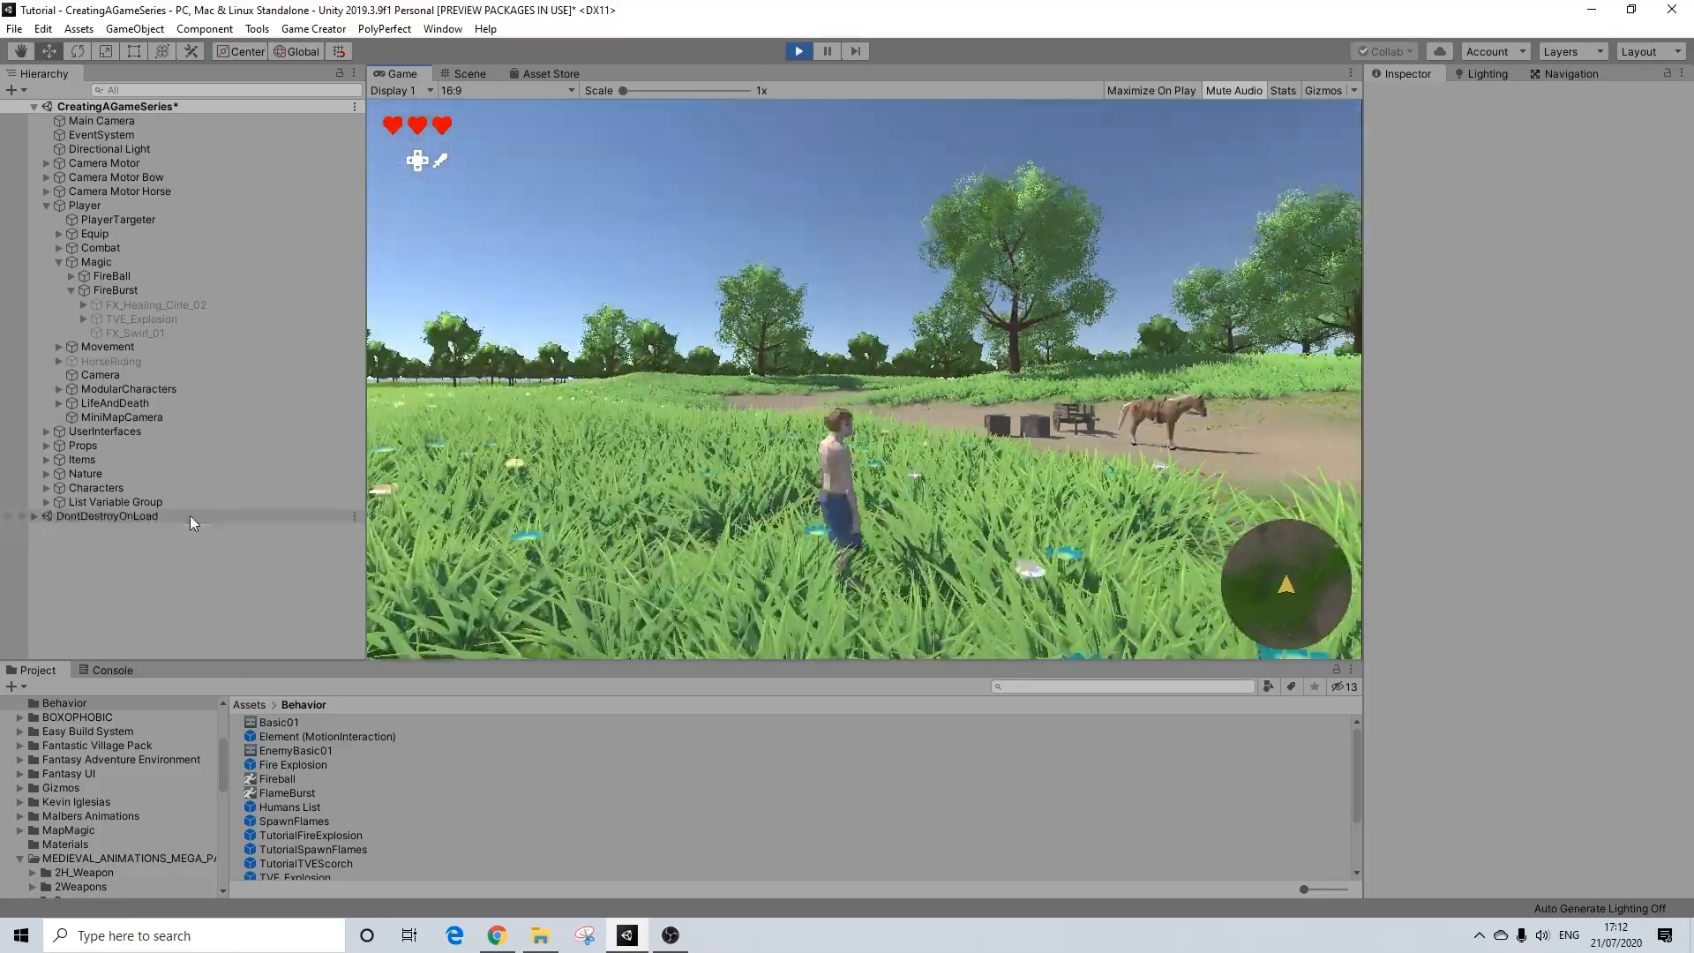
key("d")
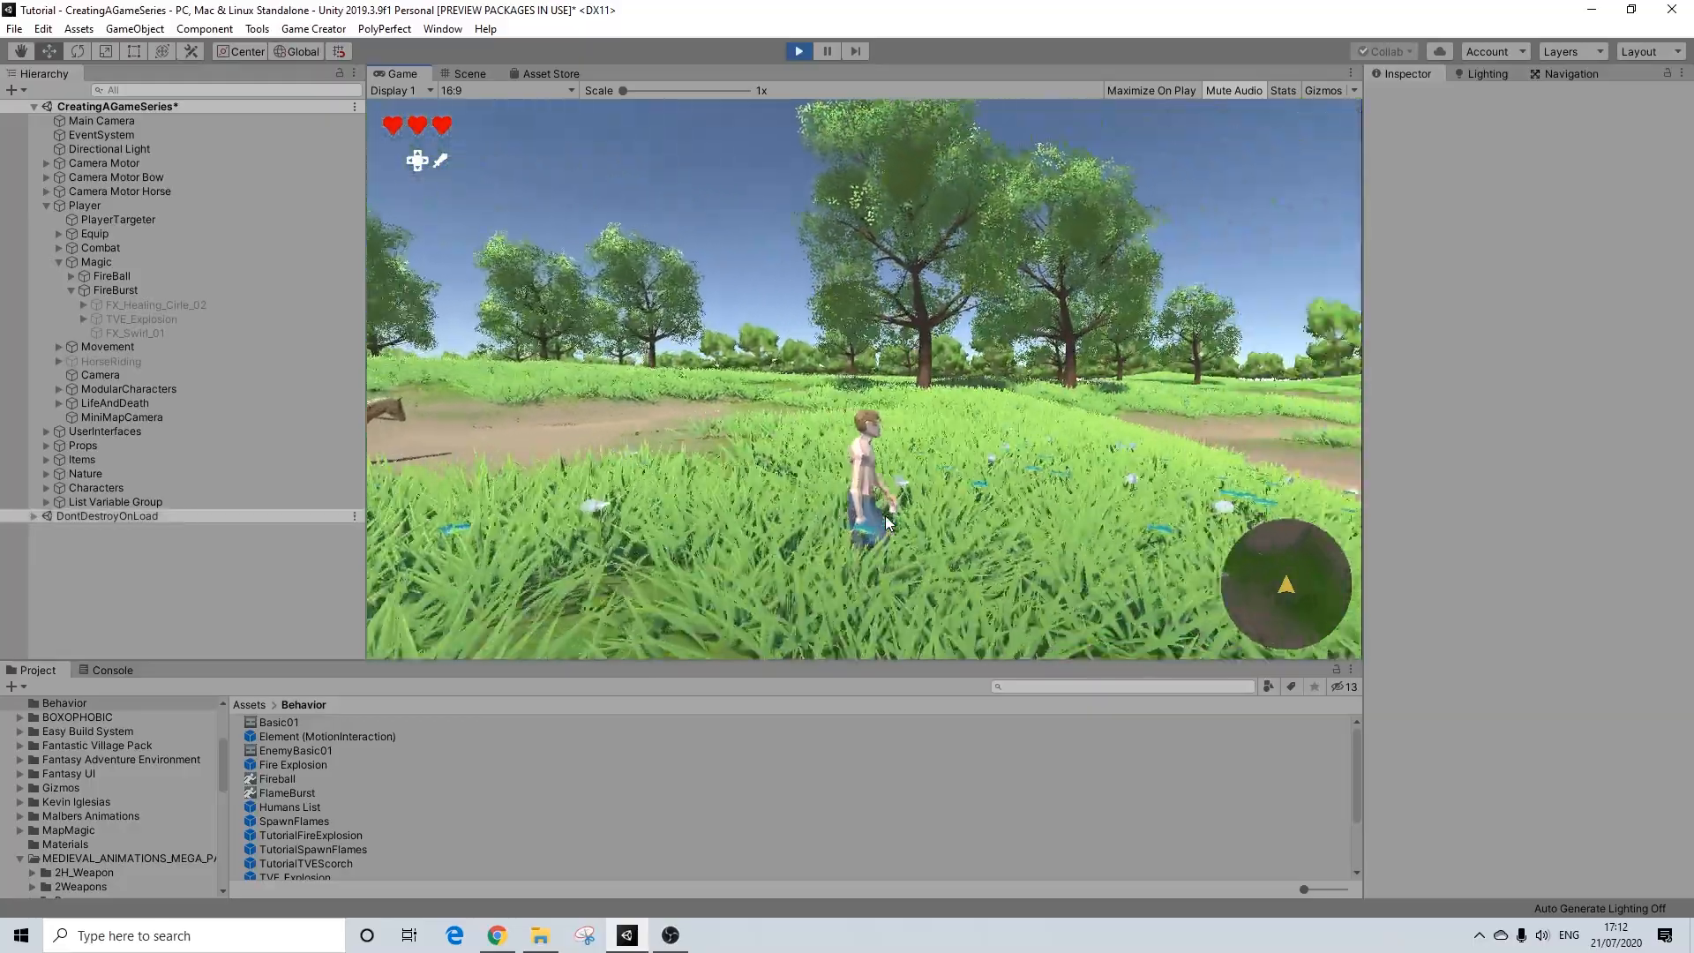
key("w")
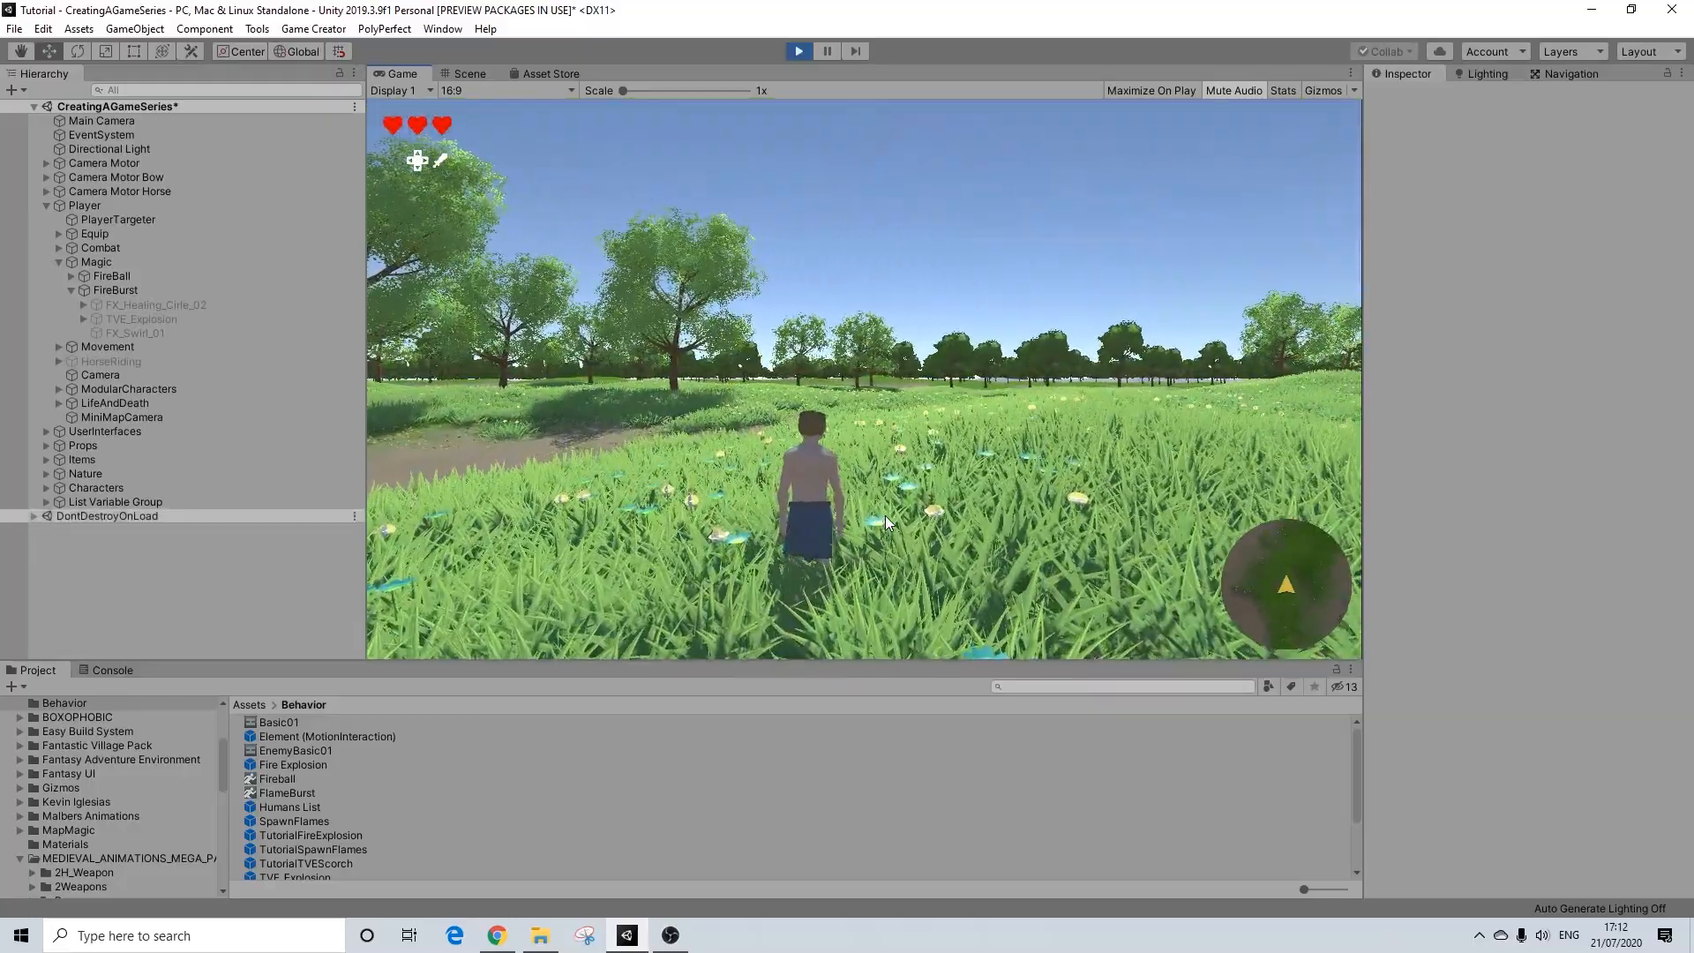
key("f")
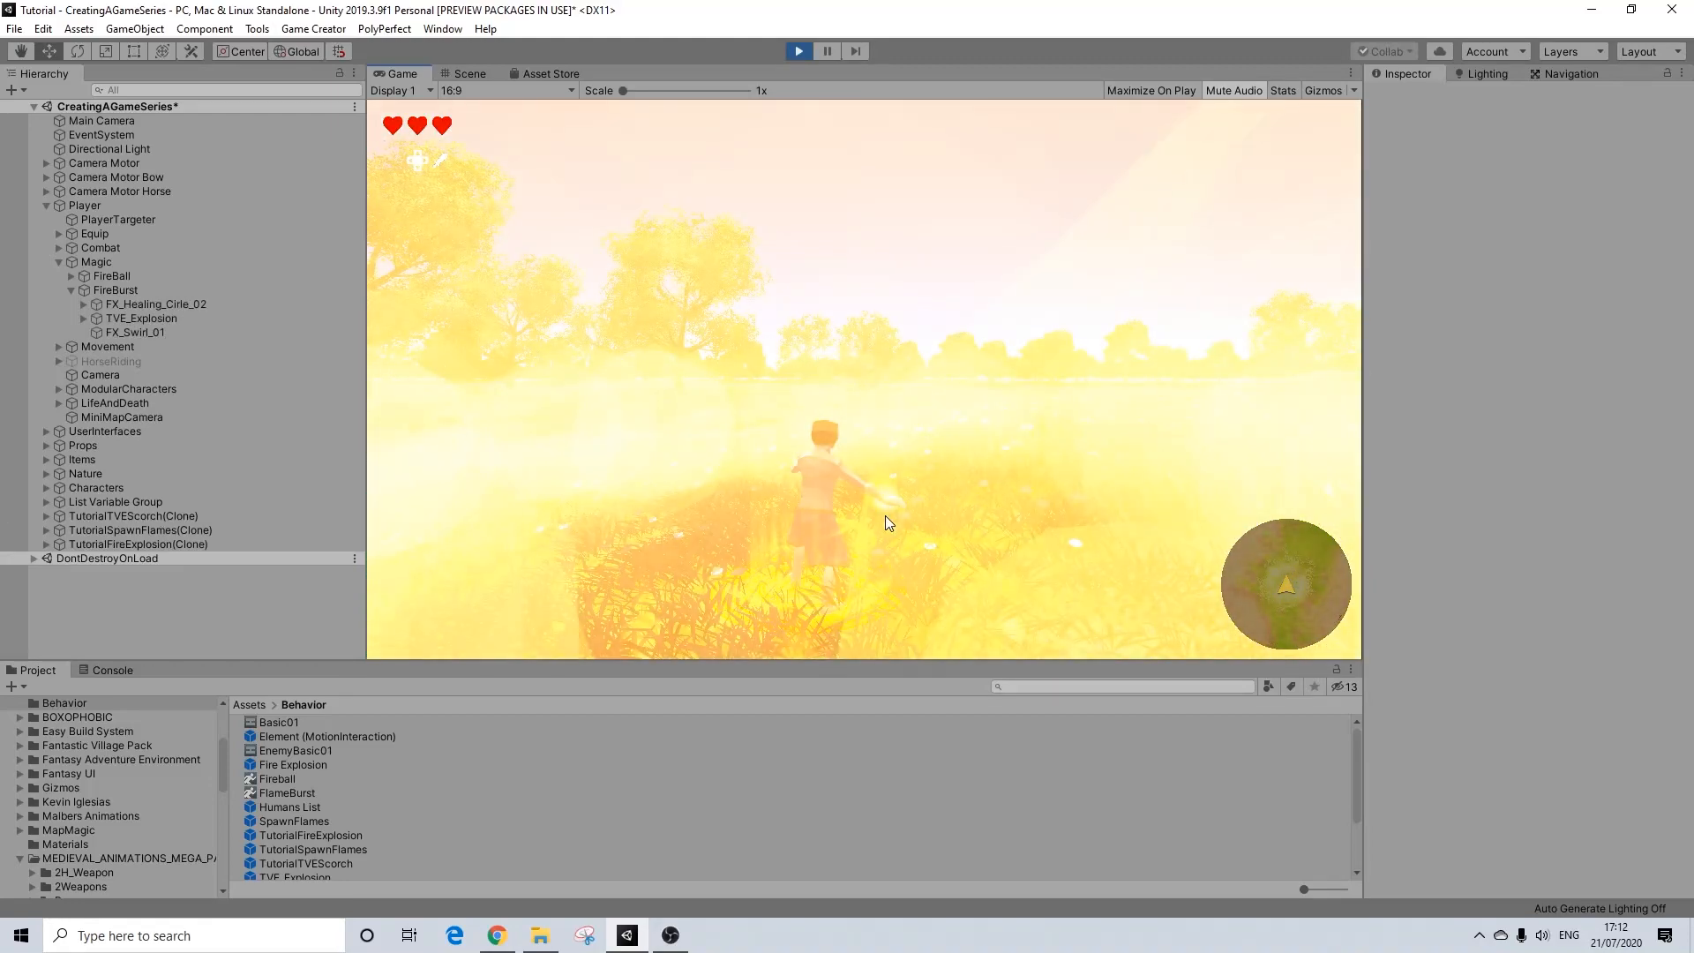
Step: Walk the player around the burning grass to watch the FireBurst flames, scorch and explosion glow fade out
key("w")
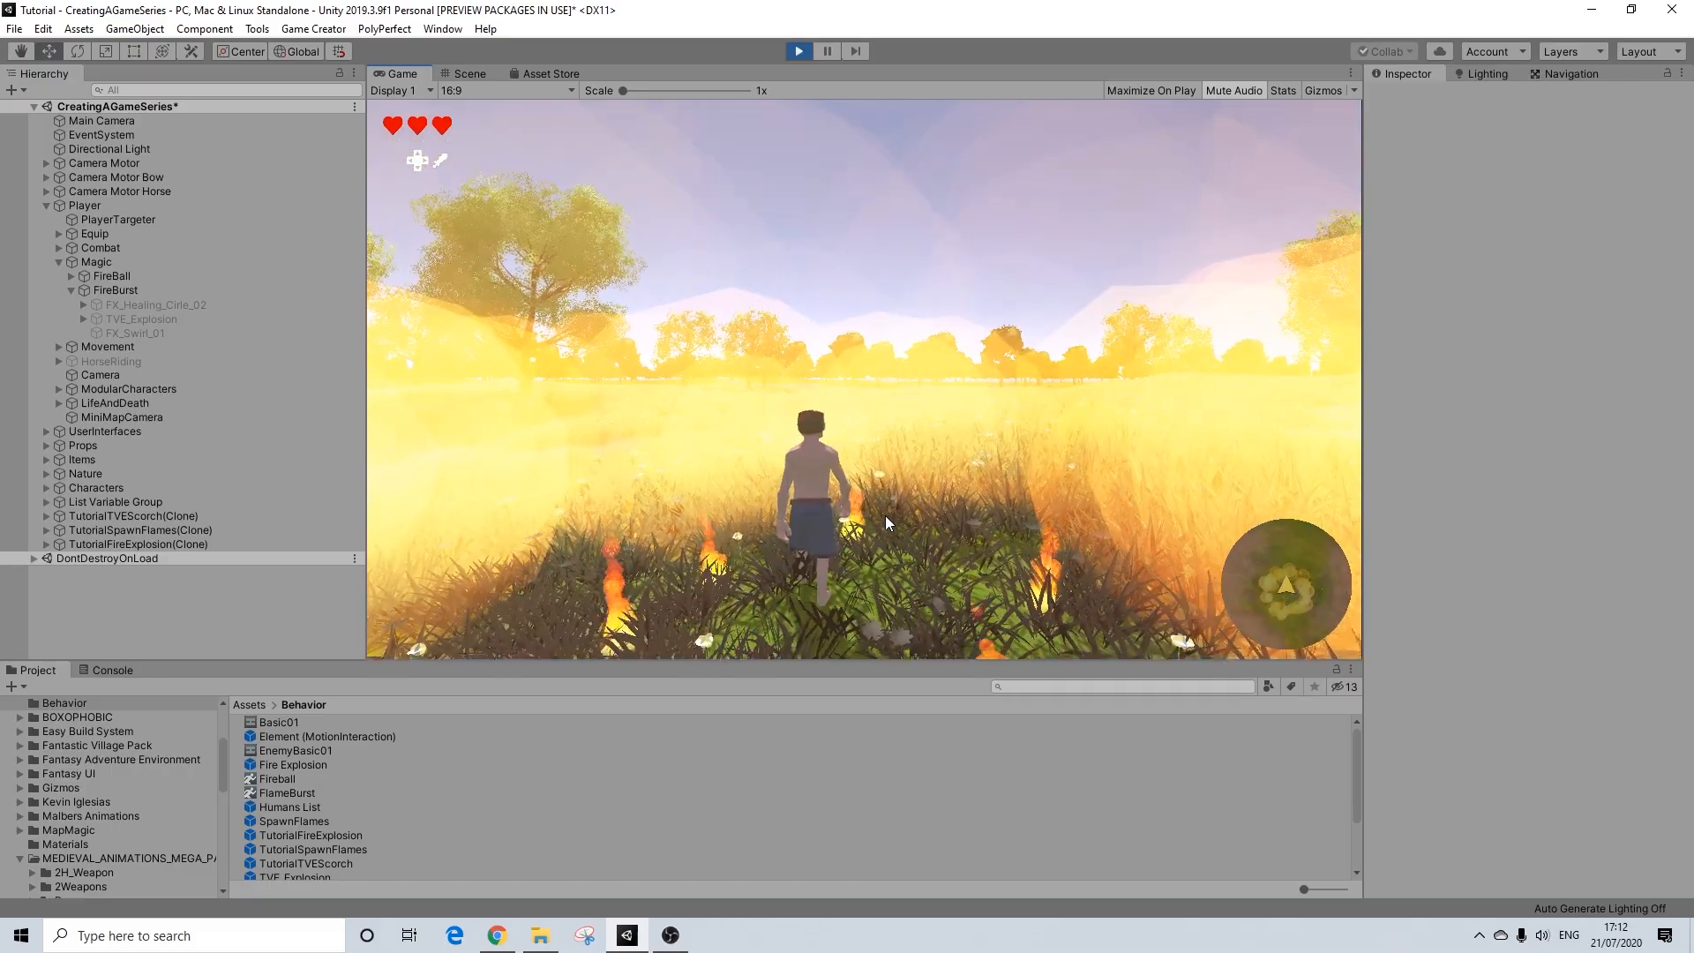
key("d")
key("d")
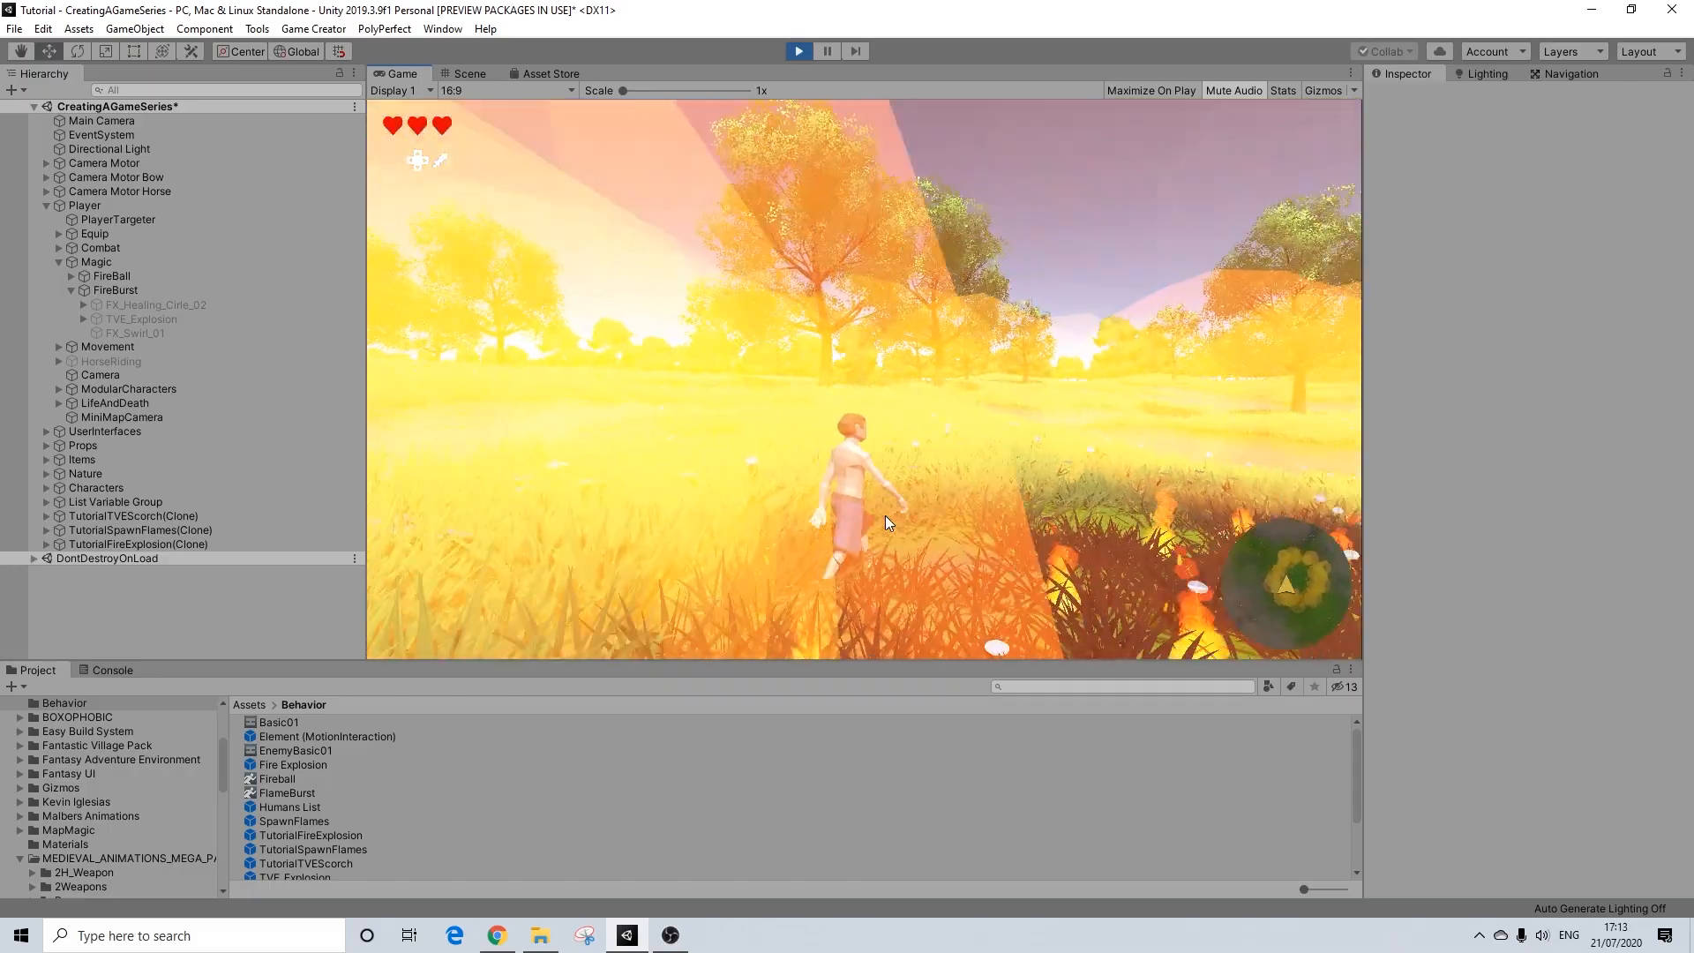
key("w")
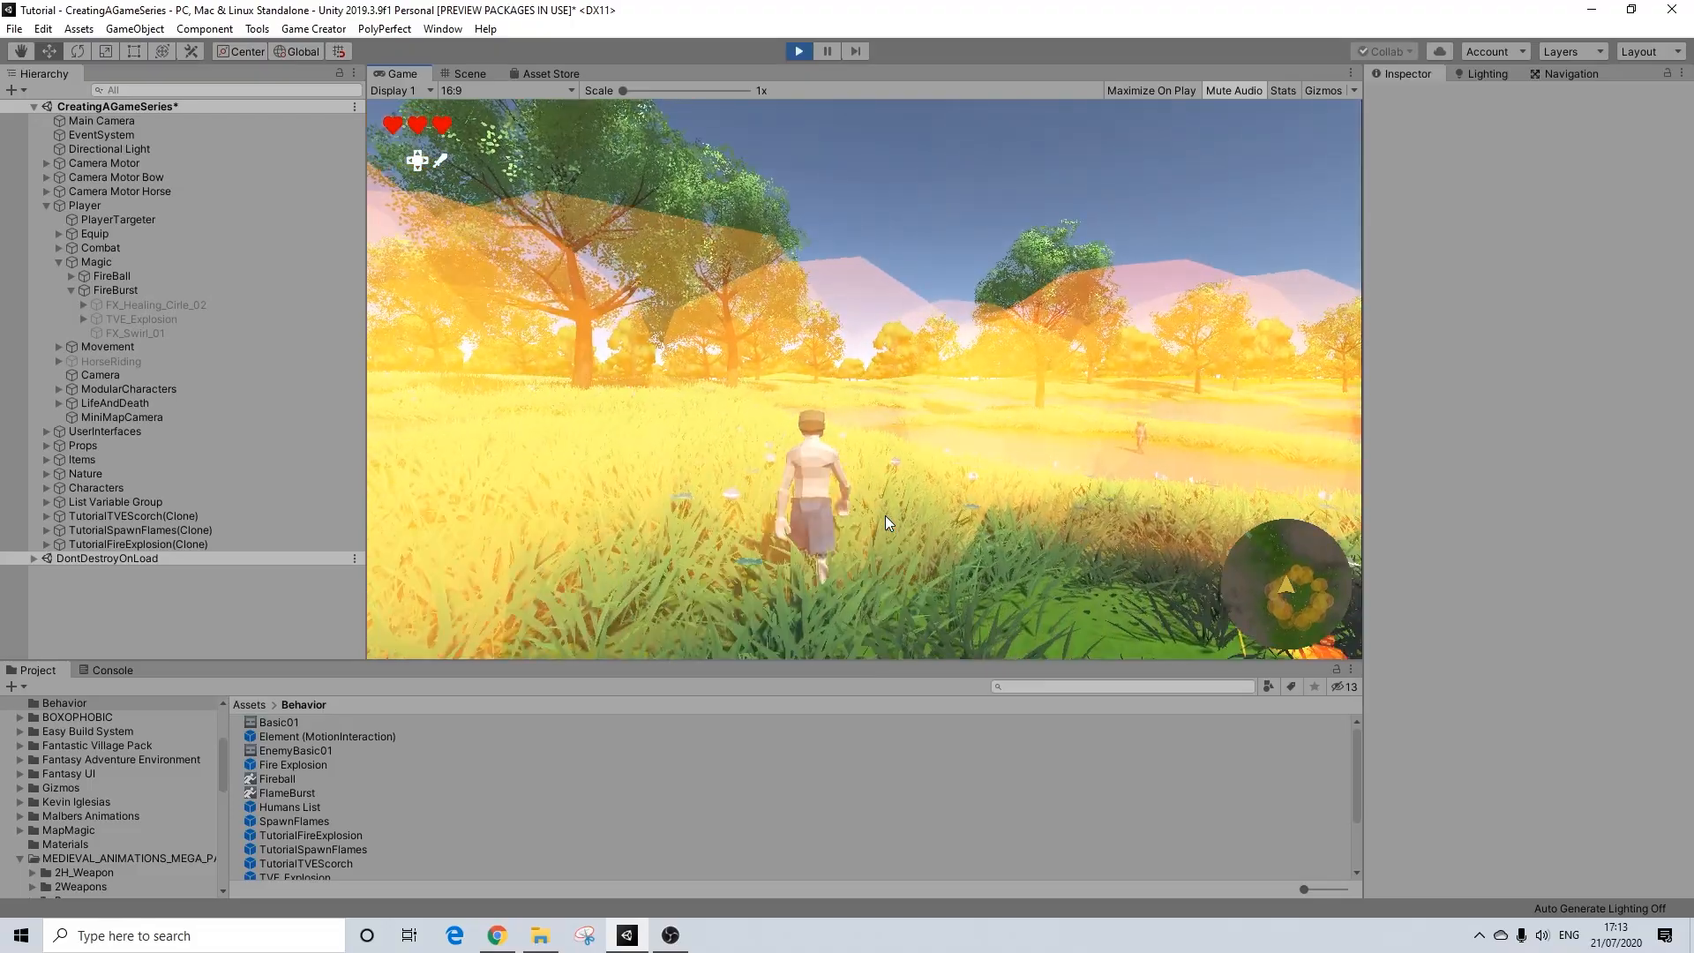
key("d")
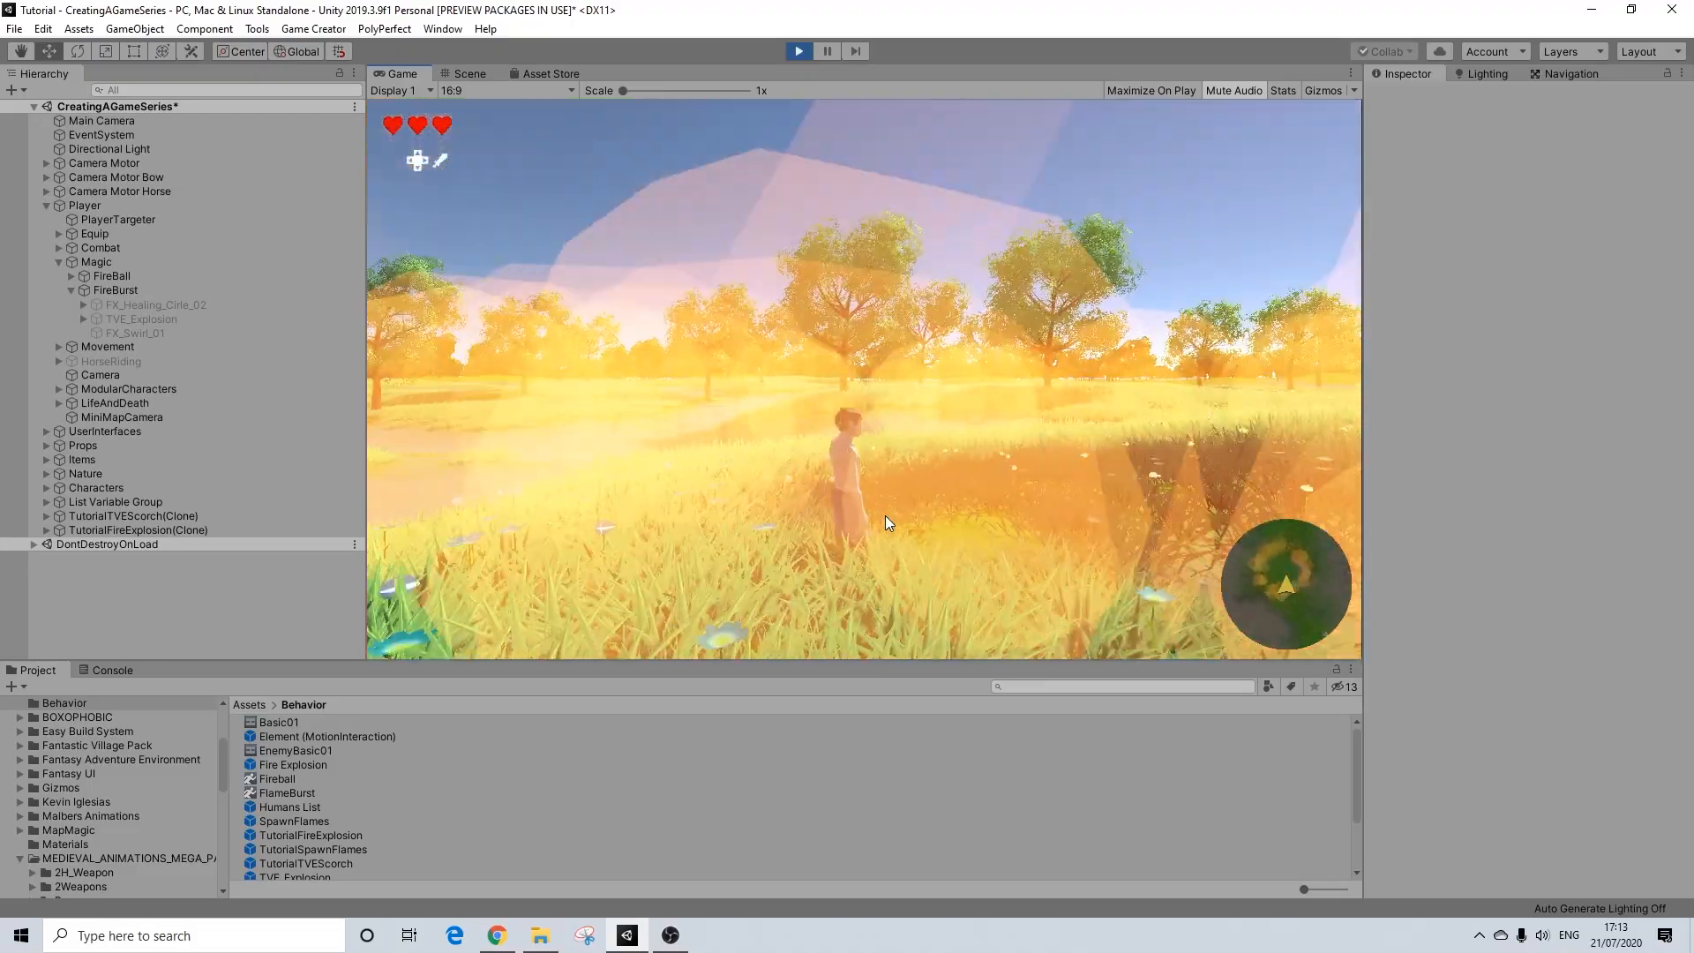
key("w")
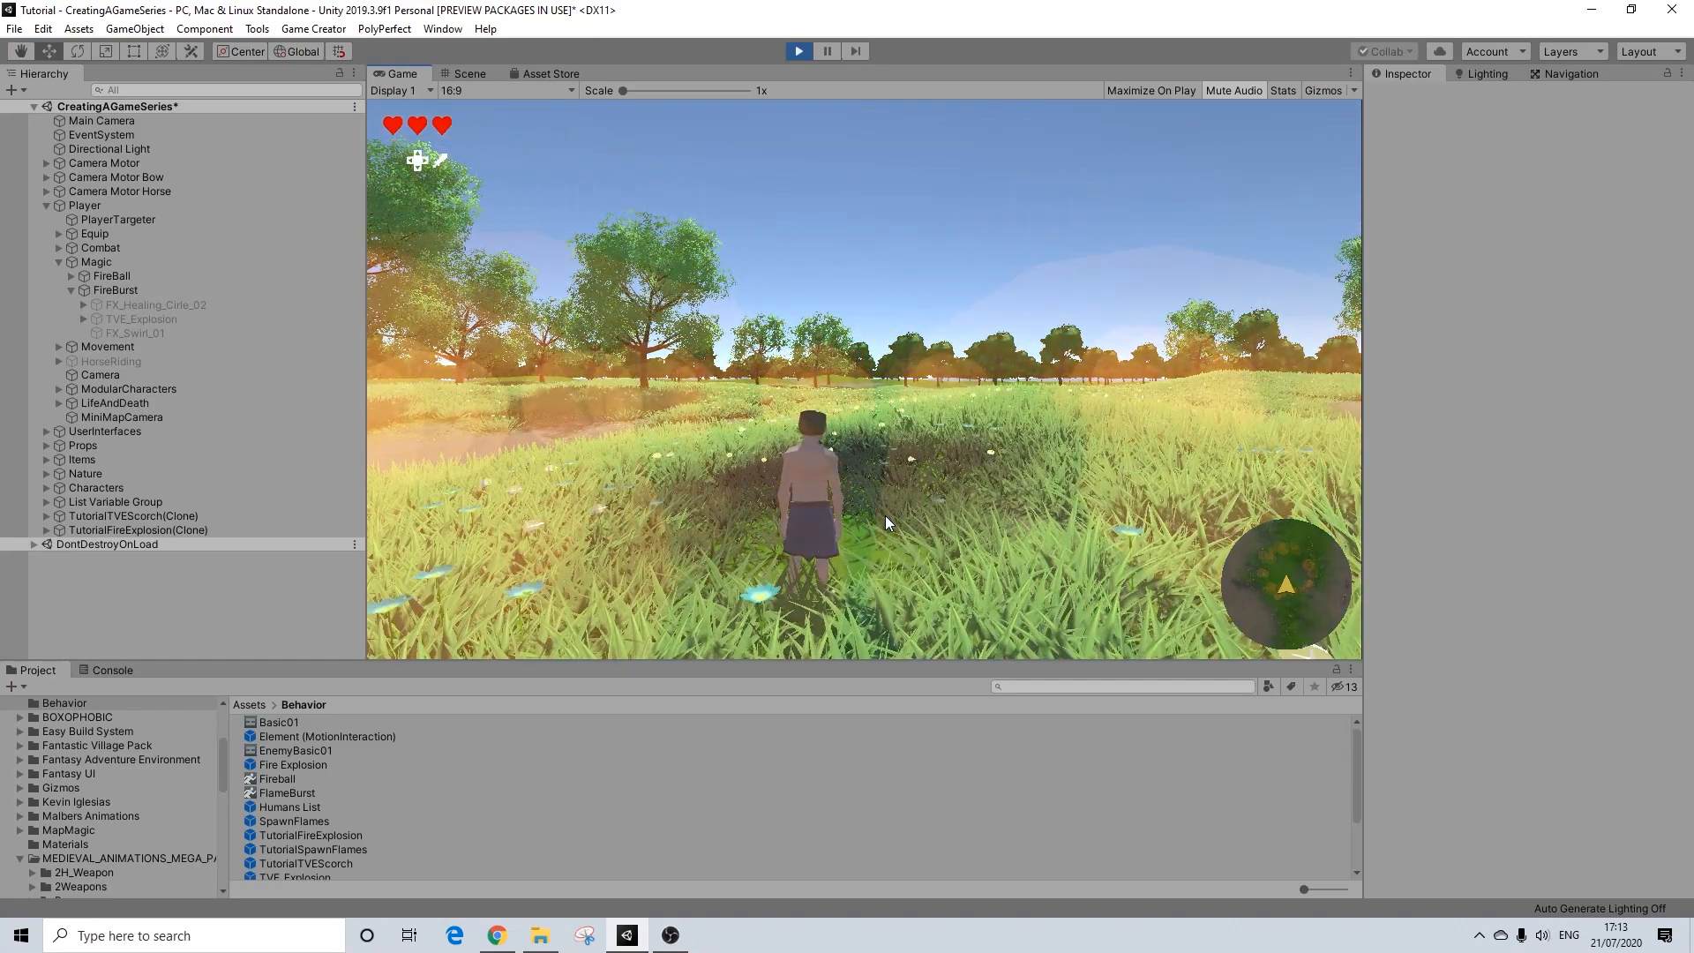
key("a")
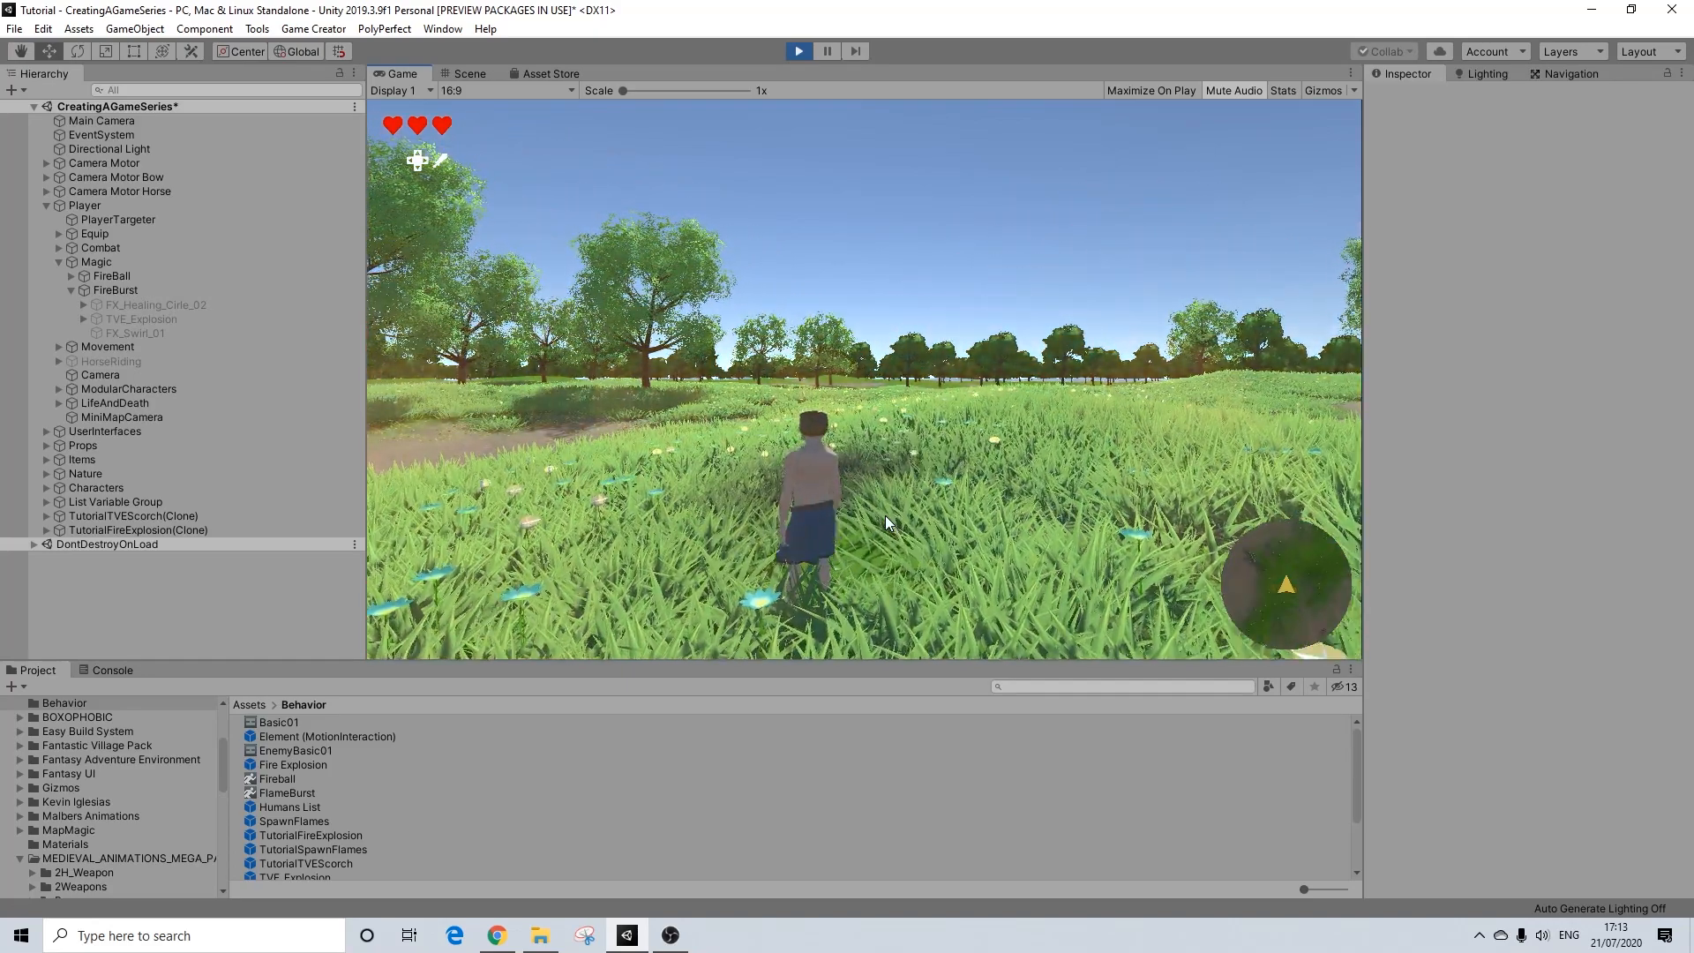
key("w")
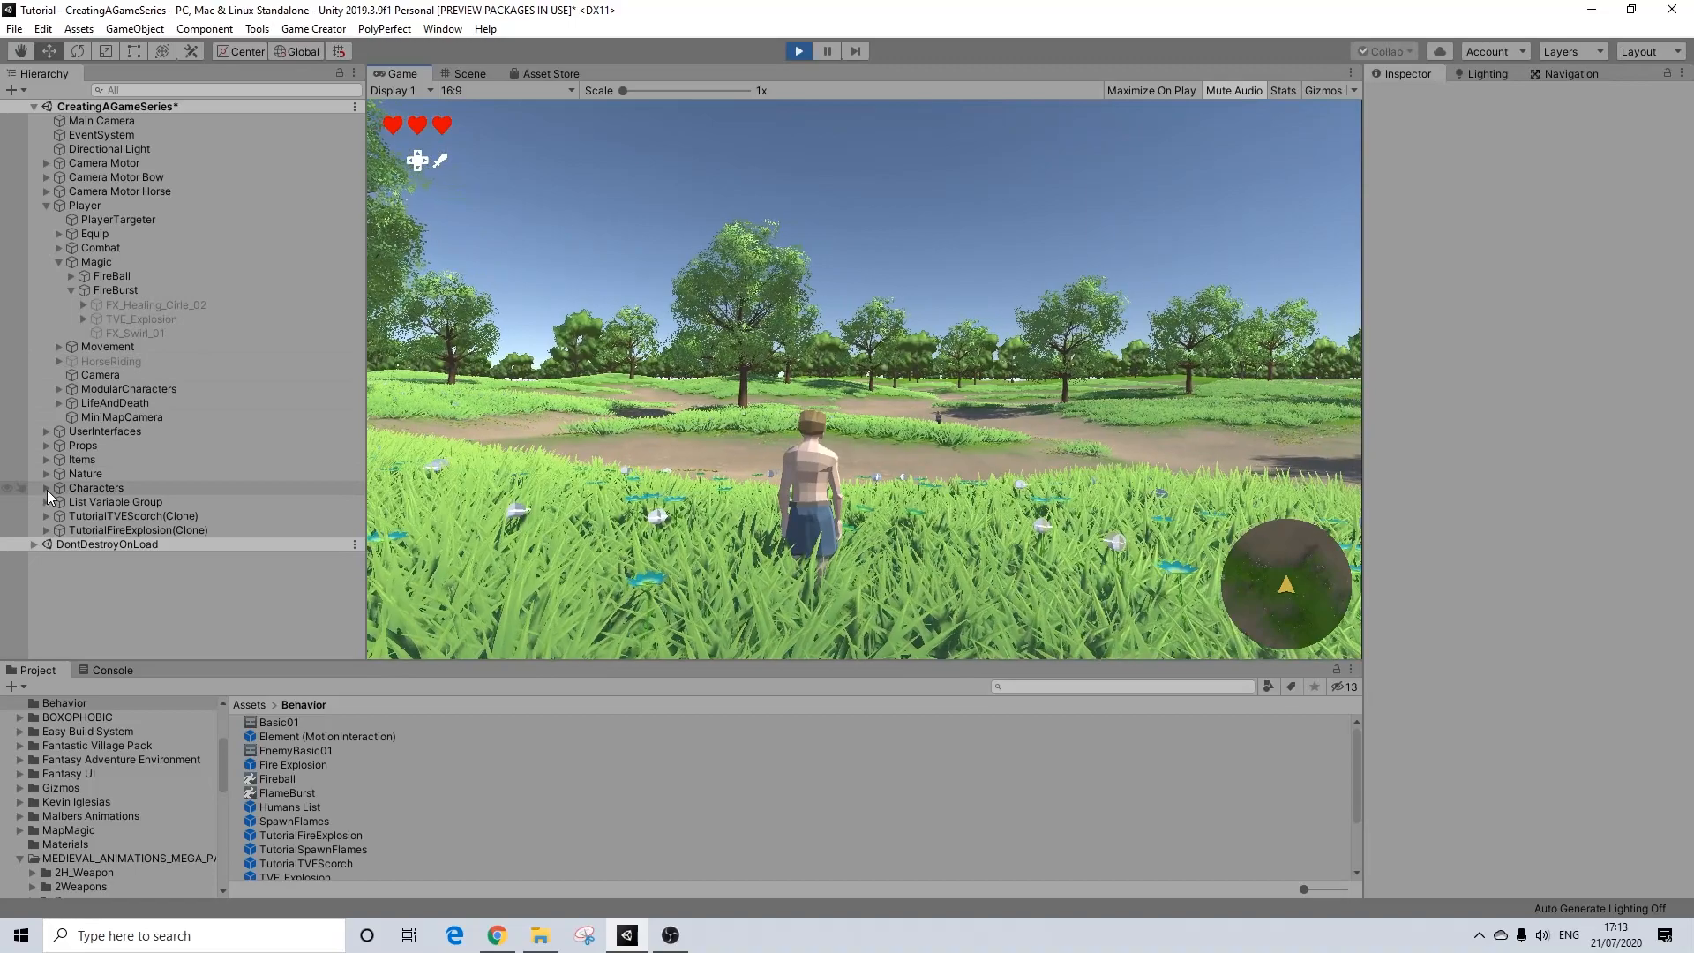
Step: Inspect the triggers on Enemy Basic 01 under Characters > Enemy01, including On Receive Shot and On Tag Enter with the Spell tag
left_click(46, 488)
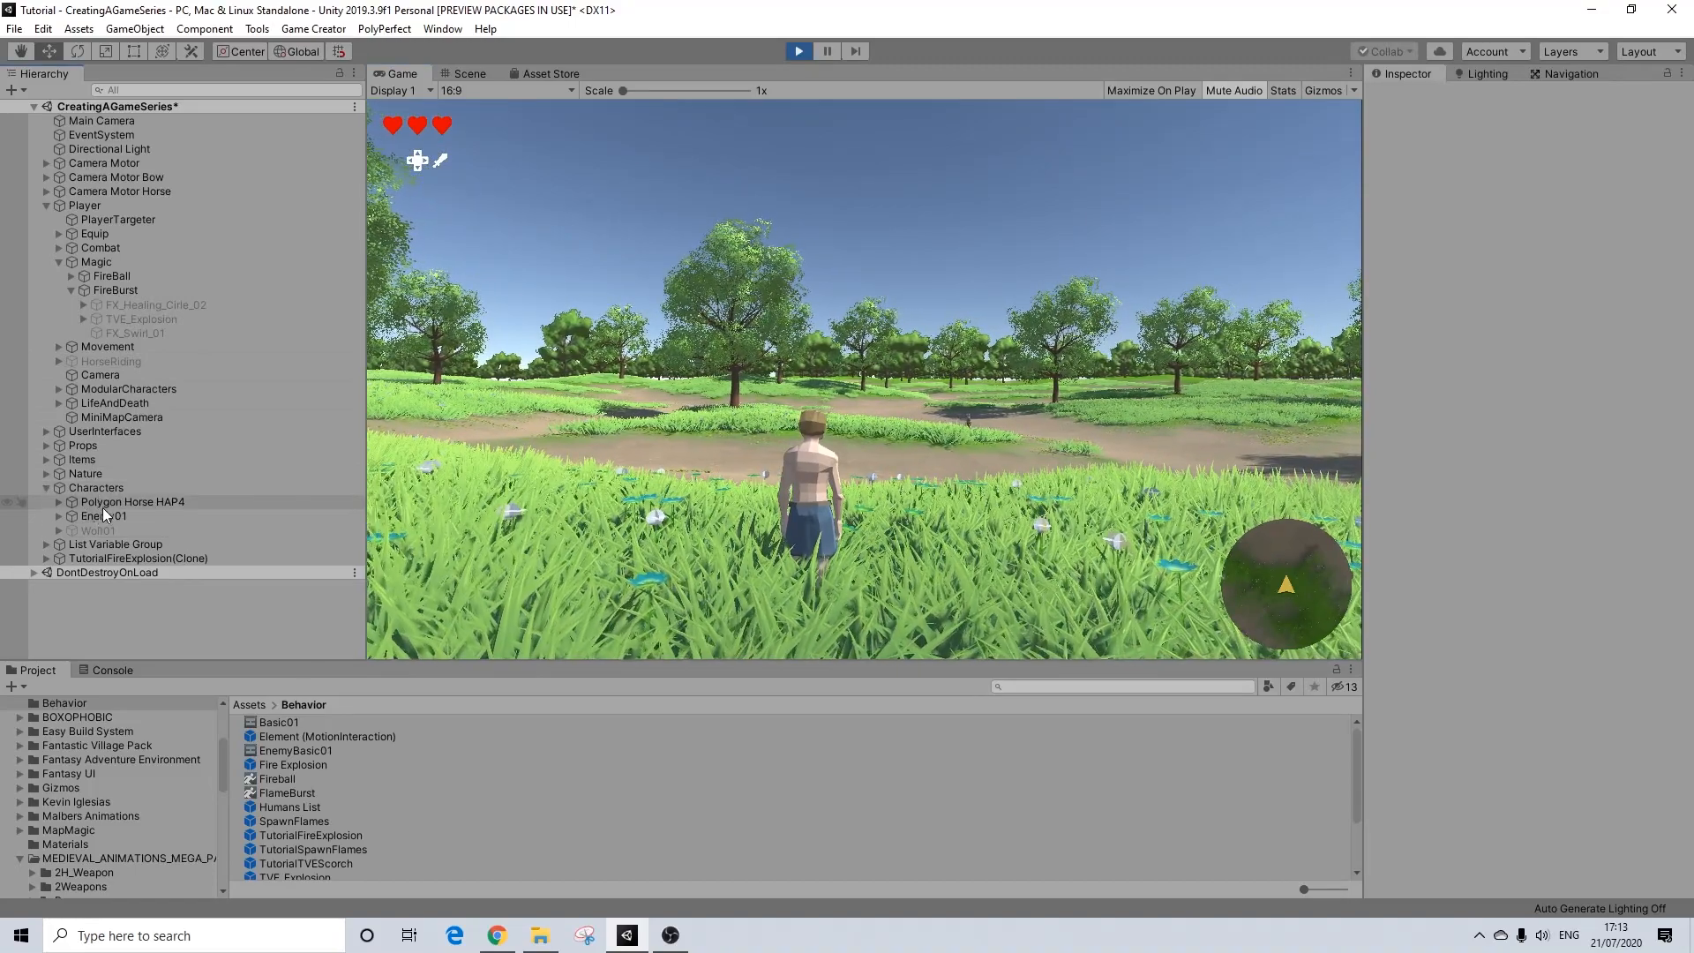
left_click(79, 515)
left_click(59, 517)
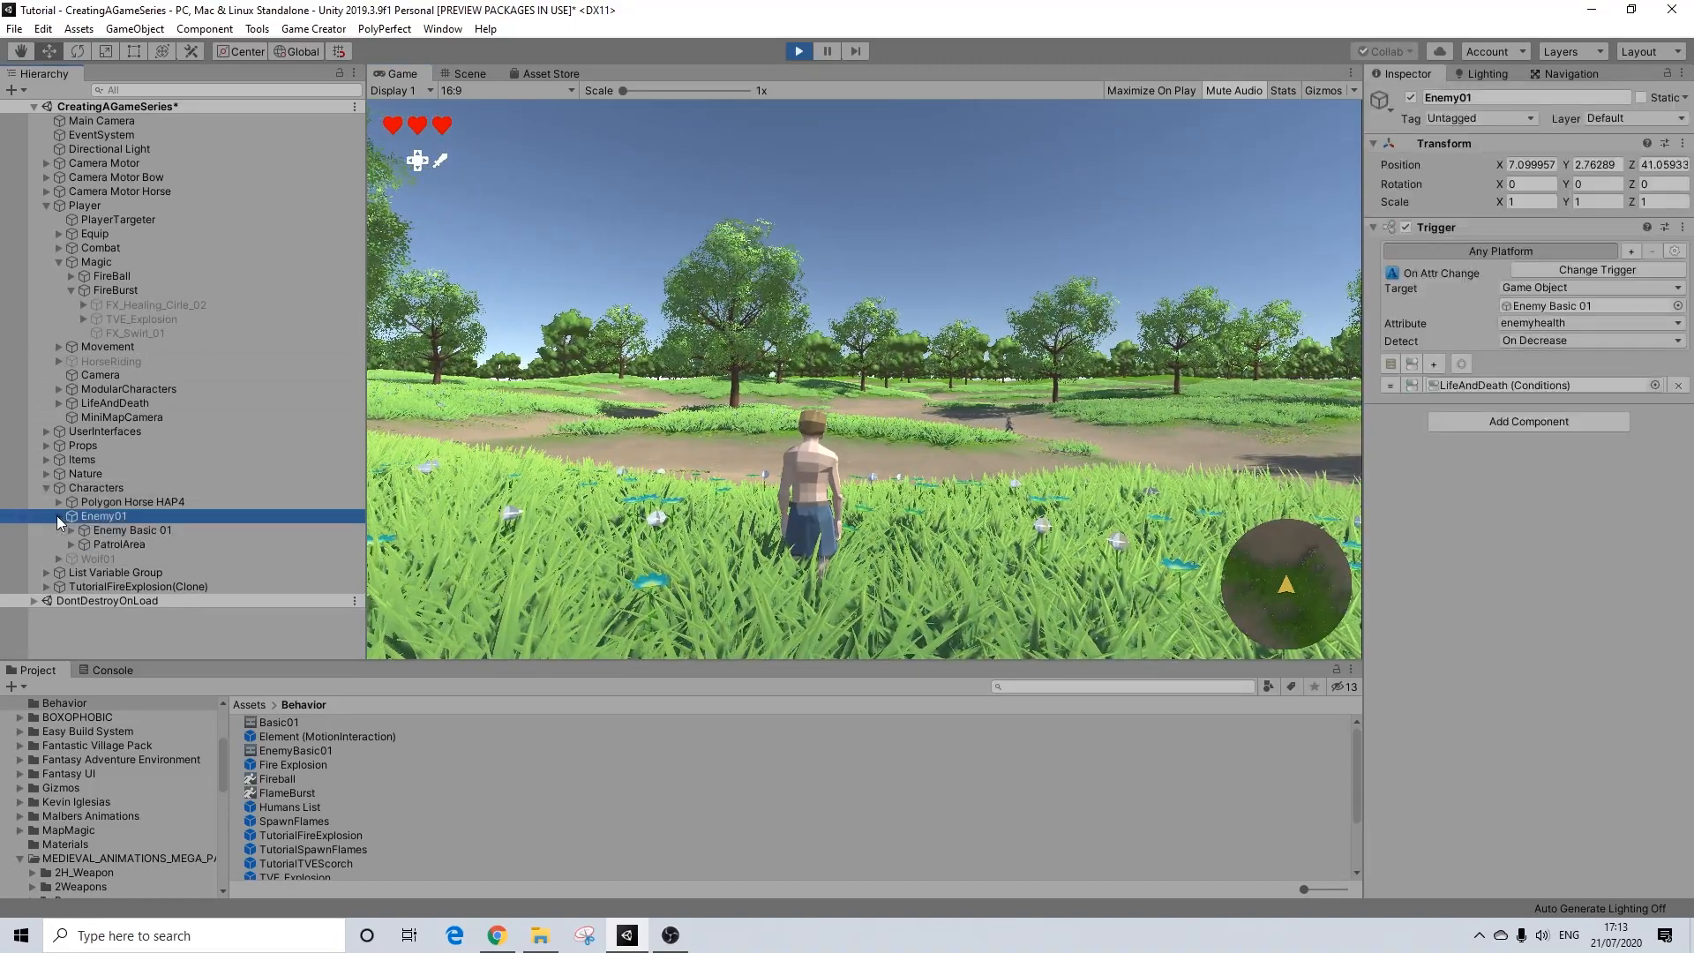
left_click(132, 529)
scroll(1508, 589, "down", 5)
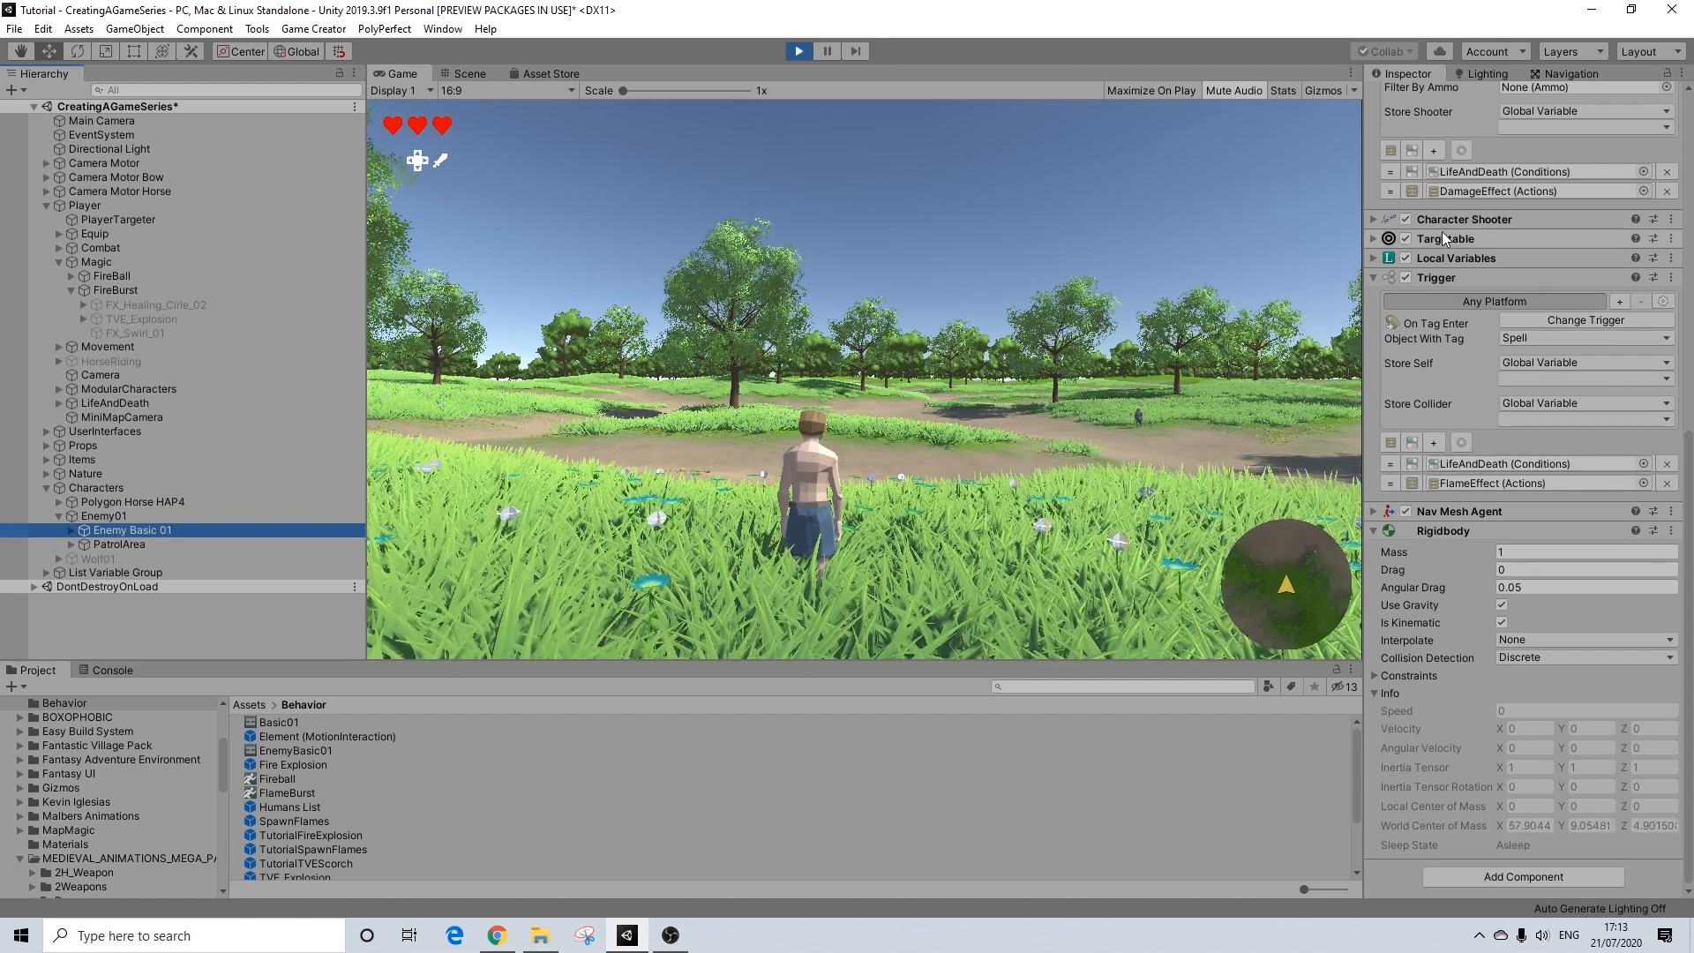
scroll(1479, 295, "up", 3)
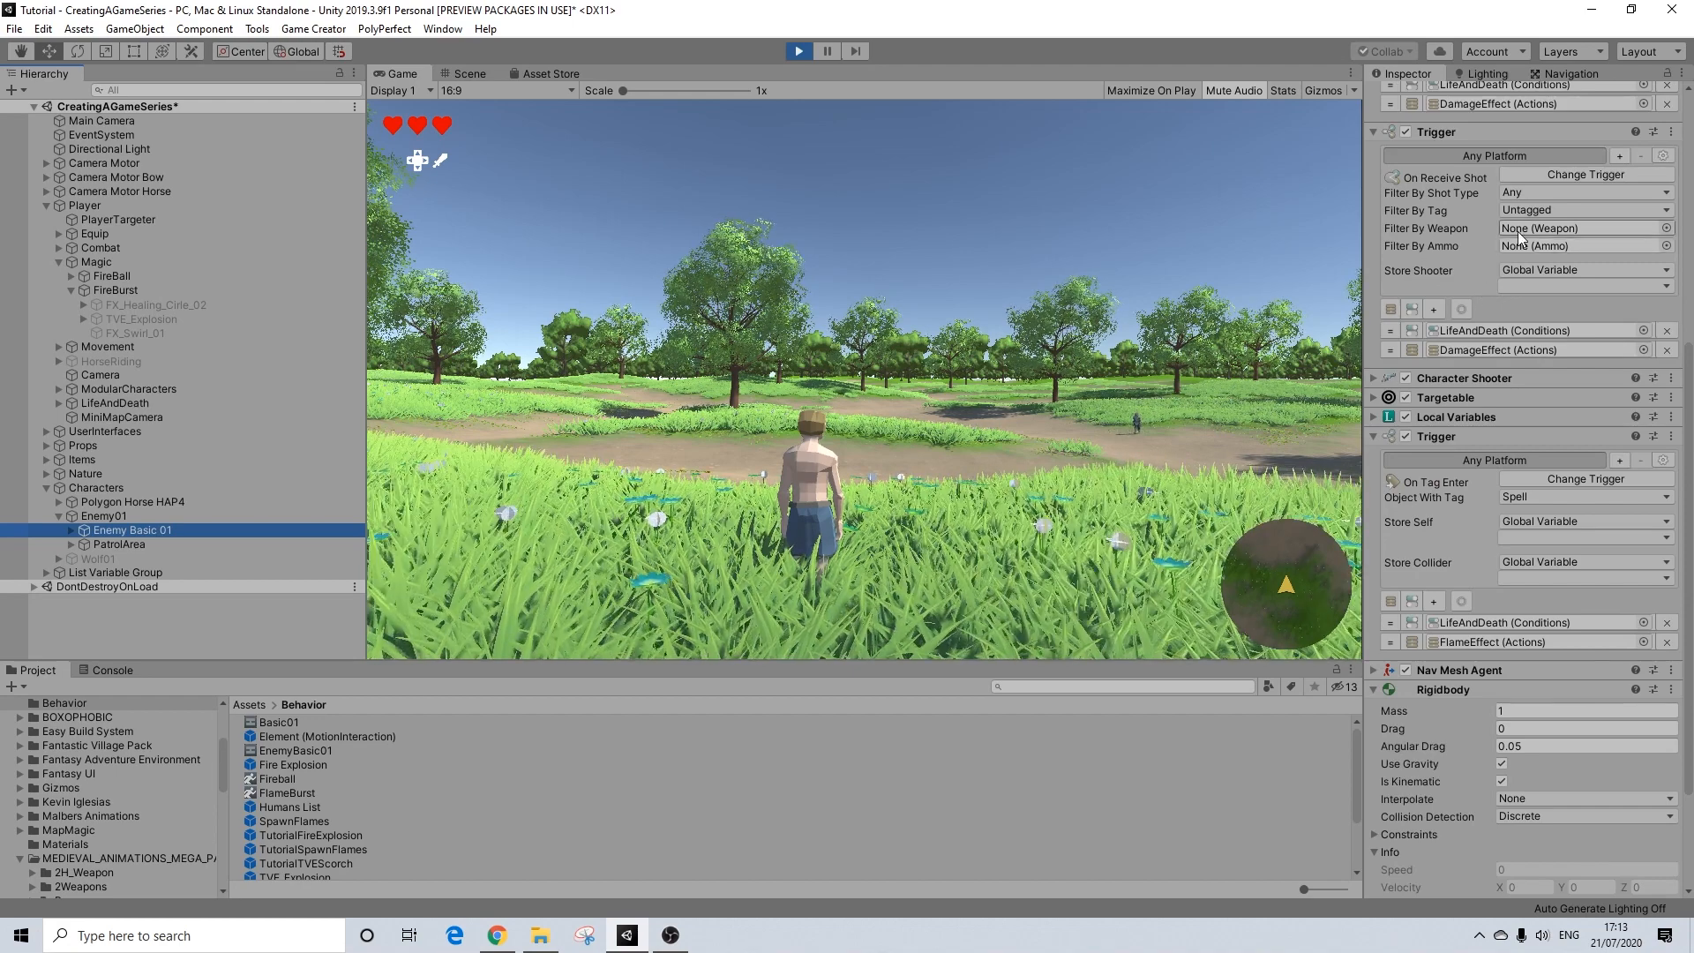
scroll(1515, 441, "up", 3)
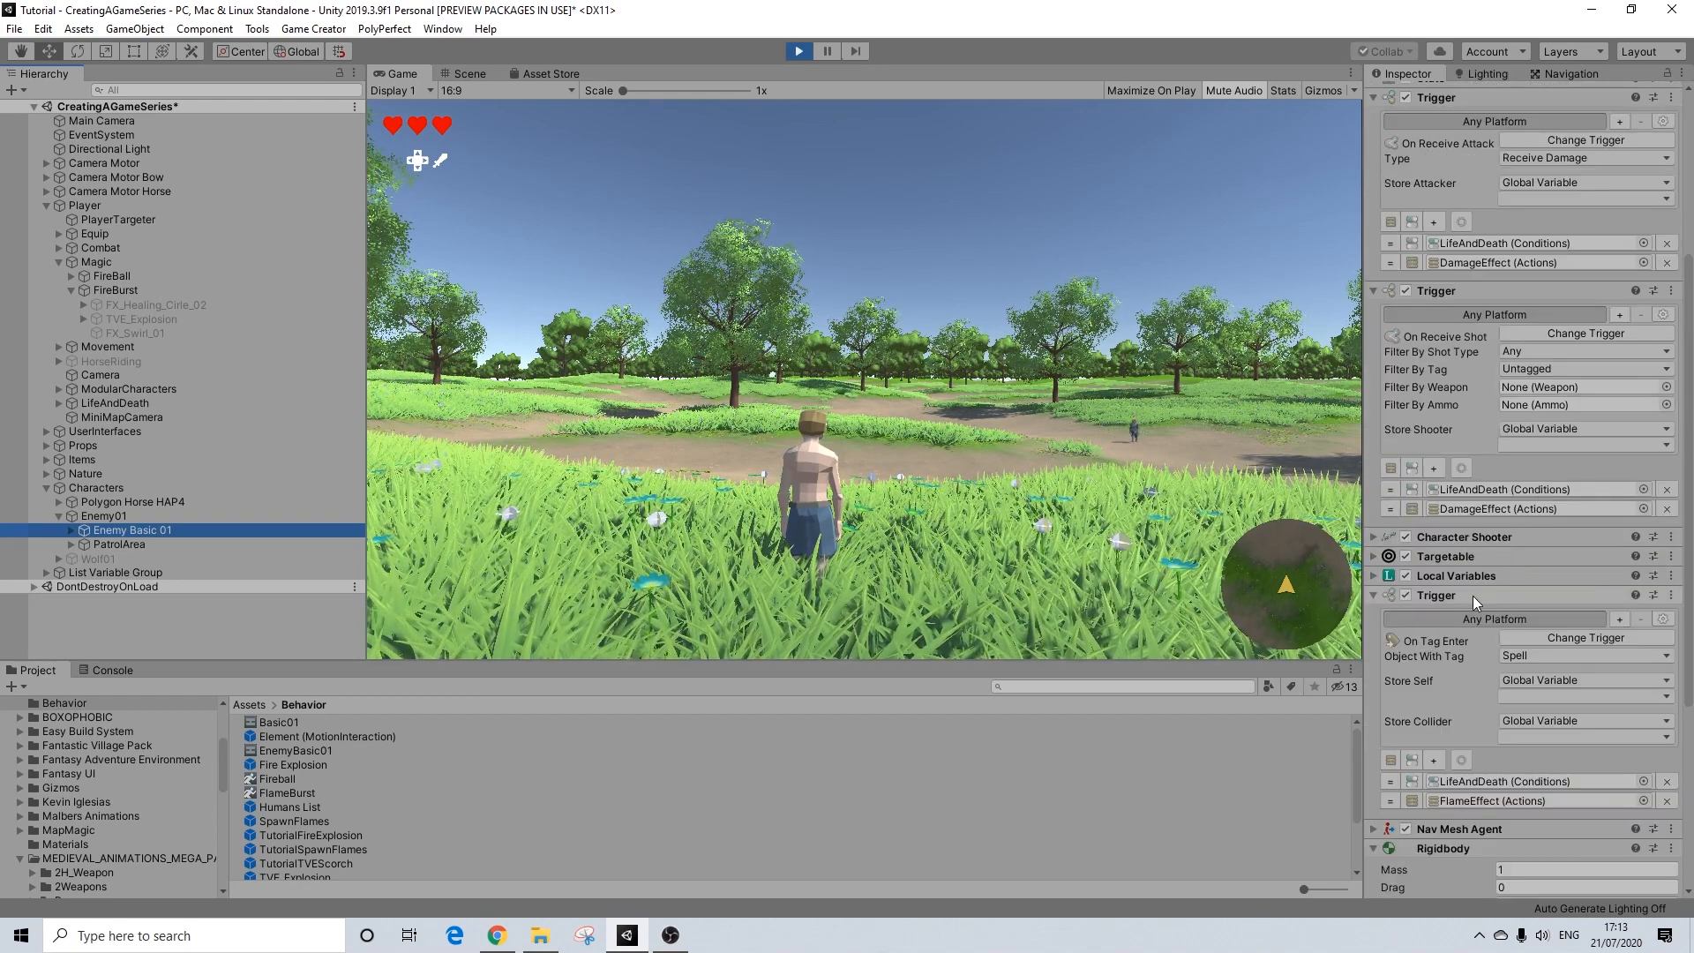
scroll(1457, 614, "down", 3)
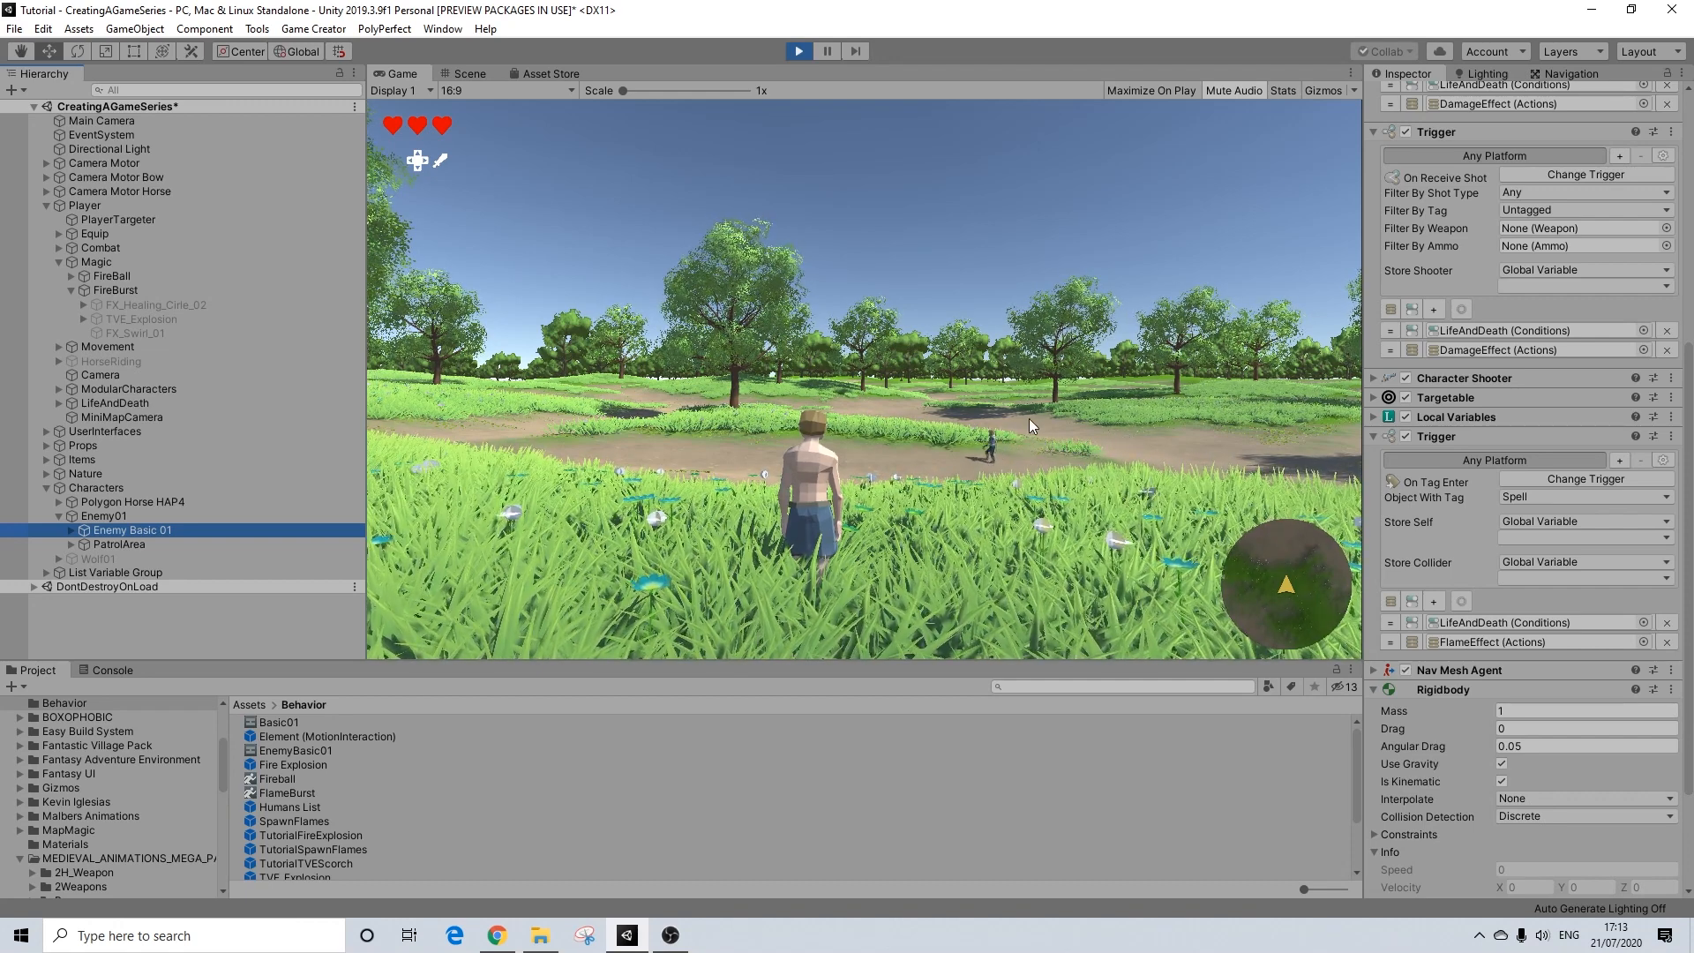
Step: Return to the running game, move the player across the grass and cast the FireBurst attack again
left_click(918, 441)
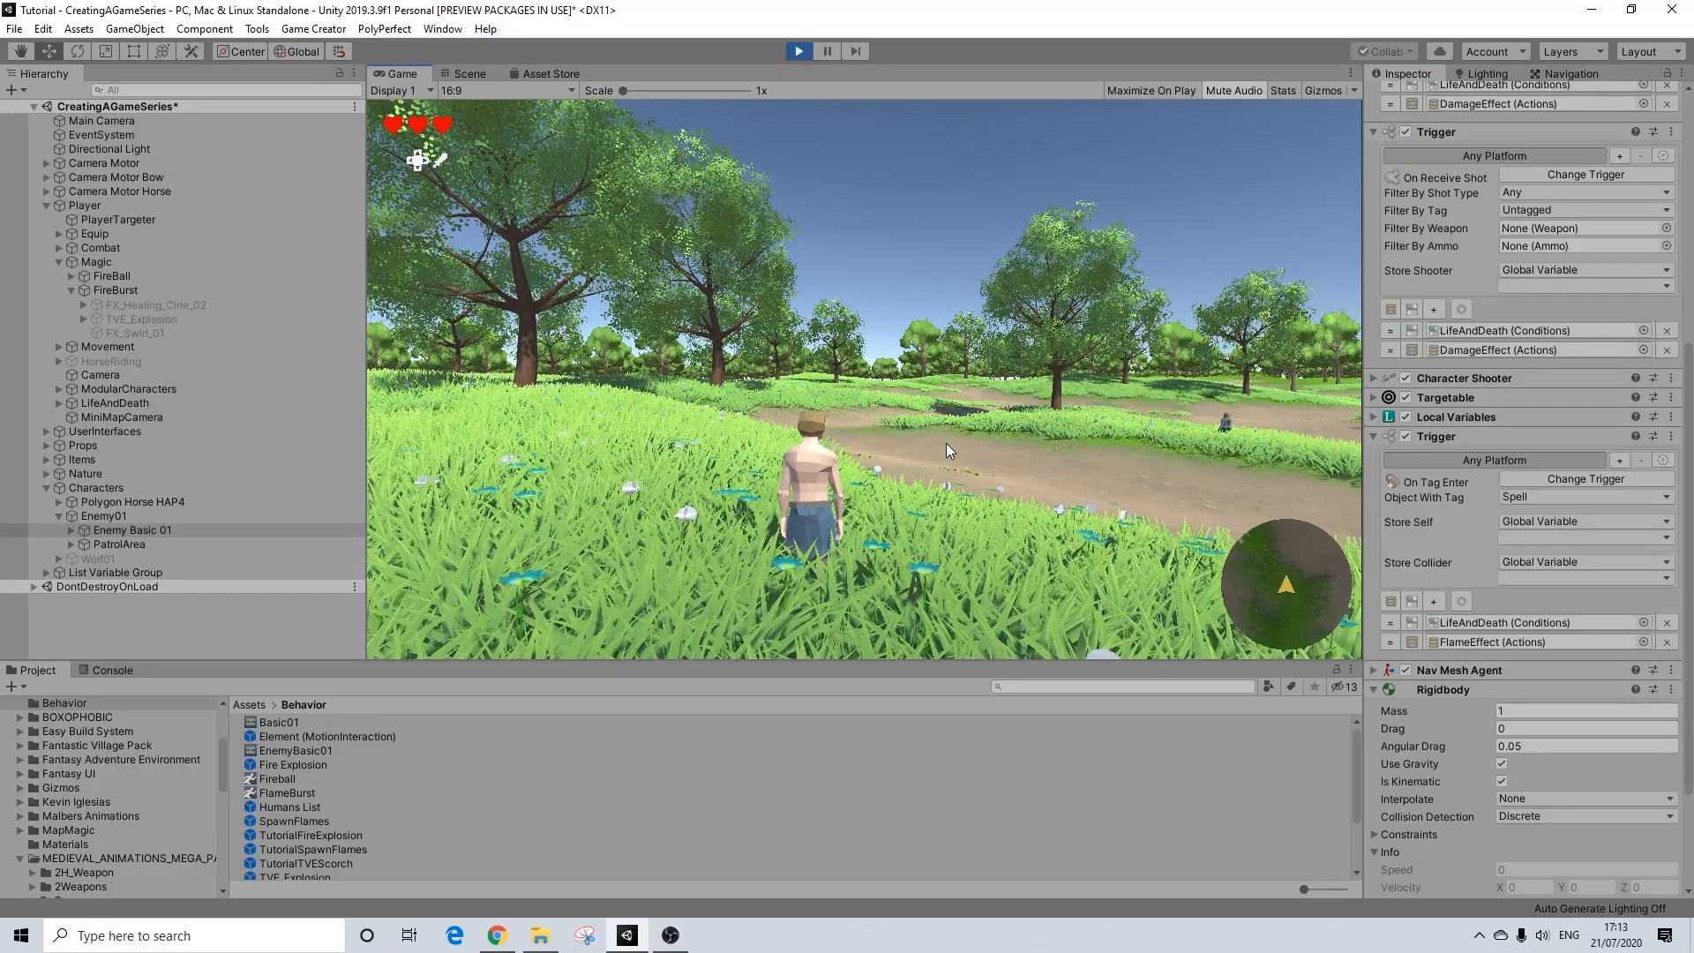
key("d")
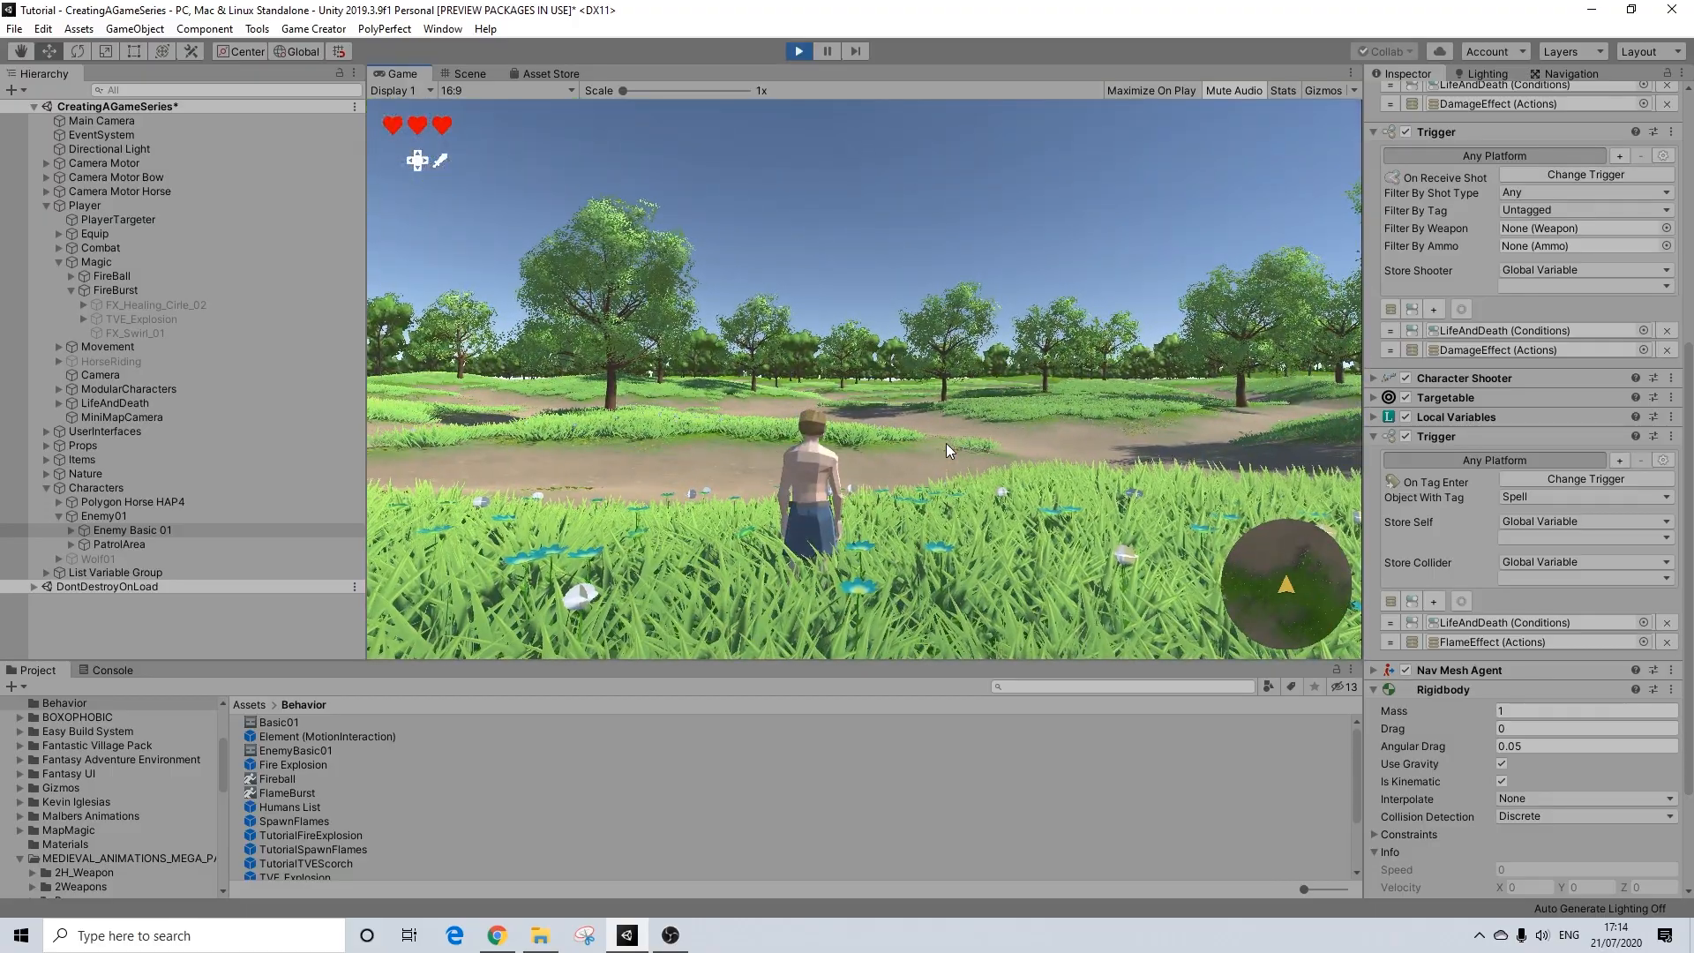
key("d")
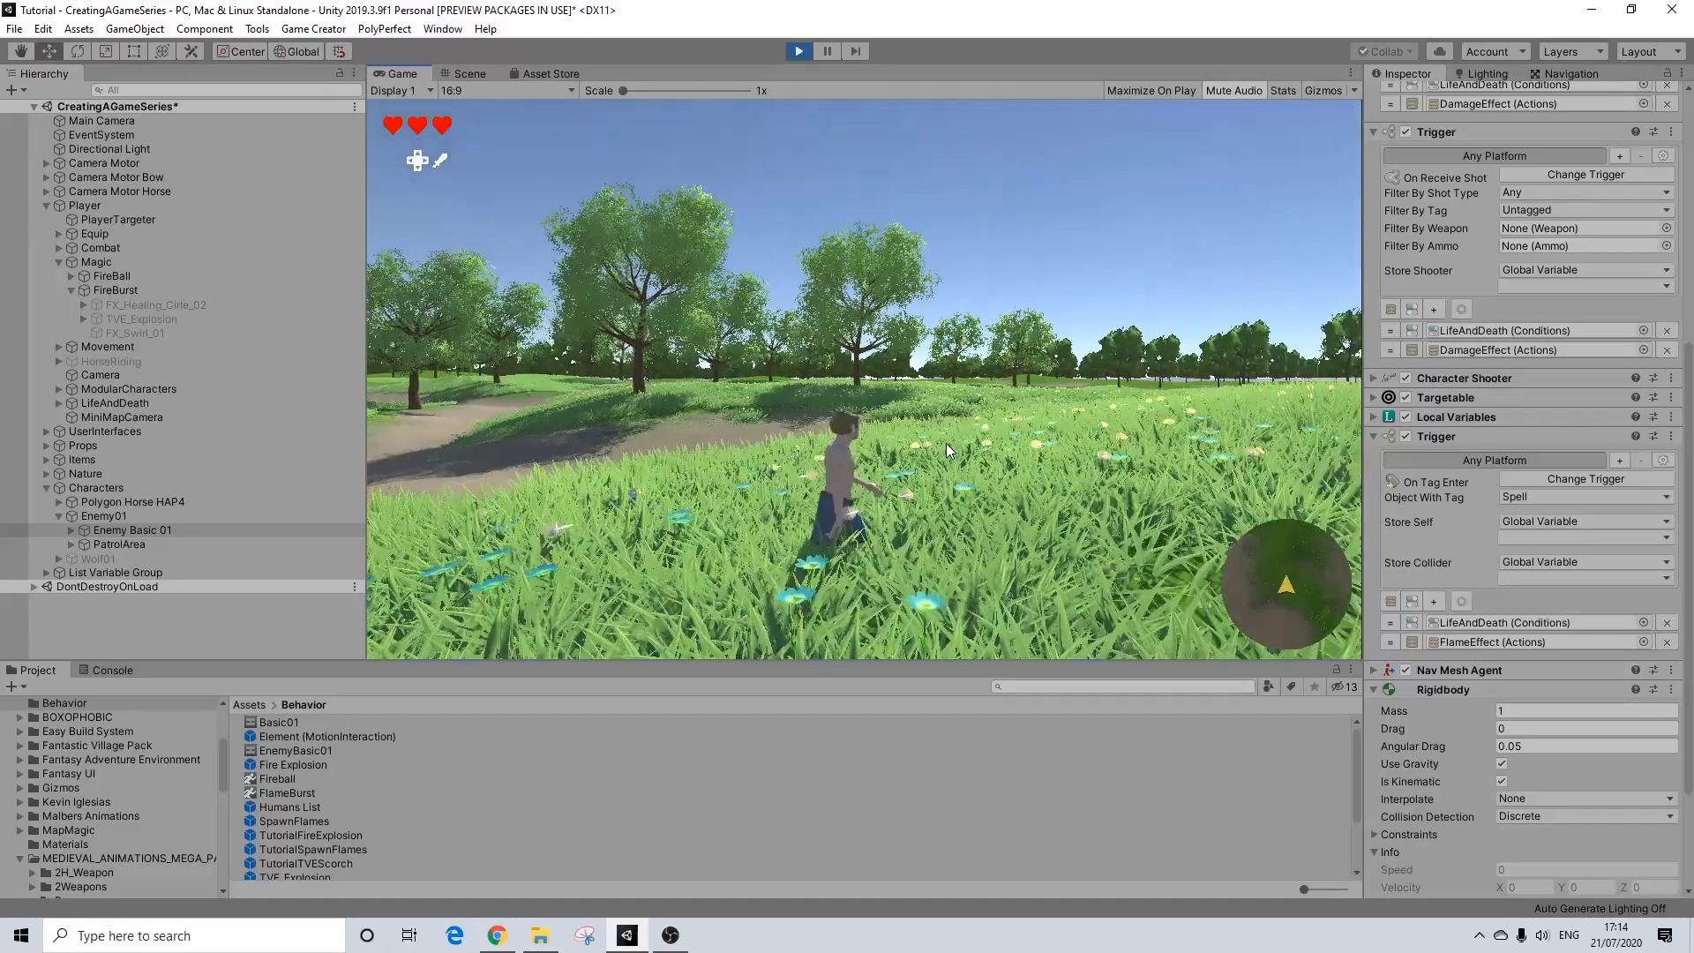
key("f")
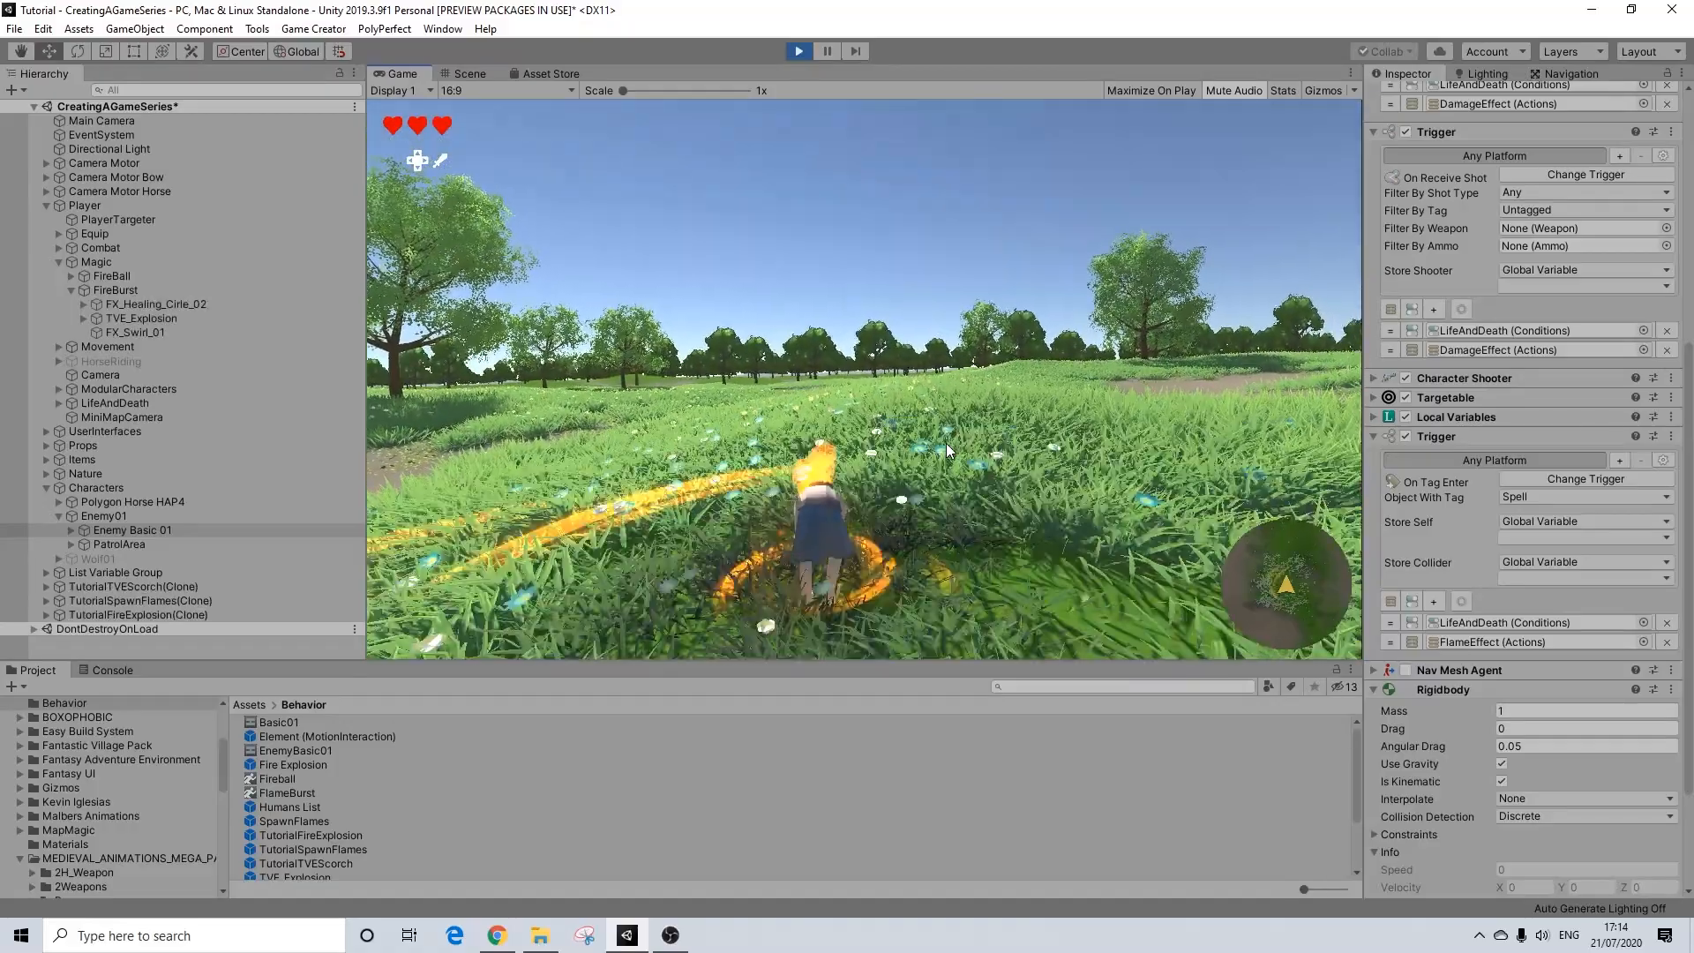